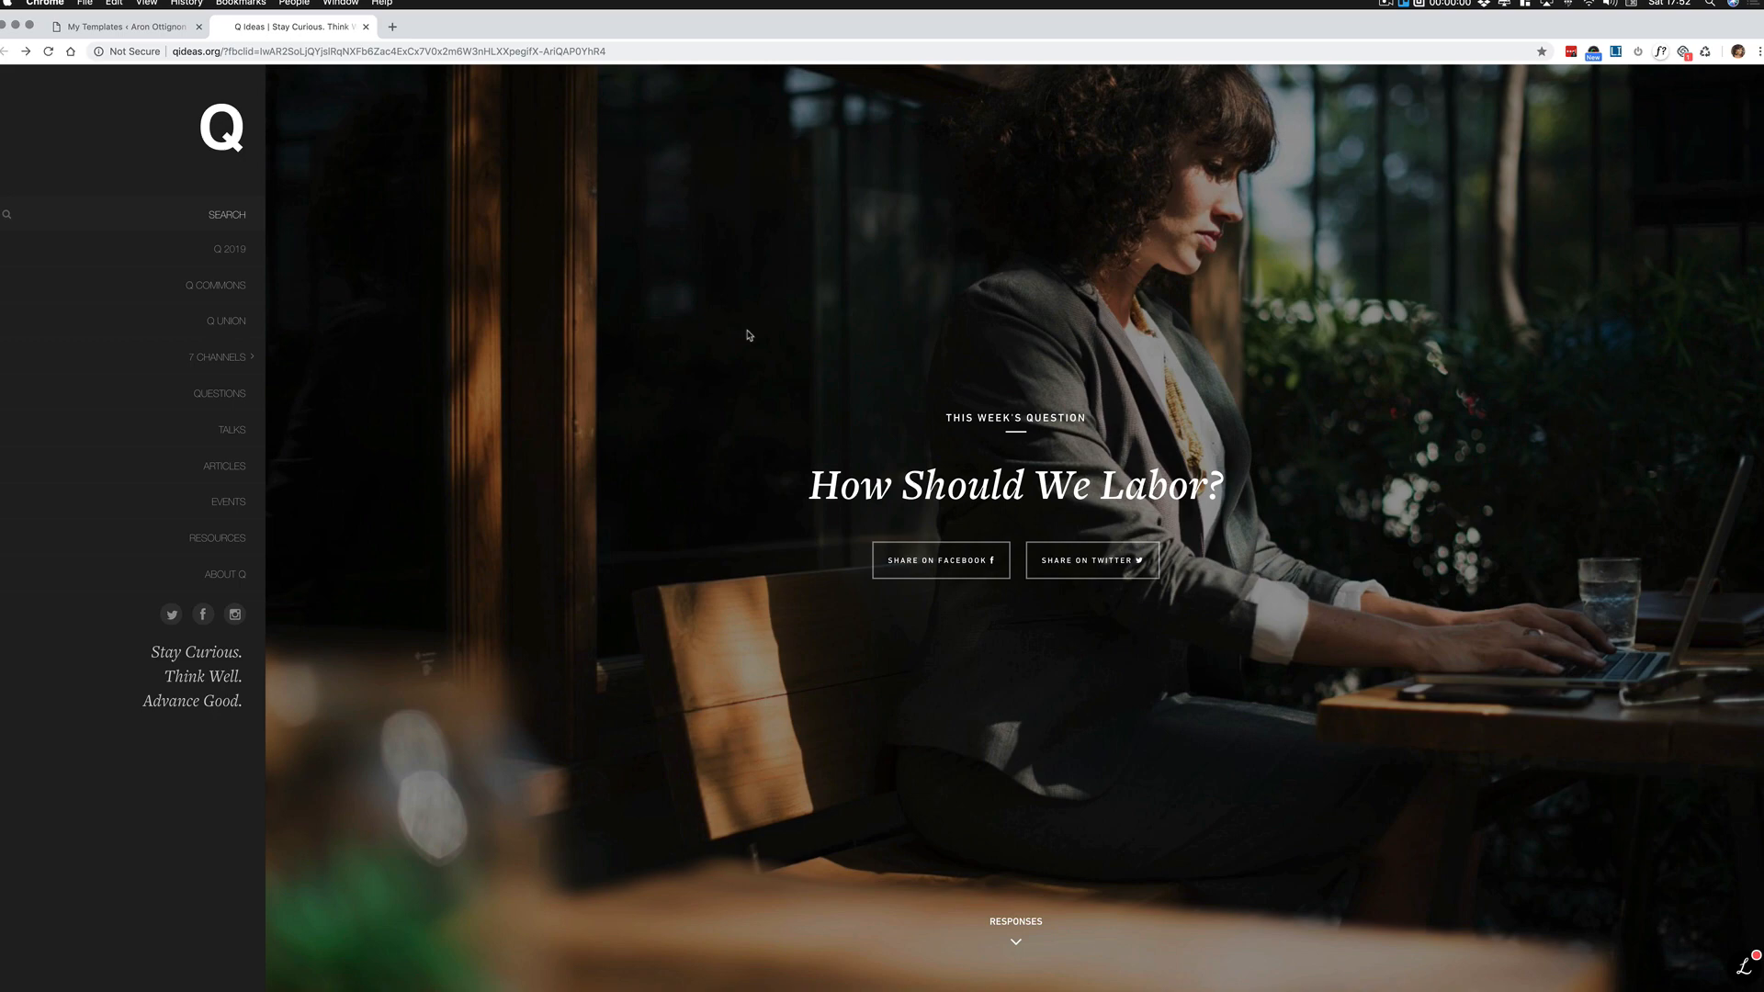
Step: Examine the Q Ideas homepage, checking how its side menu behaves while the page content scrolls
scroll(749, 382, down, 5)
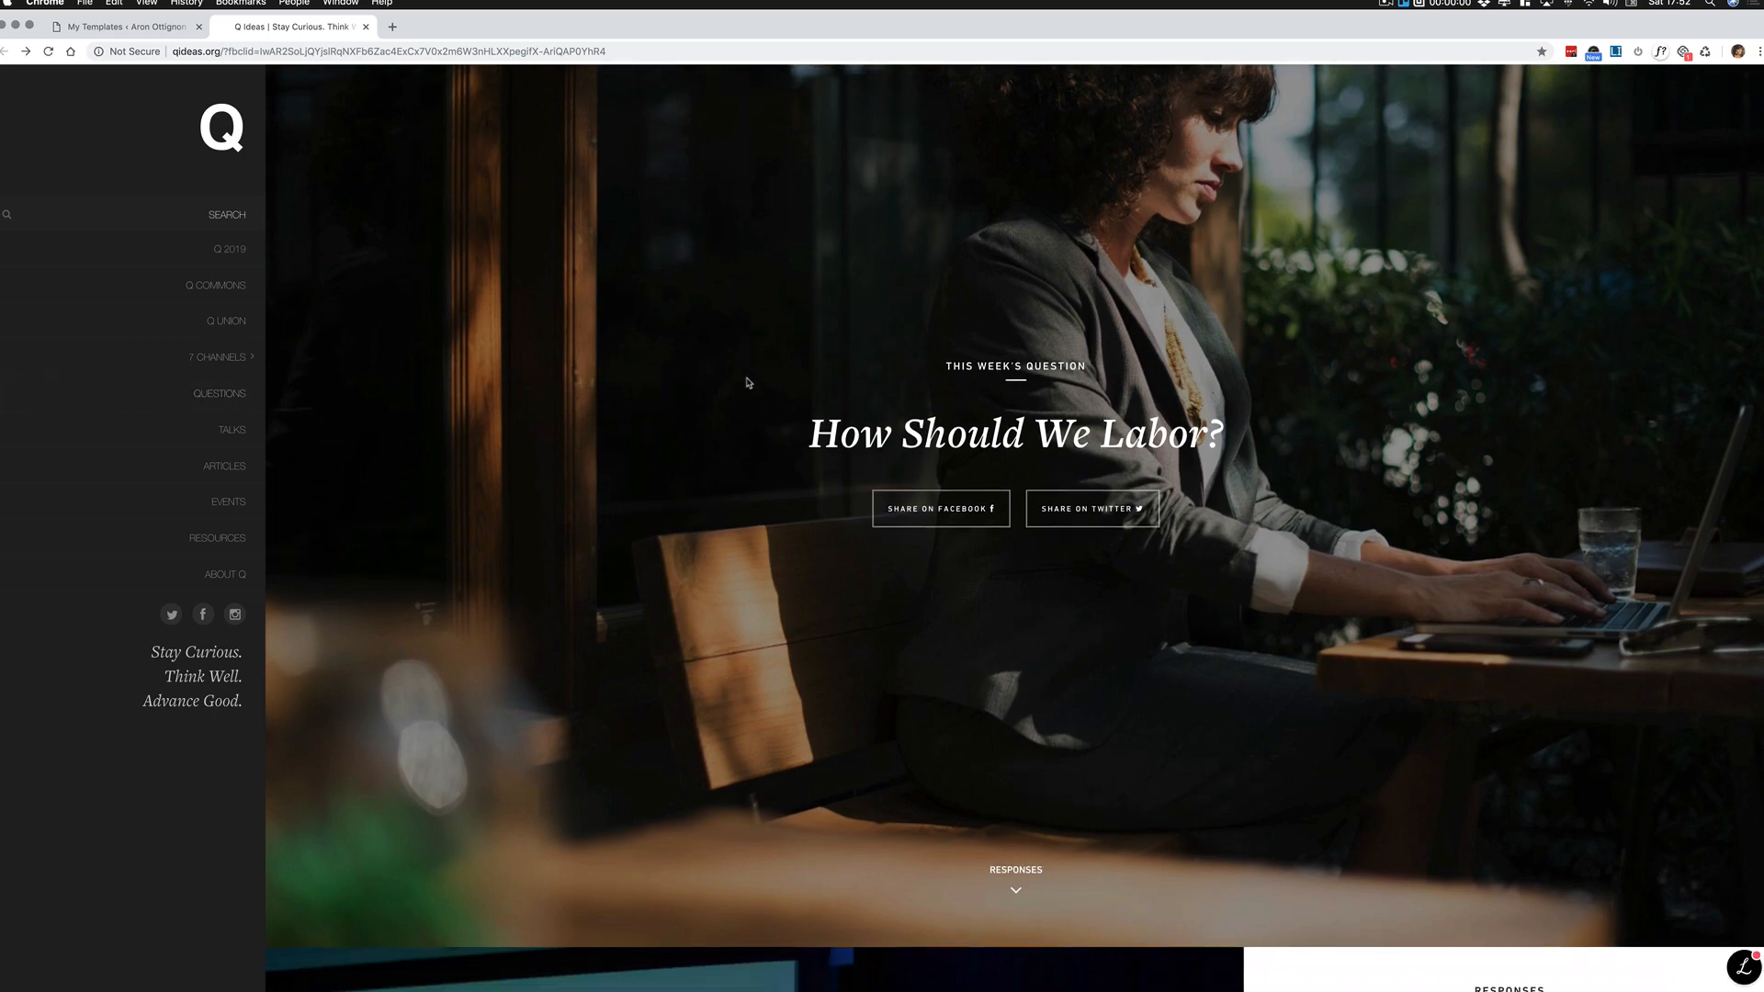
scroll(749, 381, down, 14)
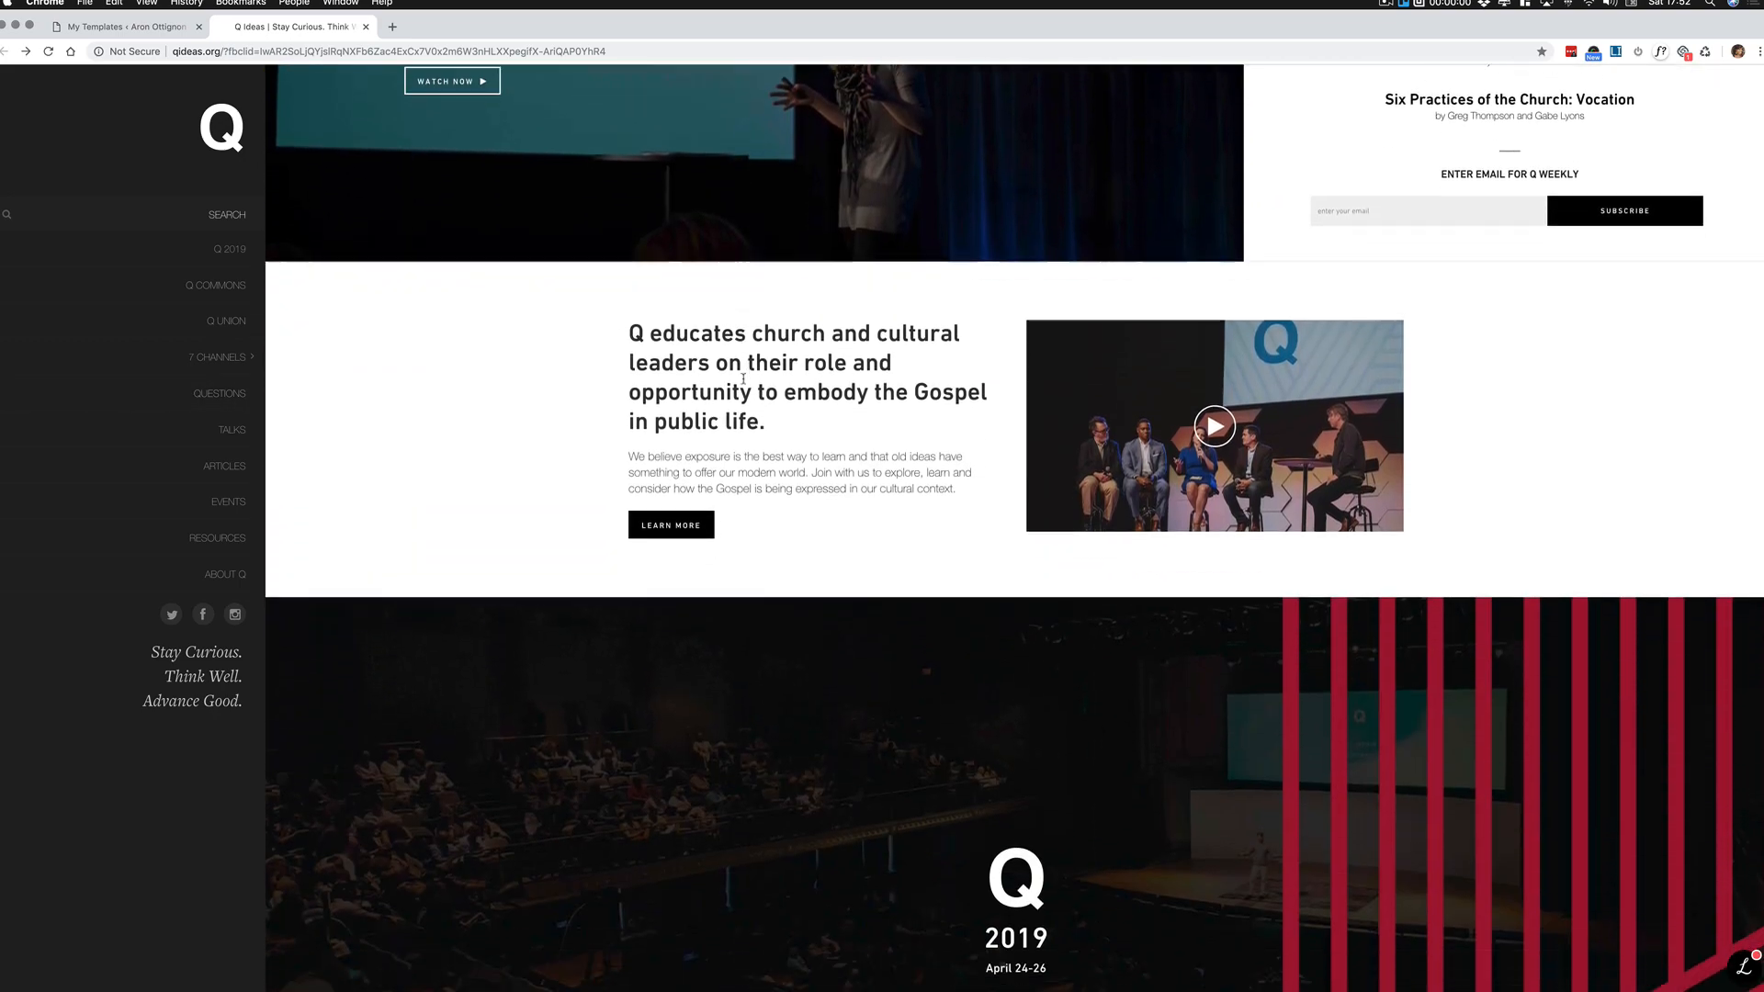
scroll(737, 378, down, 17)
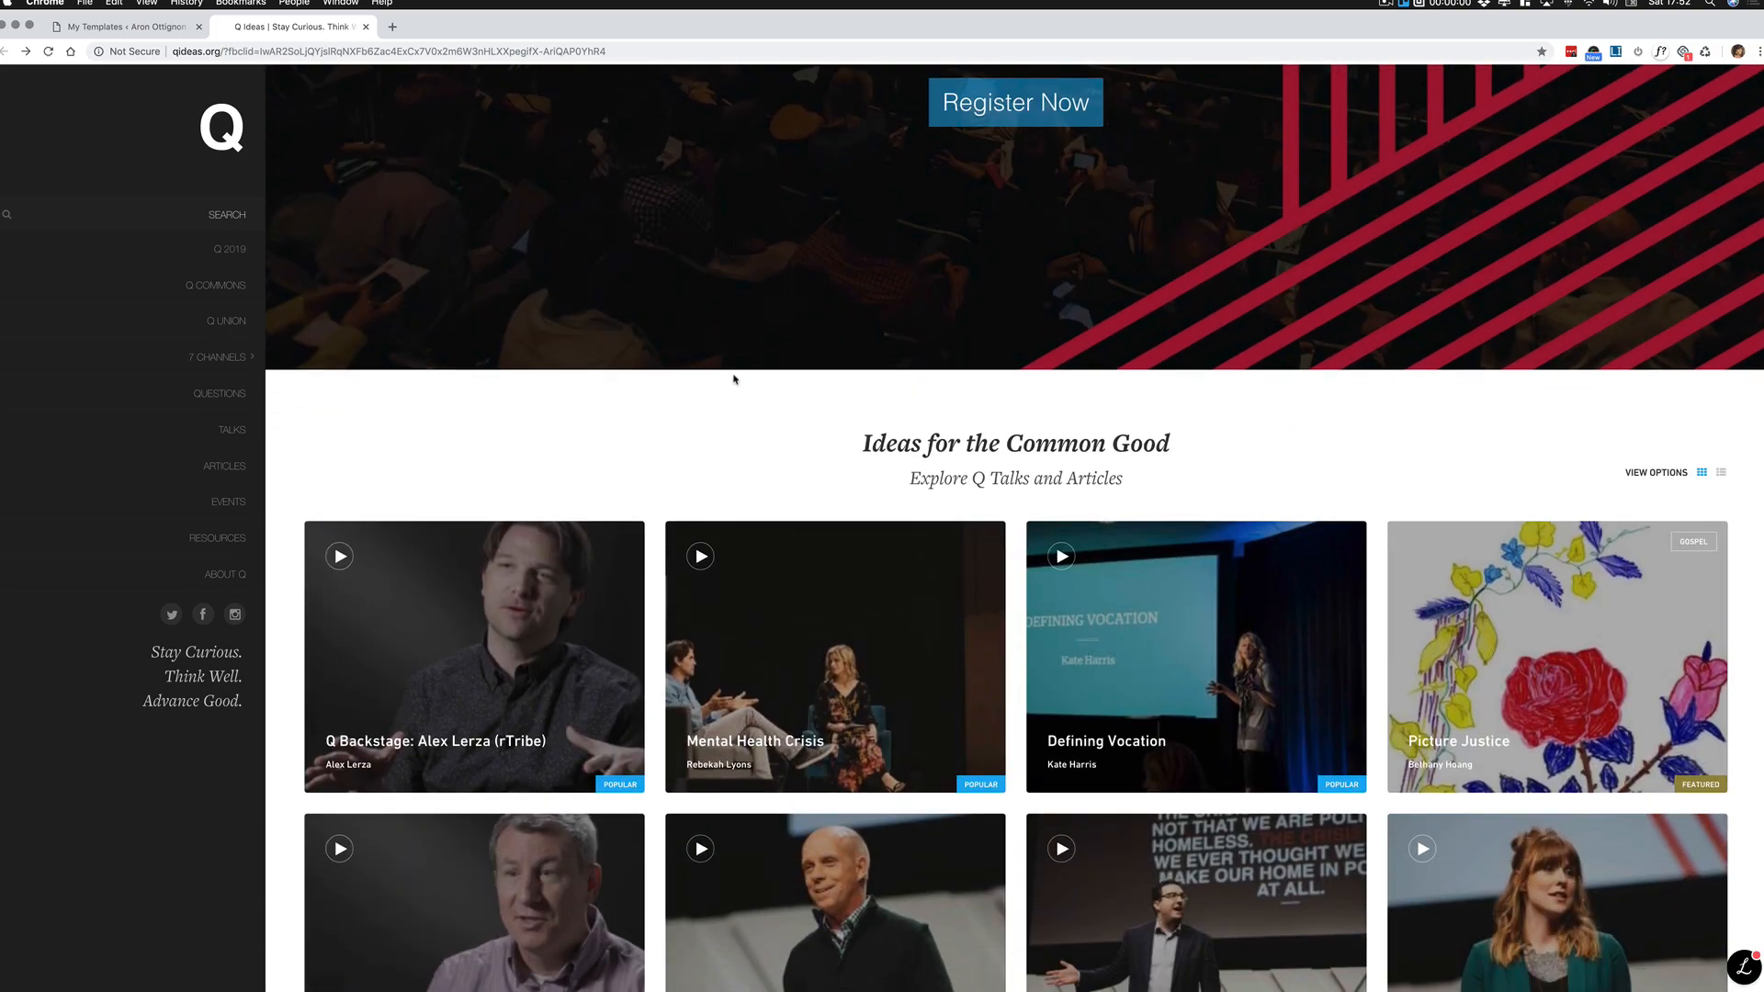
scroll(735, 379, down, 6)
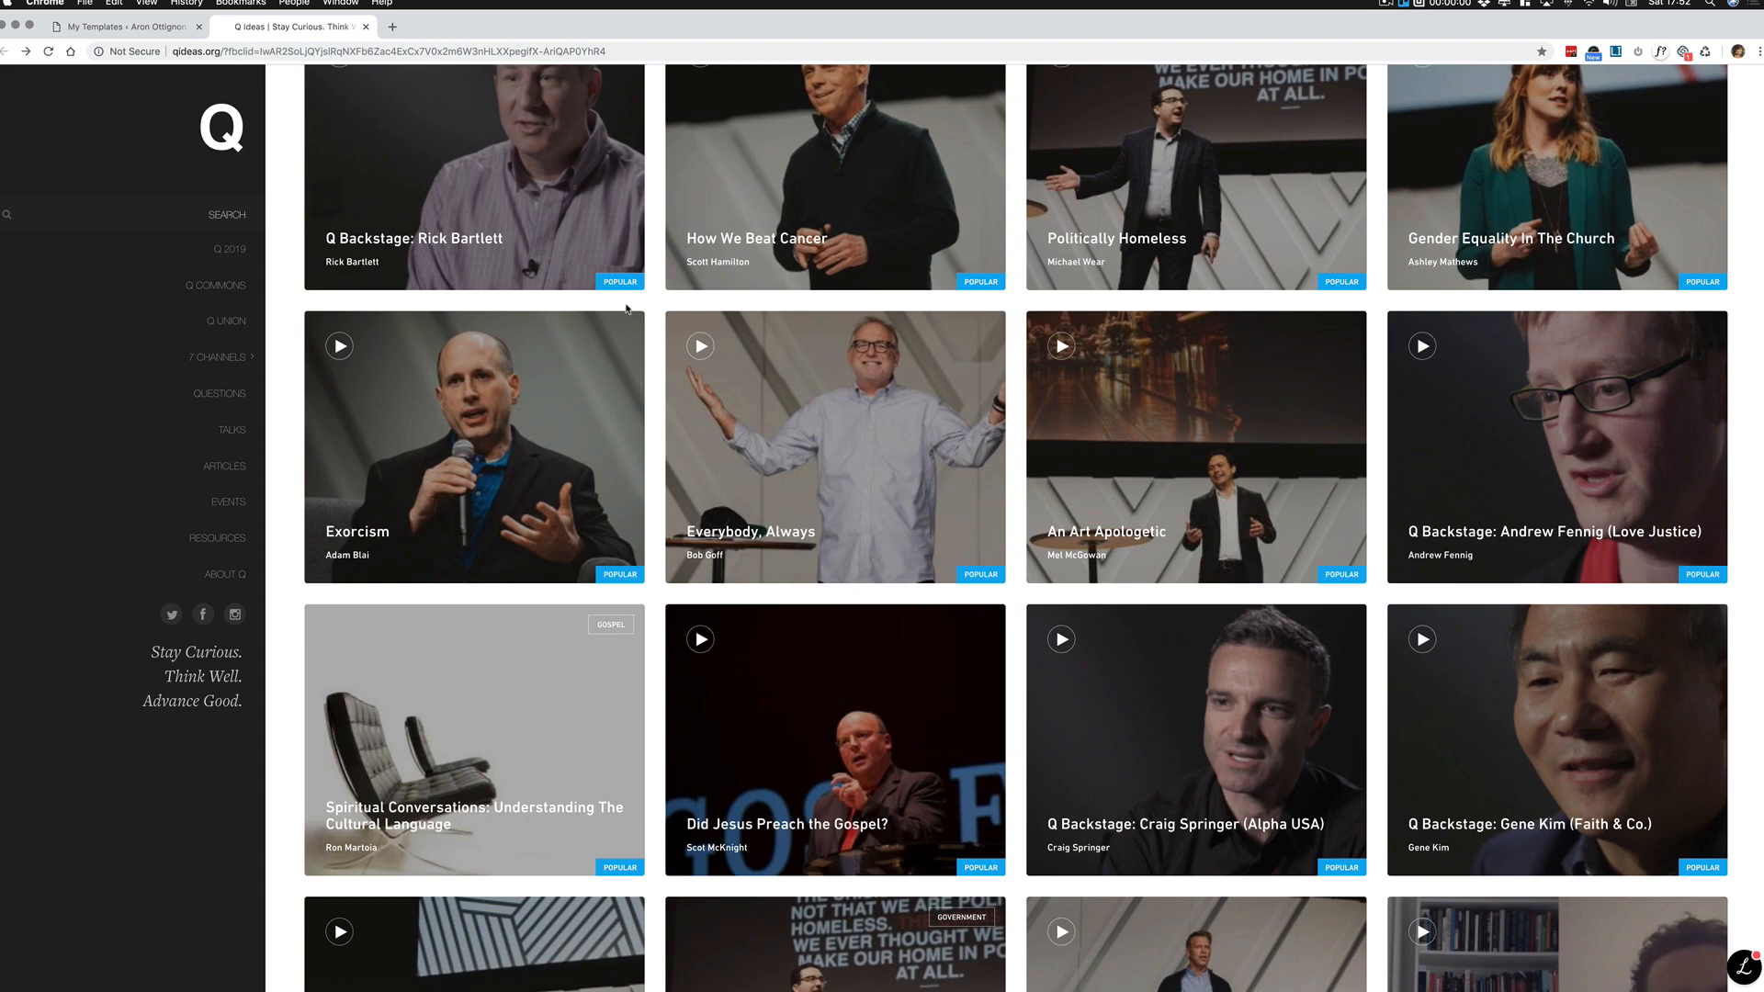
Step: Narrow and widen the browser window to examine how the Q Ideas side menu and content adapt
drag(0, 351, 1013, 350)
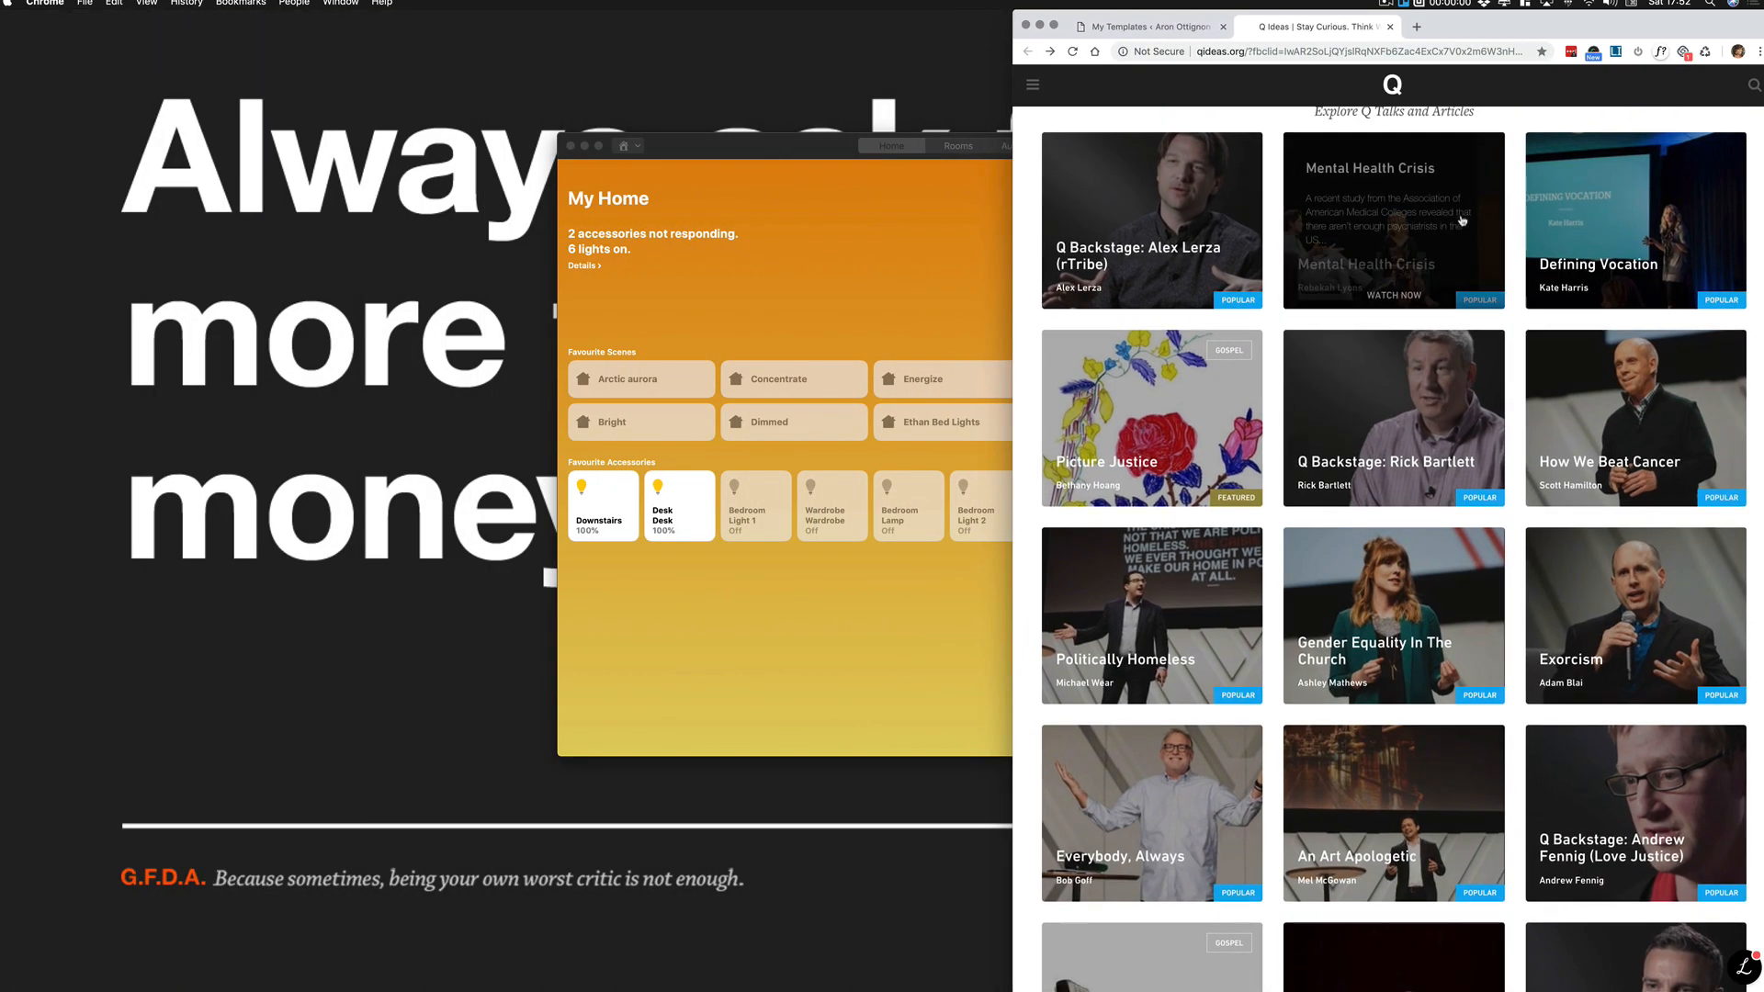
scroll(1463, 221, up, 20)
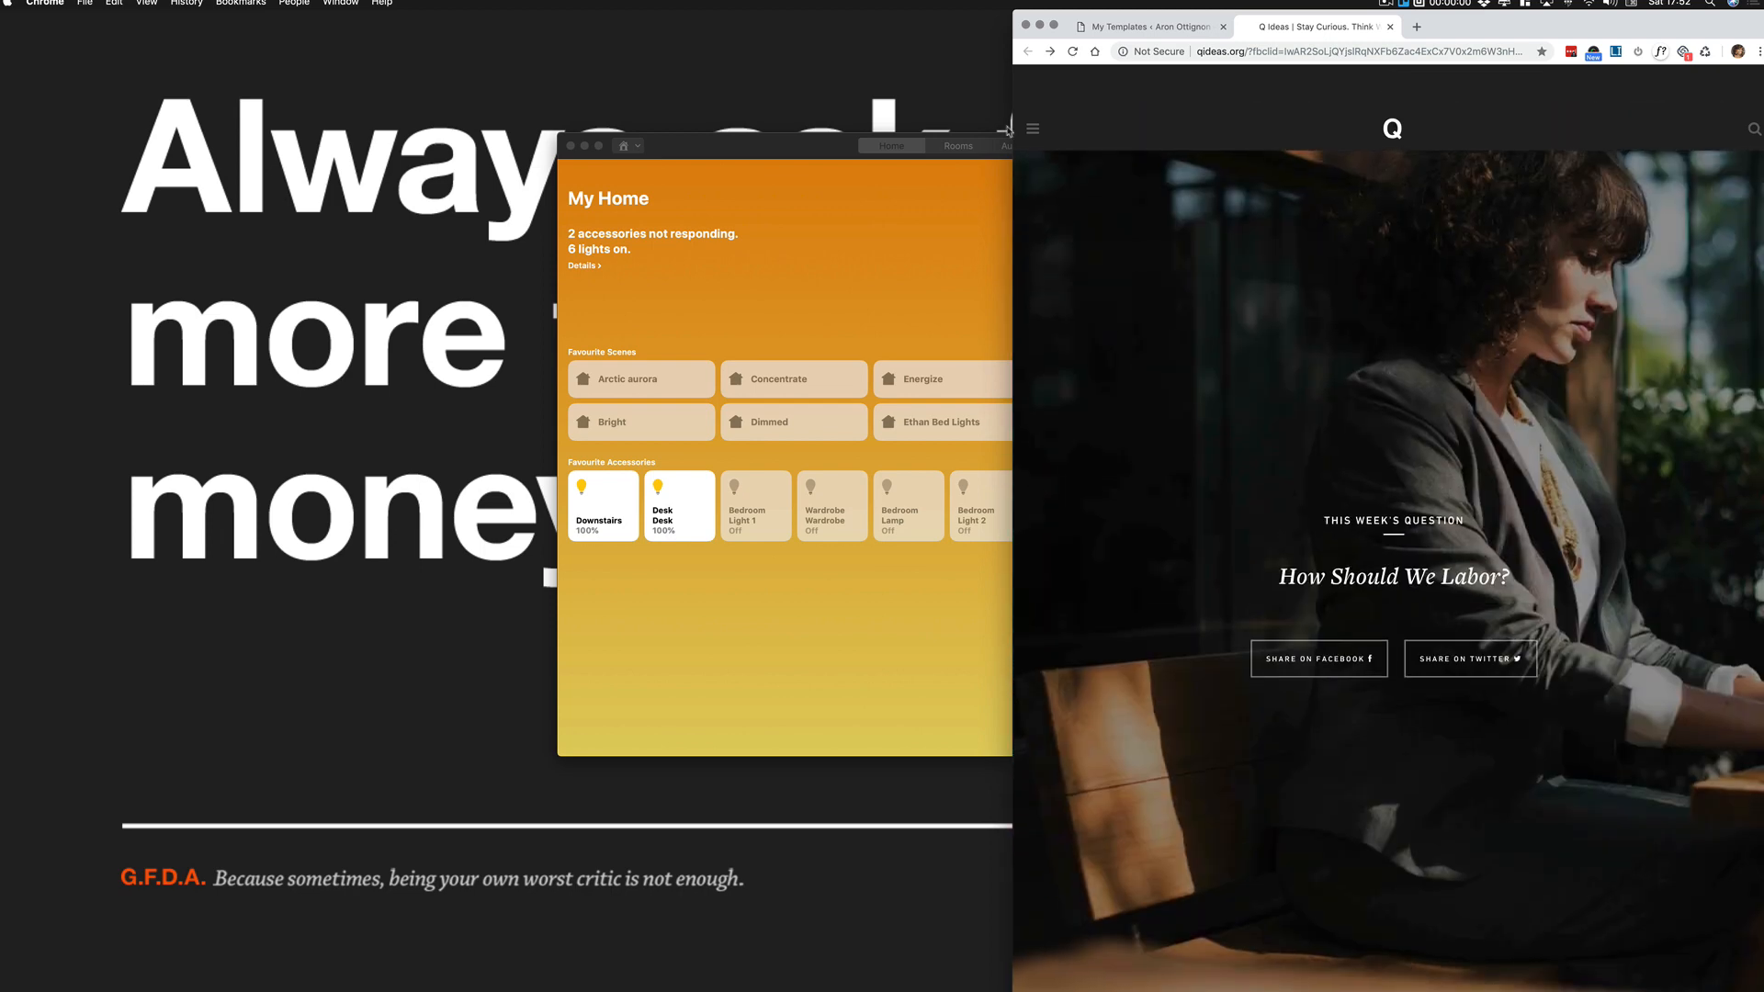
click(584, 145)
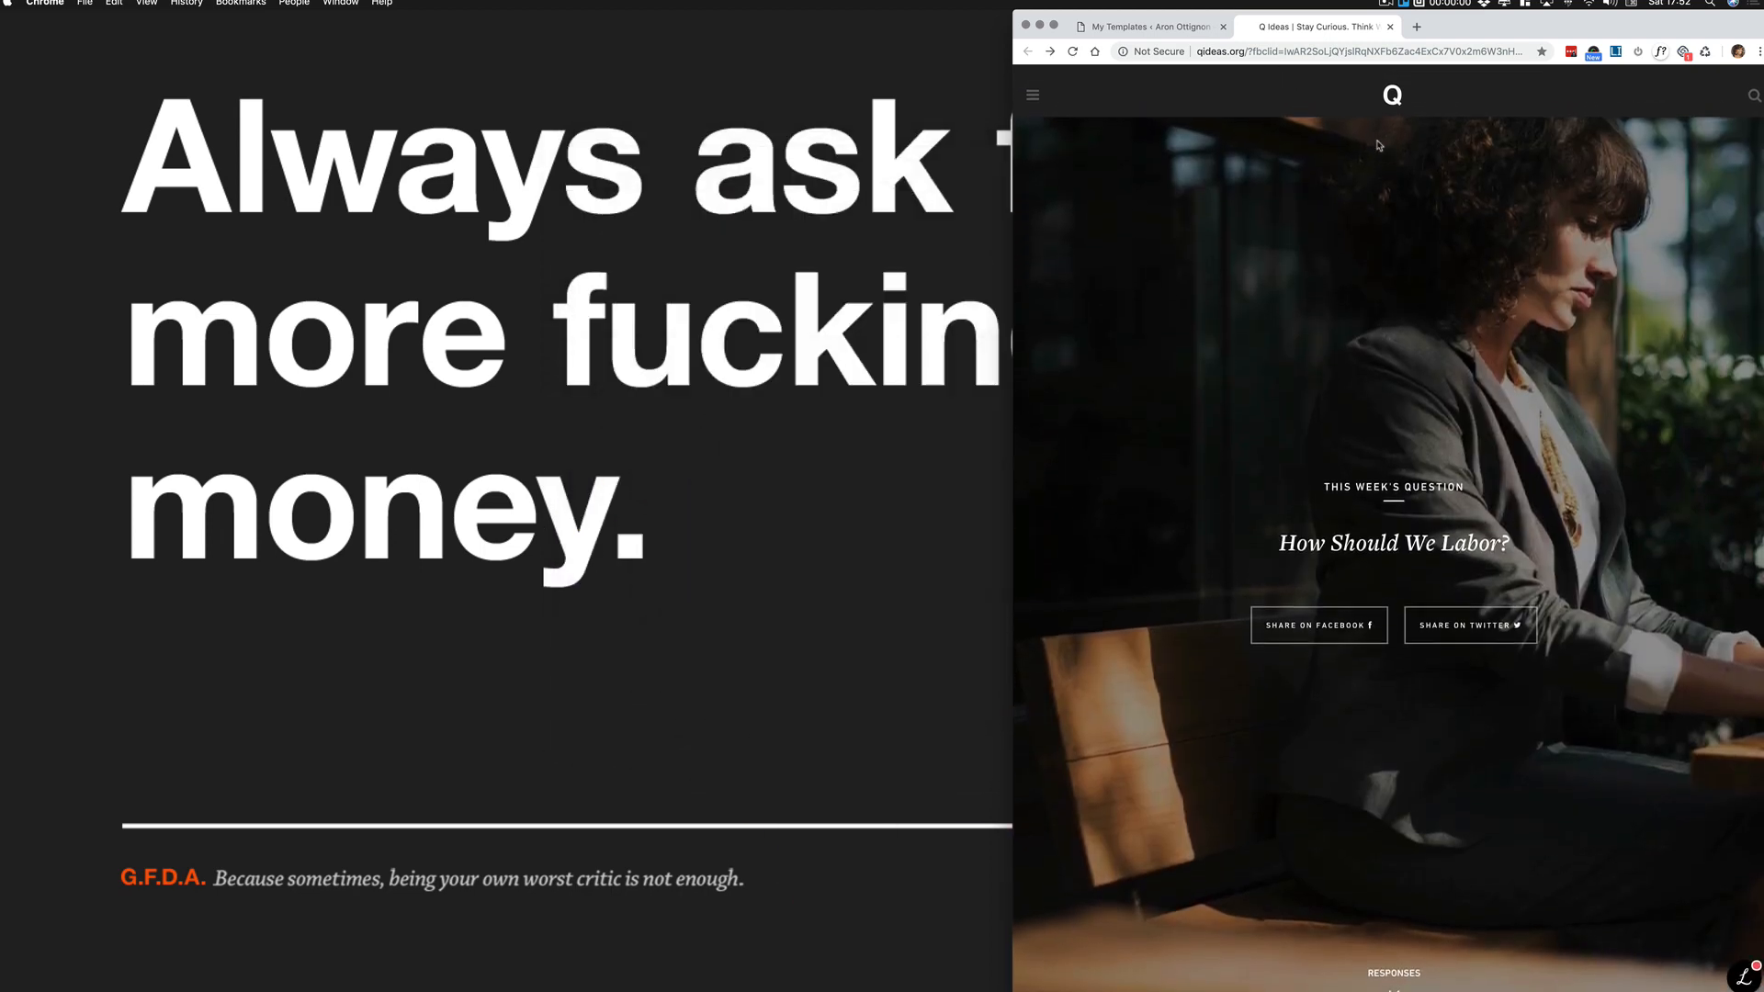
scroll(1371, 212, down, 1)
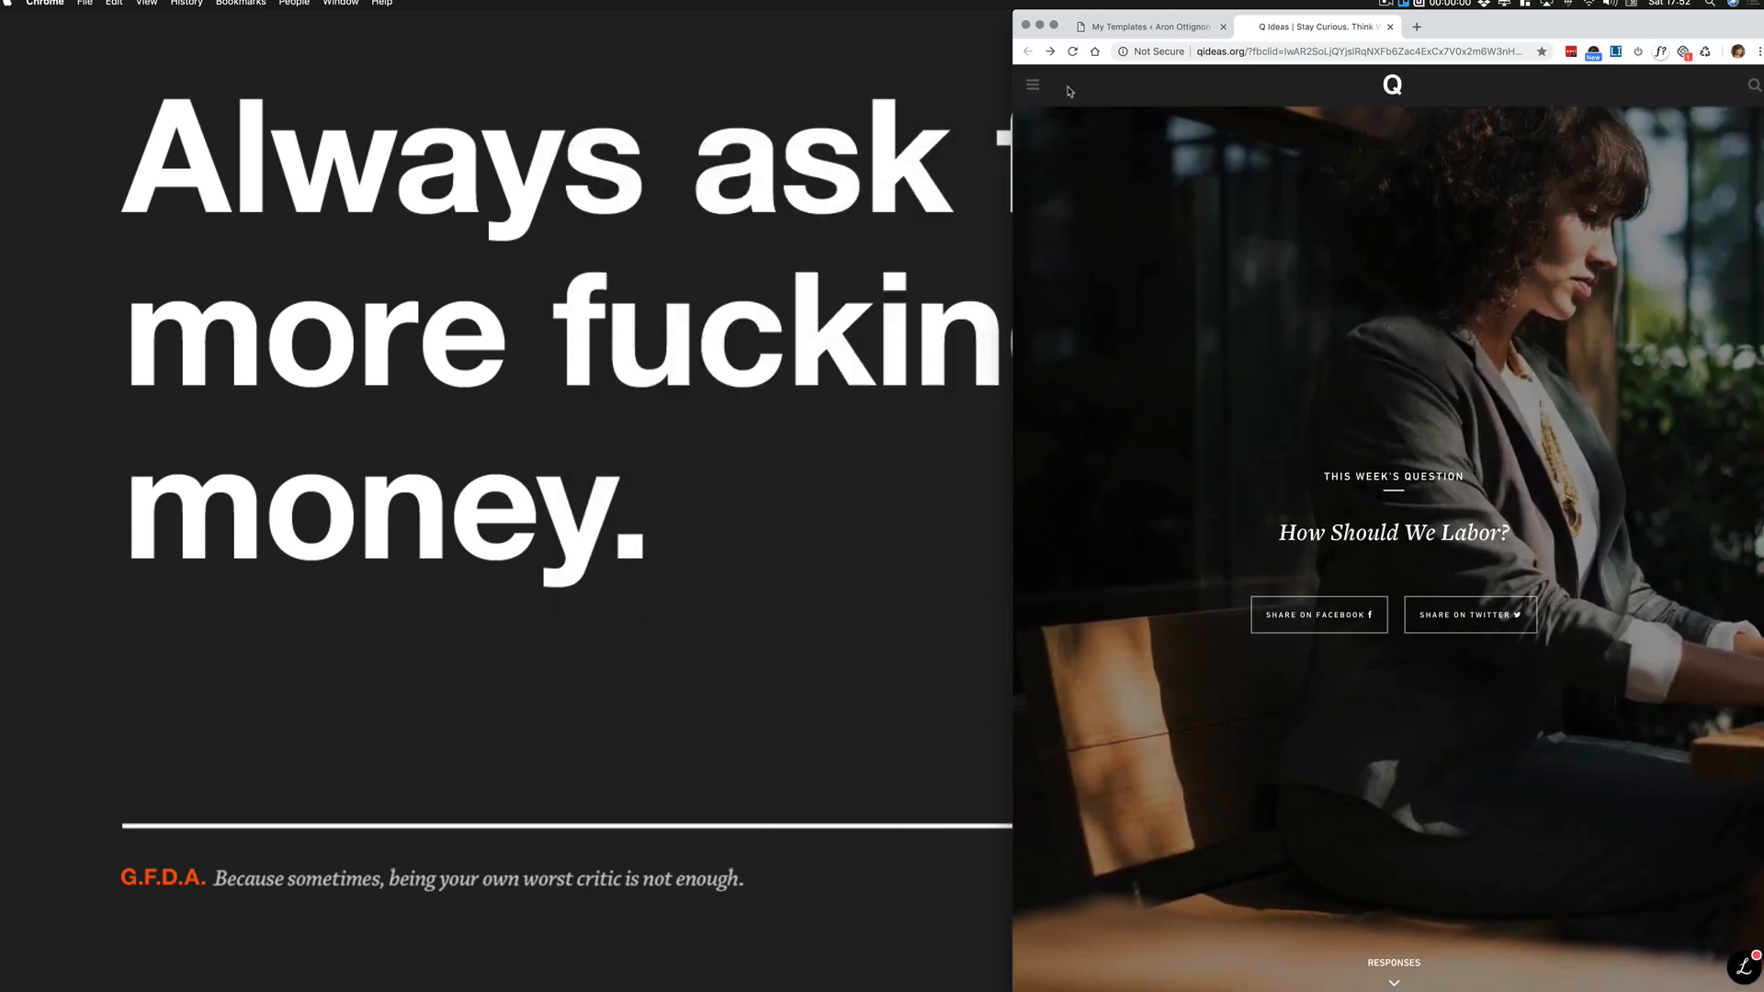
scroll(1461, 170, down, 15)
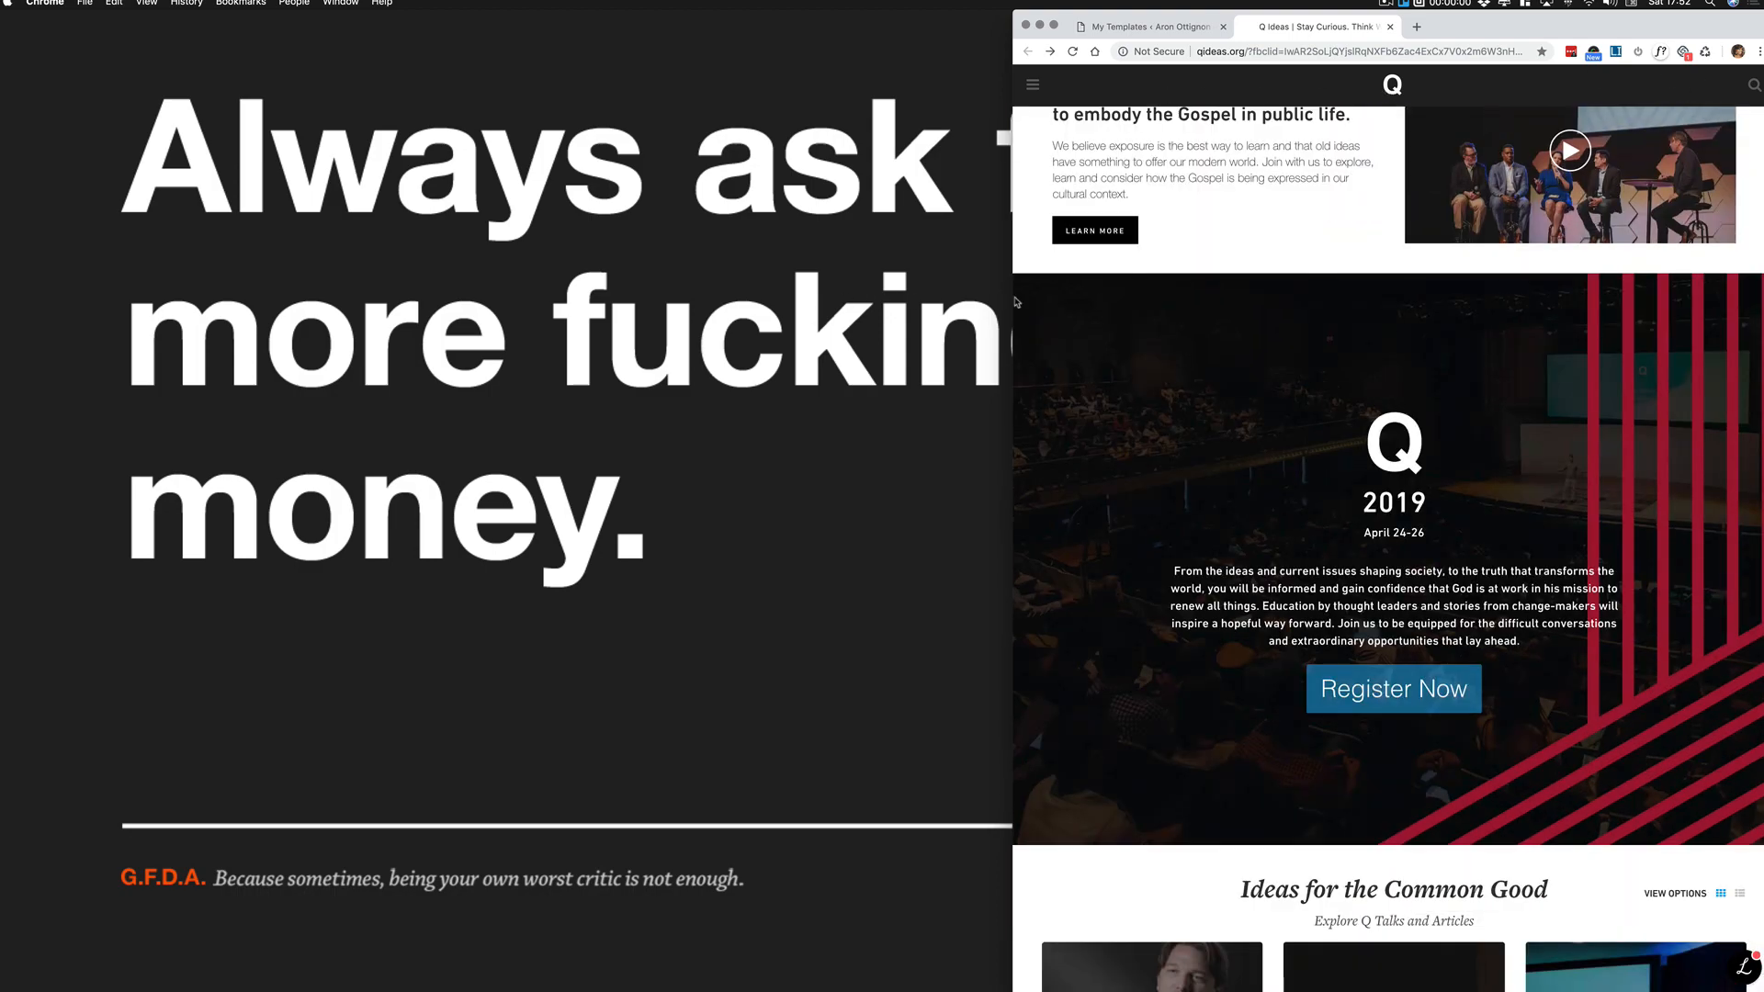
drag(1013, 299, 595, 298)
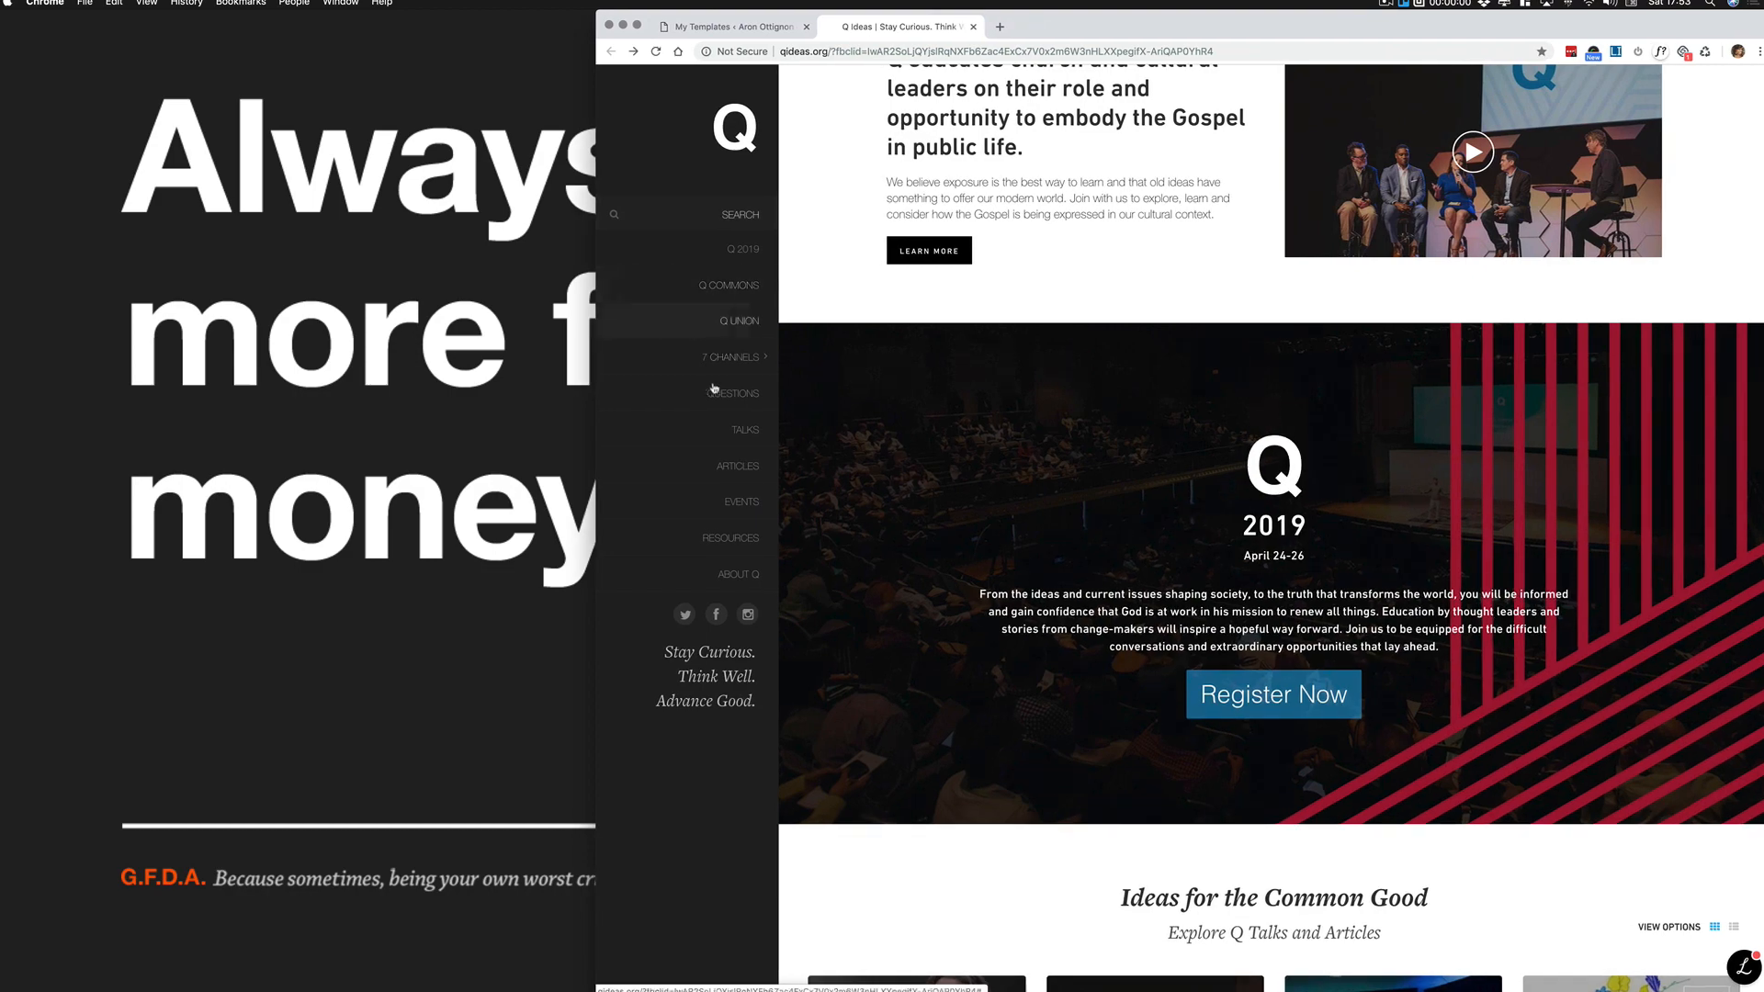
scroll(759, 617, down, 3)
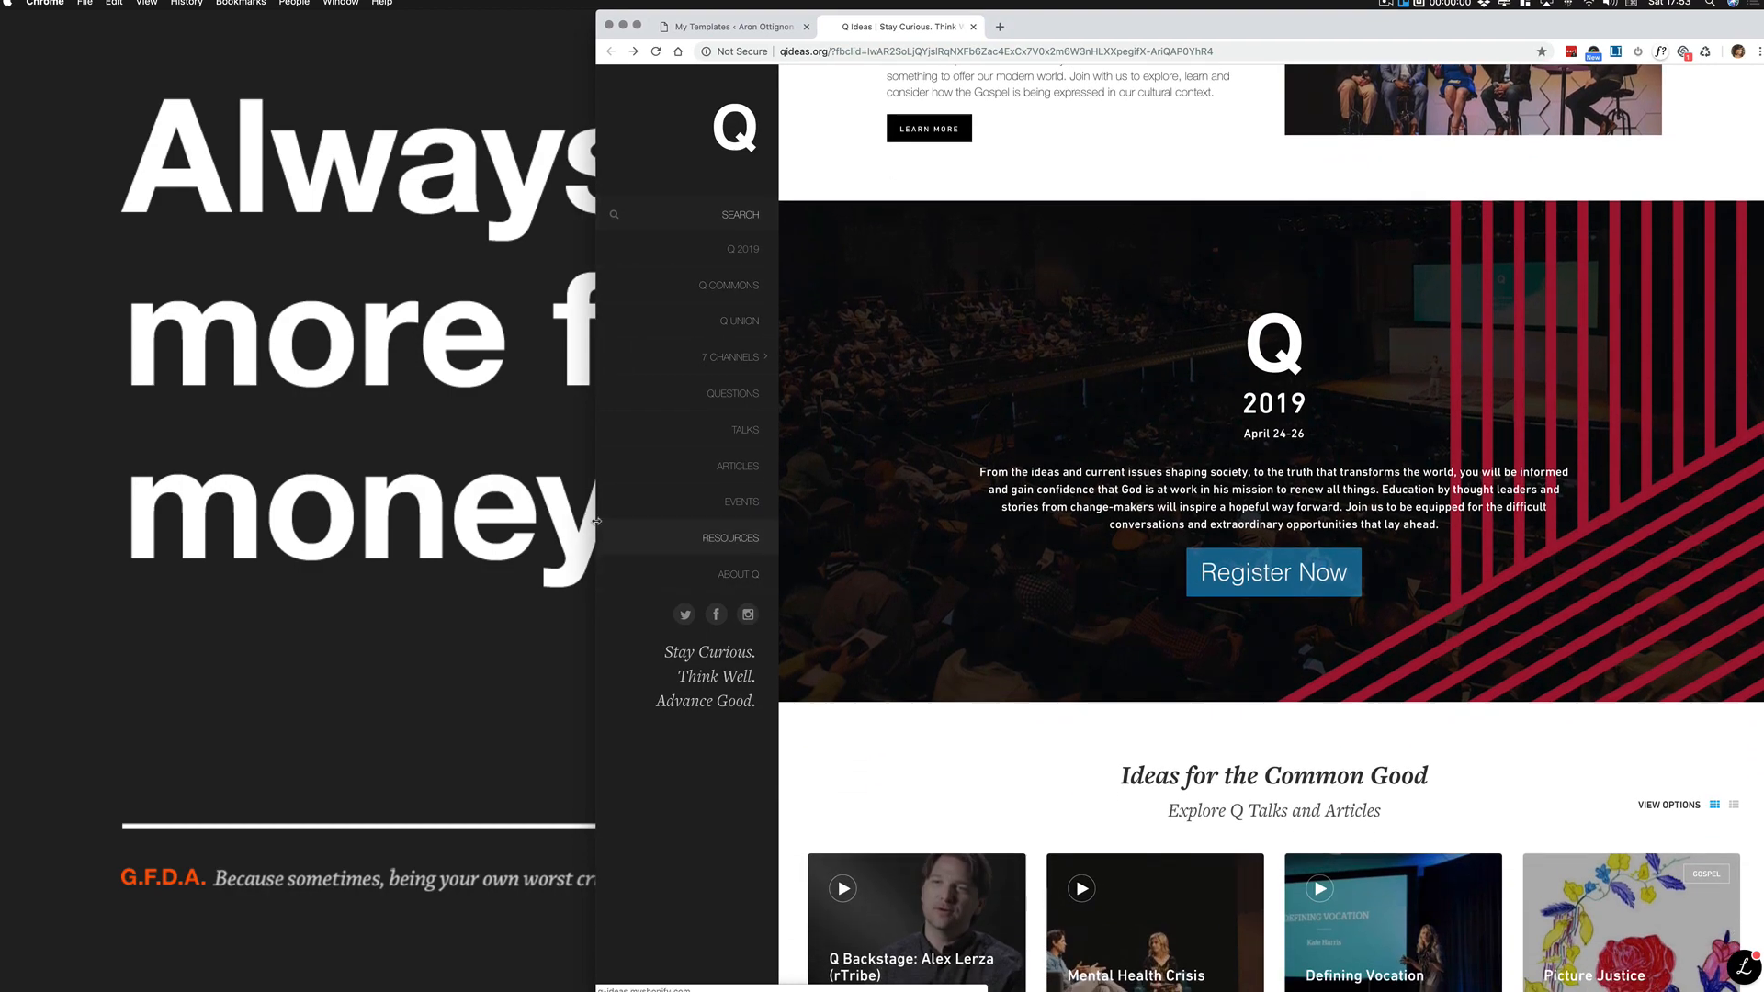
drag(596, 521, 0, 521)
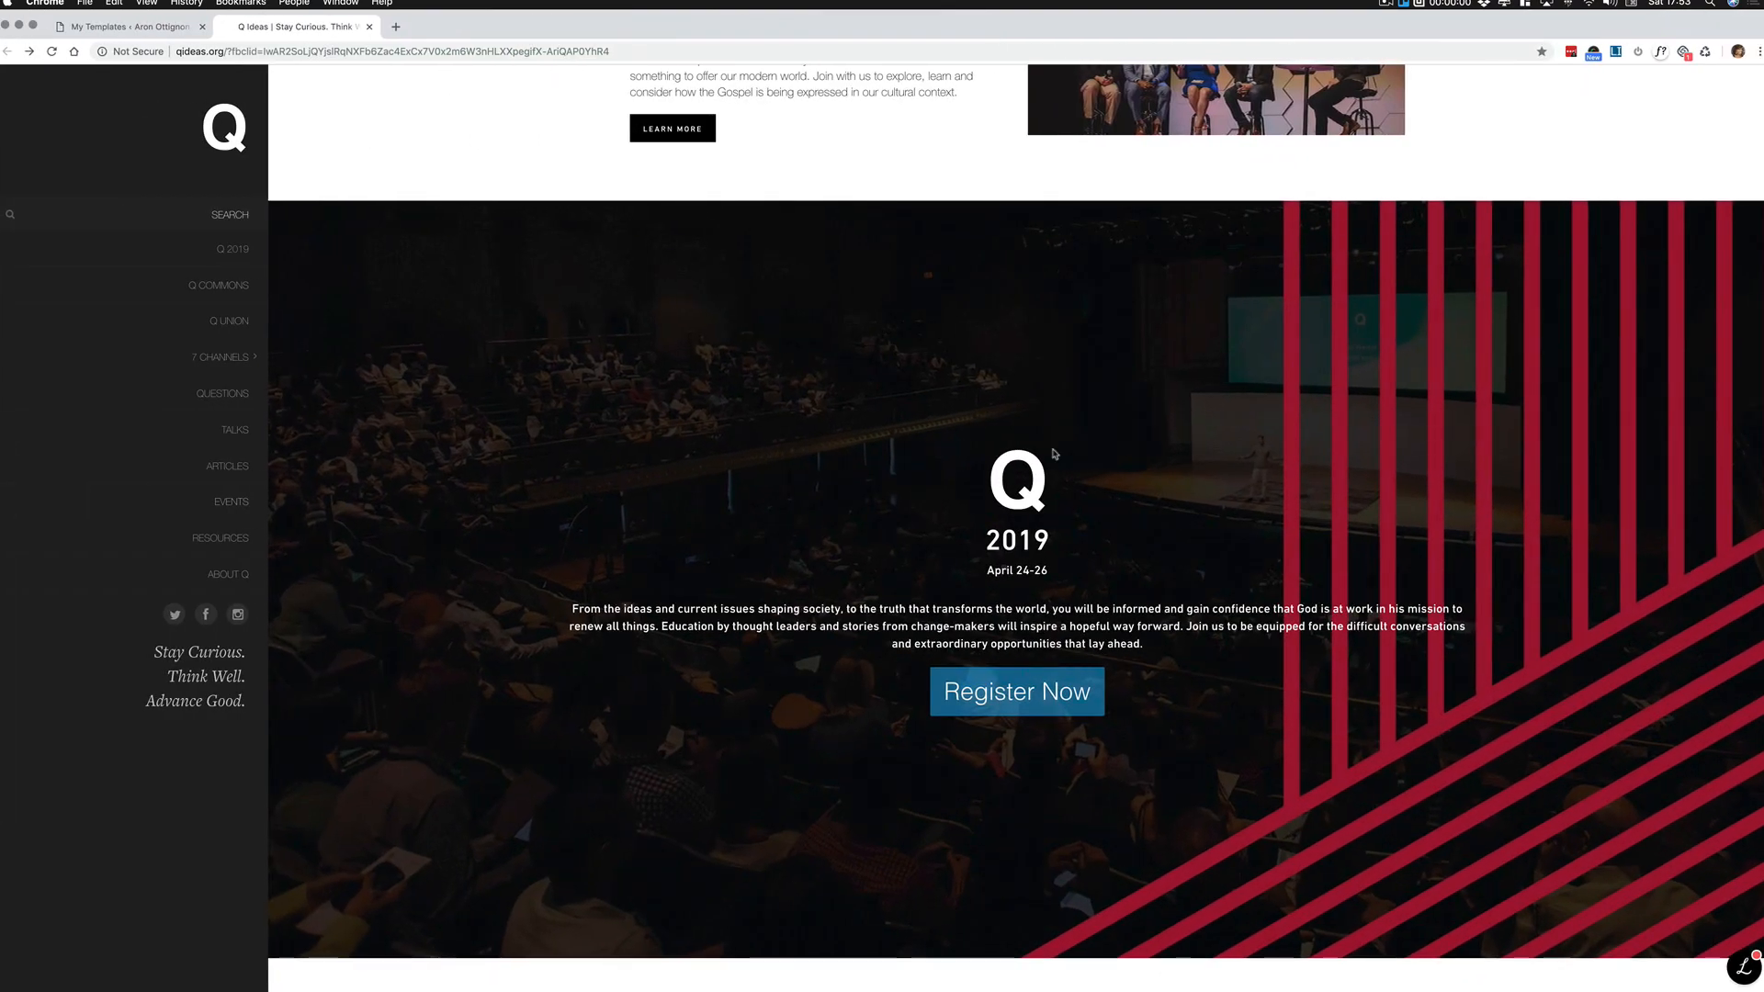
scroll(827, 413, down, 15)
scroll(805, 396, down, 10)
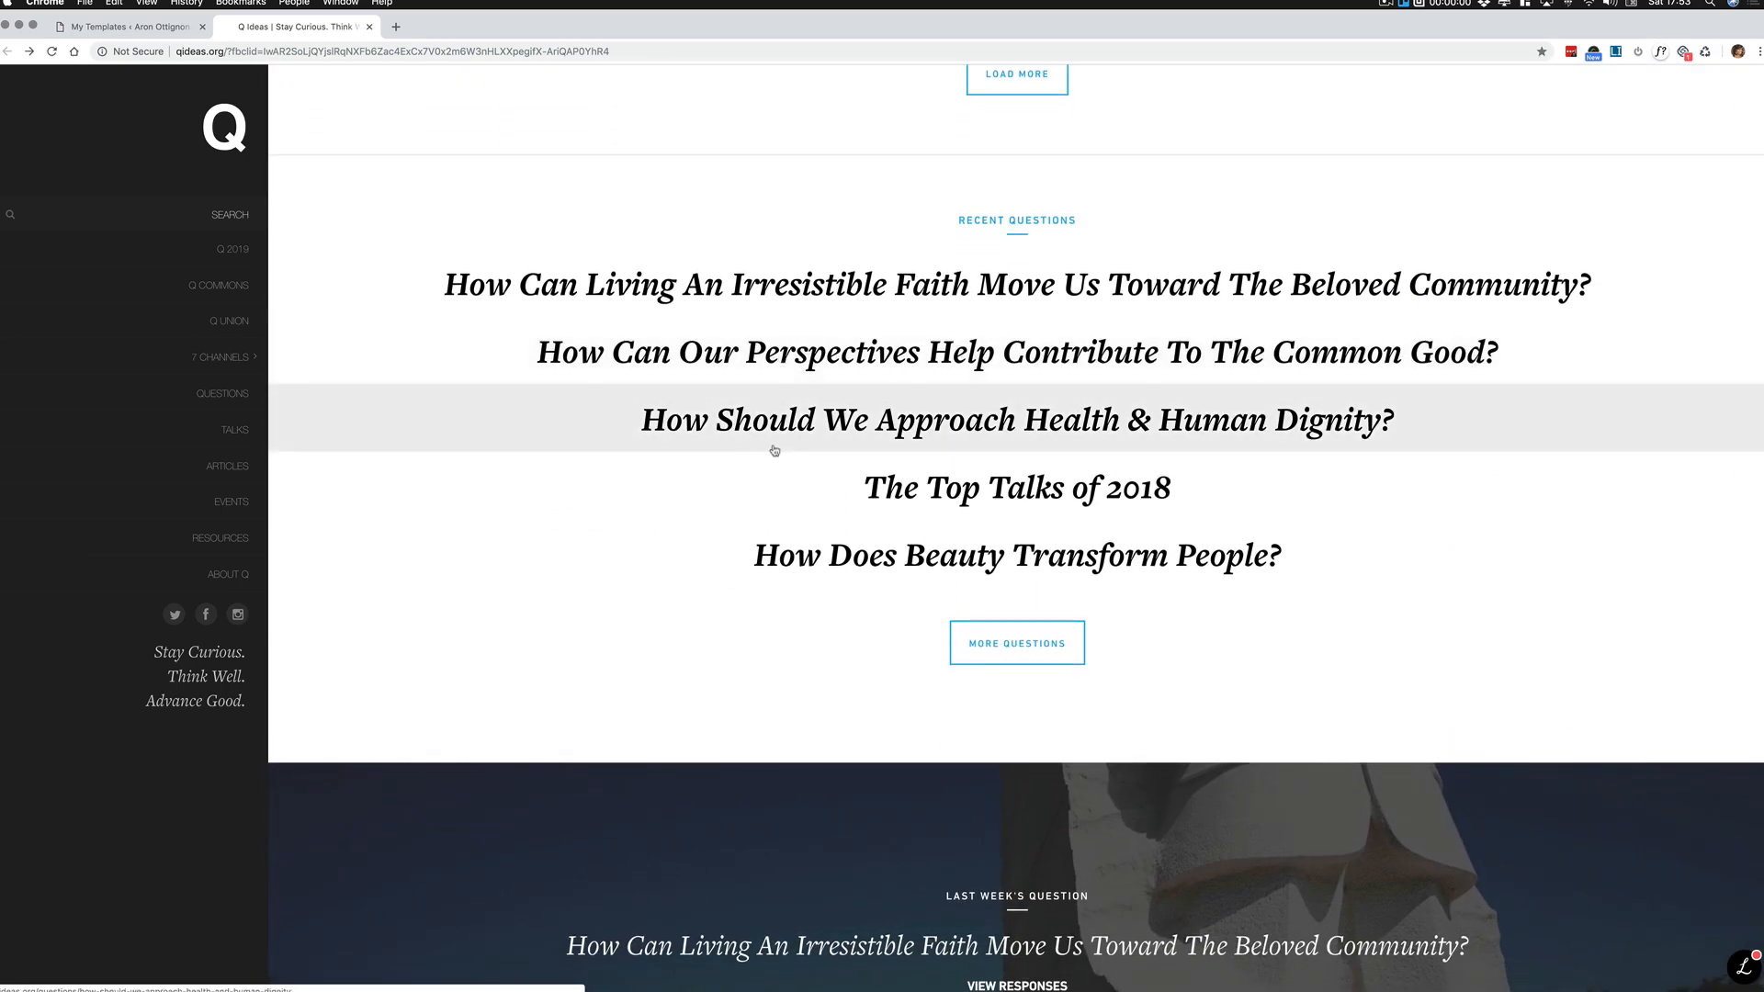
Step: Switch to the WordPress templates page and create a Single template for the Page post type named Shell, dismissing the block library
click(131, 28)
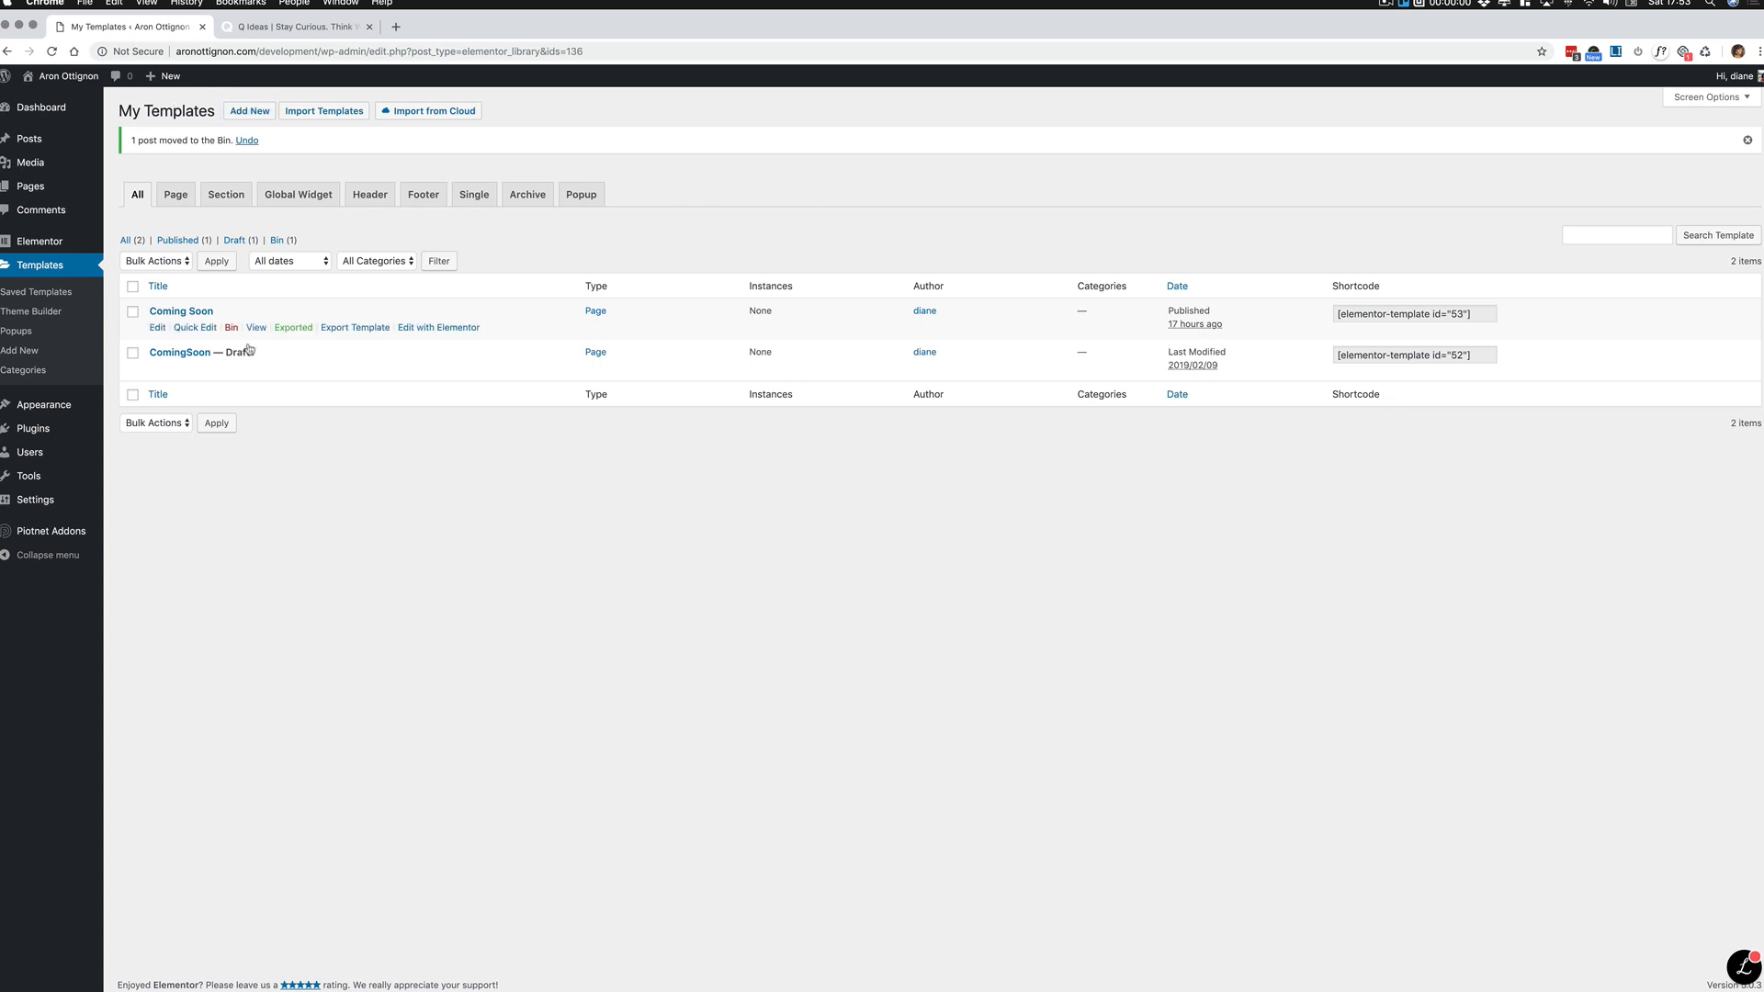
click(246, 109)
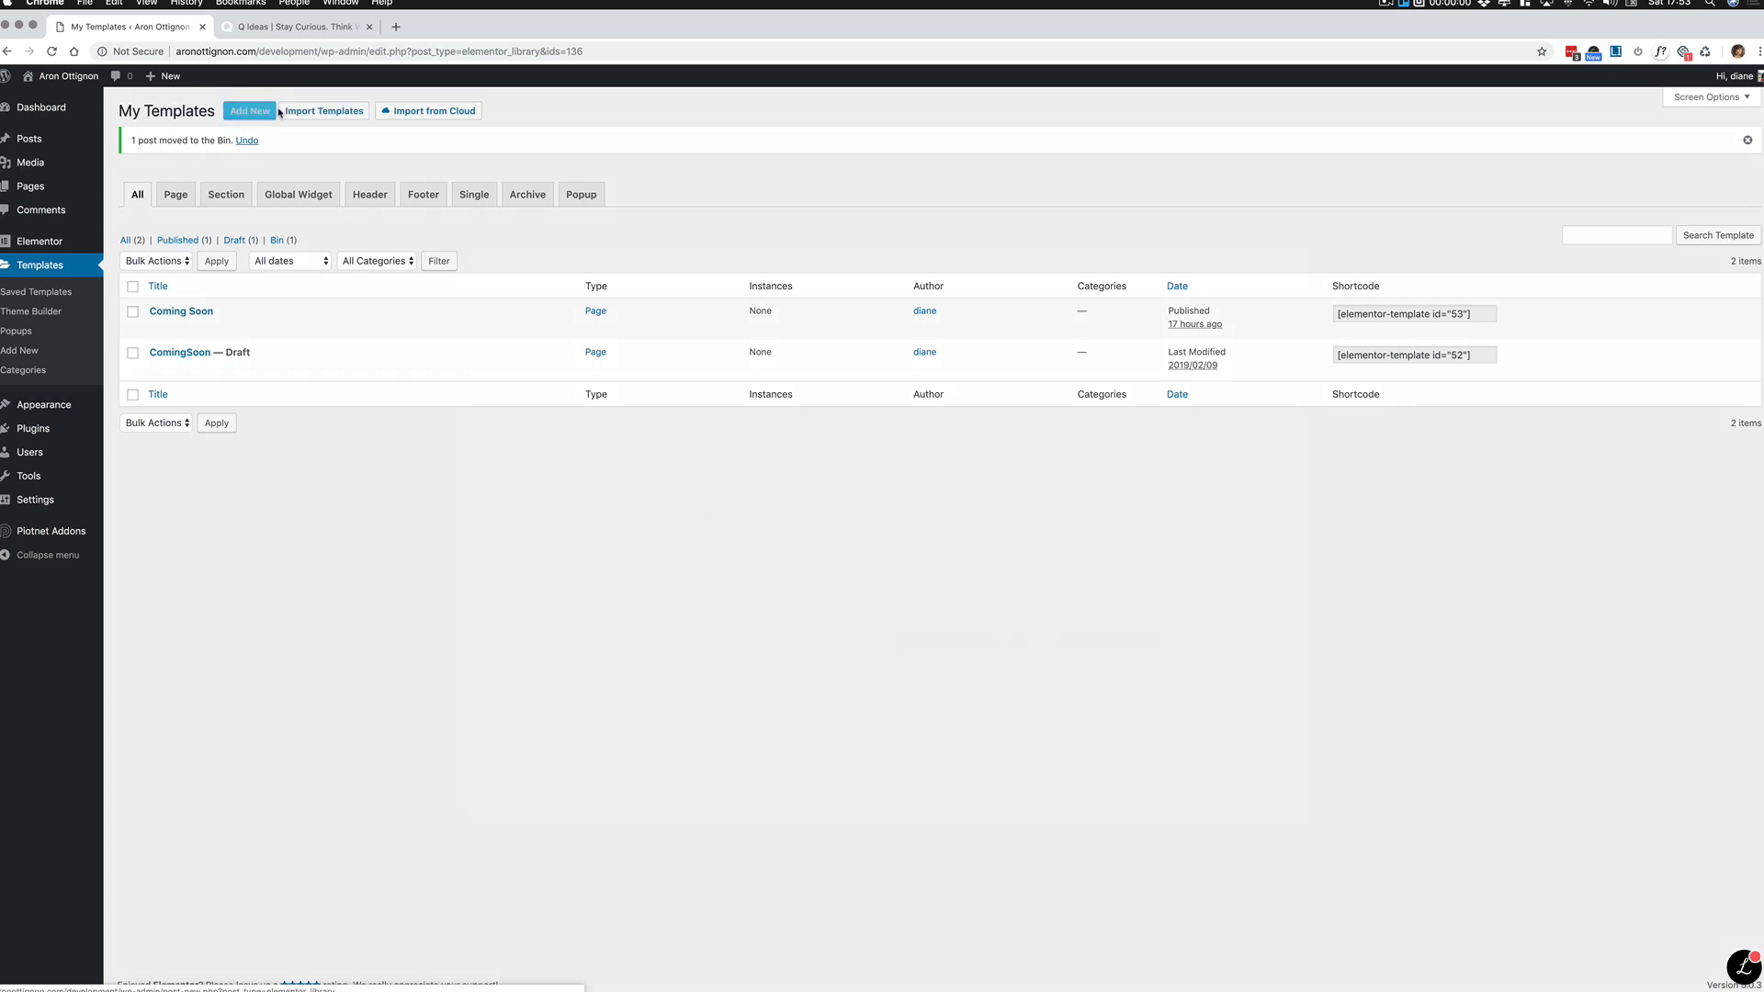
click(929, 516)
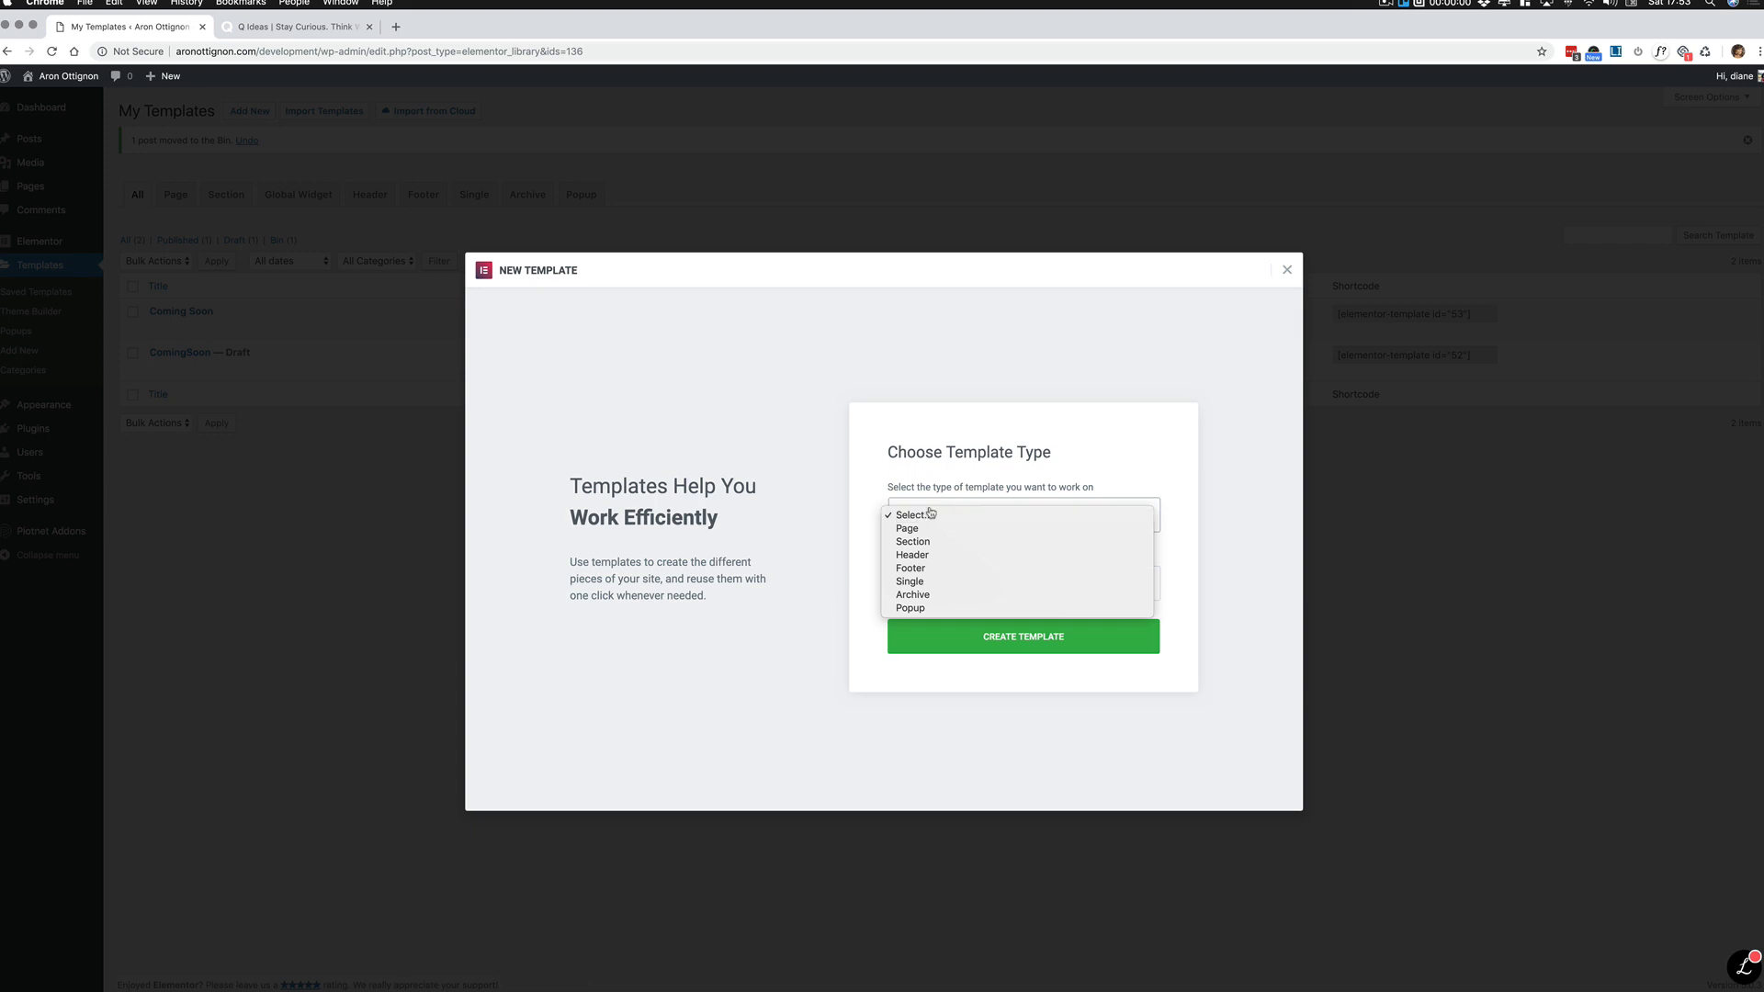
click(919, 582)
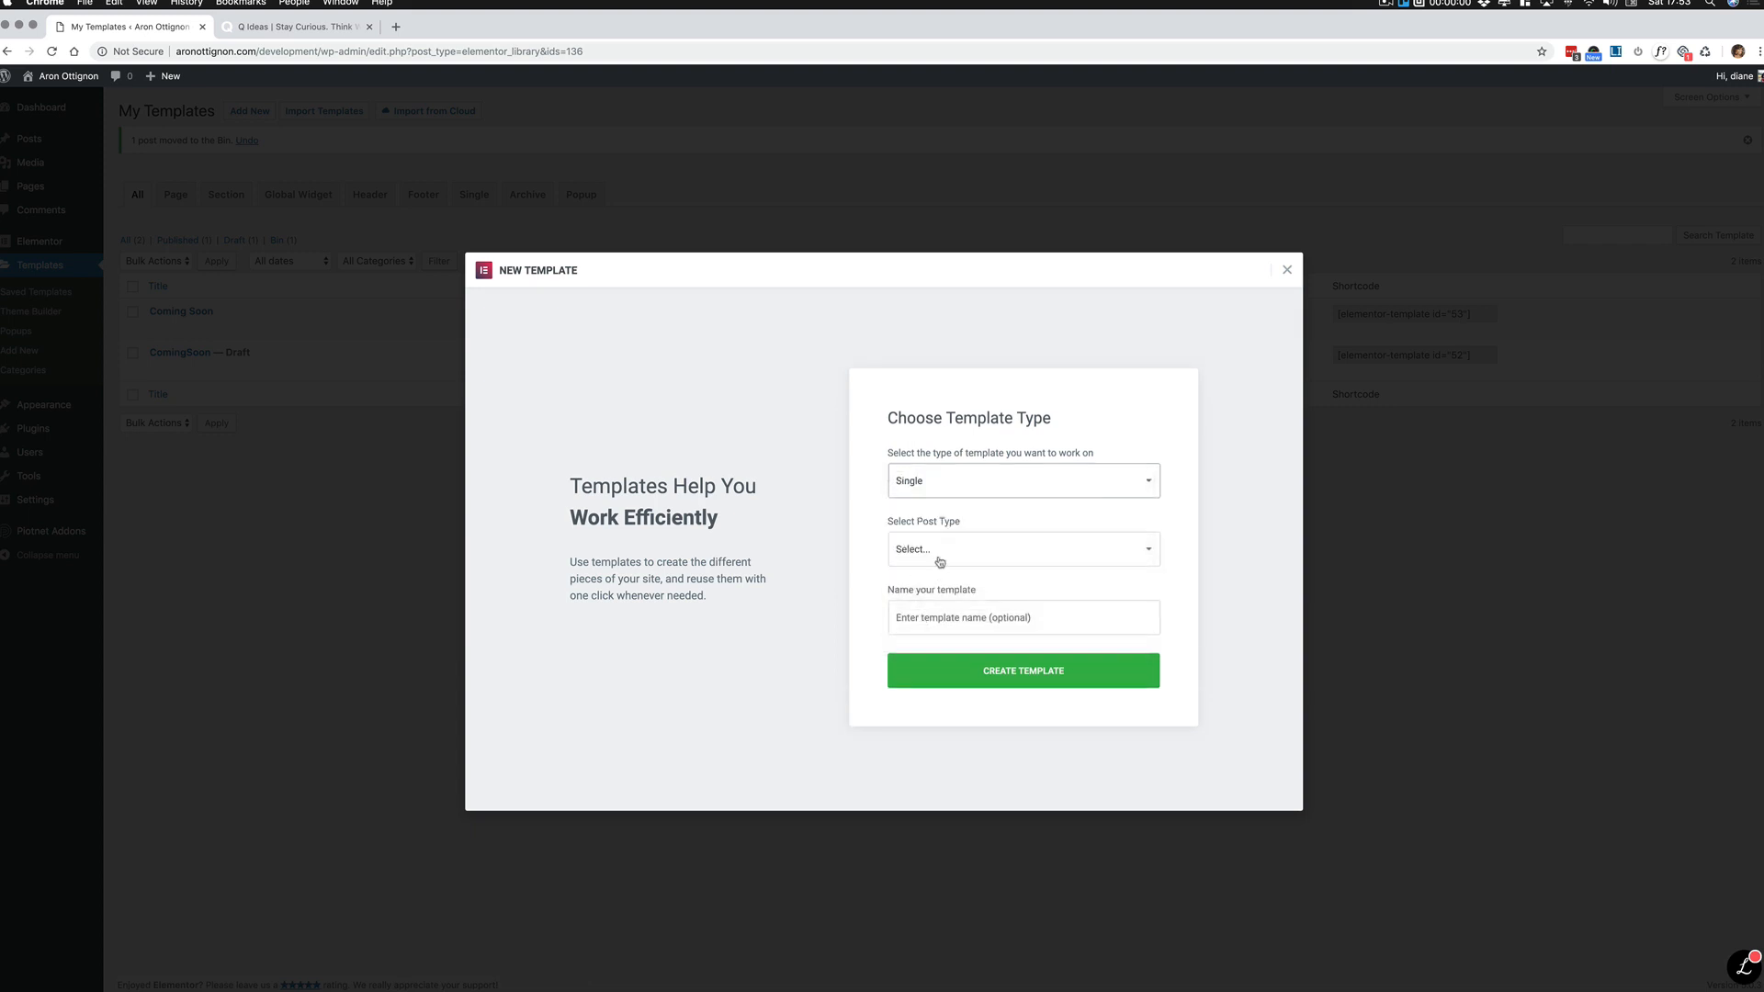
click(940, 563)
click(923, 579)
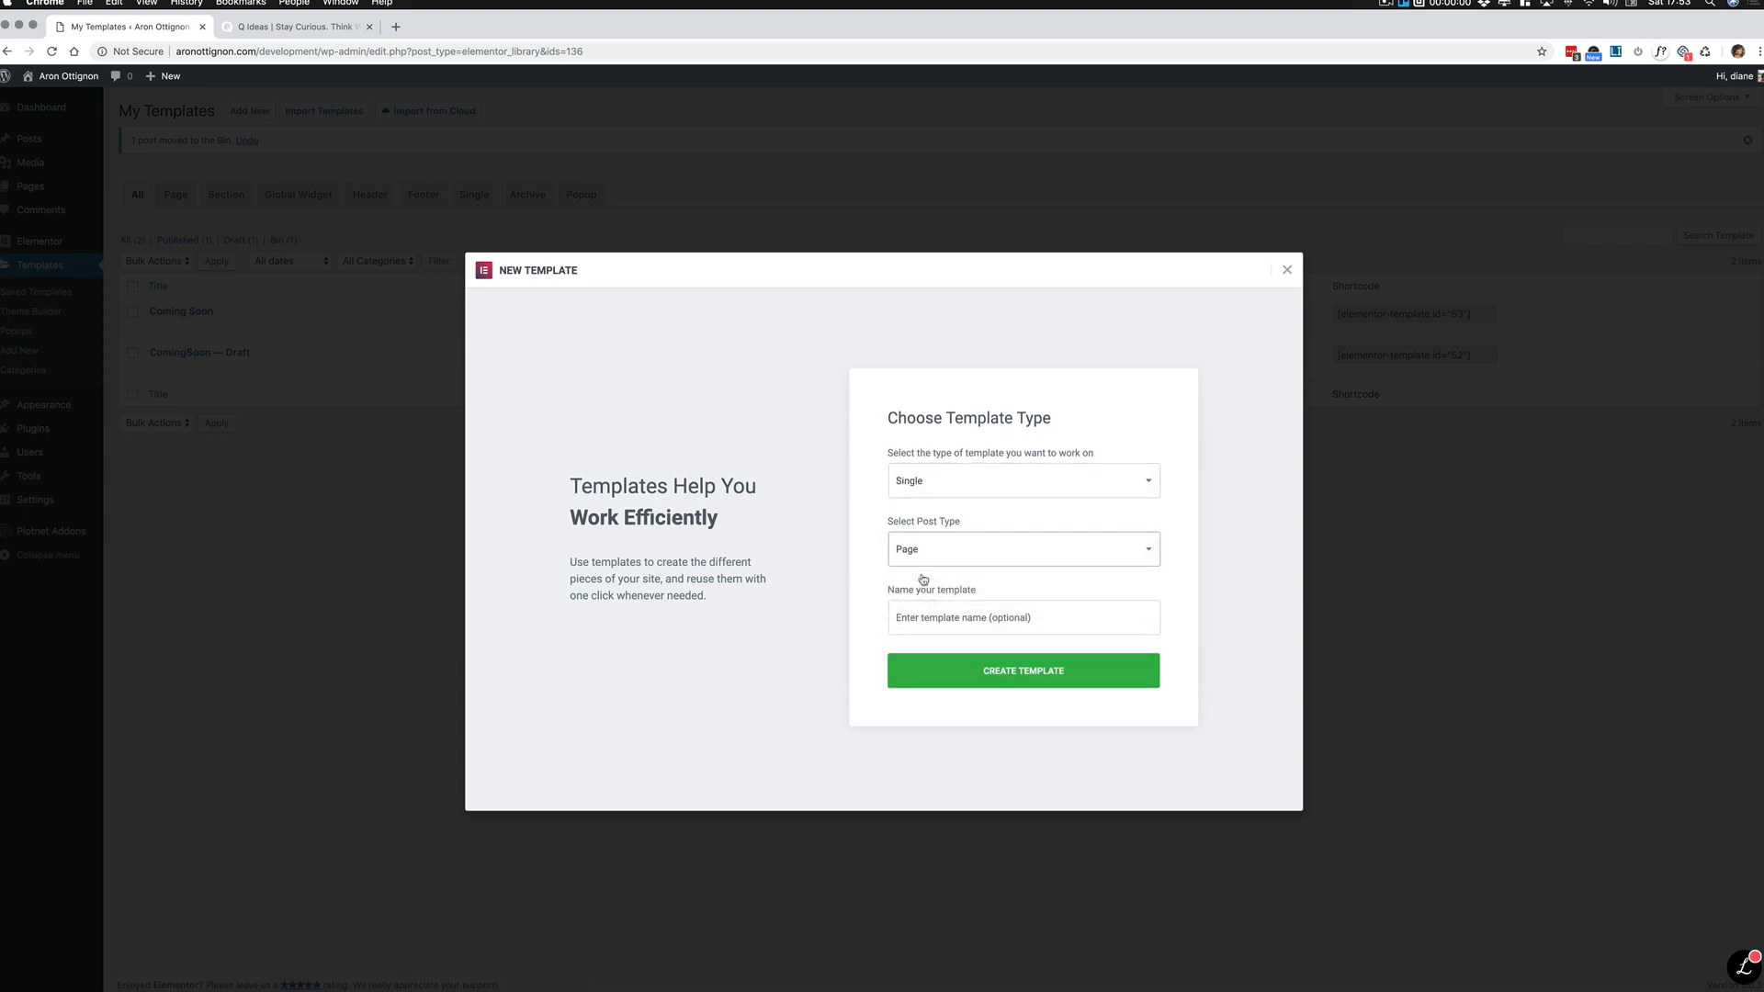
click(956, 618)
text(Shell)
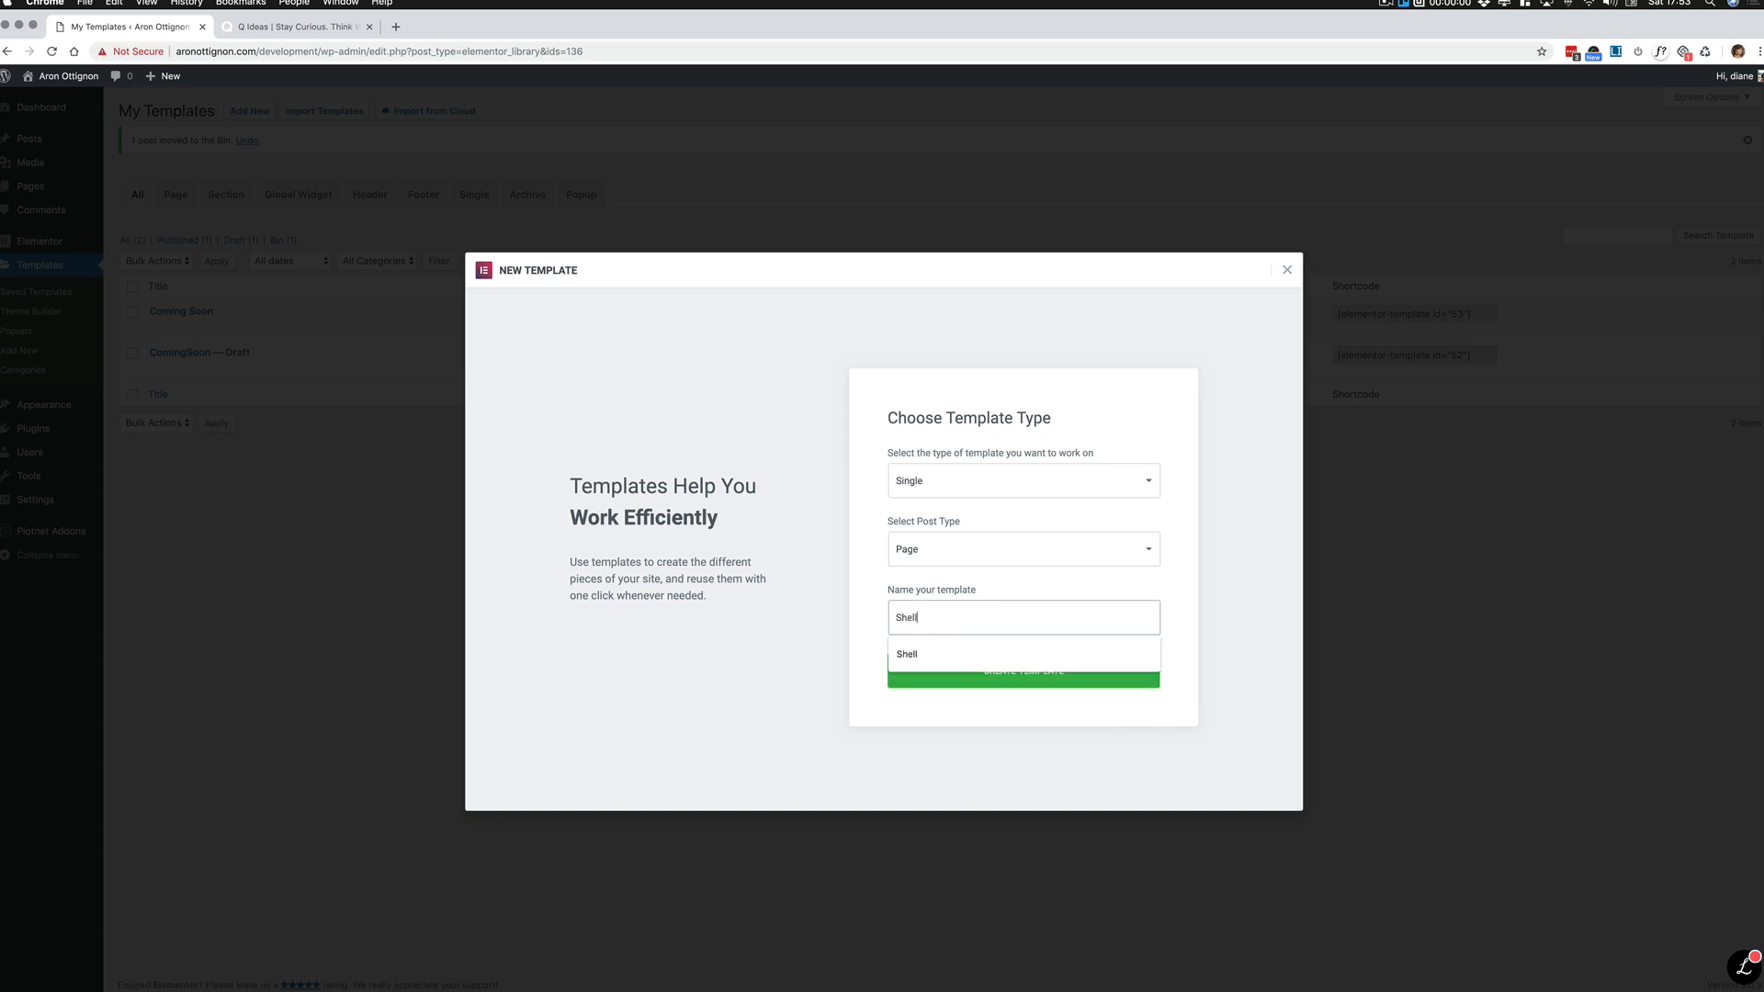
click(998, 682)
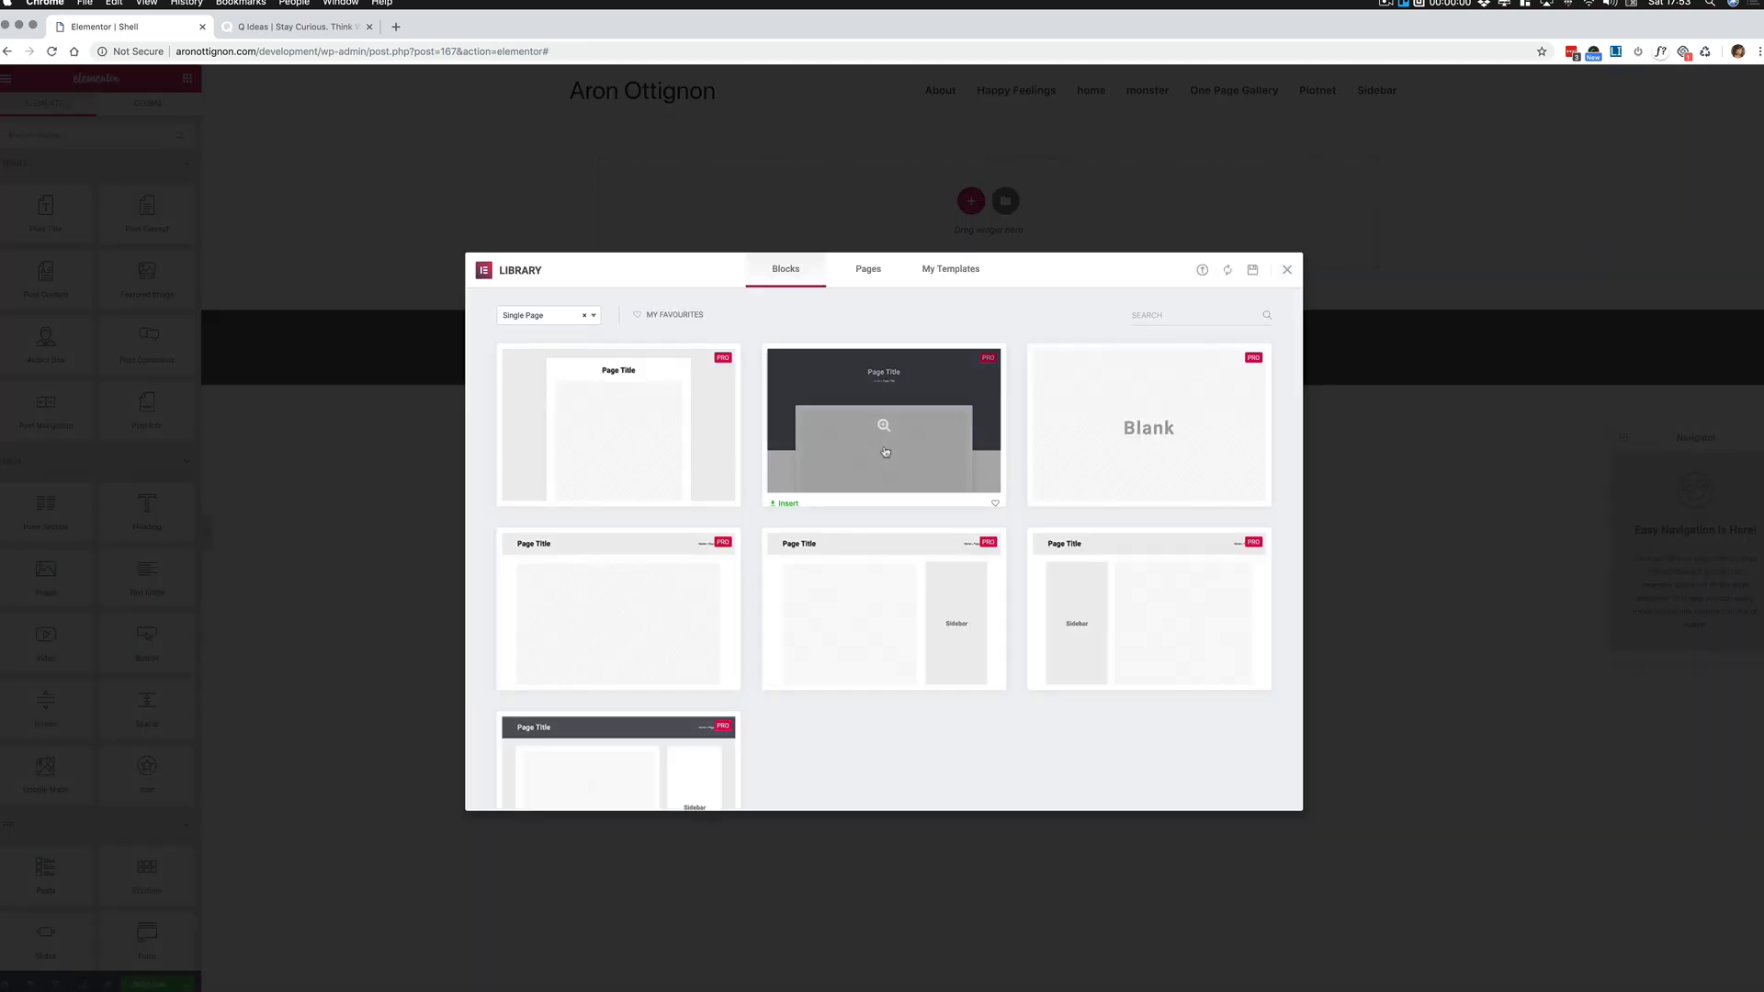
click(1286, 270)
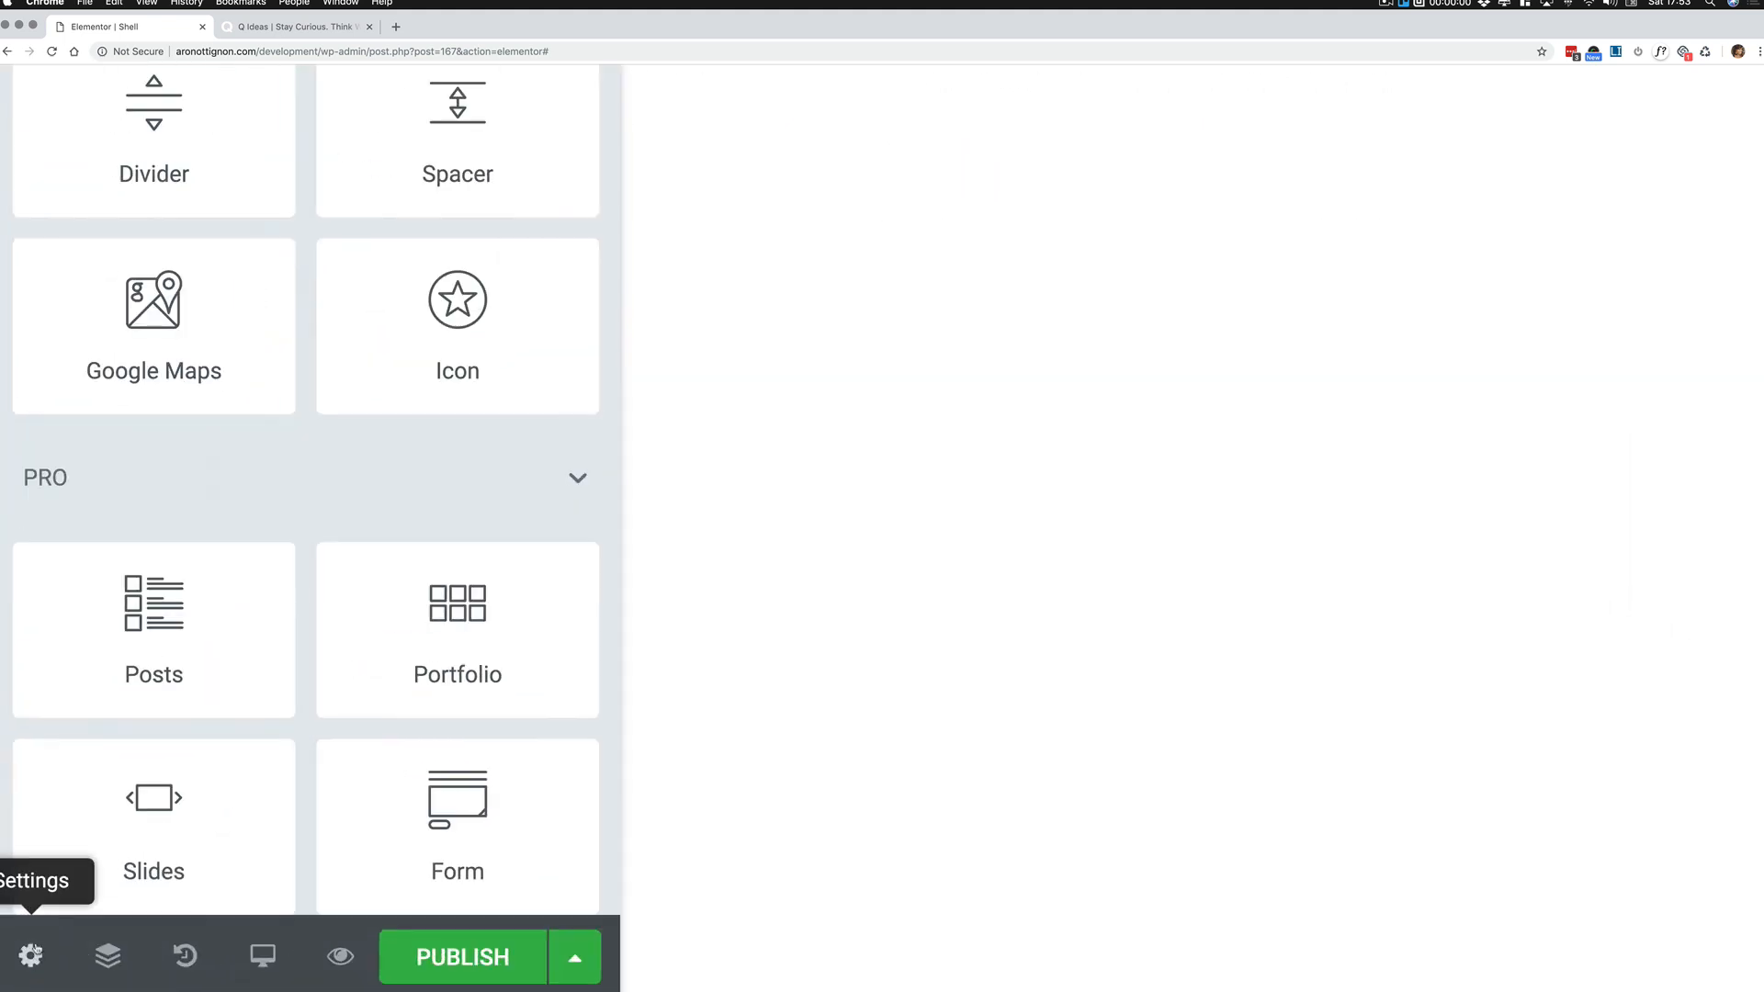
Step: Set the Shell template's page layout to Elementor Canvas
click(21, 958)
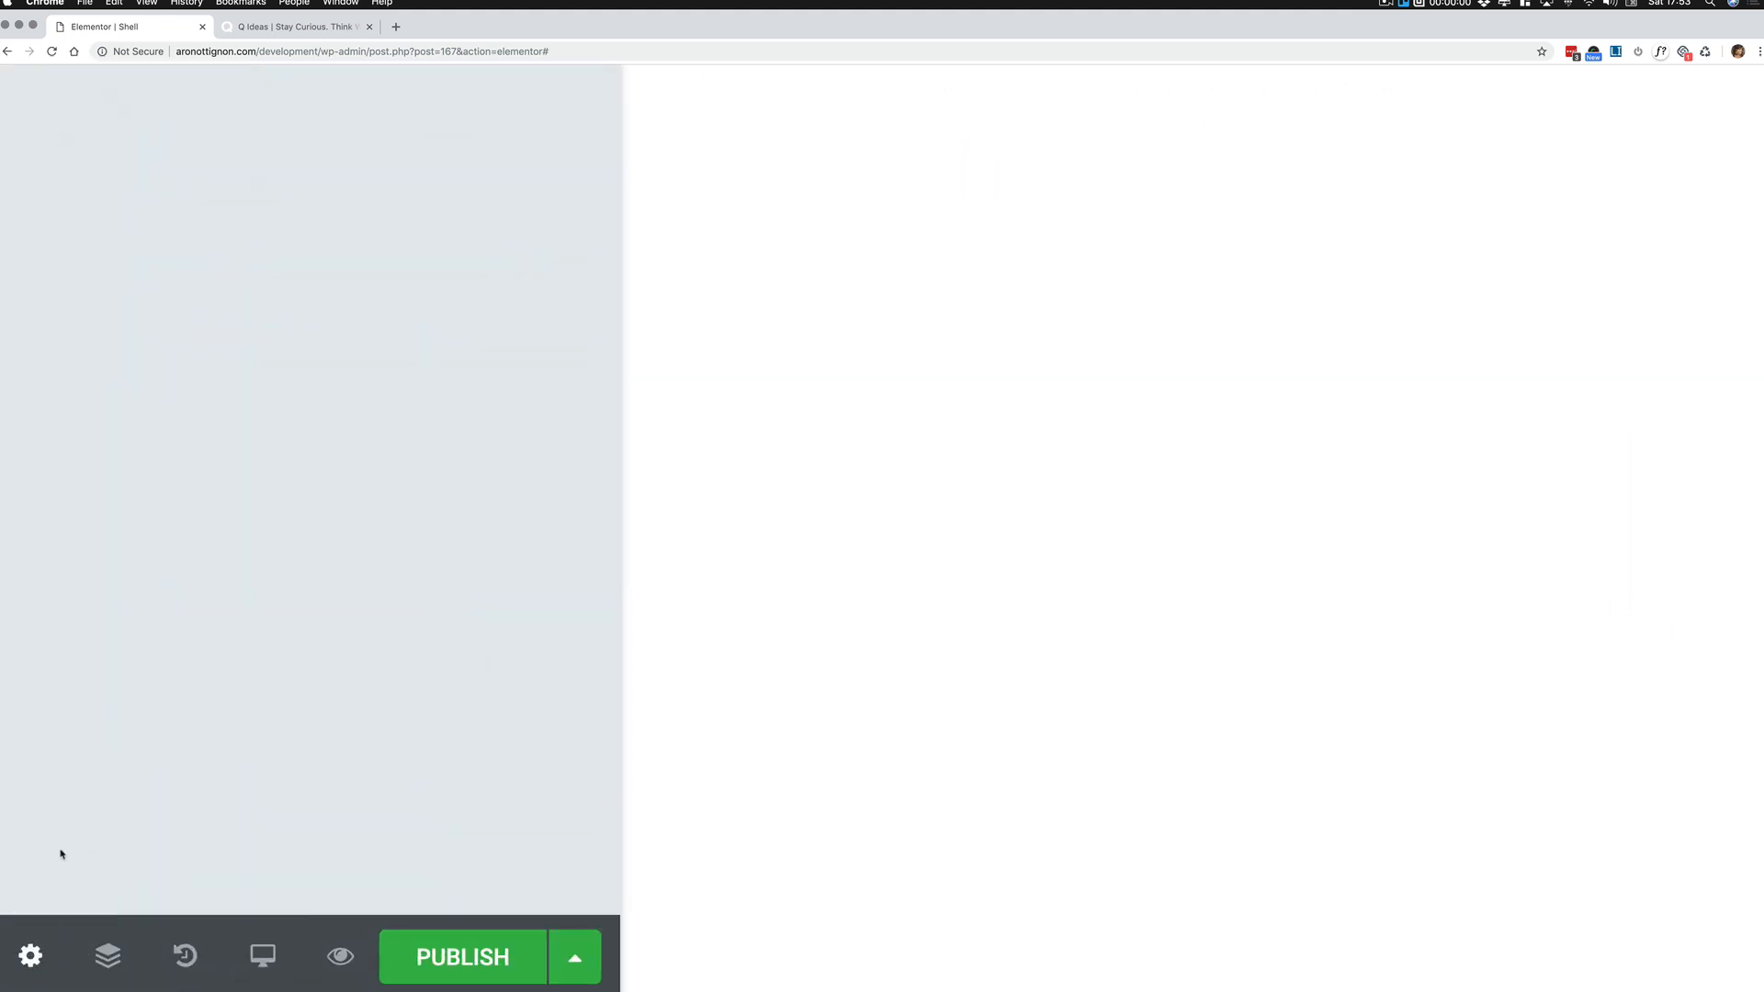
scroll(60, 853, down, 5)
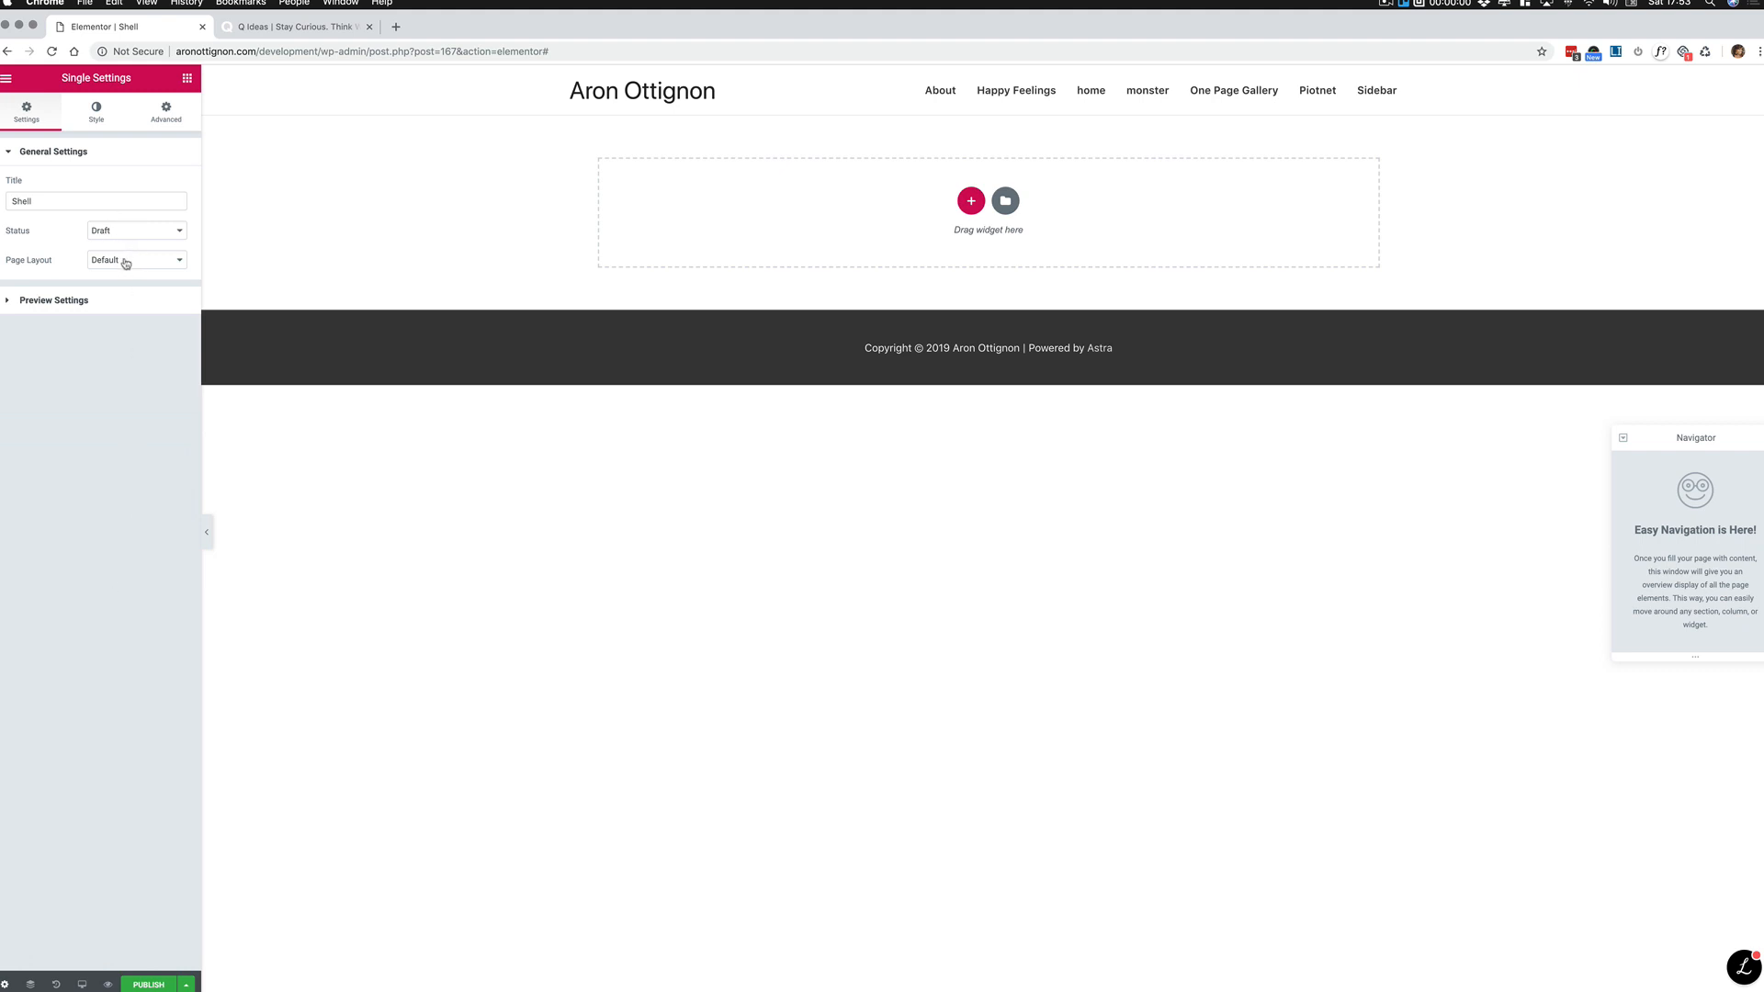
click(126, 264)
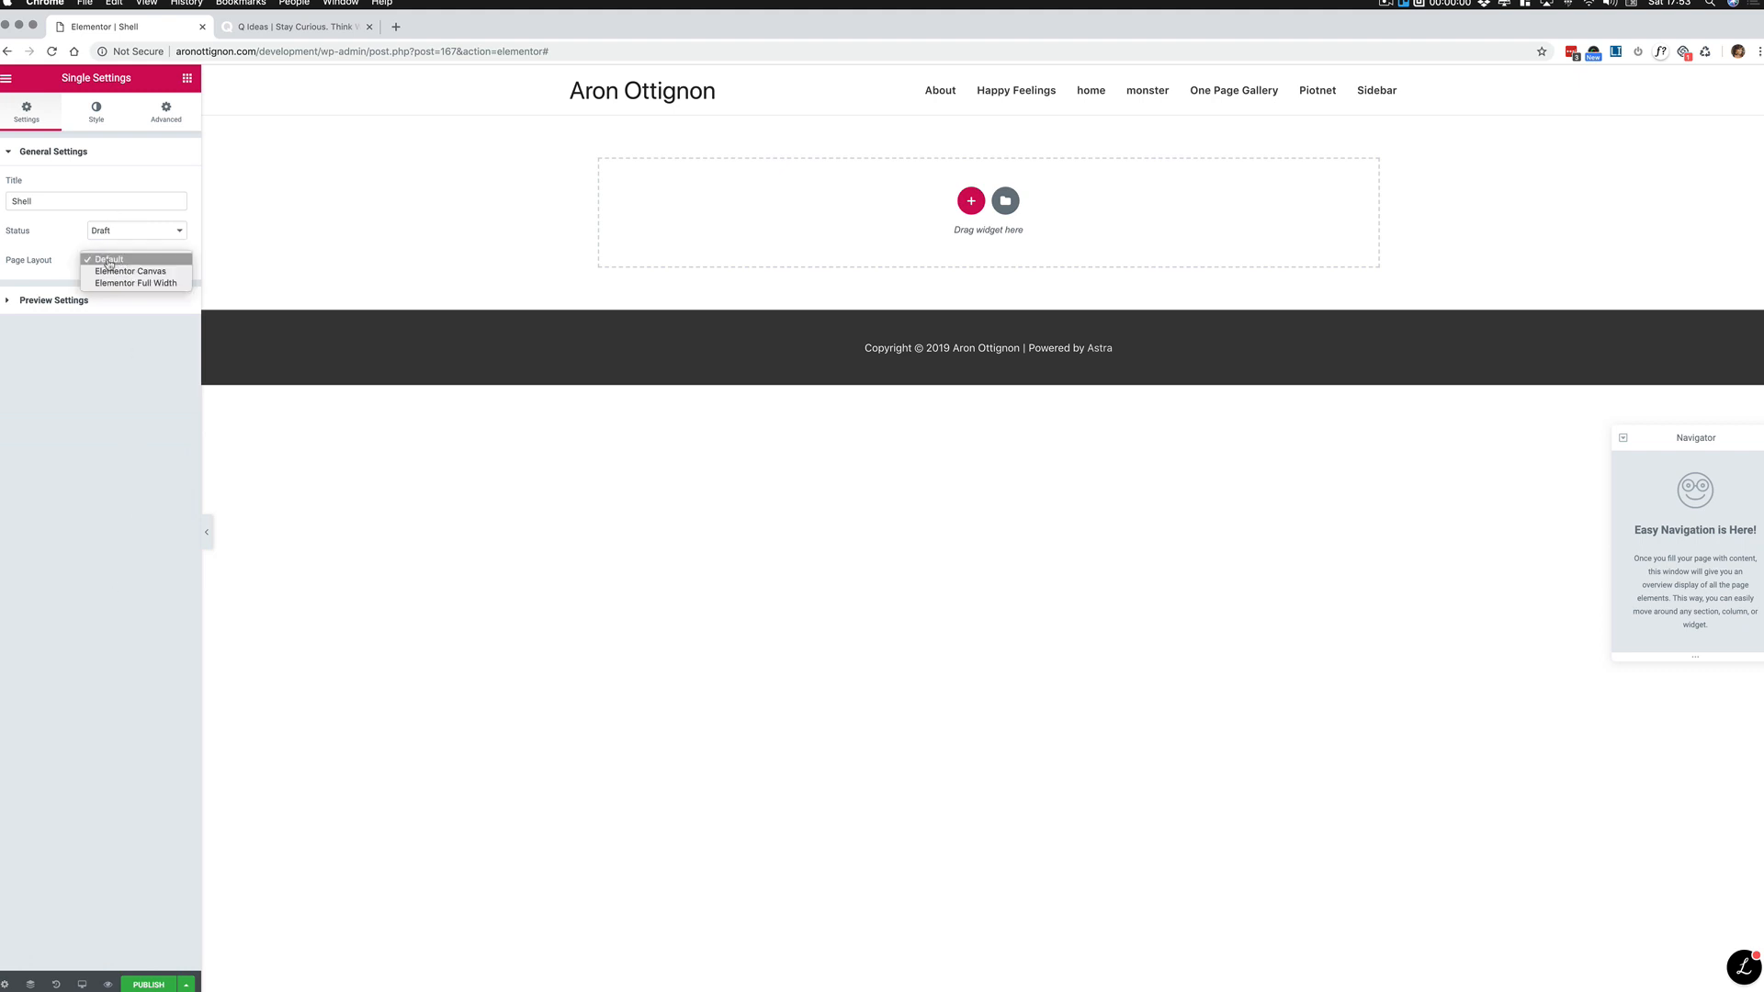
click(115, 271)
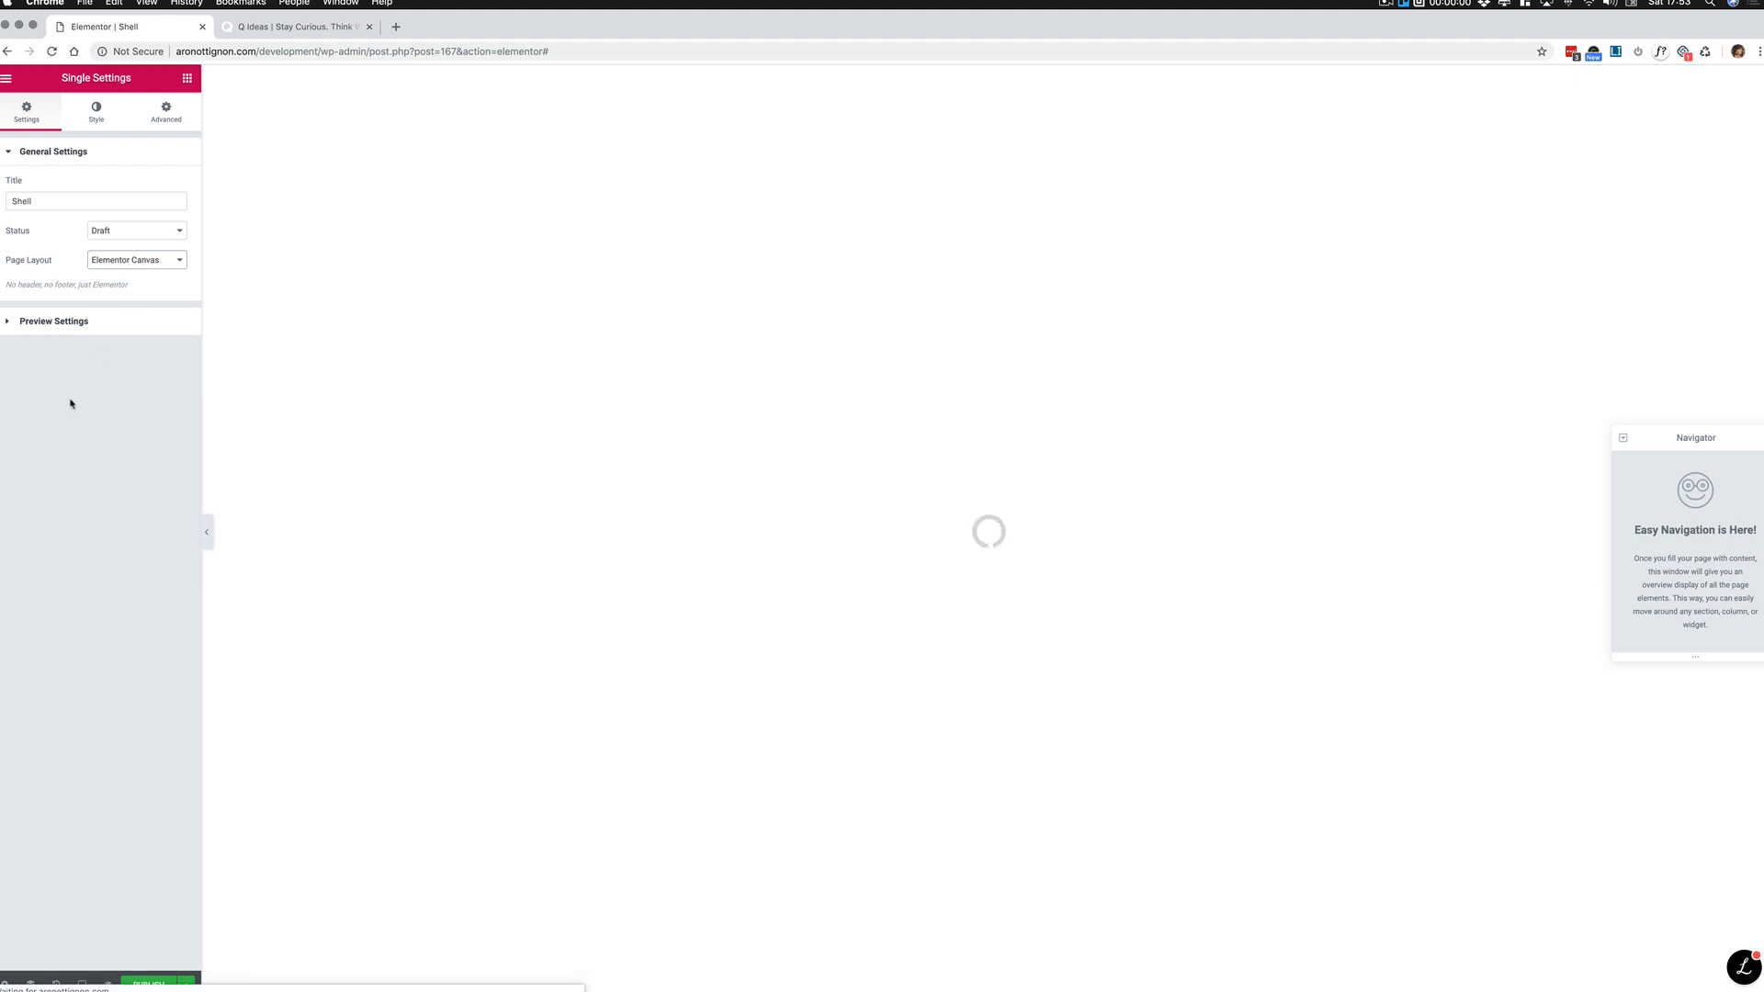
Step: Set the template's dynamic content preview to the page "monster" and apply it
click(68, 327)
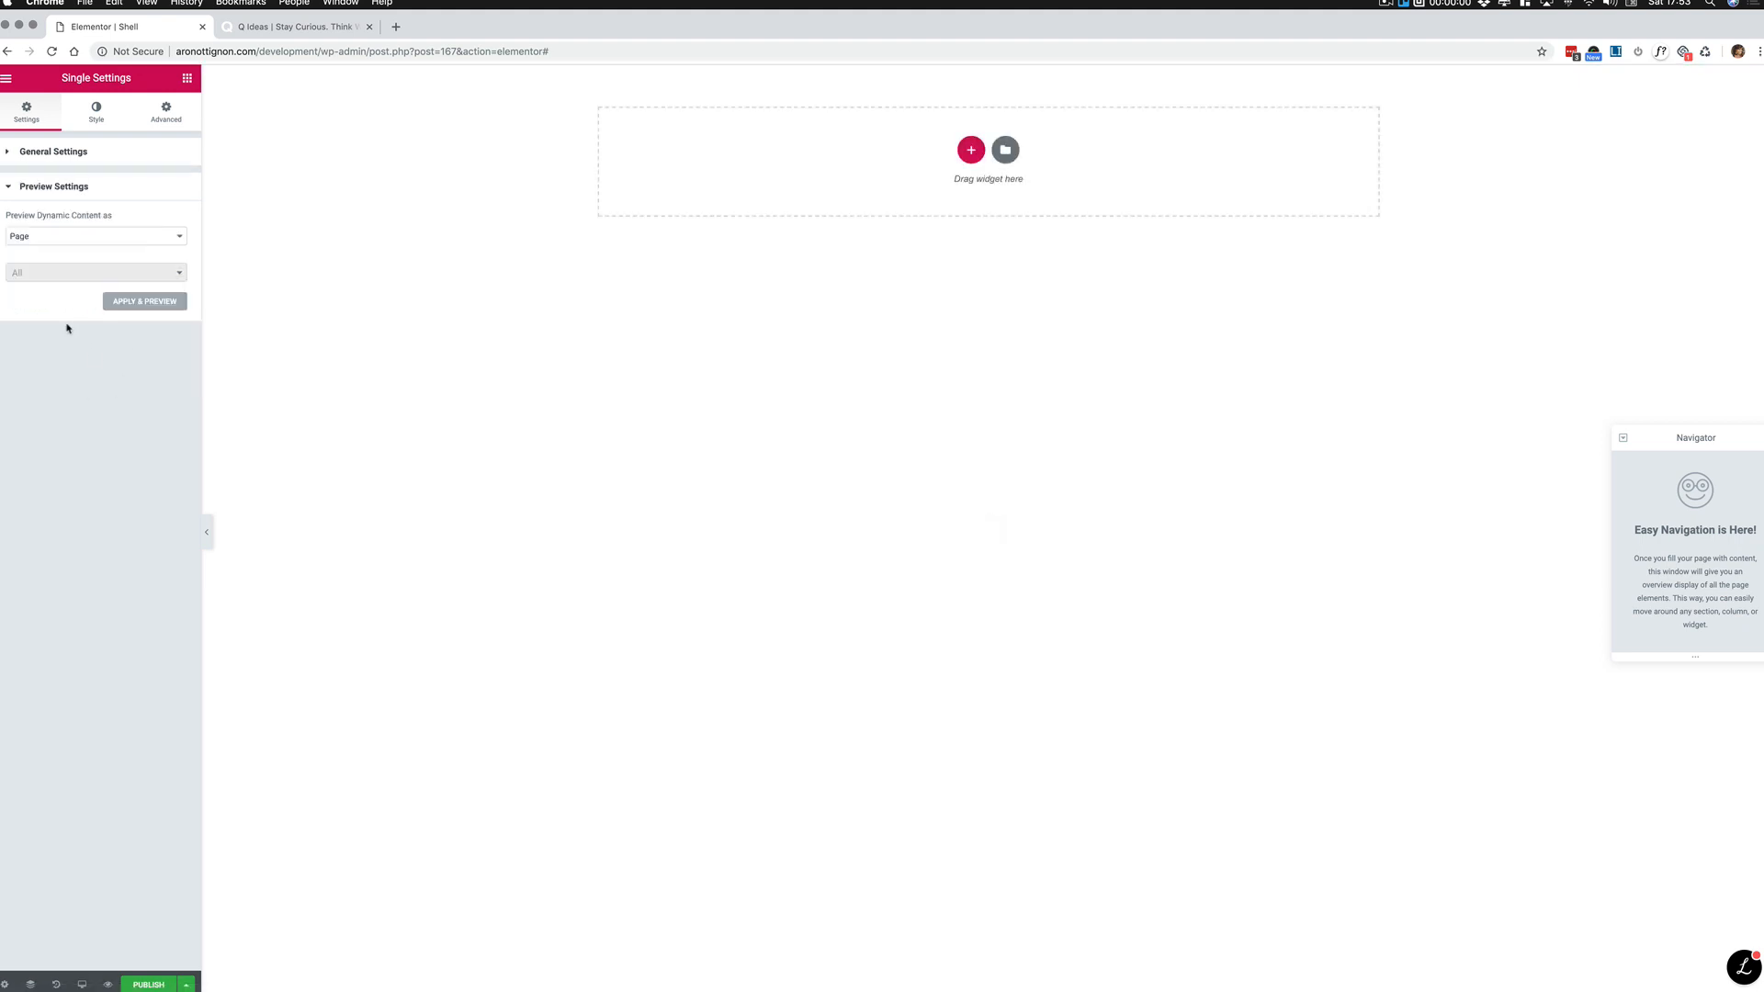
click(42, 274)
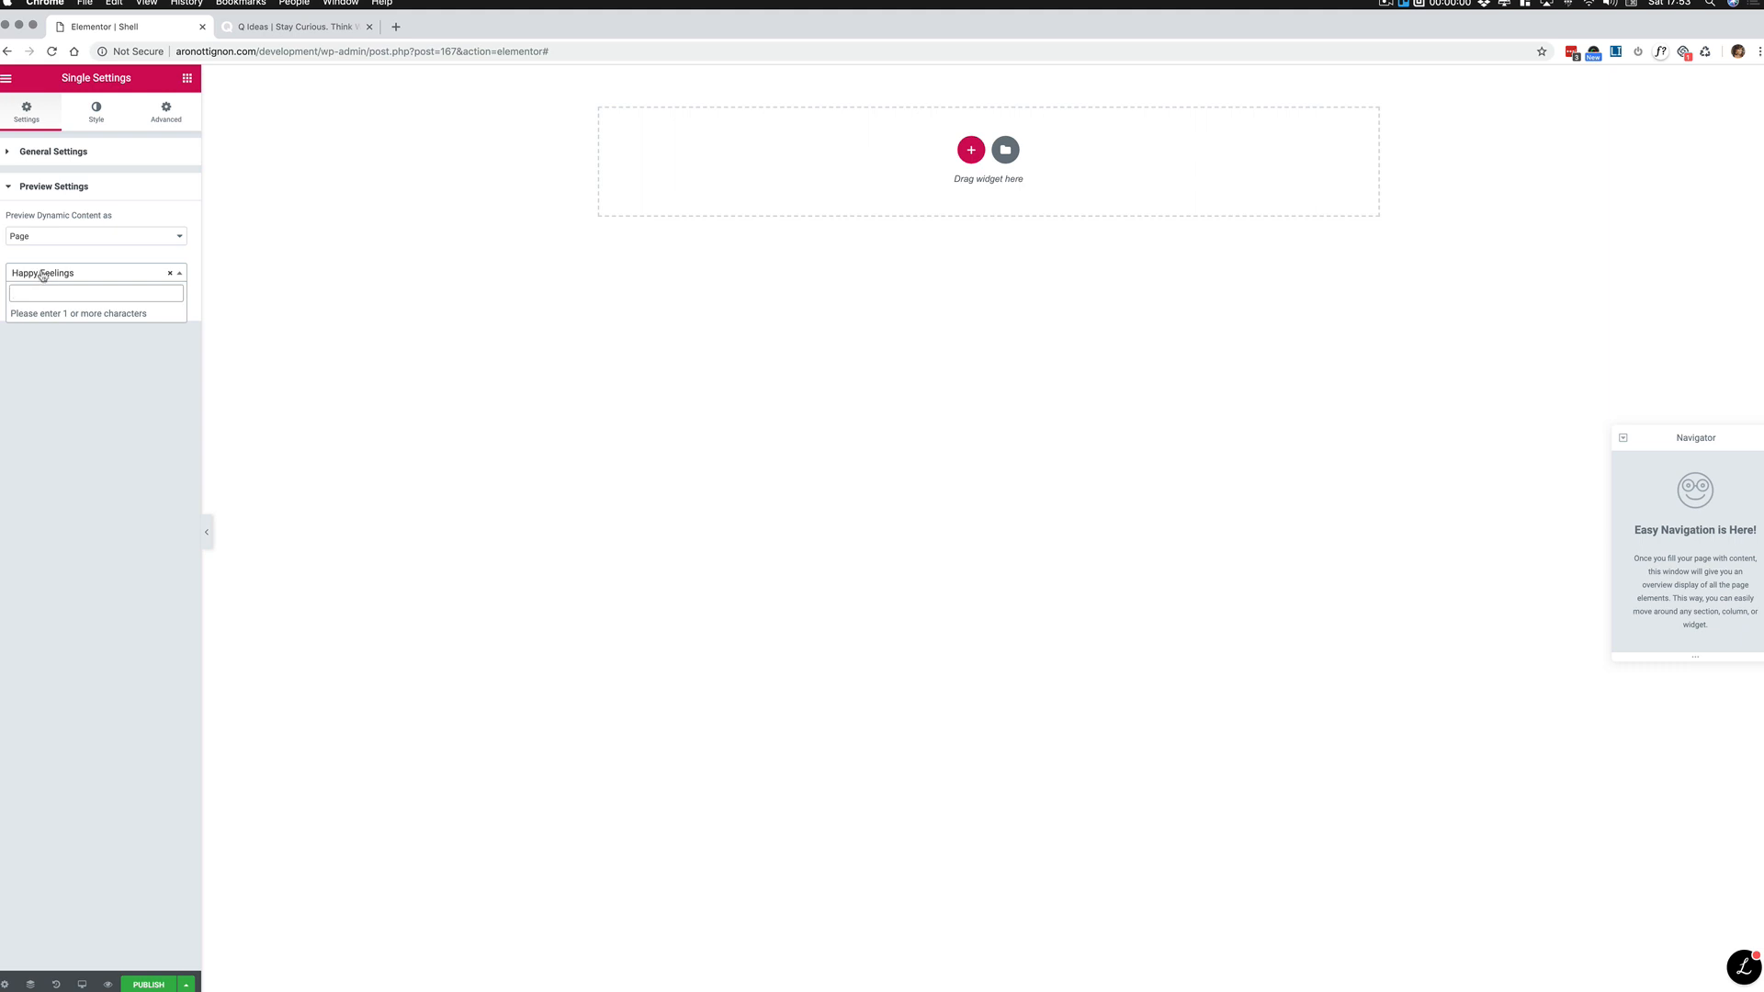
text(monster)
click(46, 314)
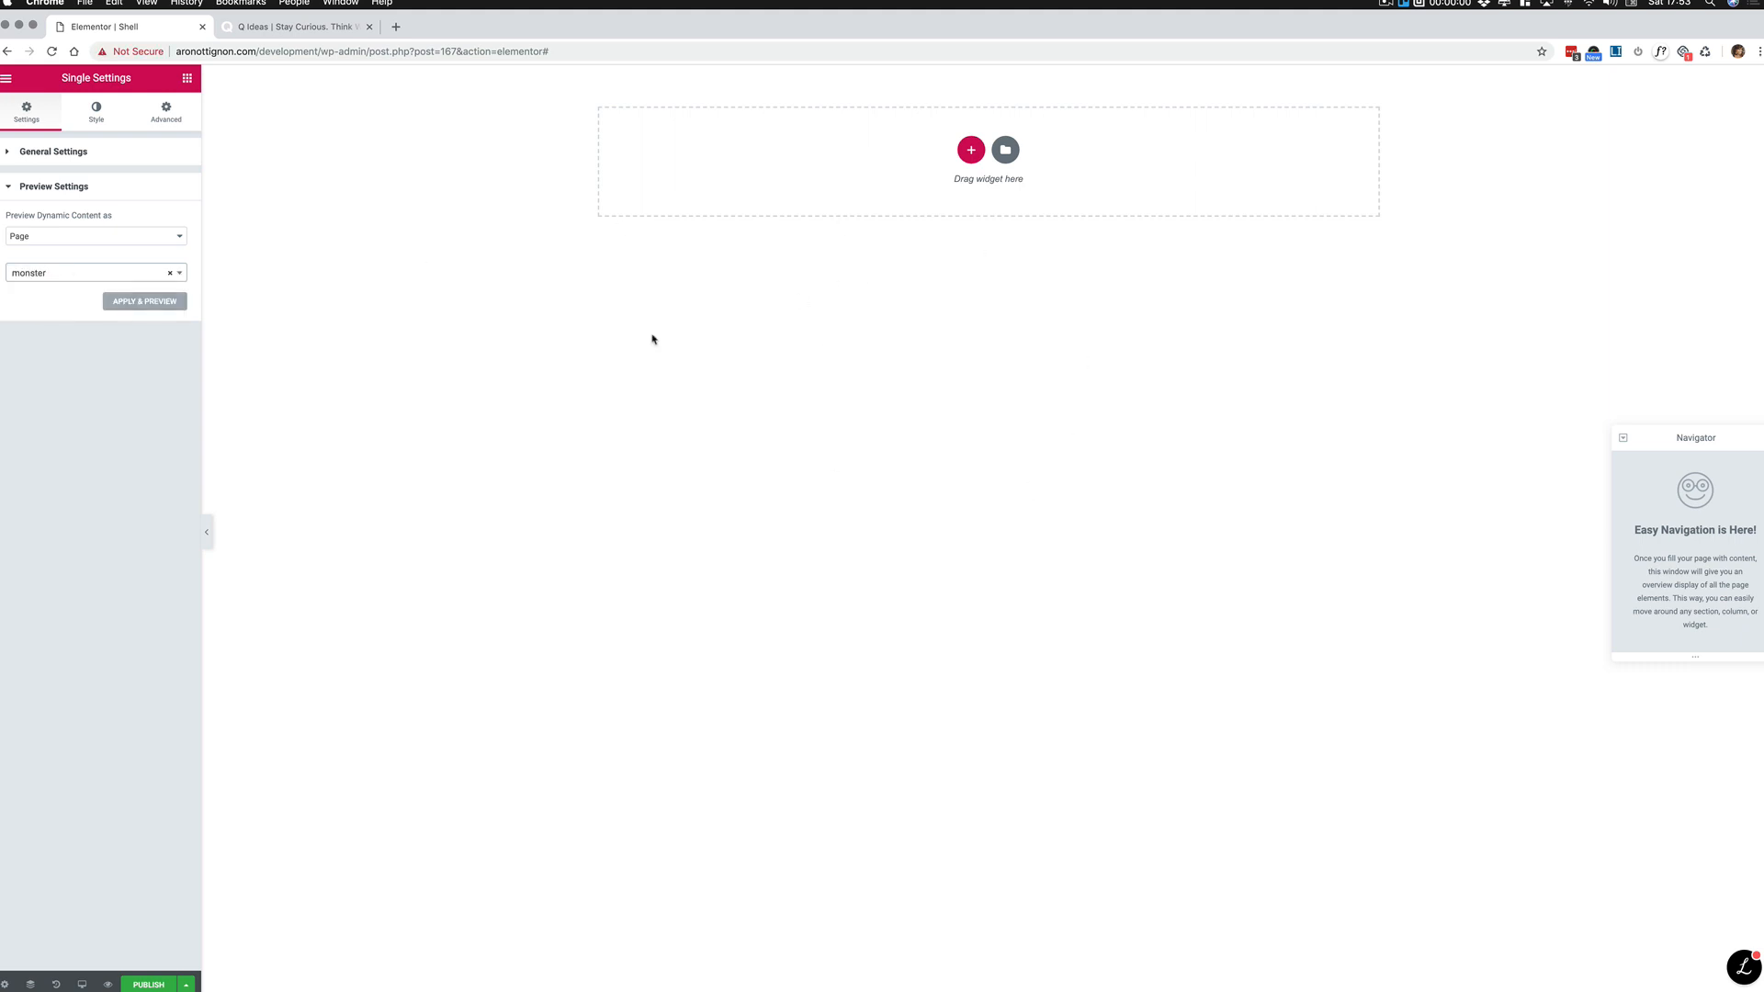
click(134, 305)
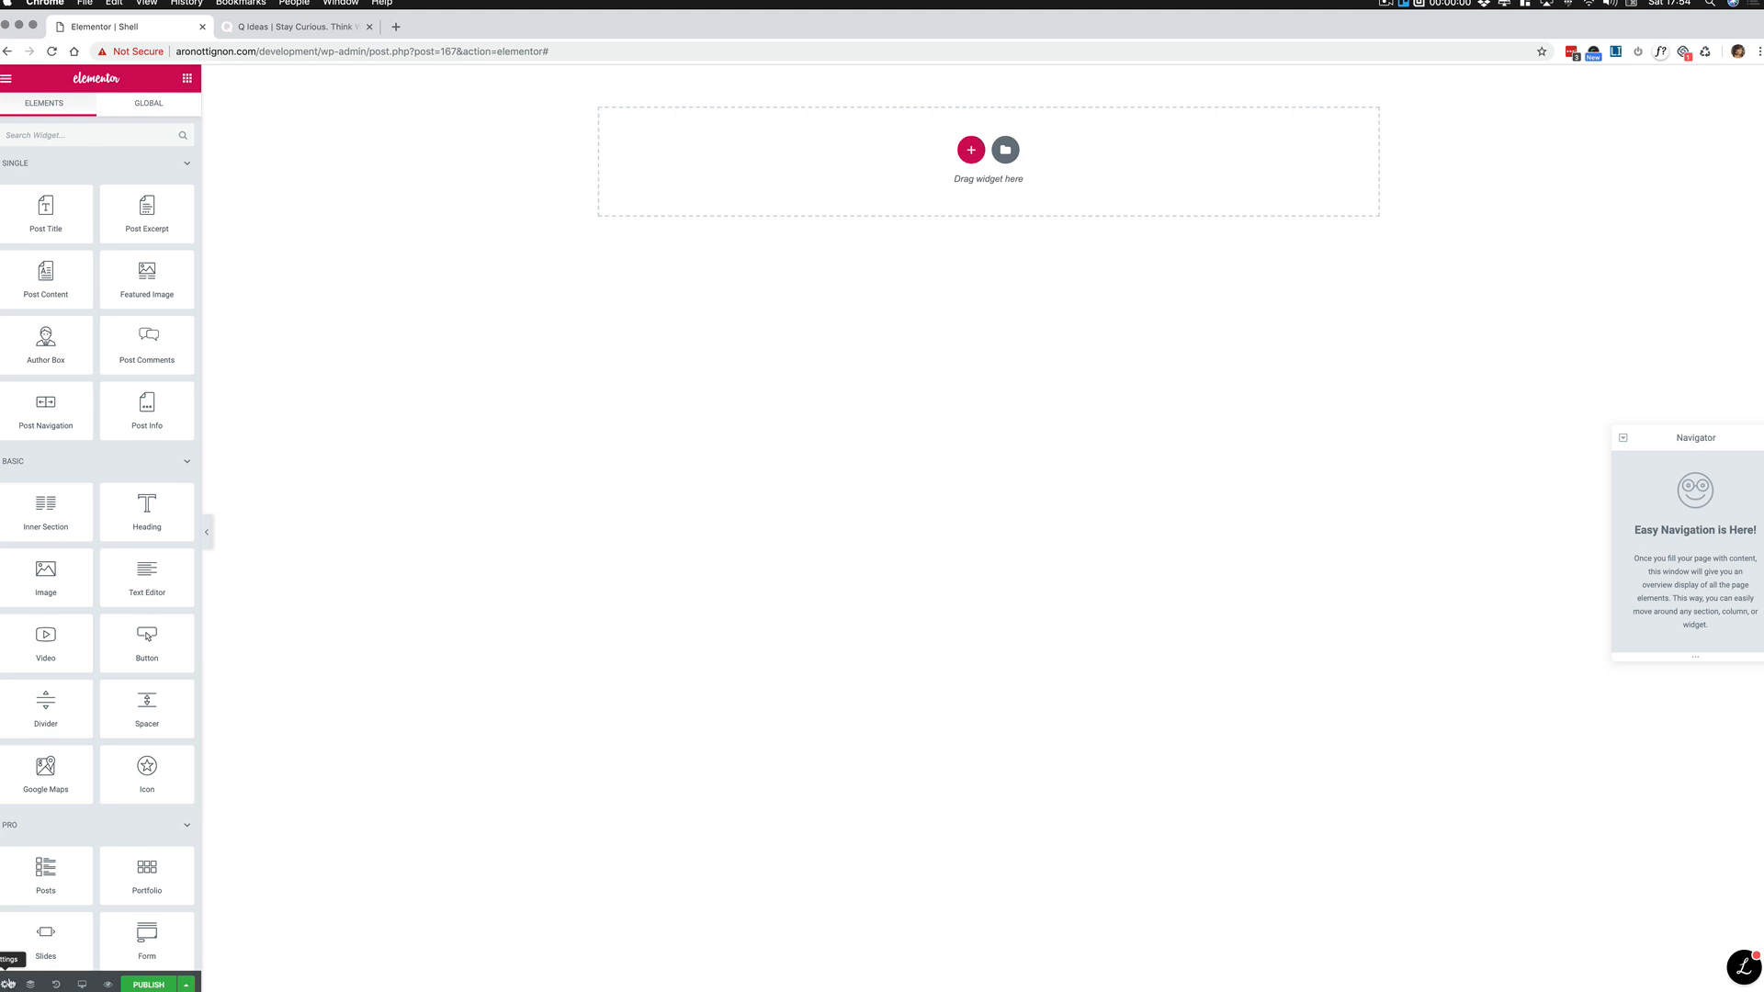
Step: Give the template's body a classic background in a near-black grey
click(5, 985)
click(96, 112)
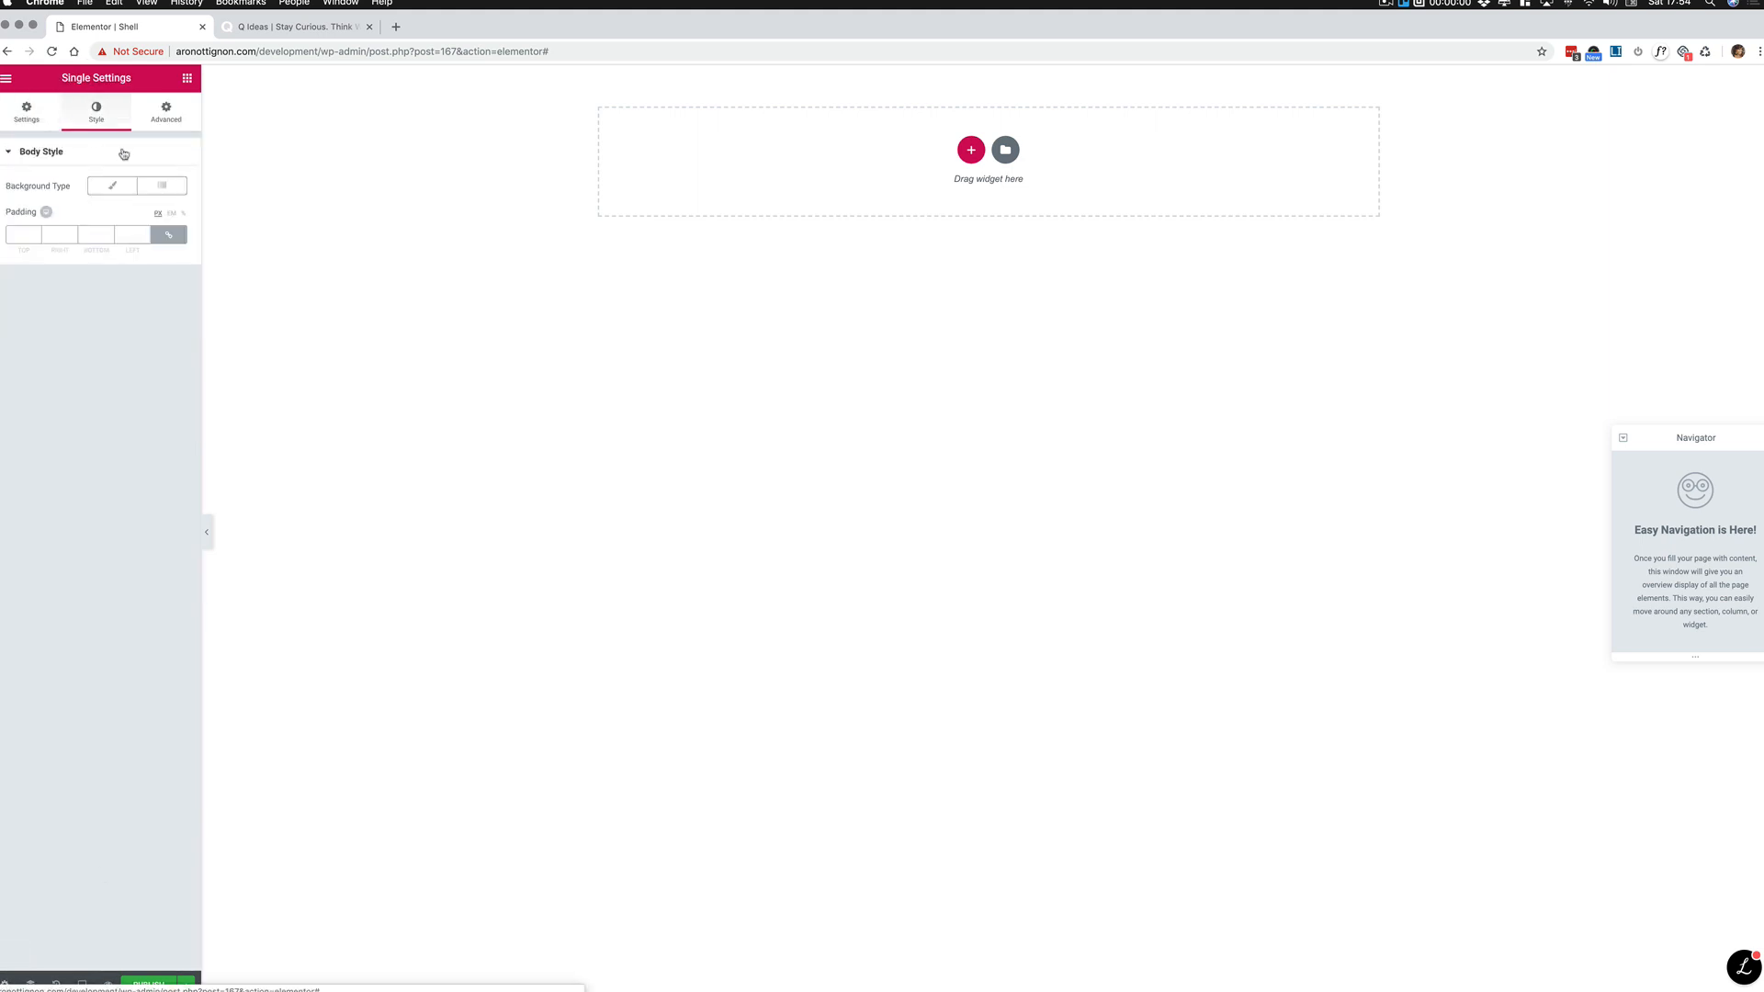
click(112, 187)
click(169, 215)
drag(102, 257, 8, 357)
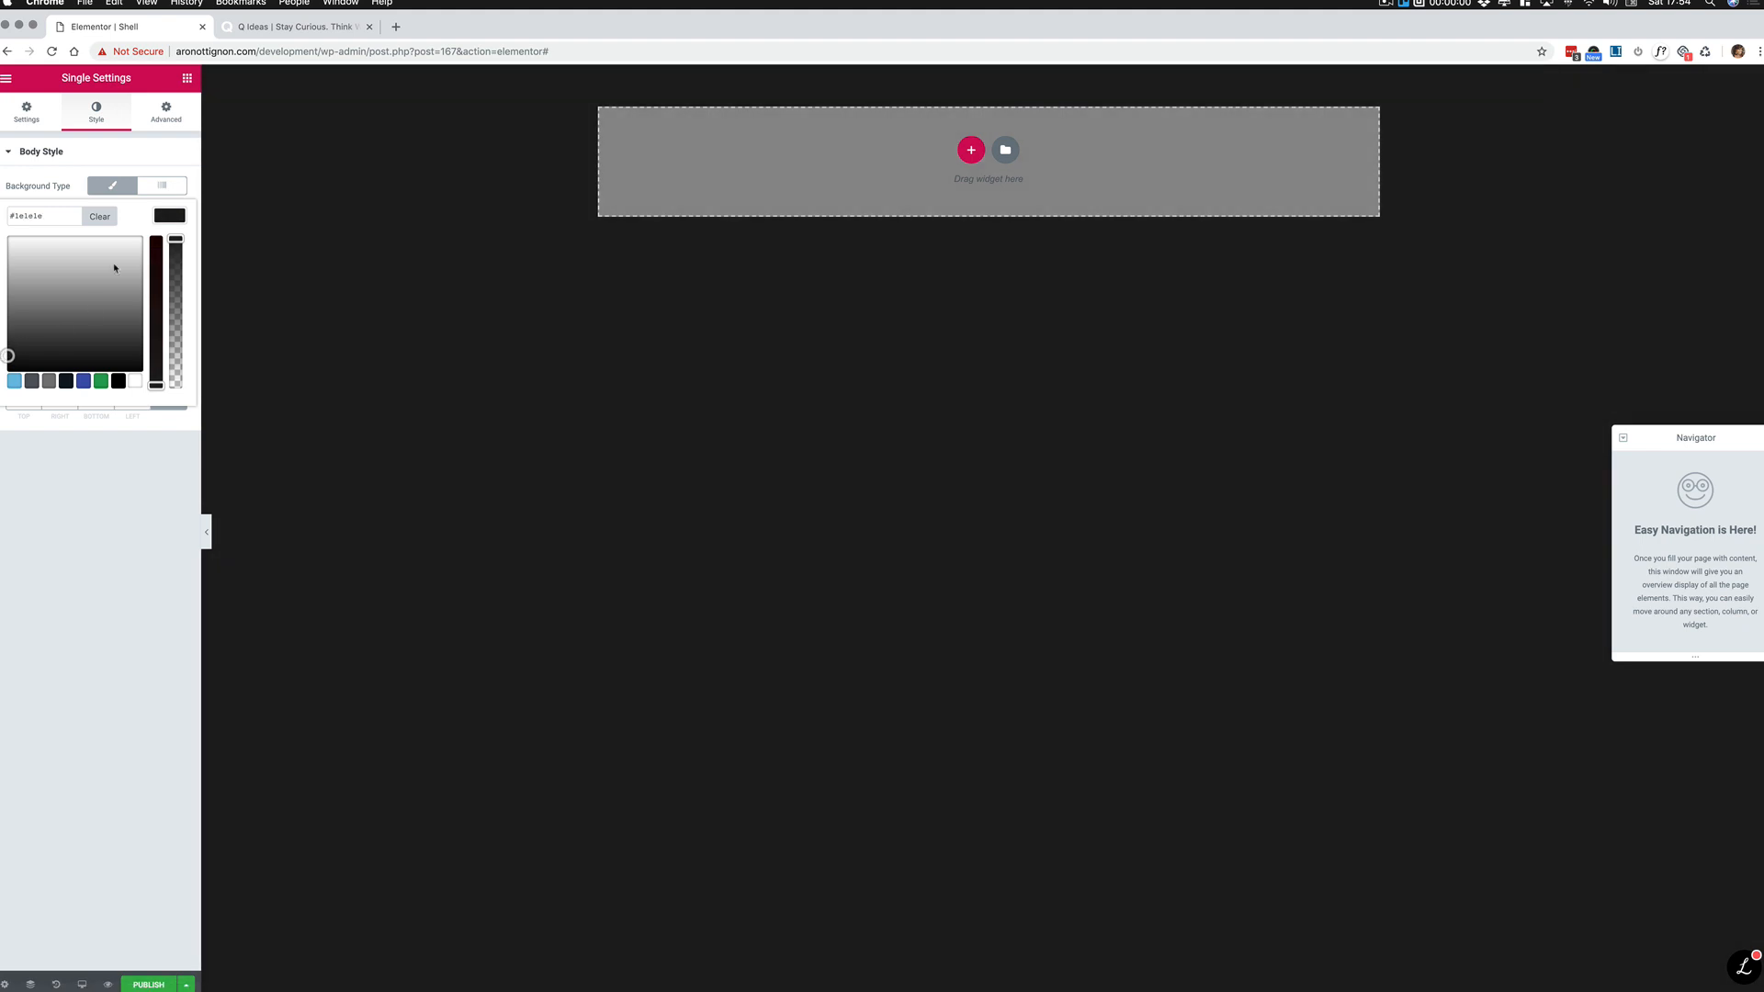
click(95, 153)
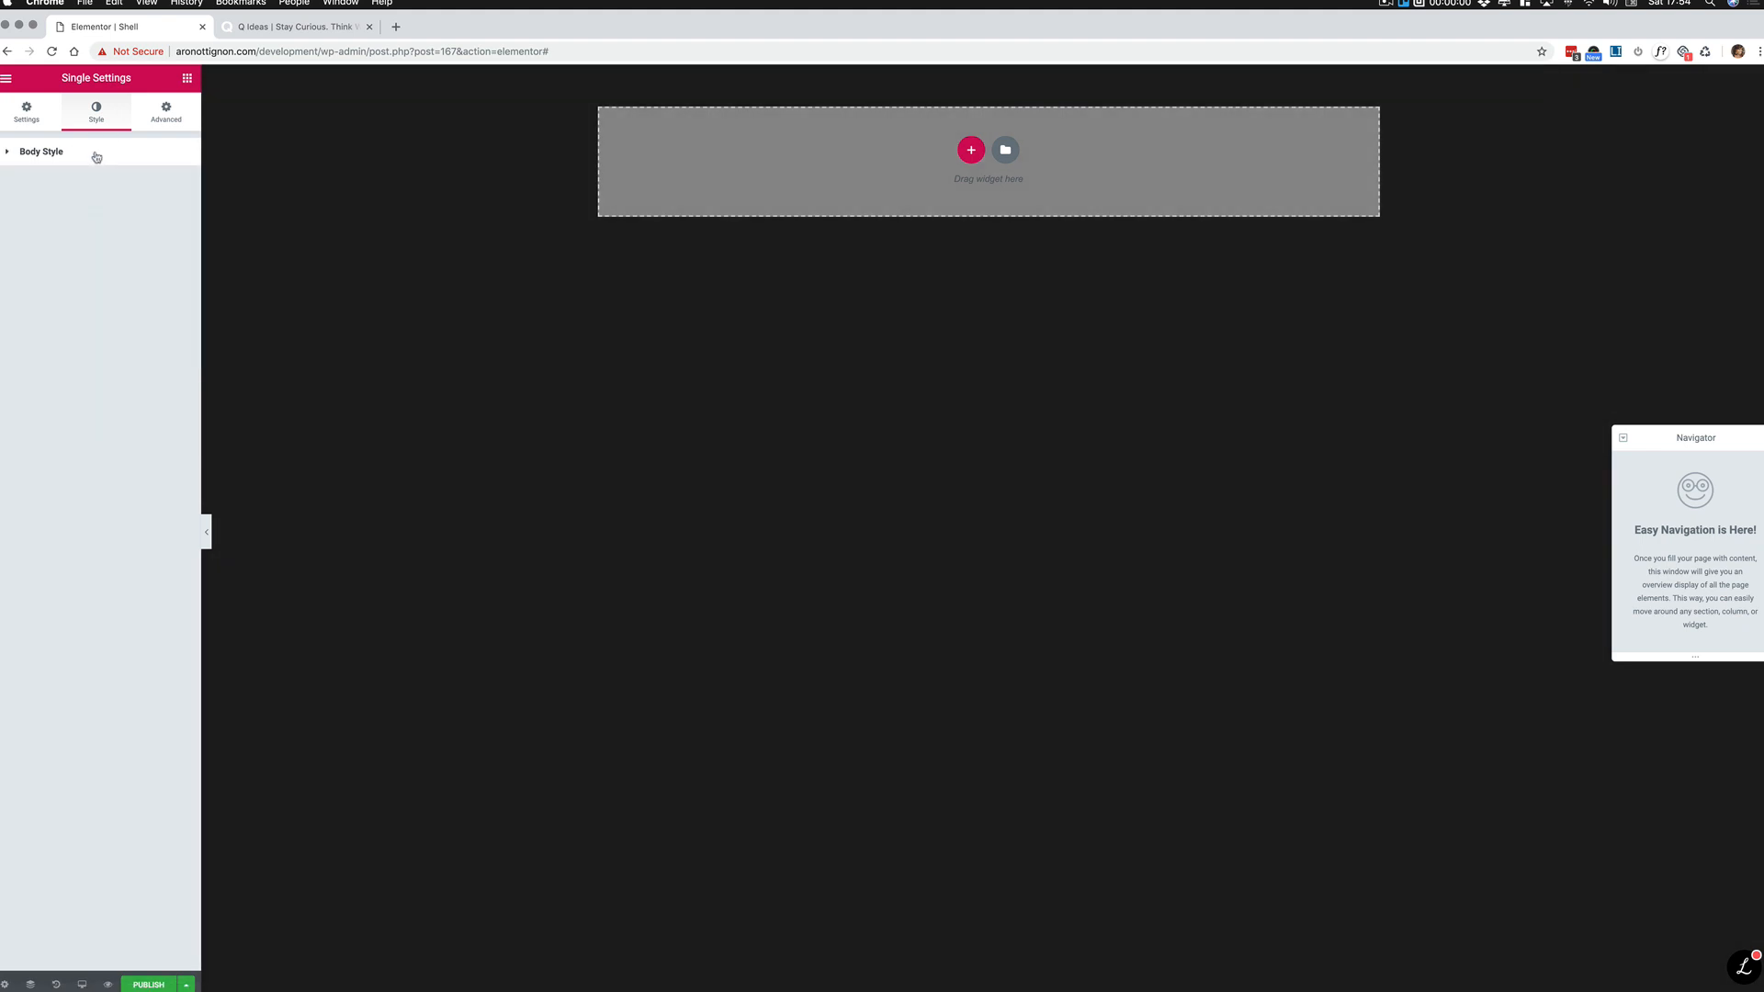
Step: Add a section with two equal columns and set its content width to Full Width
click(971, 153)
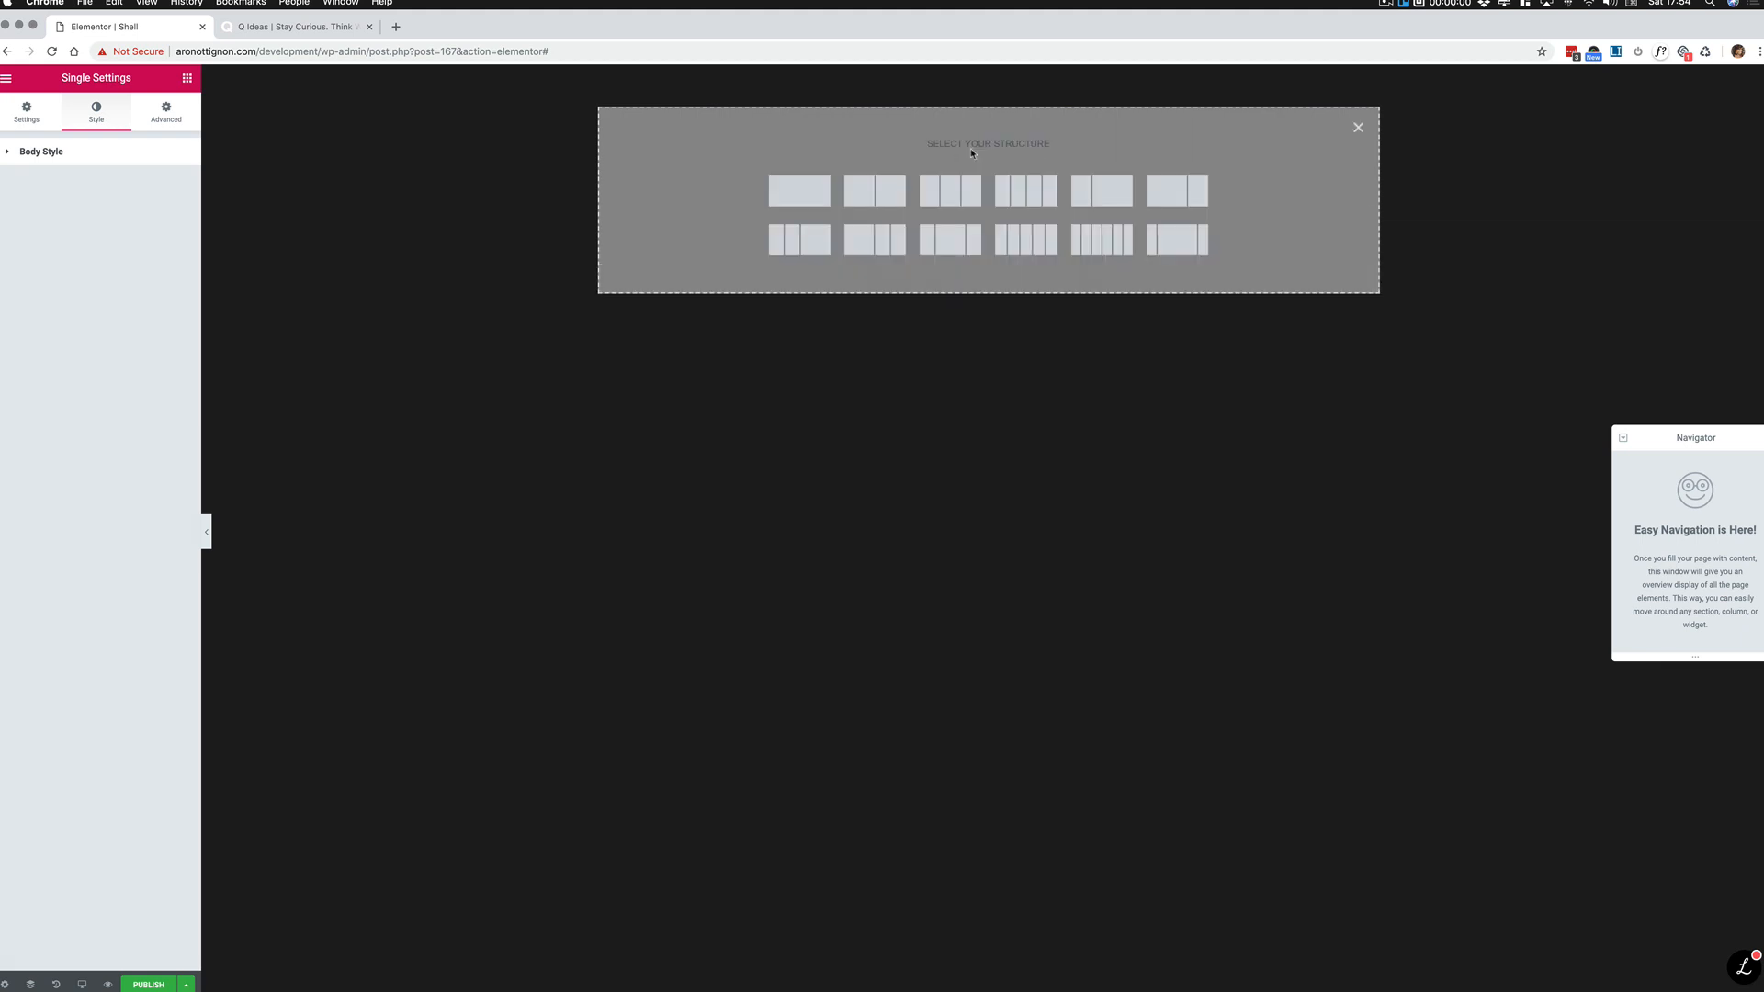
click(873, 192)
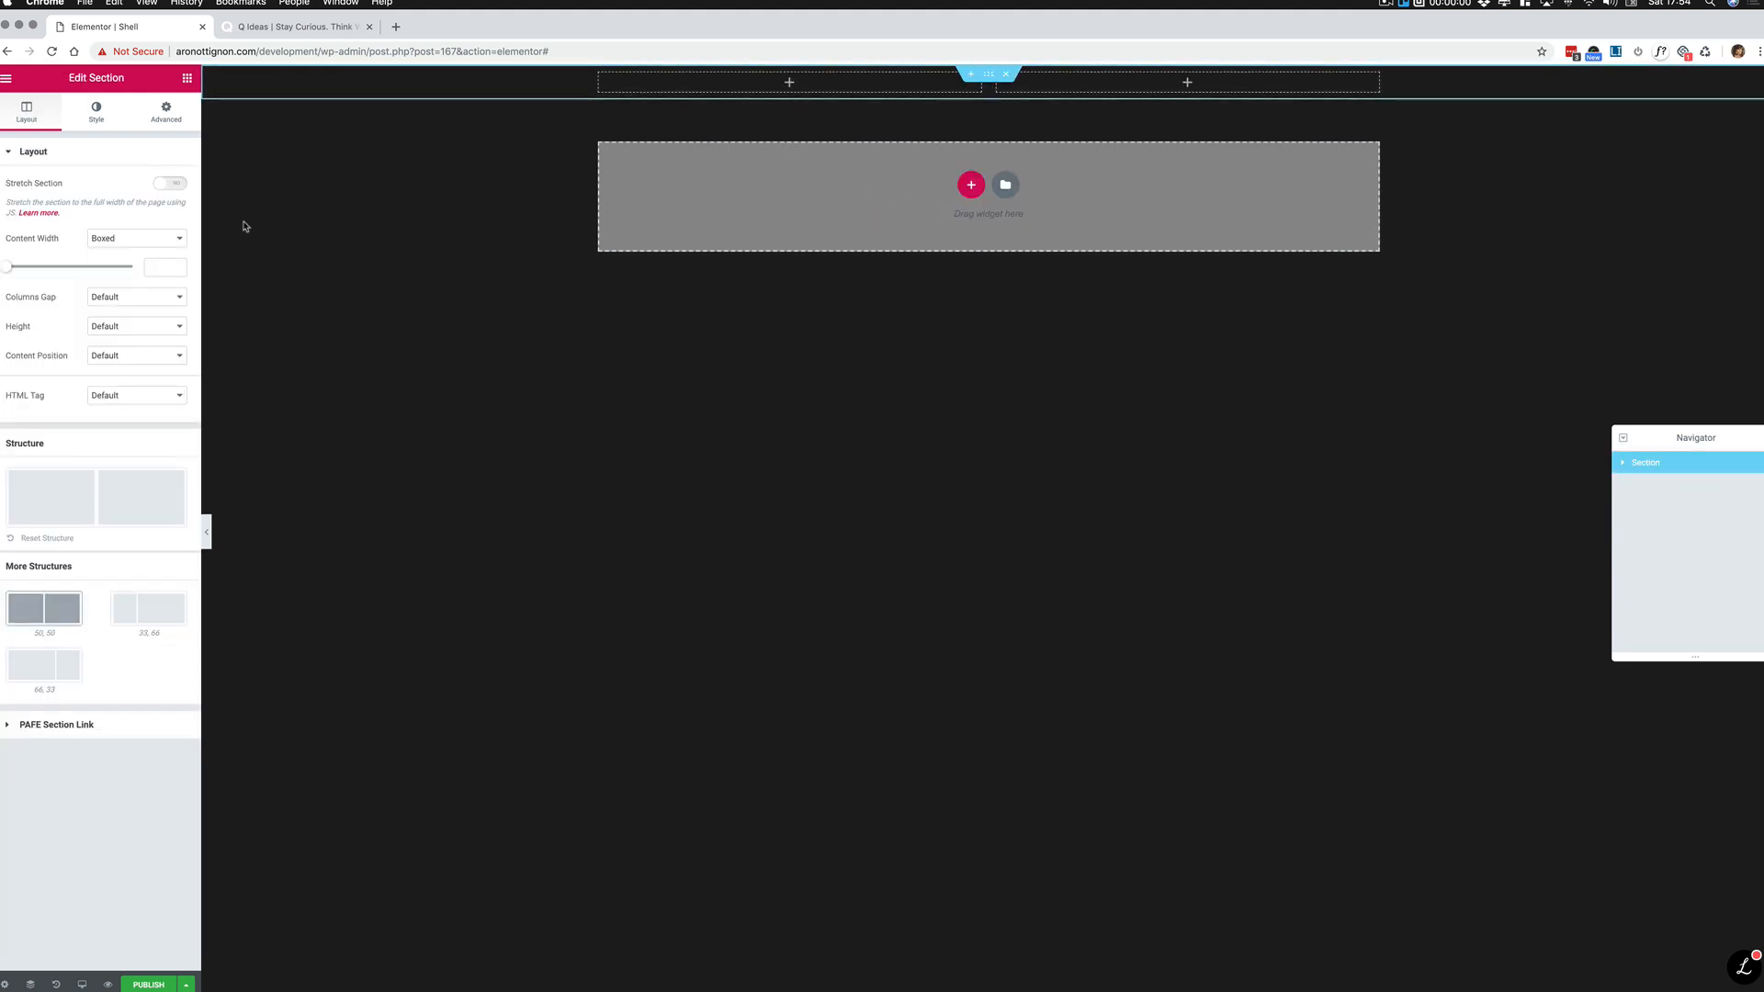
click(171, 241)
click(115, 251)
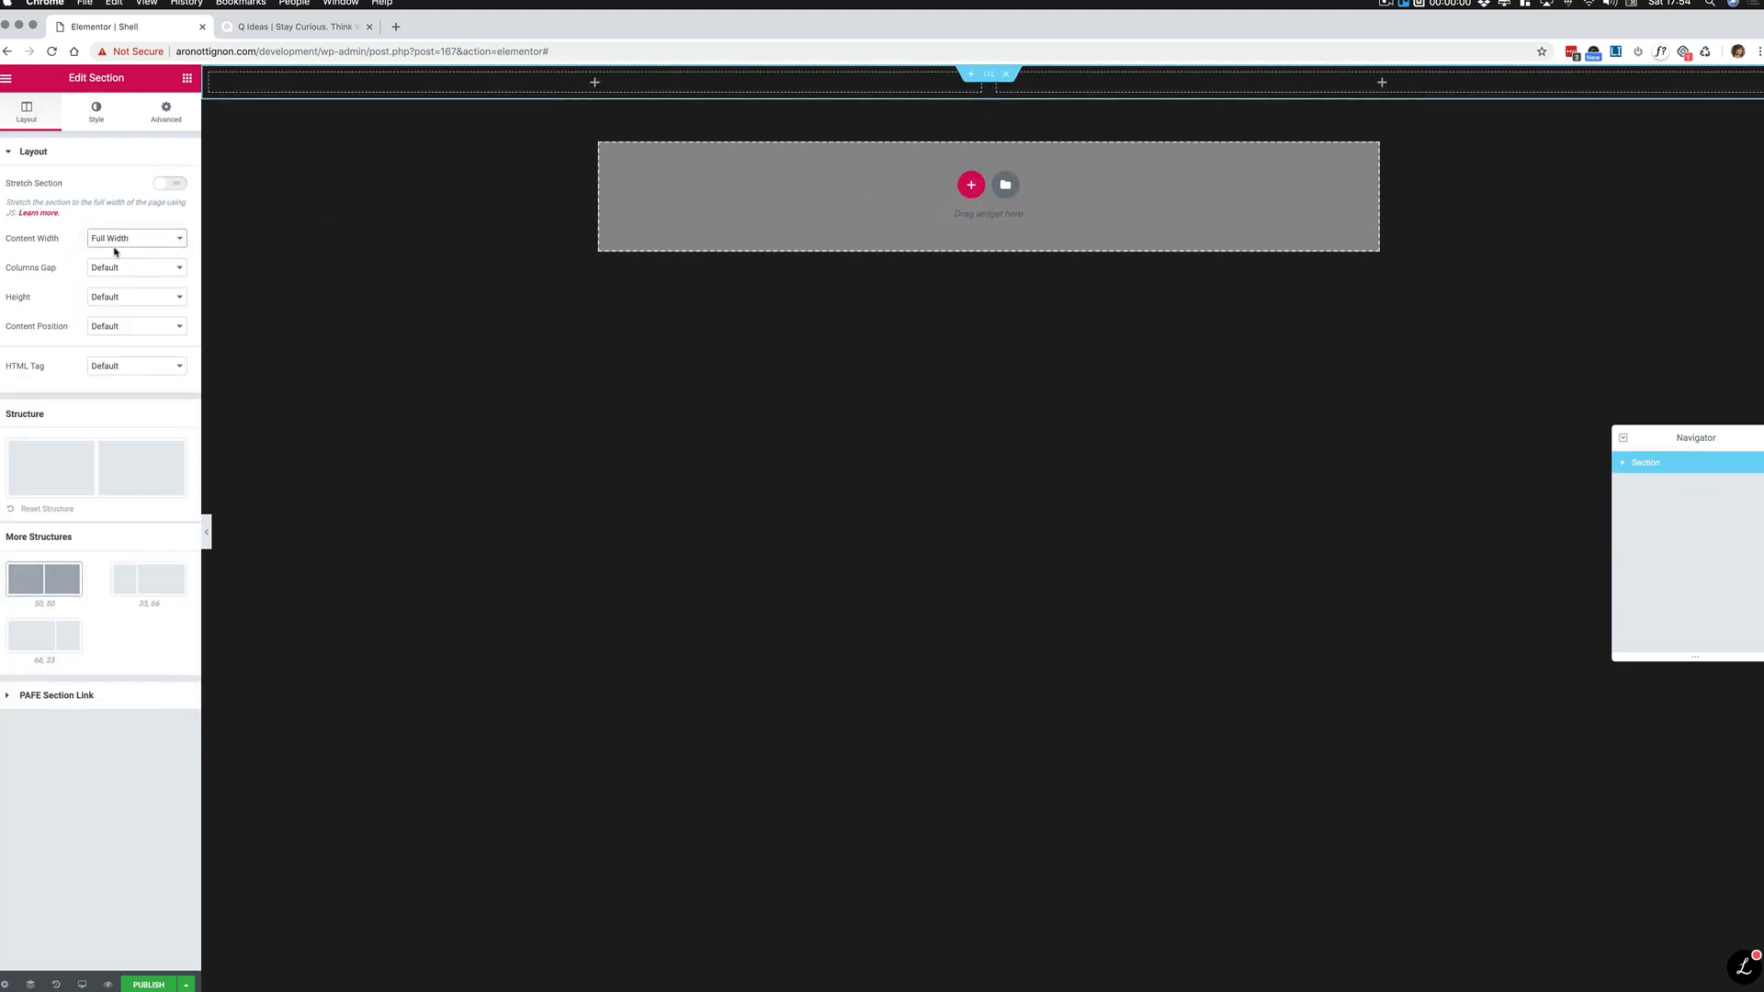
Step: Set the two-column section's Columns Gap to No Gap
scroll(107, 251, up, 5)
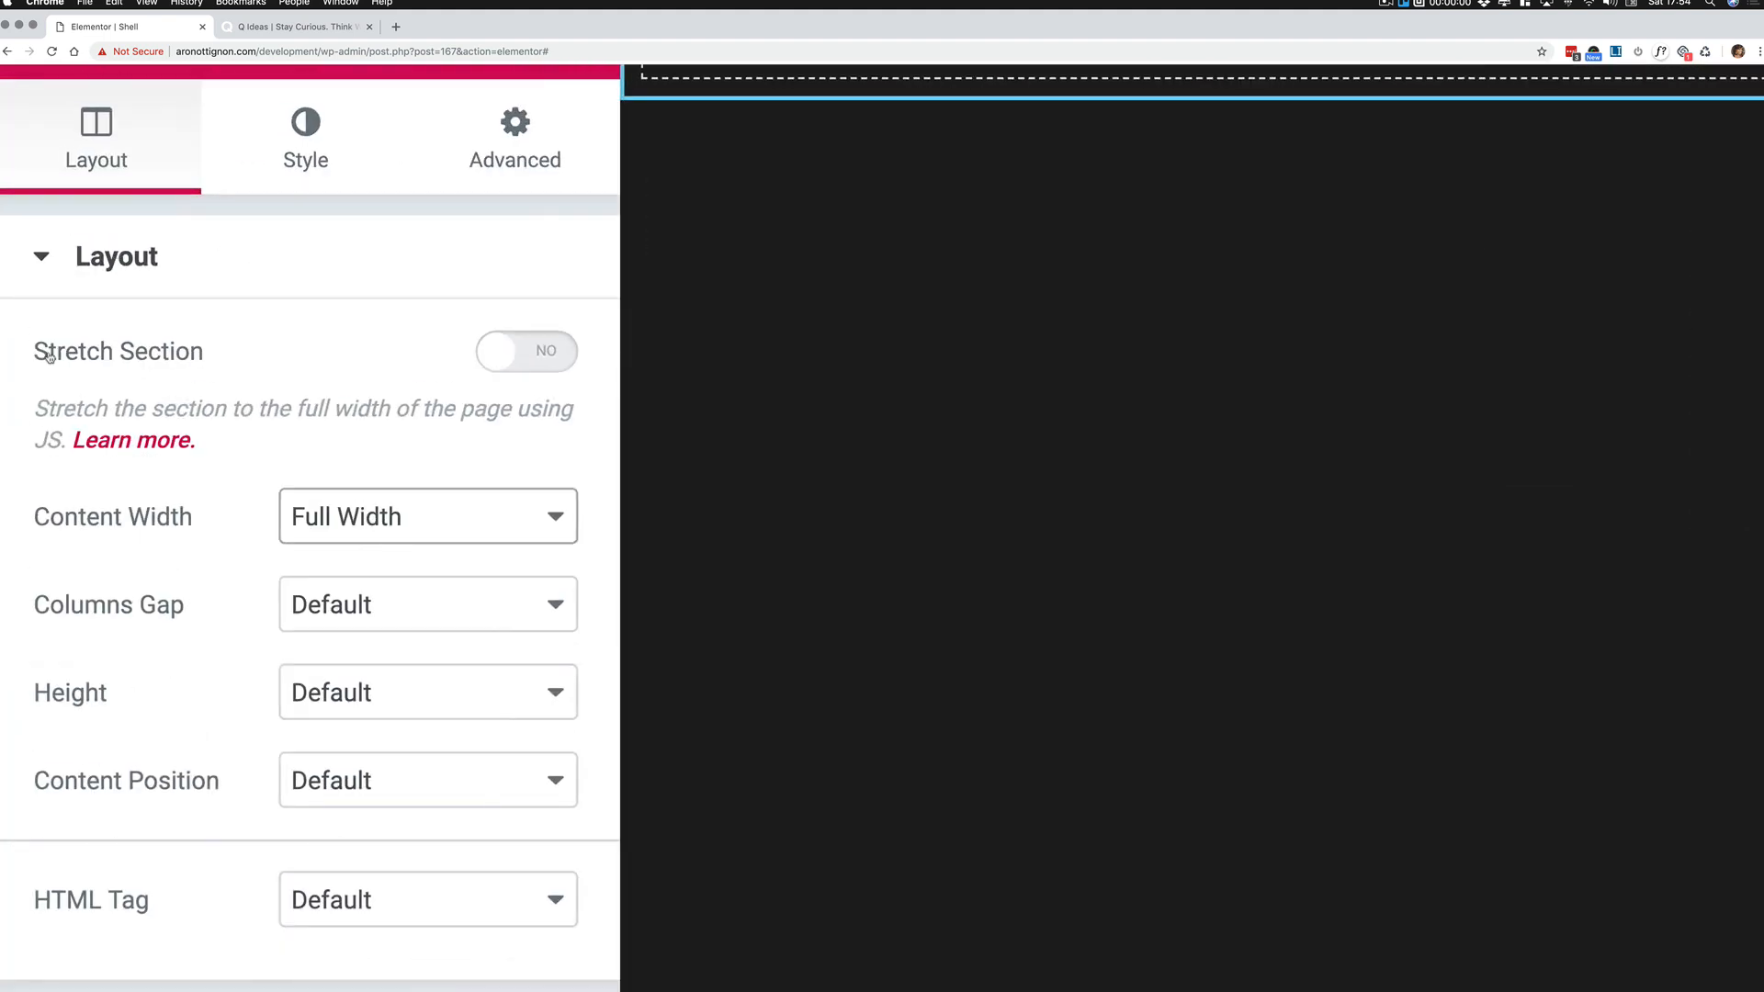
scroll(291, 571, down, 2)
scroll(290, 571, down, 3)
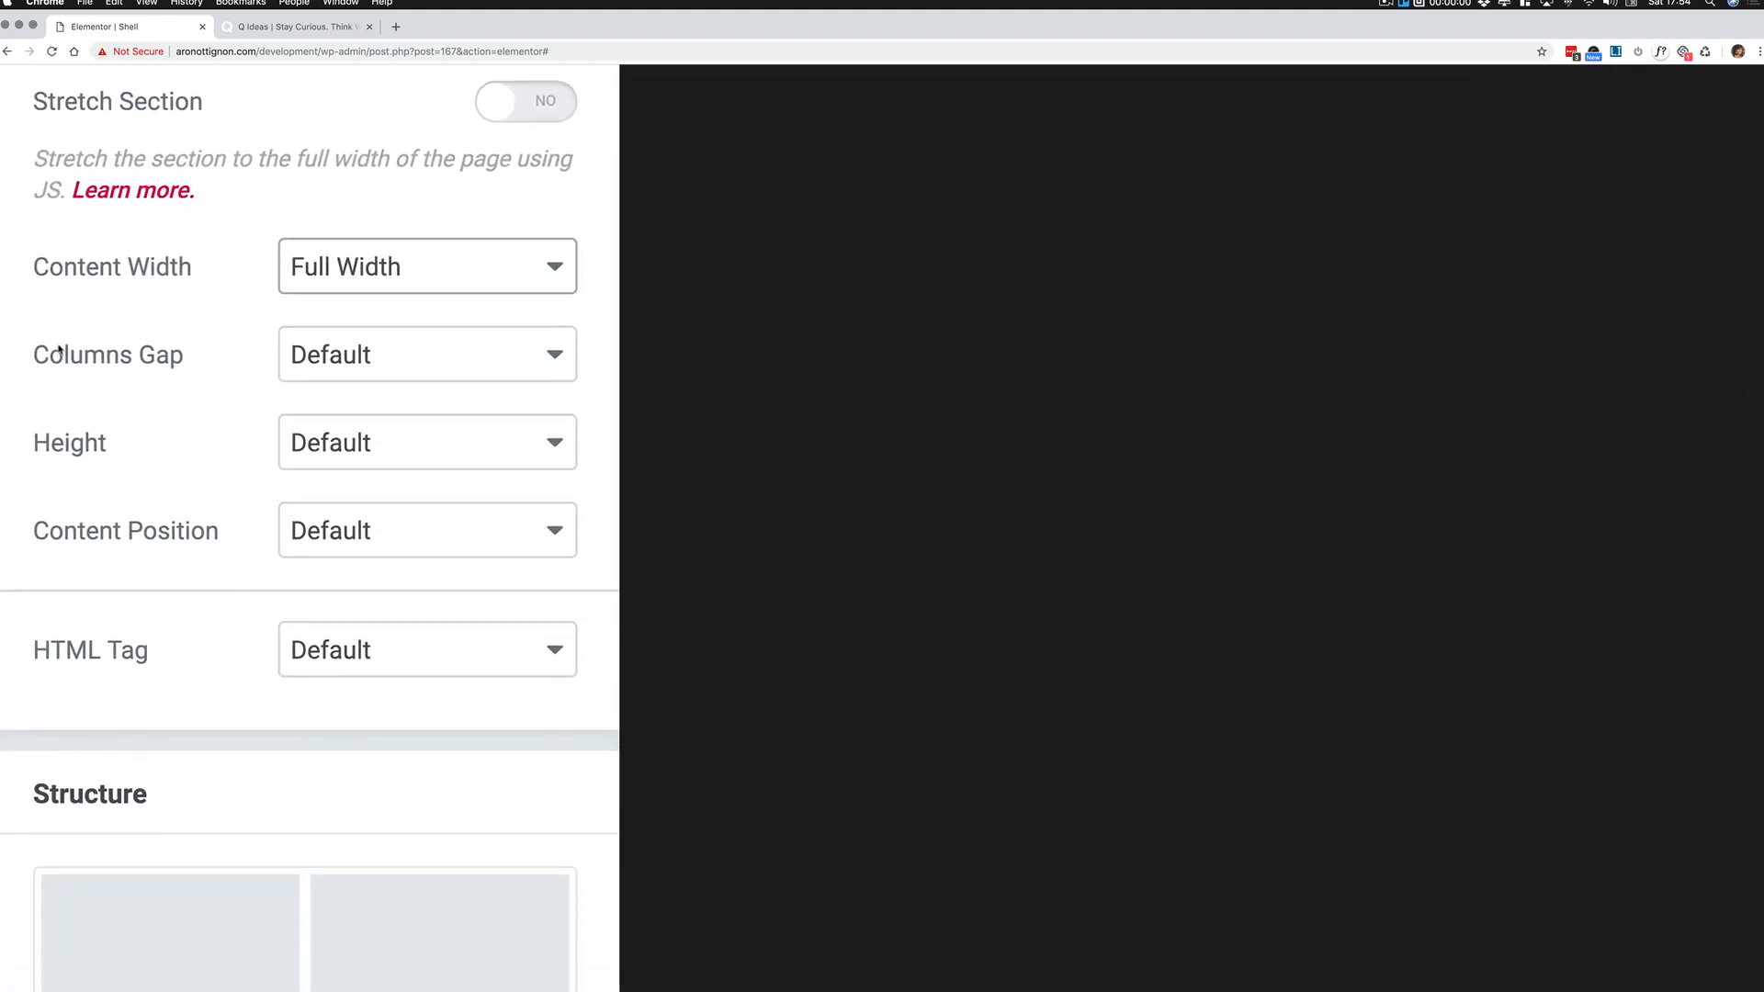
click(425, 355)
click(306, 366)
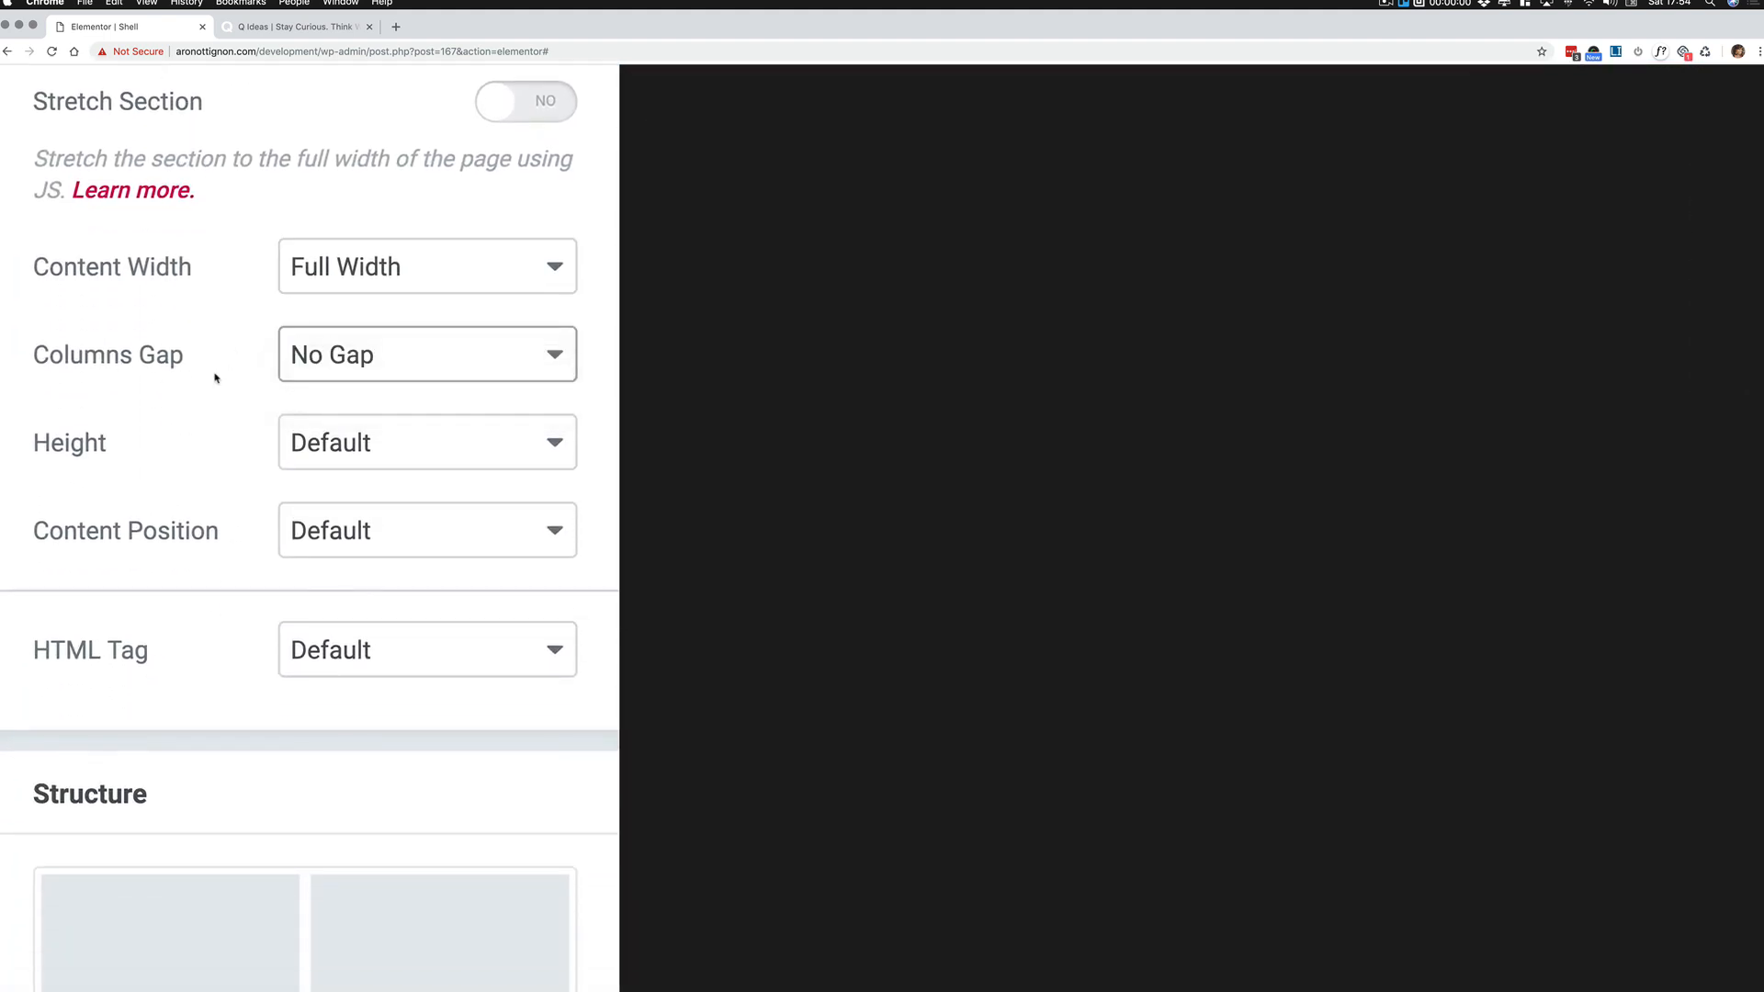
Step: Set the section's height to Min Height with a minimum height of 100 VH
scroll(216, 379, down, 2)
click(366, 364)
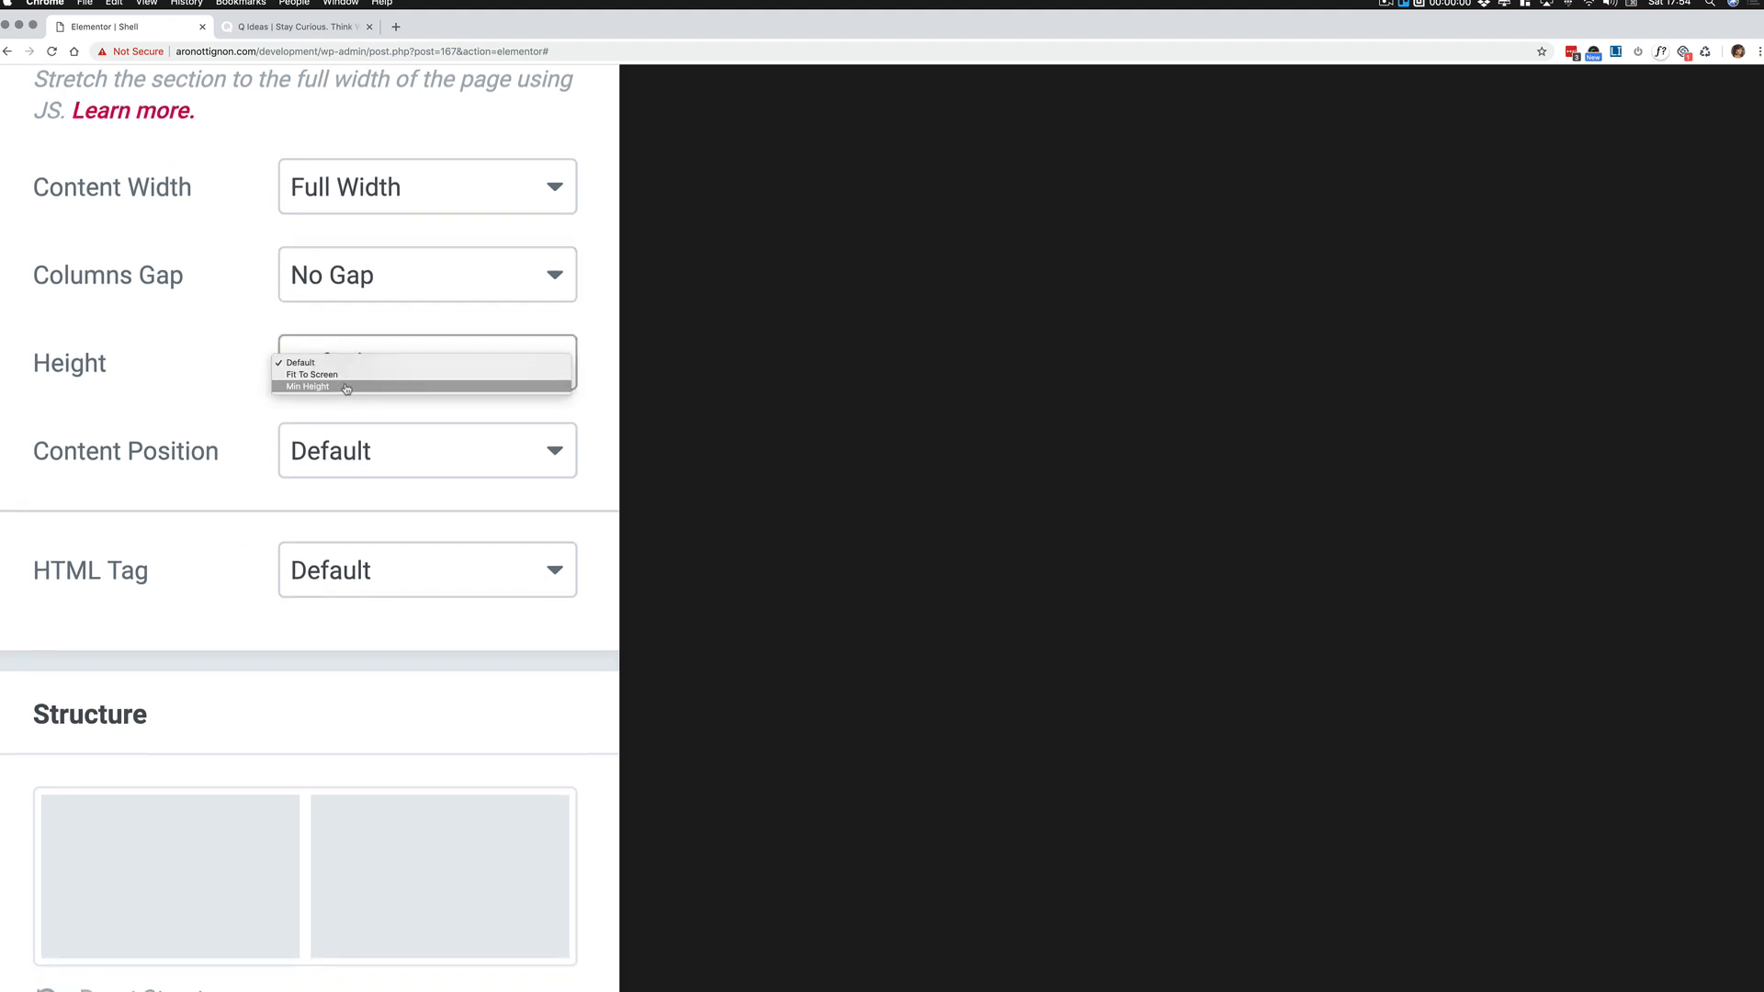
click(336, 386)
click(559, 446)
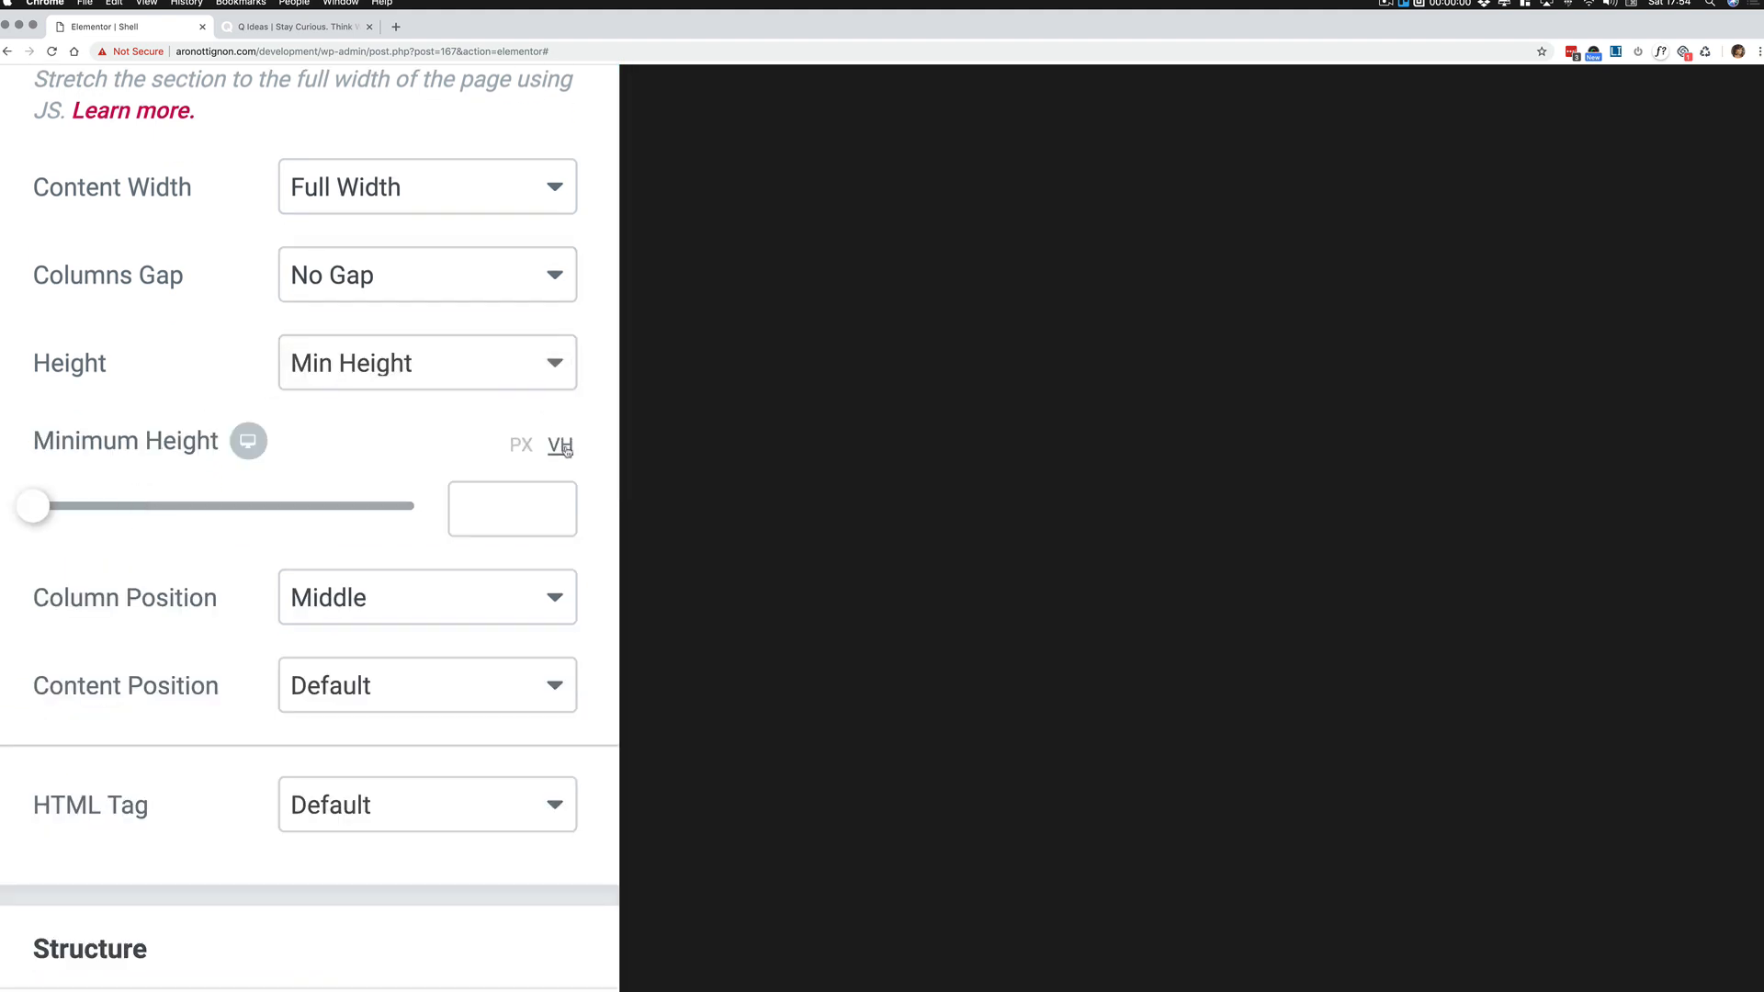
click(473, 508)
text(100)
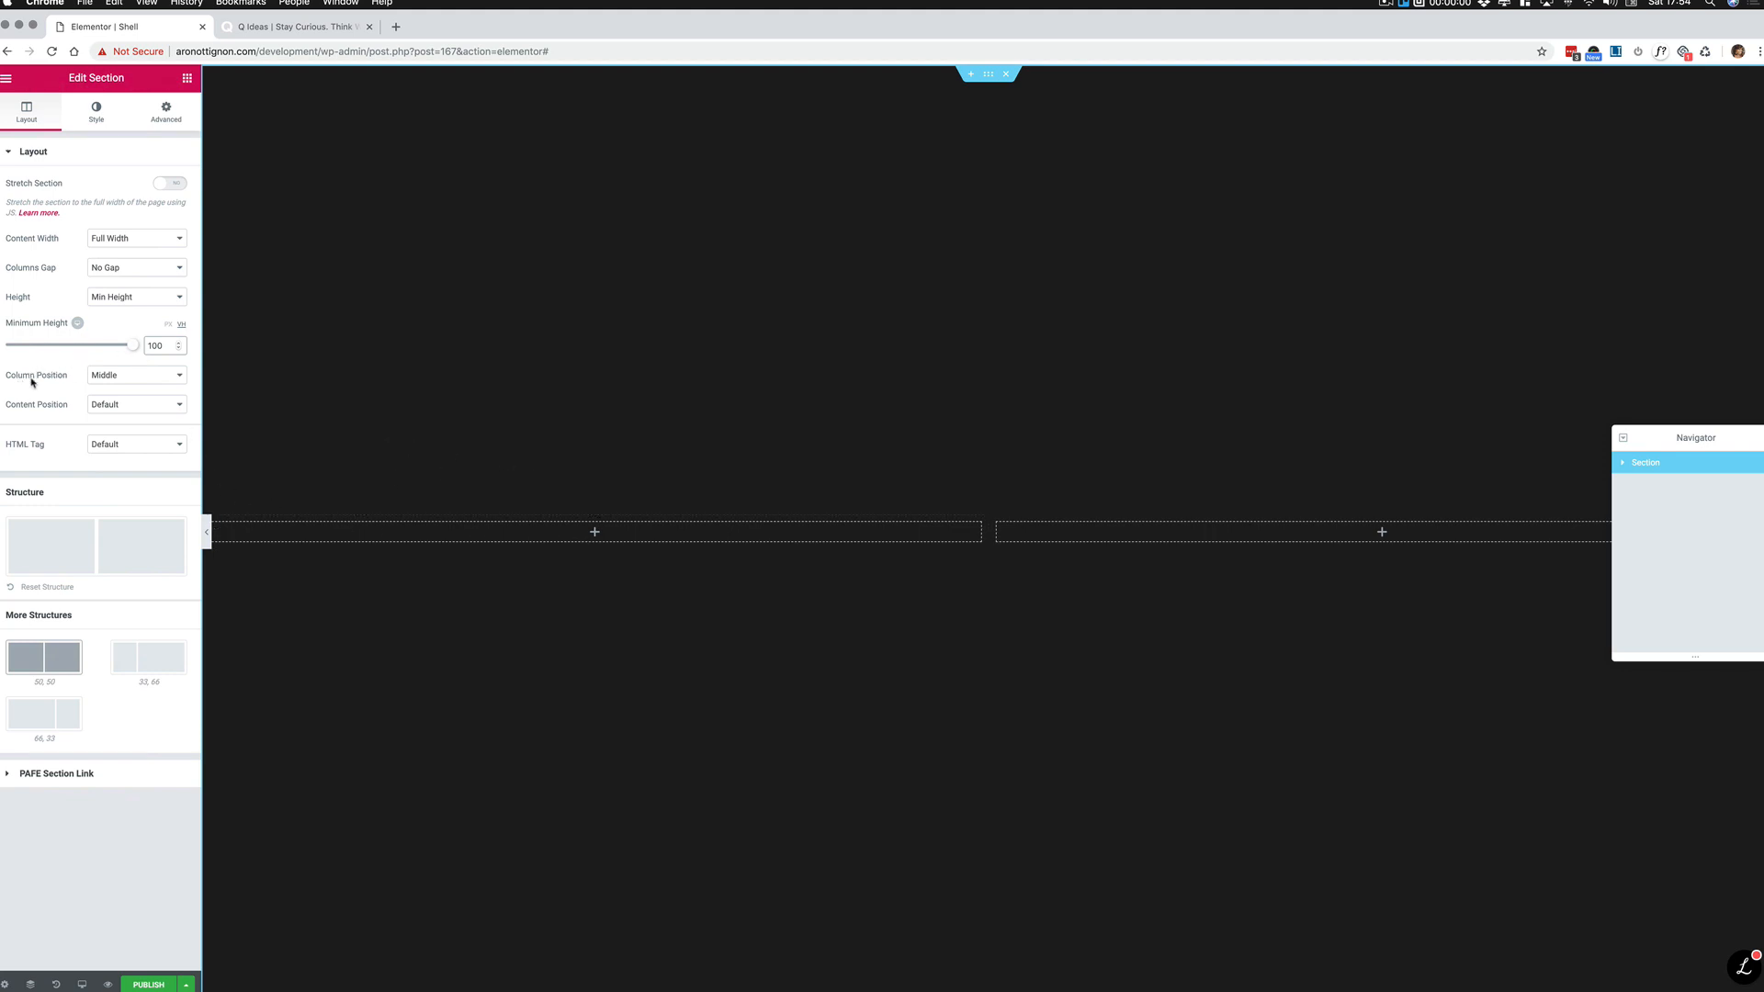
Step: Set the section's Column Position to Stretch and its HTML tag to section
click(138, 377)
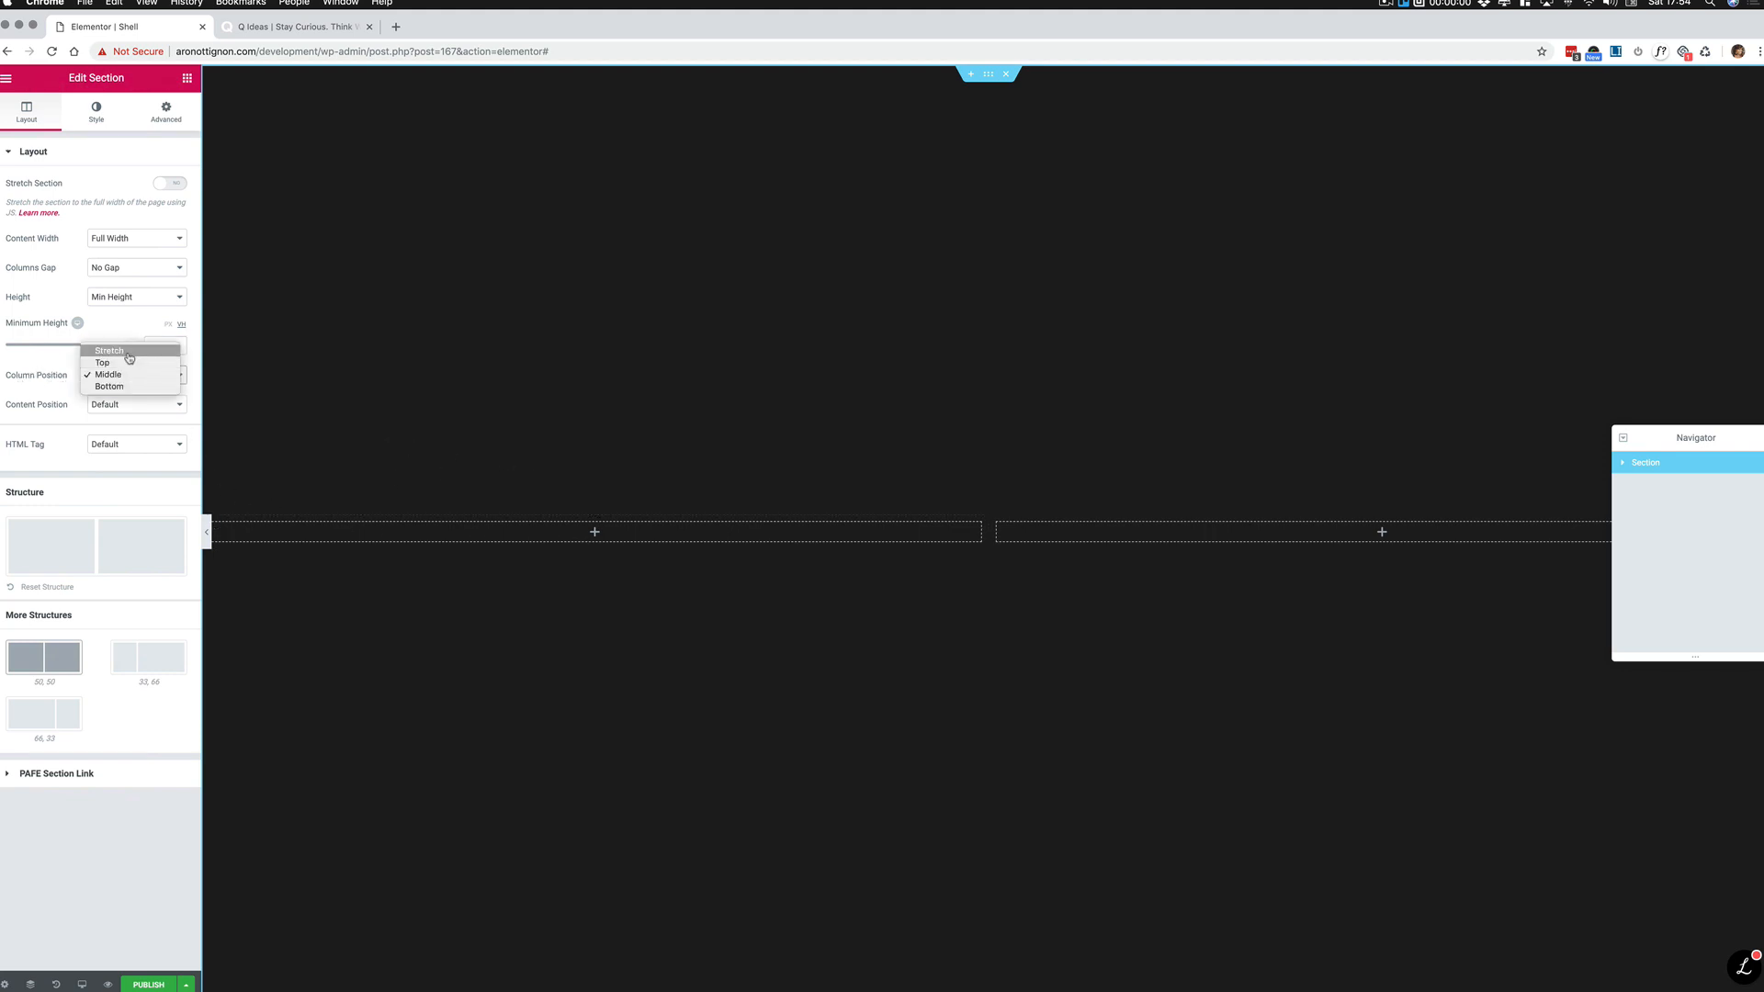
click(129, 351)
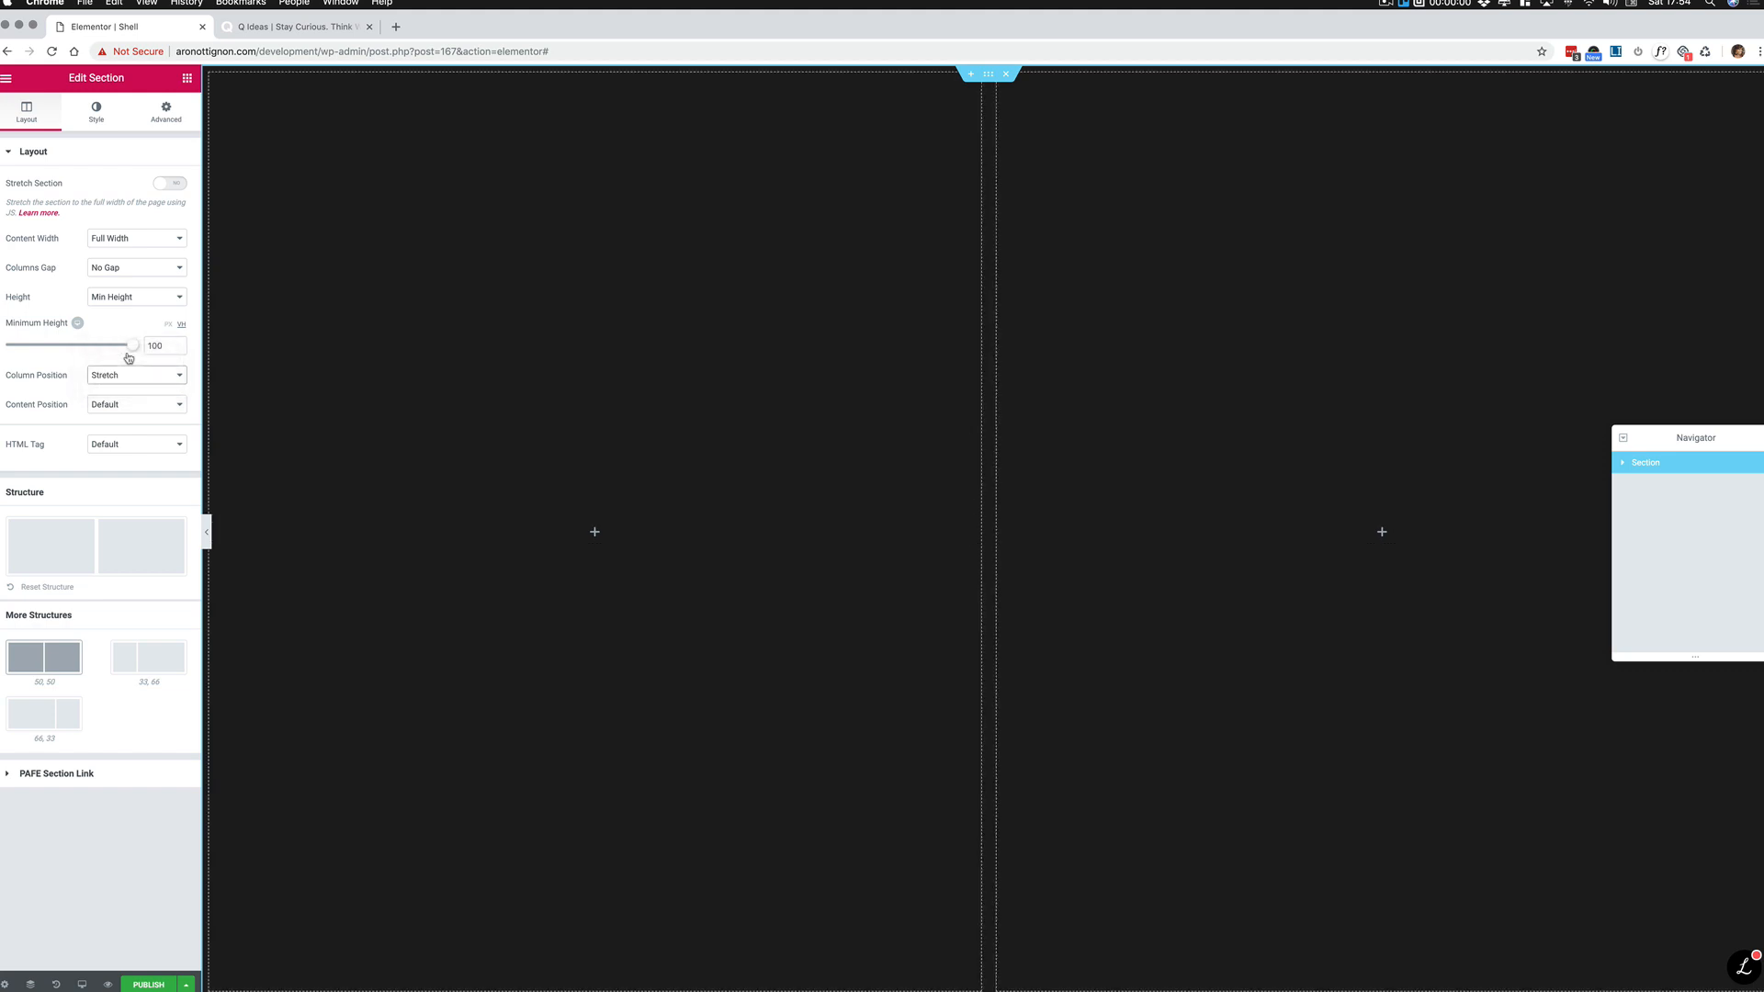
click(133, 445)
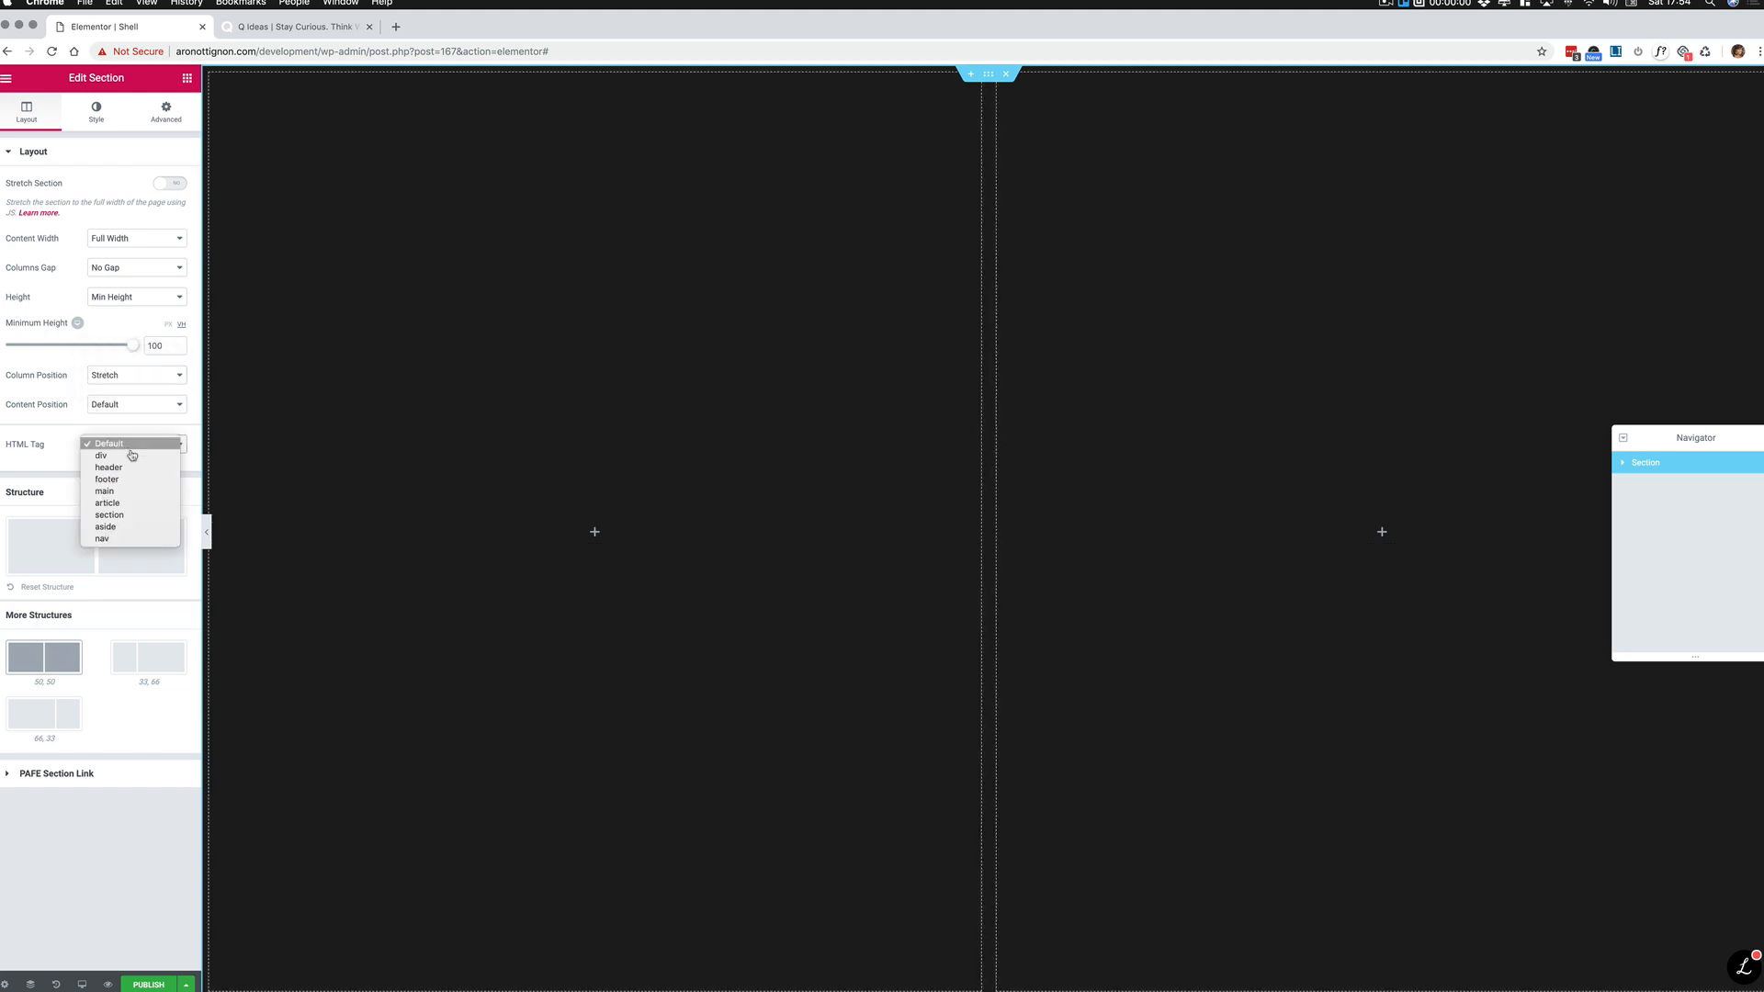
click(124, 515)
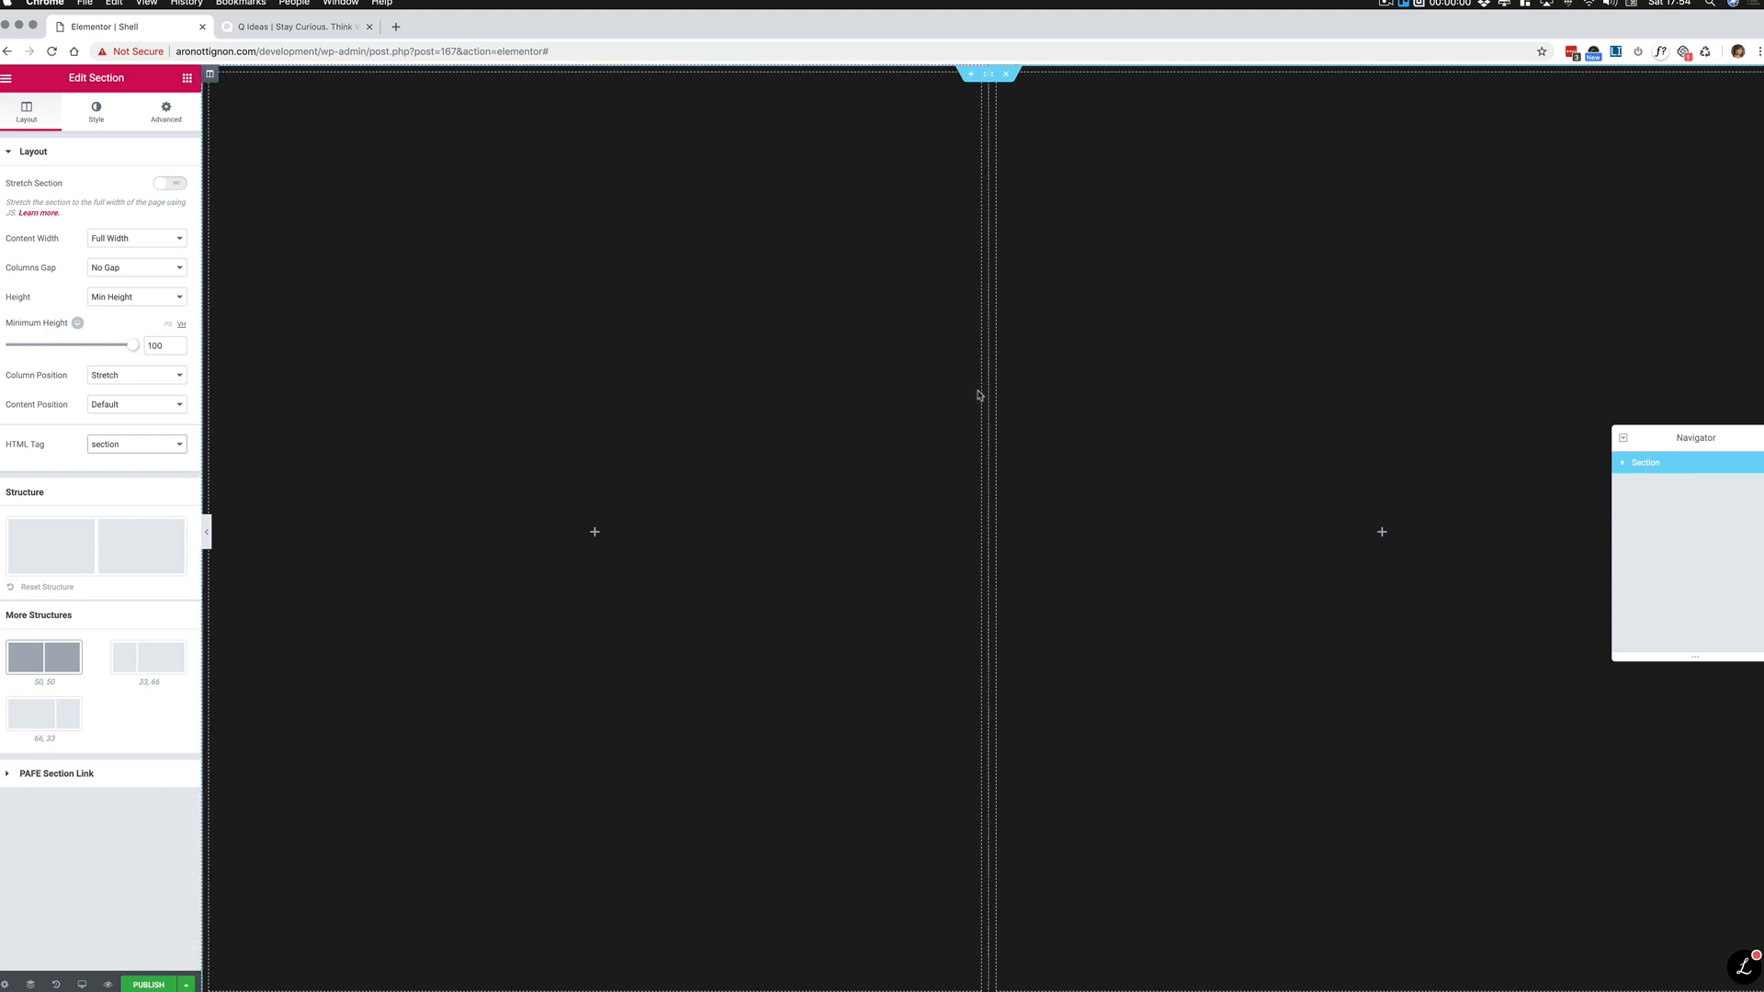
Step: Narrow the first column to about a fifth of the section's width and check the layout in the tablet preview
drag(988, 388, 517, 395)
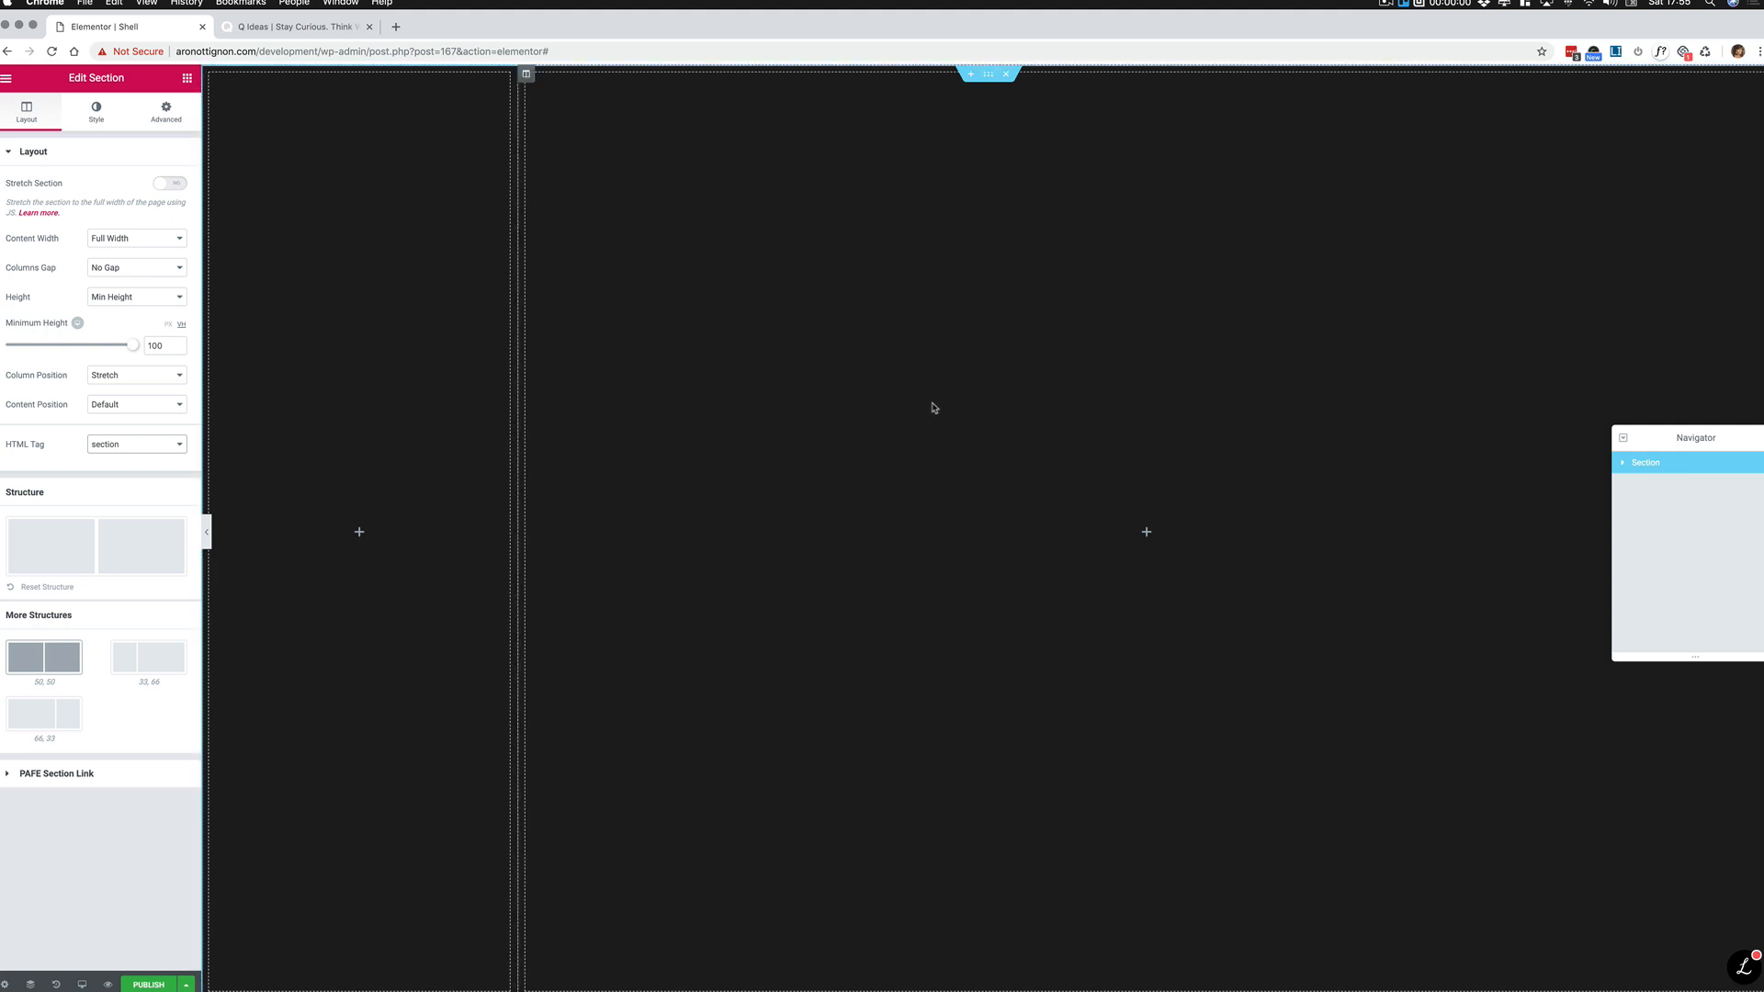
mouse_move(84, 983)
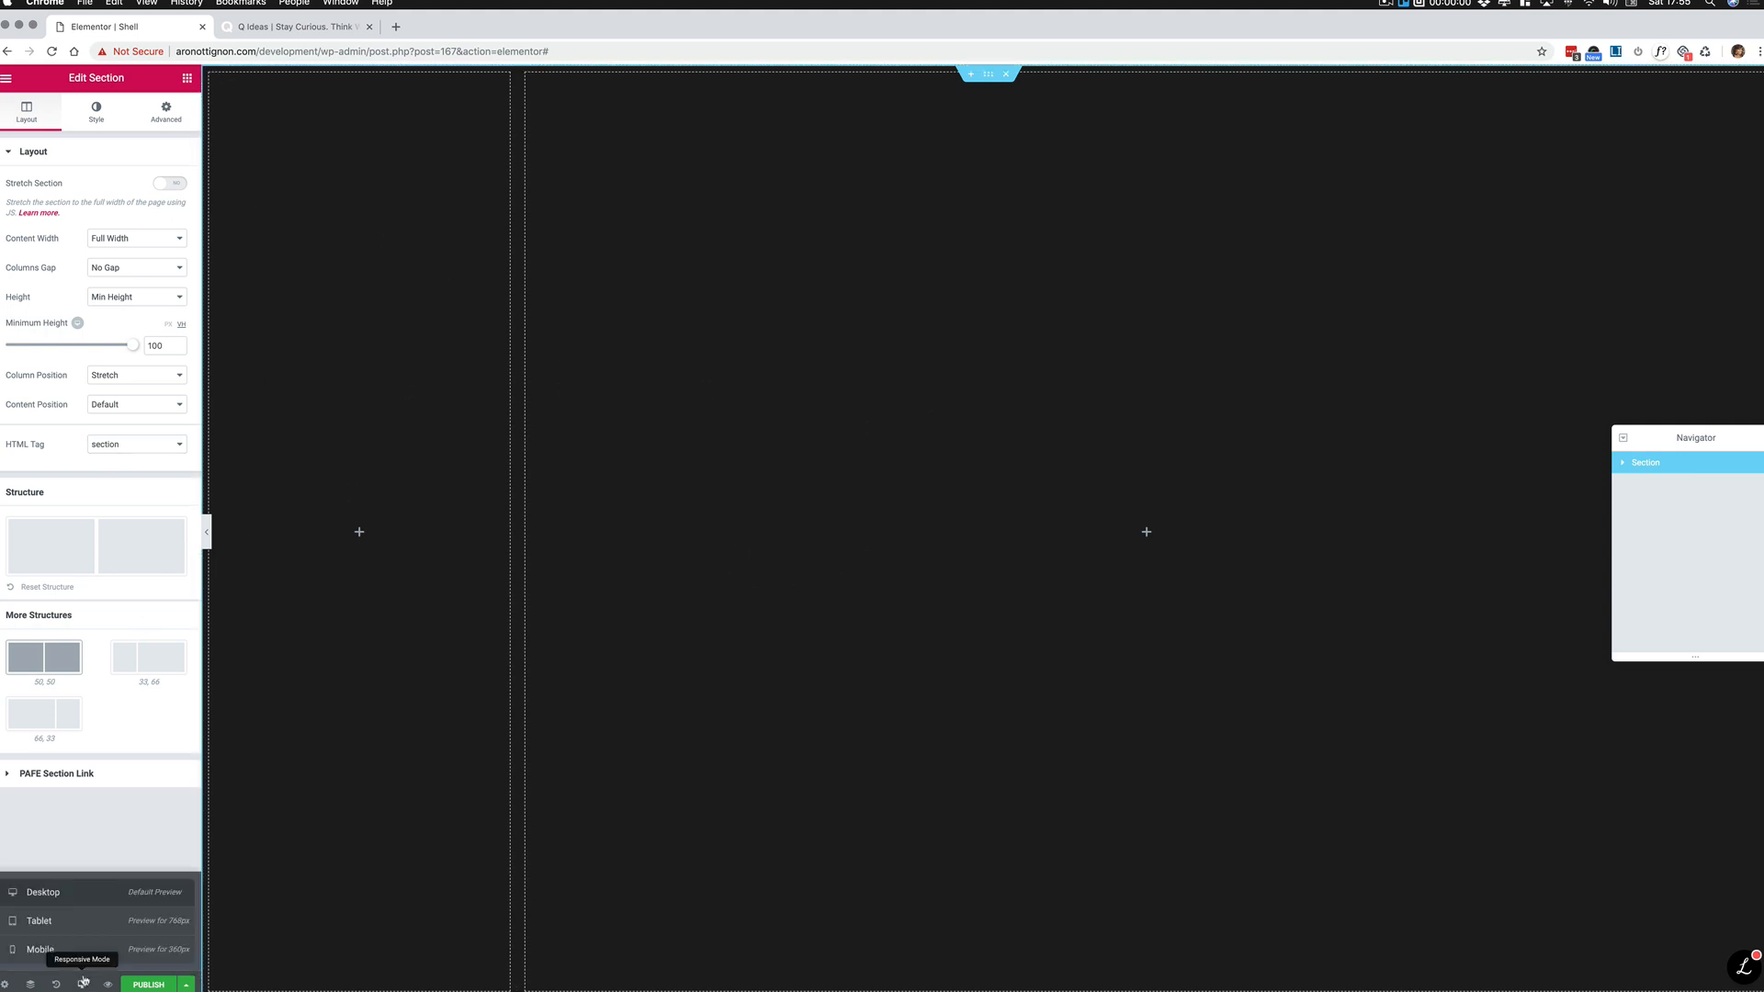
click(61, 926)
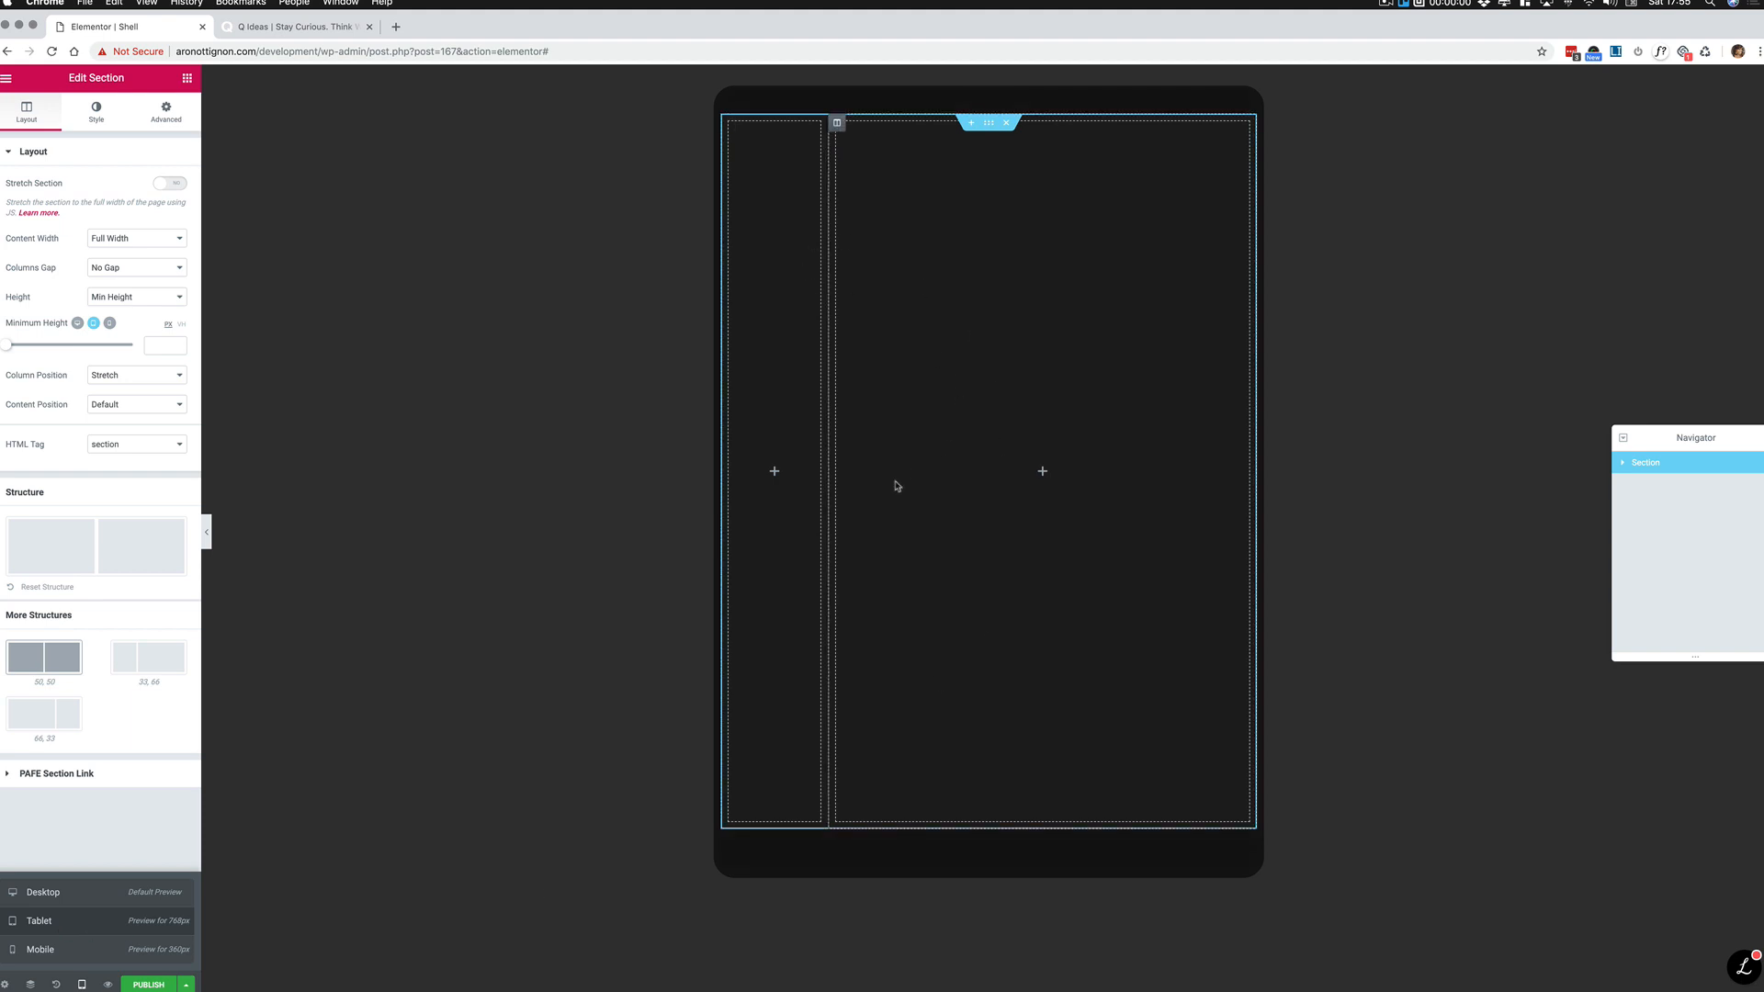
Step: Switch to the mobile preview and set the section's mobile minimum height to 0
click(73, 952)
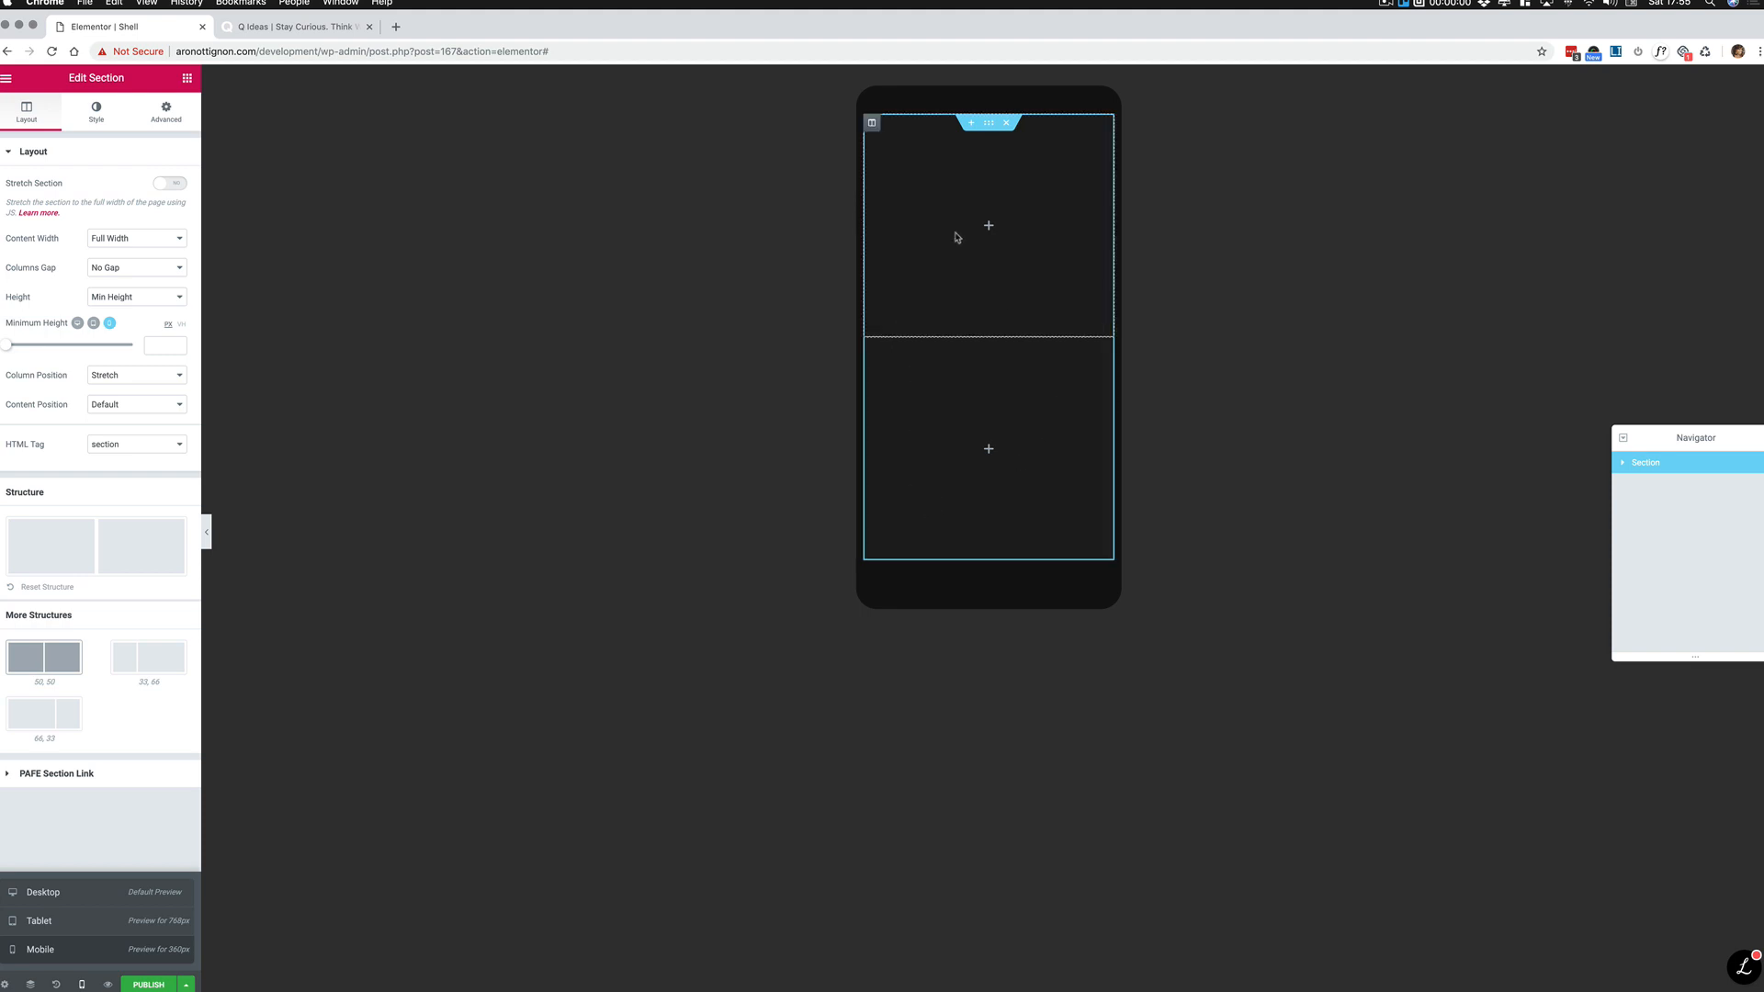
click(152, 341)
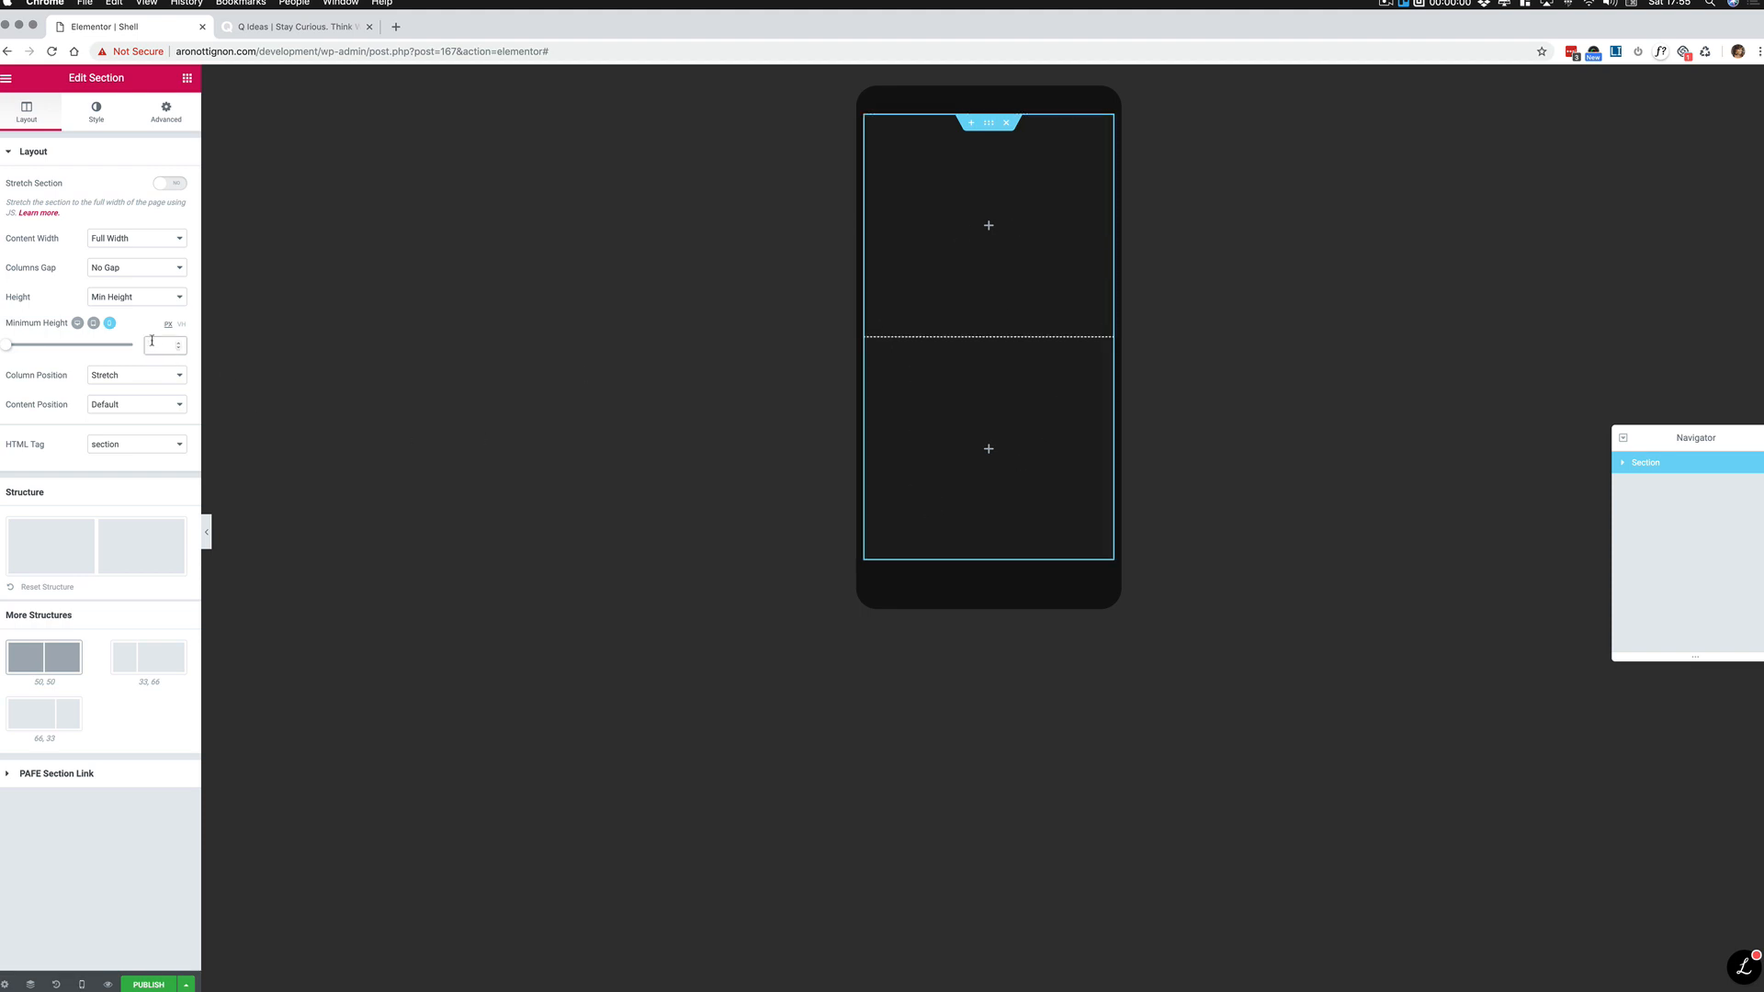
text(0)
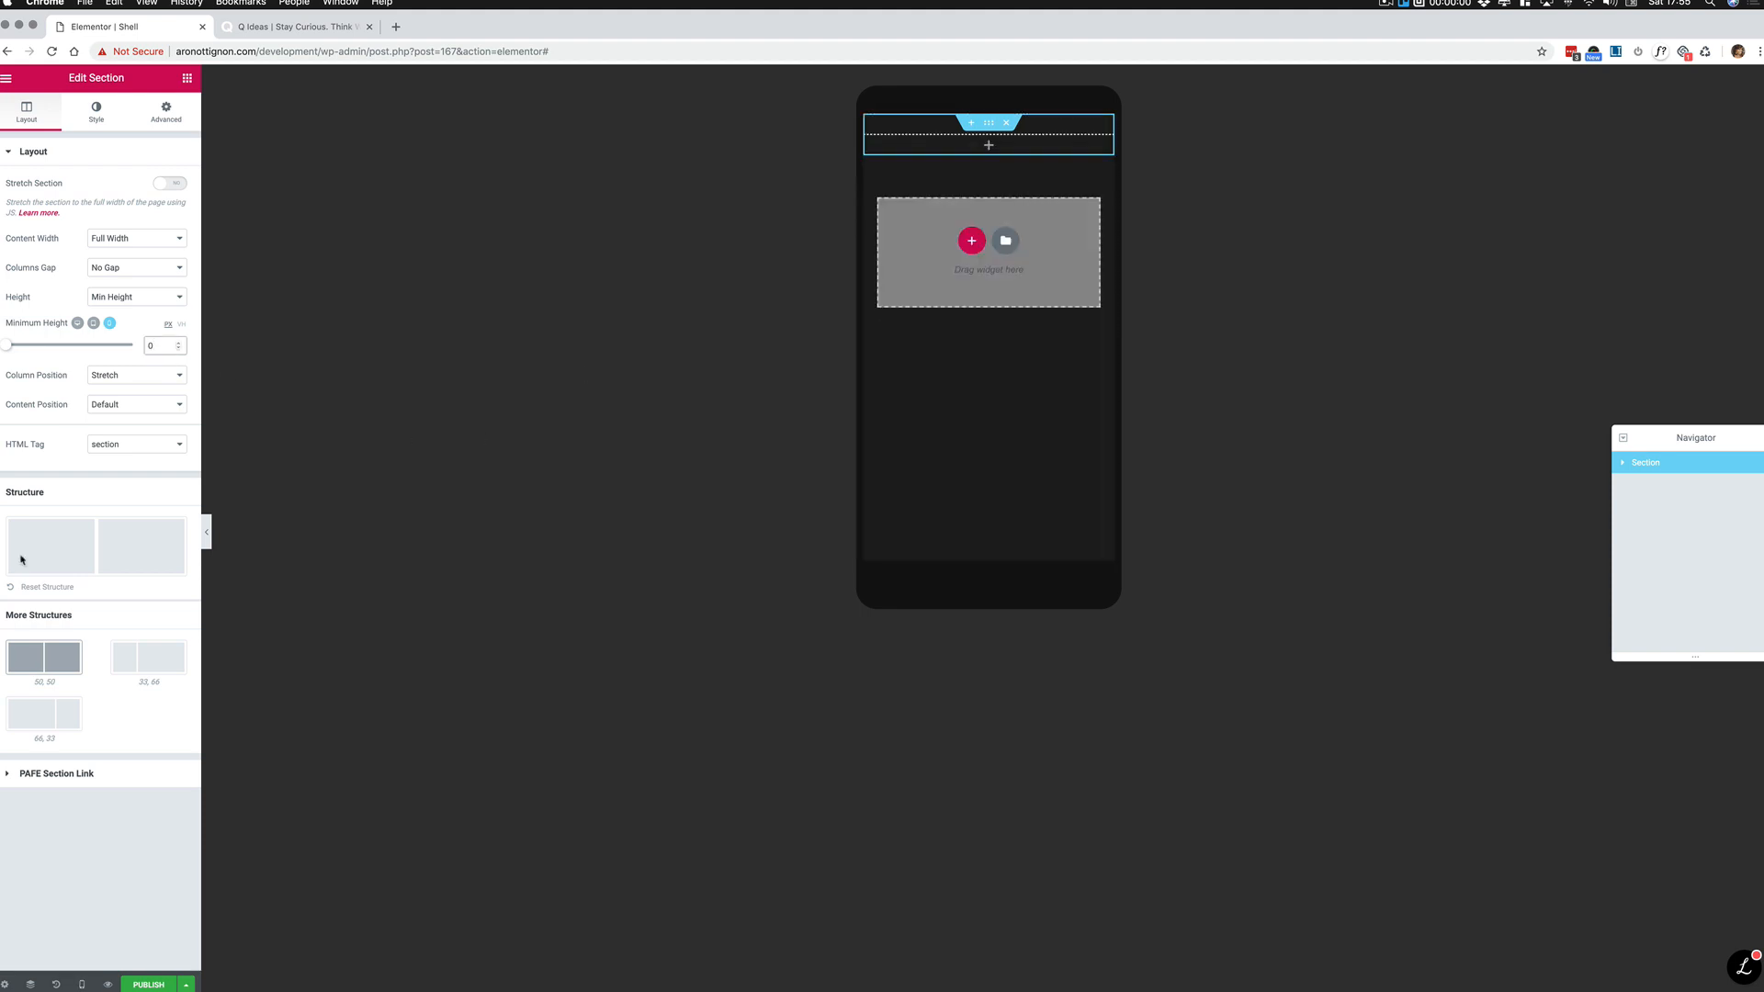
Step: Return to the tablet preview and open the narrow first column for editing
click(82, 984)
click(50, 919)
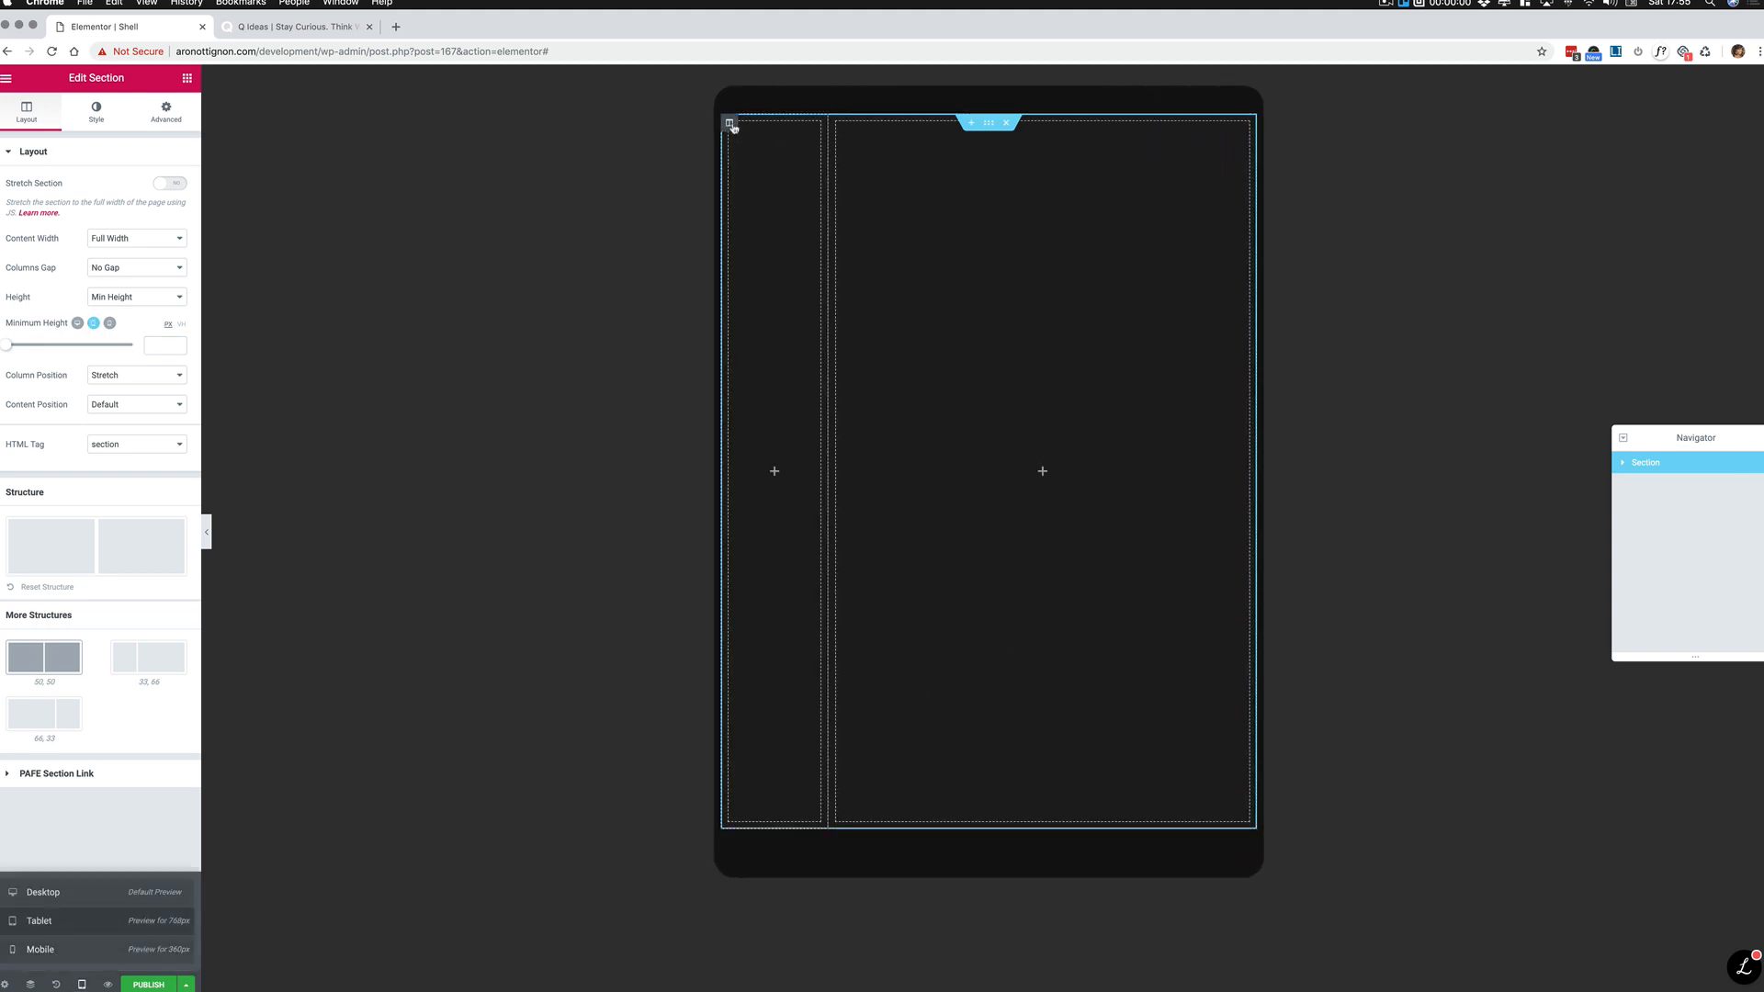
click(730, 123)
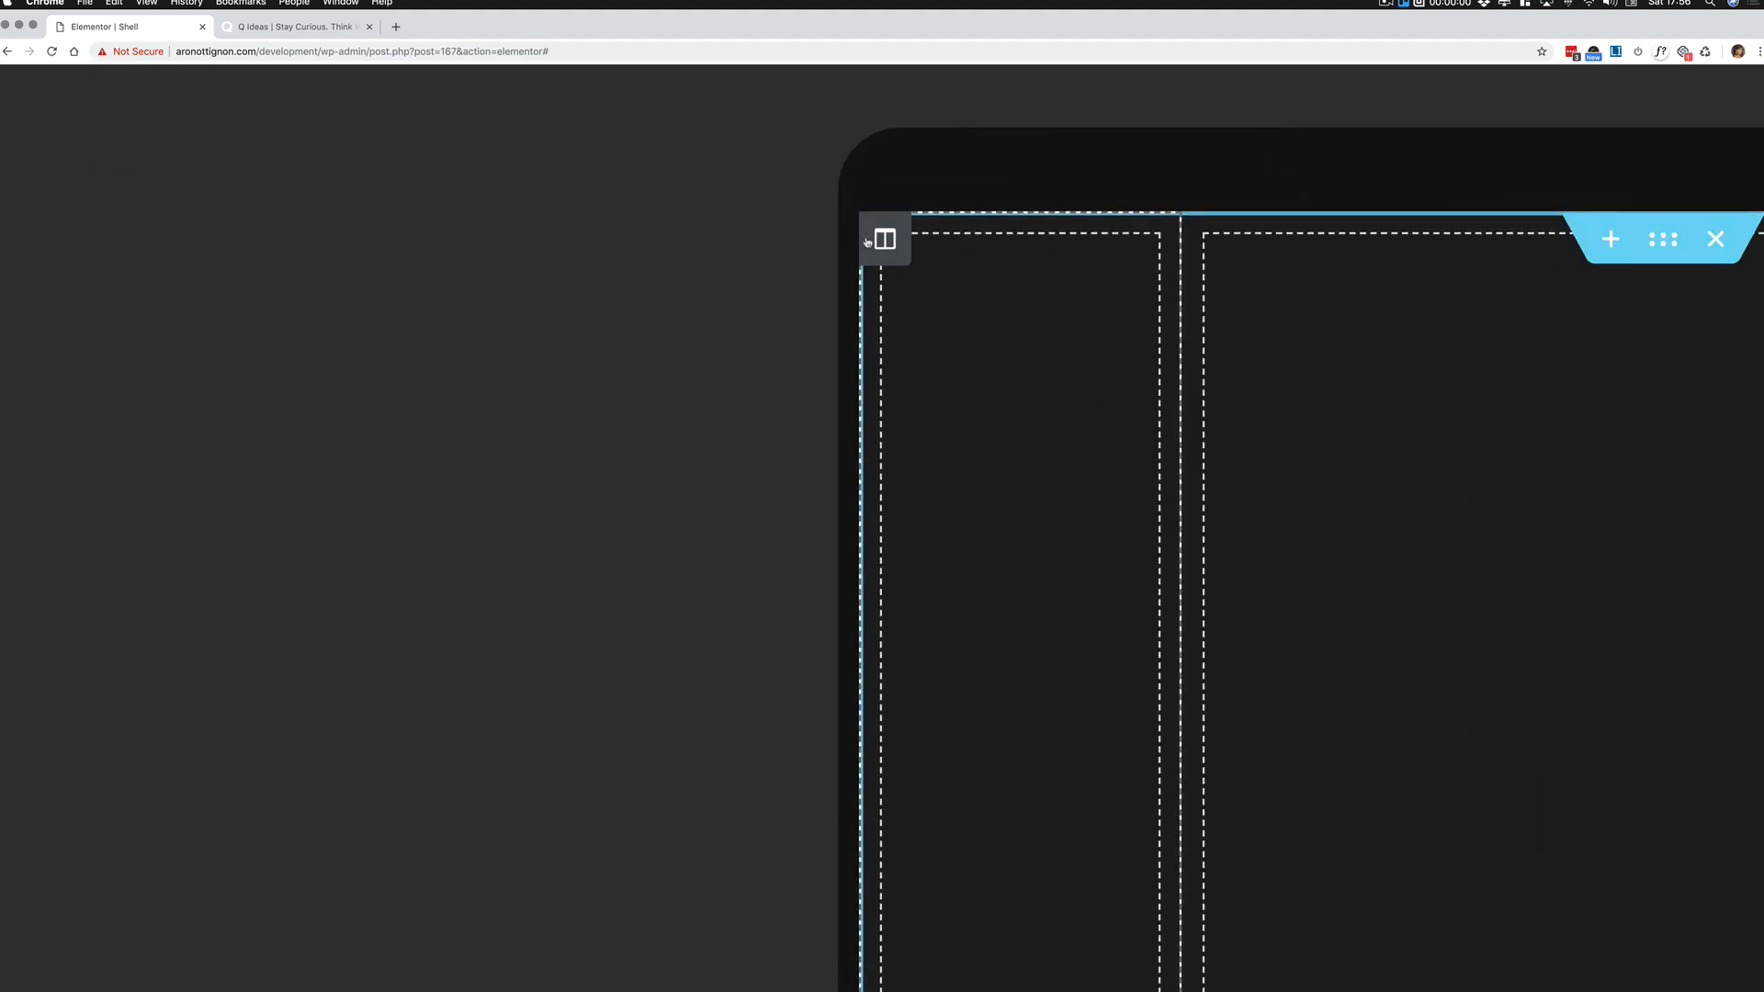
Step: Move the Navigator beside the tablet preview, toggling it off and on again
scroll(877, 243, down, 5)
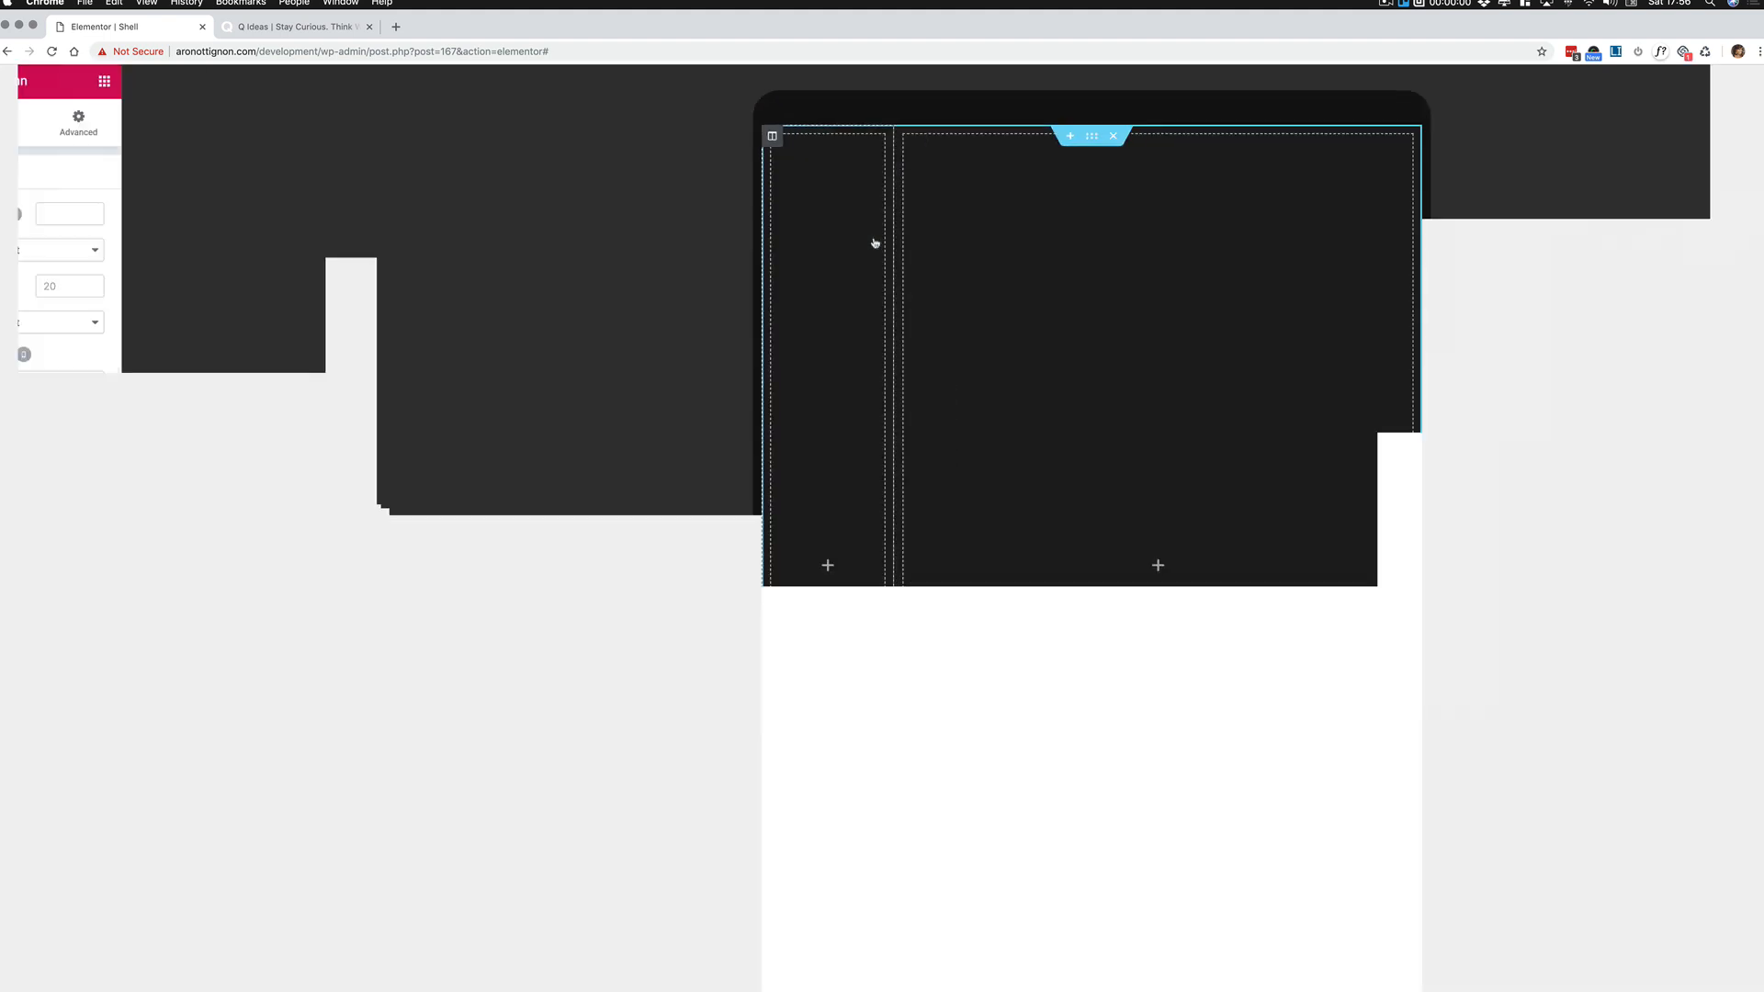
drag(1678, 440, 1379, 264)
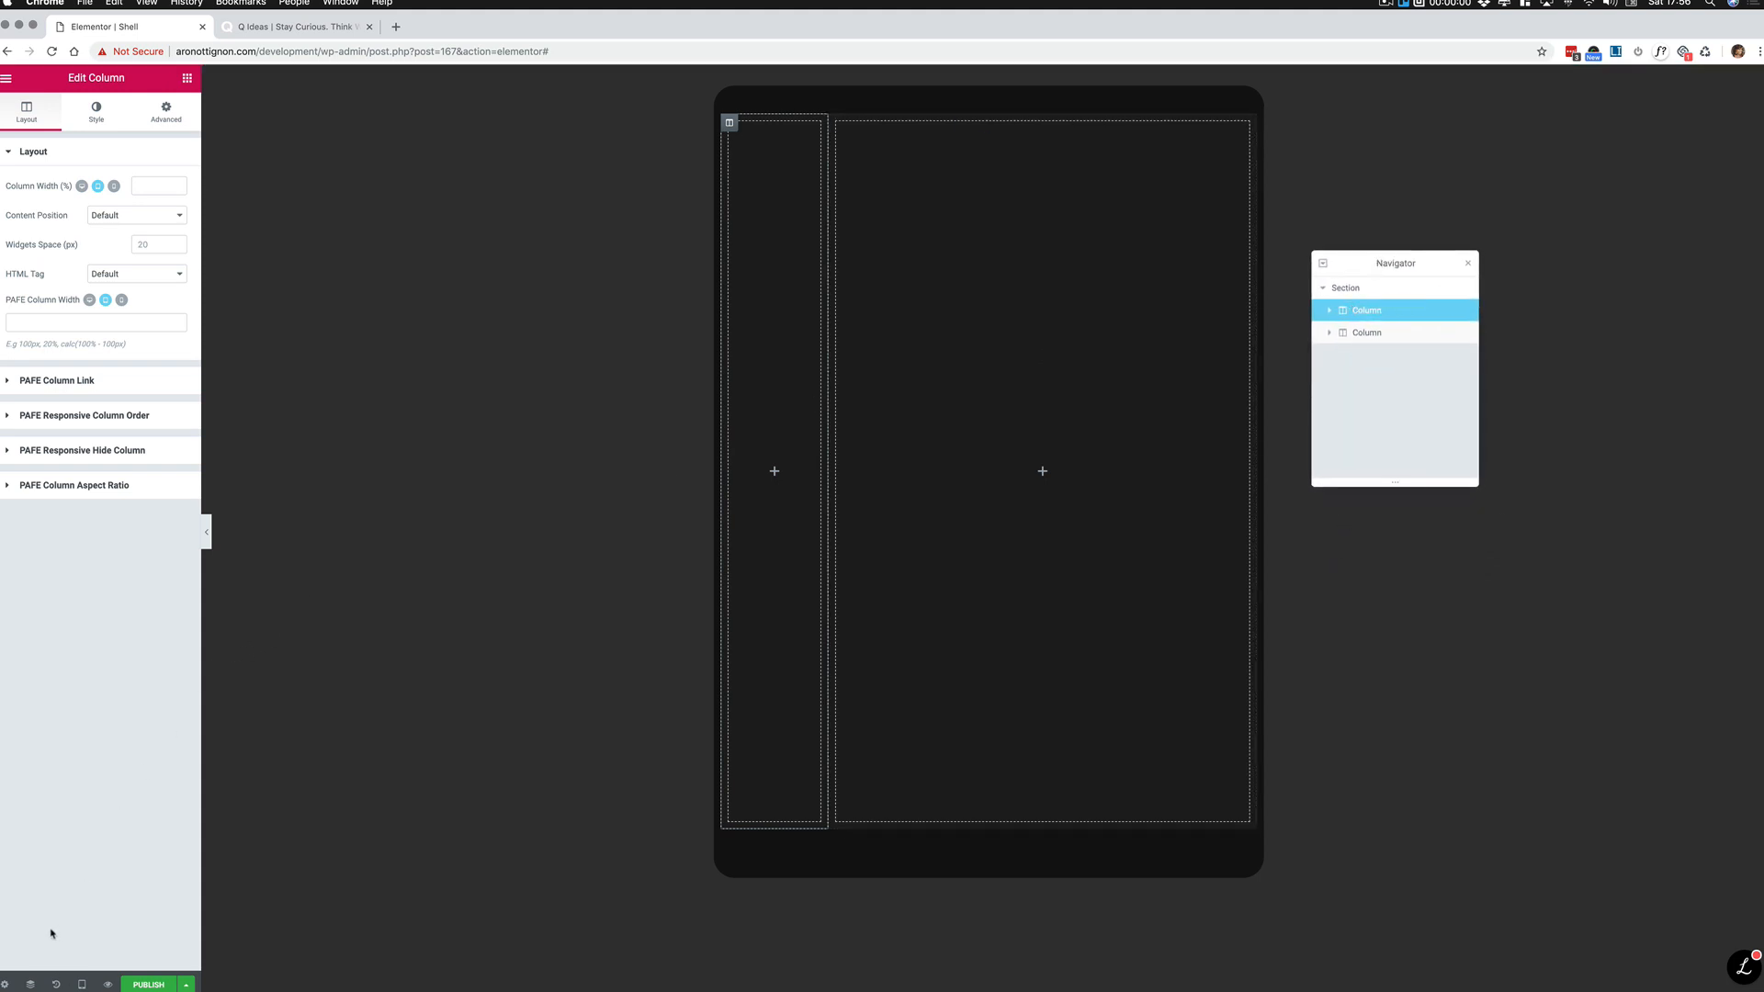
scroll(51, 935, up, 5)
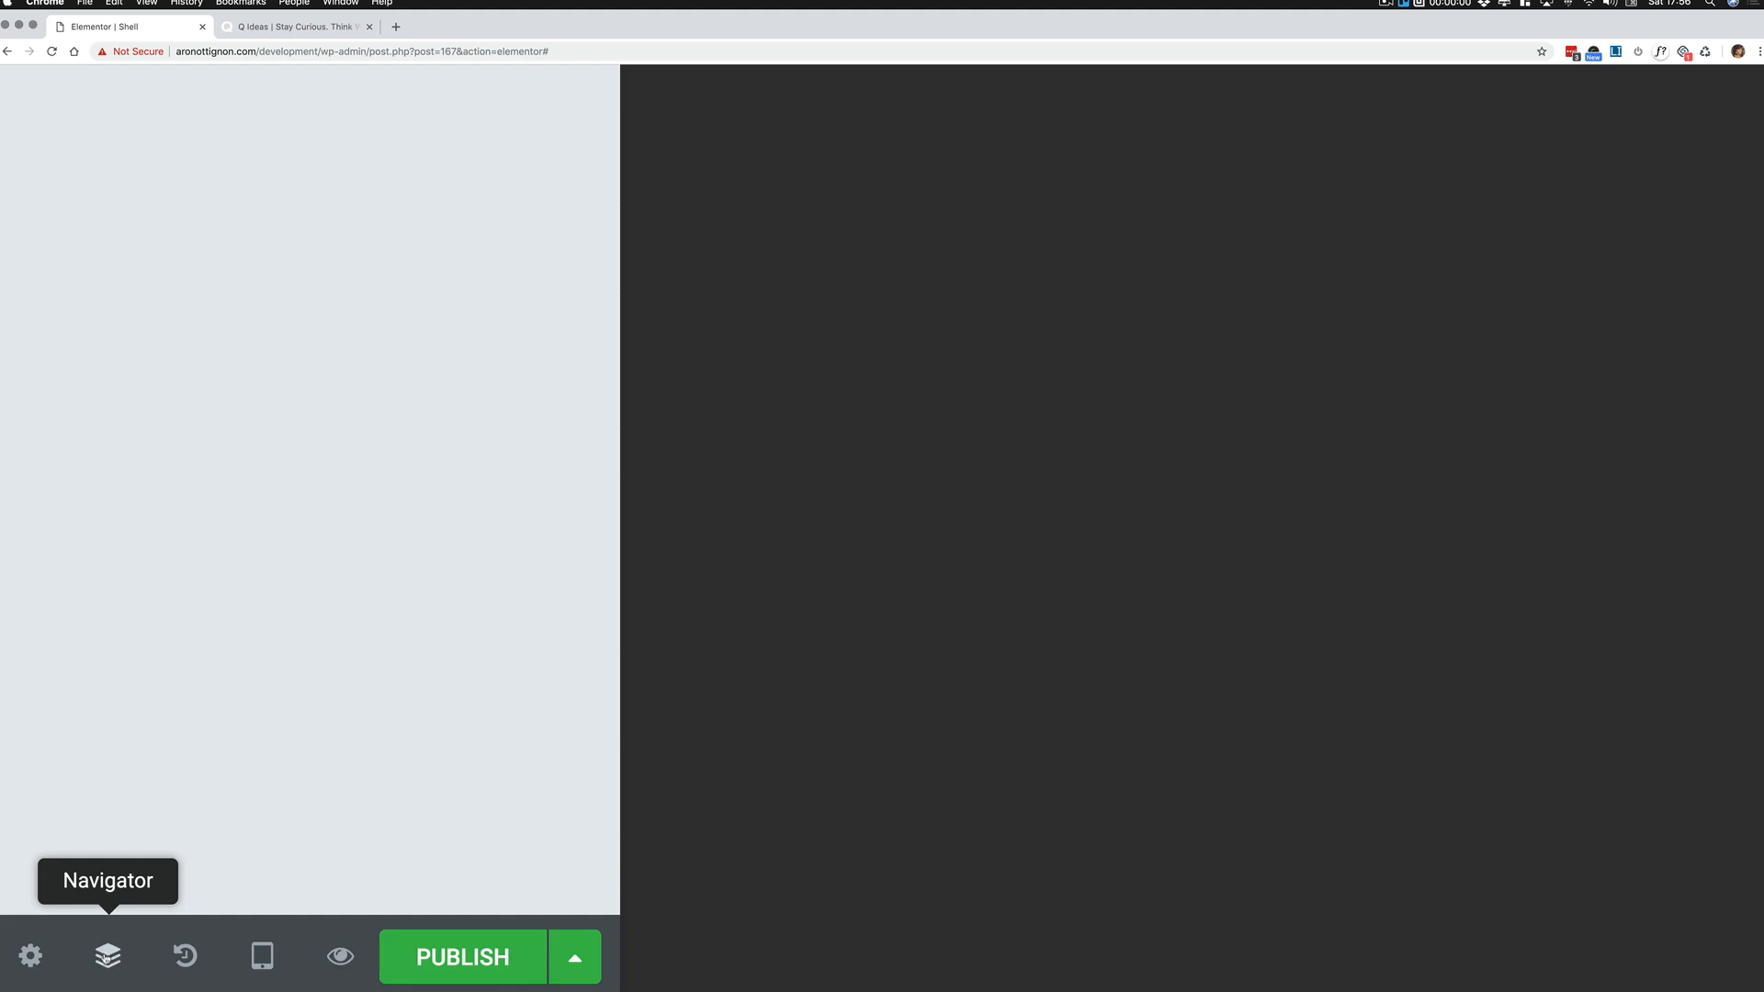
scroll(106, 957, down, 5)
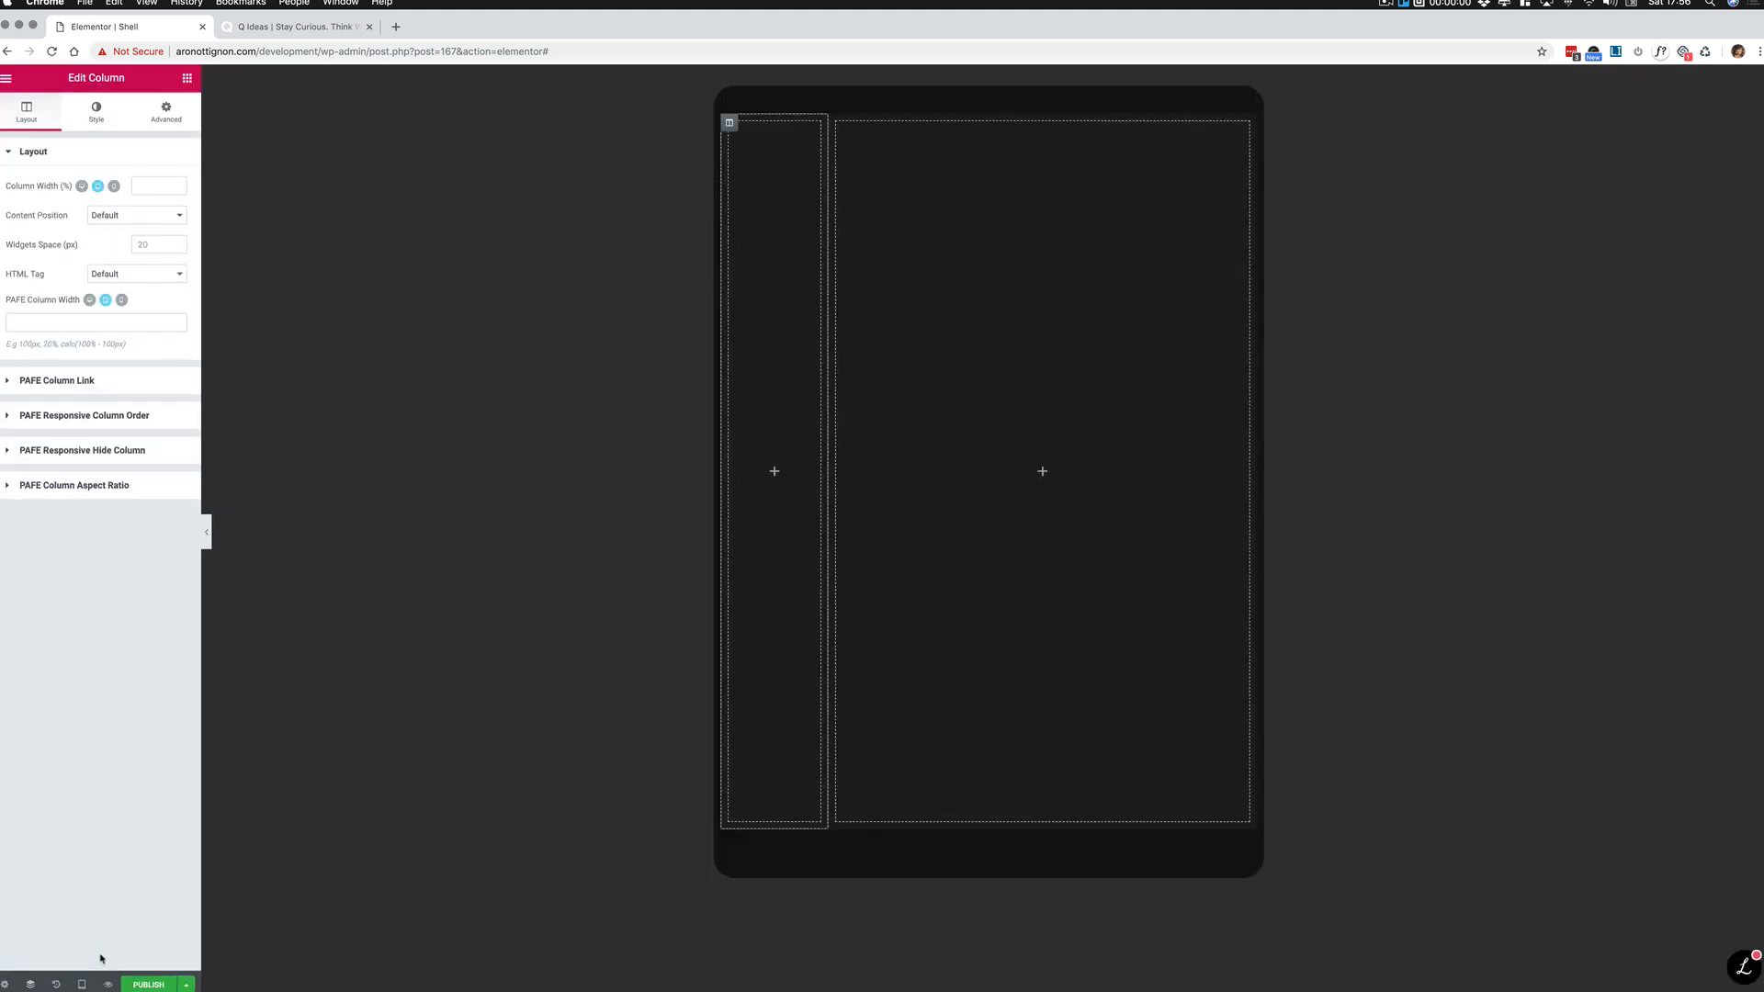
click(31, 985)
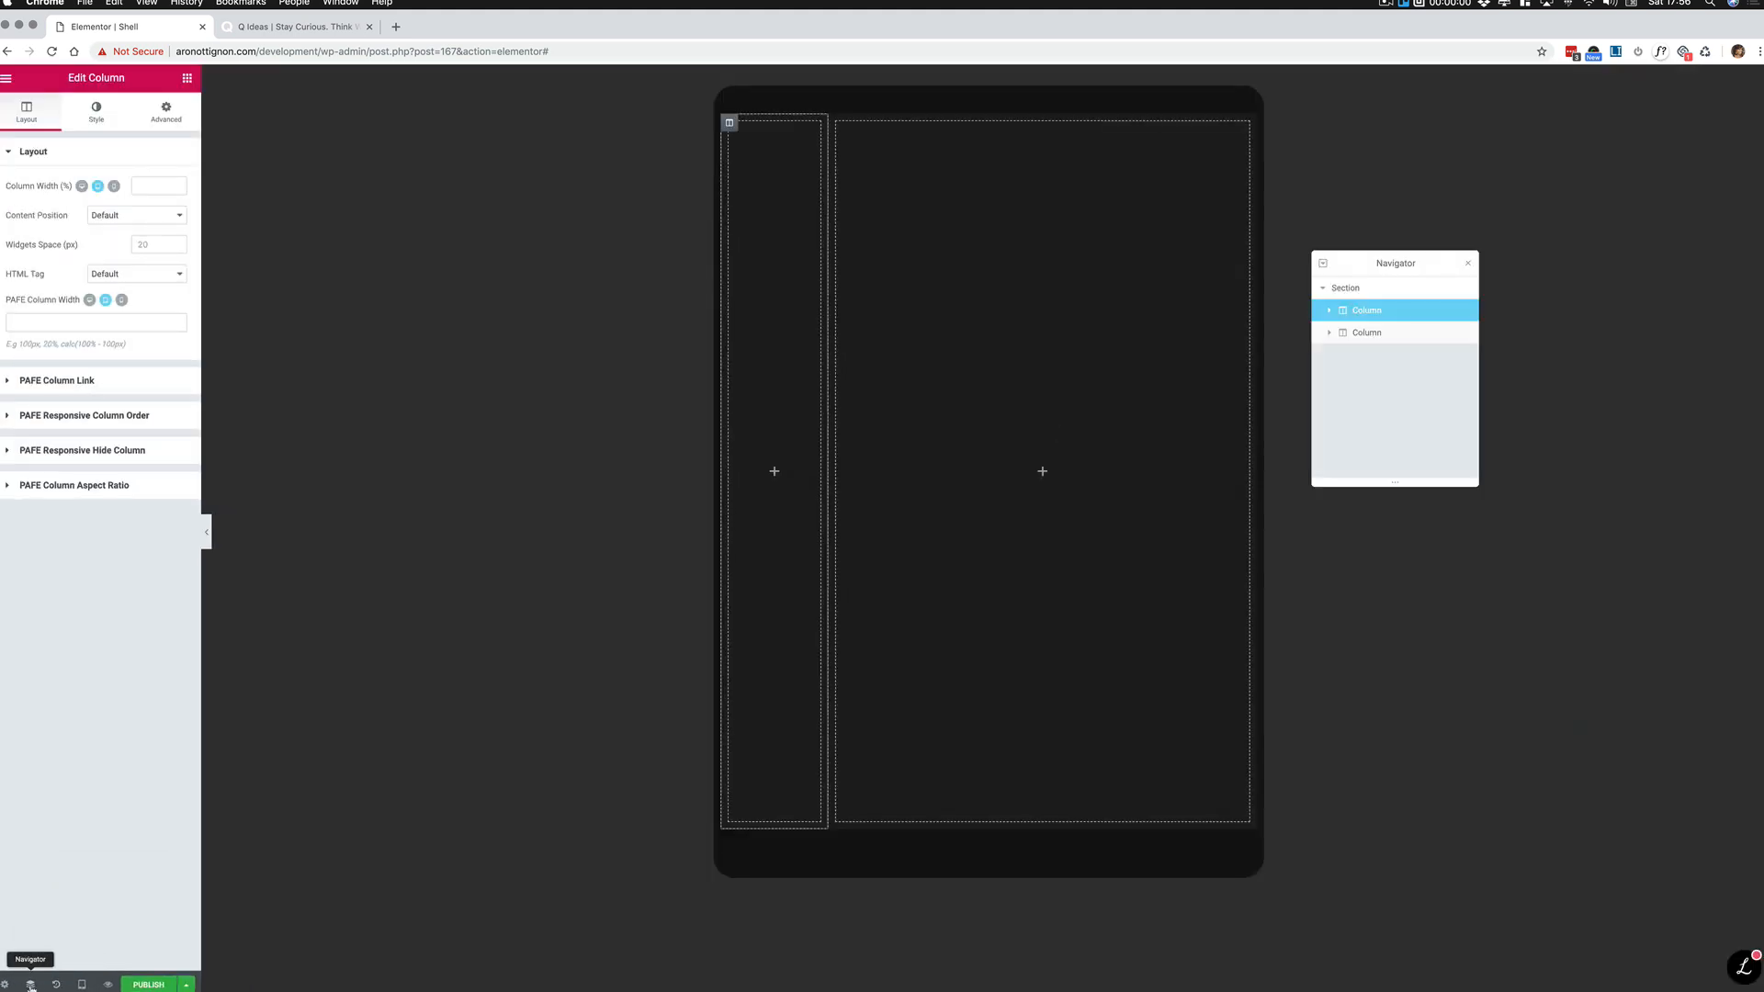
click(30, 985)
click(30, 985)
drag(1400, 269, 1412, 264)
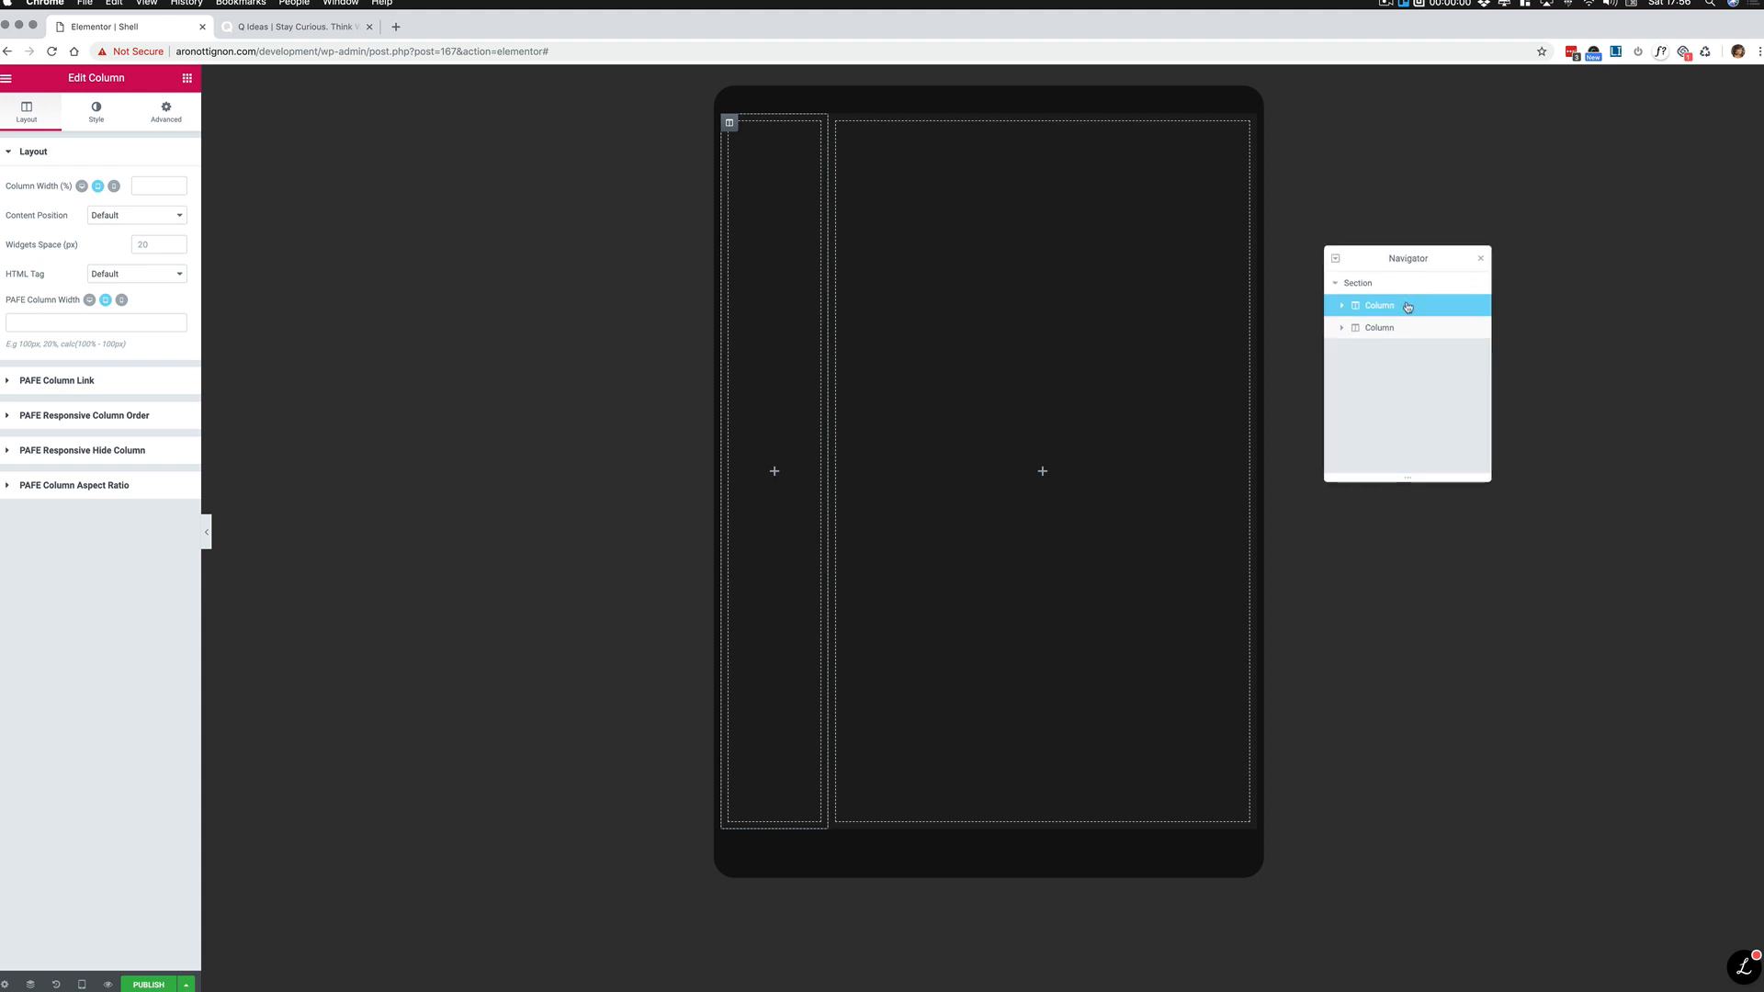
Step: Hide the narrow first column on tablet and mobile with PAFE Responsive Hide Column, and return to the desktop preview
click(142, 452)
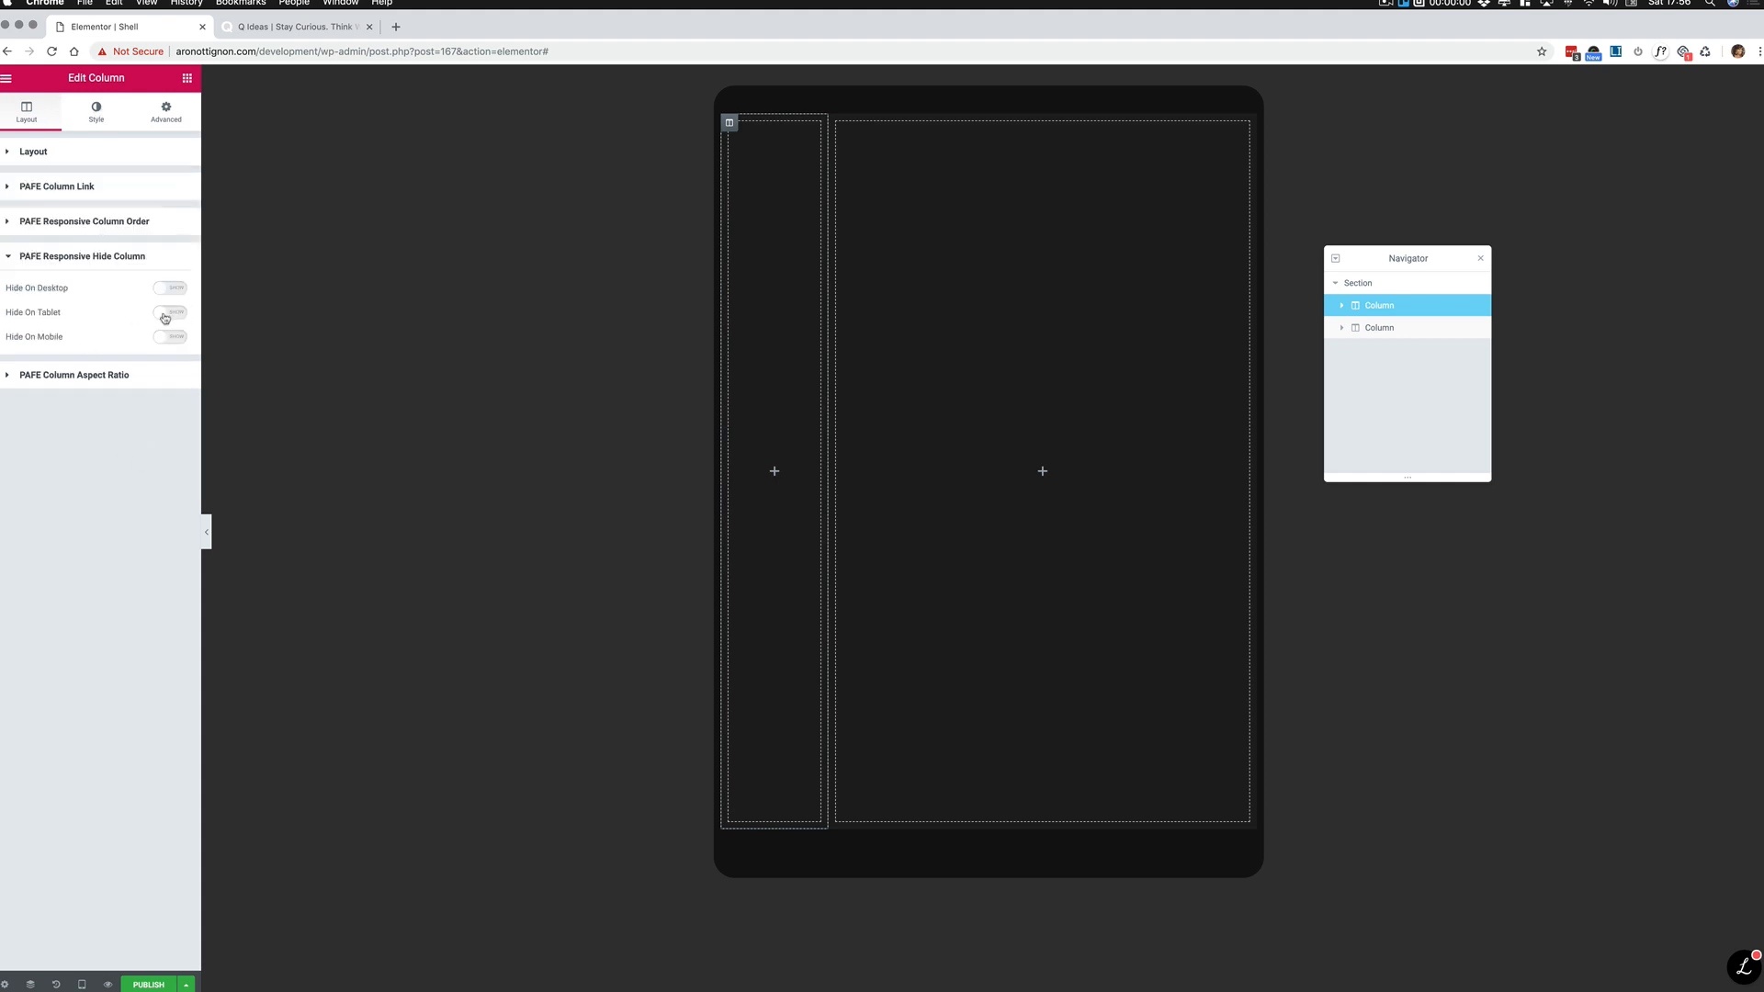
click(168, 314)
click(169, 339)
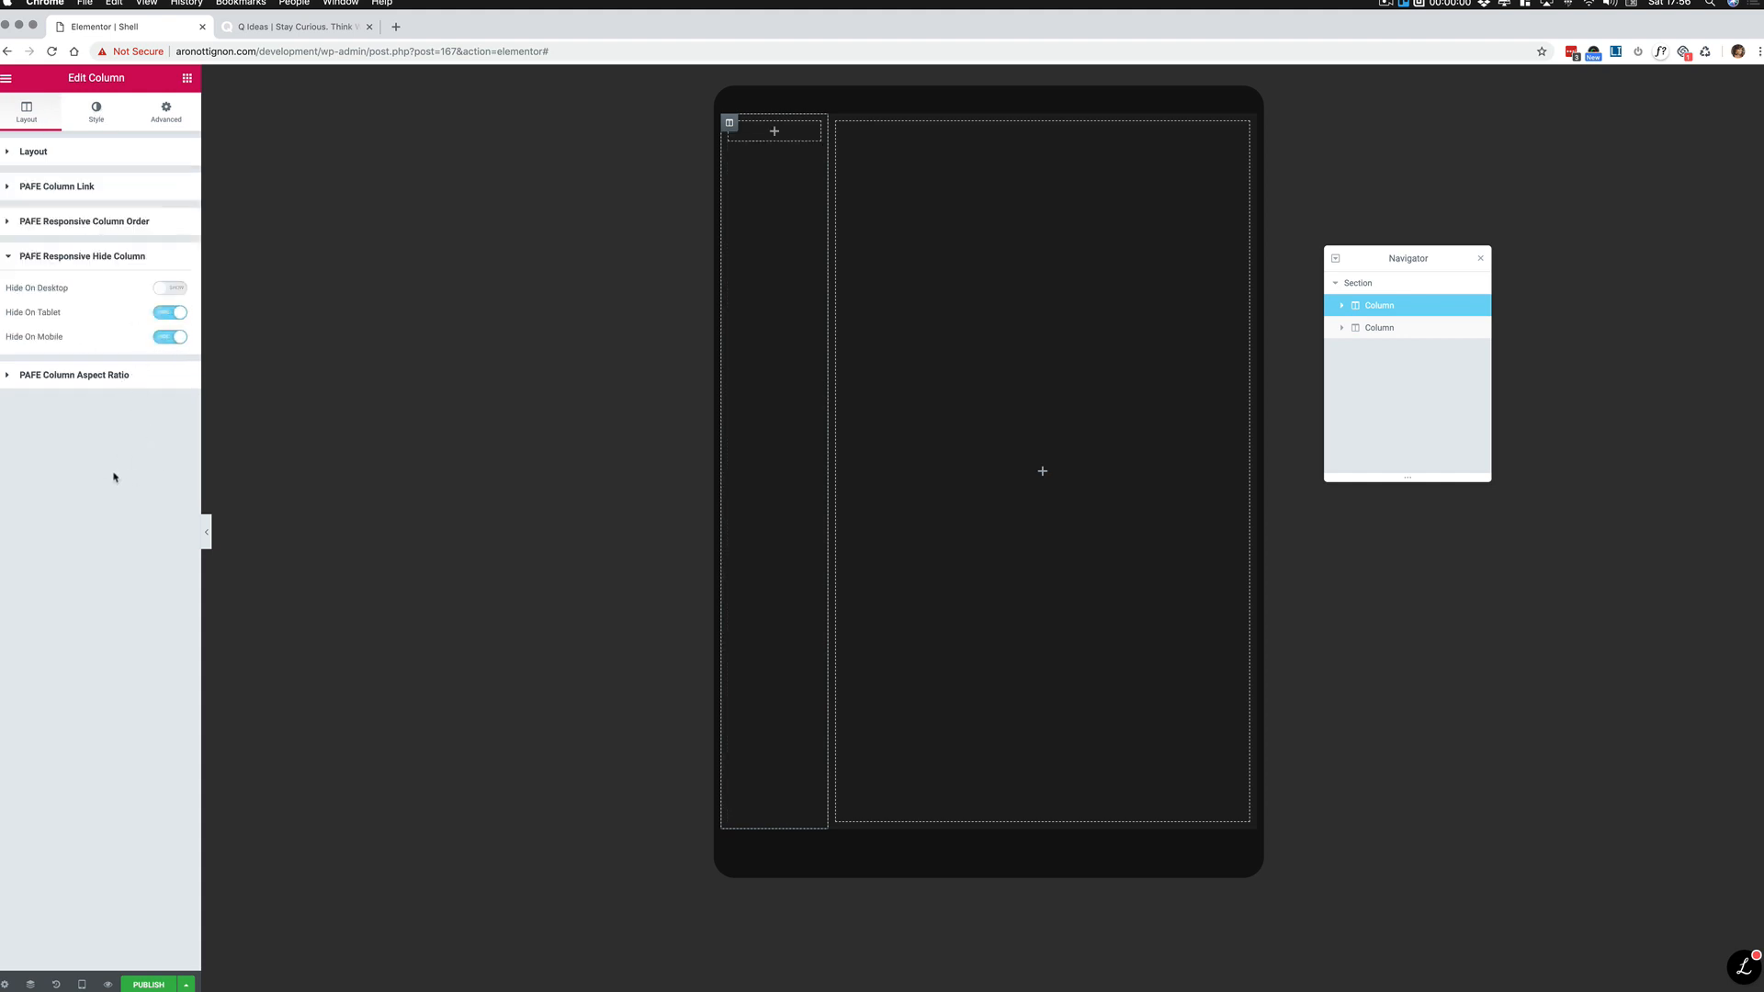
click(82, 985)
click(43, 893)
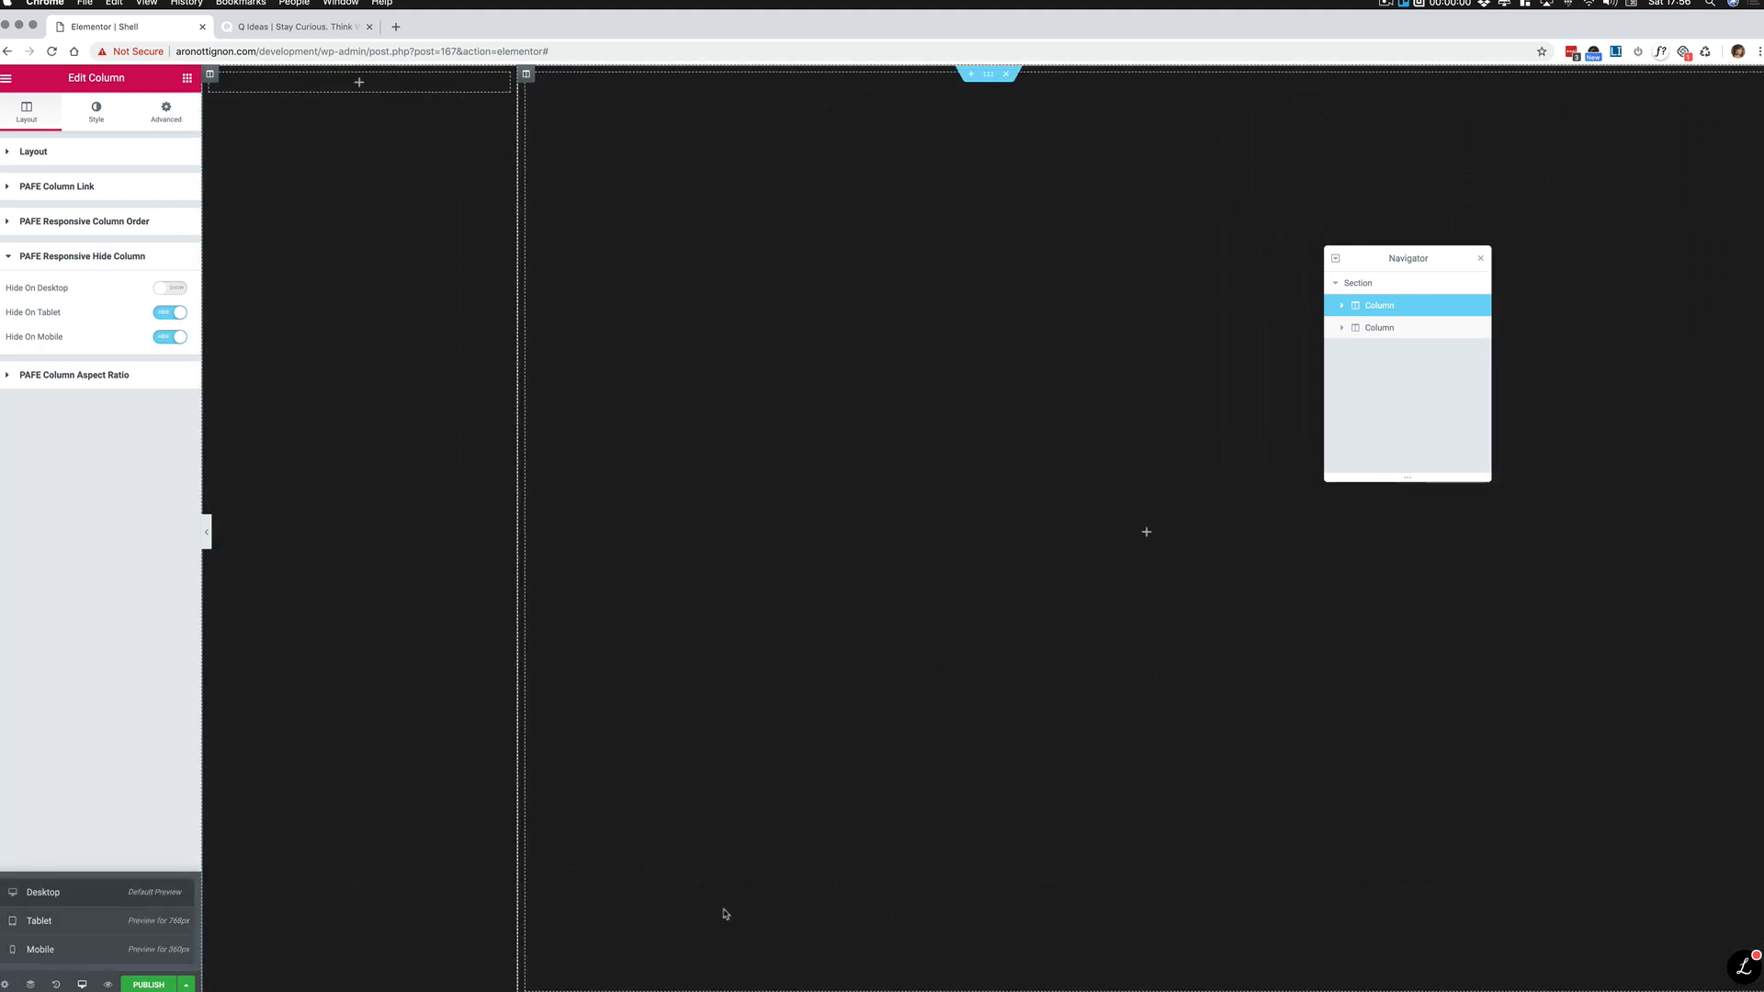
Step: Add a Heading widget to the narrow first column with the title LOGO
click(187, 77)
drag(157, 504, 375, 109)
click(76, 215)
key(super+a)
text(LOGO)
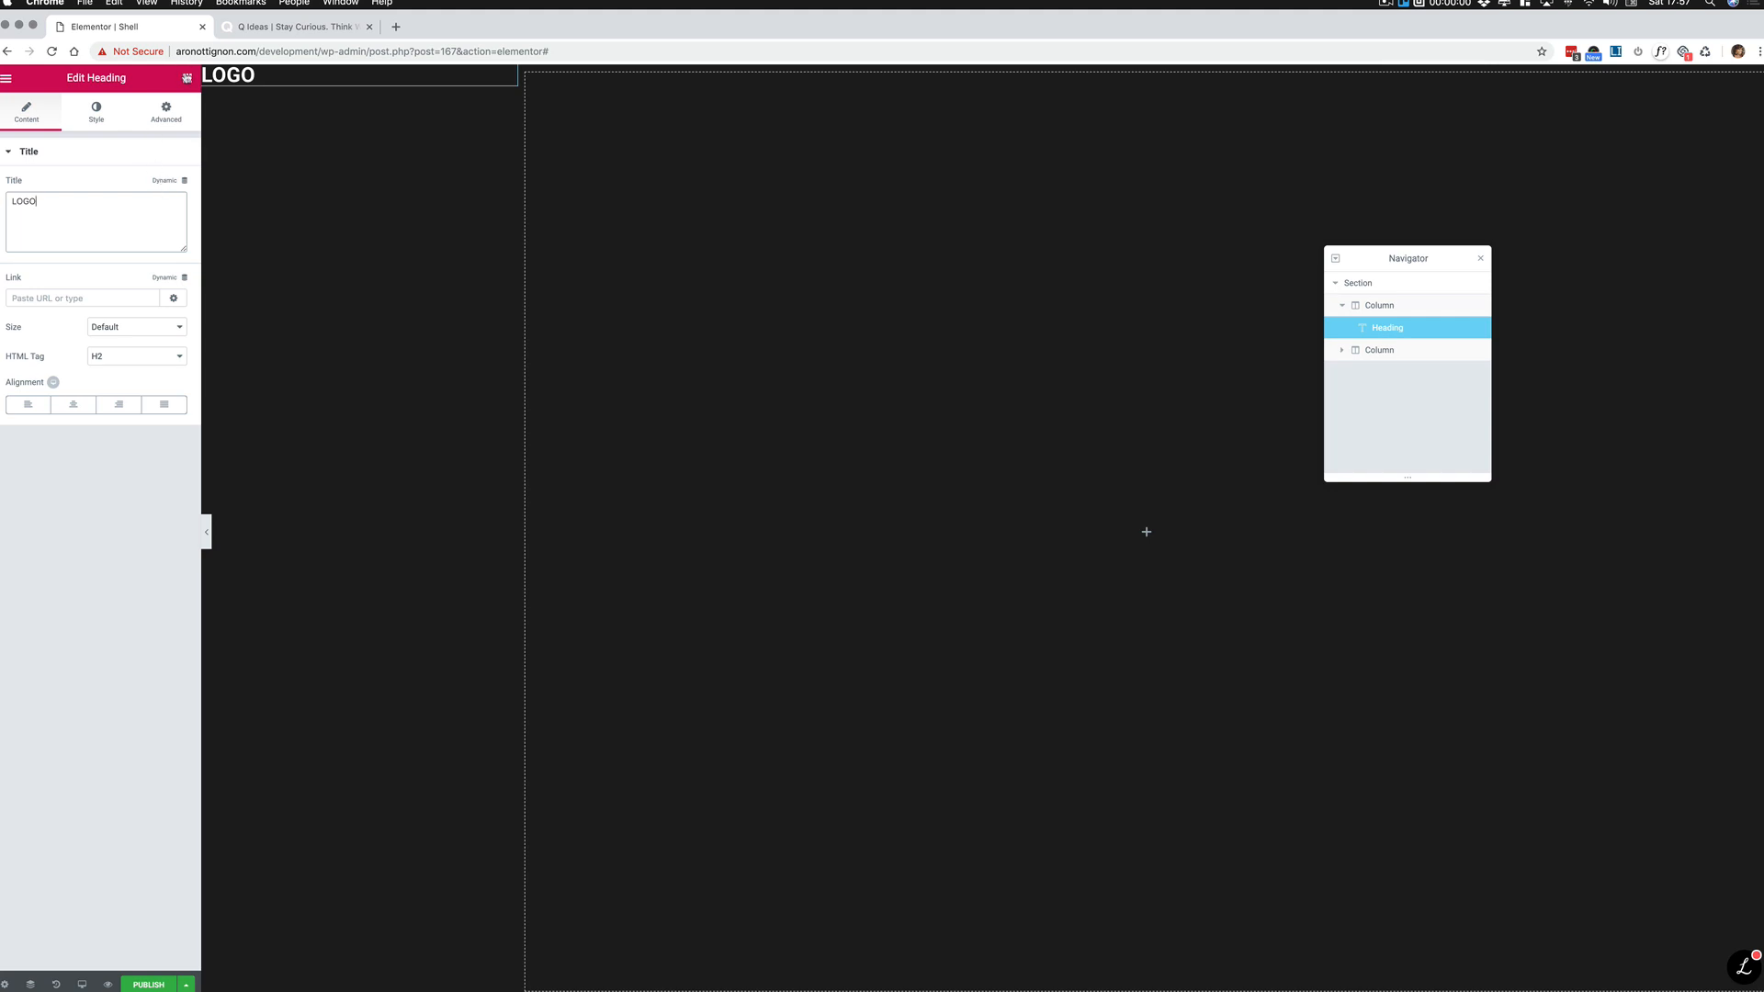
Step: Find the Nav Menu widget by searching for MENU and place it below the LOGO heading
click(186, 78)
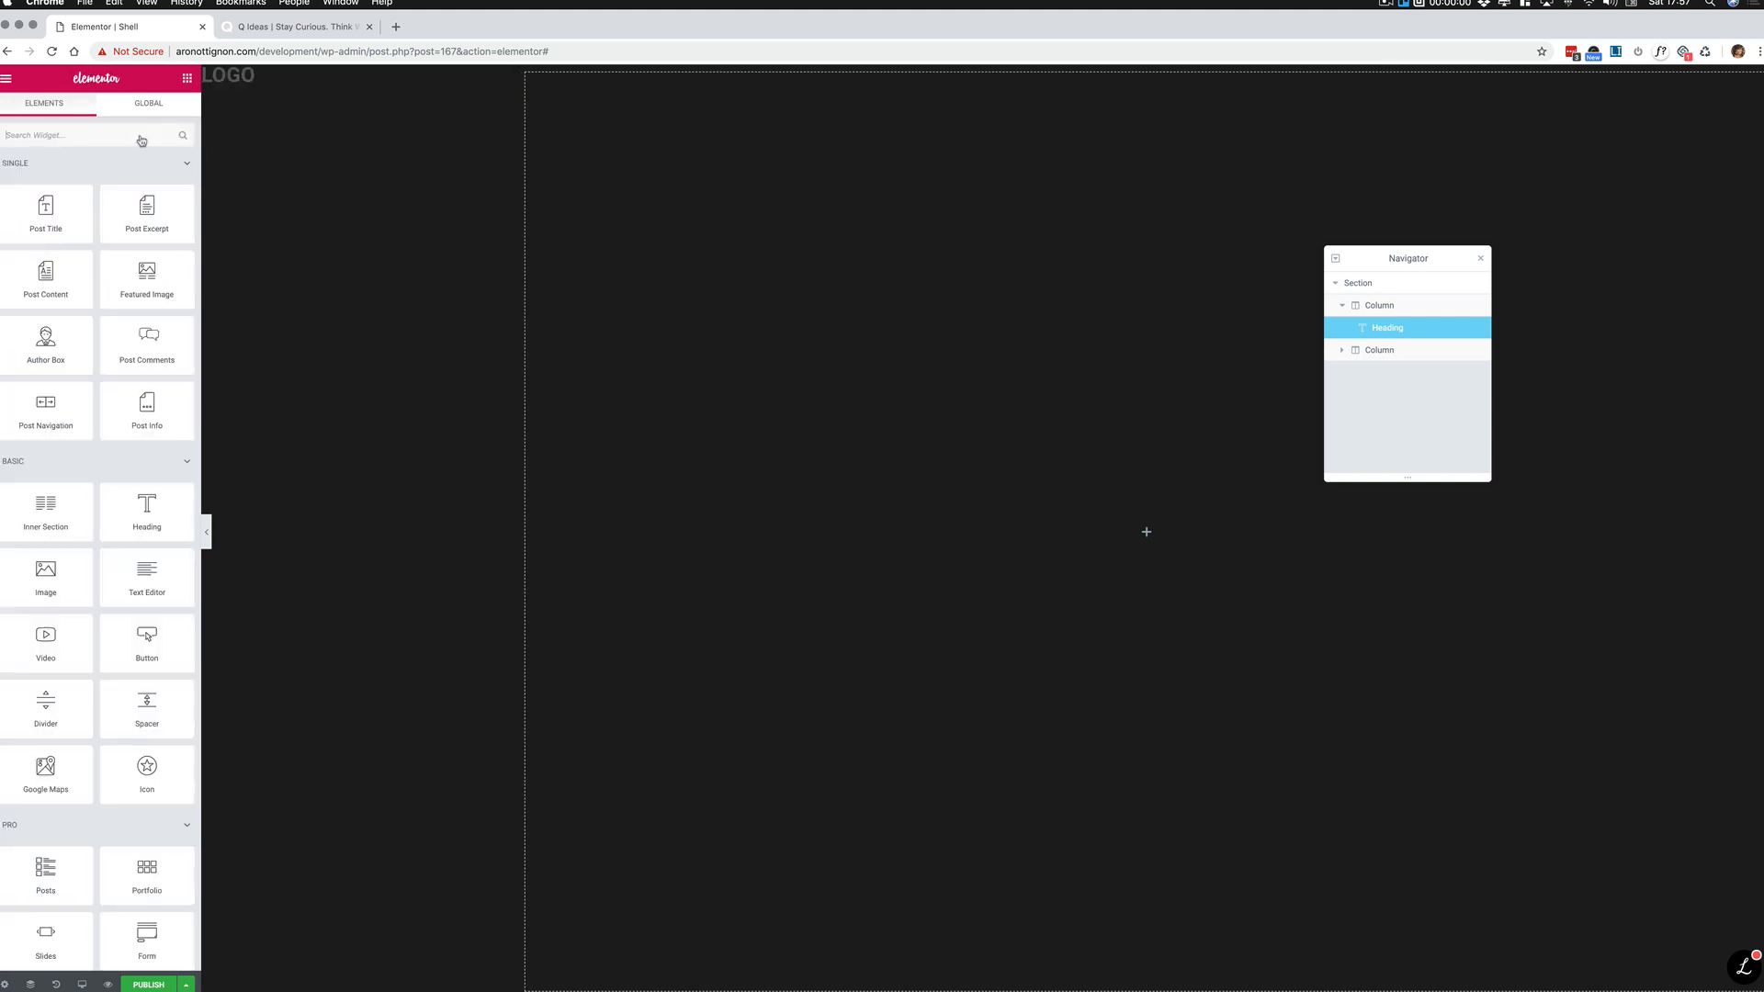
click(80, 135)
text(MENU)
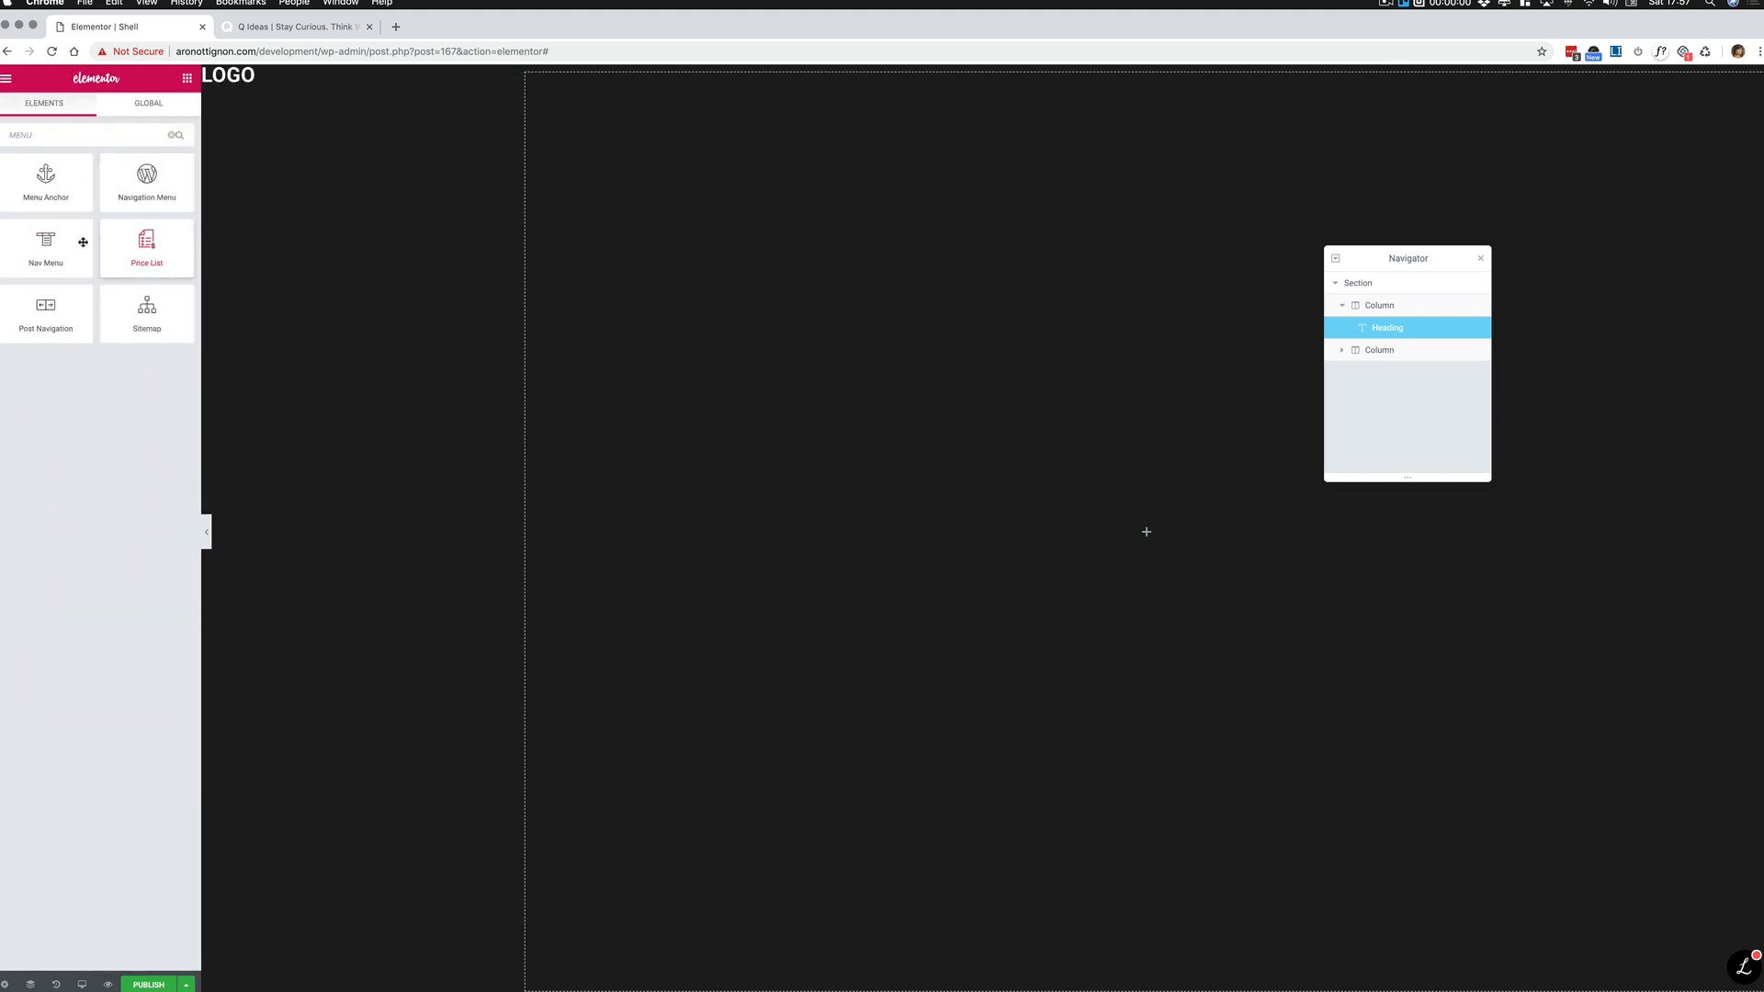
drag(79, 239, 253, 88)
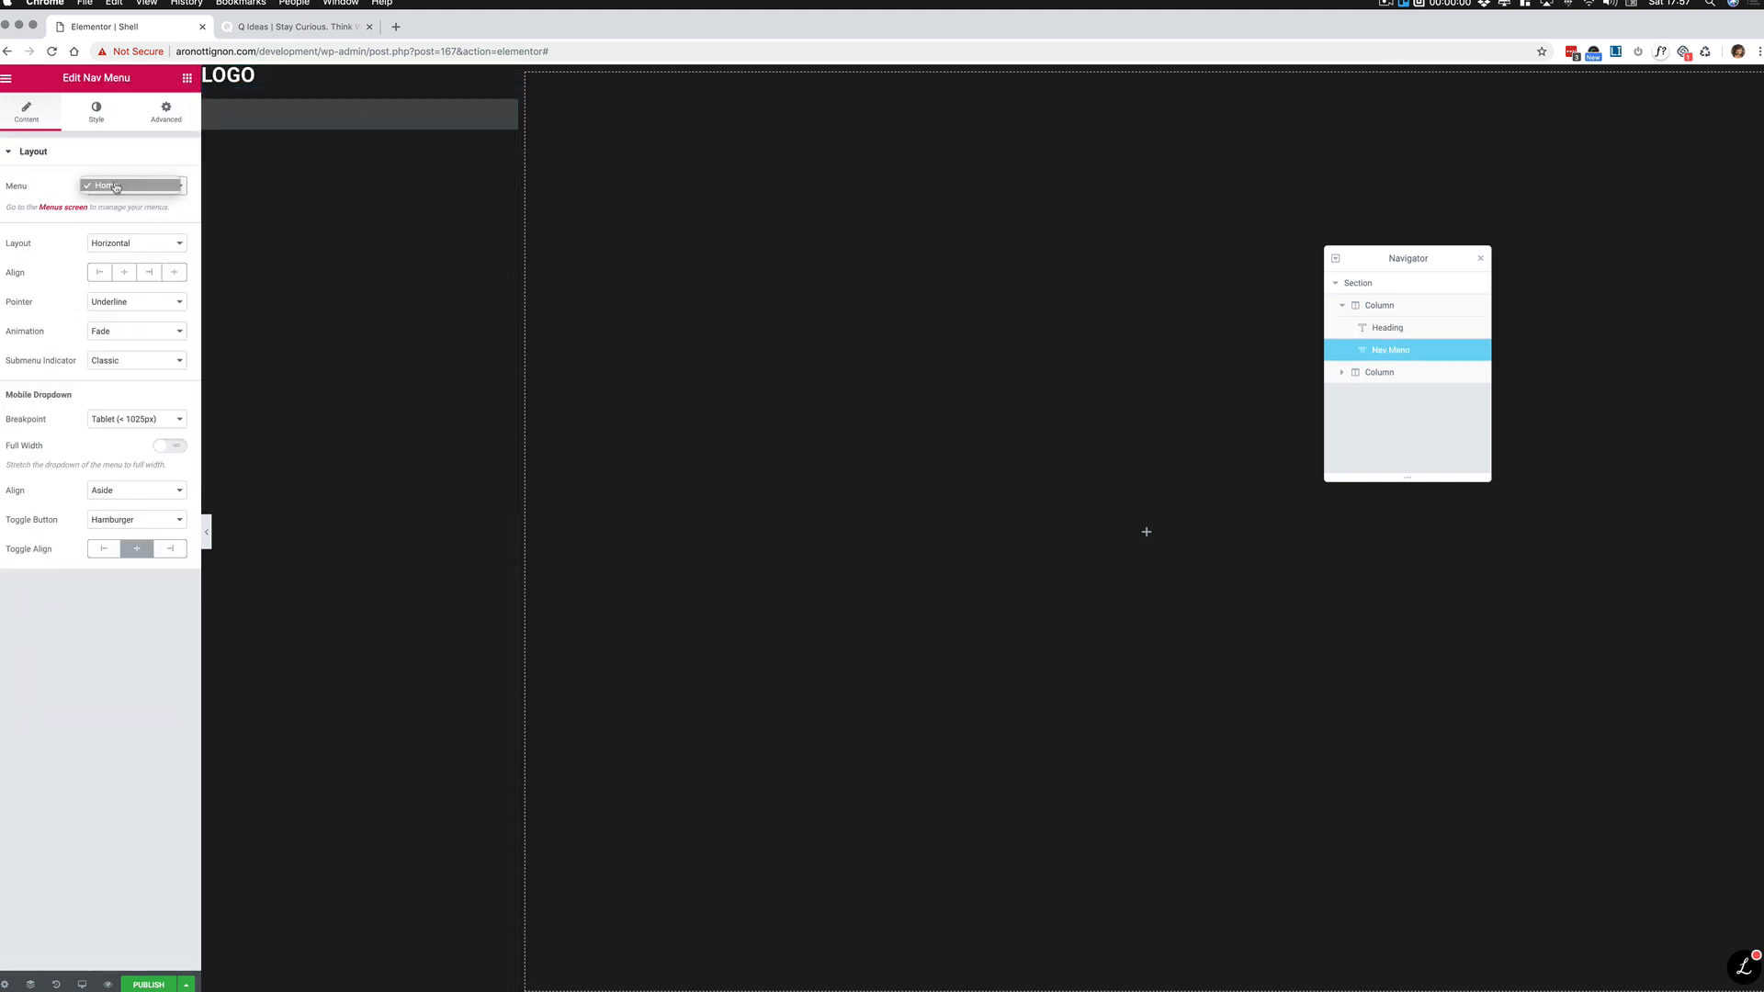
Step: Give the nav menu a Vertical layout with centred alignment and its pointer set to None
click(131, 242)
click(112, 254)
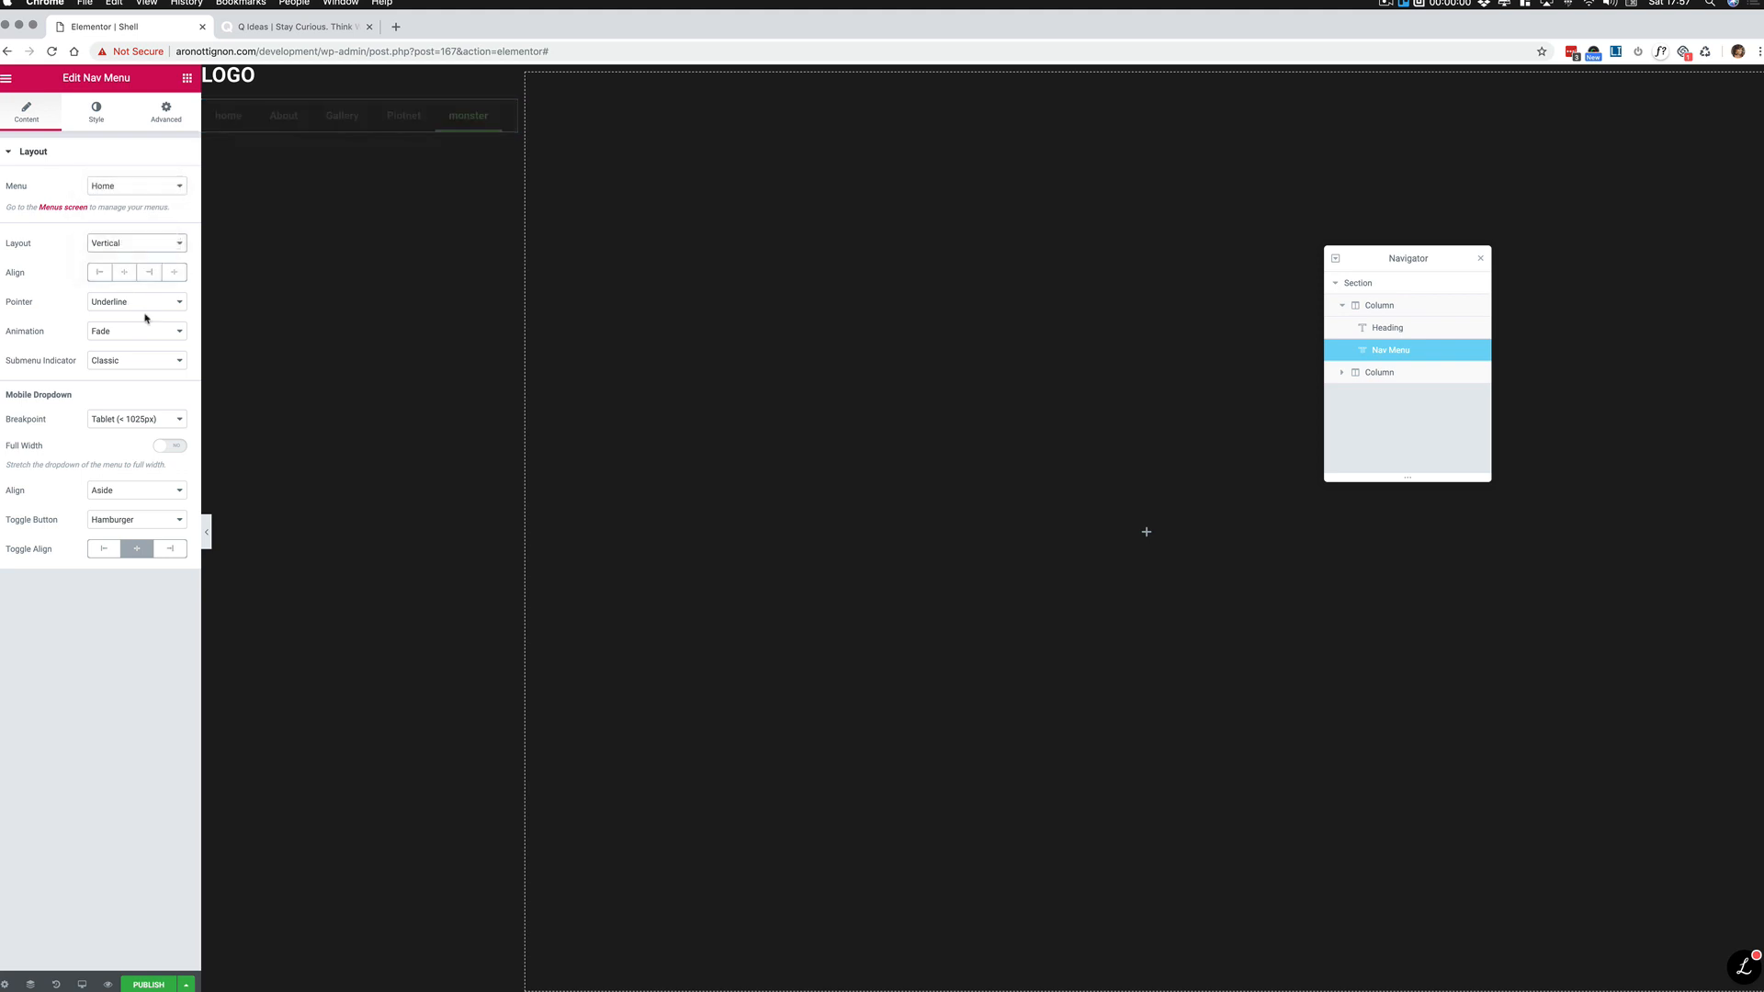
click(129, 305)
click(129, 280)
click(127, 274)
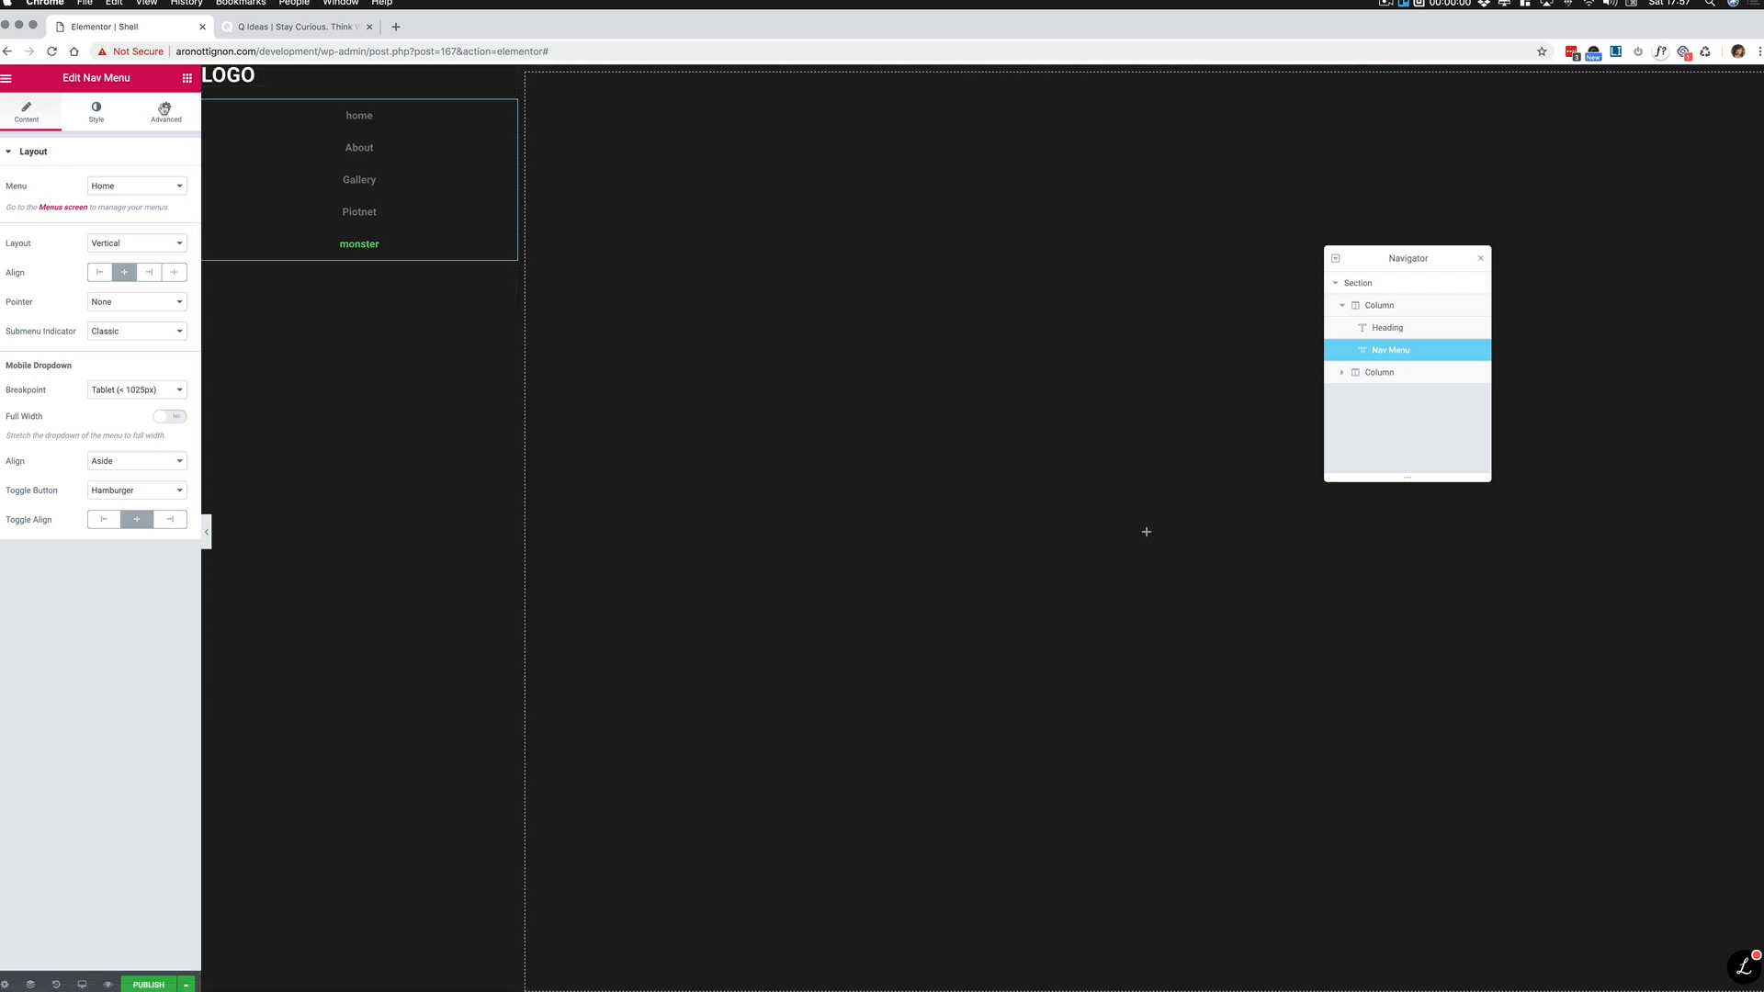
Step: Find the Button widget by searching for BUTTON and place it below the nav menu
click(186, 78)
click(63, 138)
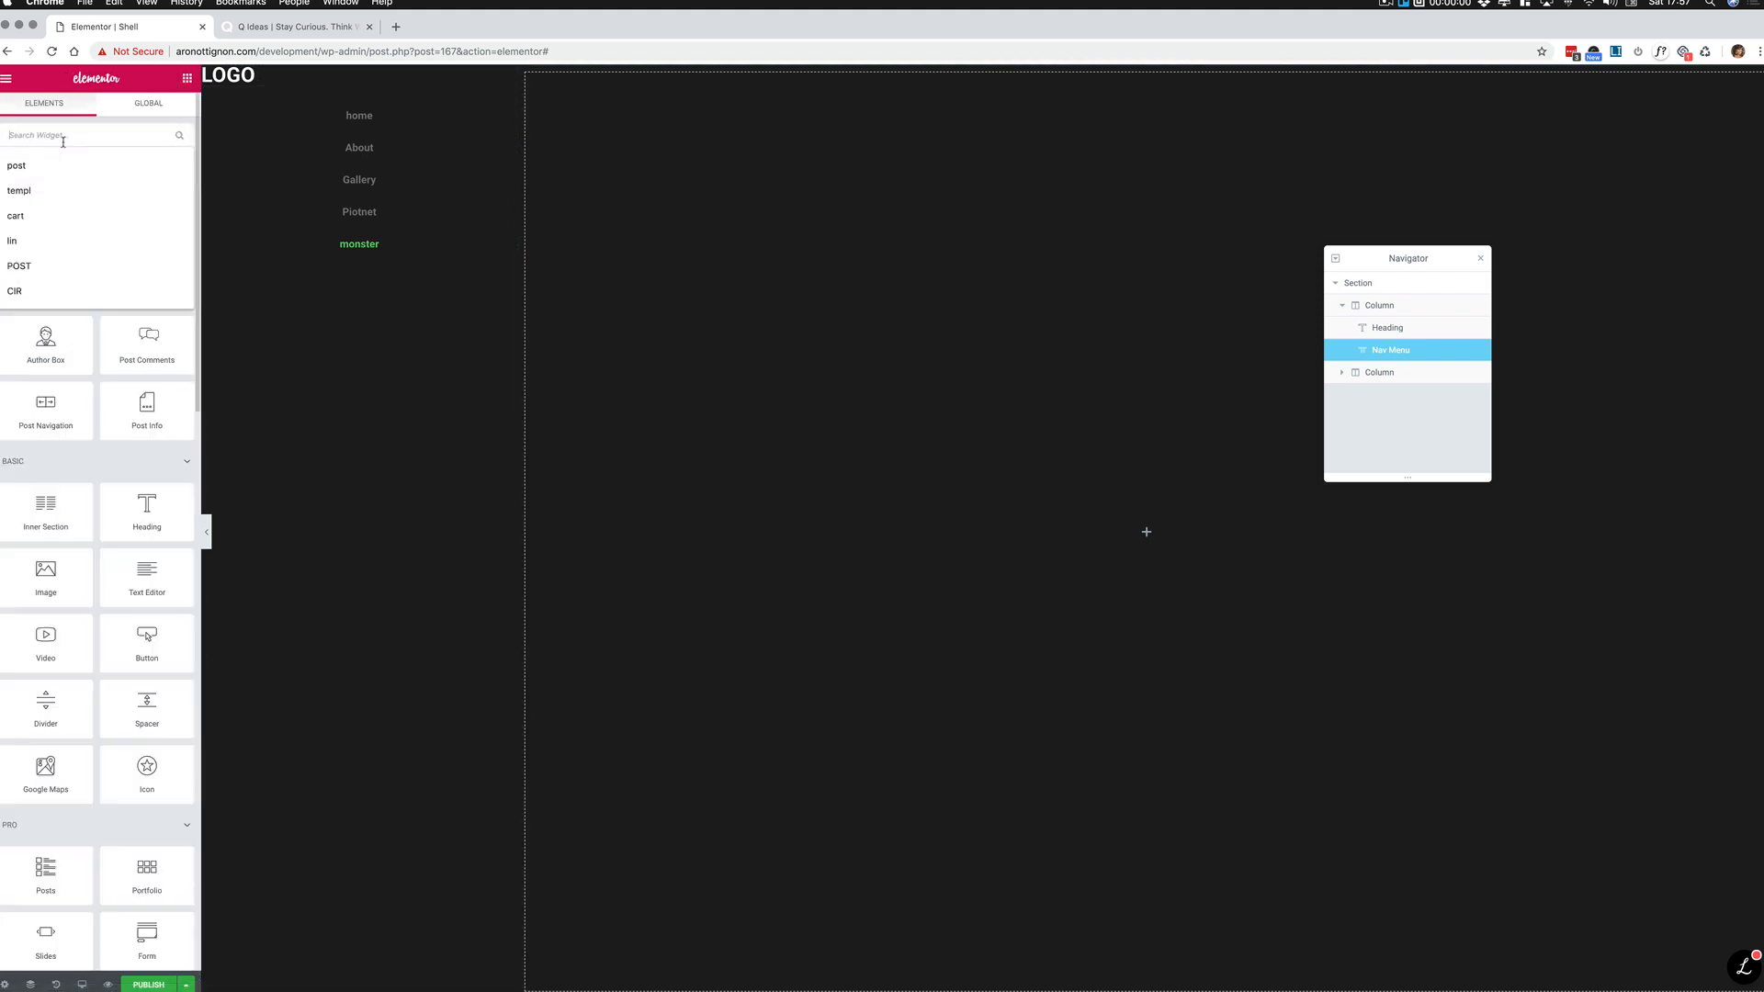
text(BUTTON)
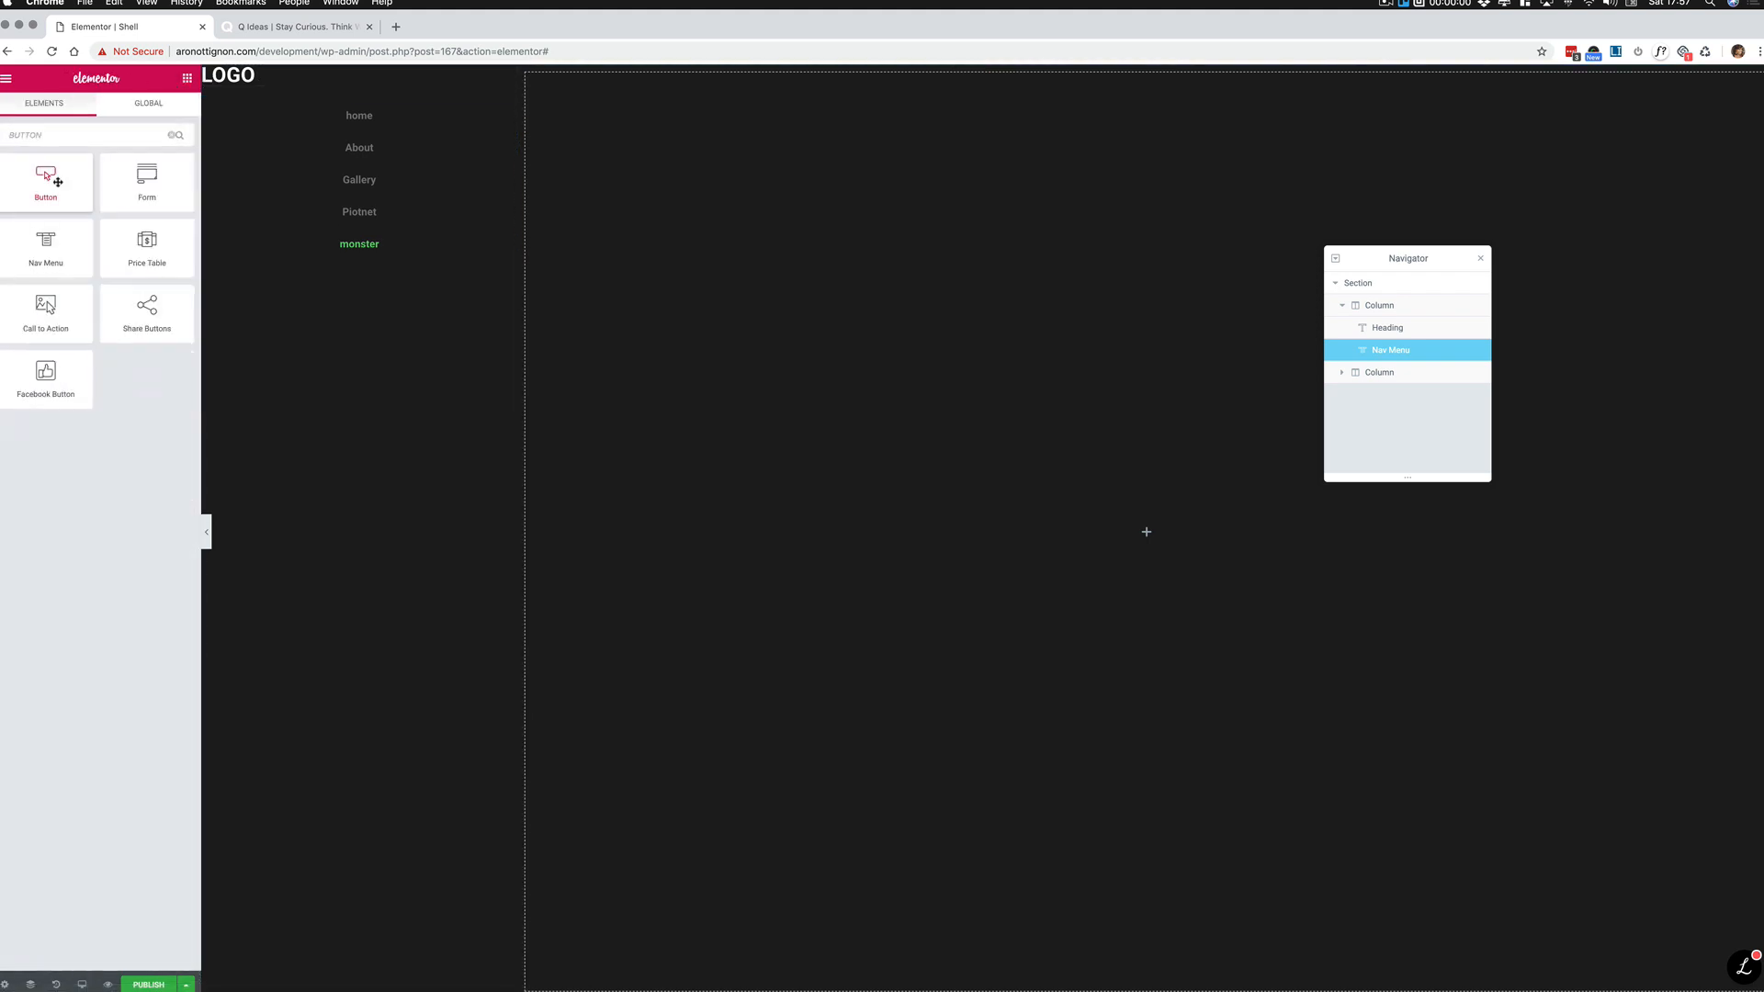
drag(53, 178, 345, 268)
Step: Find the Login widget by searching for FORM and place it below the button
click(187, 79)
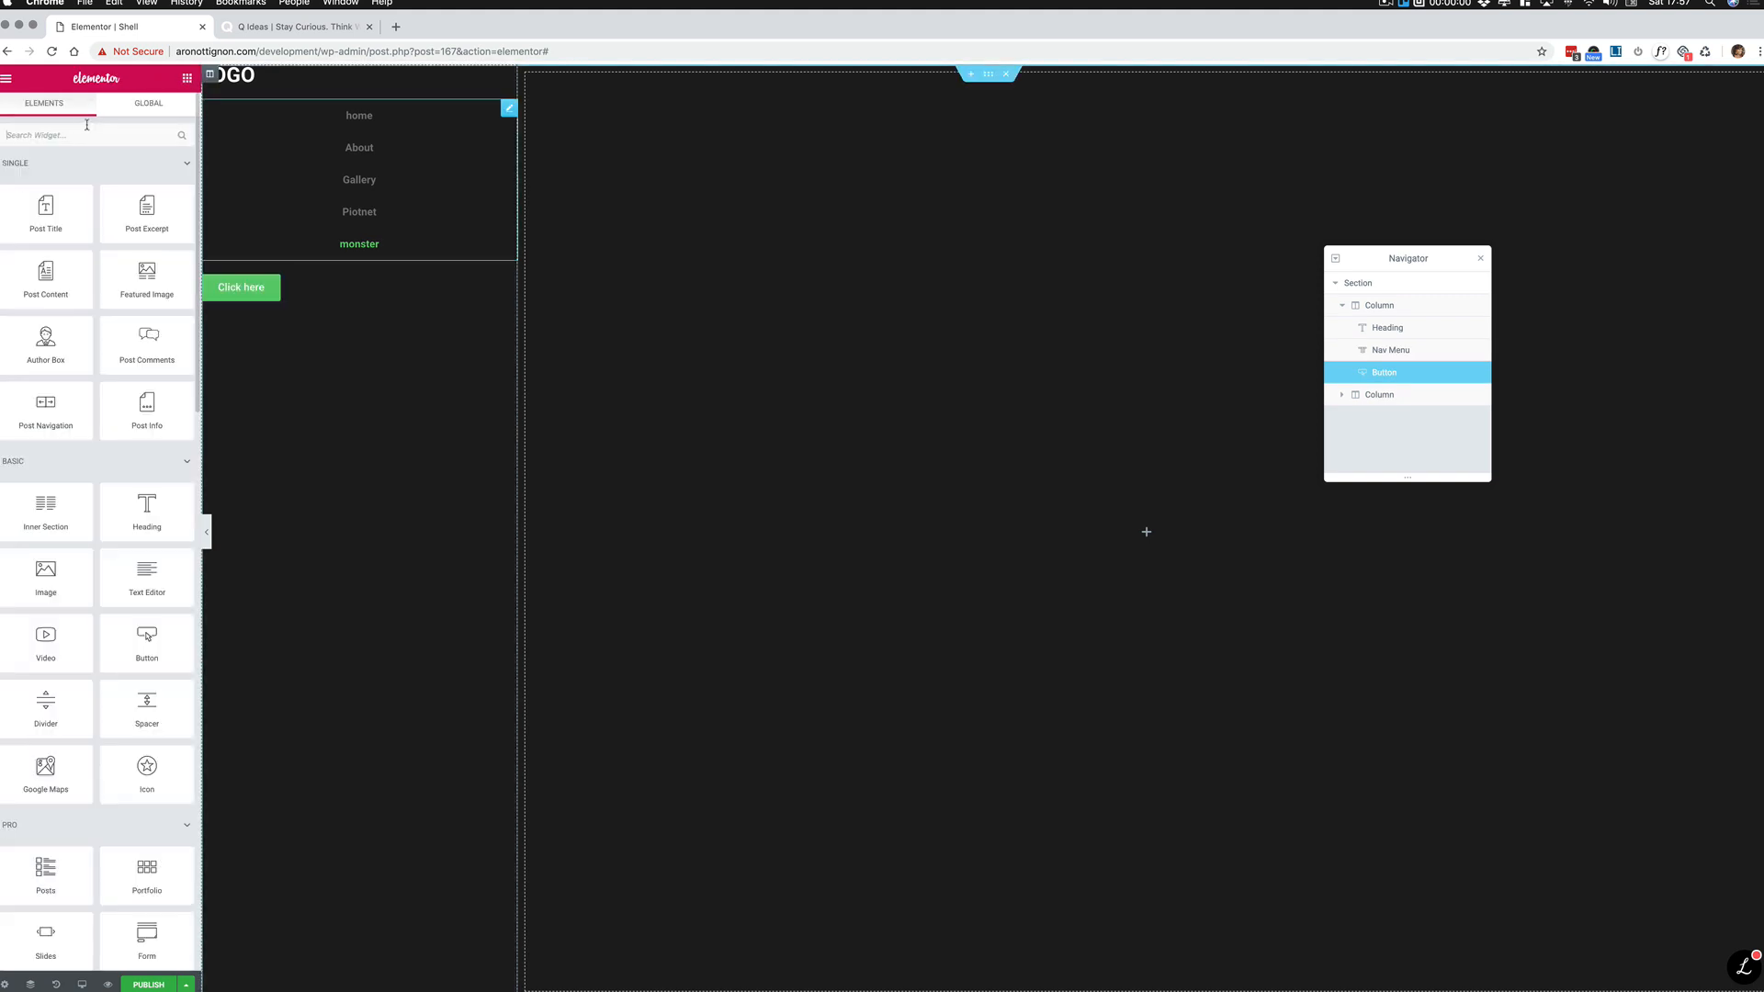
click(64, 135)
text(FORM)
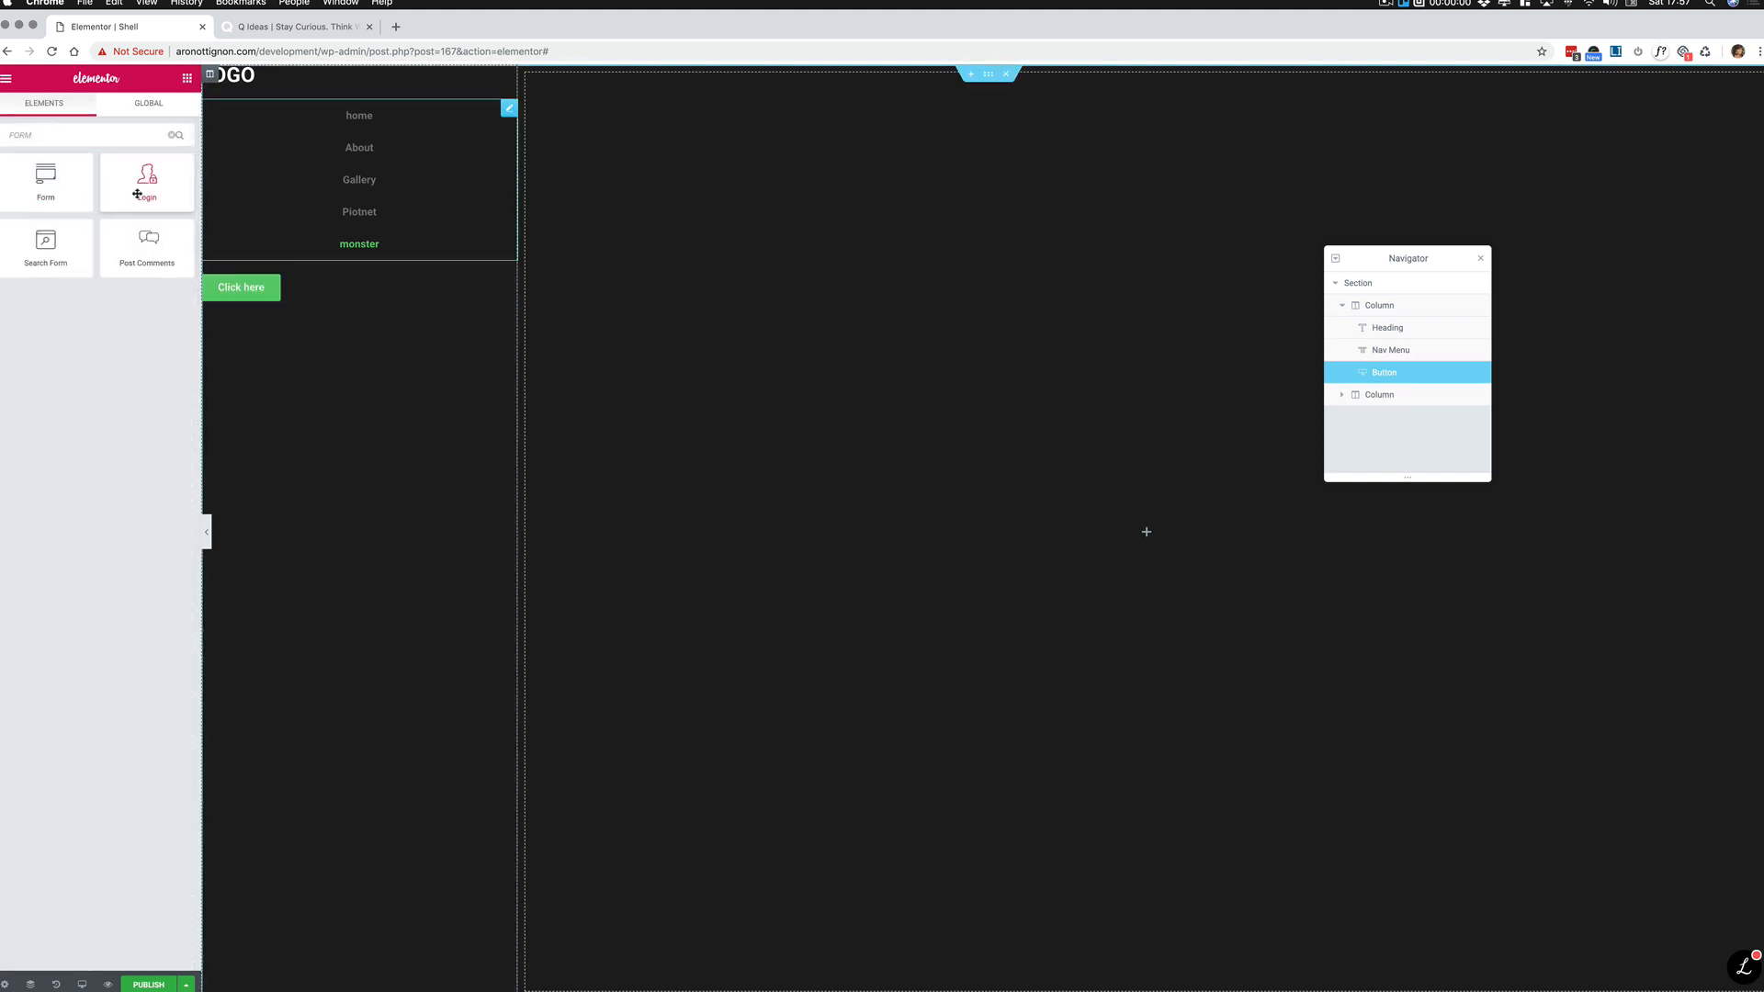
drag(147, 179, 277, 303)
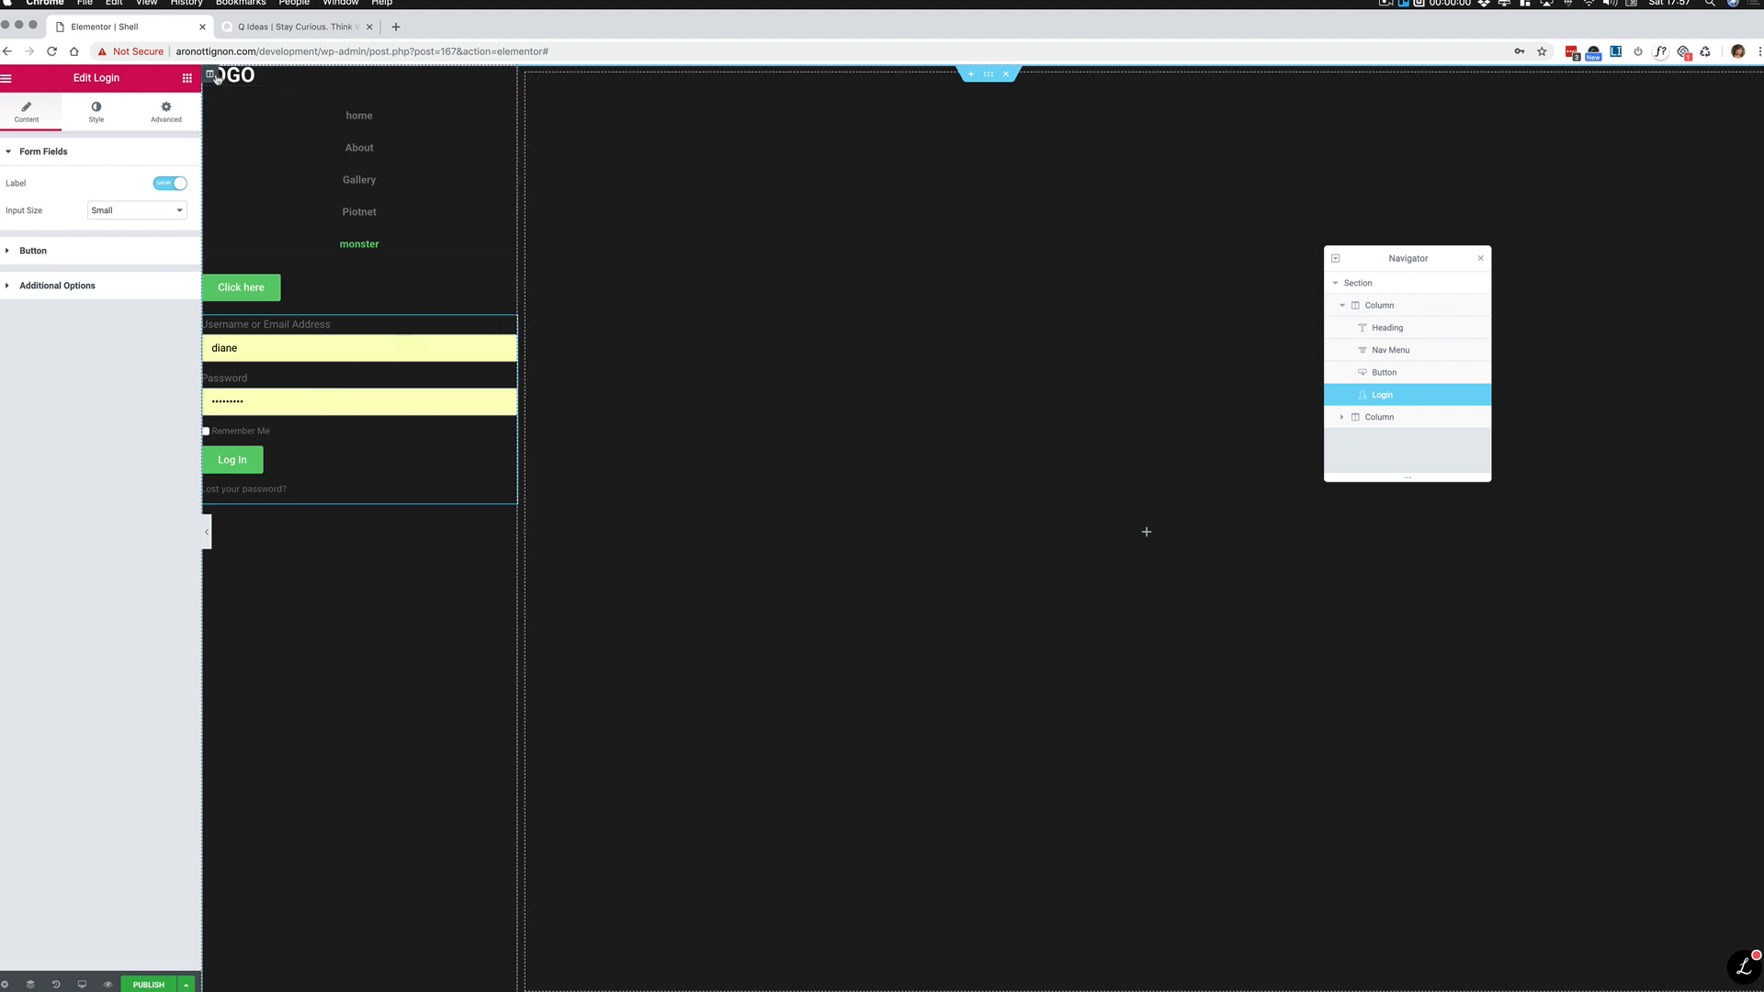
Step: Set the menu column's padding to 30 on all four sides
click(210, 74)
click(166, 112)
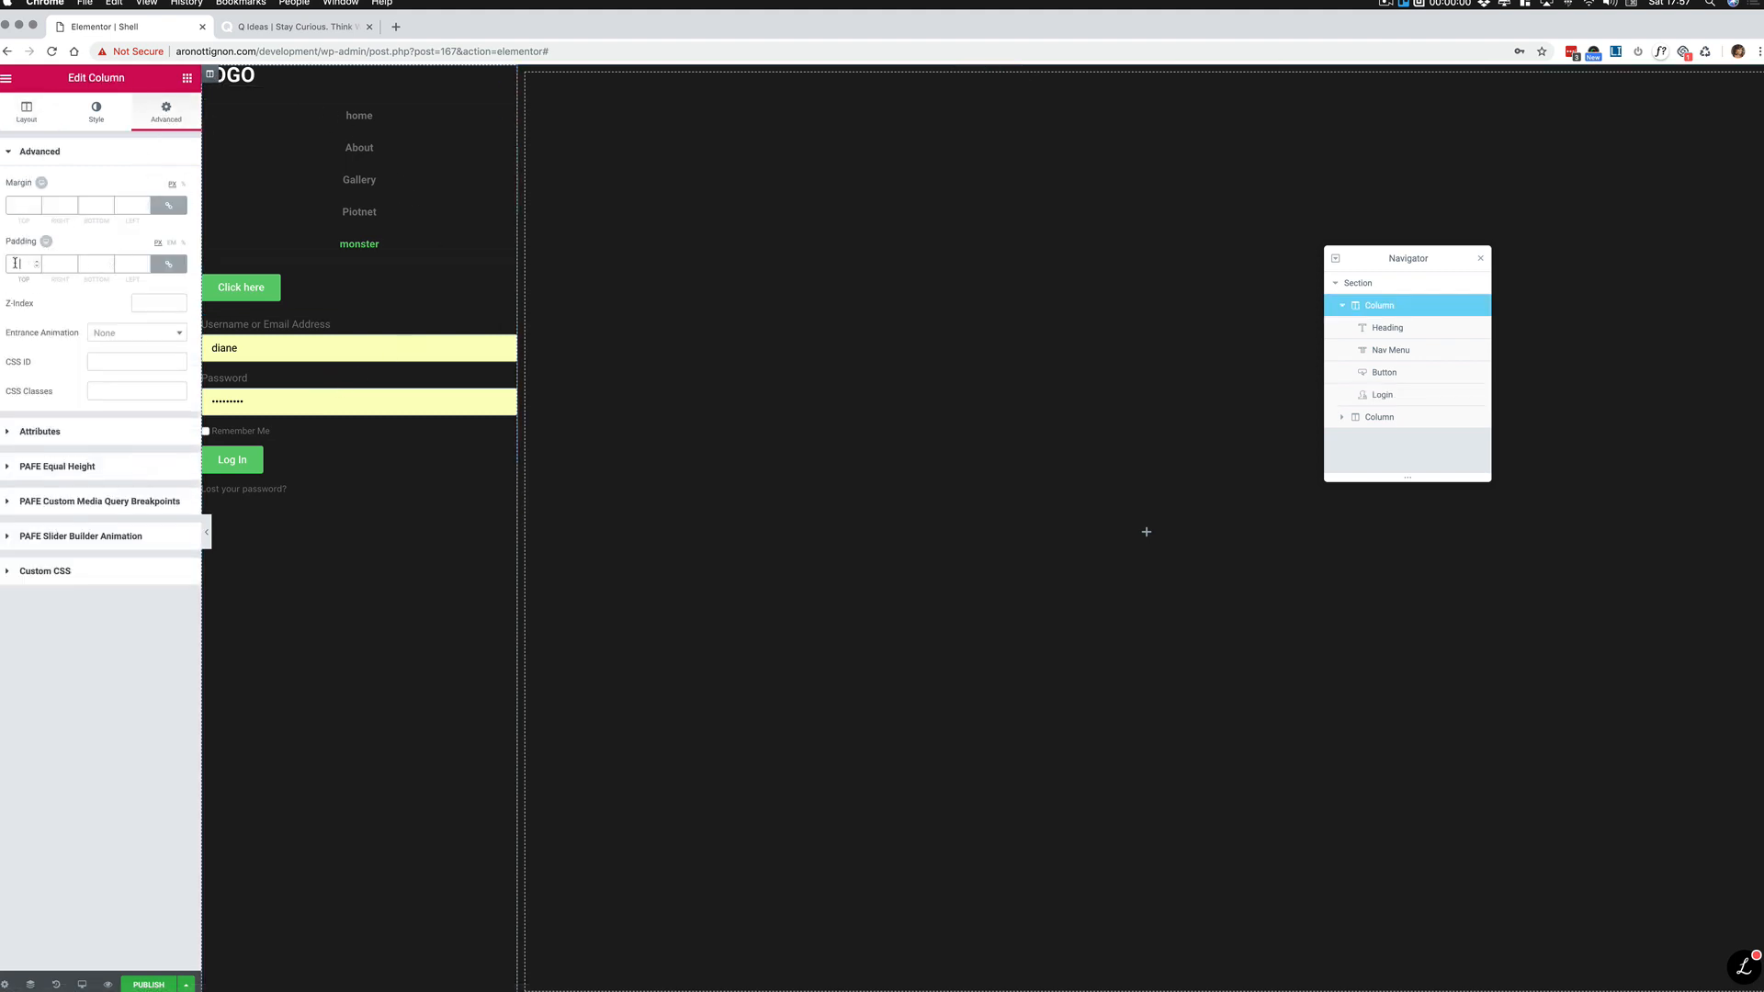
text(30)
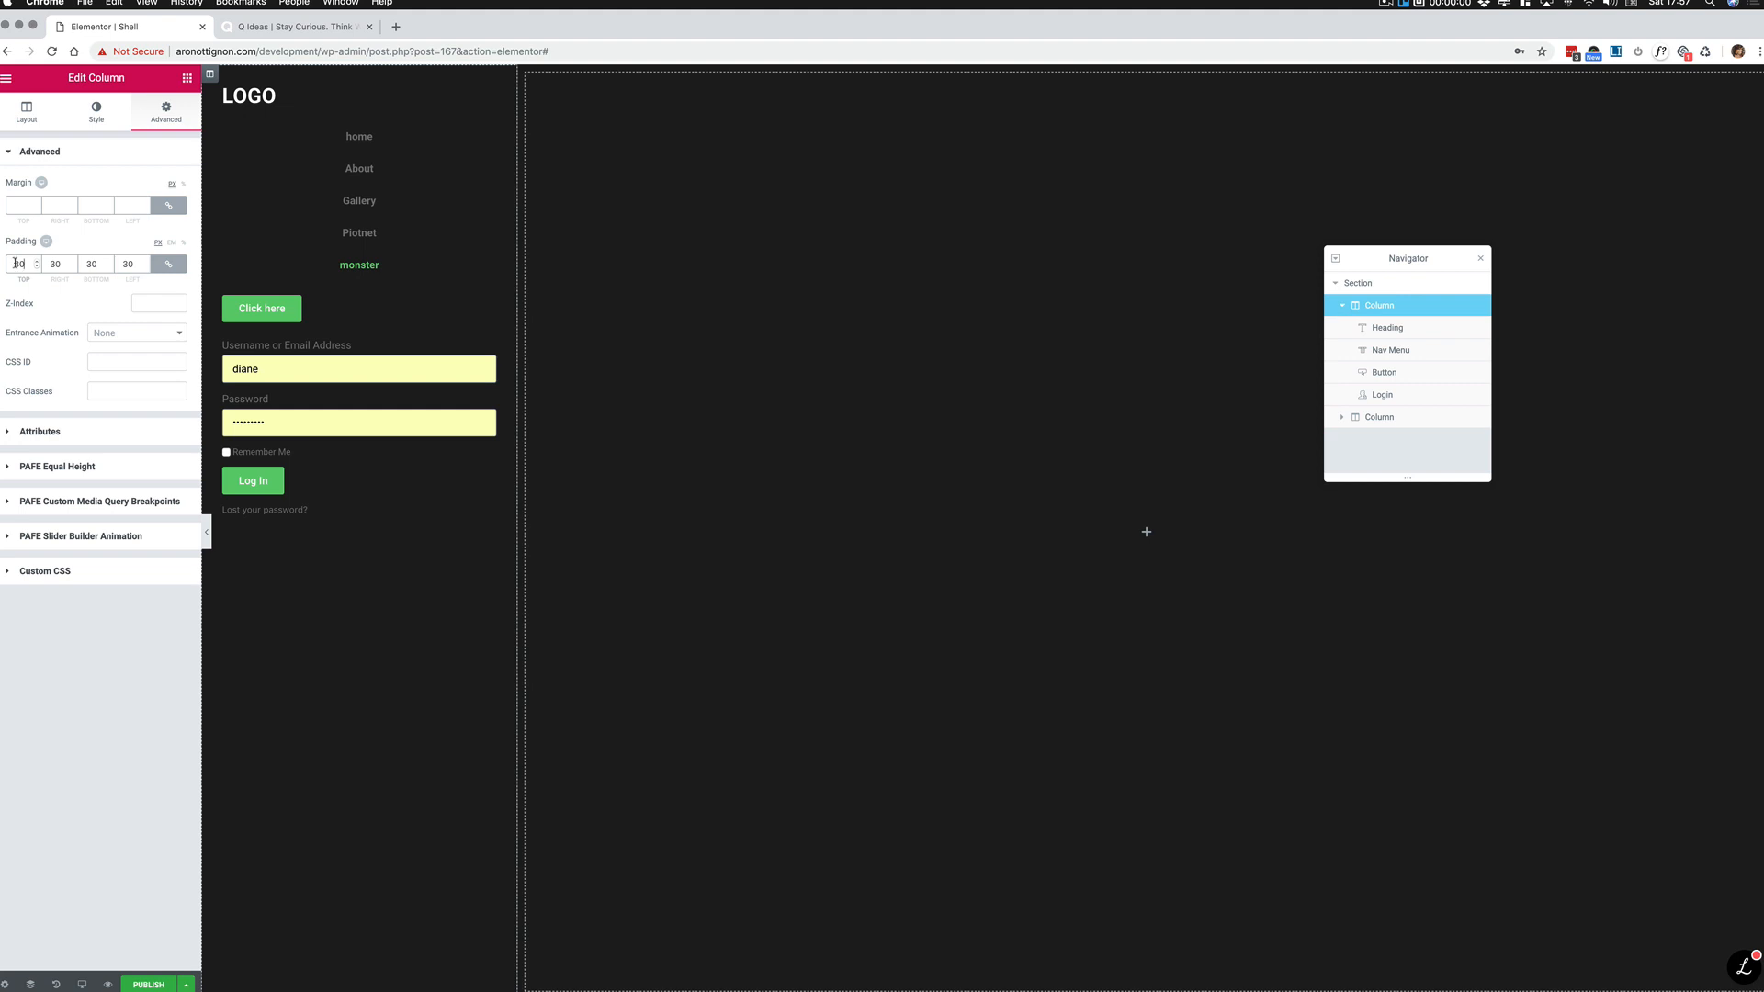
Step: Set the menu column's typography text alignment to left, and left-align the nav menu as well
click(99, 115)
click(82, 425)
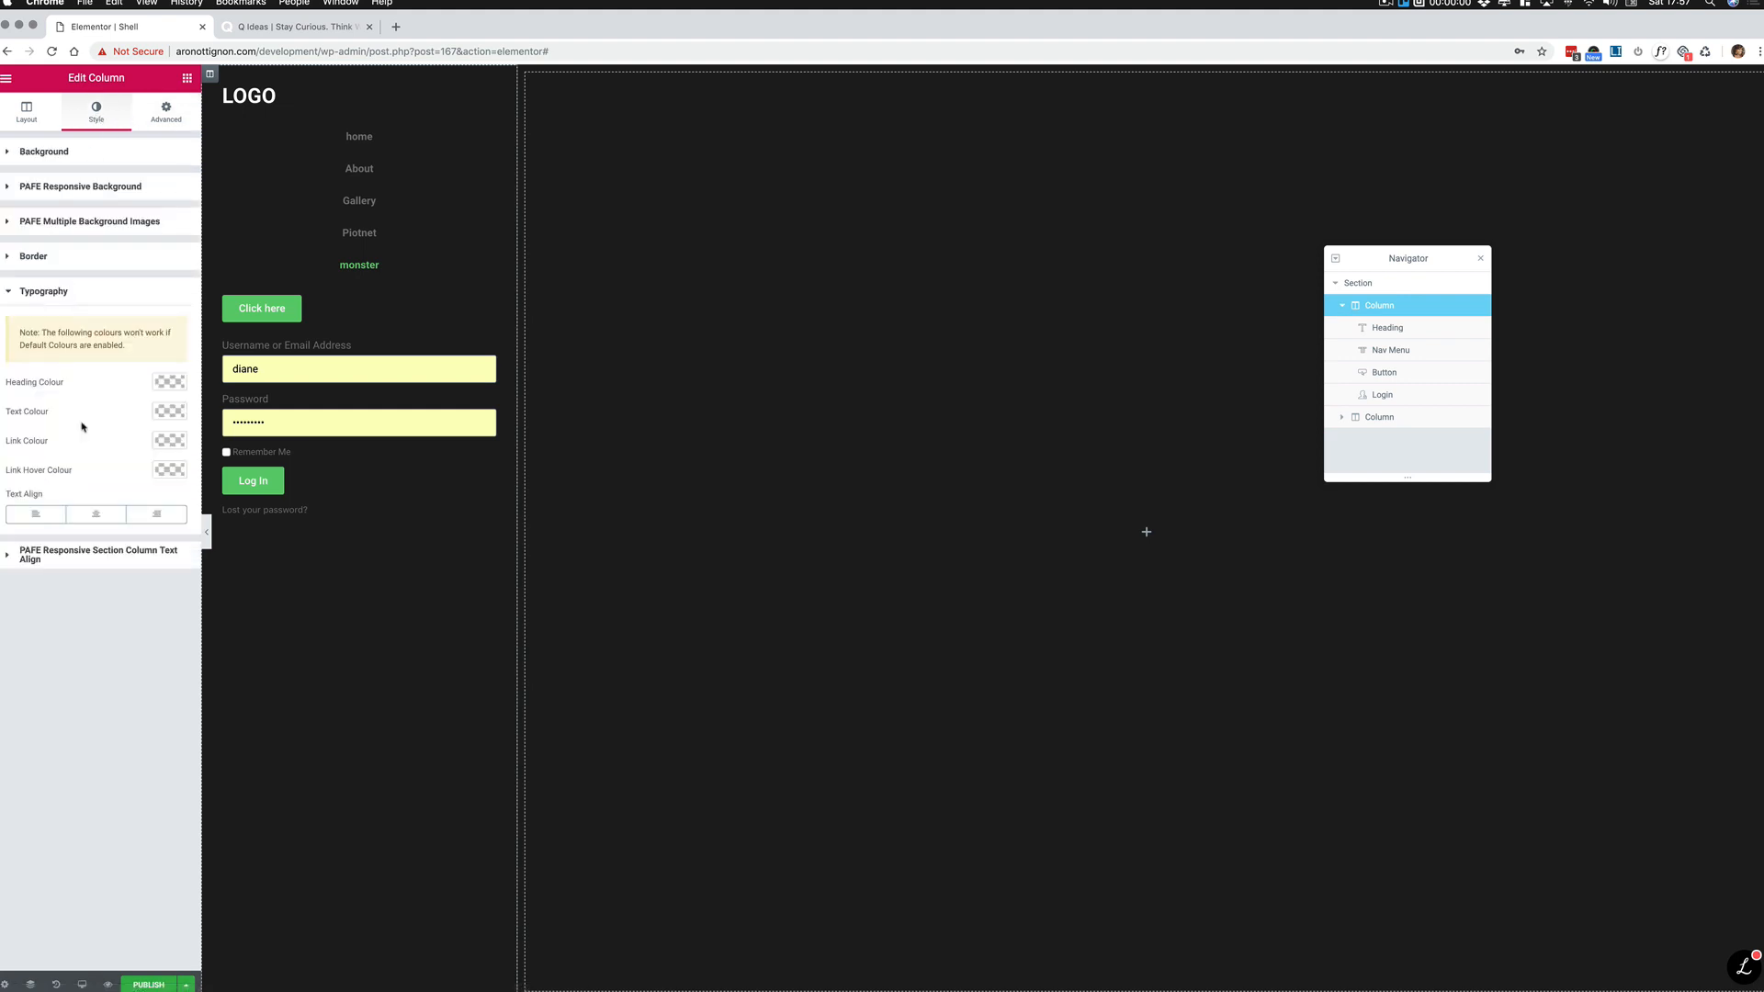
click(96, 517)
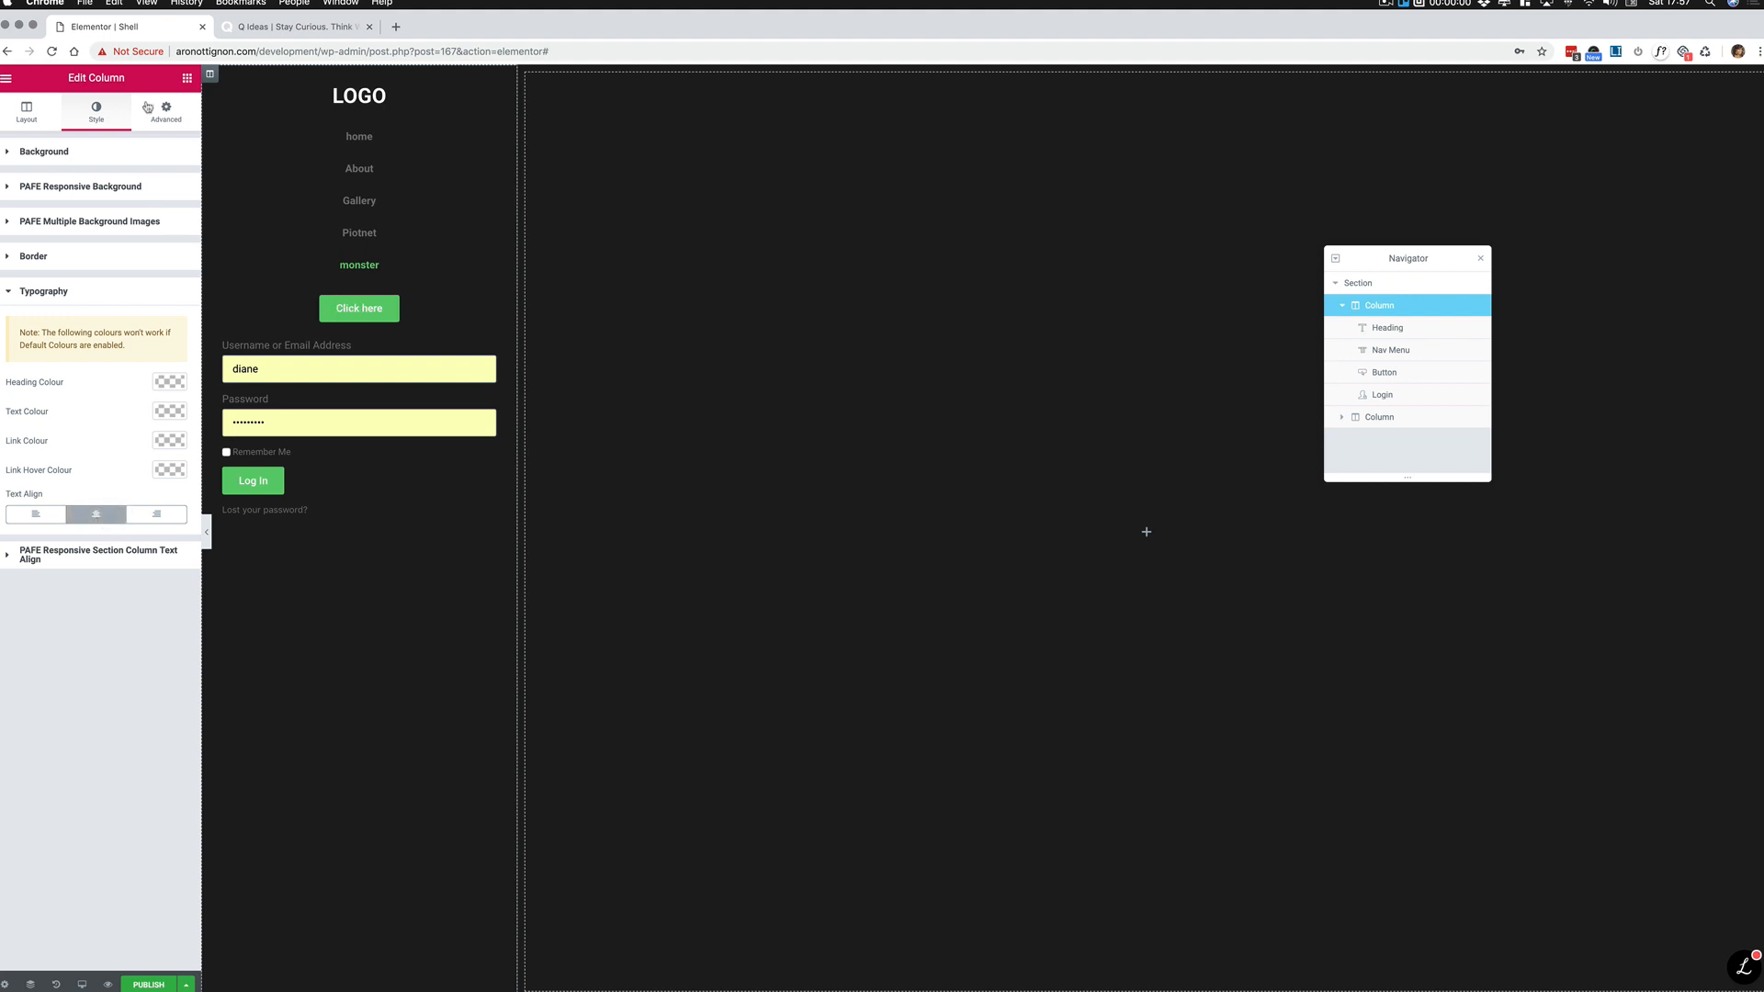
click(35, 513)
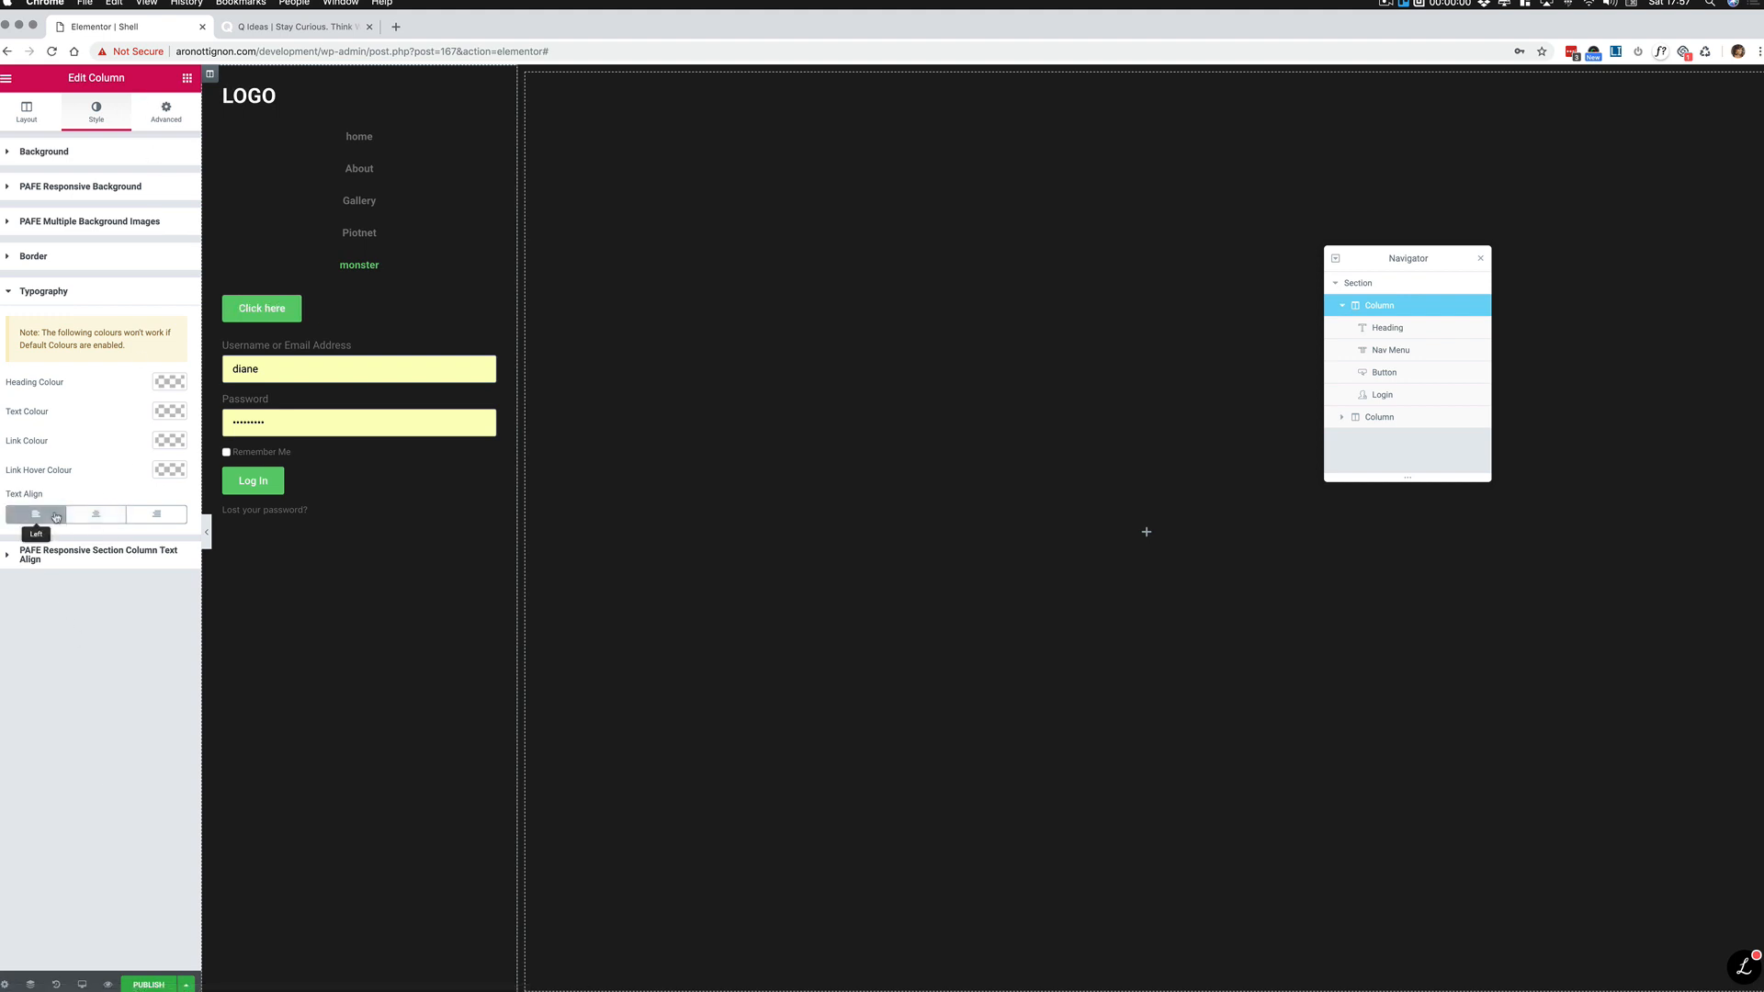
click(429, 153)
click(99, 272)
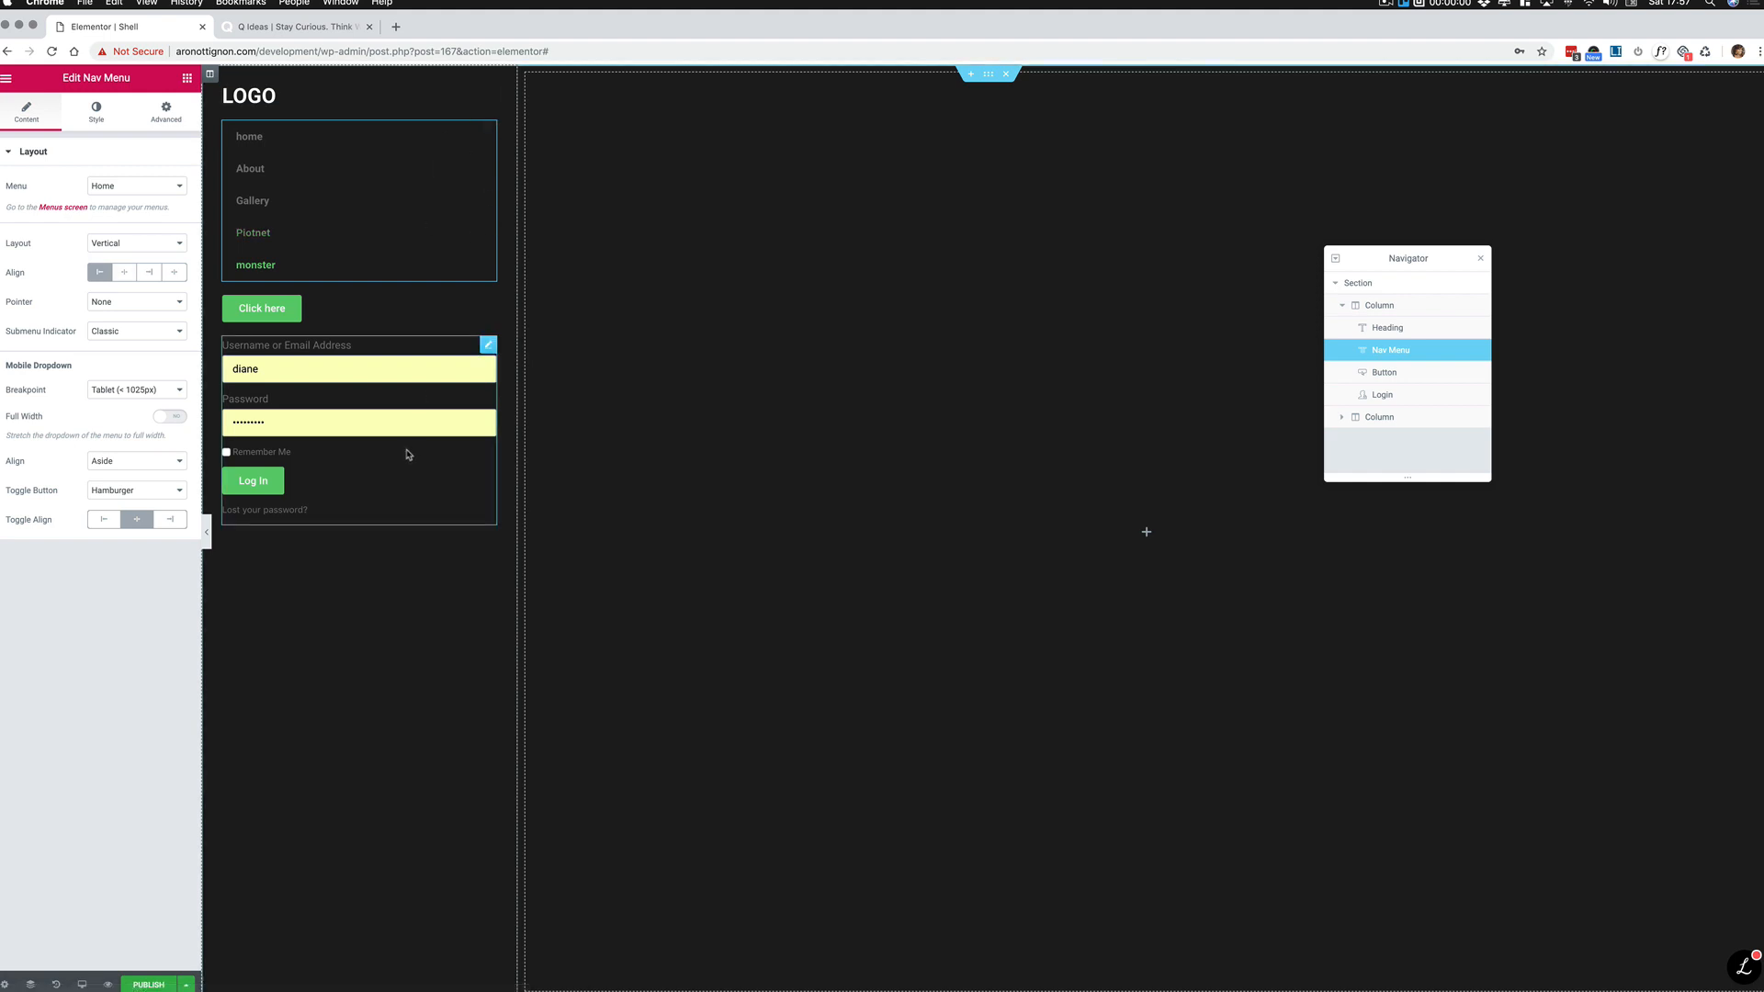
Step: Narrow the menu column to about 15% width and give it a classic background colour of #161616
drag(517, 340, 441, 340)
click(210, 76)
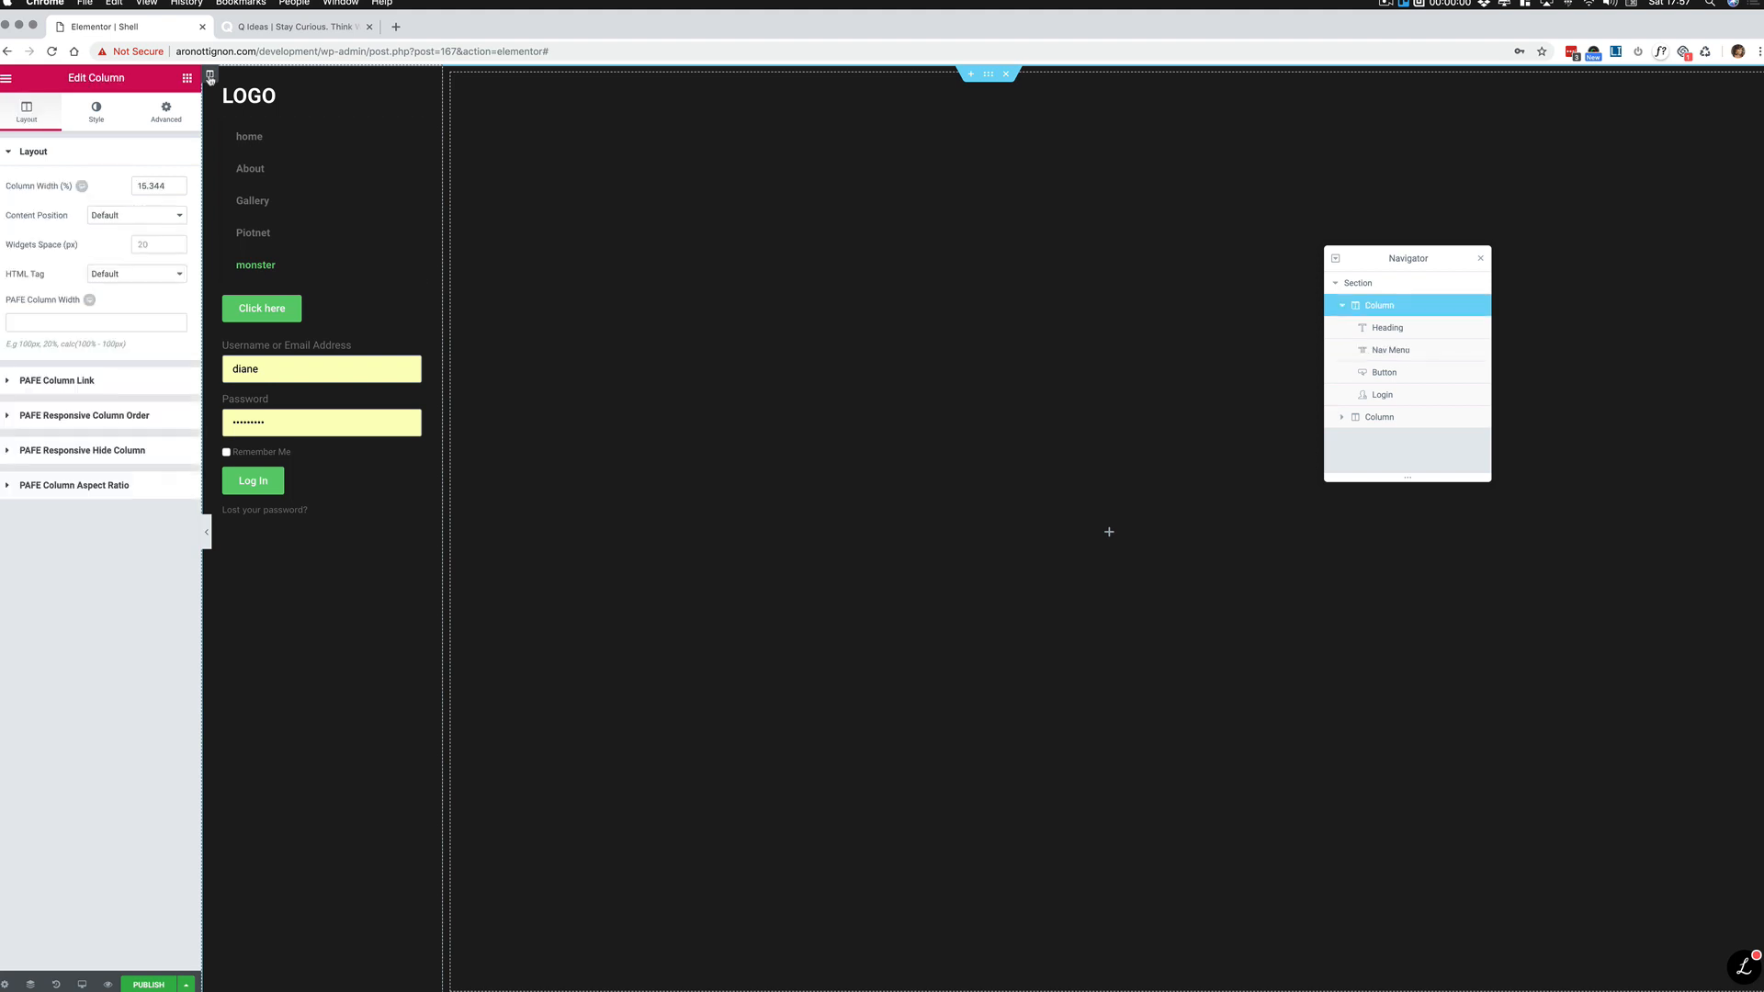
click(95, 112)
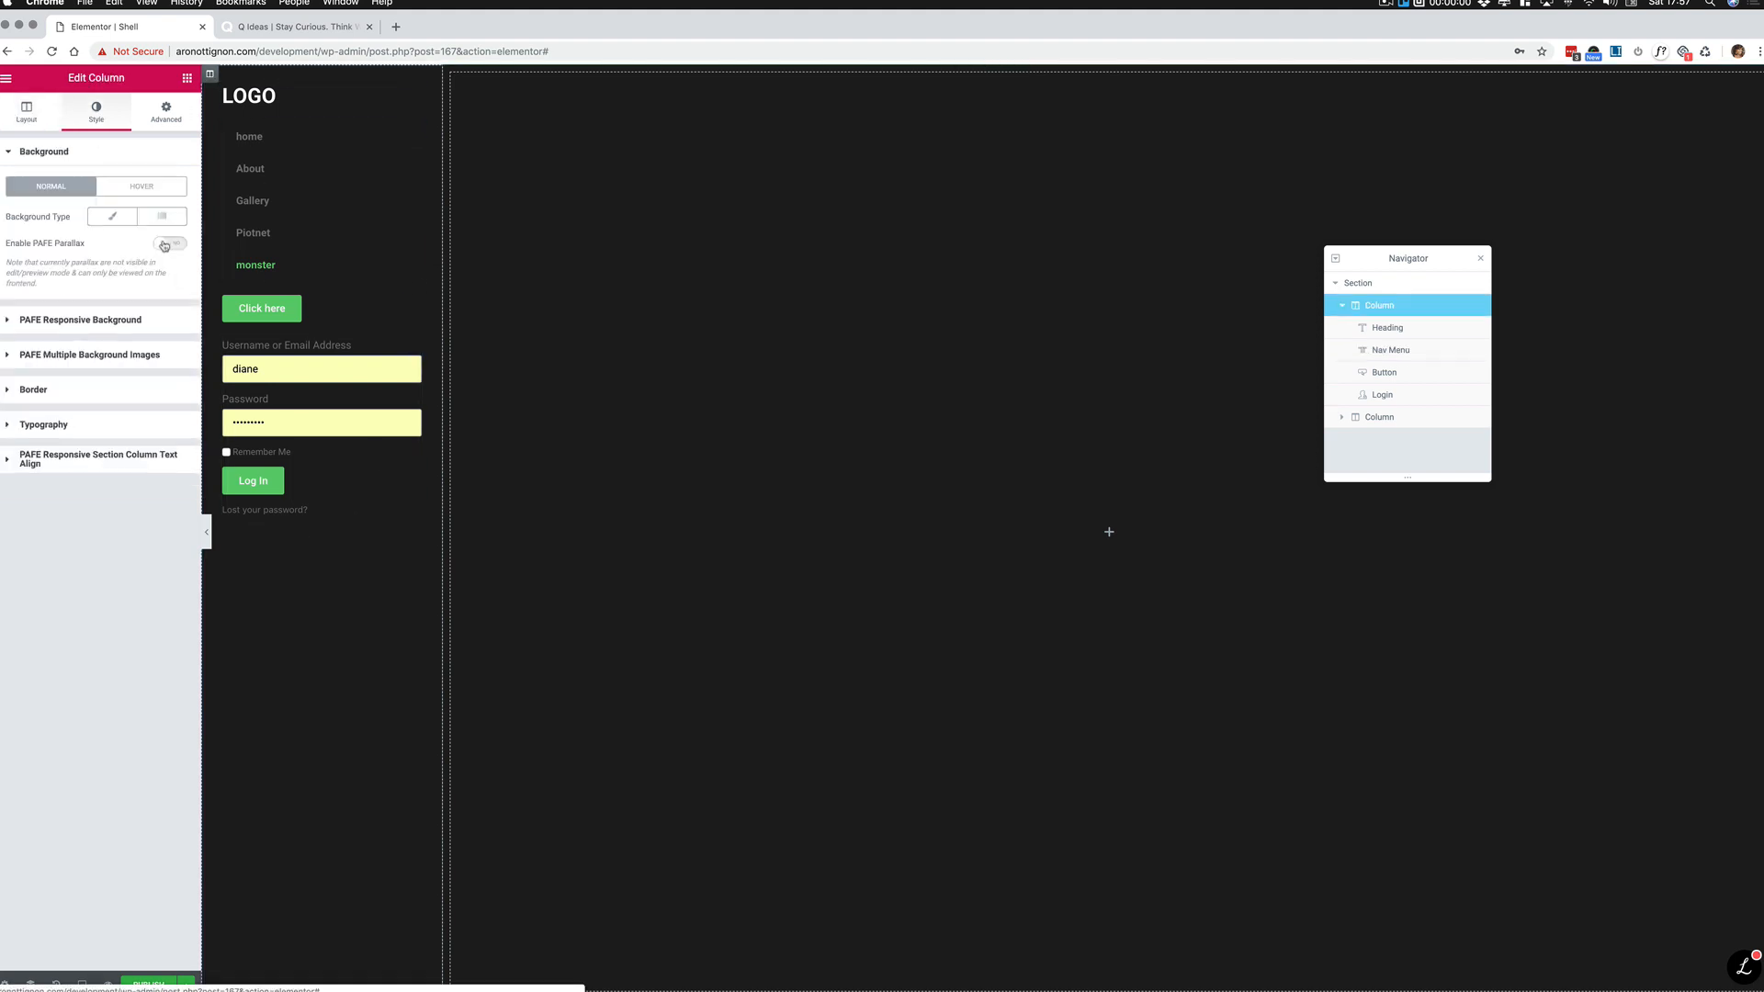
click(112, 216)
click(169, 245)
click(43, 380)
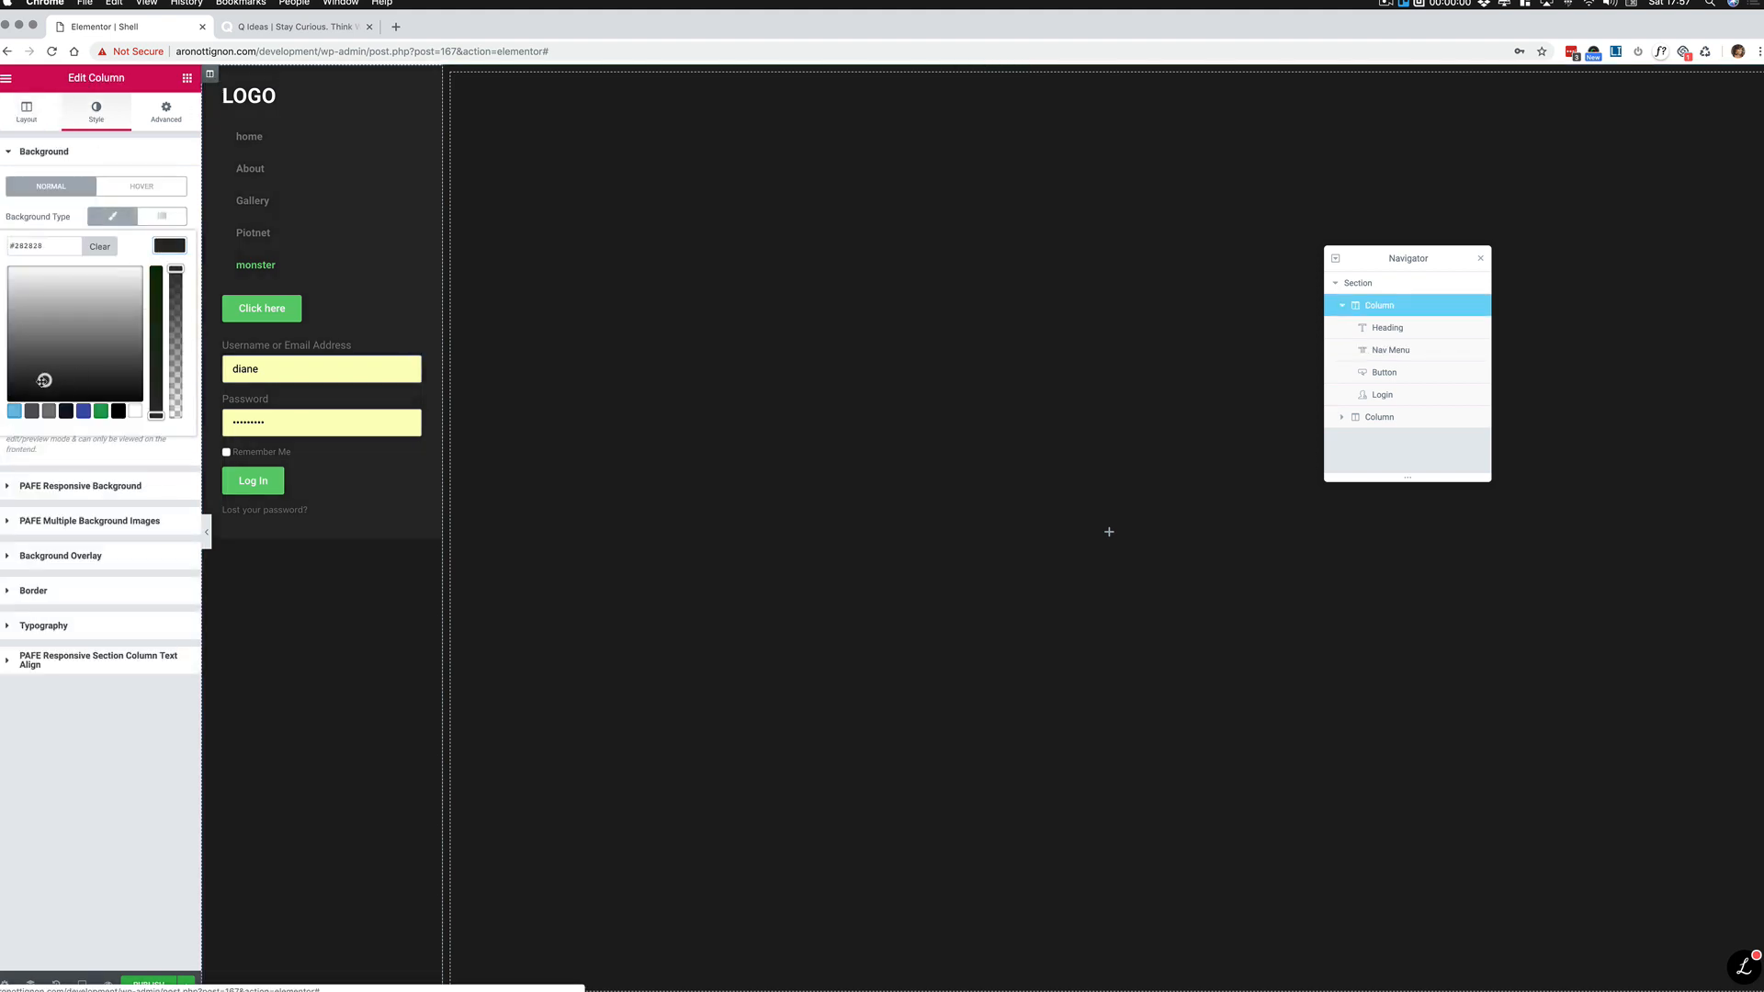
drag(43, 379, 20, 390)
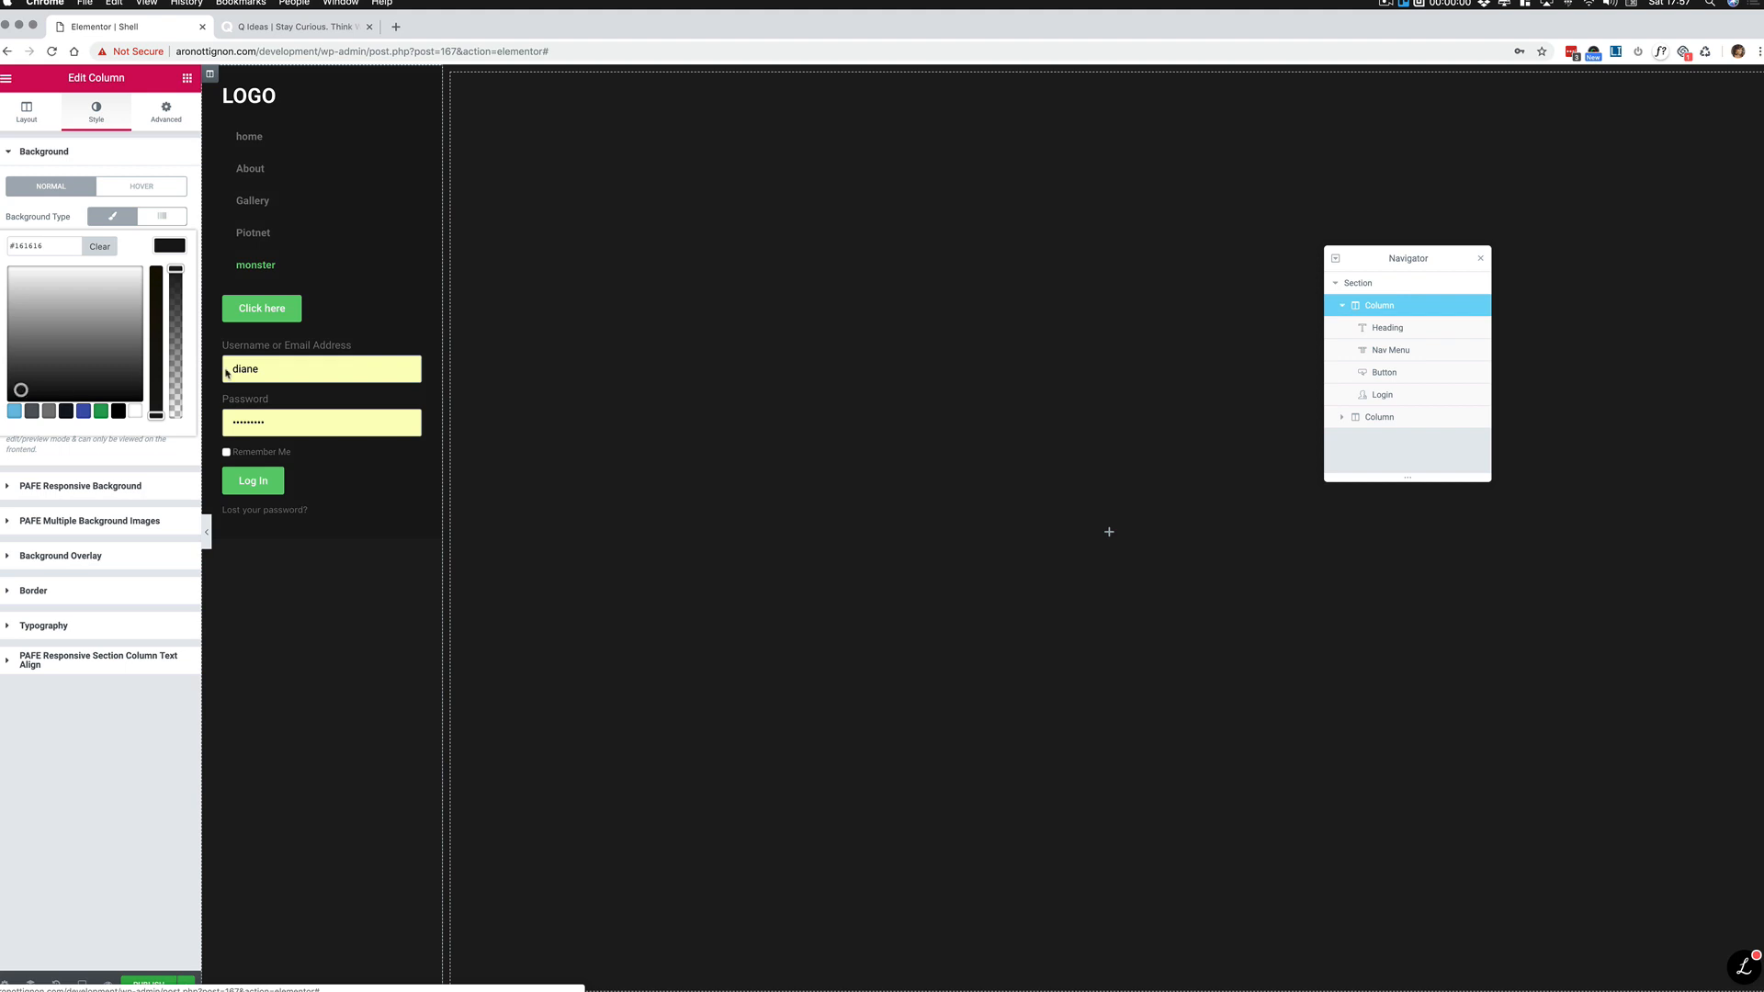
Step: Give the wide second column a classic background in a deep crimson colour
click(1402, 419)
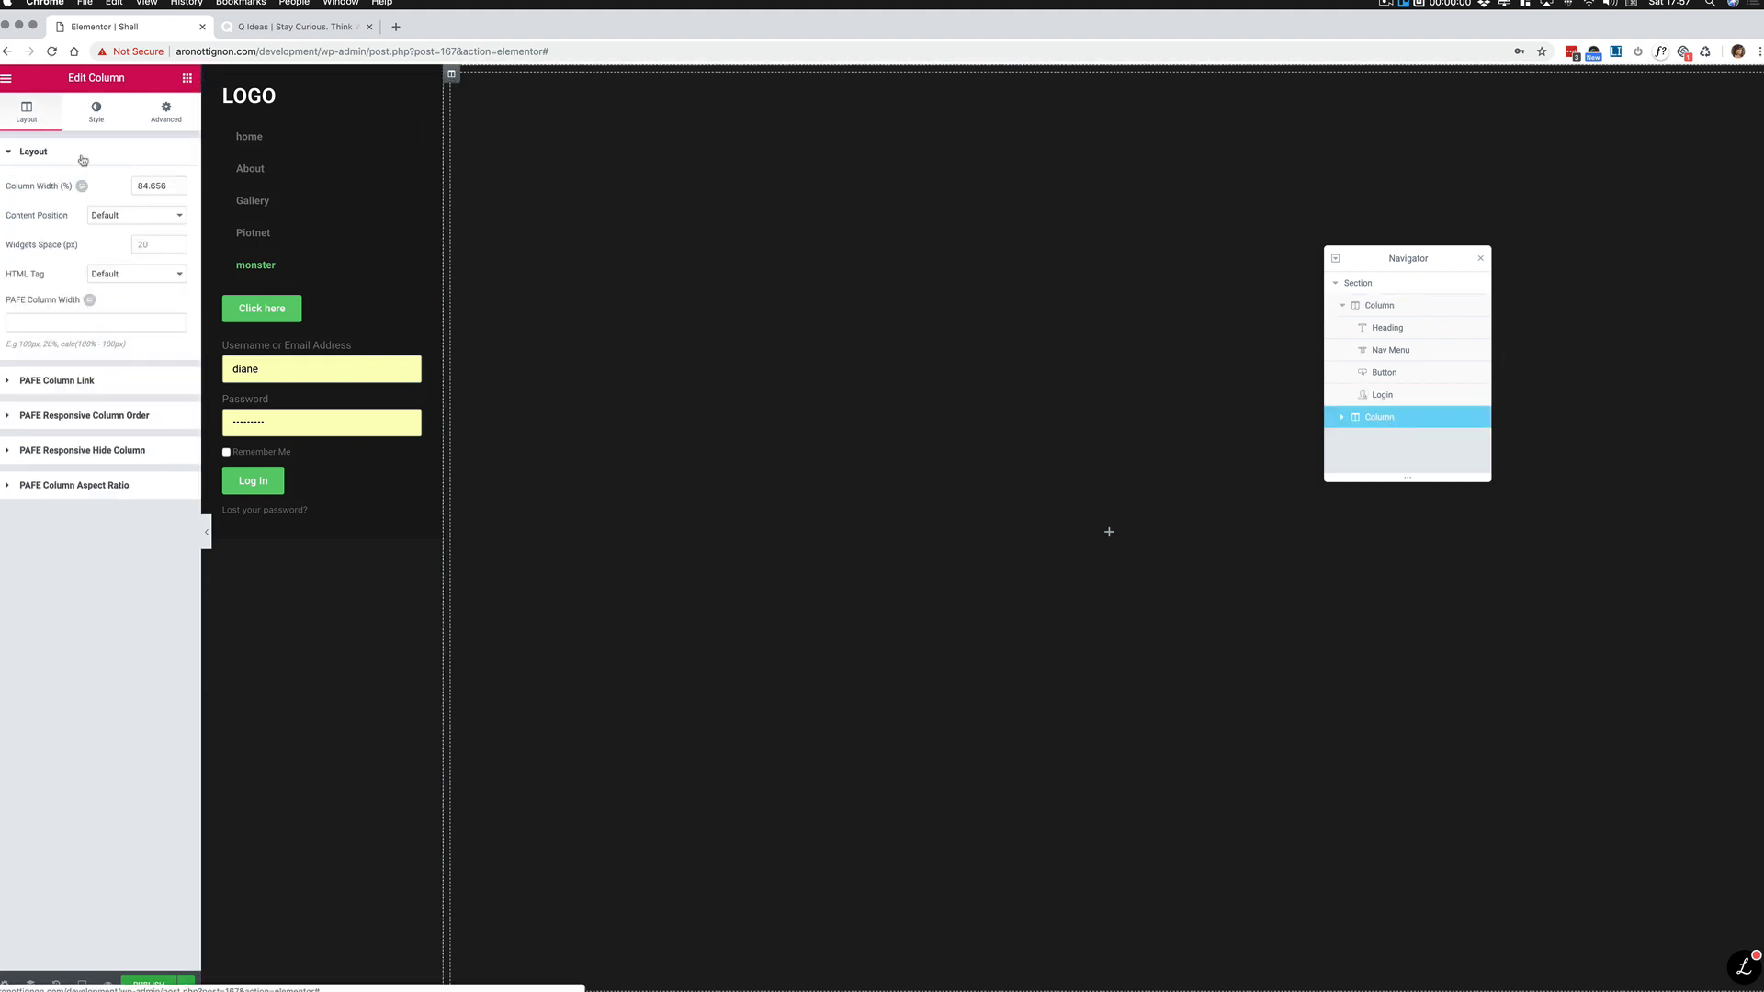
click(96, 112)
click(112, 216)
click(169, 245)
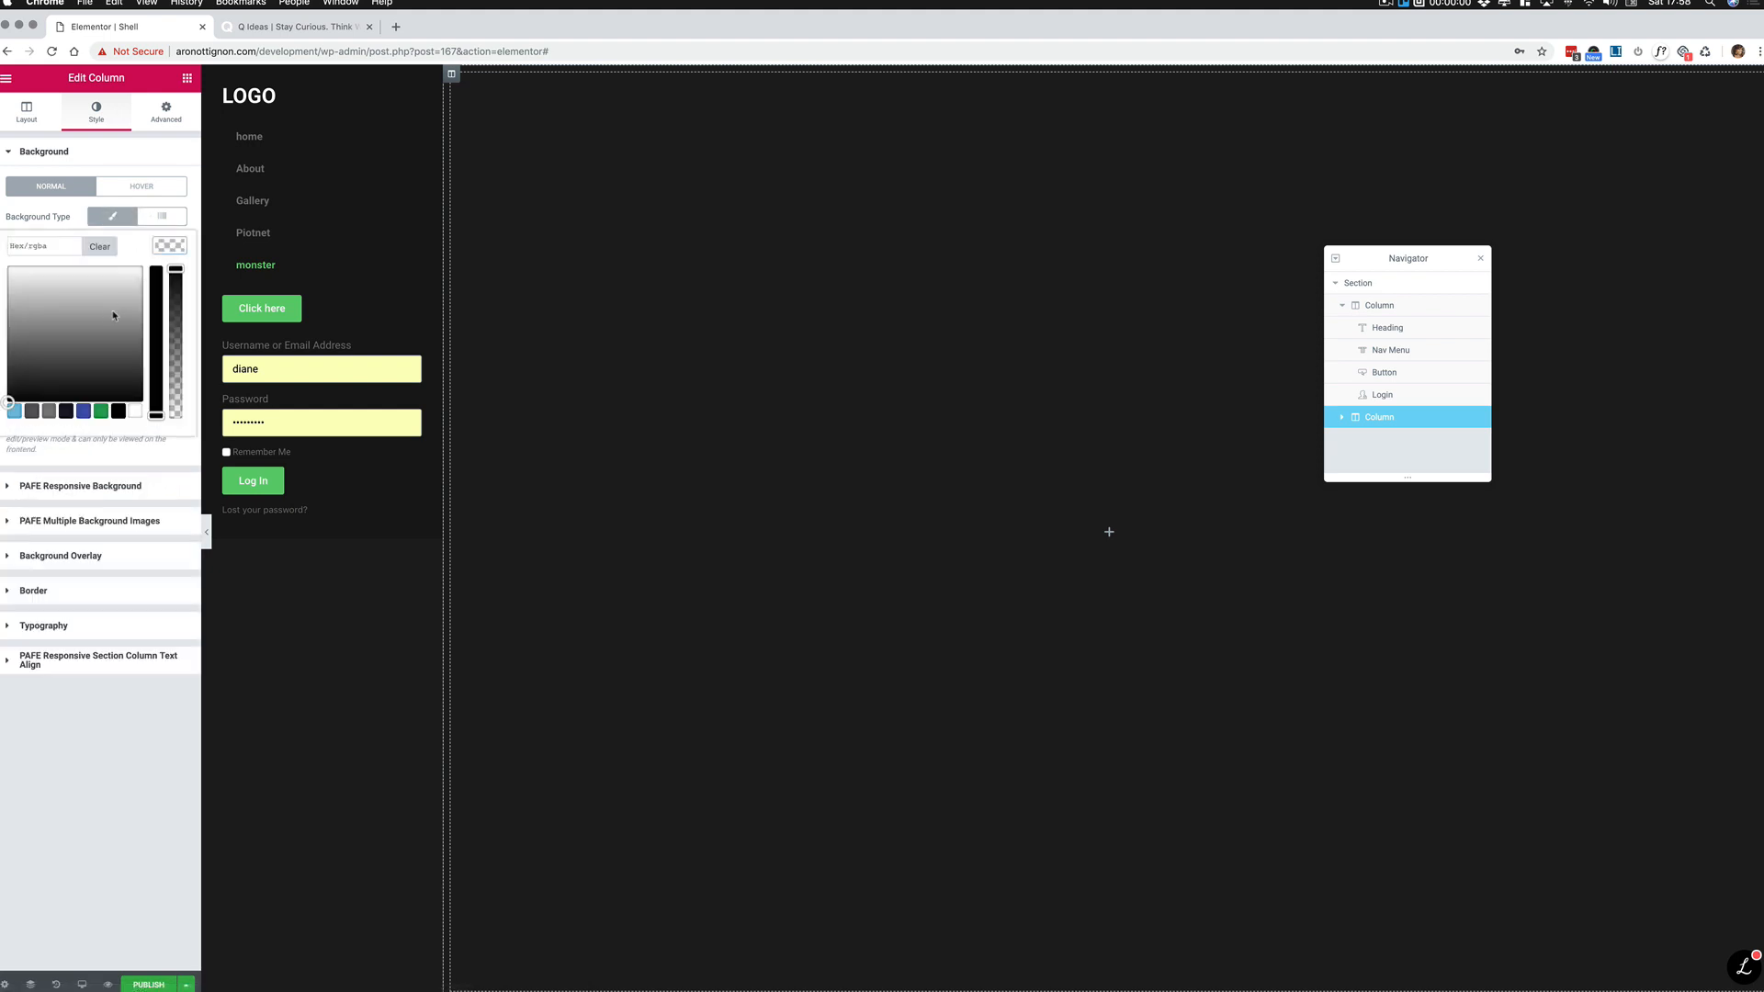
click(121, 295)
click(156, 272)
click(135, 286)
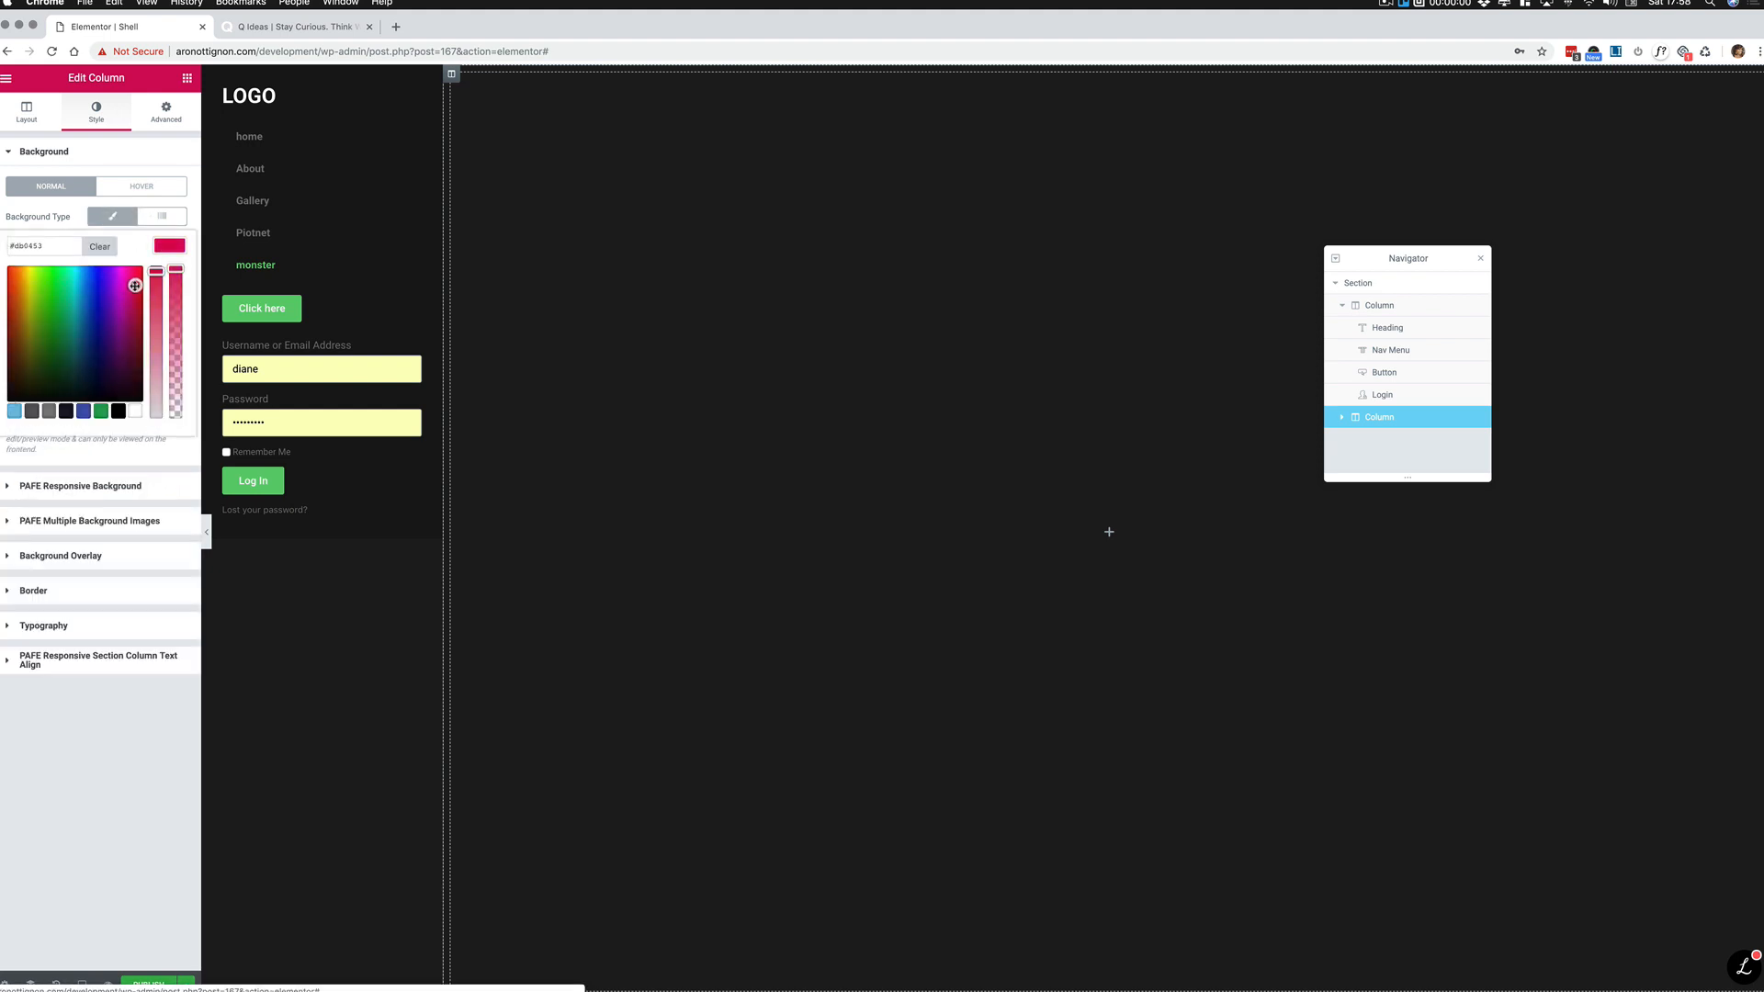
drag(135, 286, 135, 296)
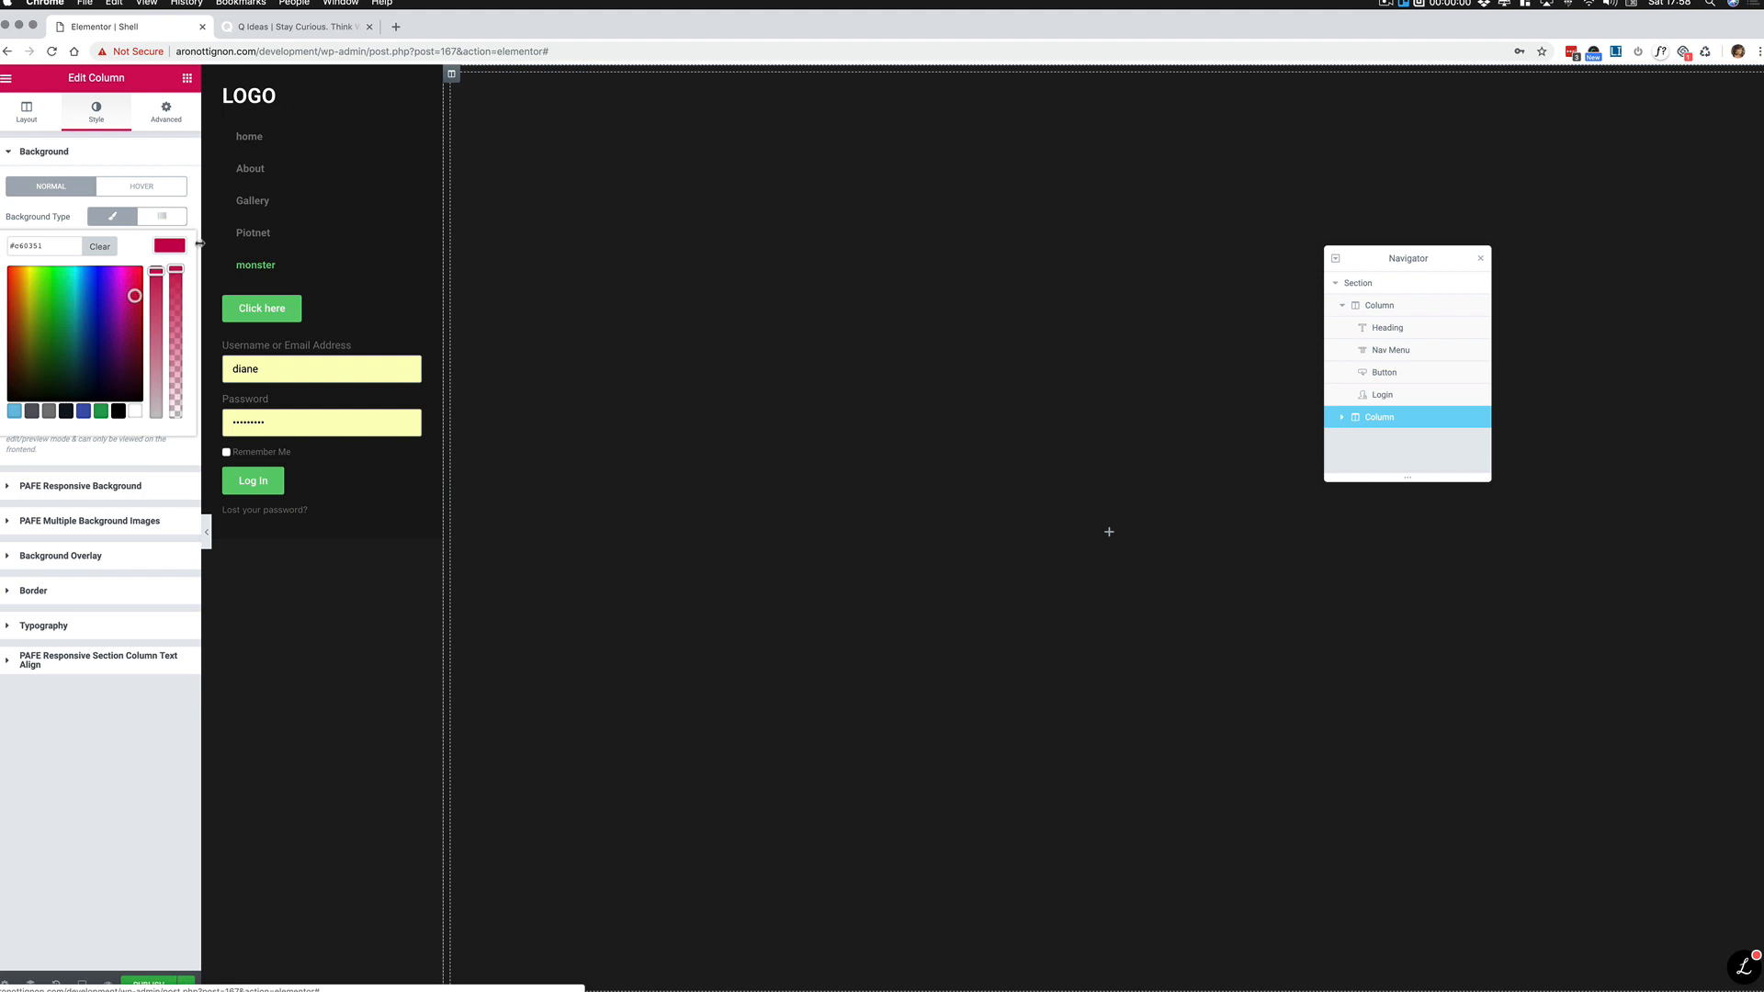
click(799, 379)
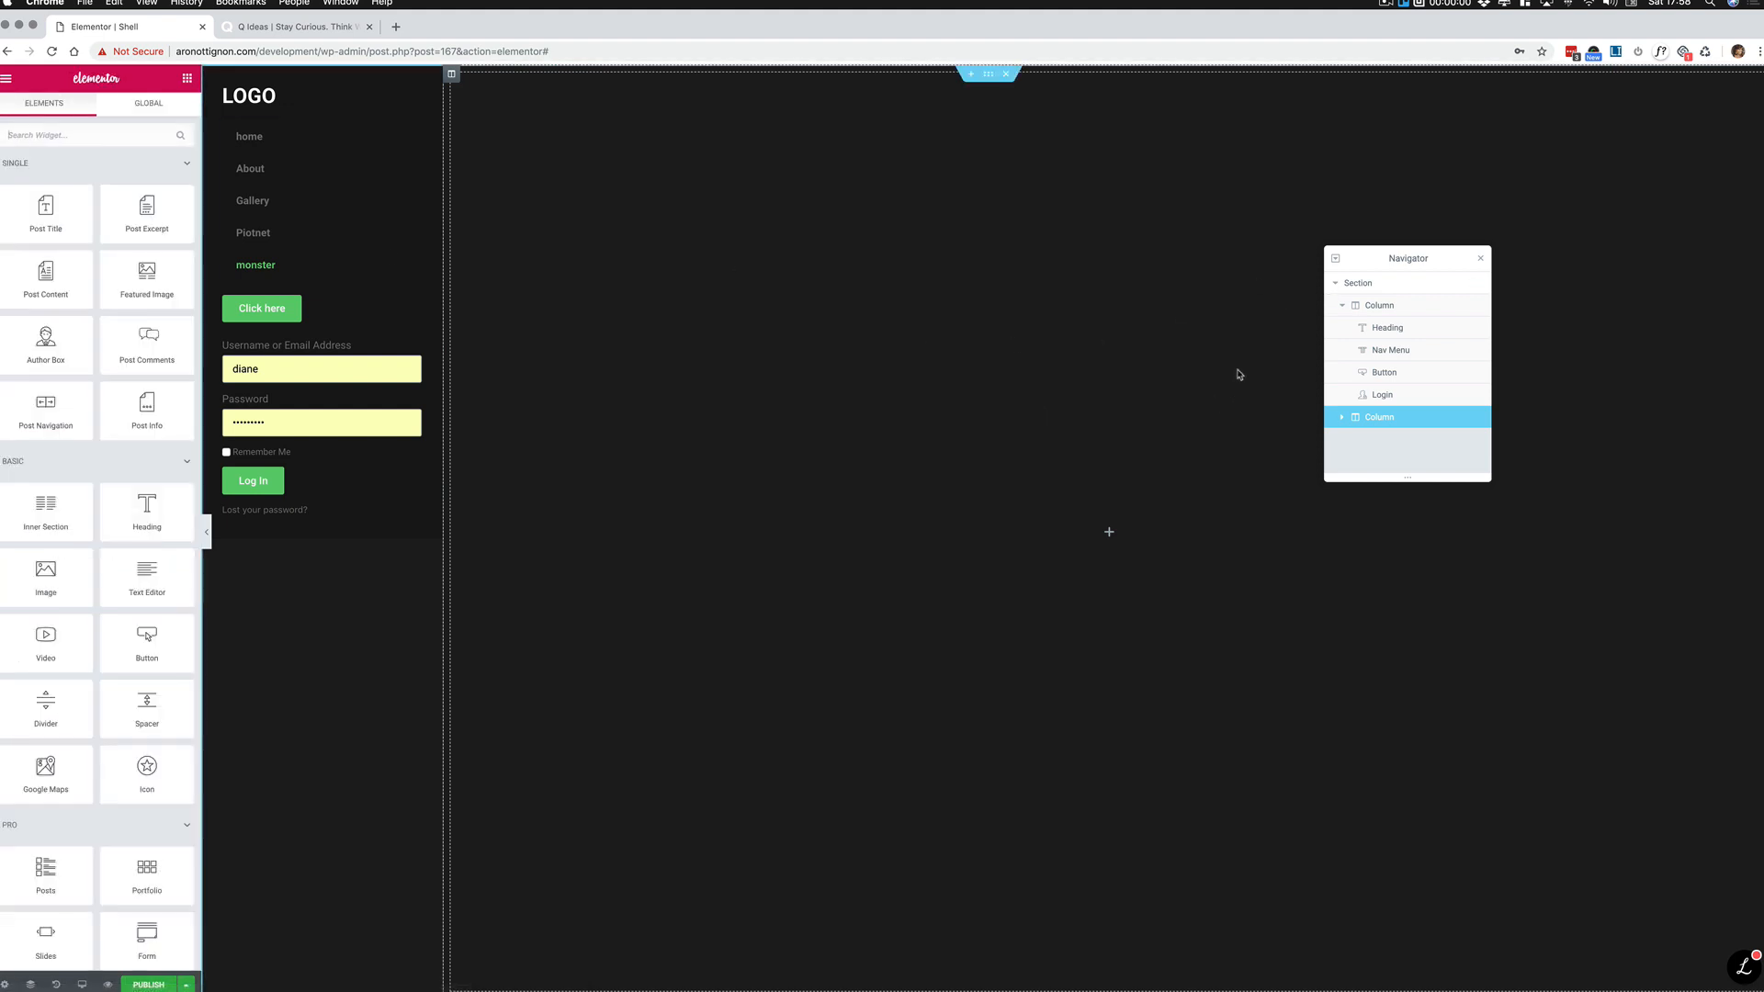
Step: Move the Navigator off the wide column, and add a Post Content widget to that column by searching for post
drag(1402, 257, 323, 599)
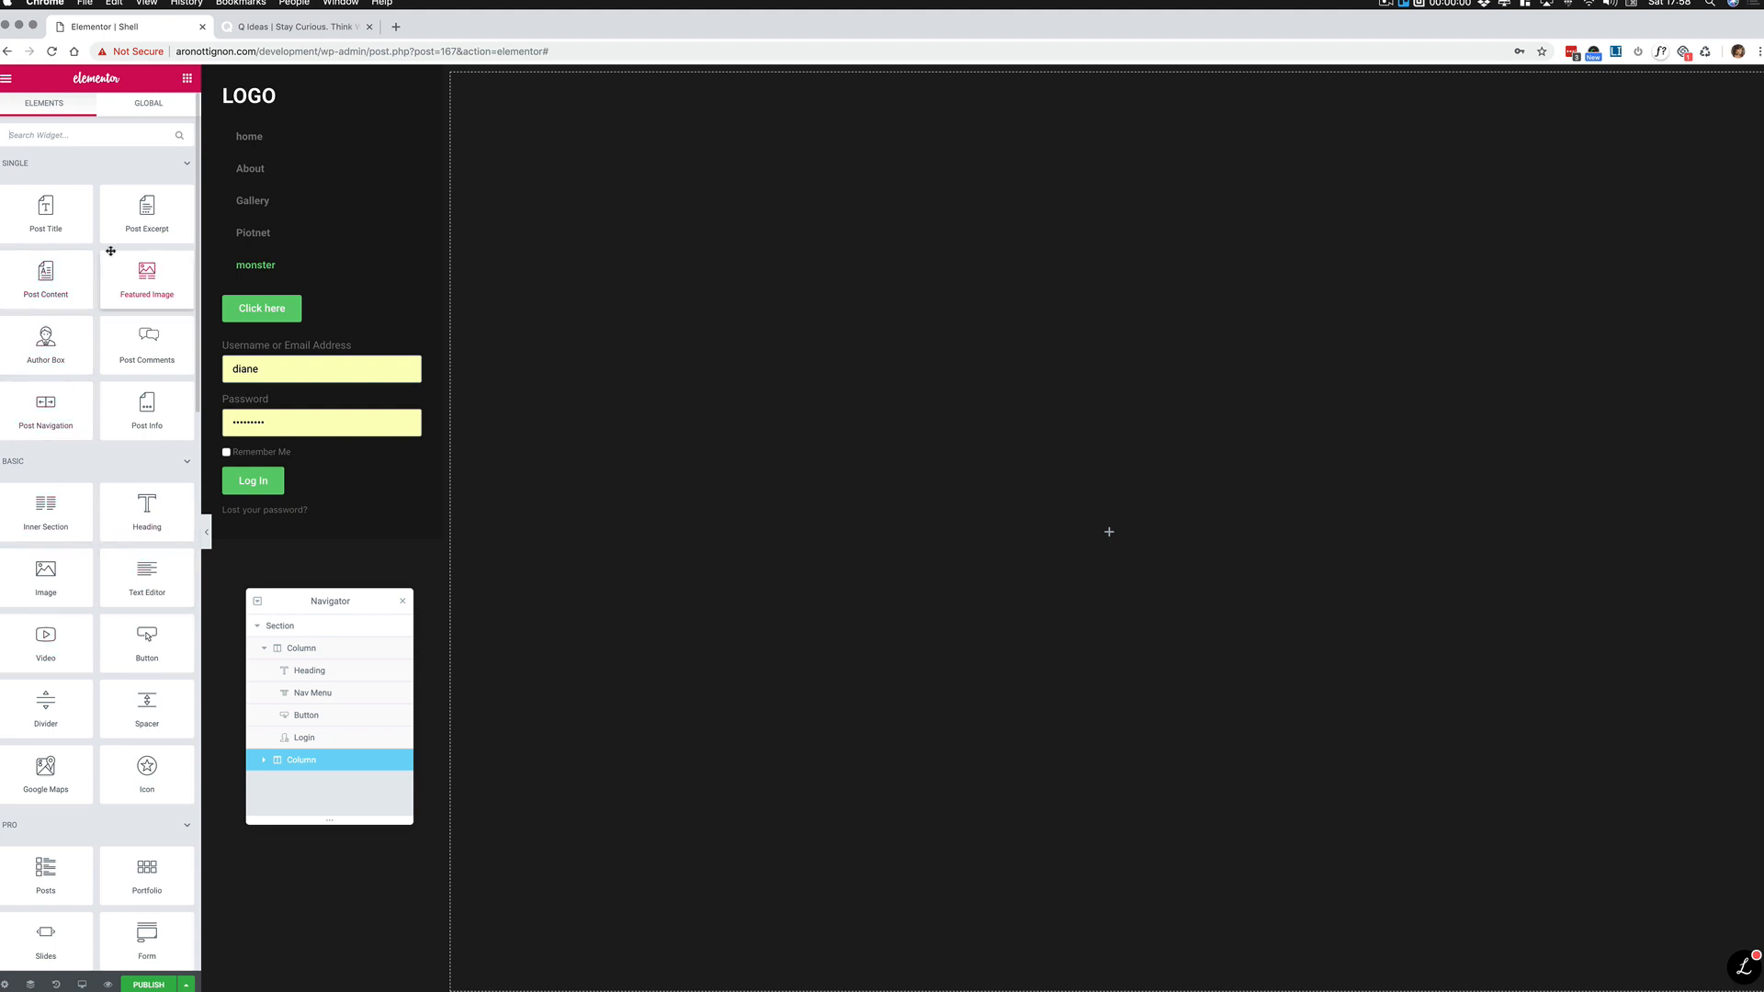
click(71, 136)
text(post)
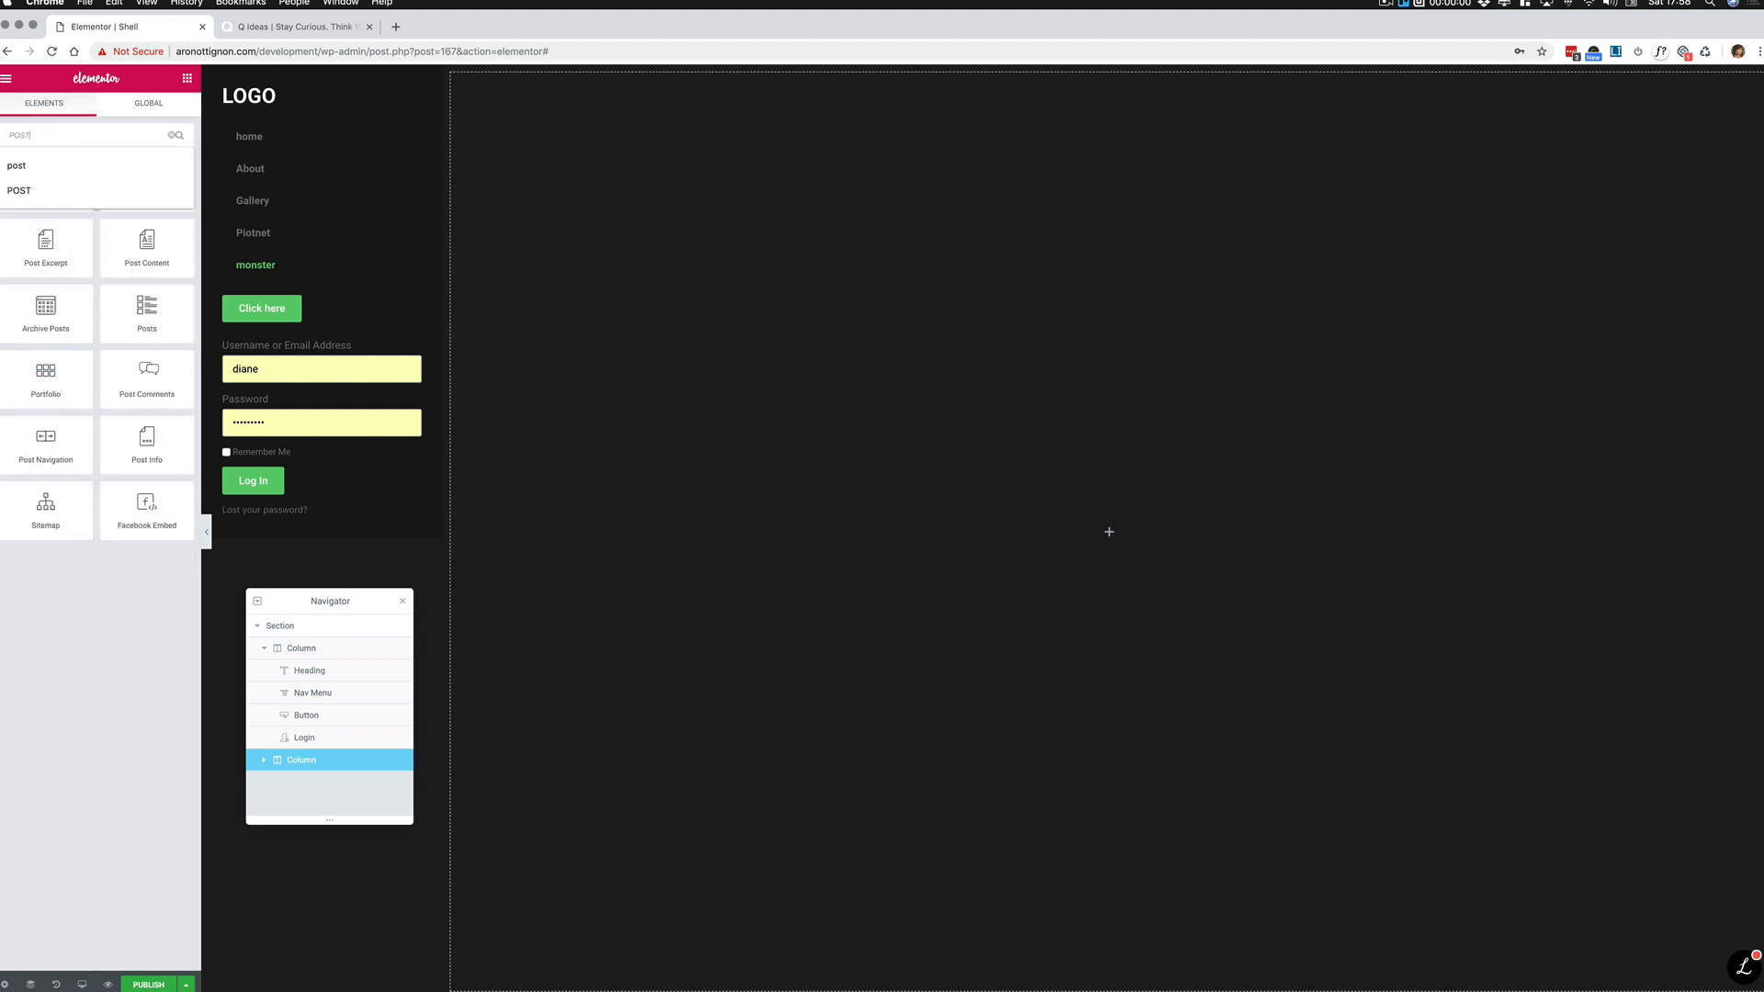
drag(152, 246, 1106, 394)
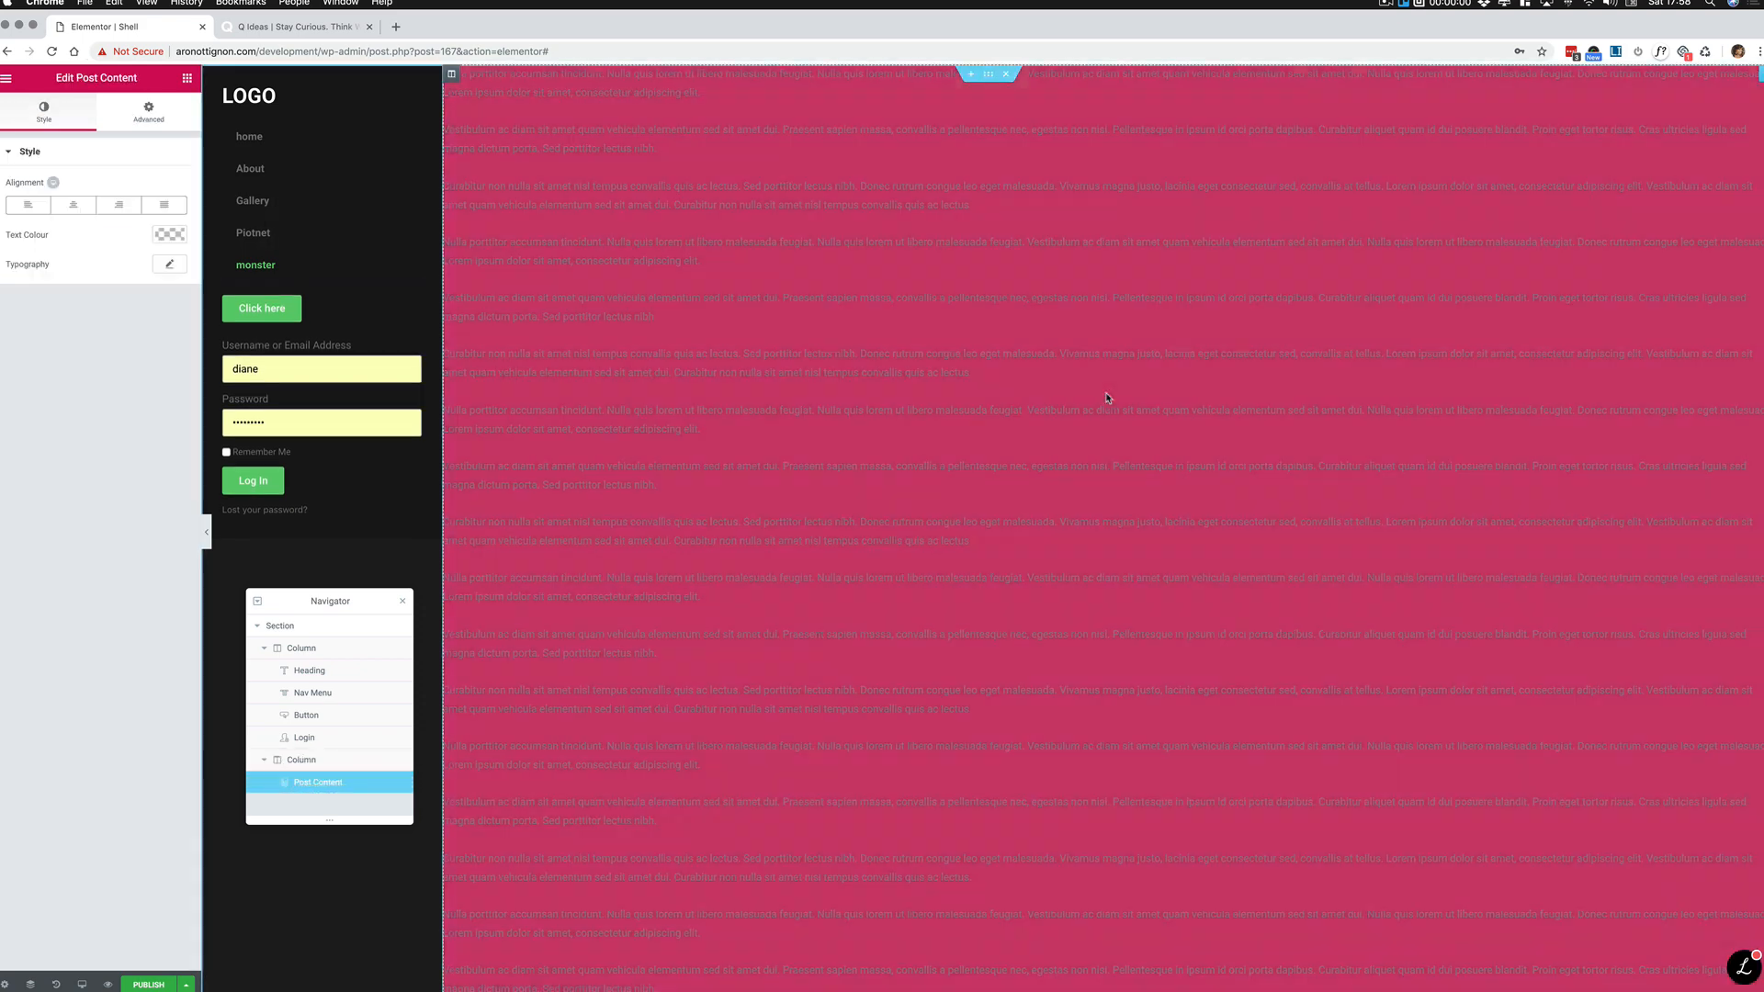
Step: Publish the template with its display condition set to include All Singular
scroll(788, 284, down, 10)
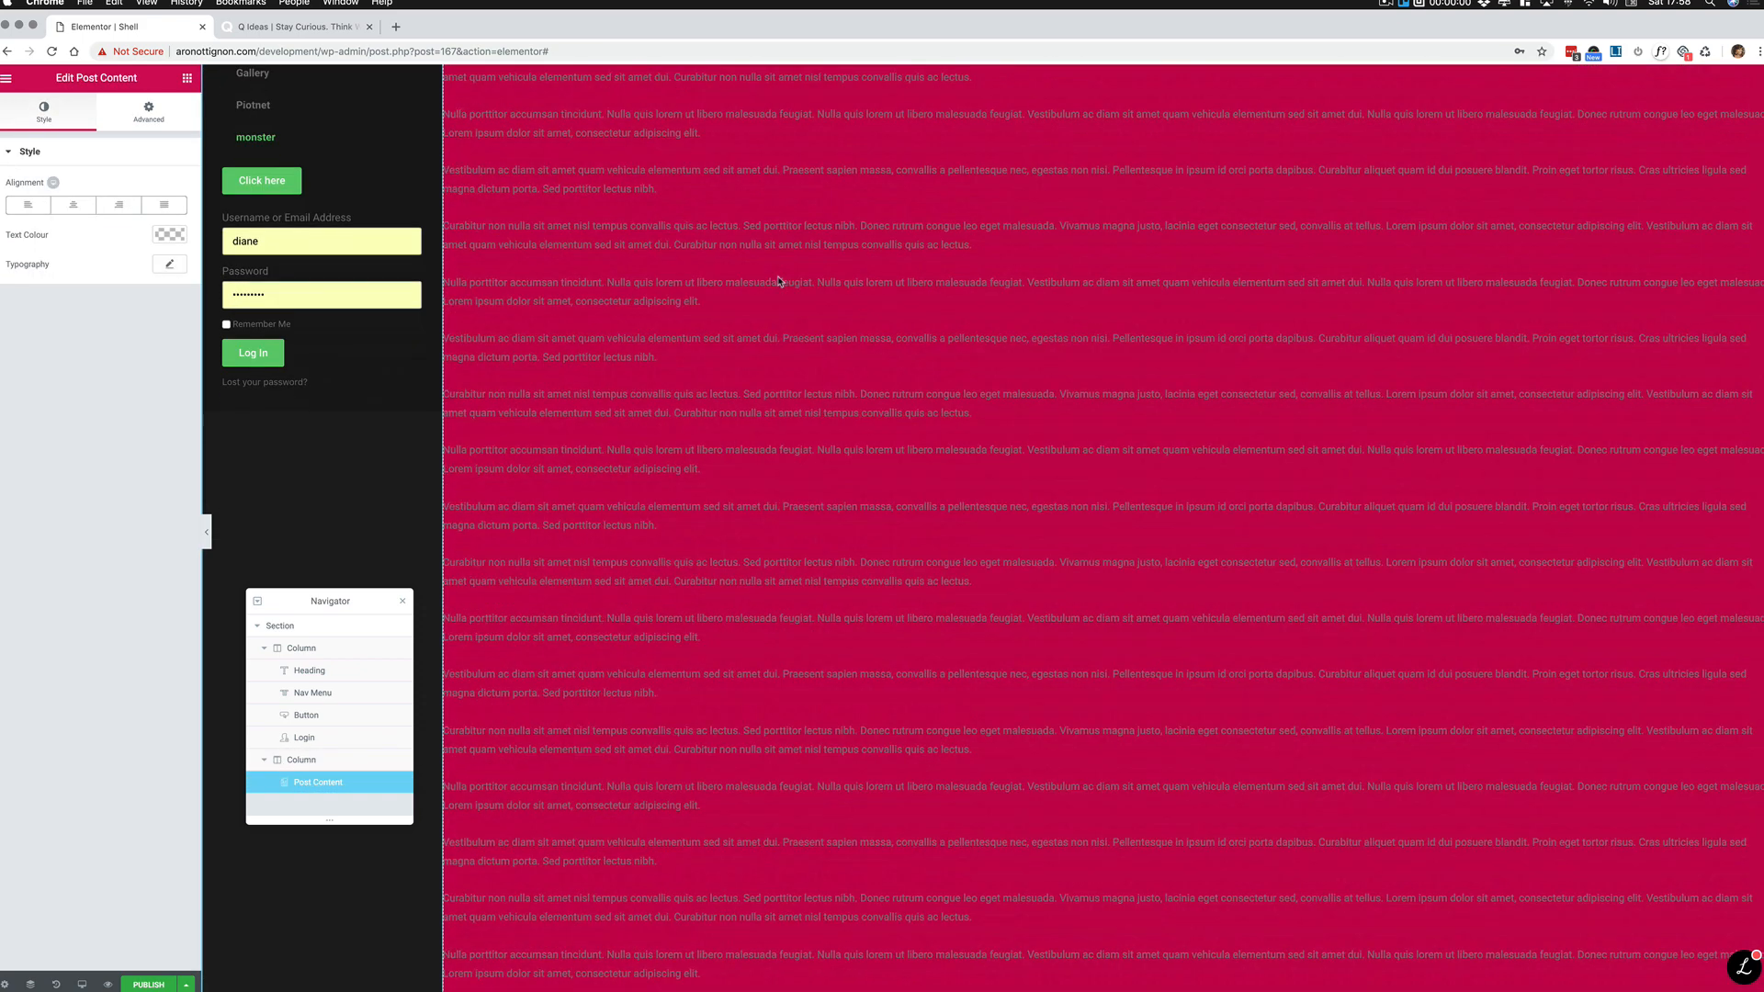
scroll(782, 281, up, 10)
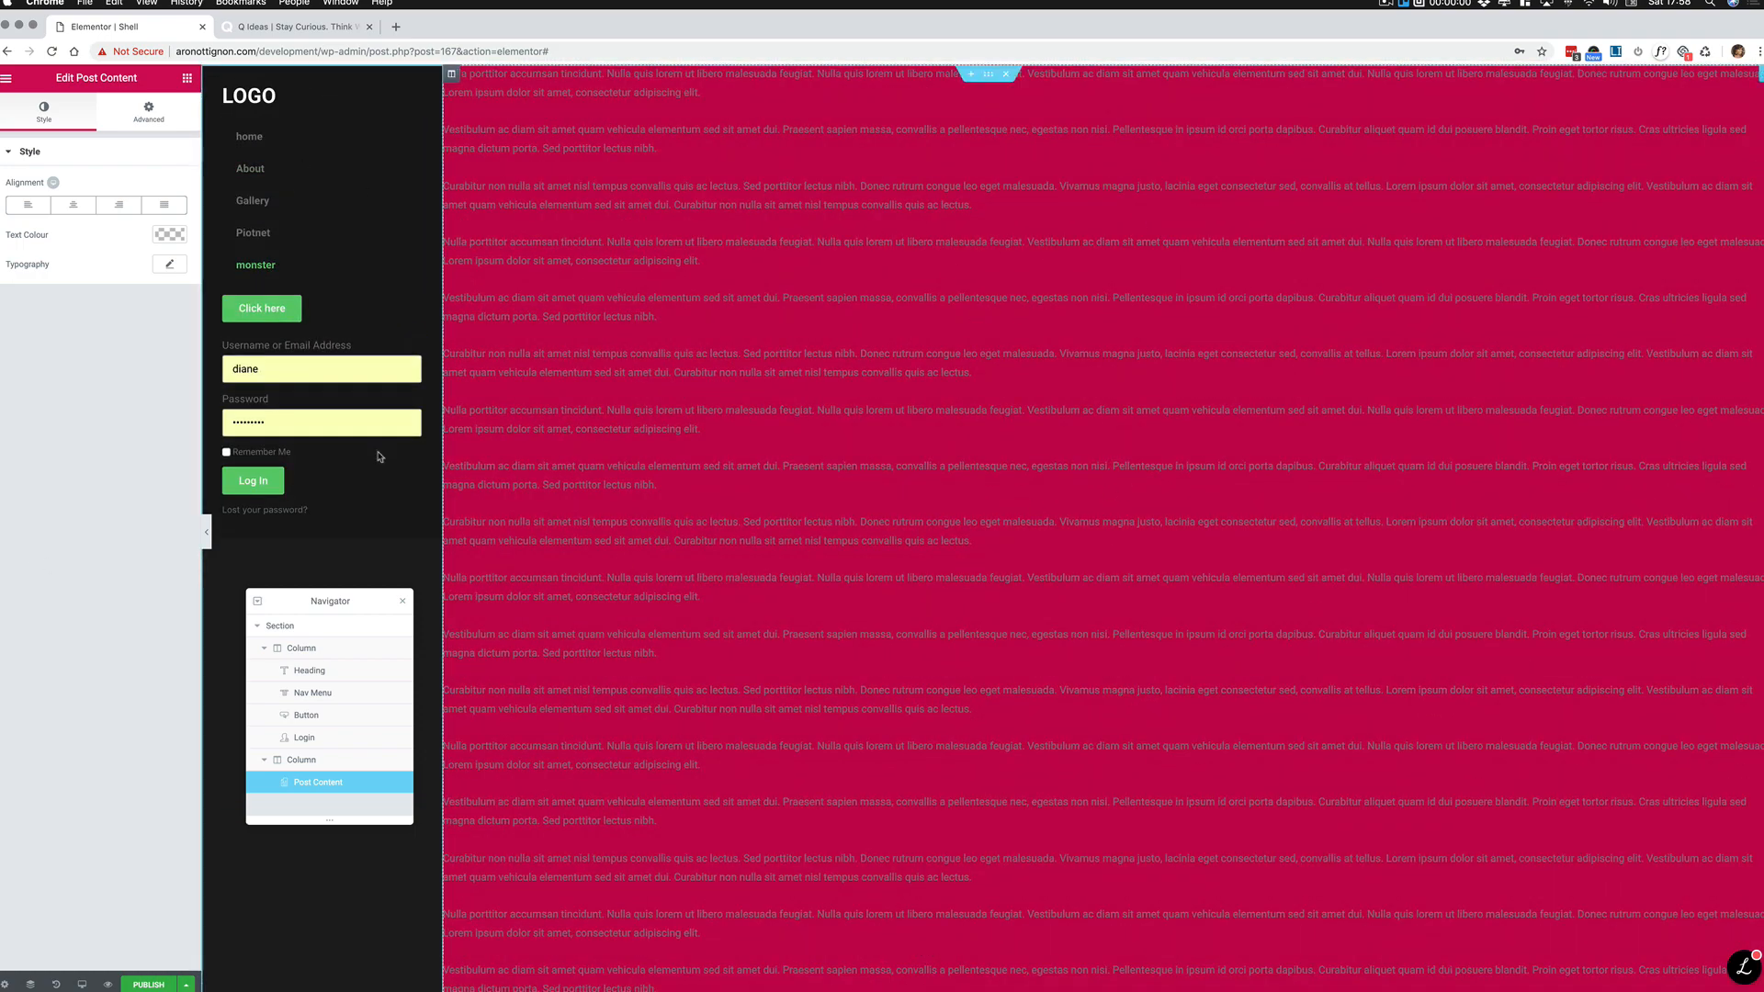
click(144, 985)
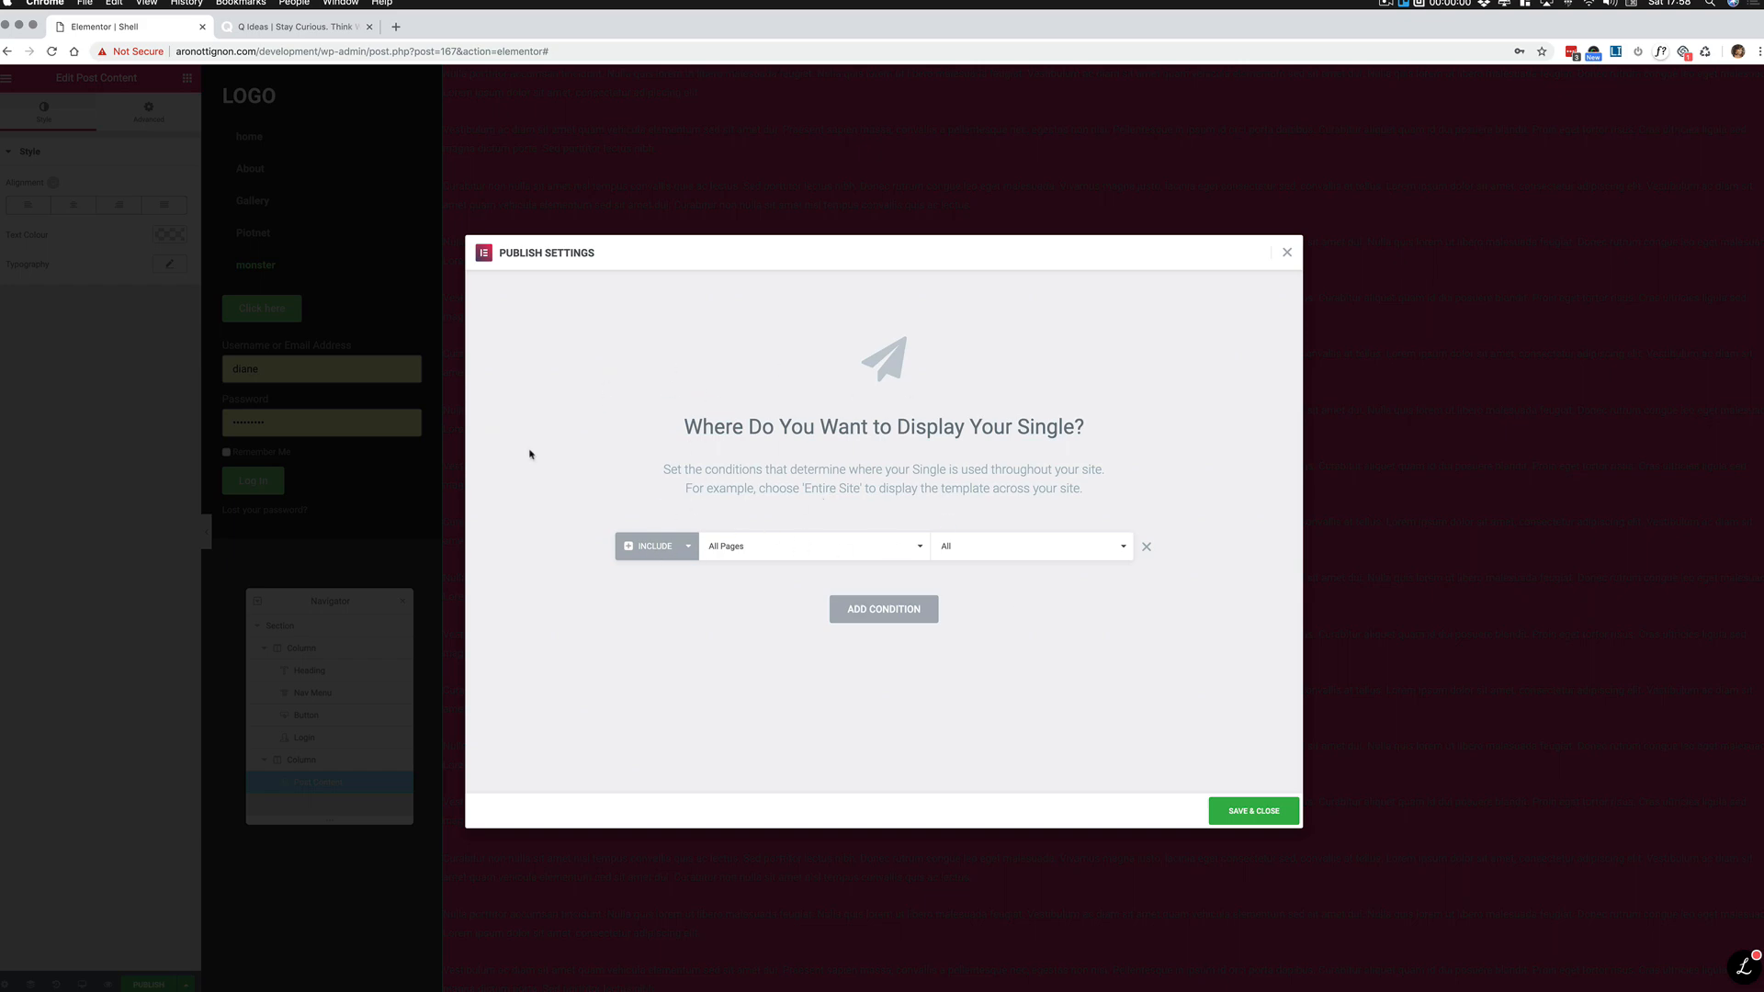
click(864, 552)
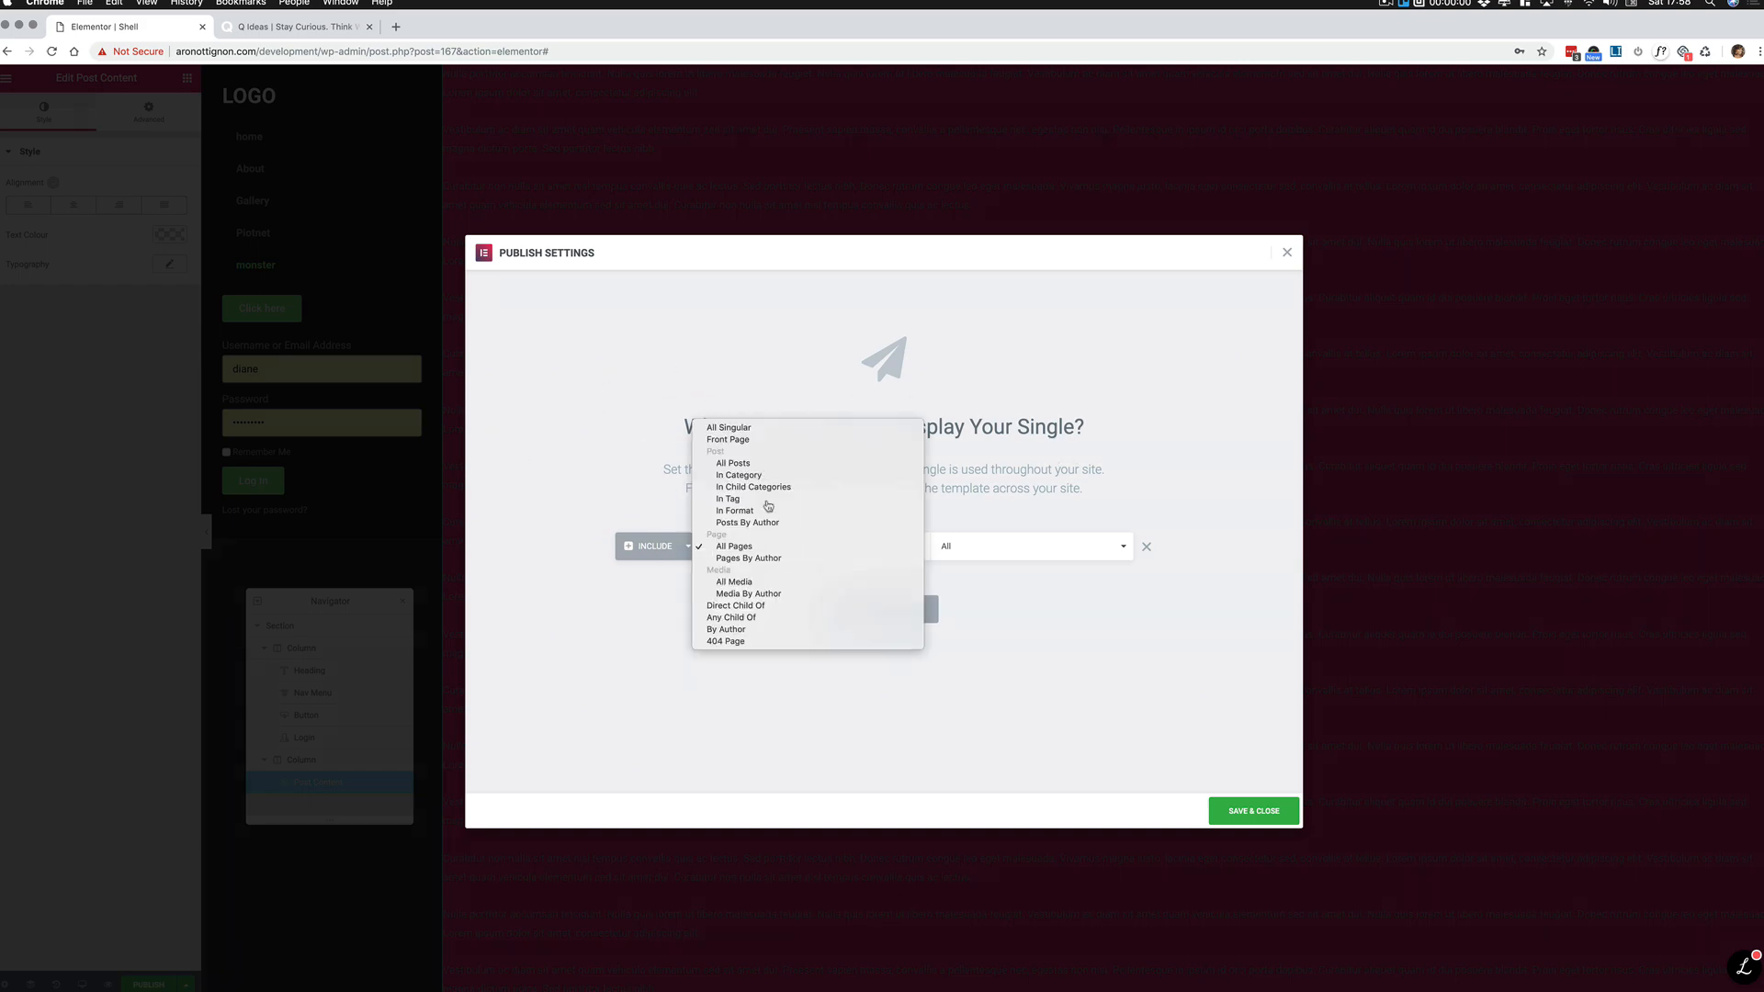
click(752, 430)
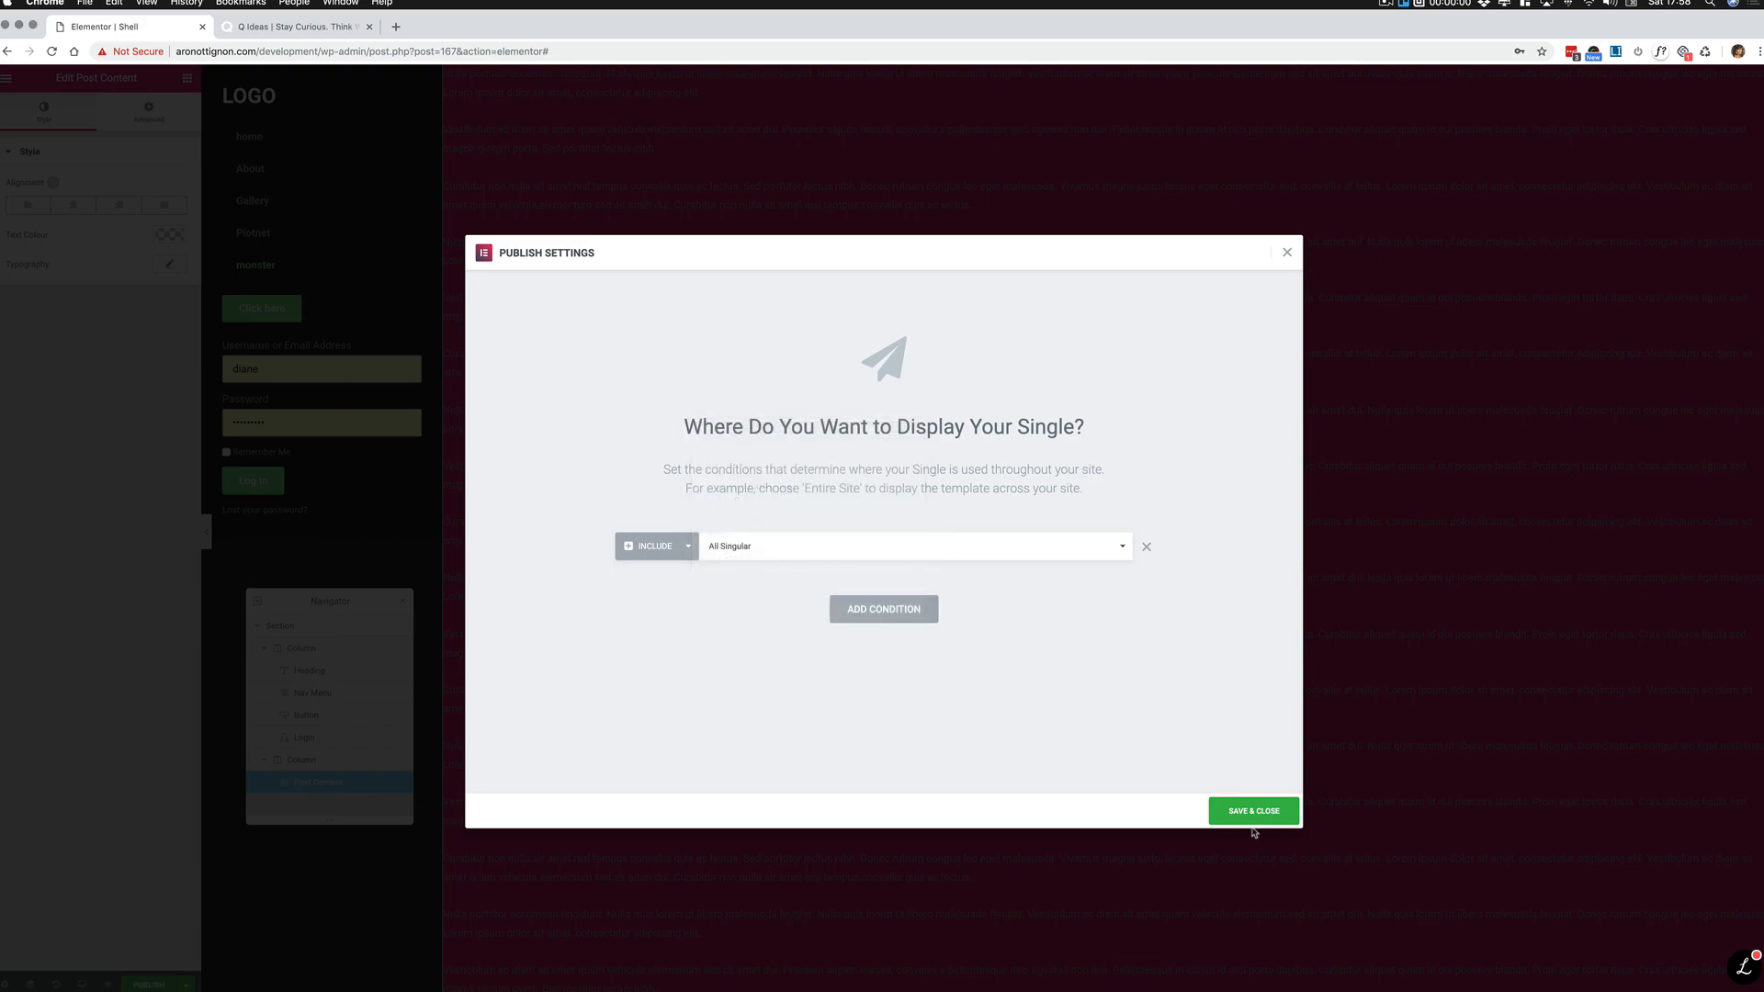
click(1253, 812)
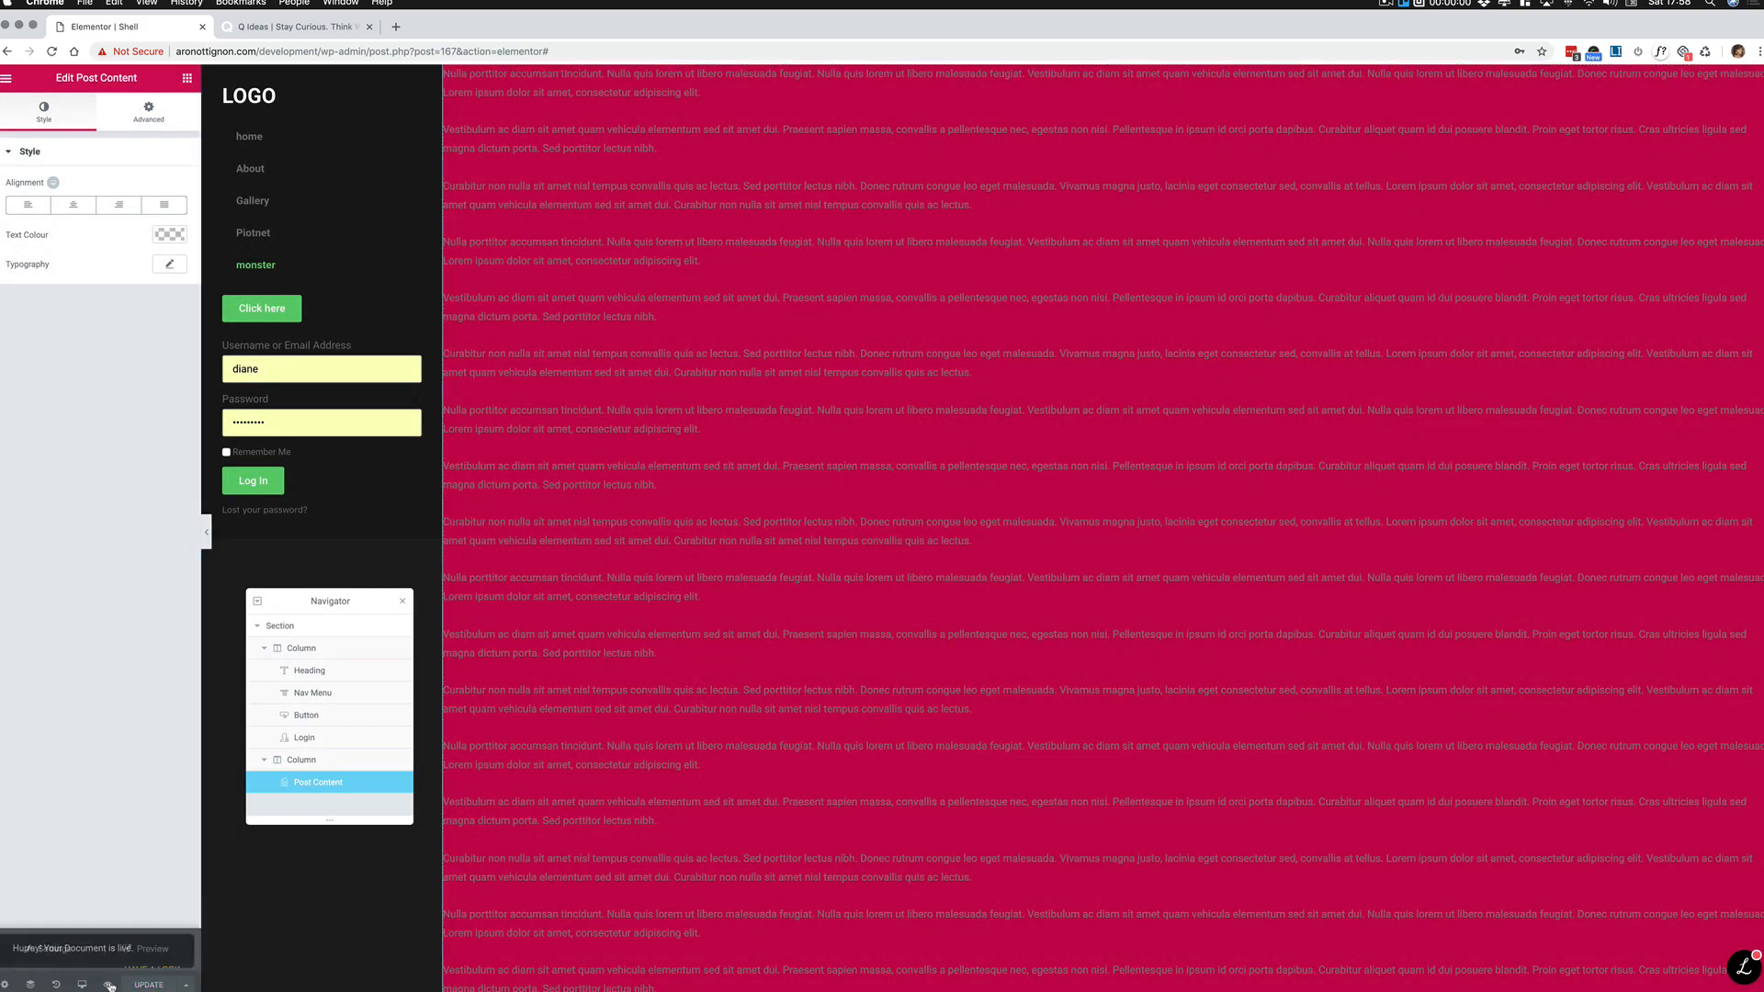
Step: Preview the published template on the monster page and check how the side menu column and content scroll
click(151, 945)
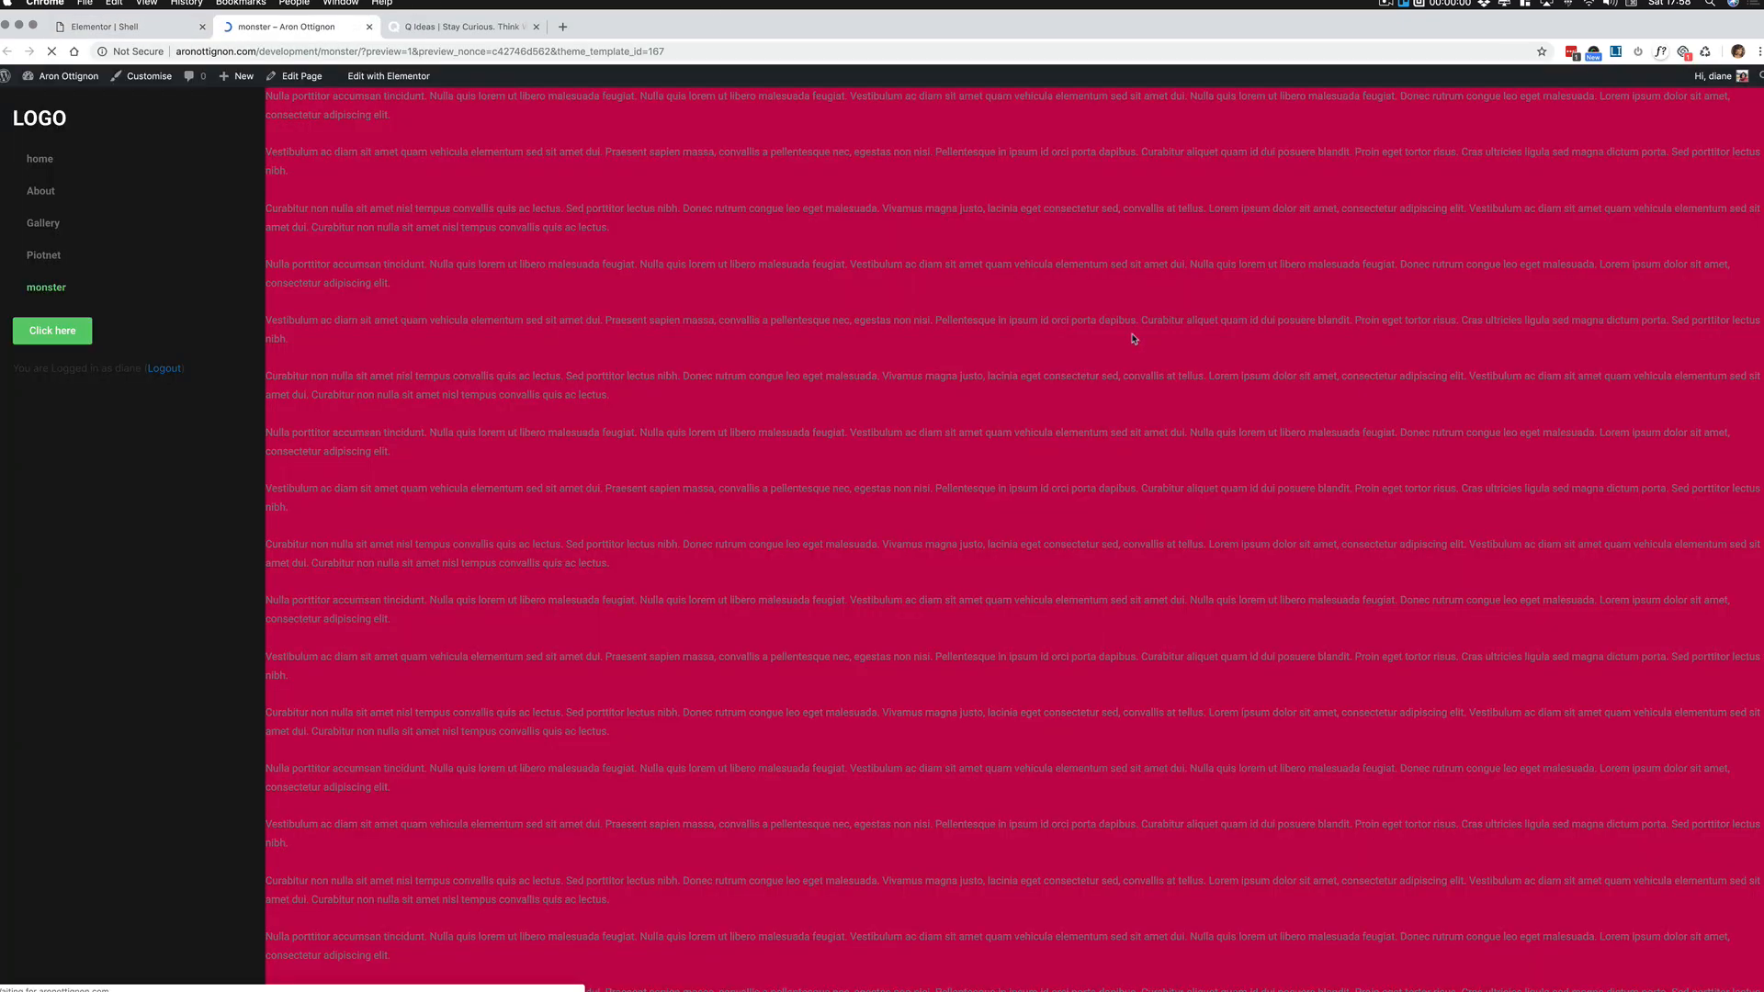
scroll(861, 462, down, 5)
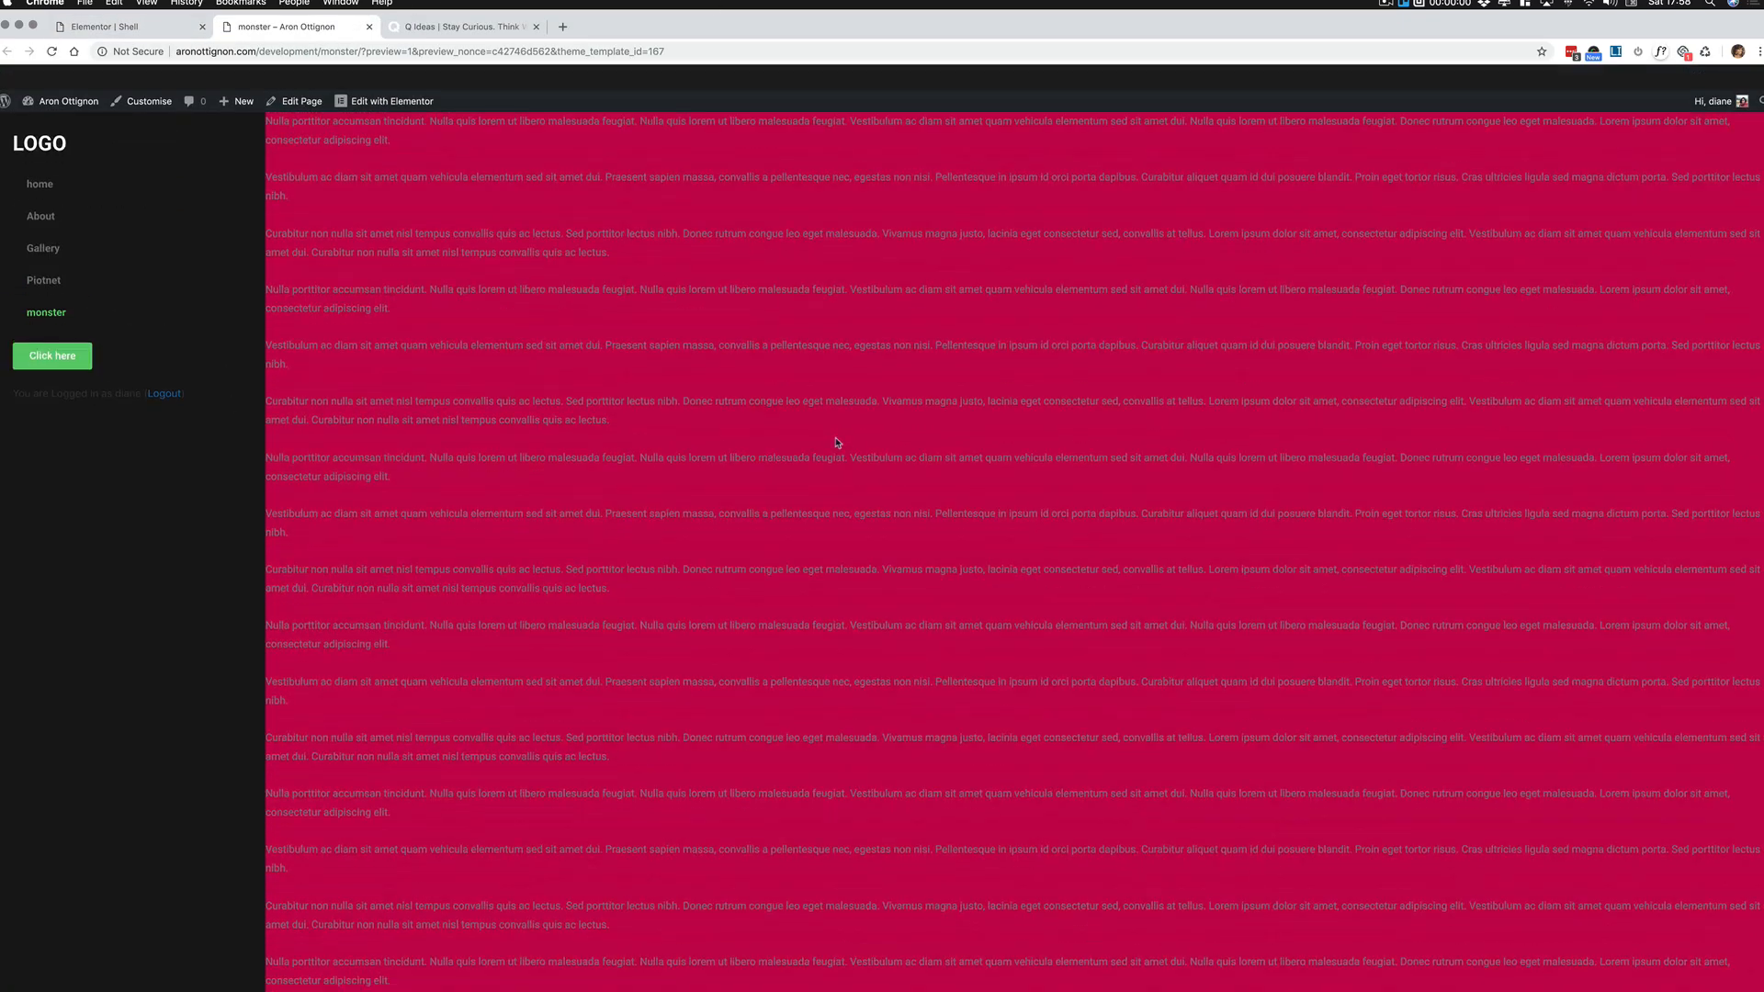
scroll(763, 425, down, 5)
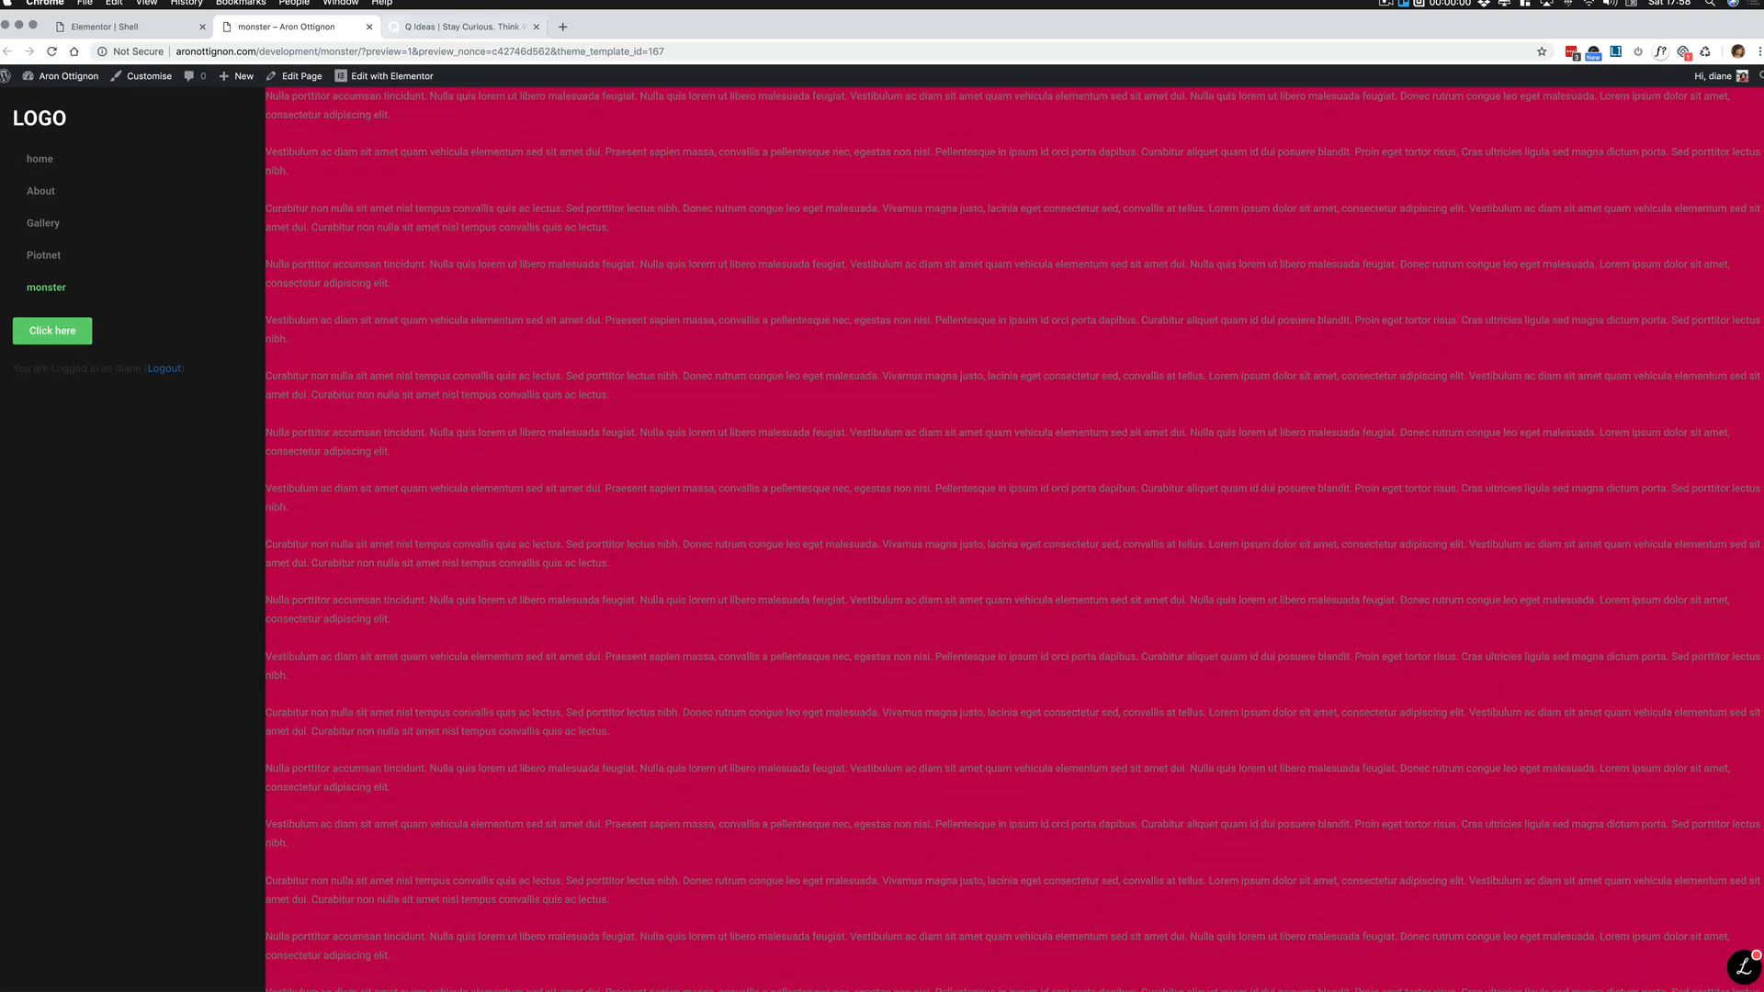
Step: Return to the Elementor editor and set the Post Content text colour to light grey
click(129, 27)
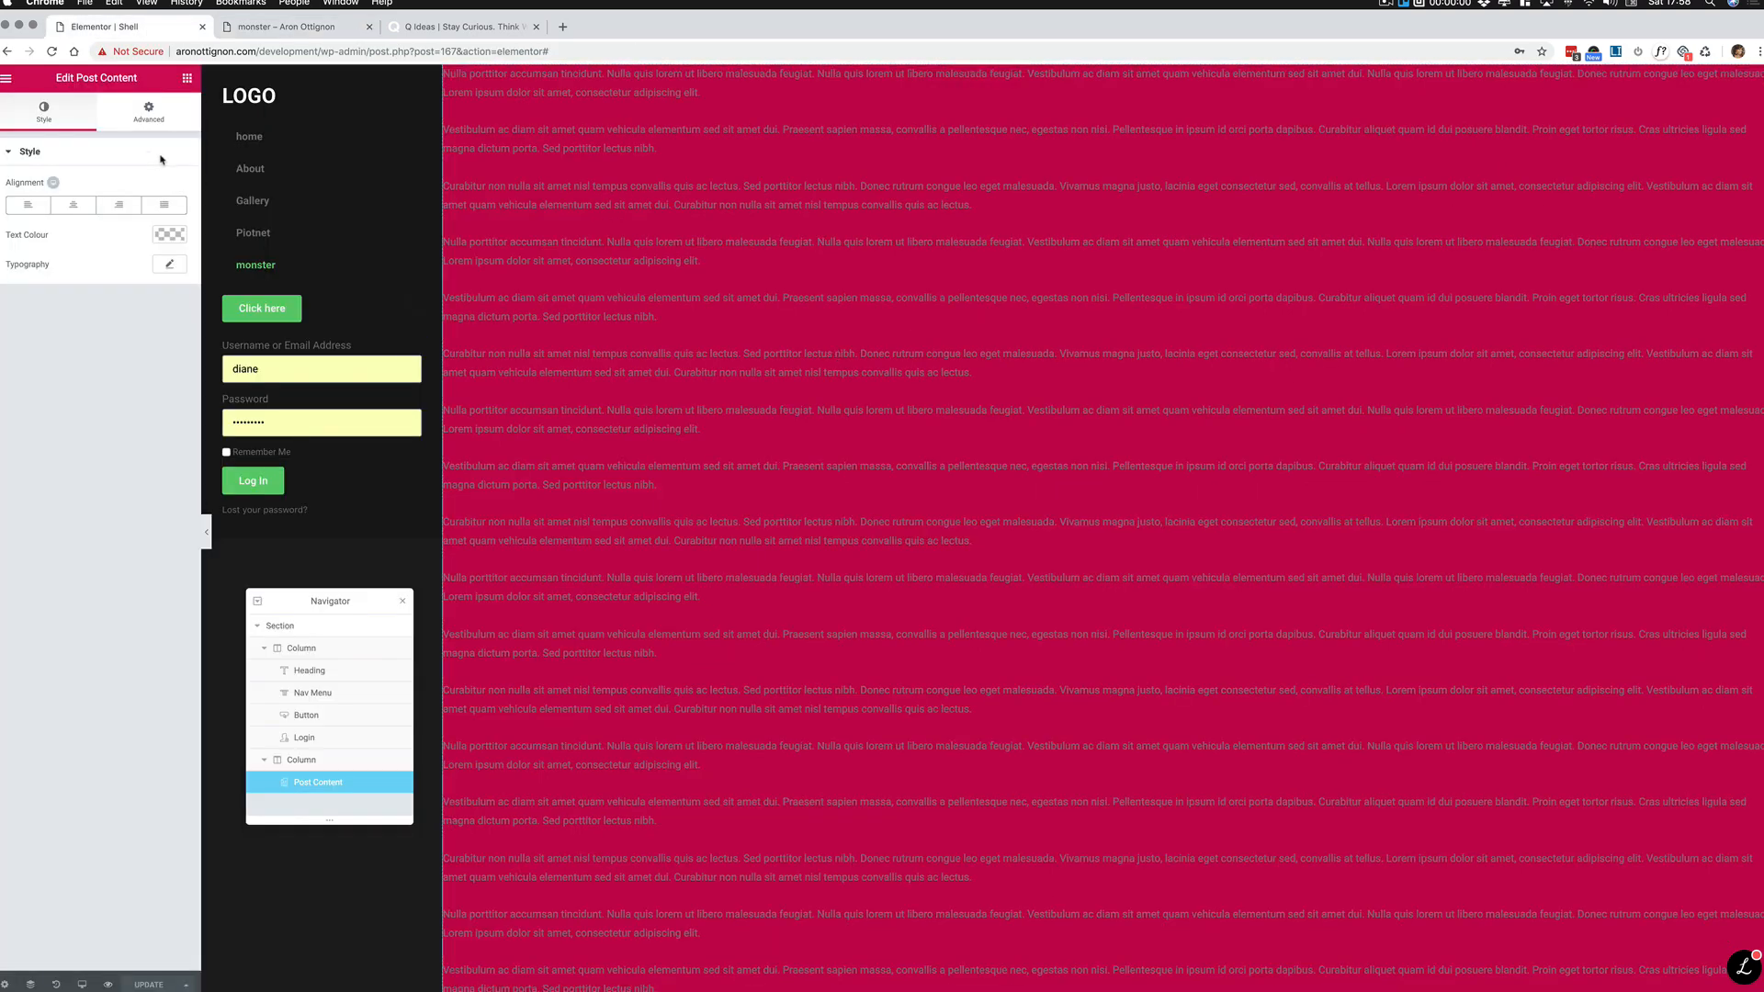
click(154, 237)
click(14, 279)
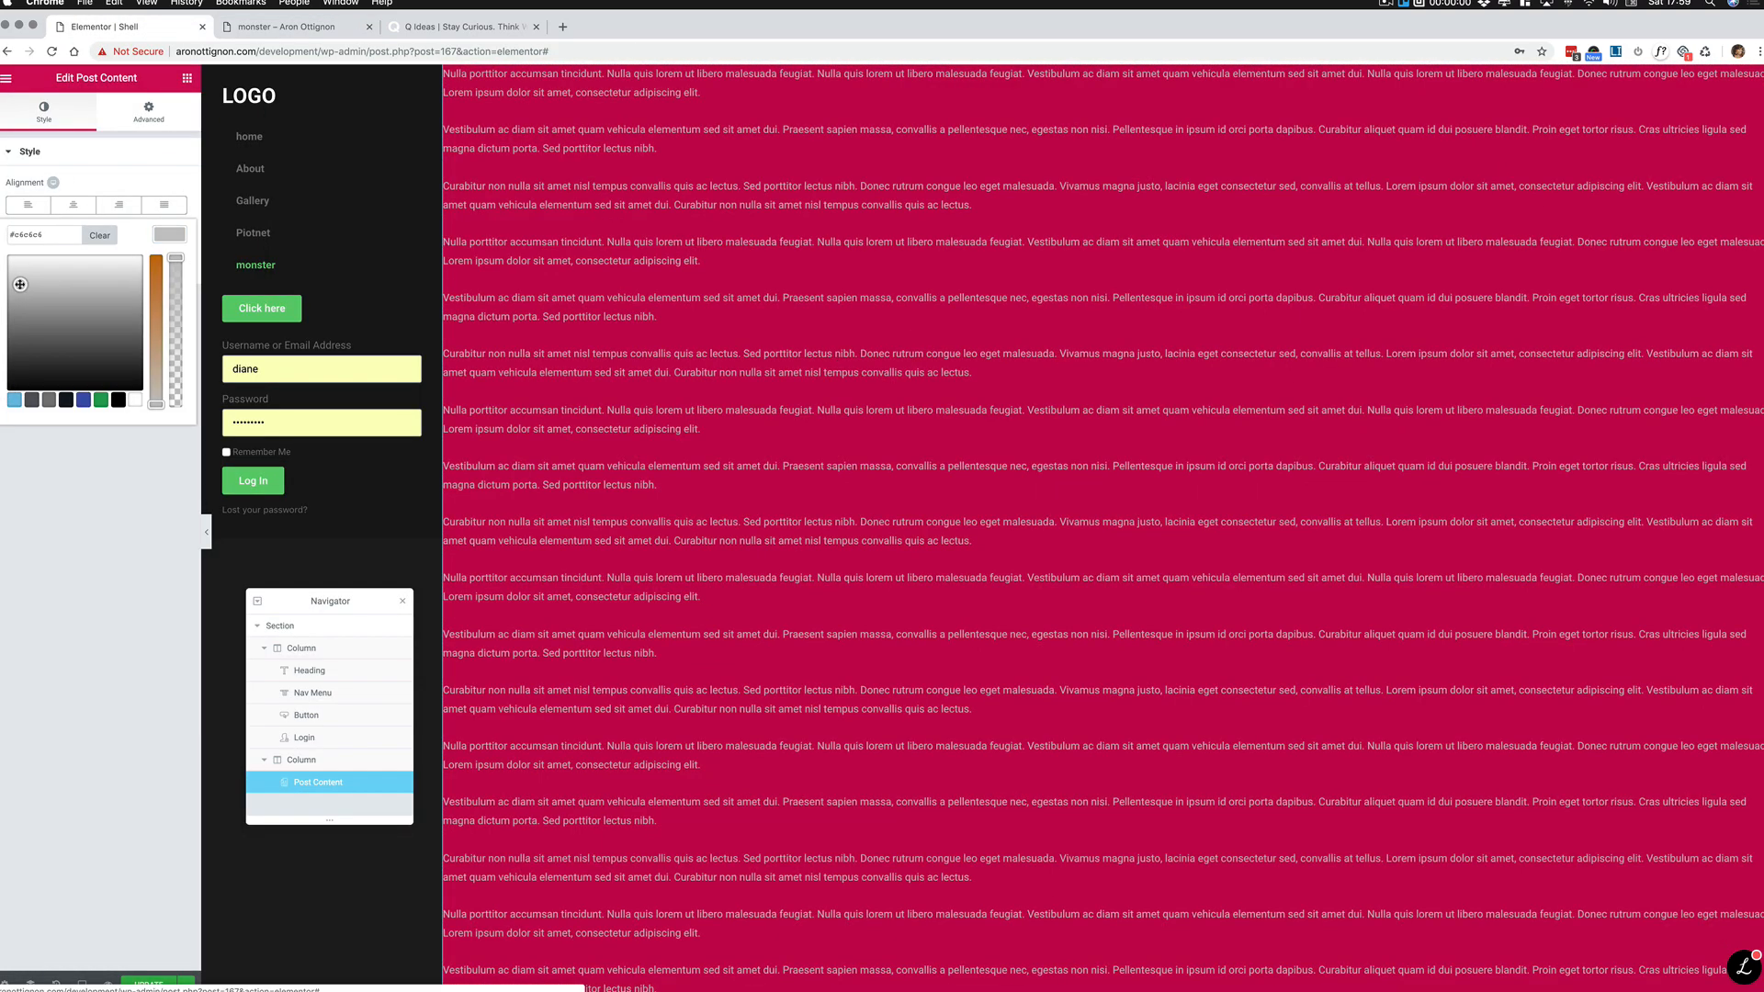
drag(14, 279, 7, 277)
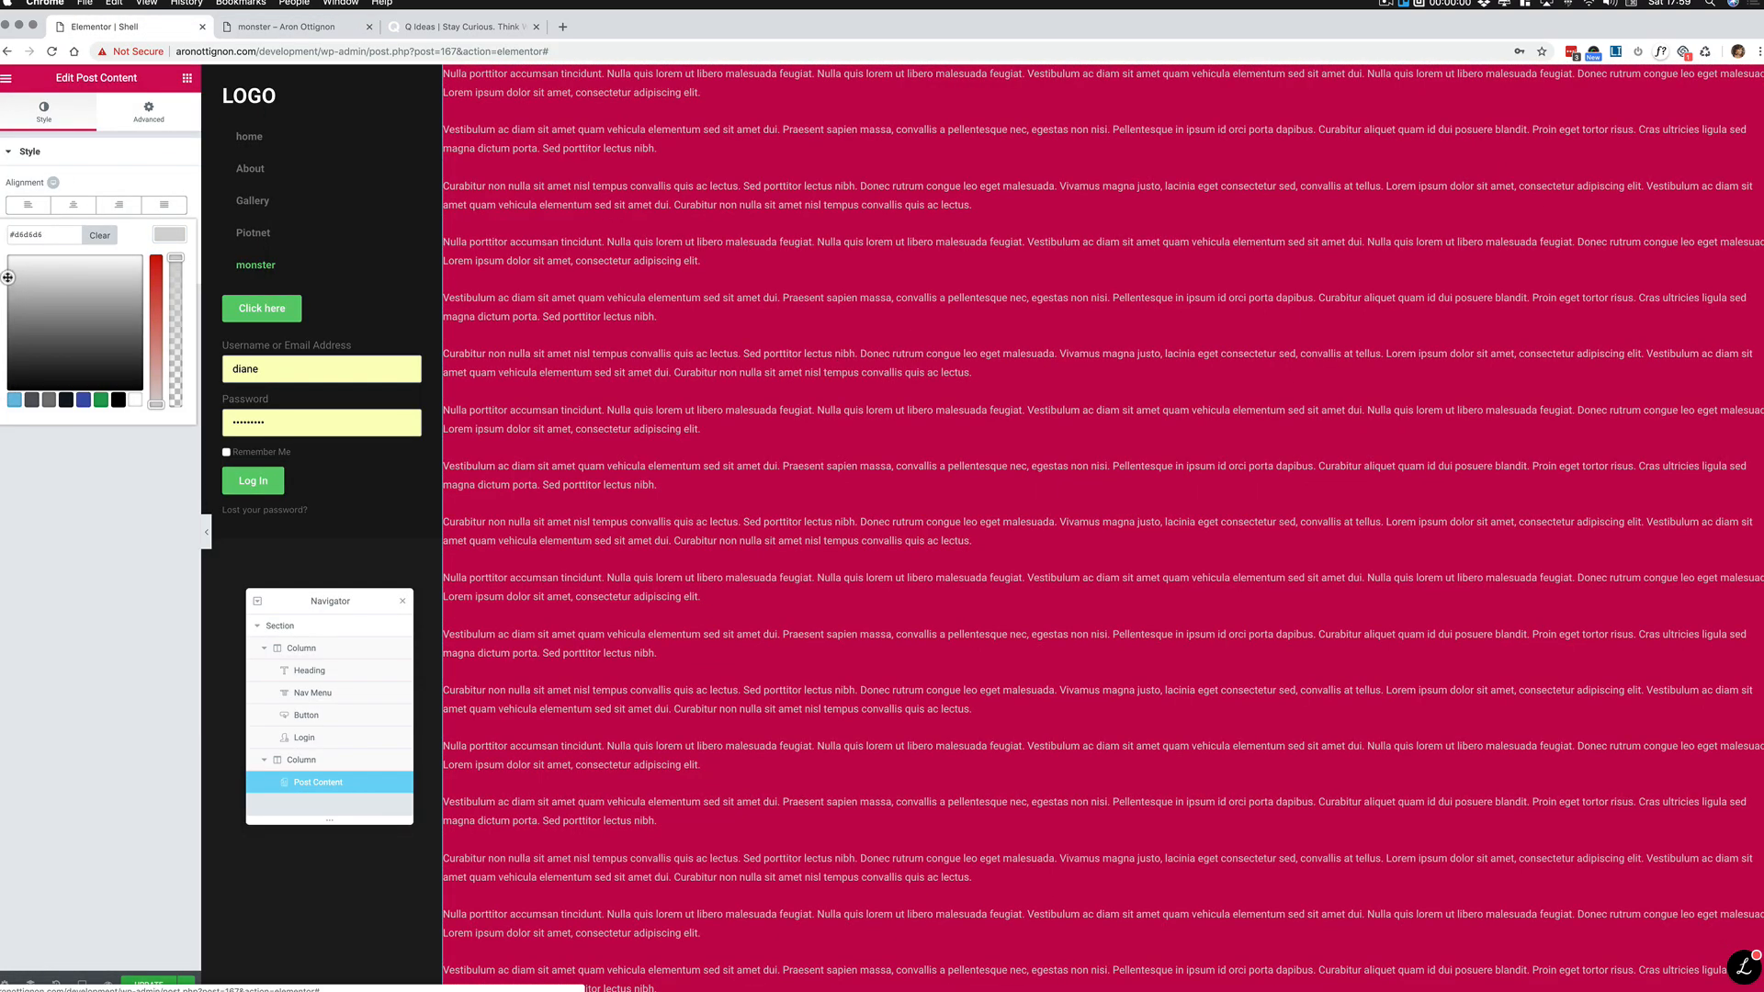
Step: Update the template with the new text colour and reload the monster page preview
click(120, 718)
click(148, 983)
click(285, 27)
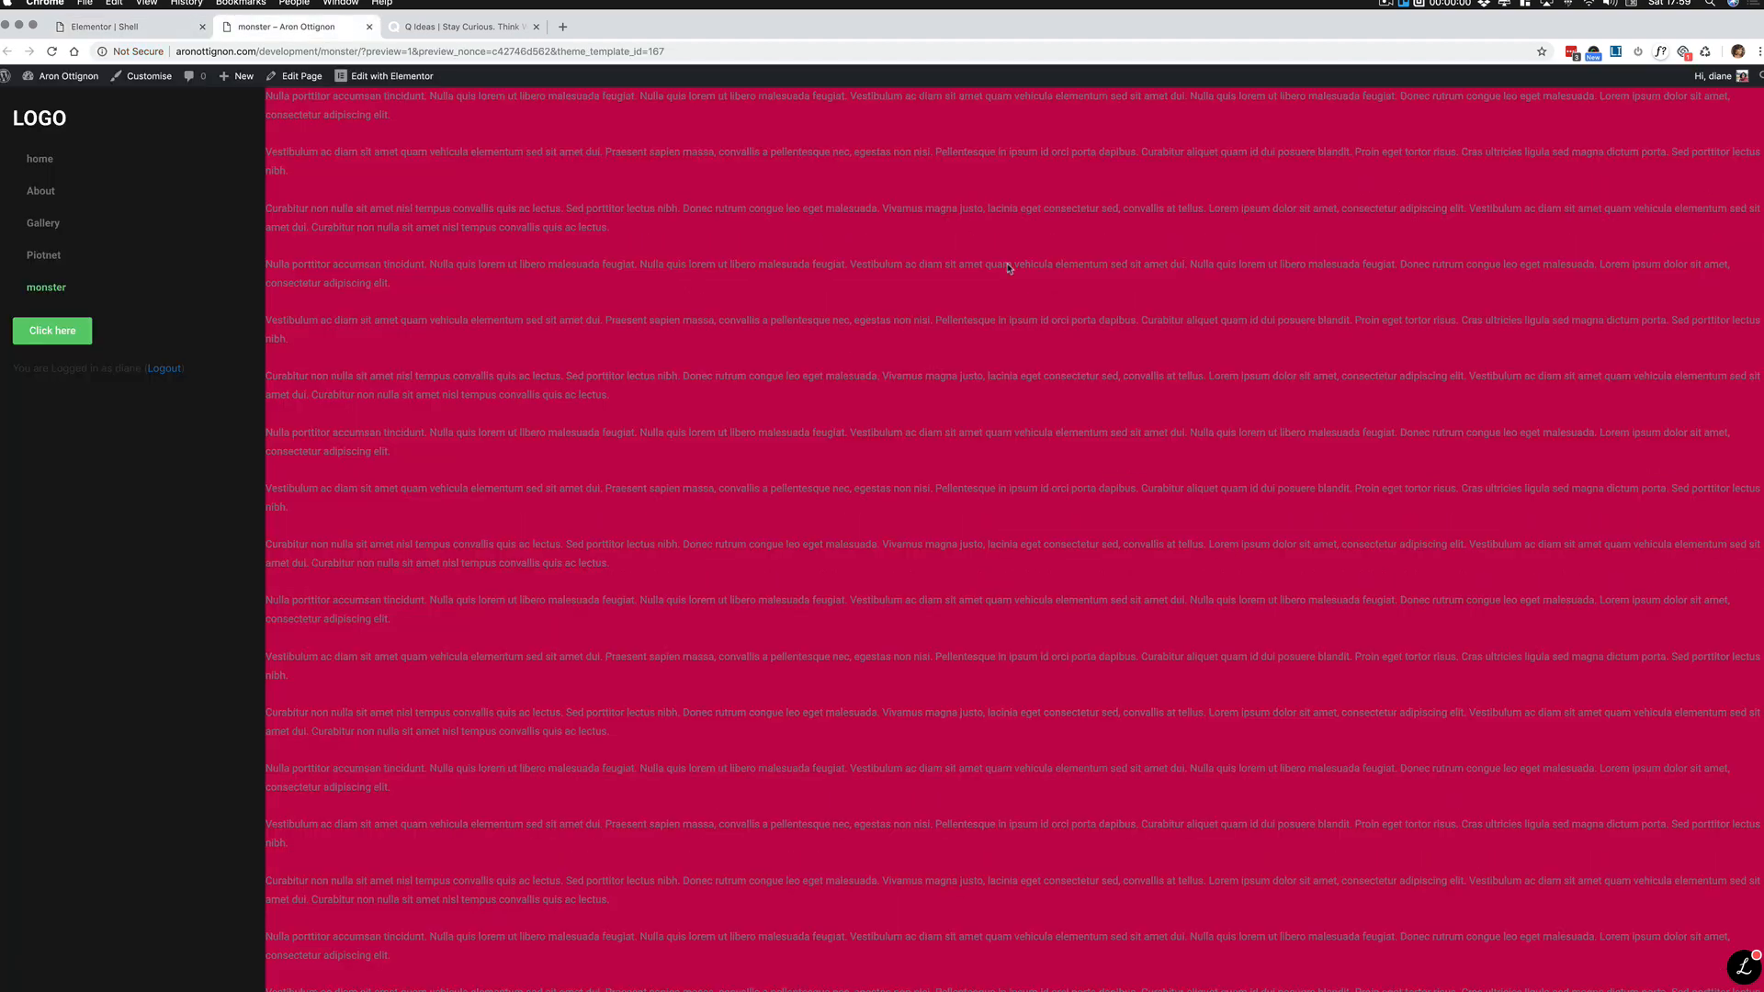
key(super+r)
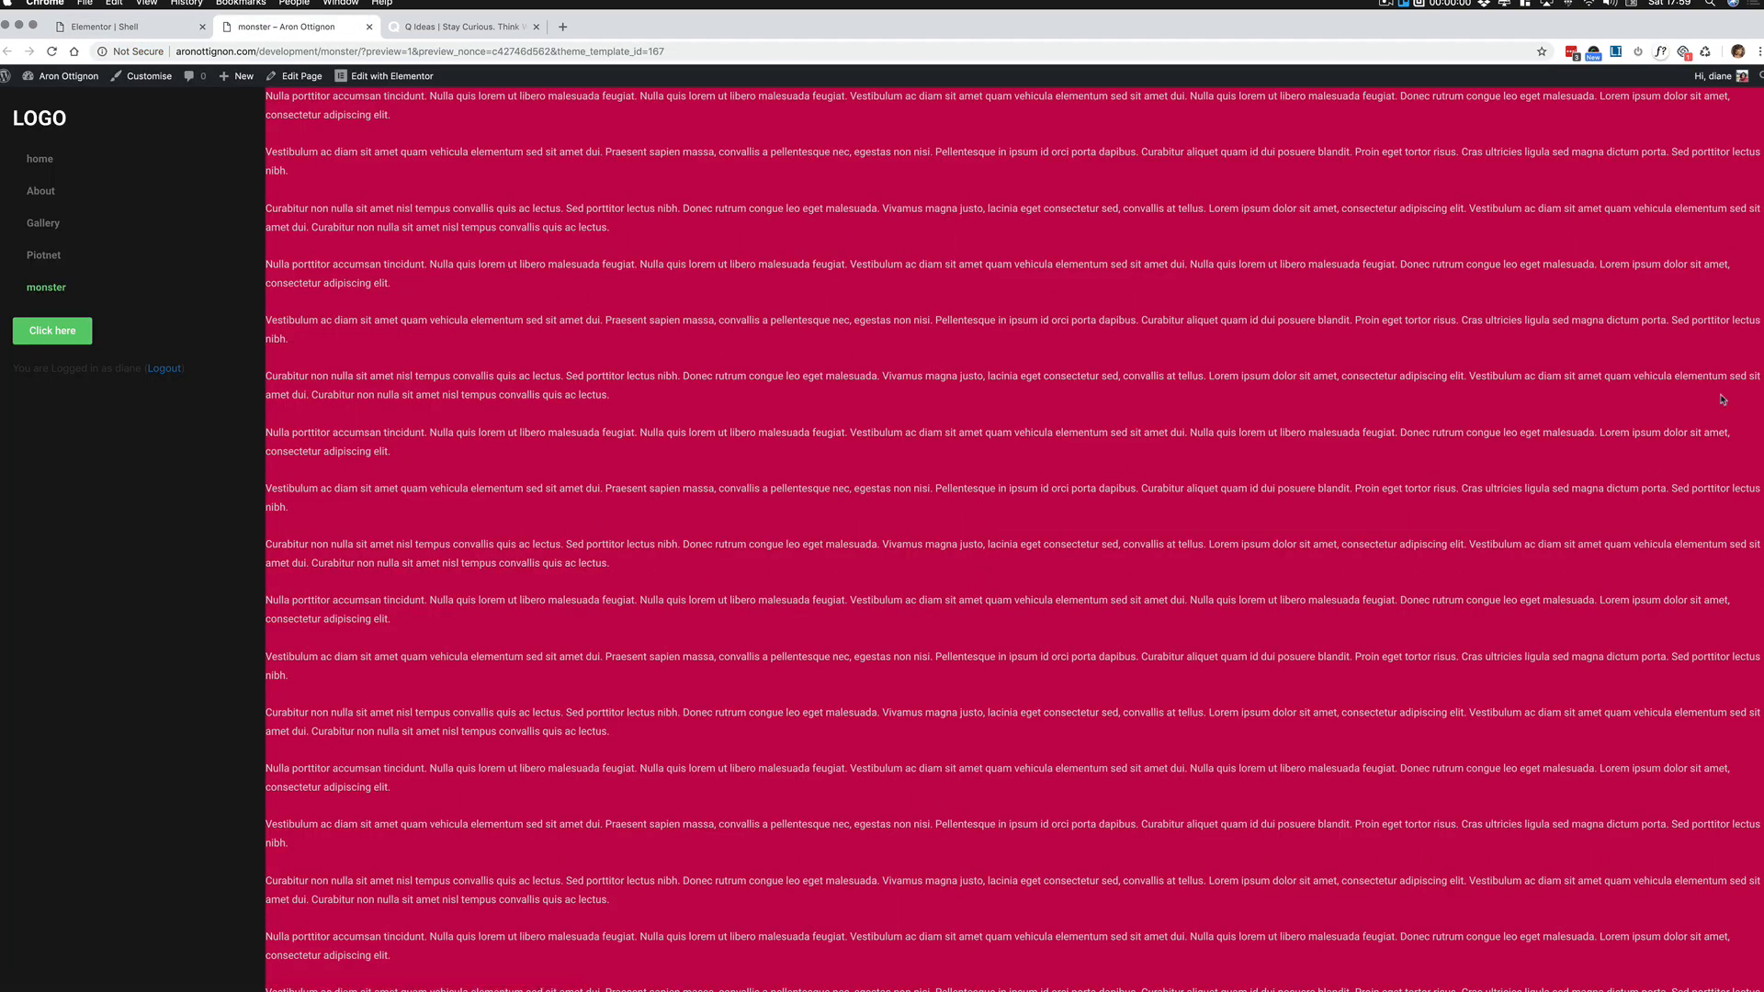
Step: Narrow the browser window to check how the monster page responds at smaller widths, and widen it again
drag(1763, 417, 1299, 416)
drag(1060, 446, 551, 522)
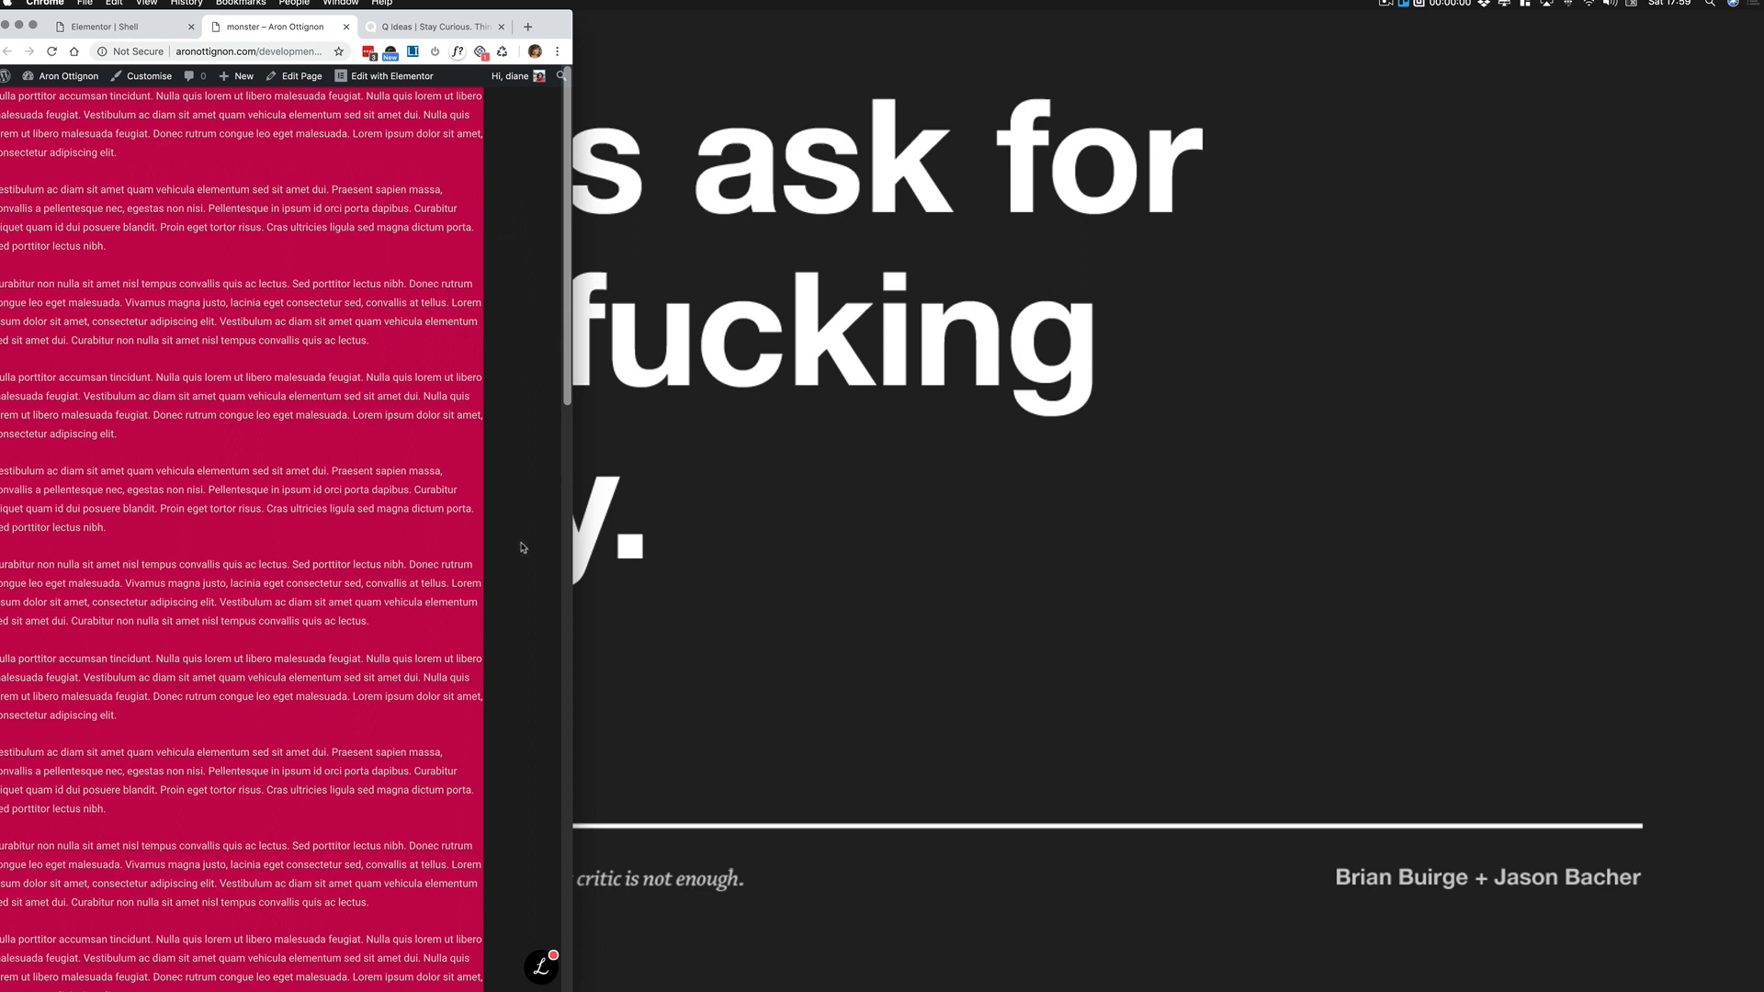
drag(571, 415, 1638, 413)
Step: Return to the Elementor editor and set the post content column's tablet width to 100%, moving the Navigator aside
click(138, 25)
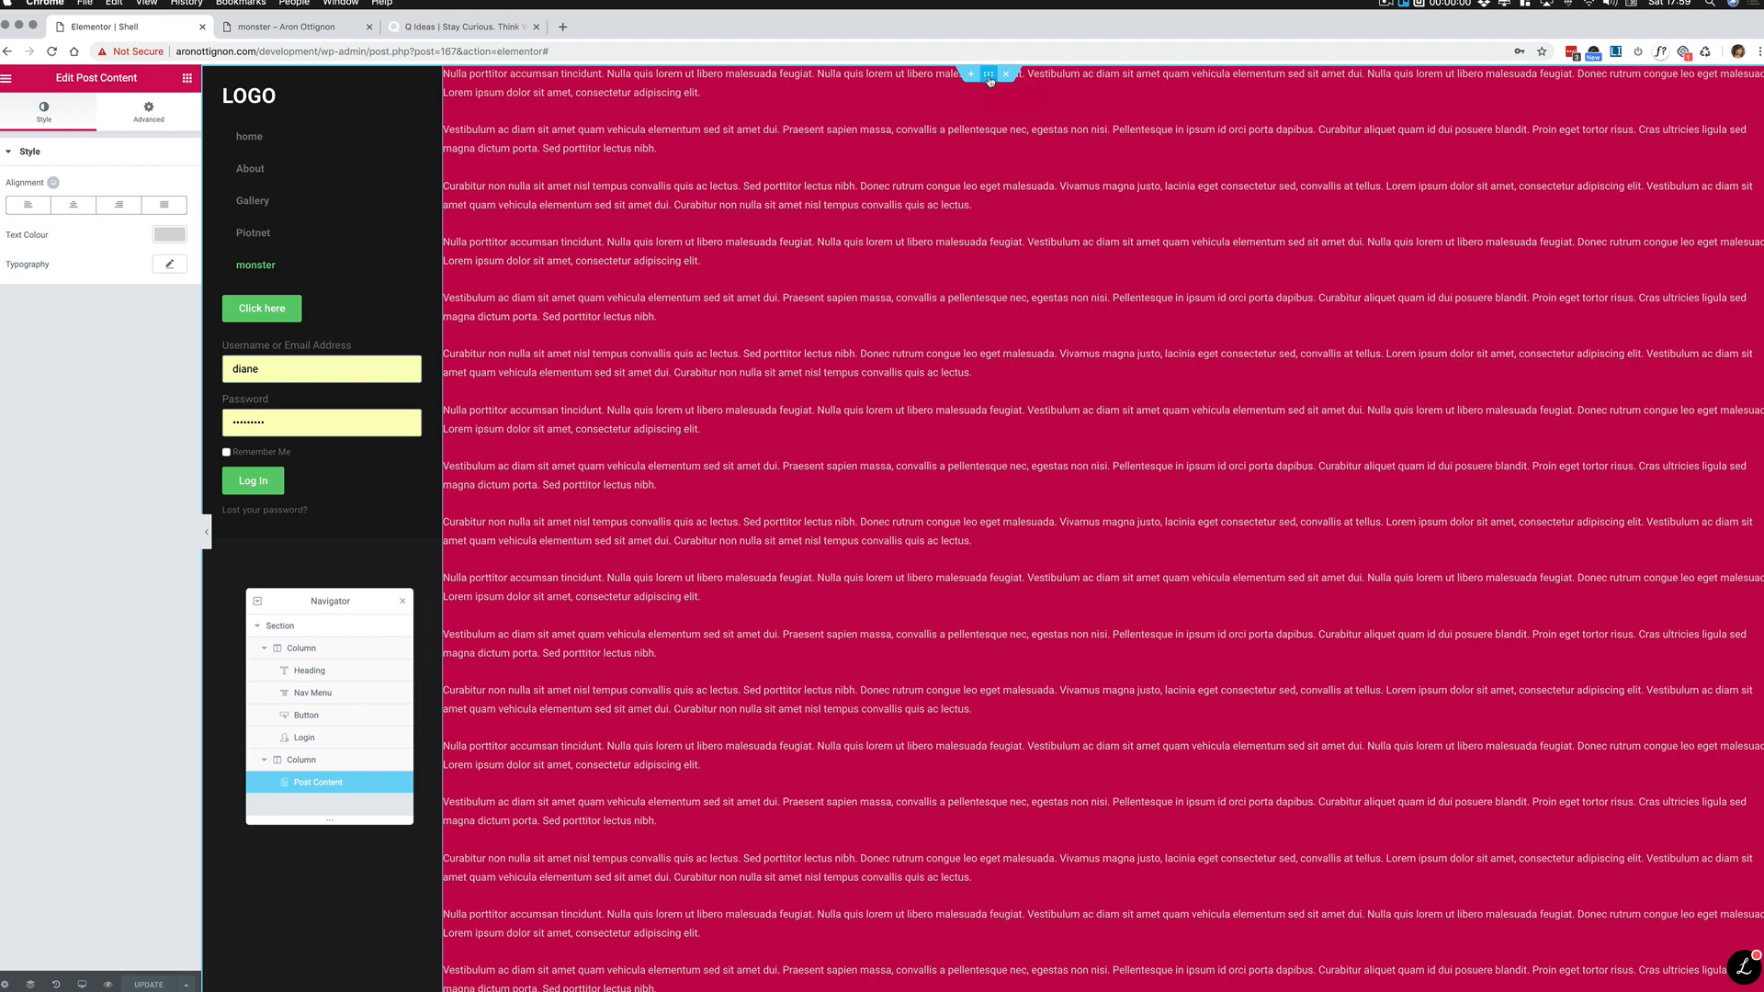
click(990, 81)
drag(307, 601, 887, 257)
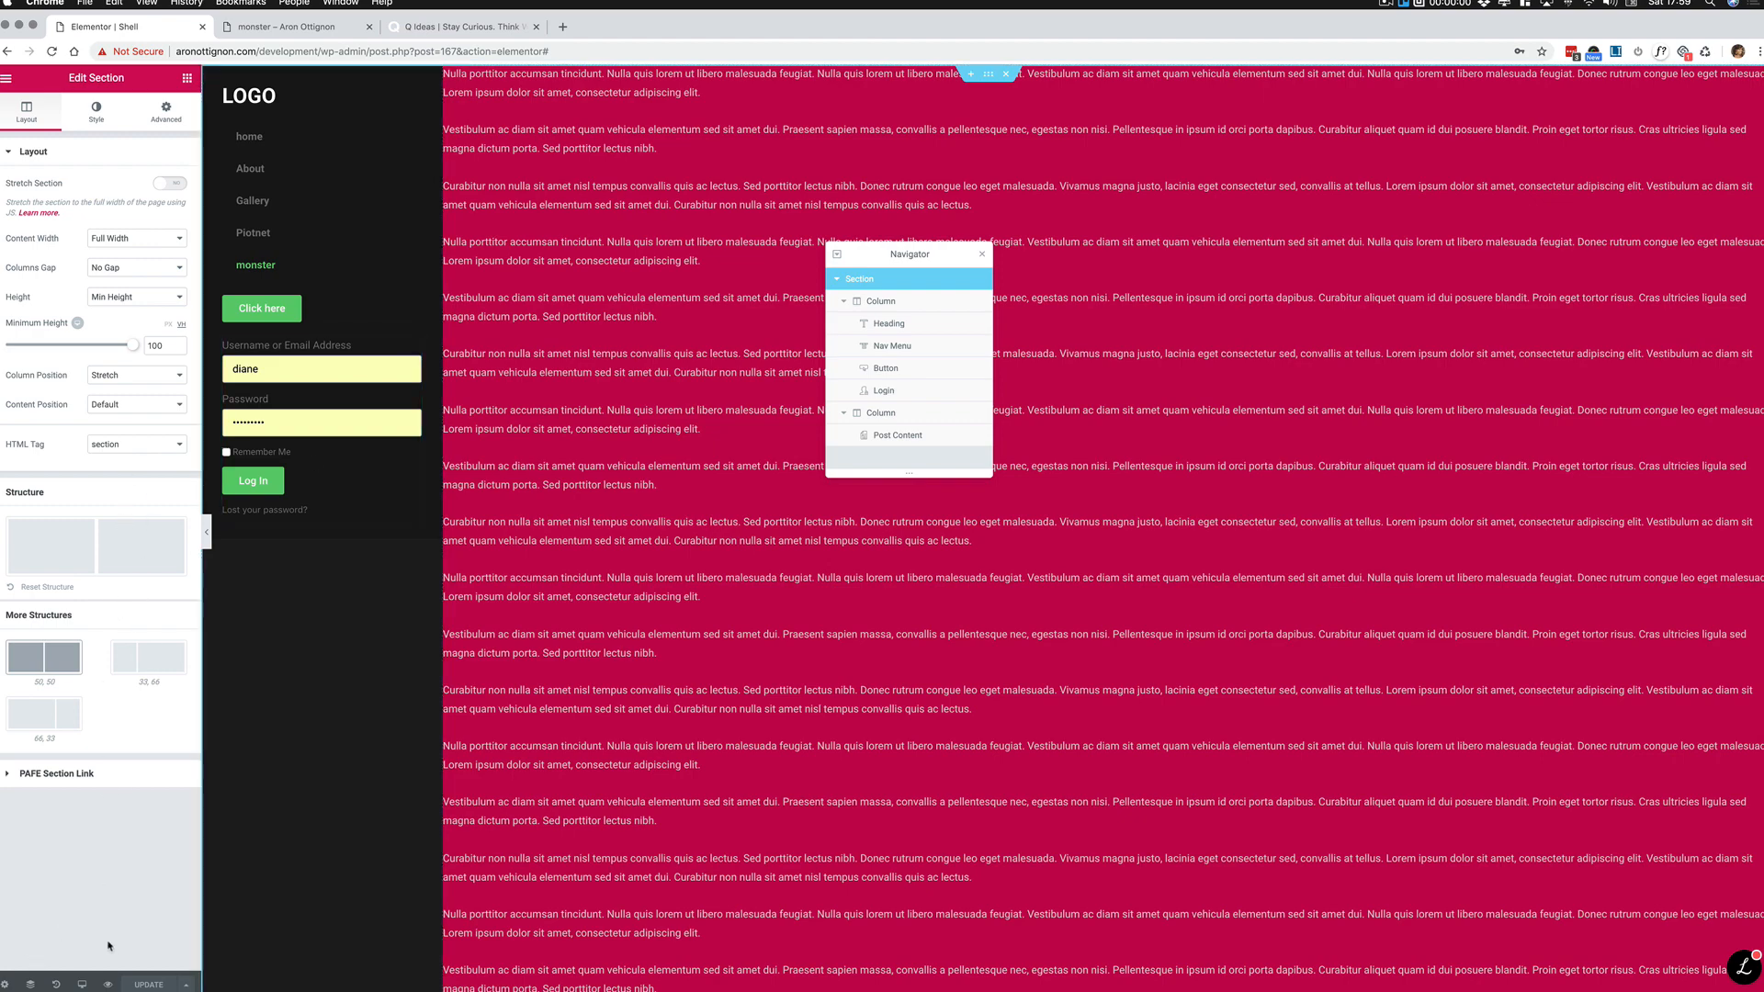
click(83, 985)
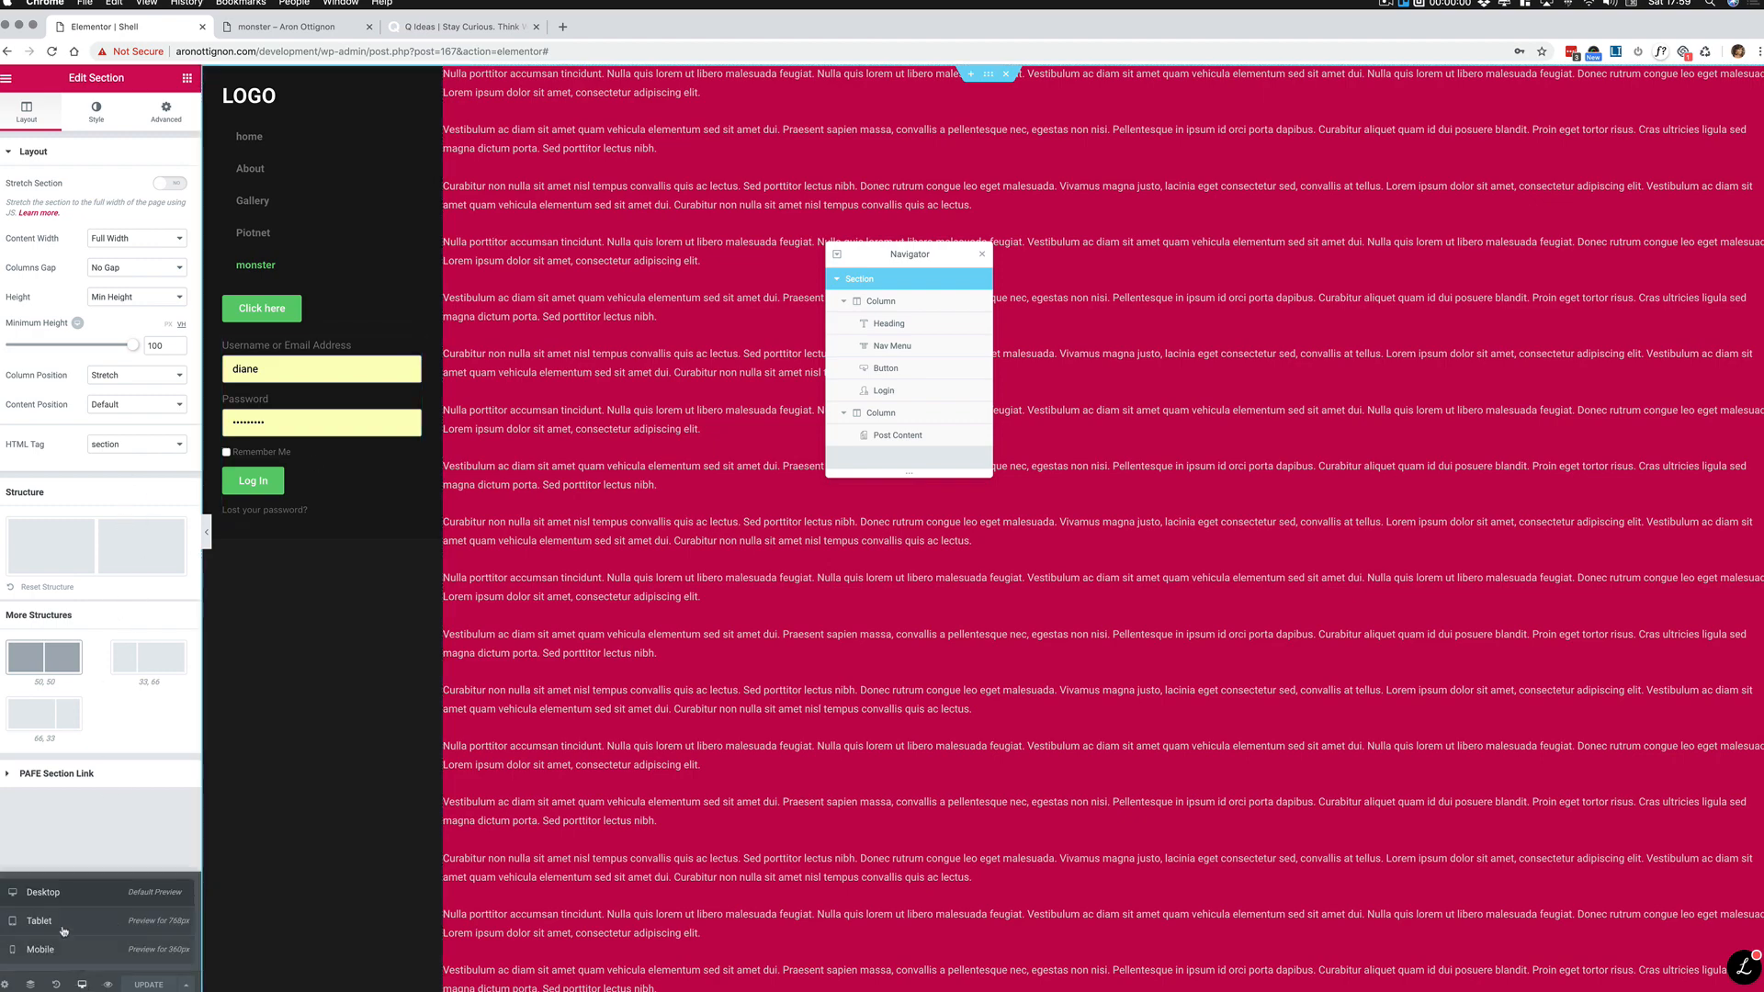
click(39, 920)
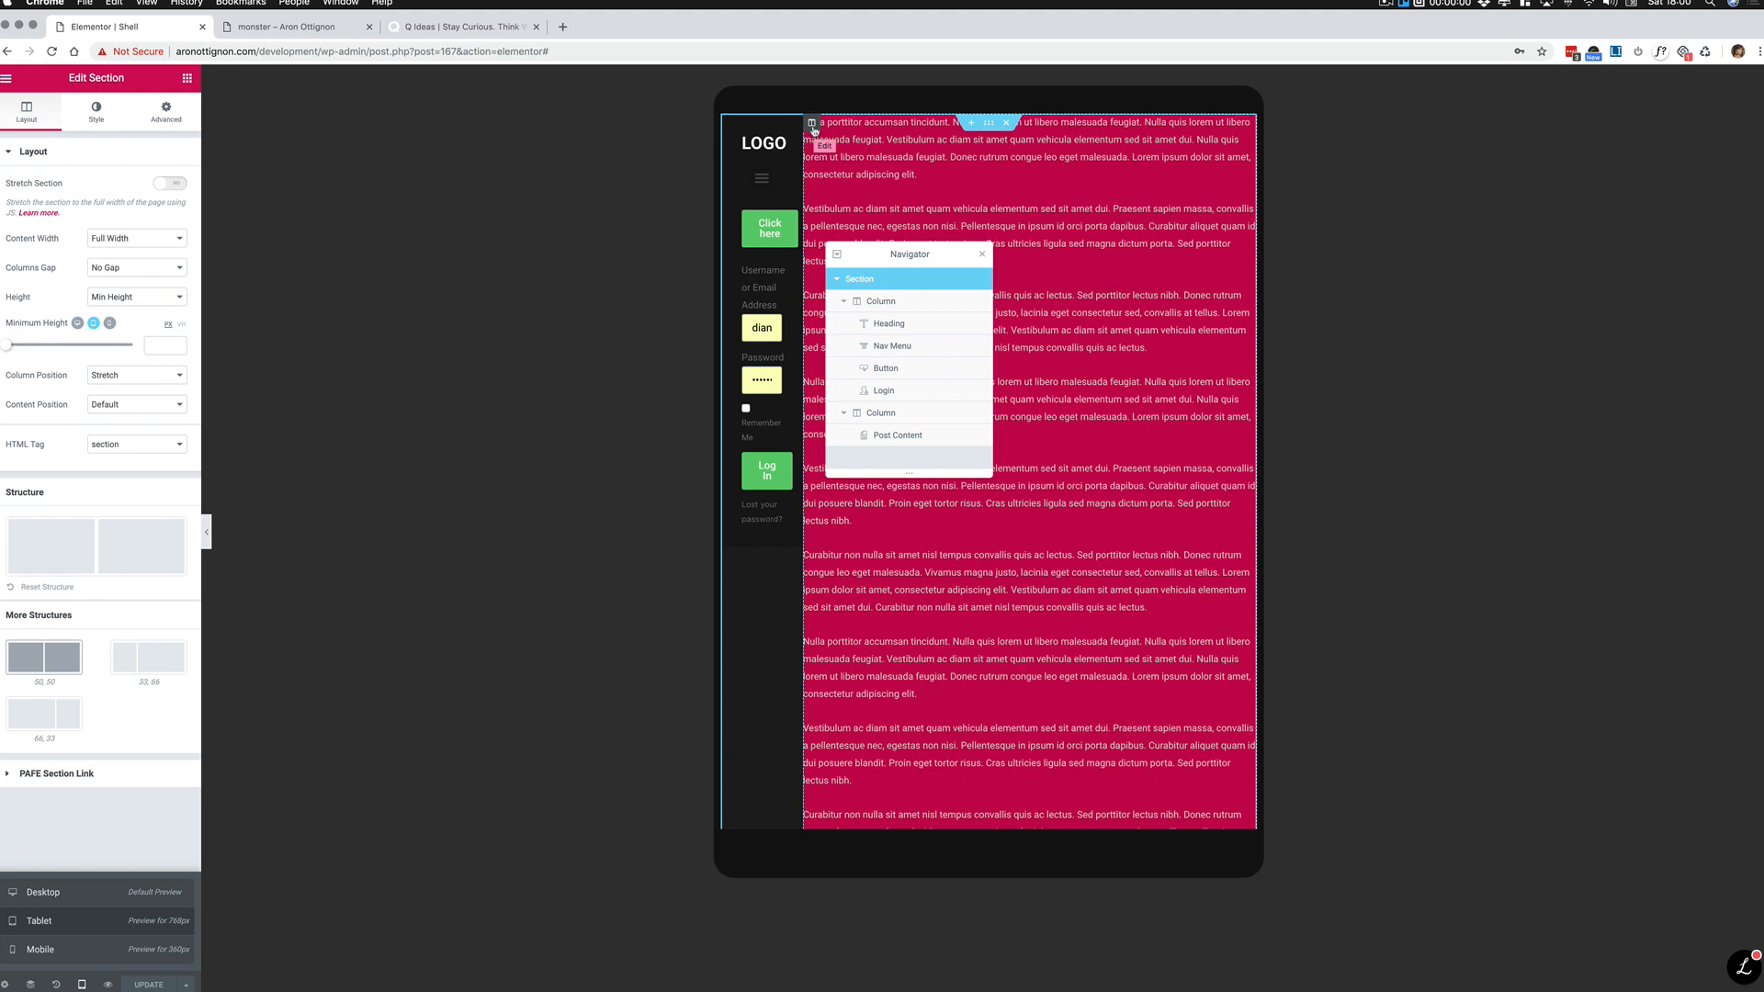
click(813, 130)
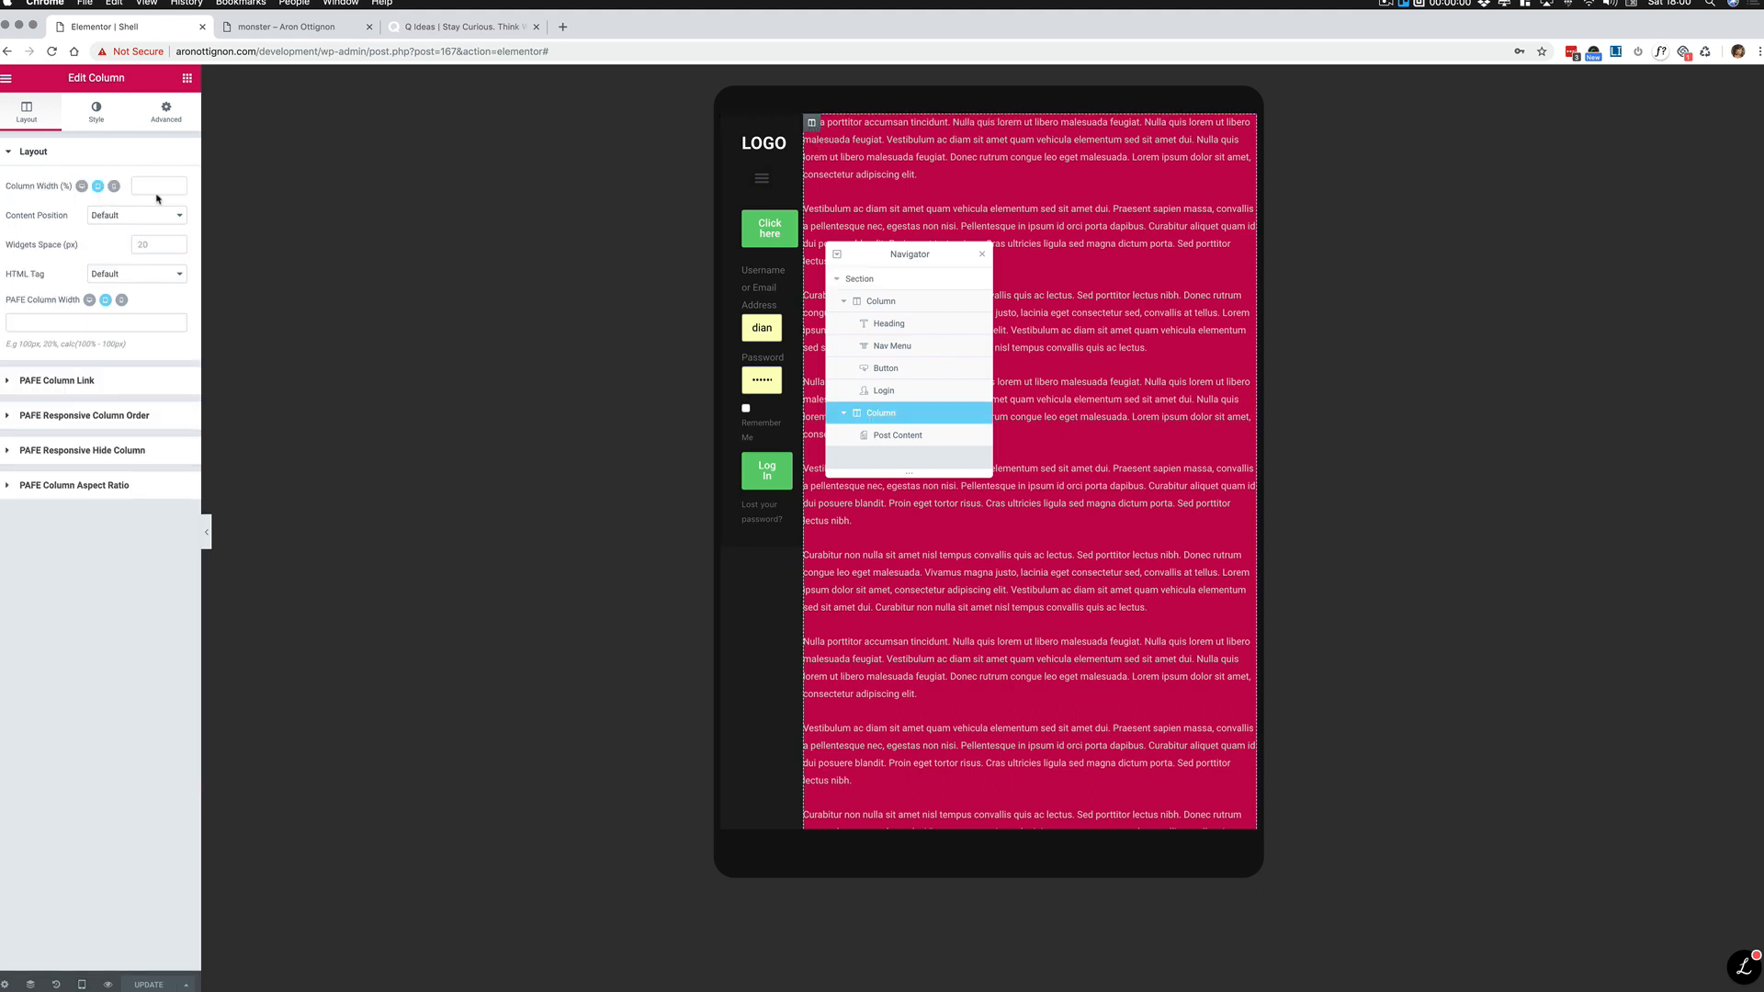
text(100)
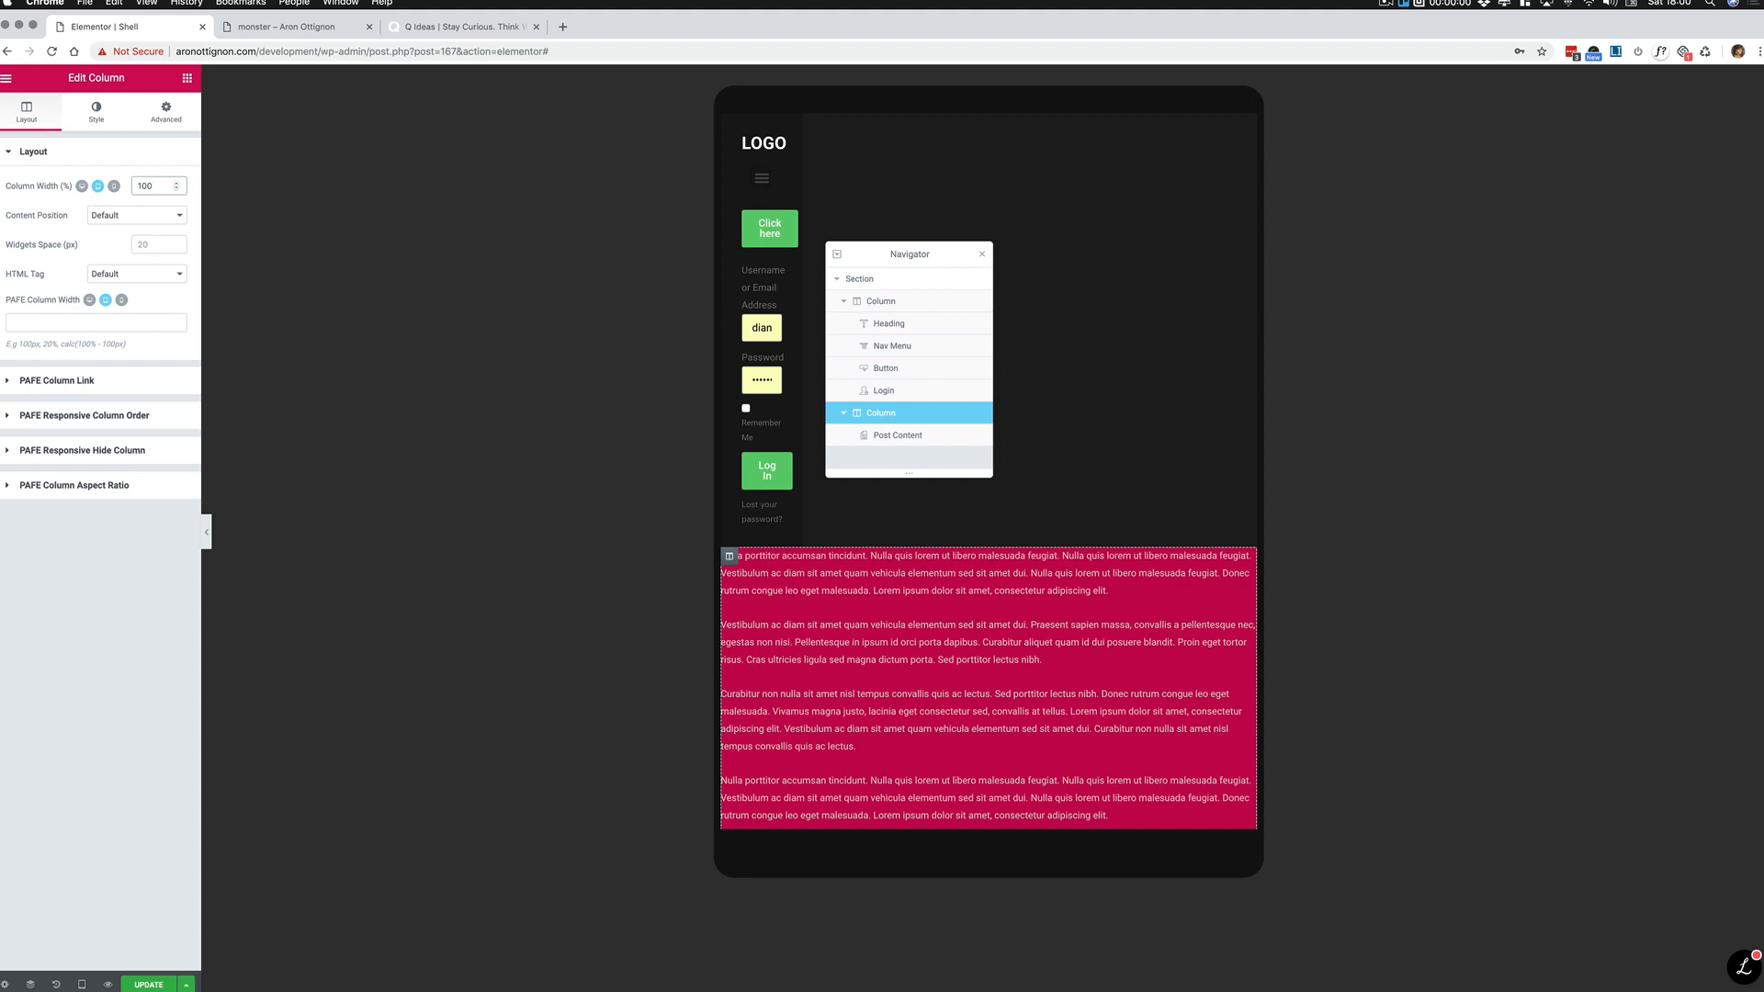
Step: Set the post content column's mobile width to 100% and close the Navigator
click(114, 187)
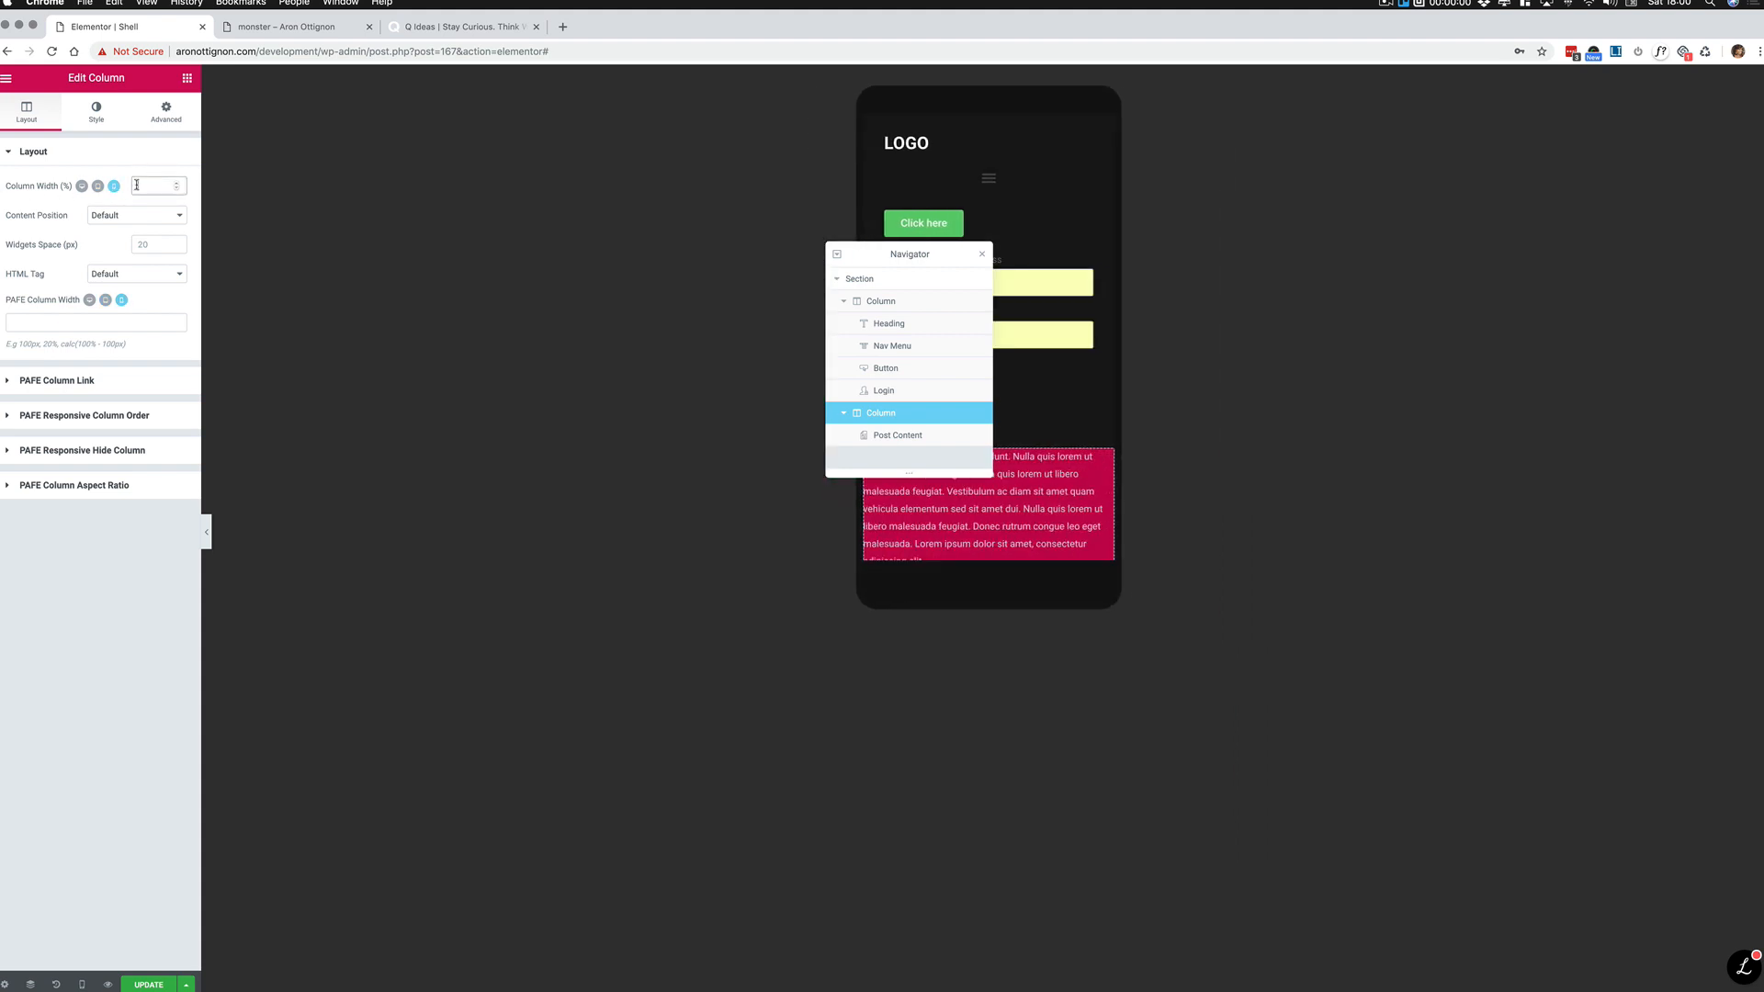
click(136, 184)
text(100)
click(984, 256)
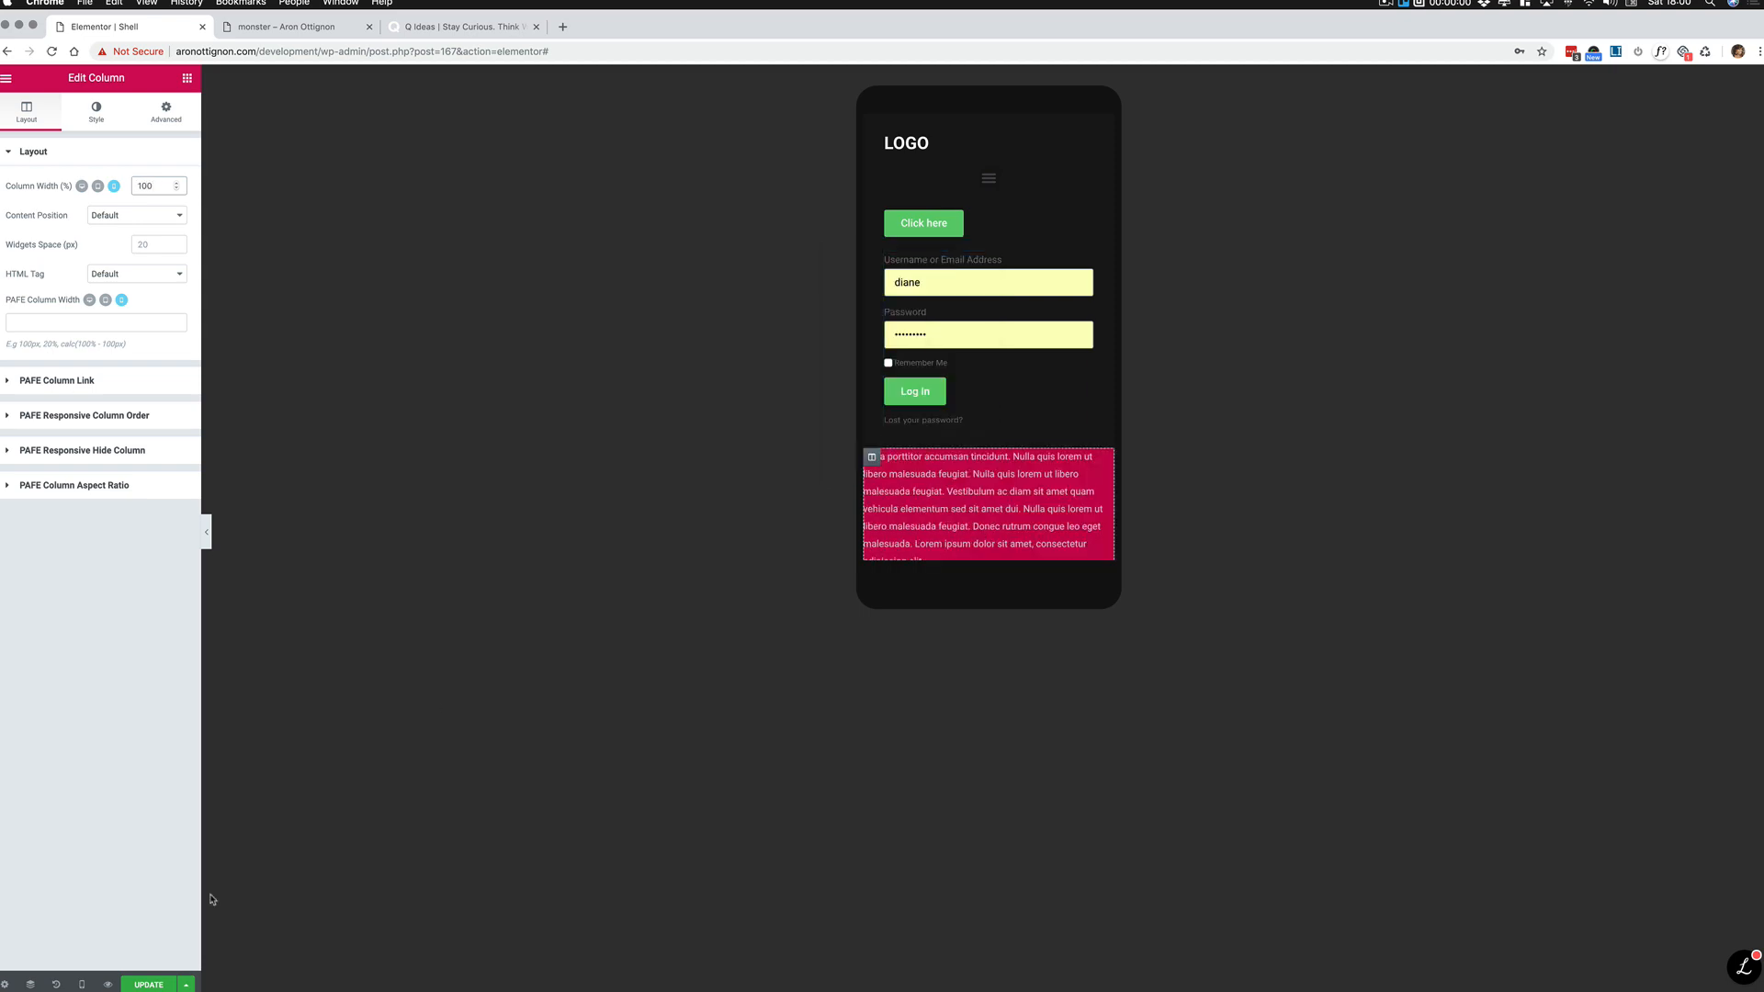
Step: Update the template, reload the monster page and check the new column widths by resizing the browser window
click(150, 986)
click(294, 27)
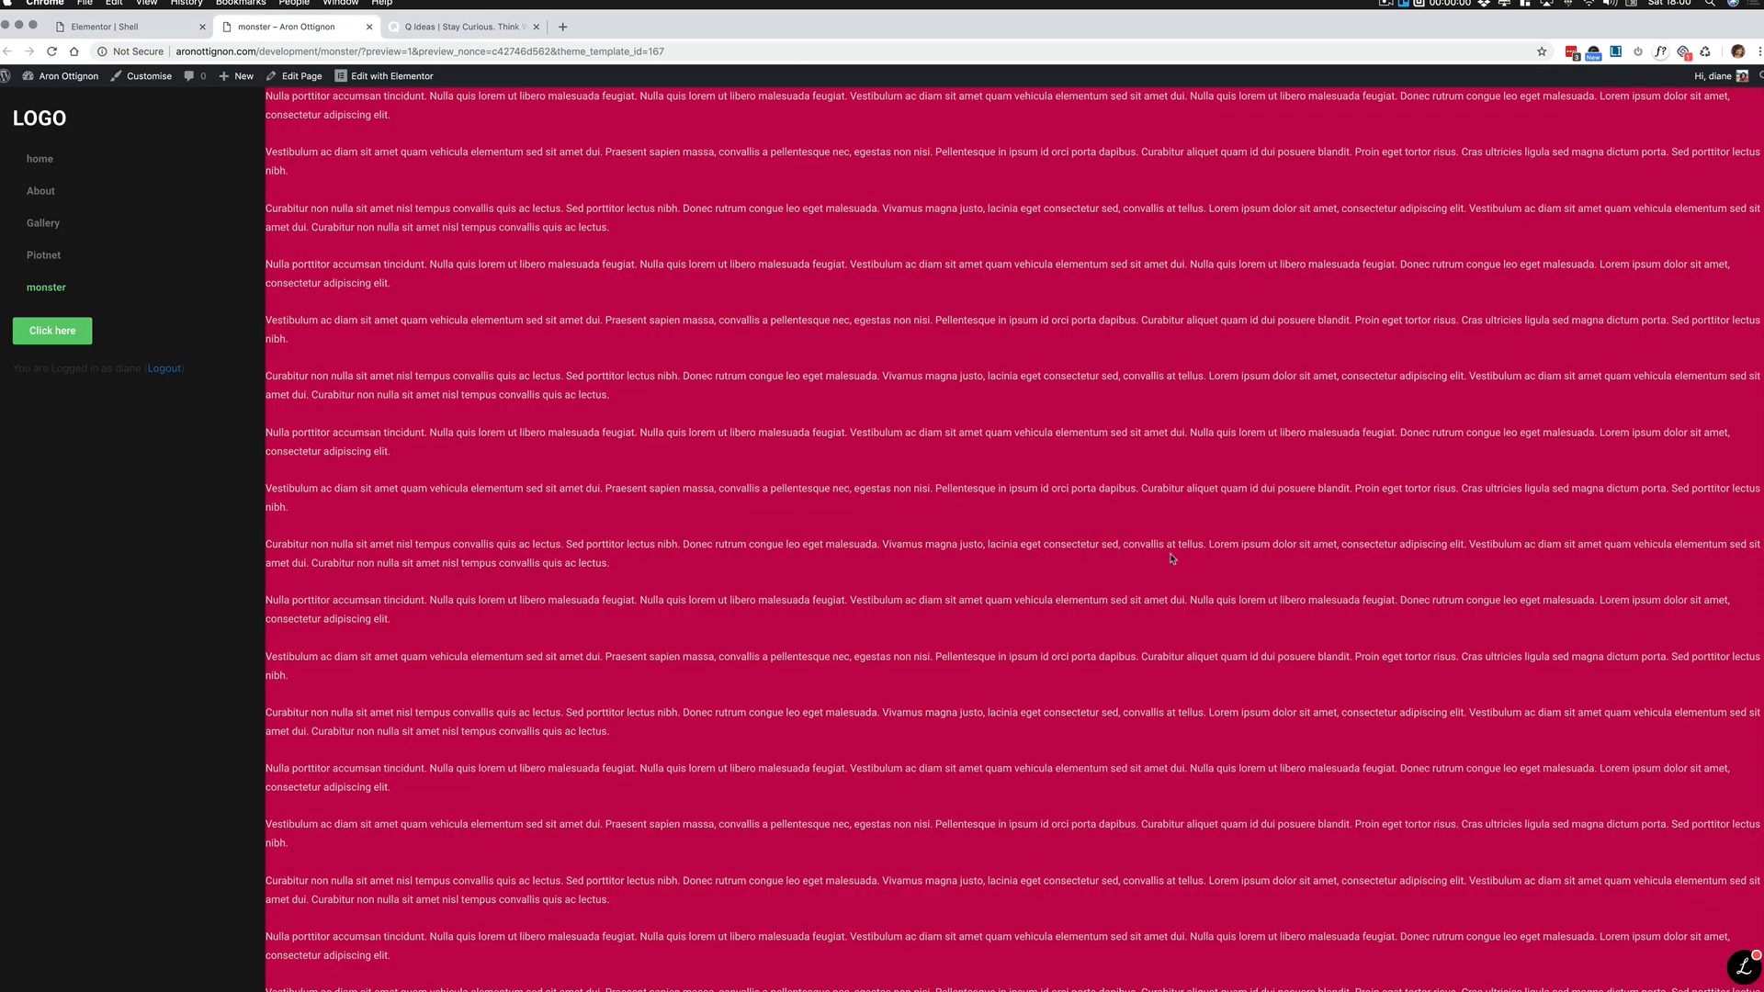
key(super+r)
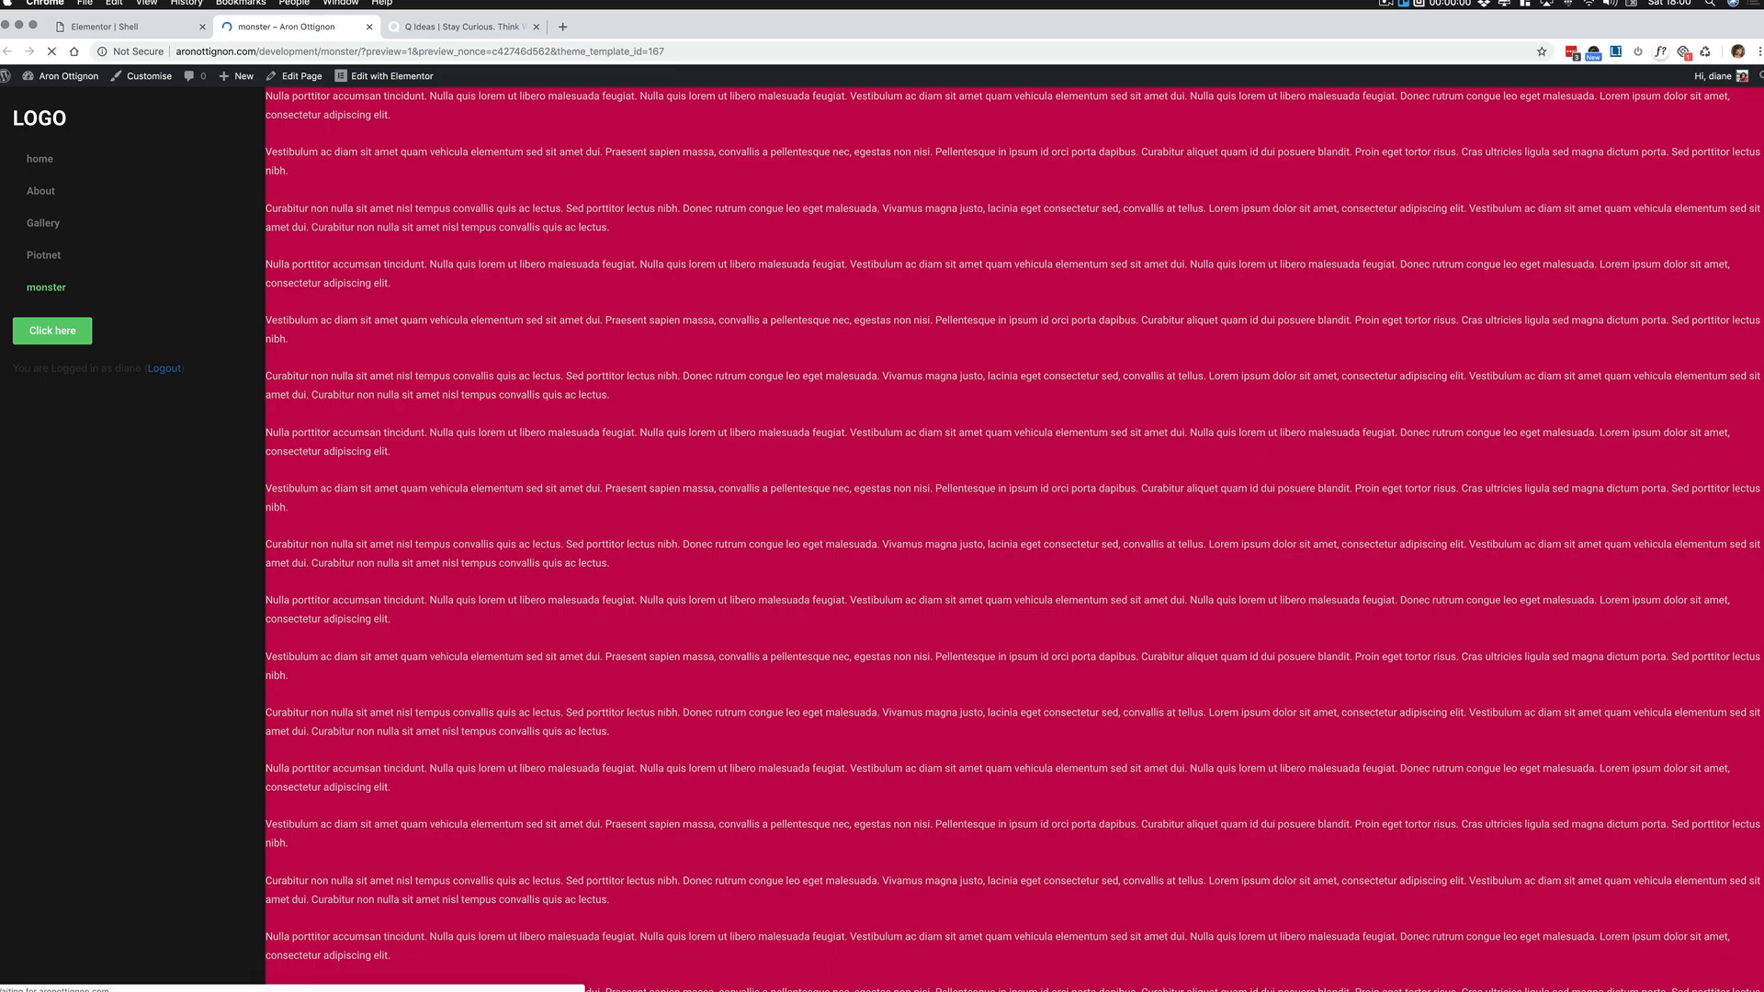
drag(1762, 450, 677, 455)
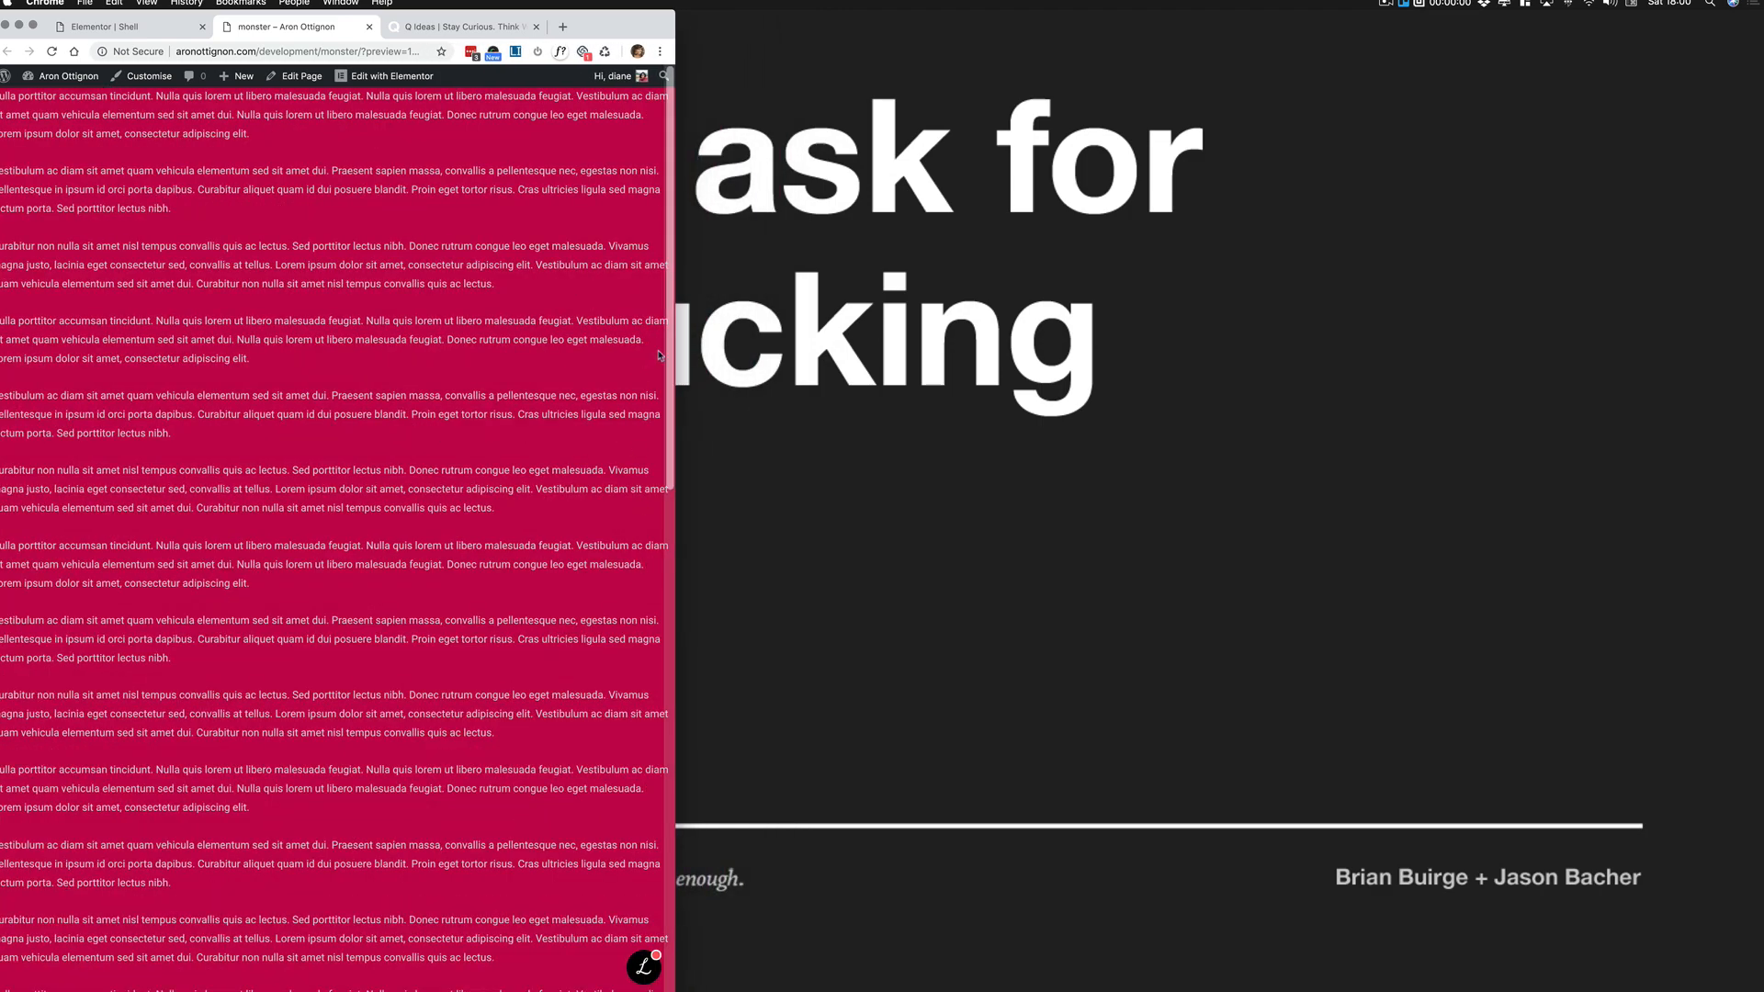
drag(674, 352, 1763, 372)
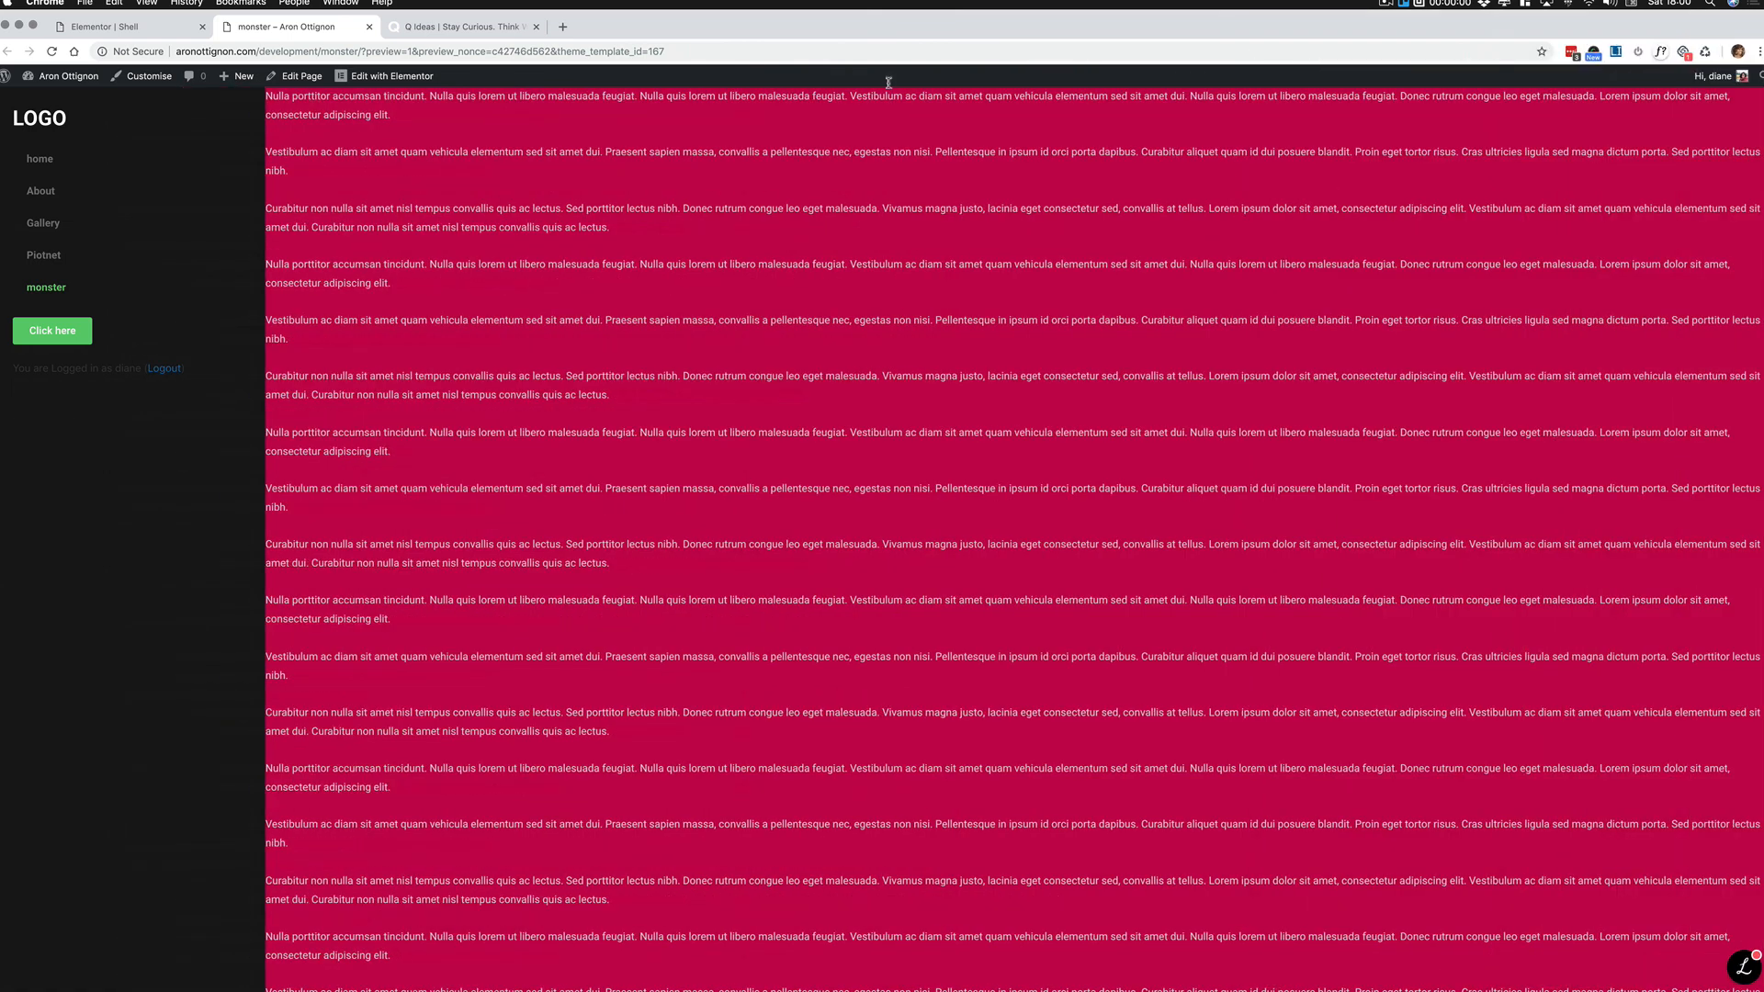
Step: Return to the editor's desktop view and add an Inner Section above the Post Content widget
click(108, 31)
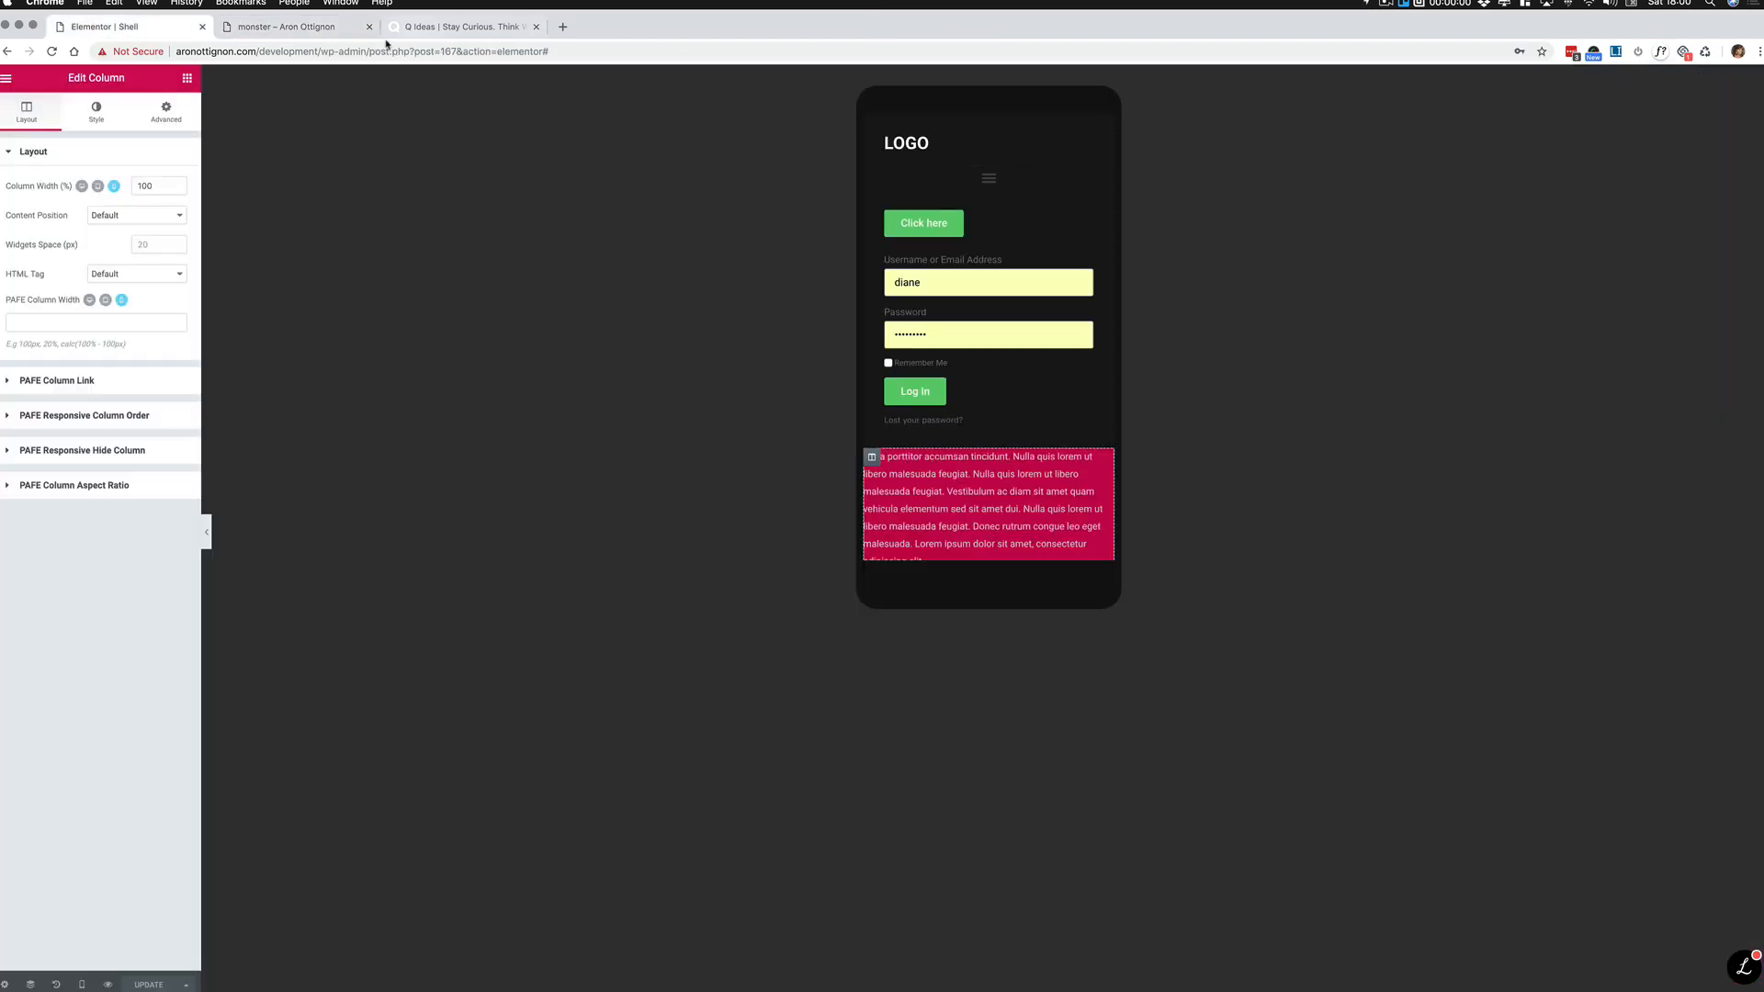
click(294, 27)
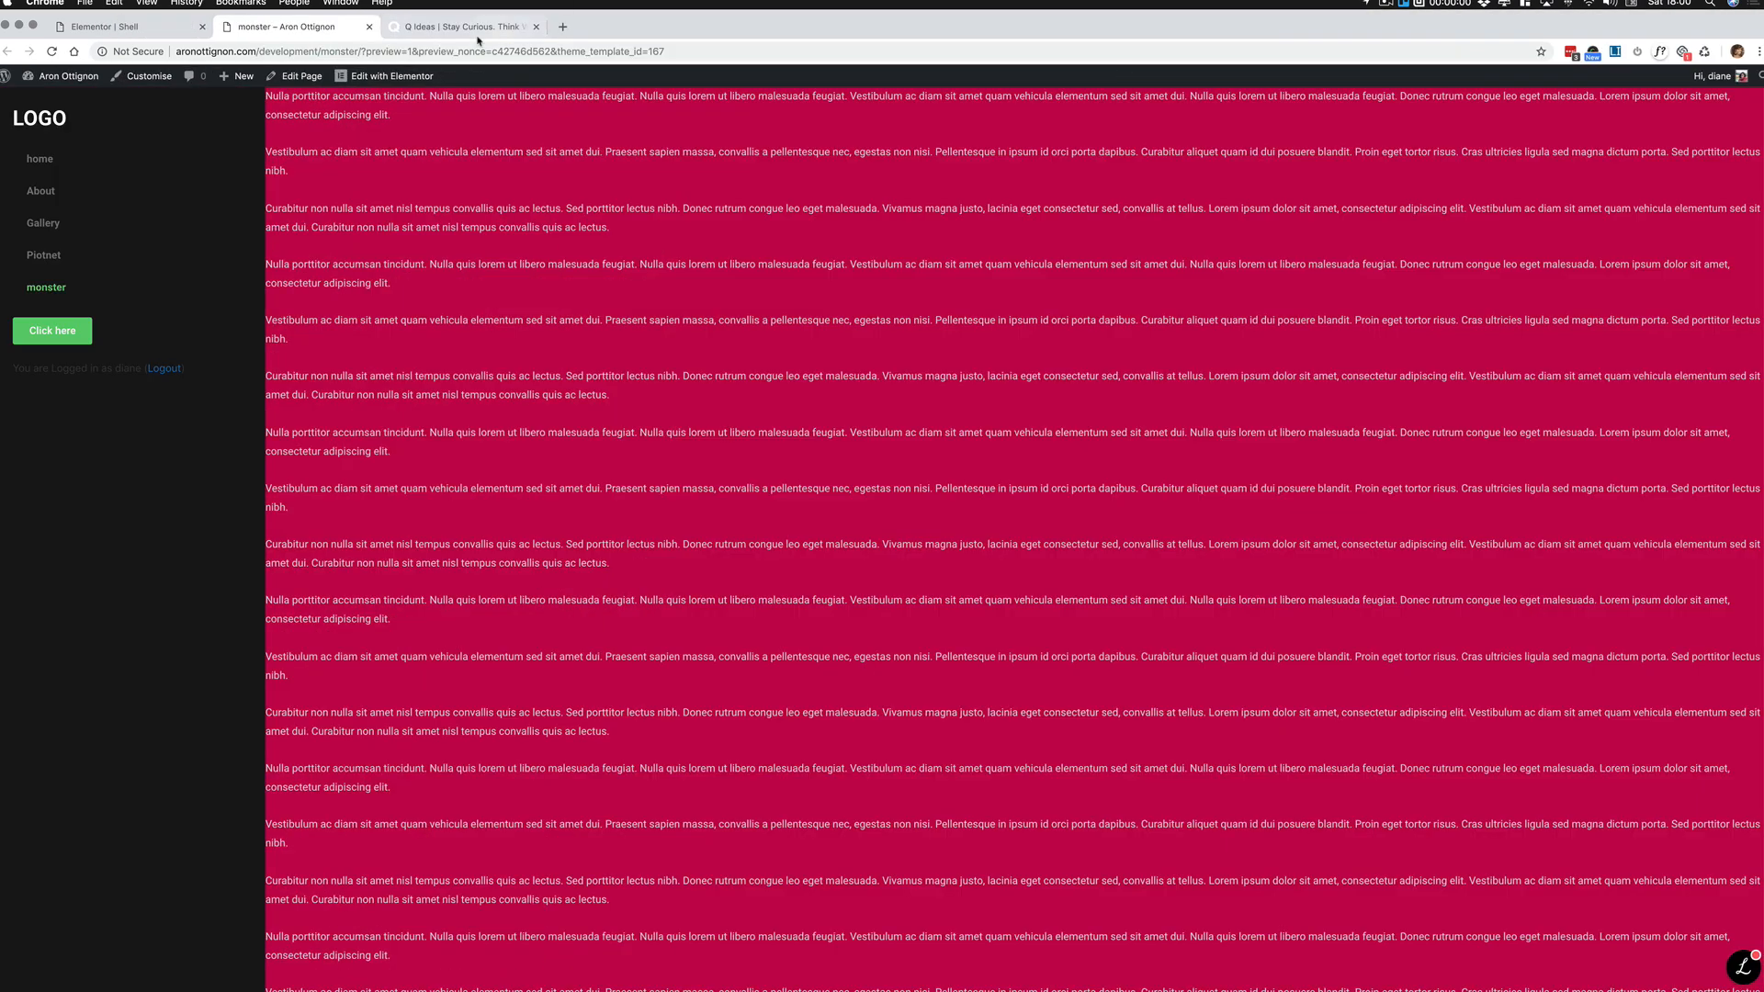
click(114, 34)
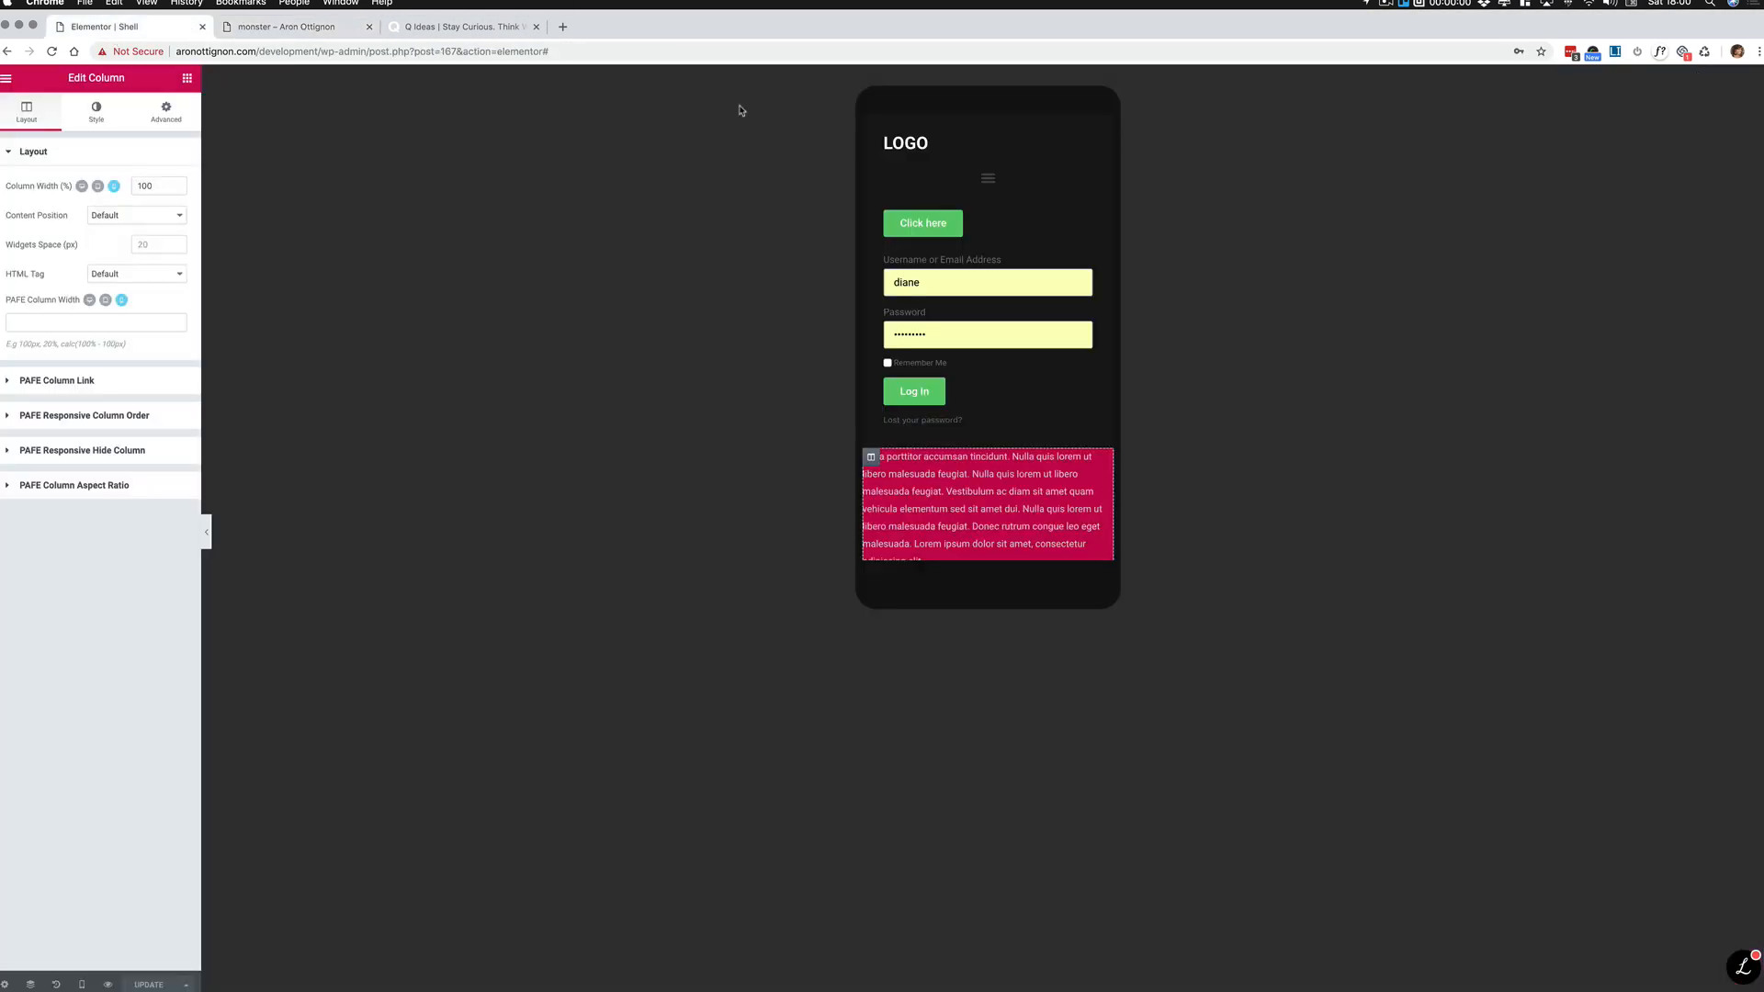
click(82, 984)
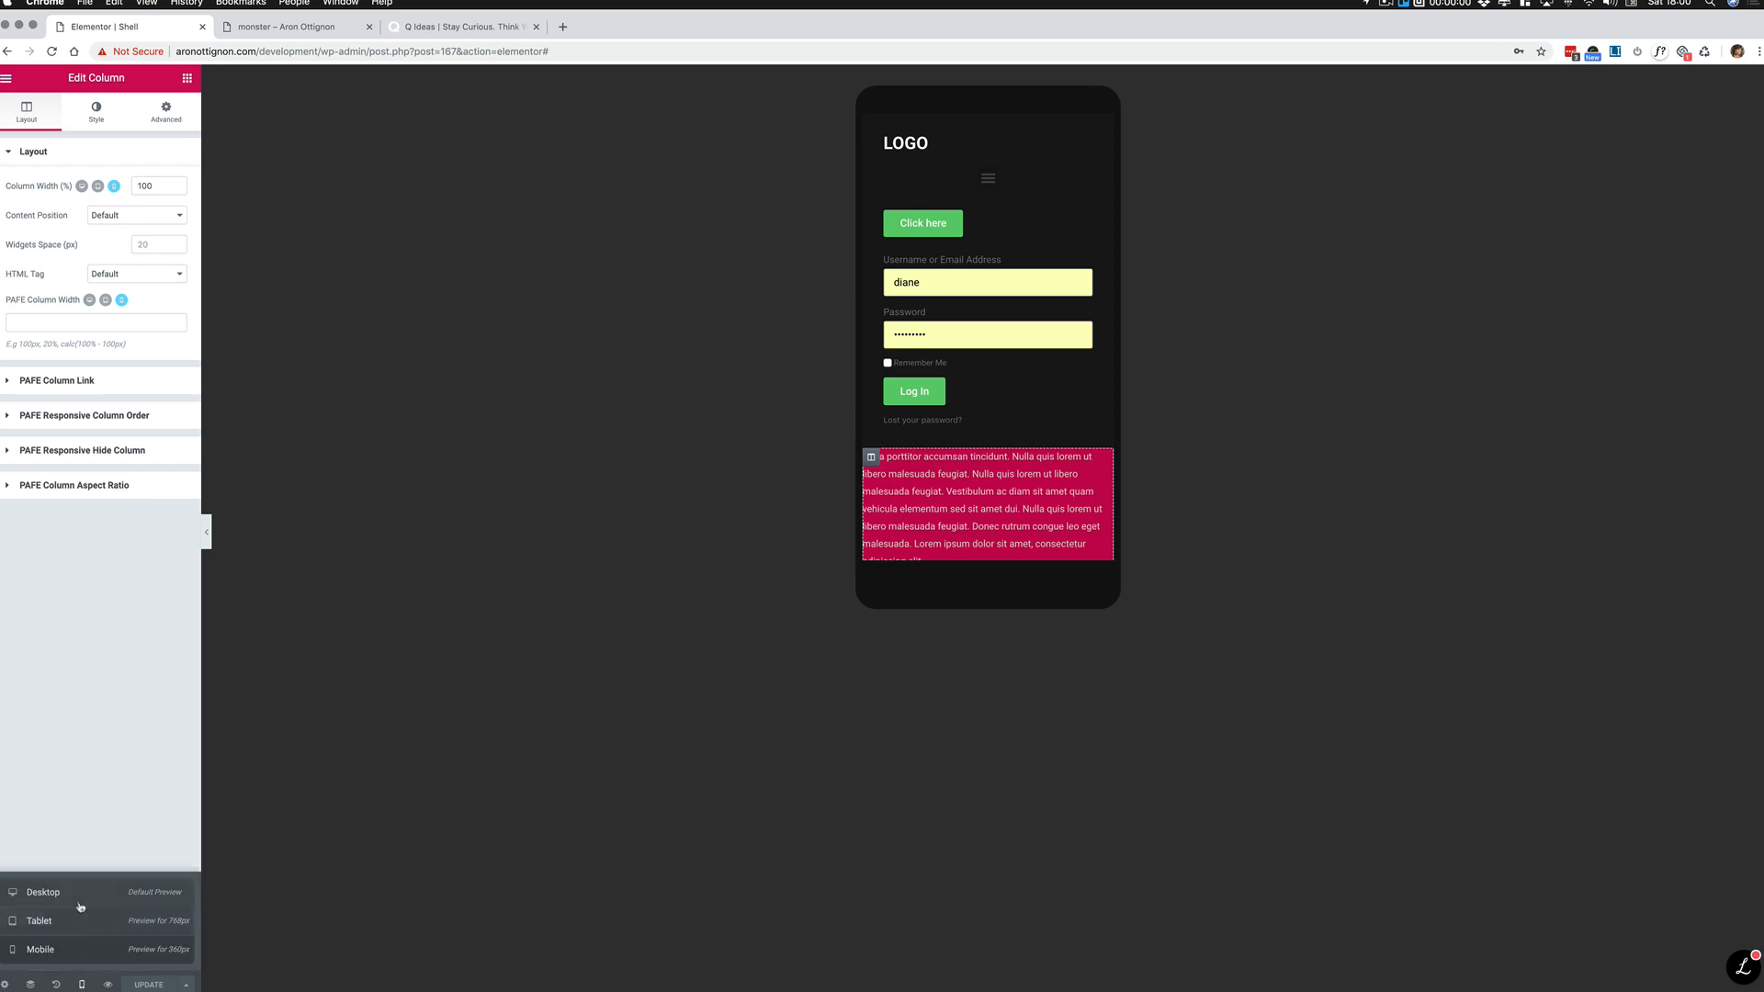
click(79, 902)
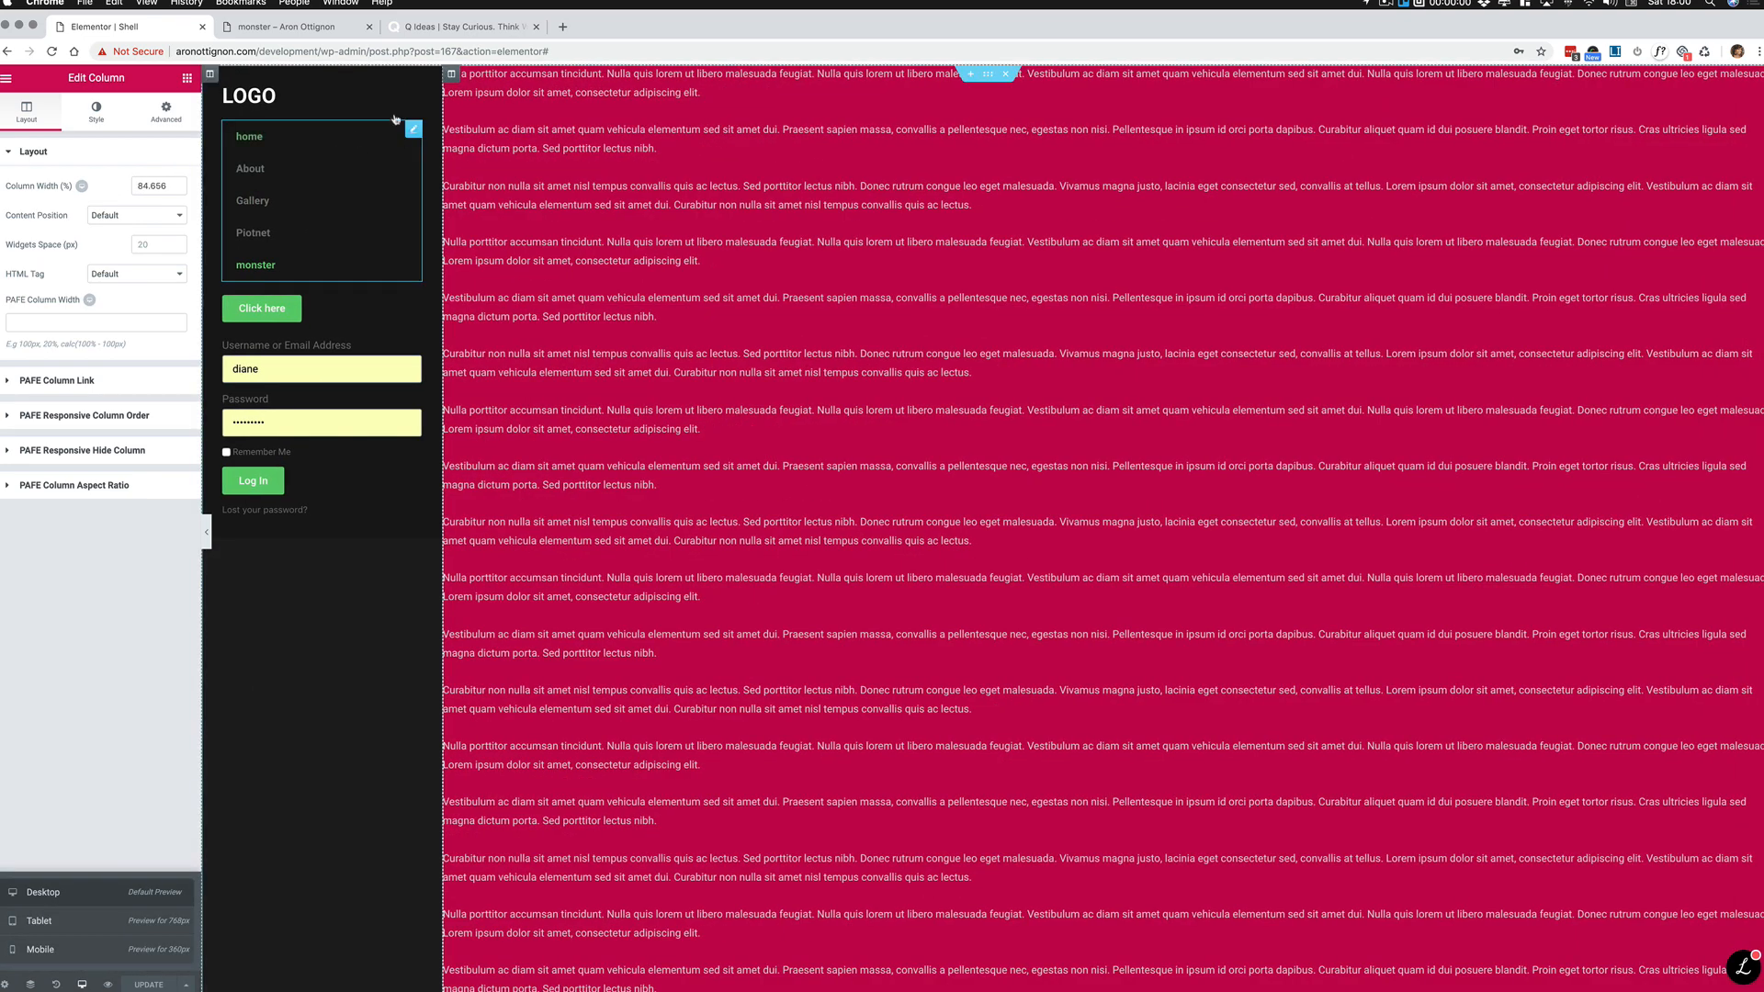
click(188, 80)
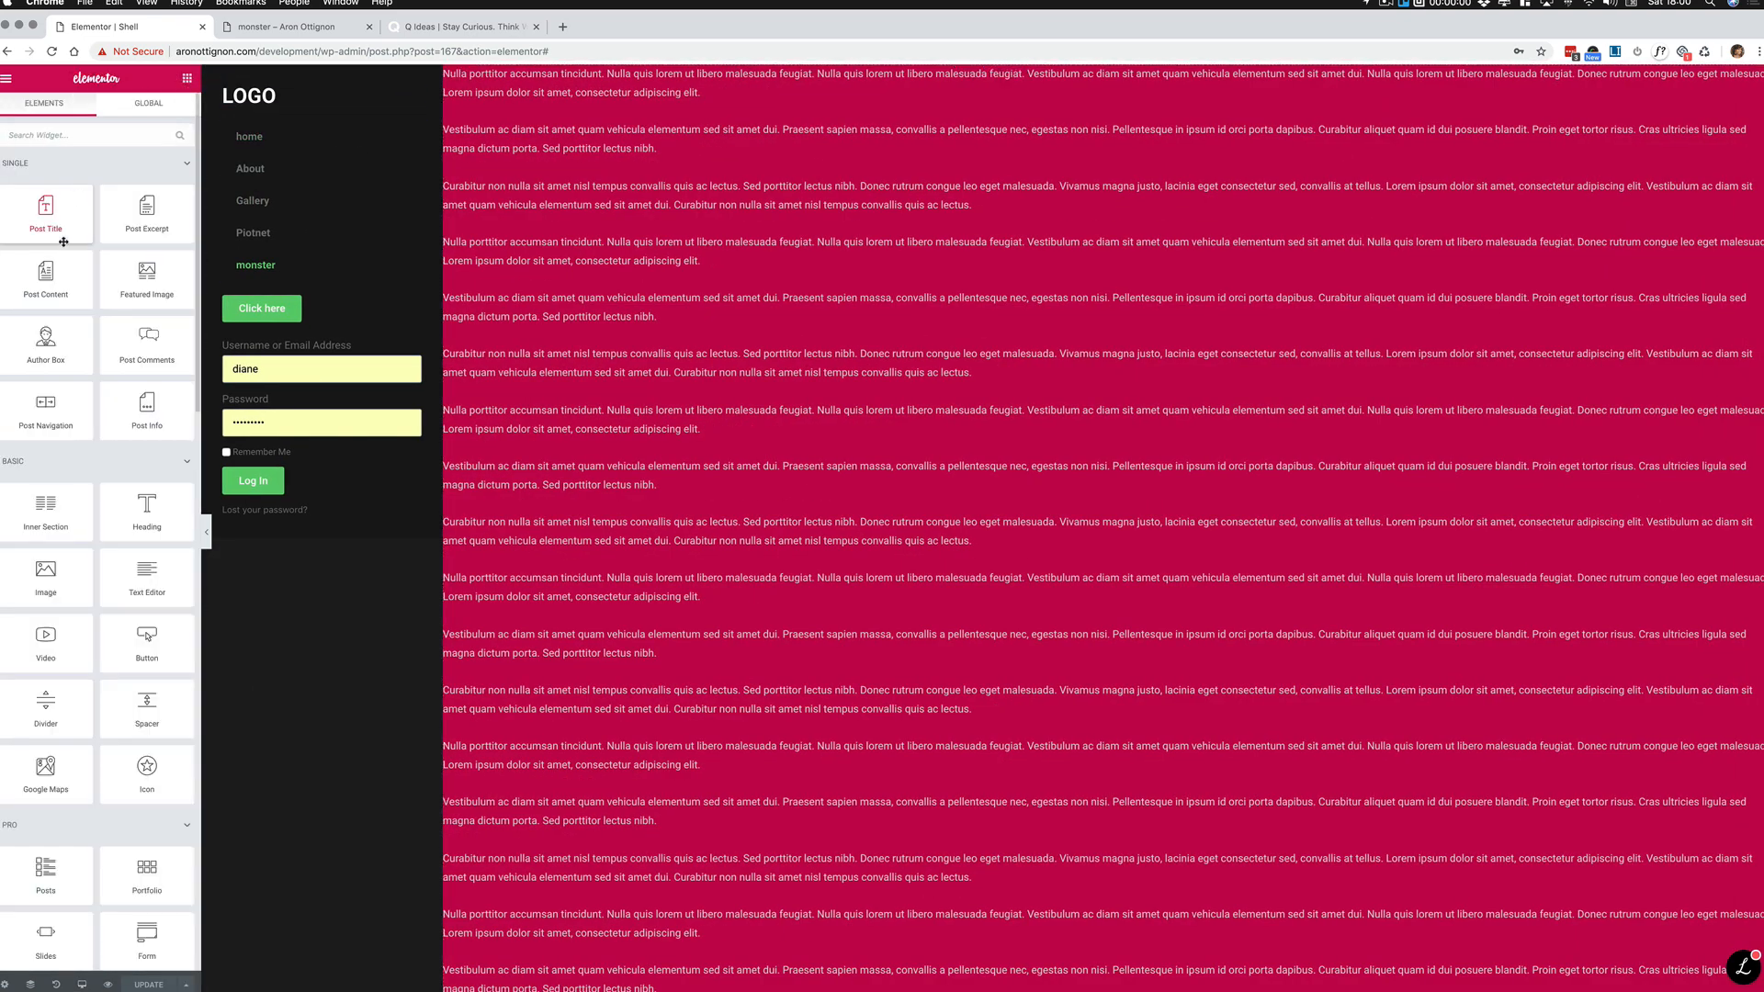
drag(48, 499, 602, 88)
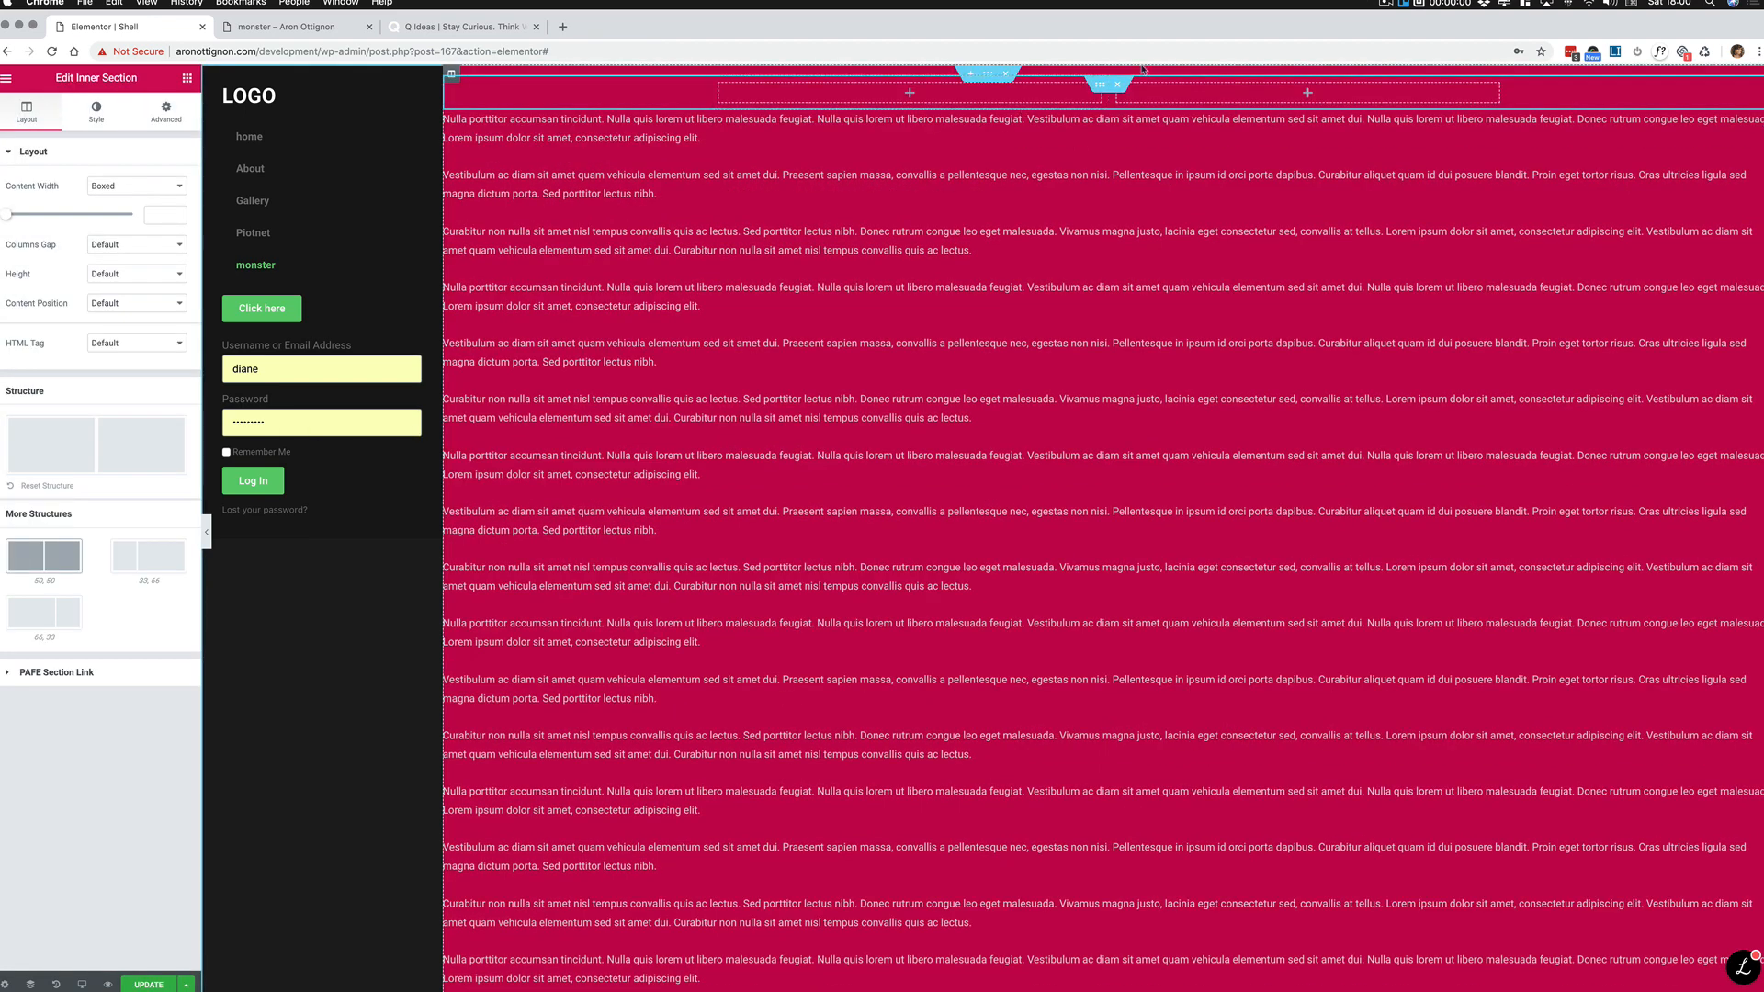
Step: Copy the side menu column and paste its style onto the inner section
right_click(210, 77)
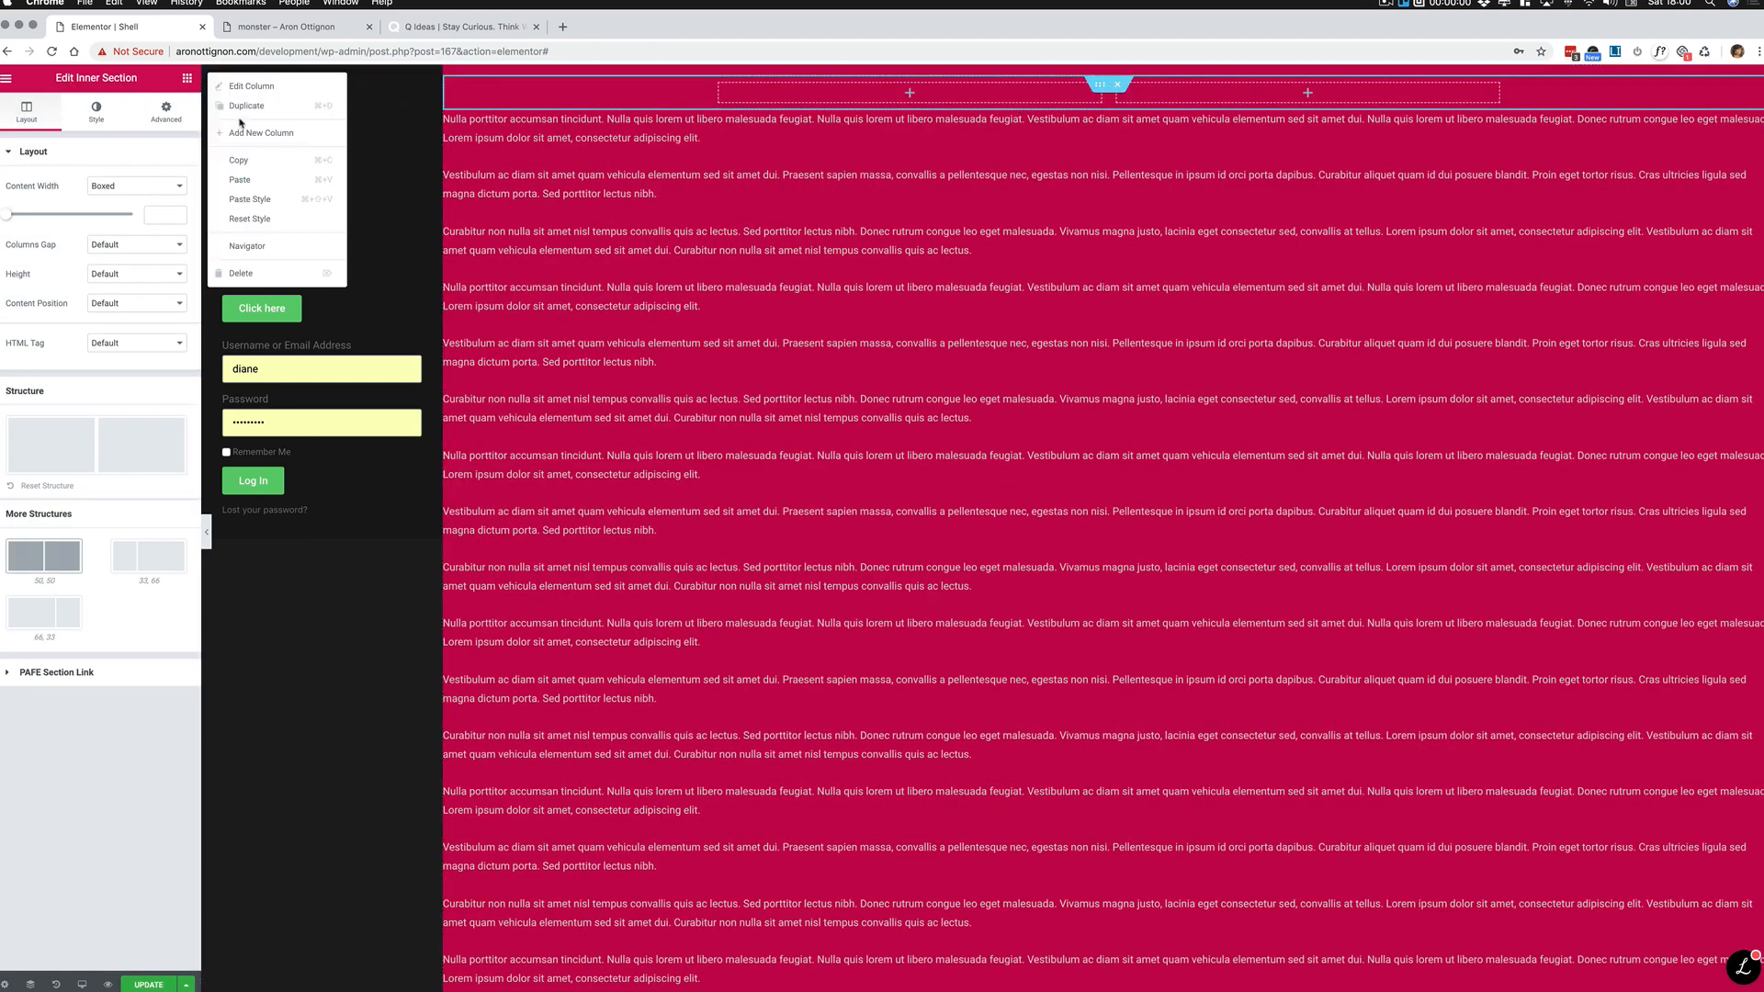
click(244, 160)
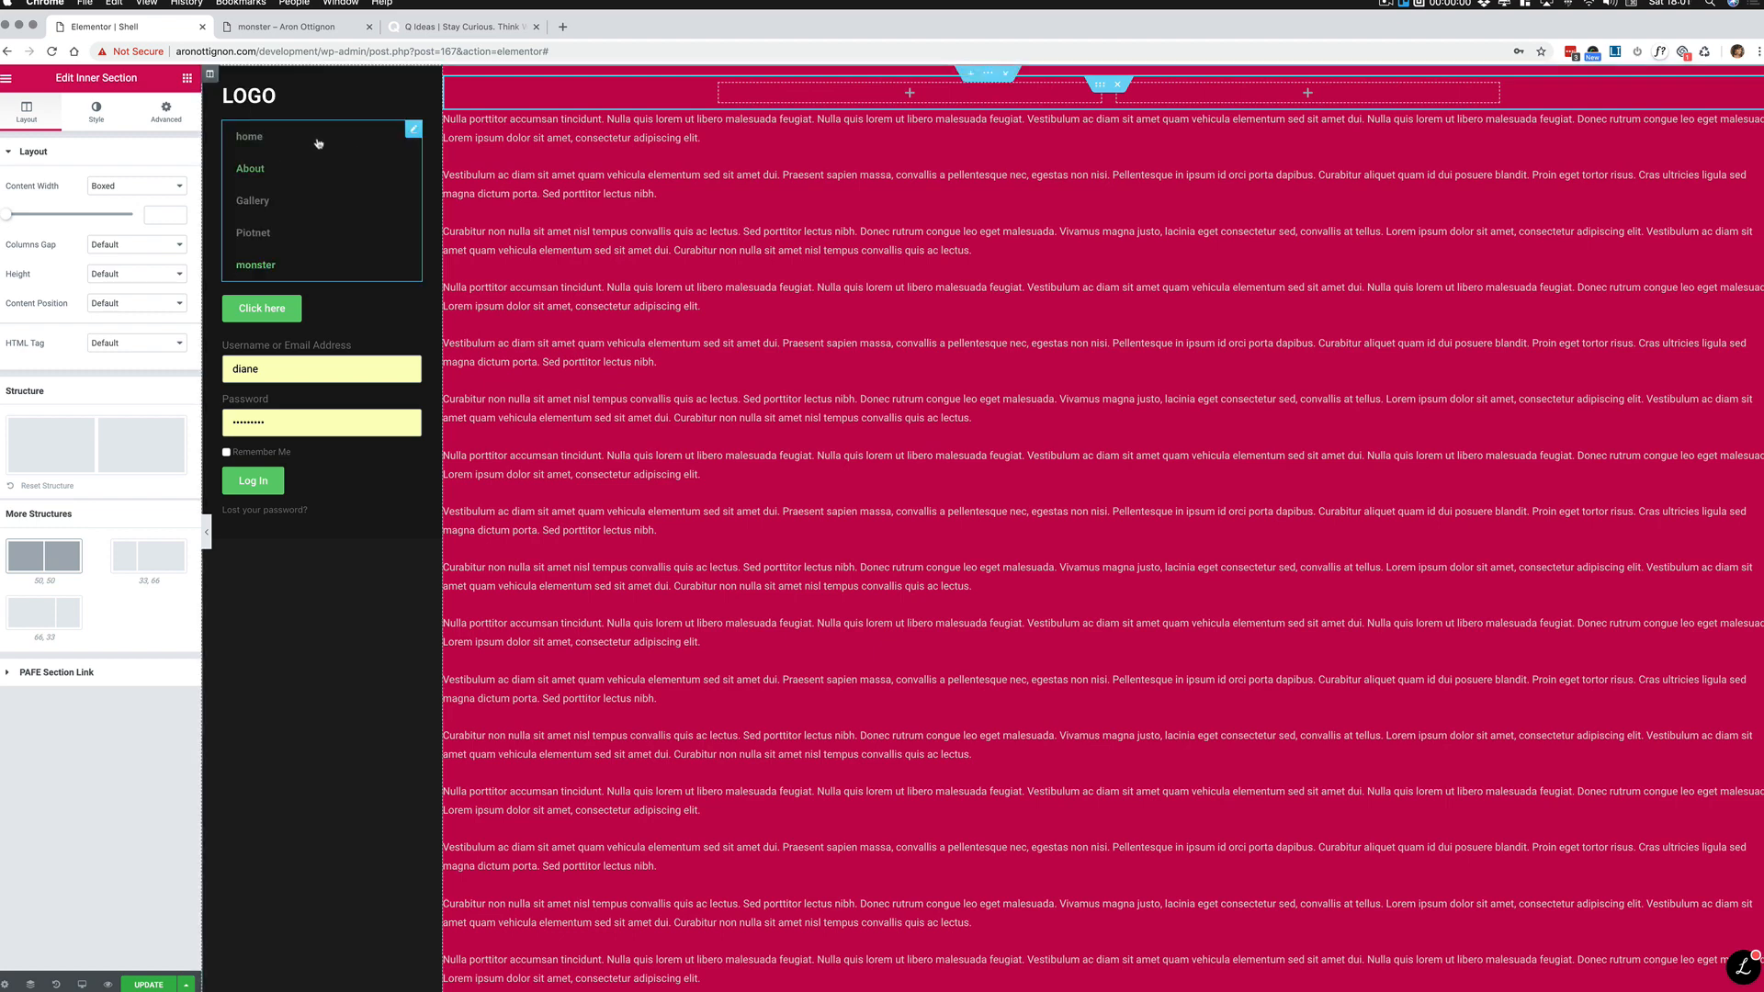
right_click(1105, 85)
click(1154, 184)
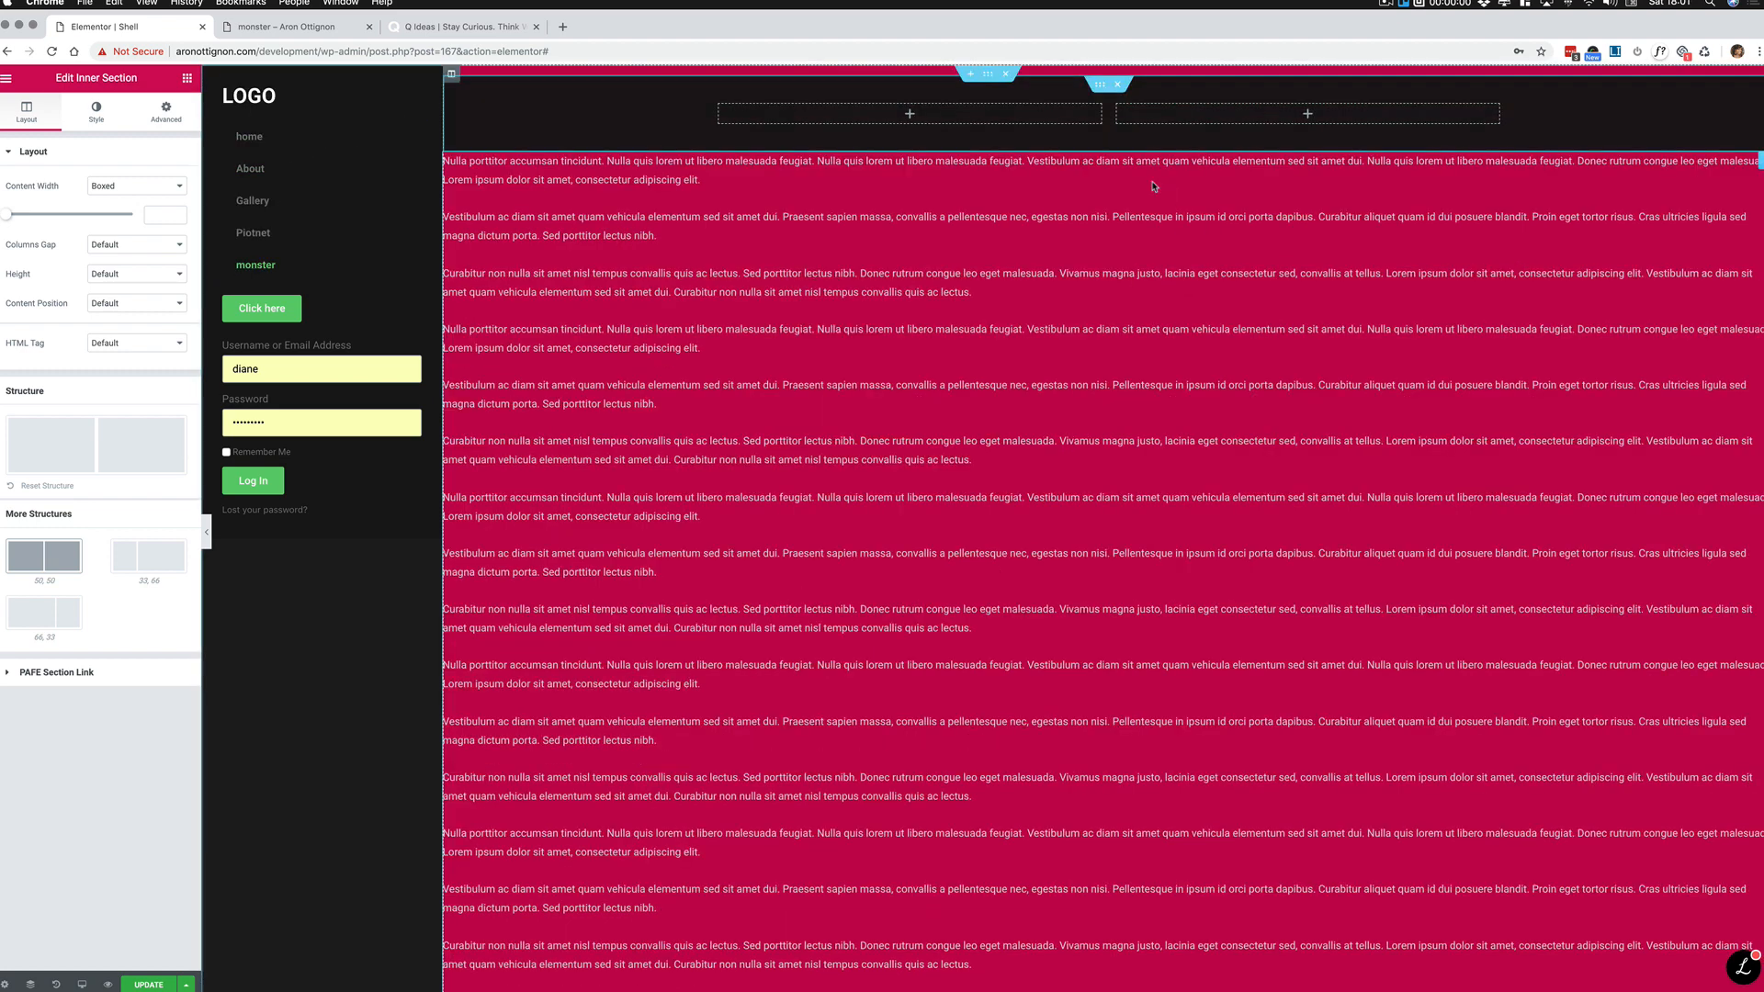
Step: Duplicate the LOGO heading and move one copy into the inner section's first column
right_click(288, 98)
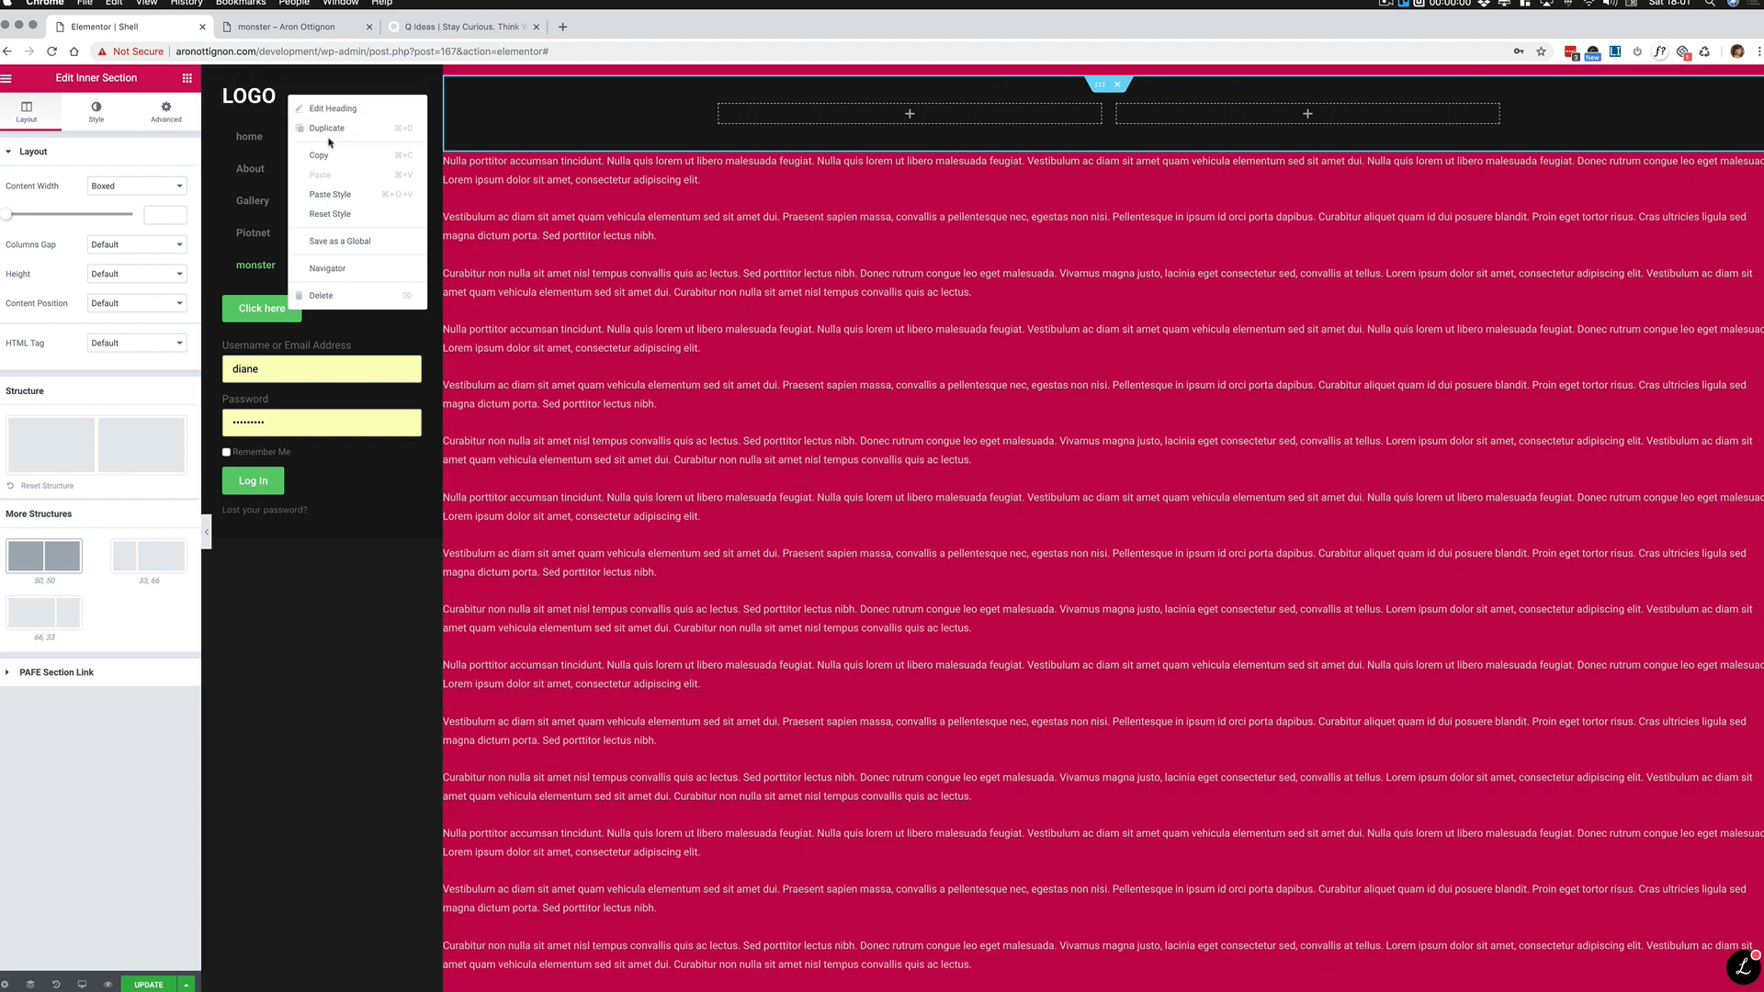
click(335, 128)
drag(336, 130, 797, 116)
Step: Duplicate the side Nav Menu and move one copy into the inner section's second column
right_click(294, 188)
click(397, 216)
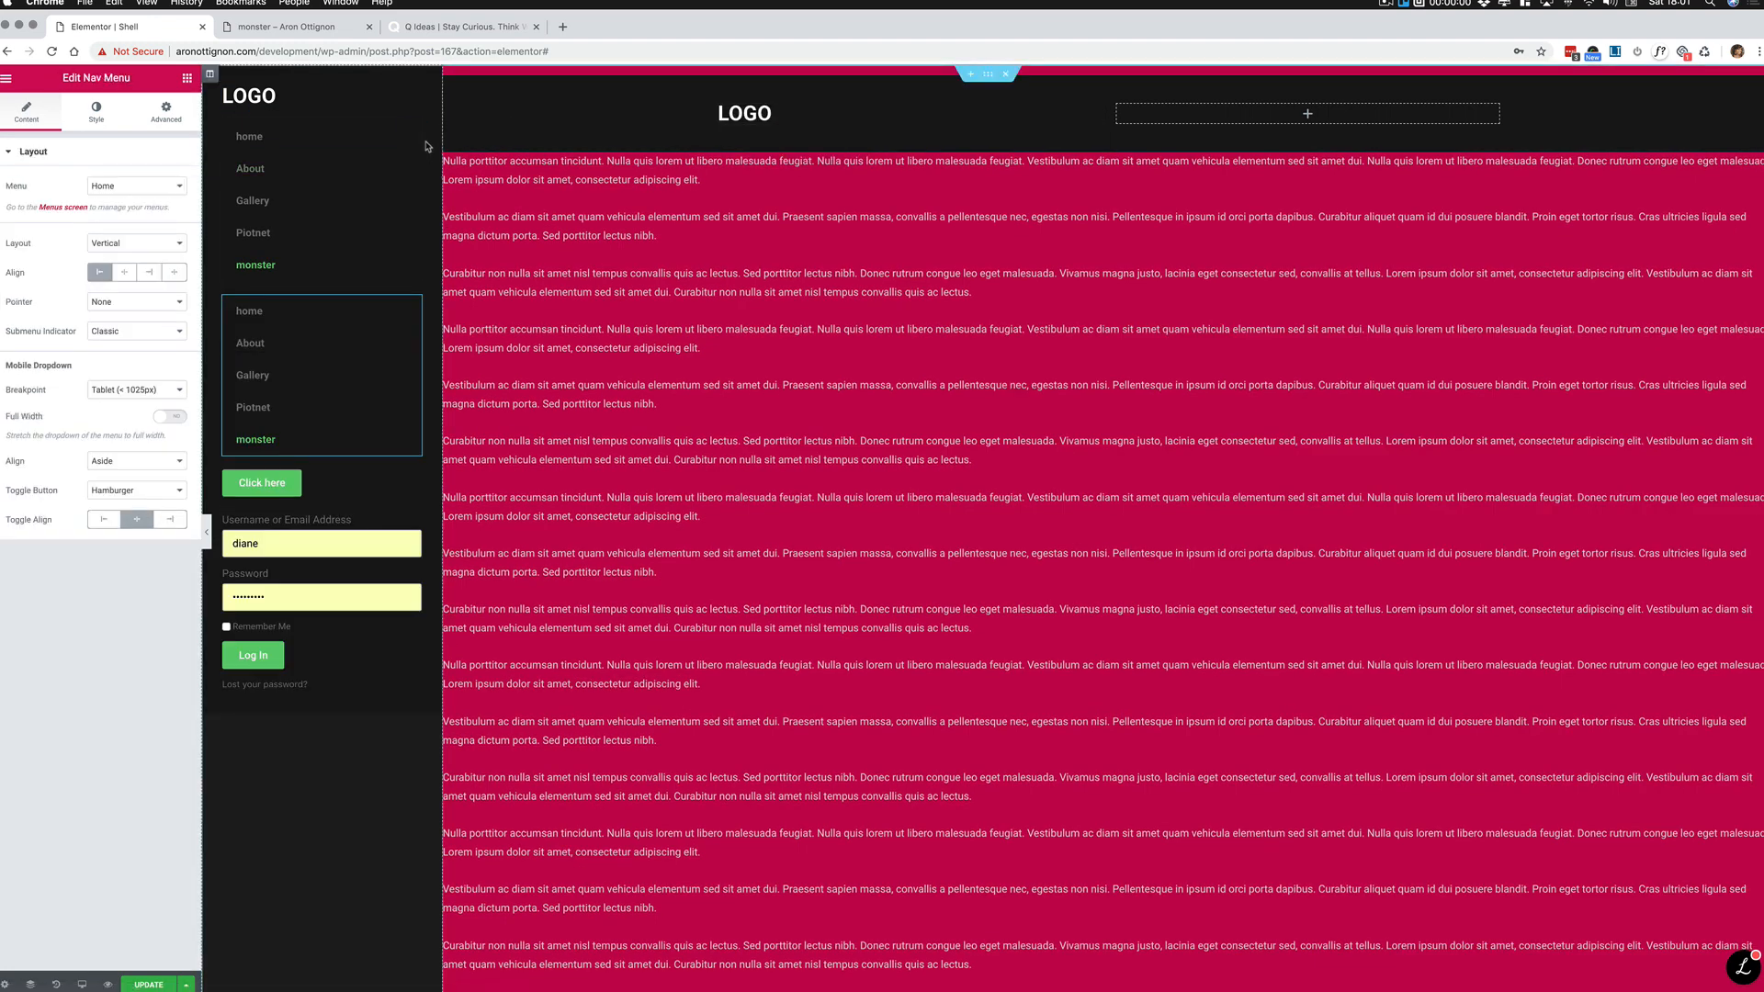
drag(416, 138, 1296, 129)
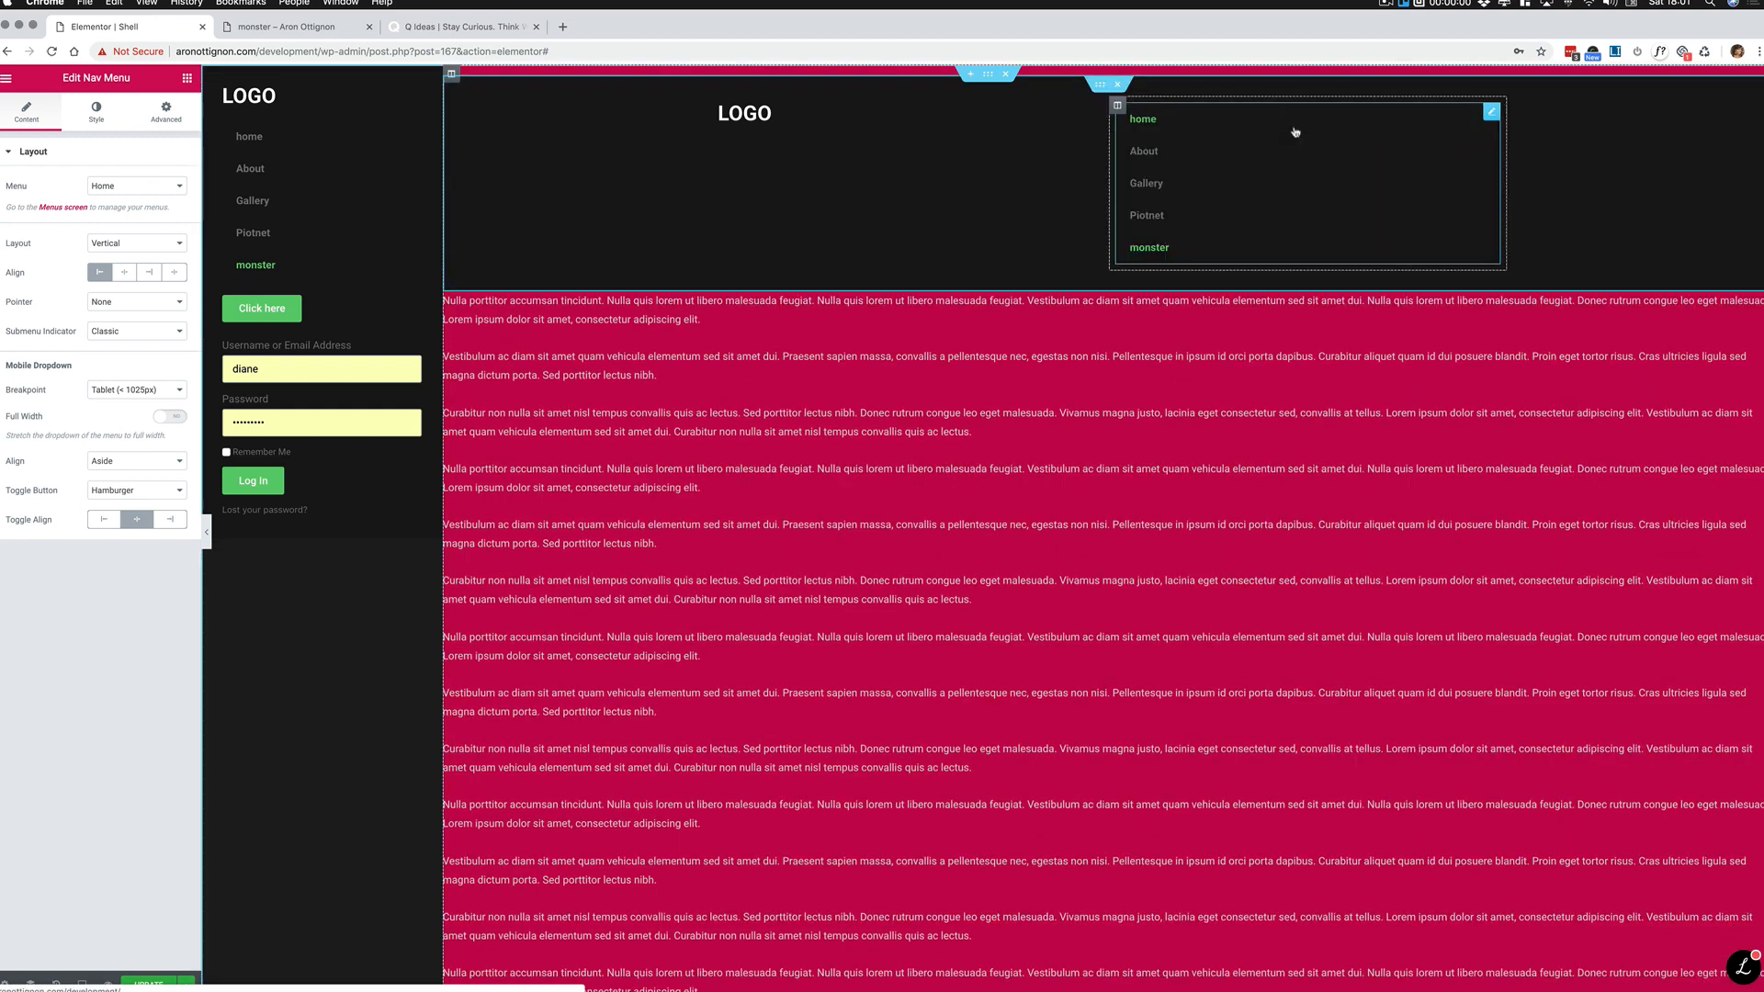
Step: Set the inner section Nav Menu's alignment to stretch and its toggle alignment to right, and switch to tablet view
click(175, 272)
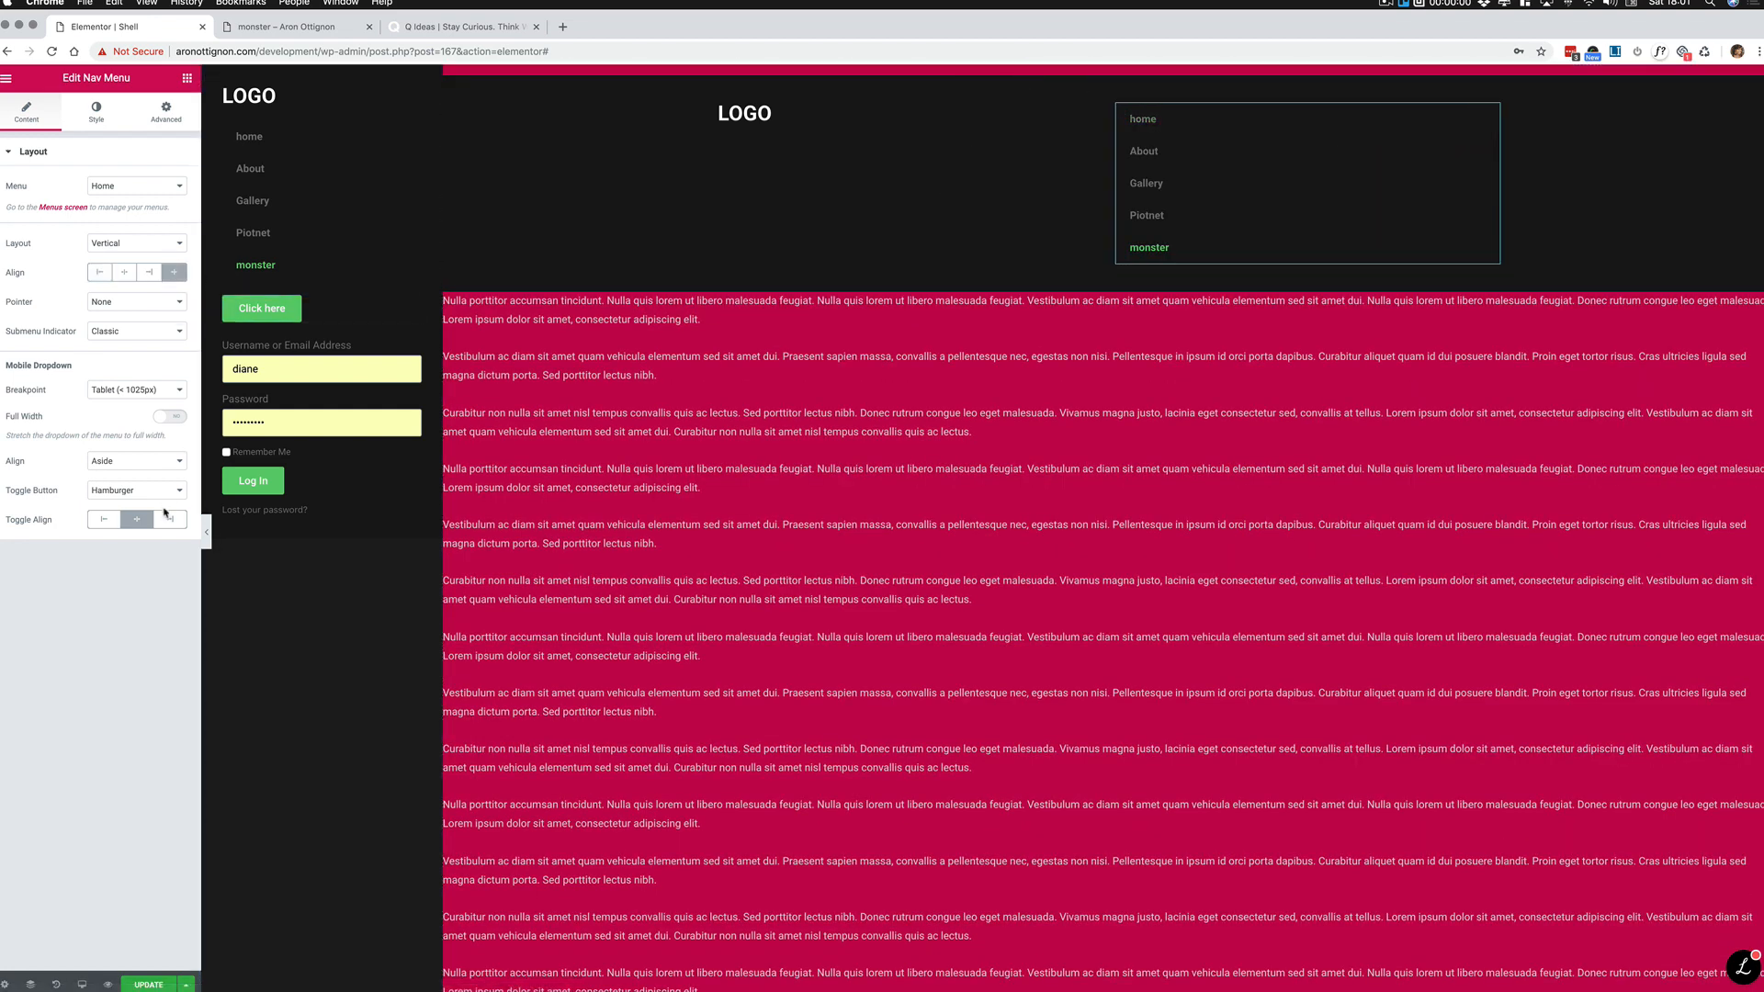
click(170, 520)
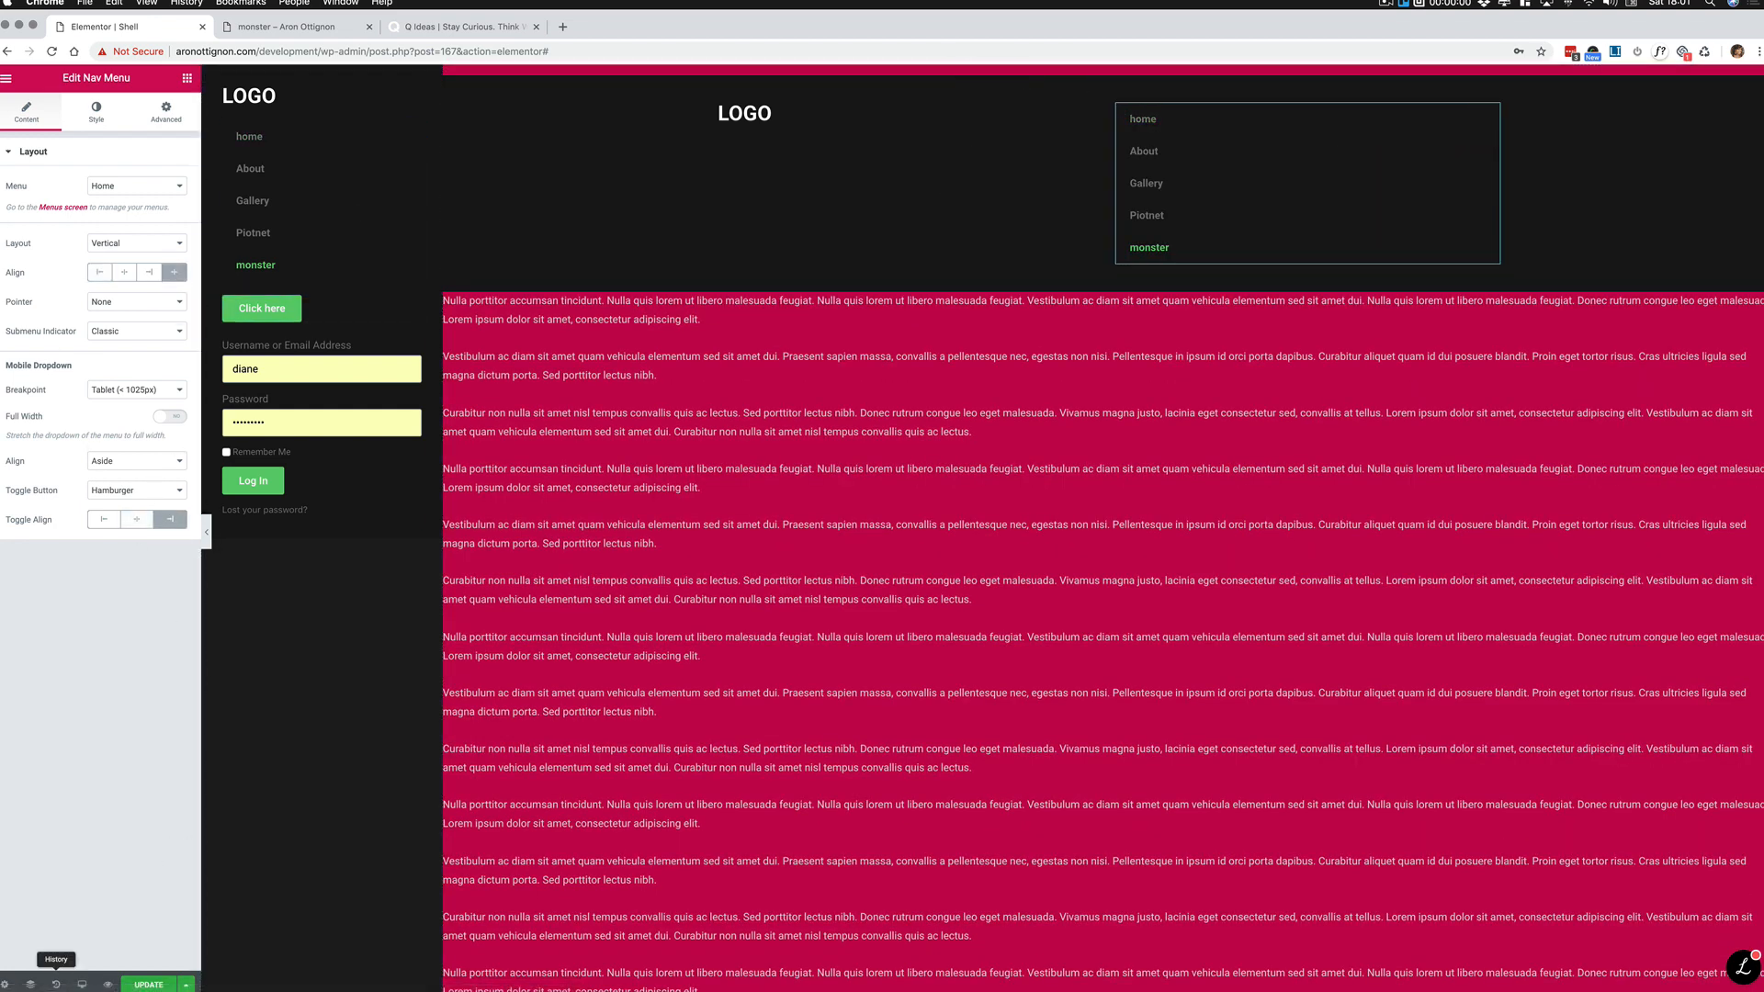
click(81, 985)
click(39, 920)
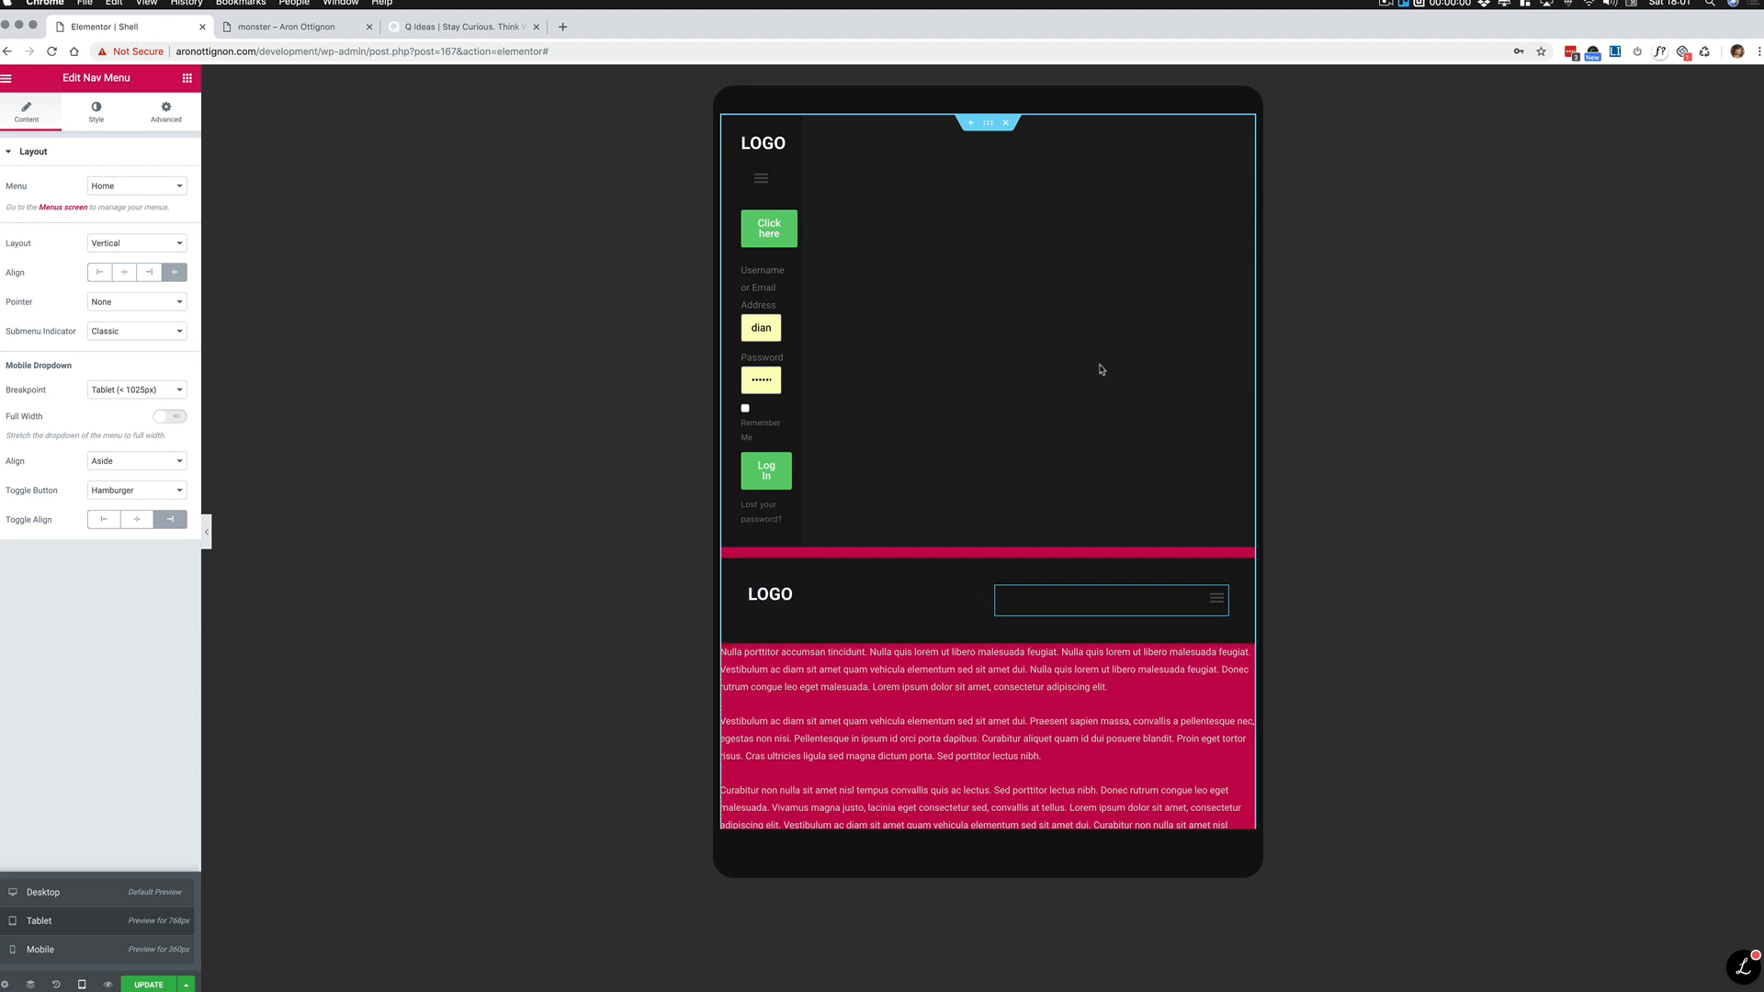
Step: Preview the tablet layout with the editing panel hidden, restore the panel, and open the inner section's settings
click(206, 532)
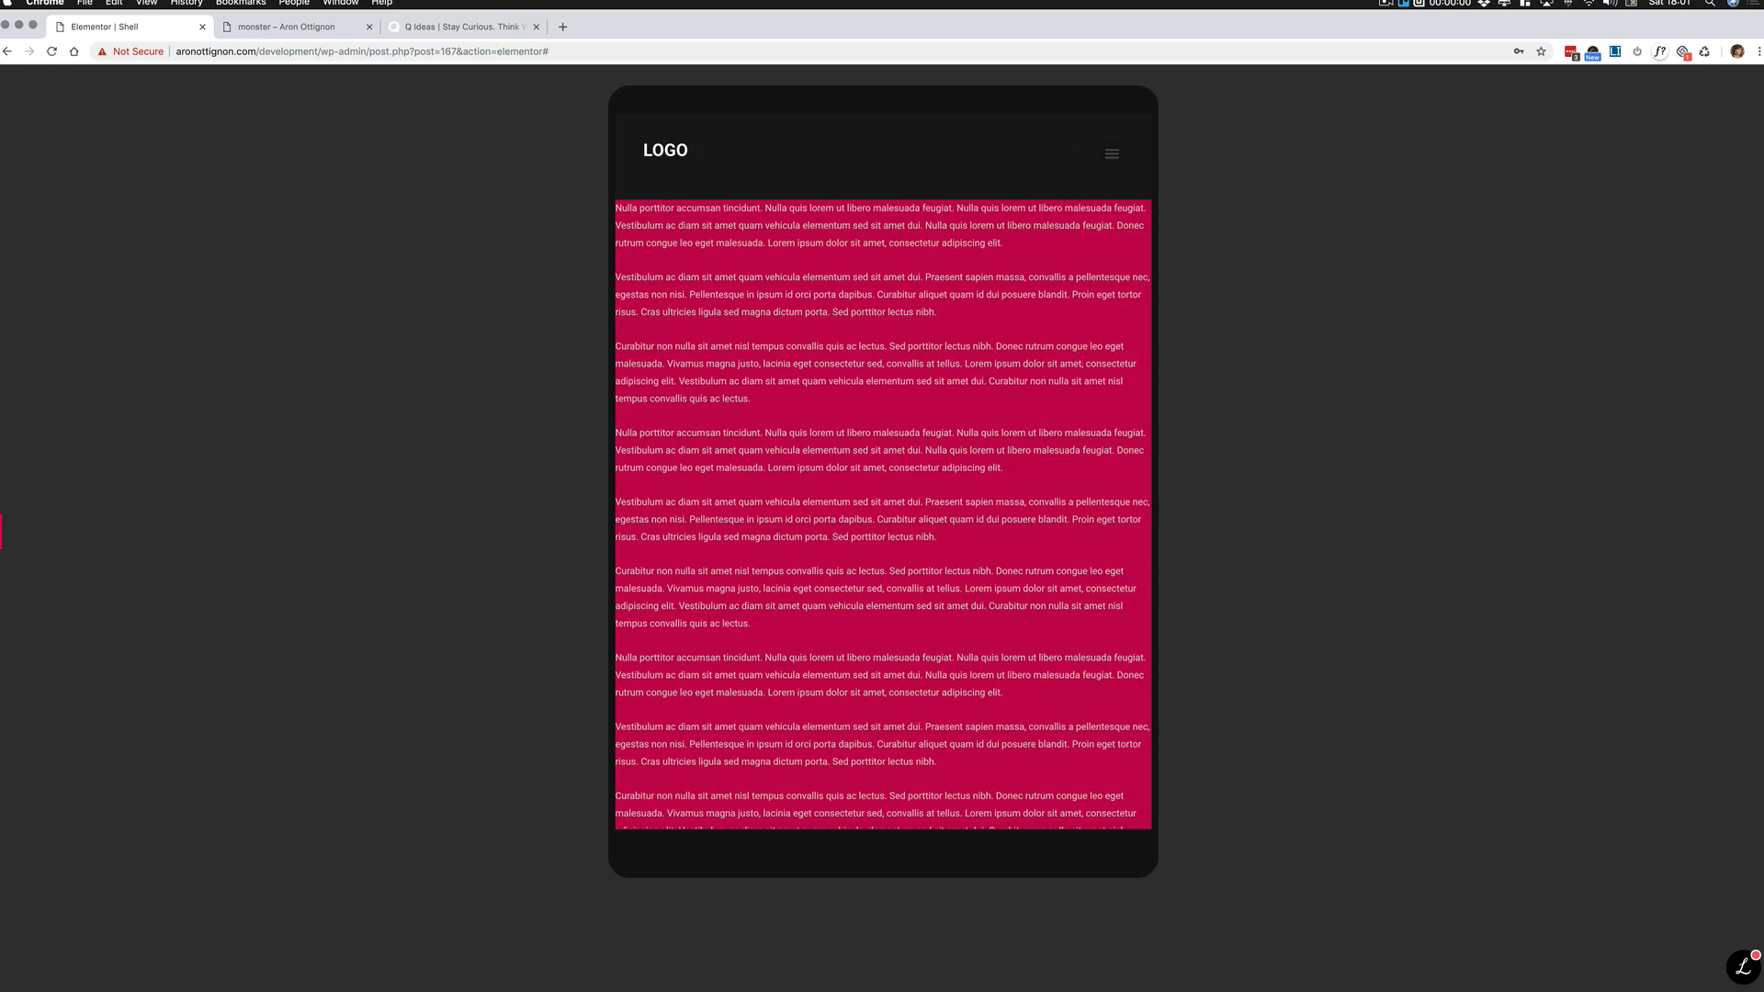
click(1, 533)
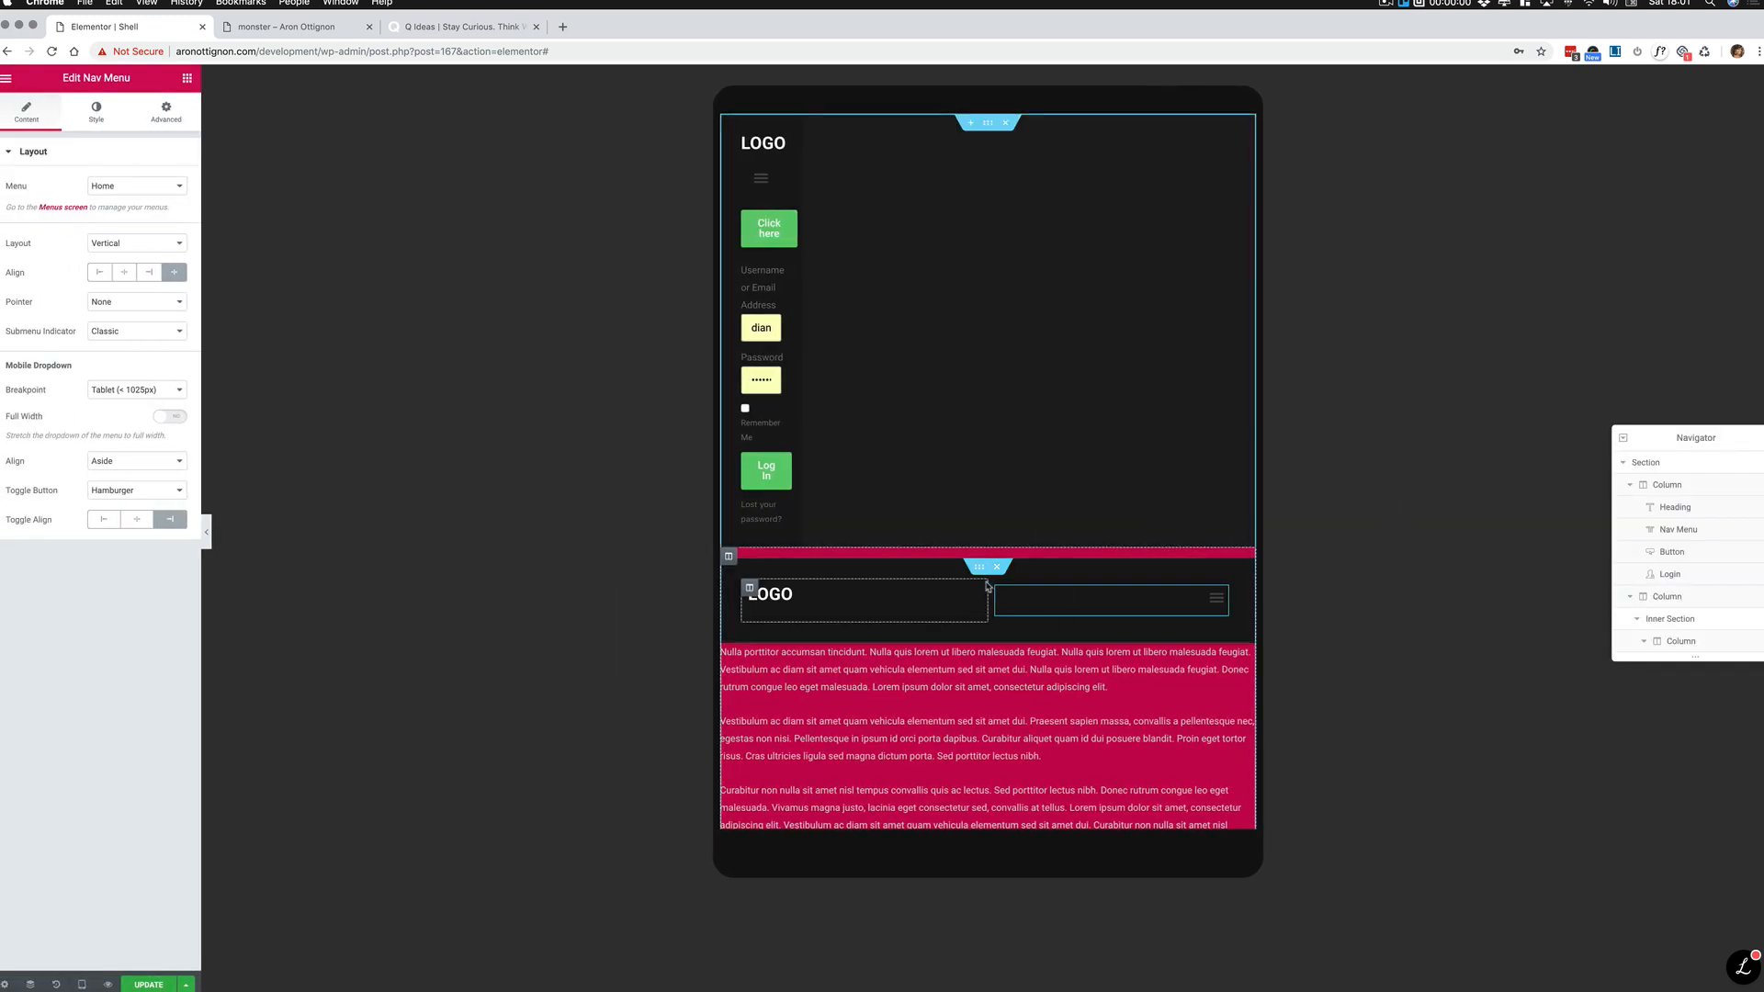
scroll(980, 571, up, 5)
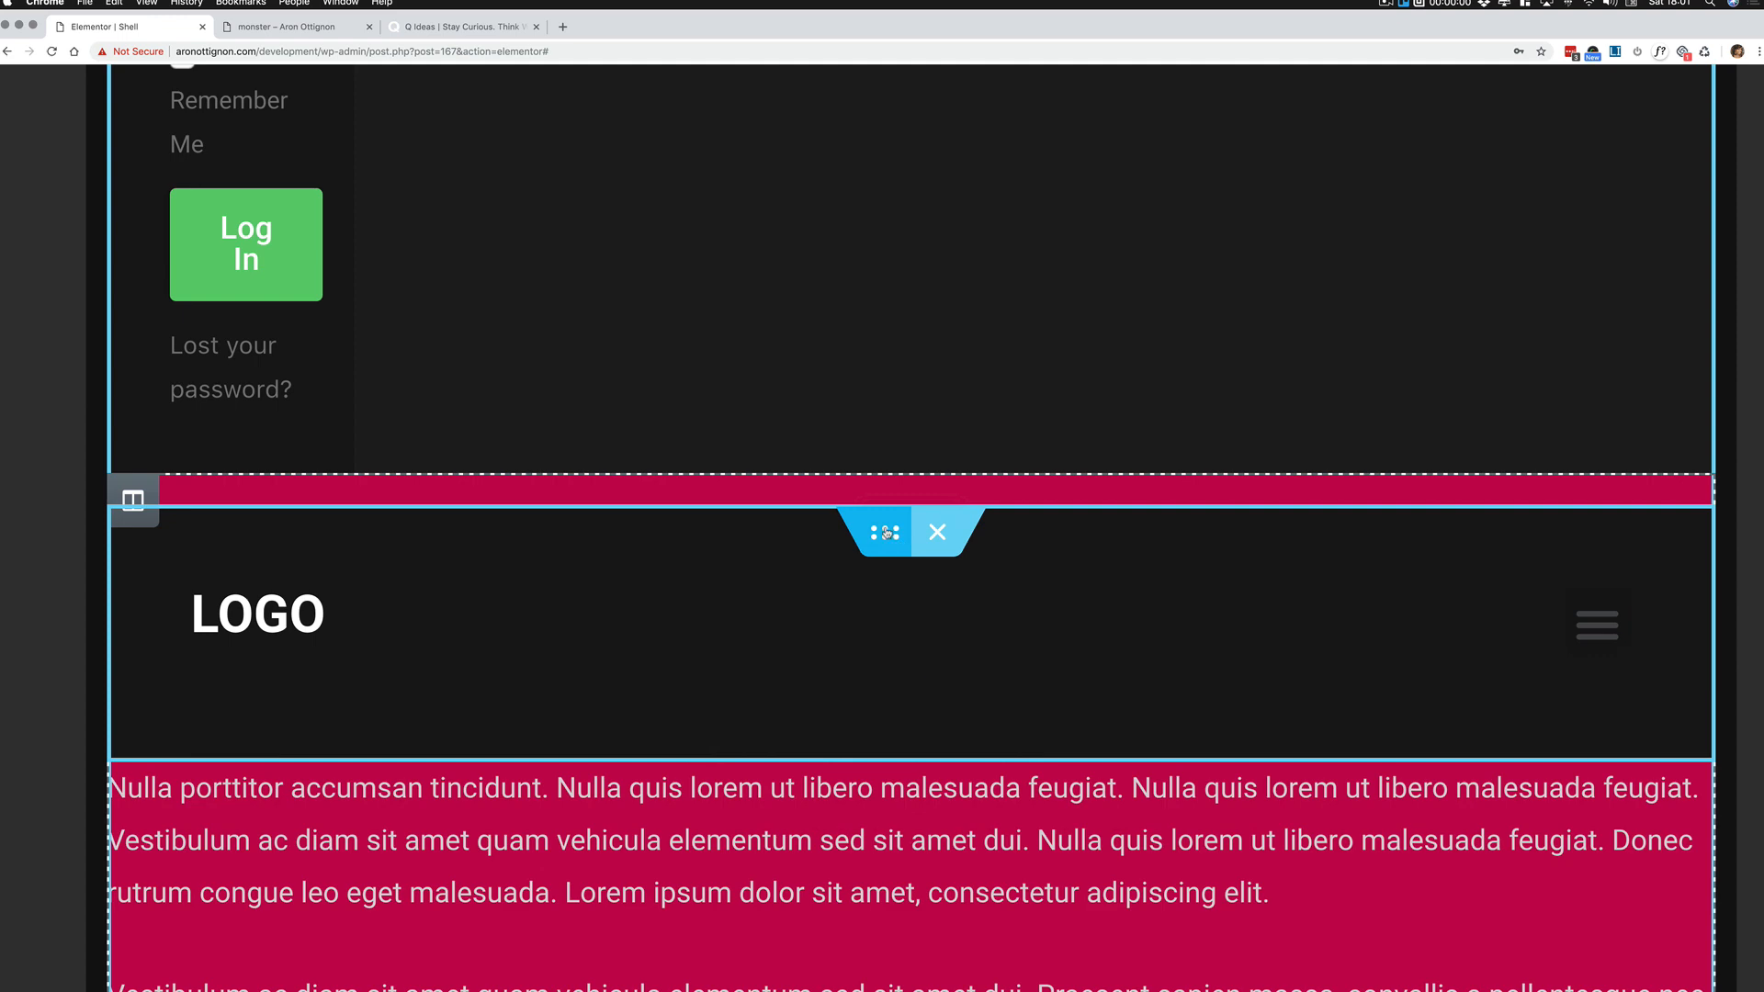
scroll(887, 533, down, 5)
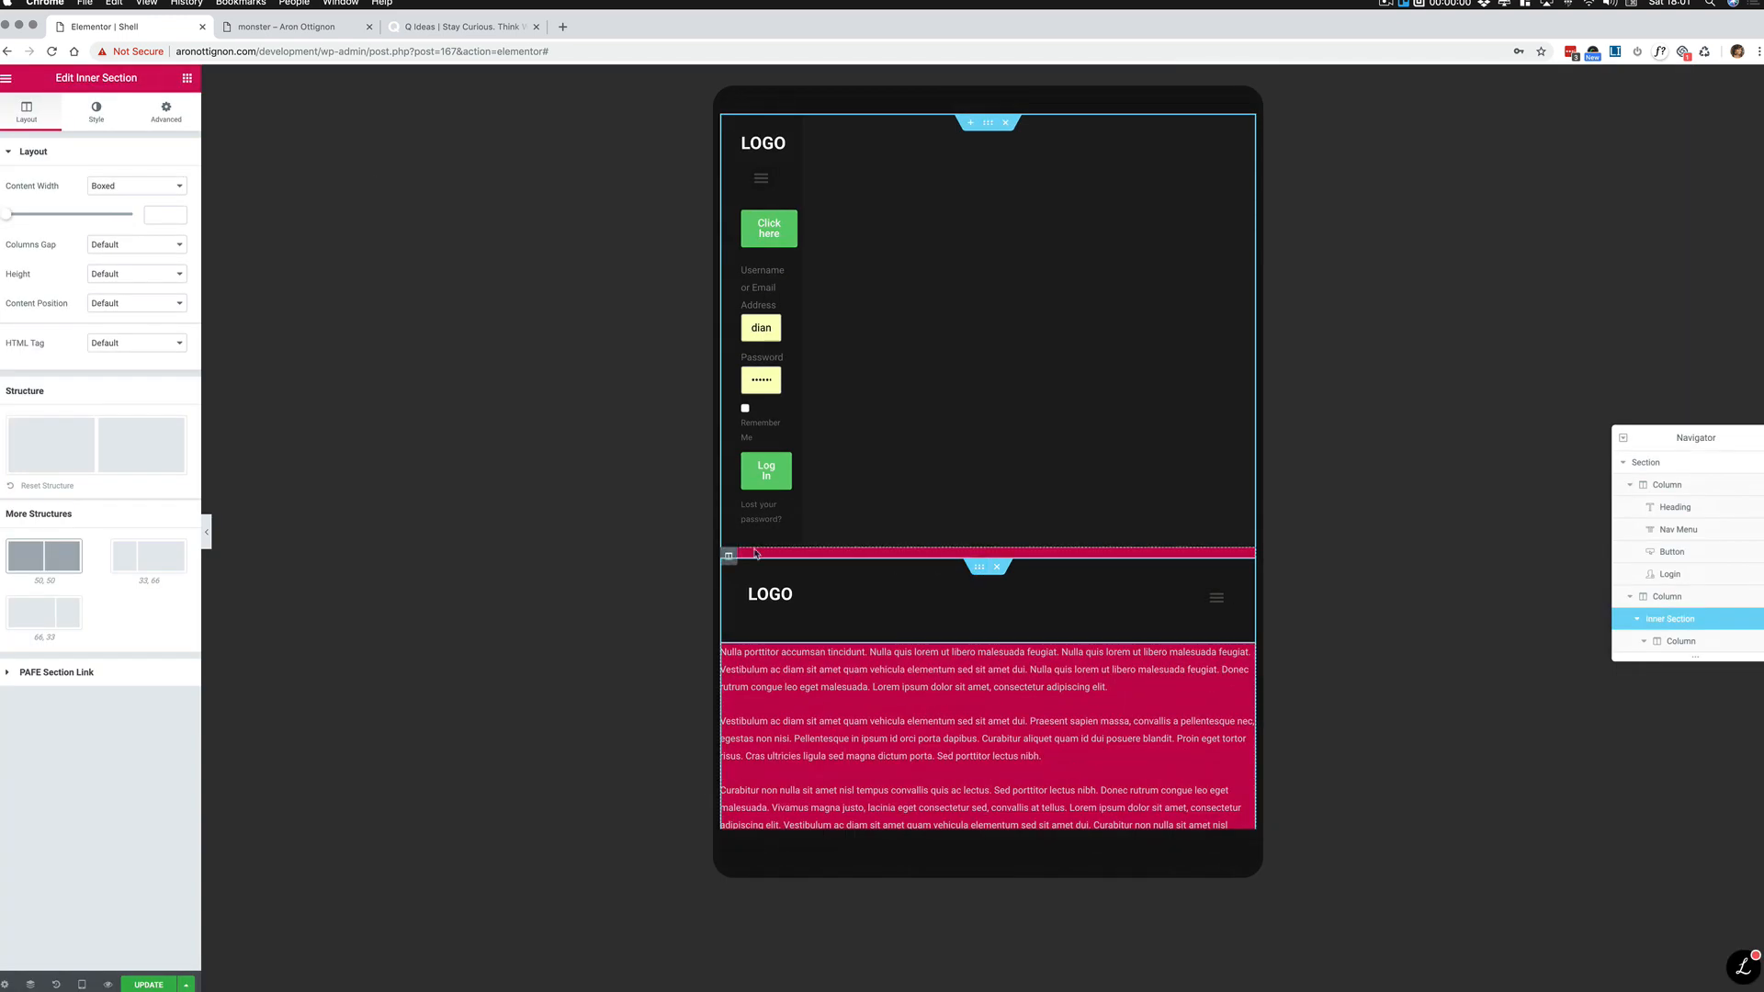
Step: Set the inner section's content position to Middle and switch the editor to mobile view
click(136, 309)
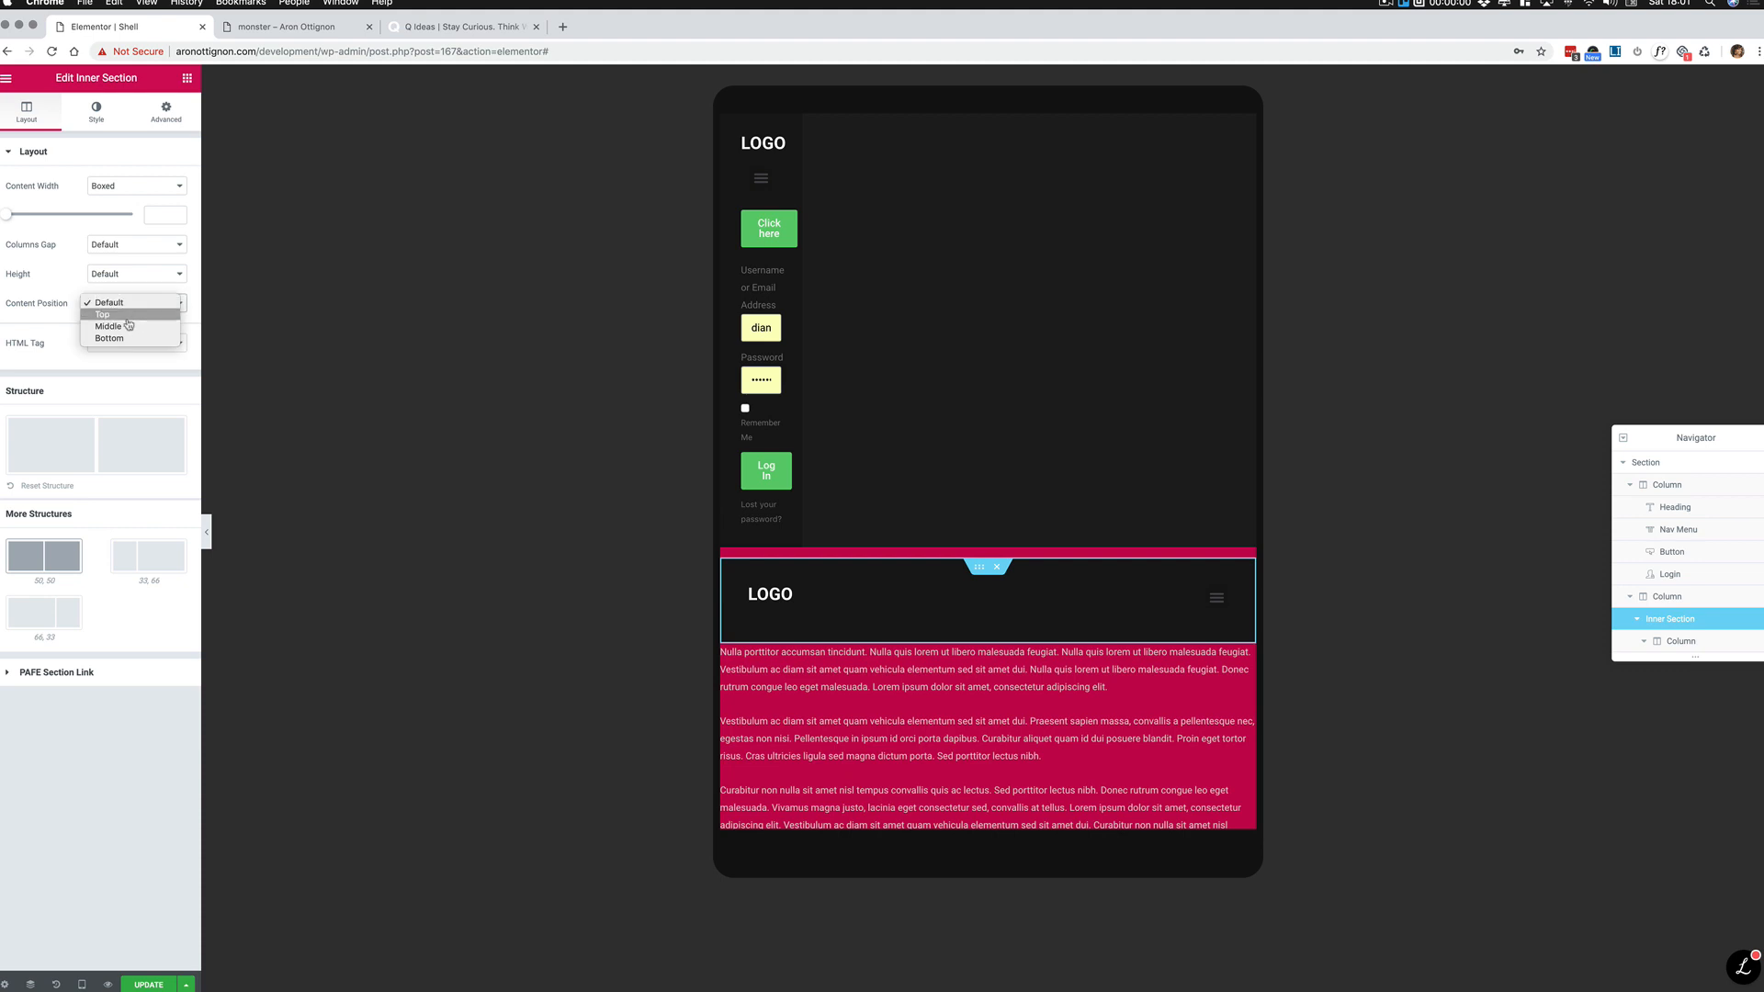
click(127, 328)
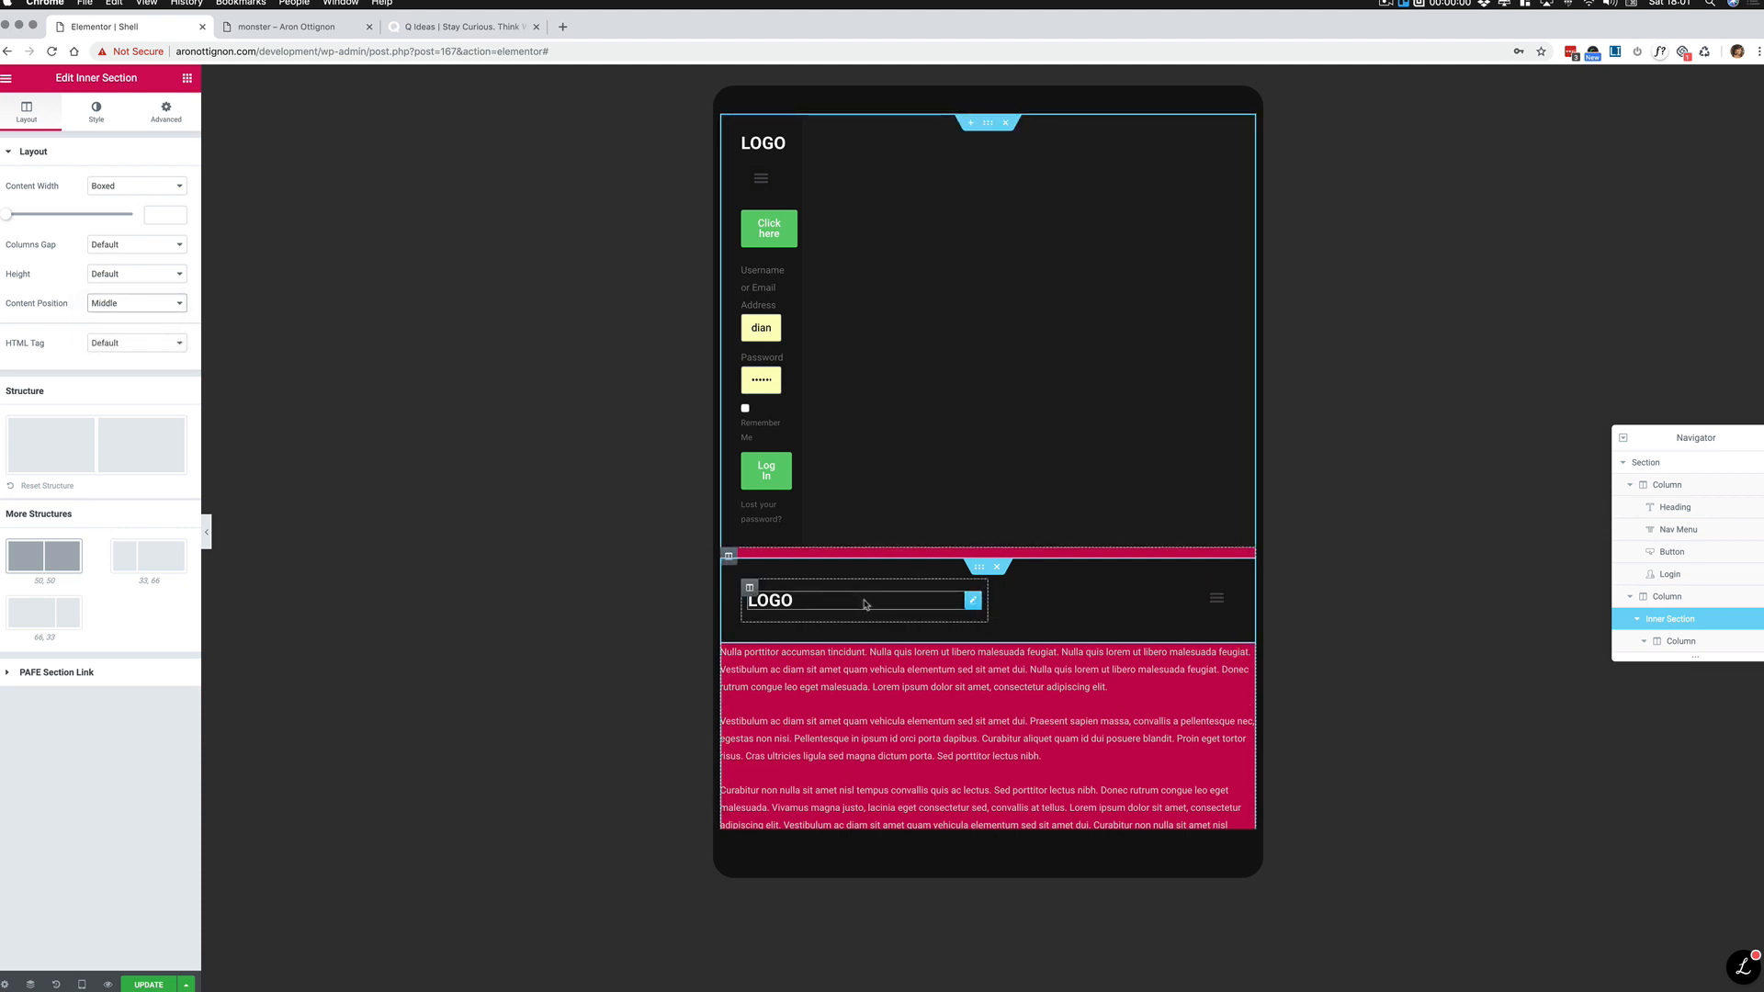
click(82, 985)
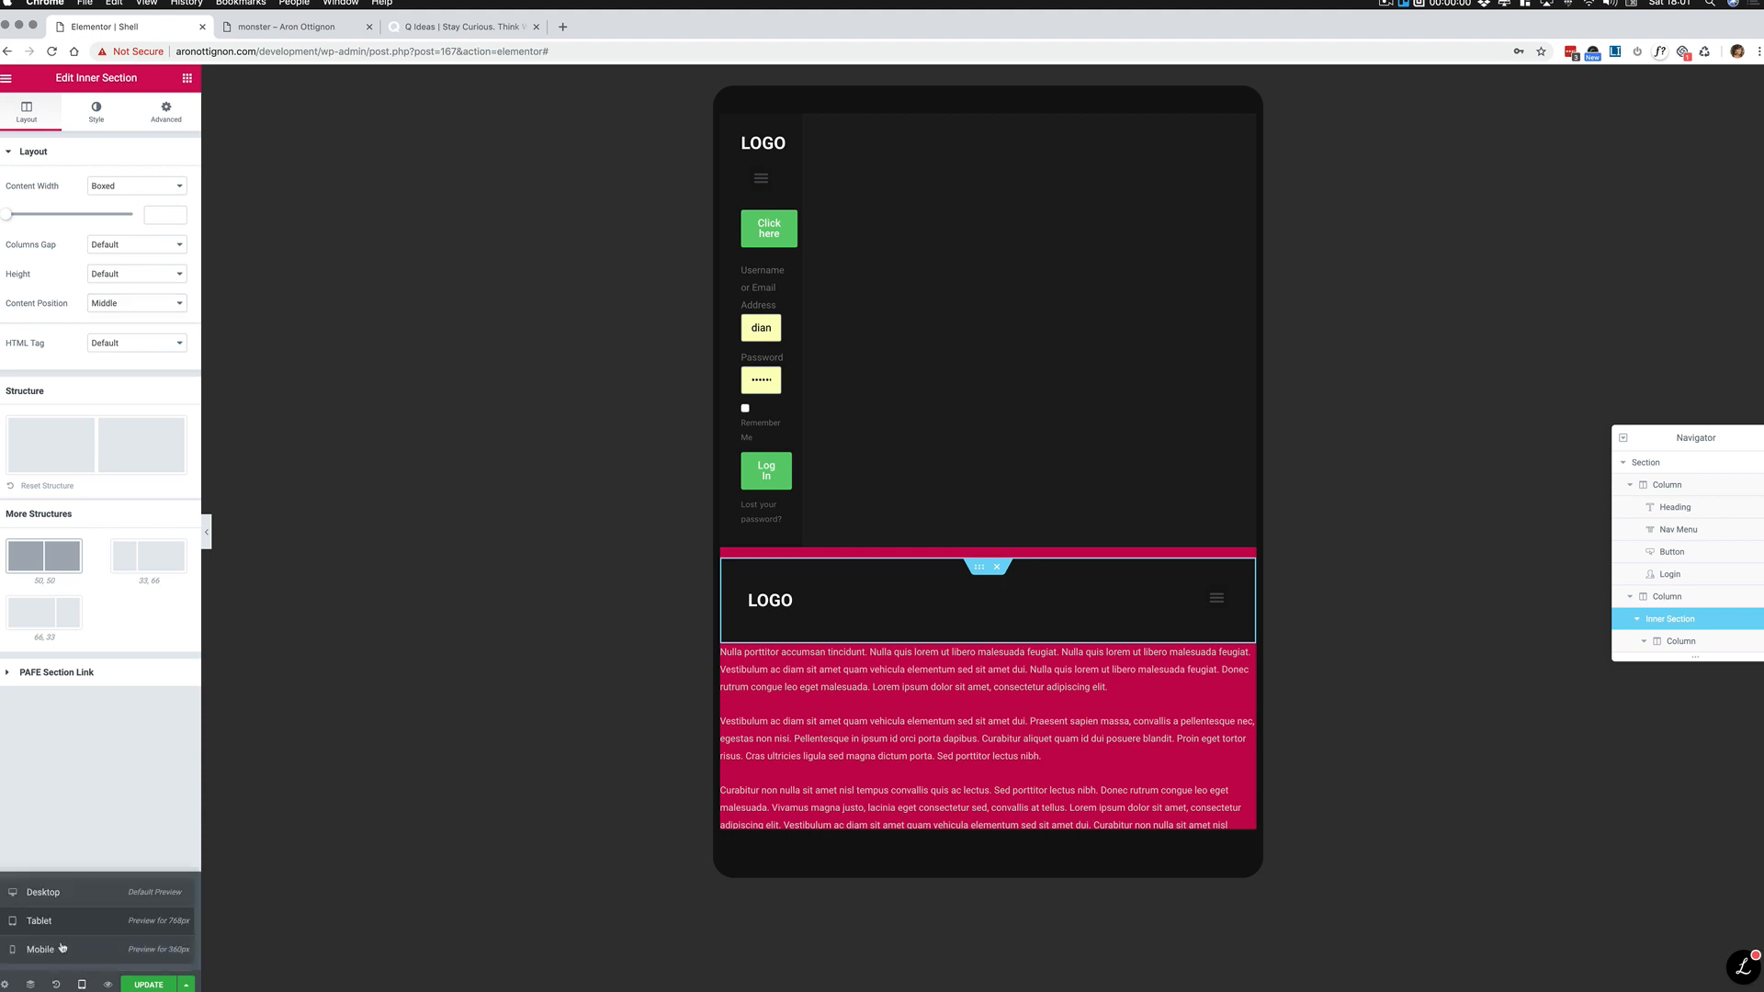
click(41, 950)
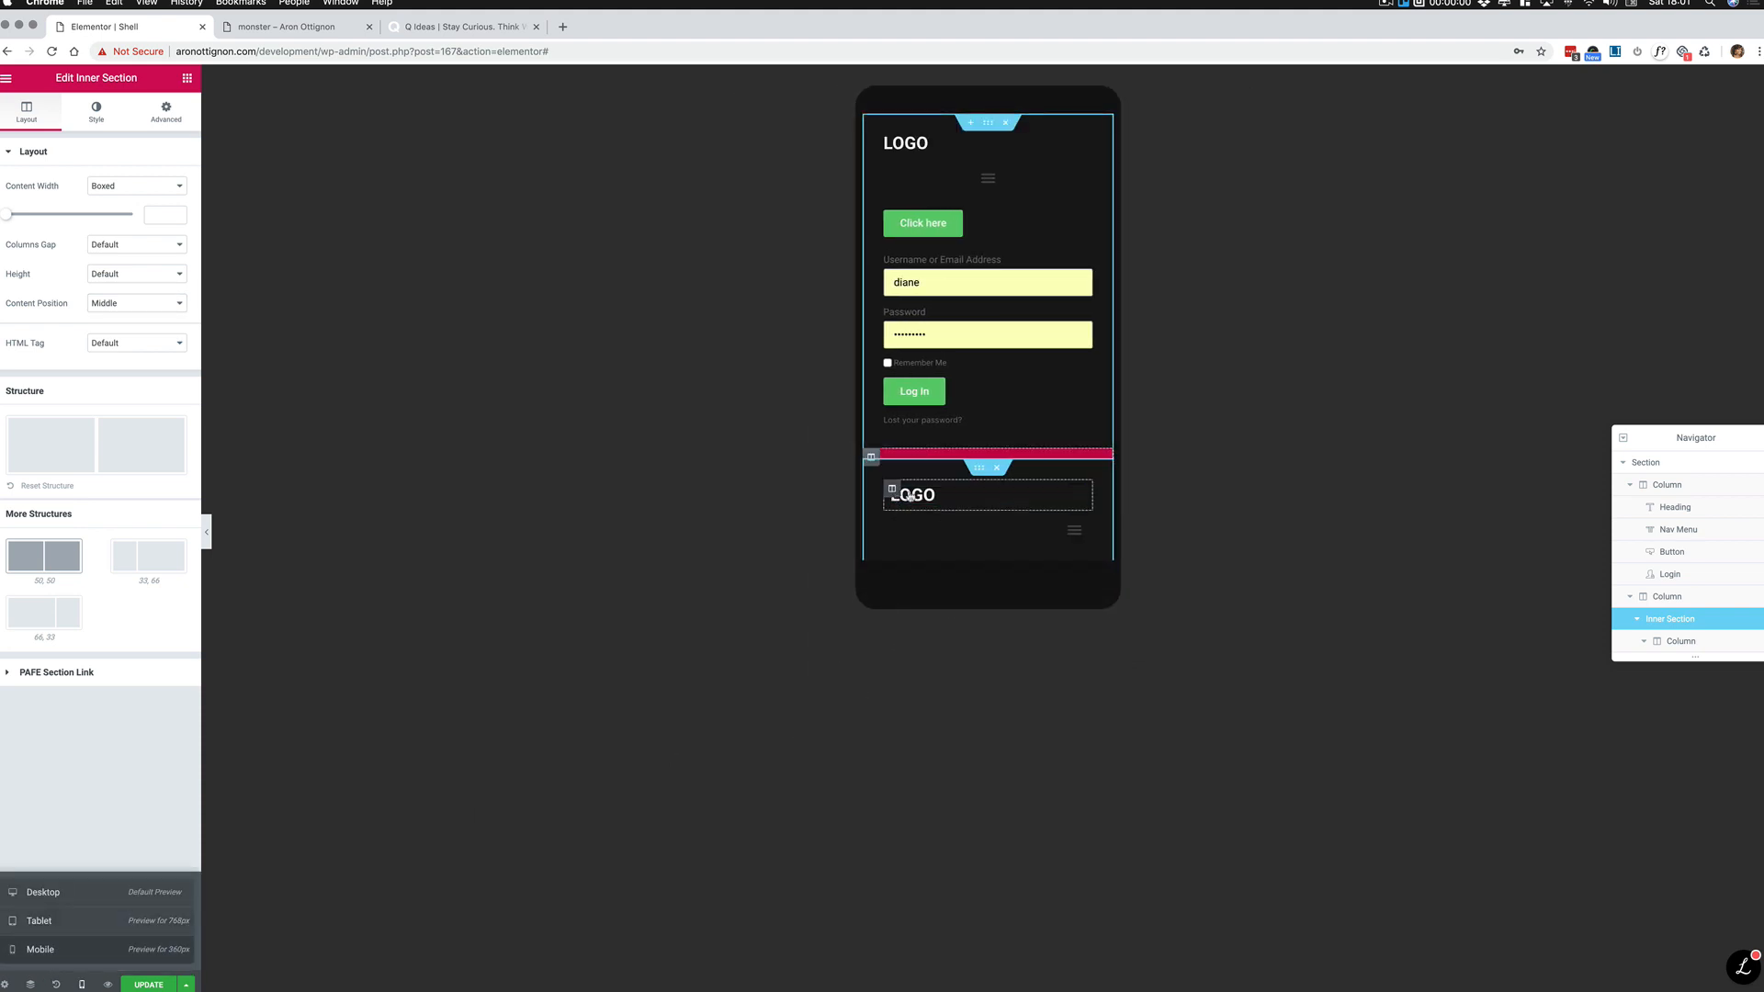
Step: Set the mobile column width of both the logo column and the menu column in the inner section to 50%
scroll(910, 497, down, 2)
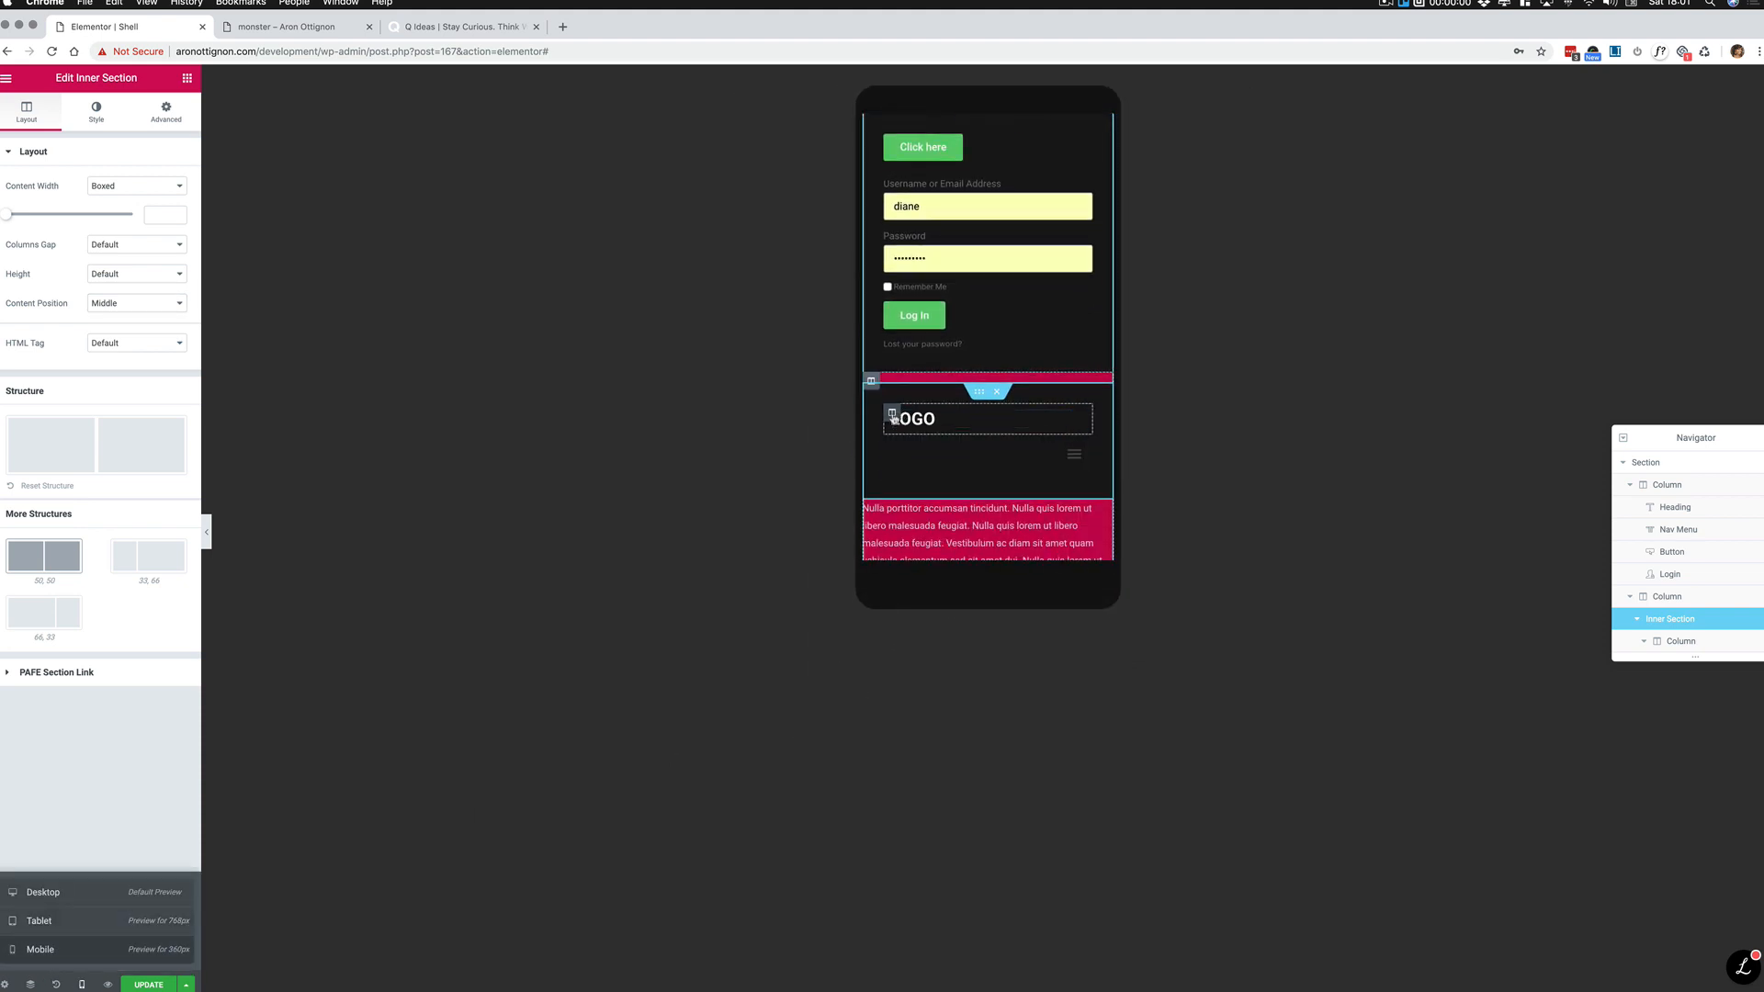
click(892, 414)
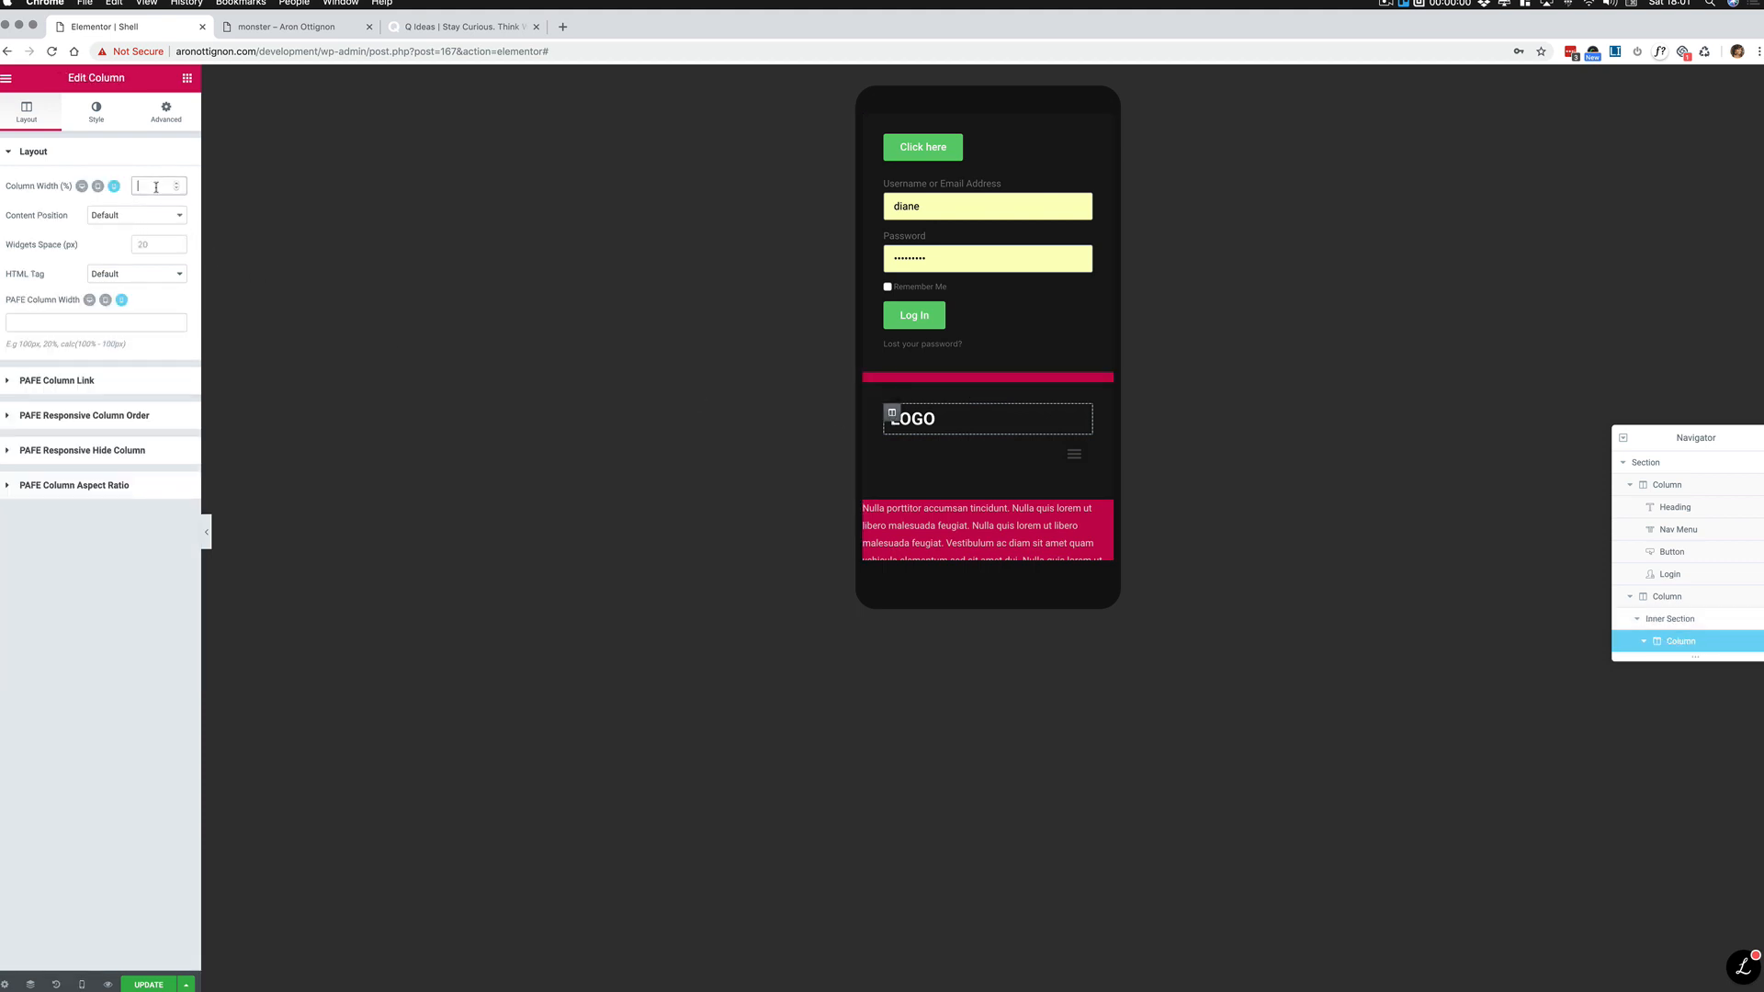
text(50)
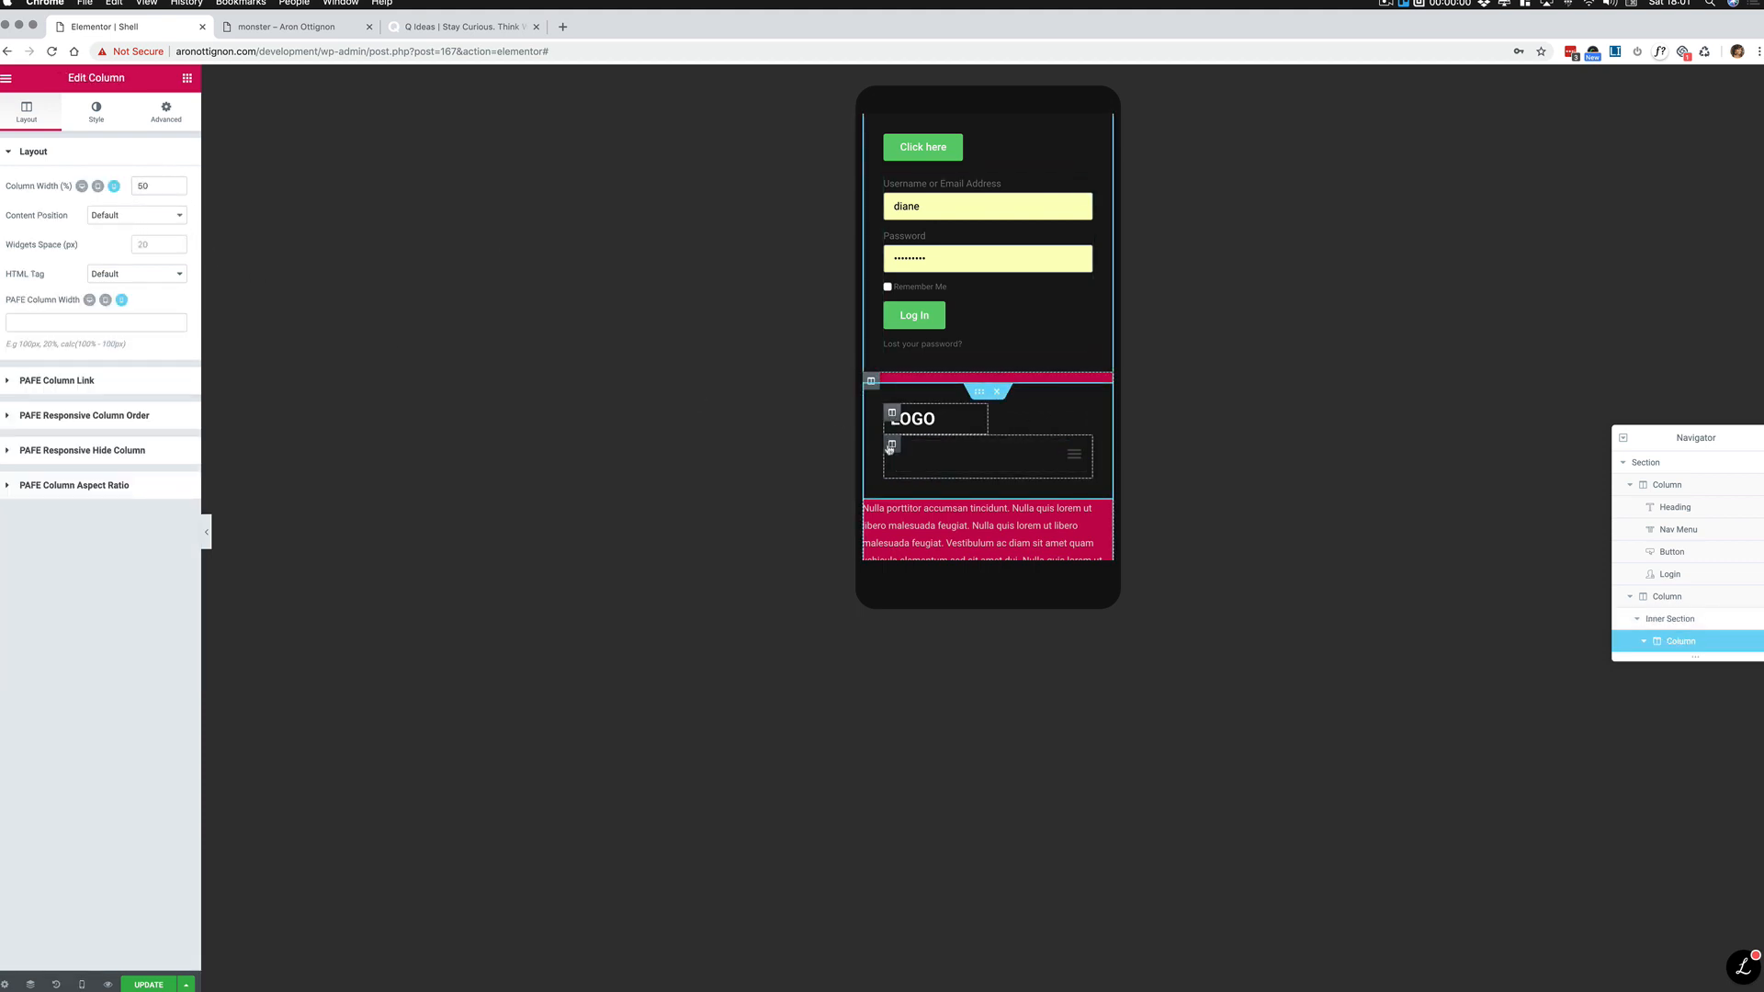
key(BackSpace)
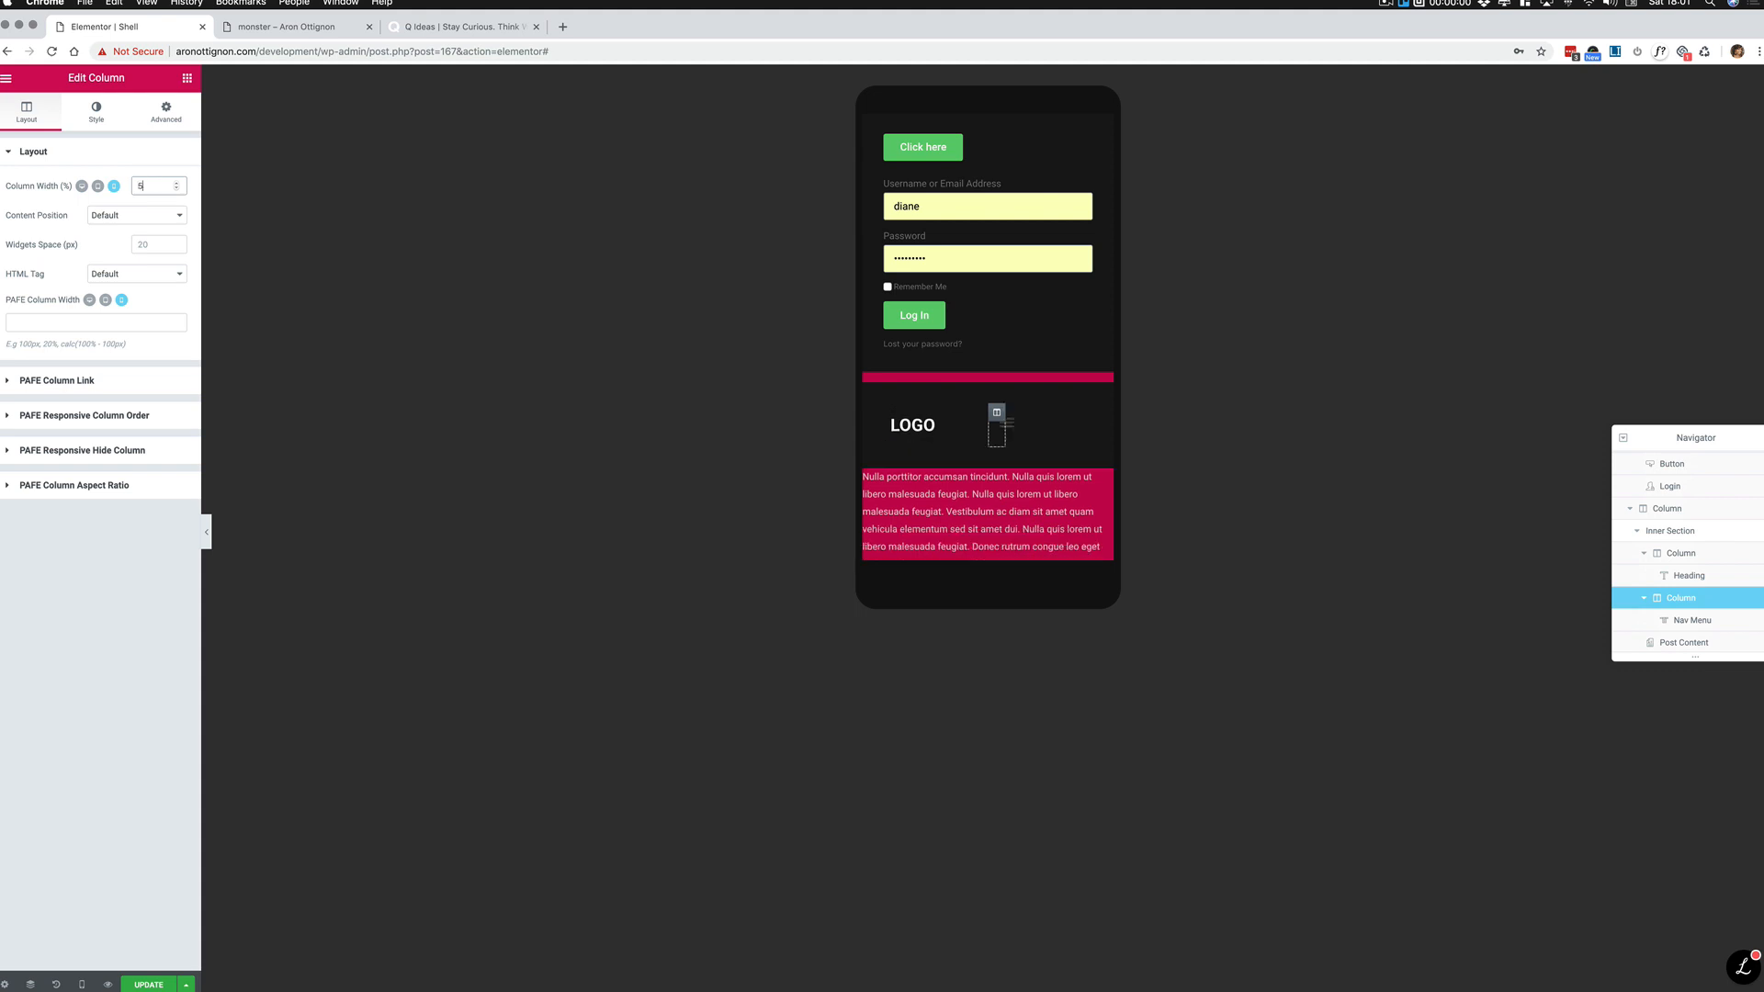
text(0)
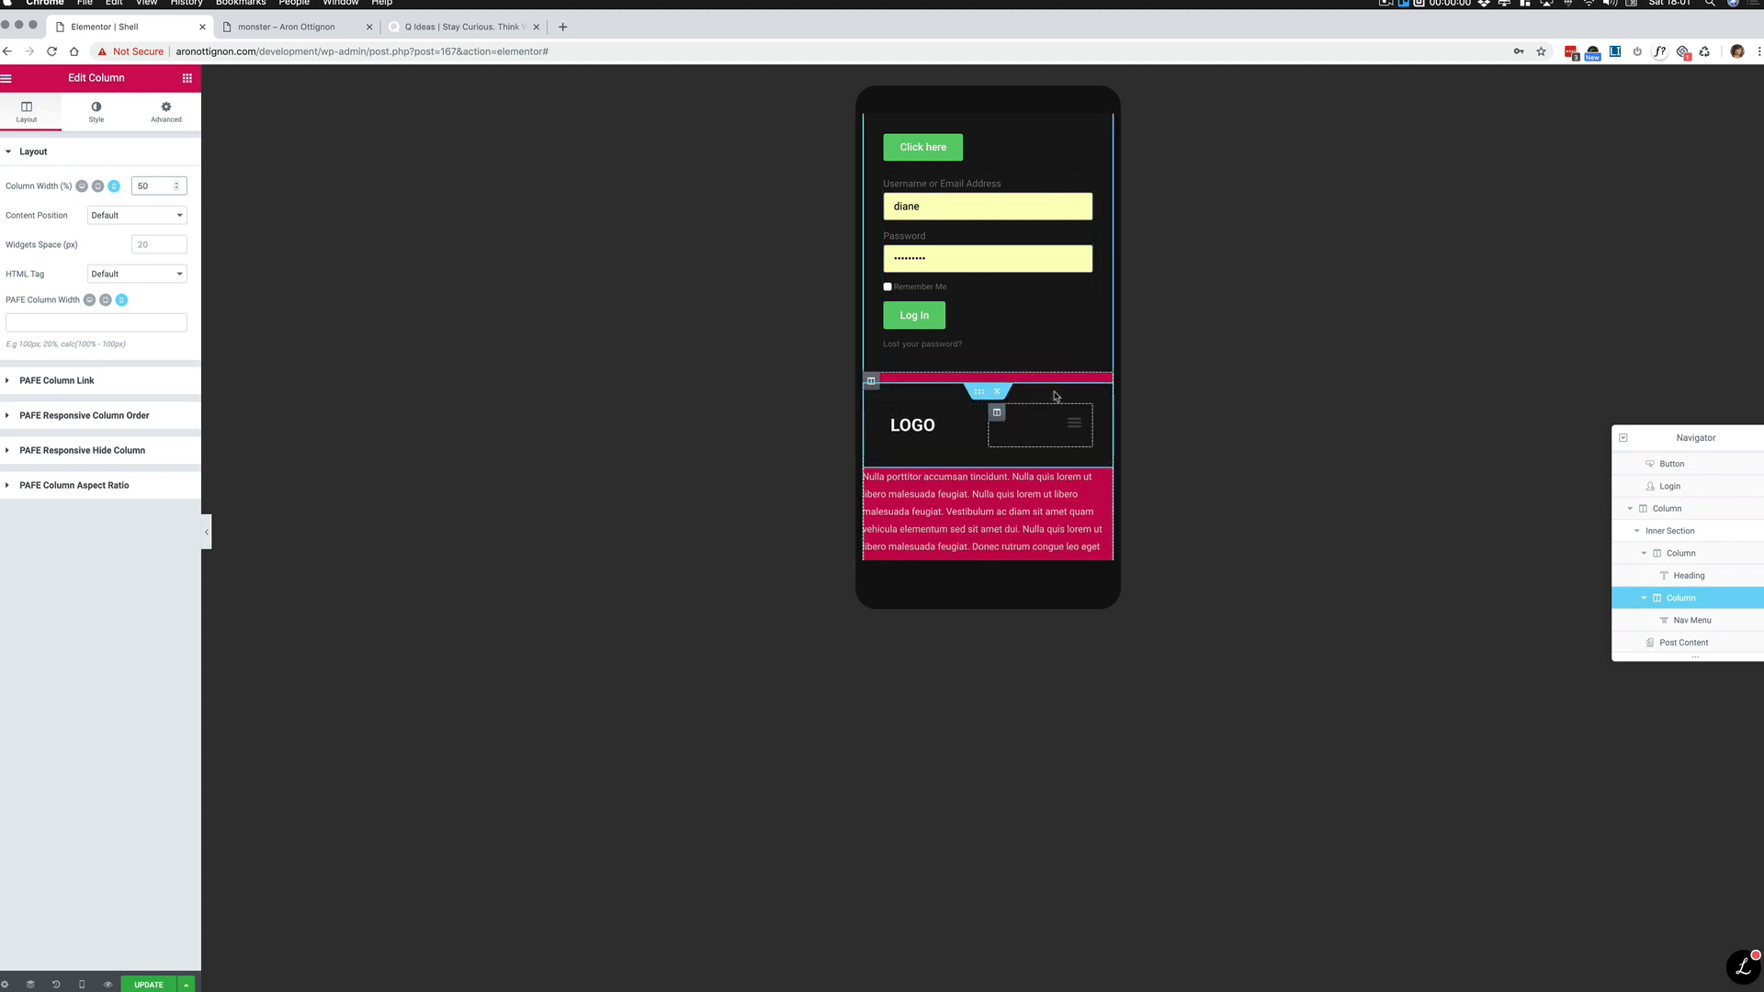
Step: Style the inner section Nav Menu's toggle button with a white colour and a size of 28
click(1080, 425)
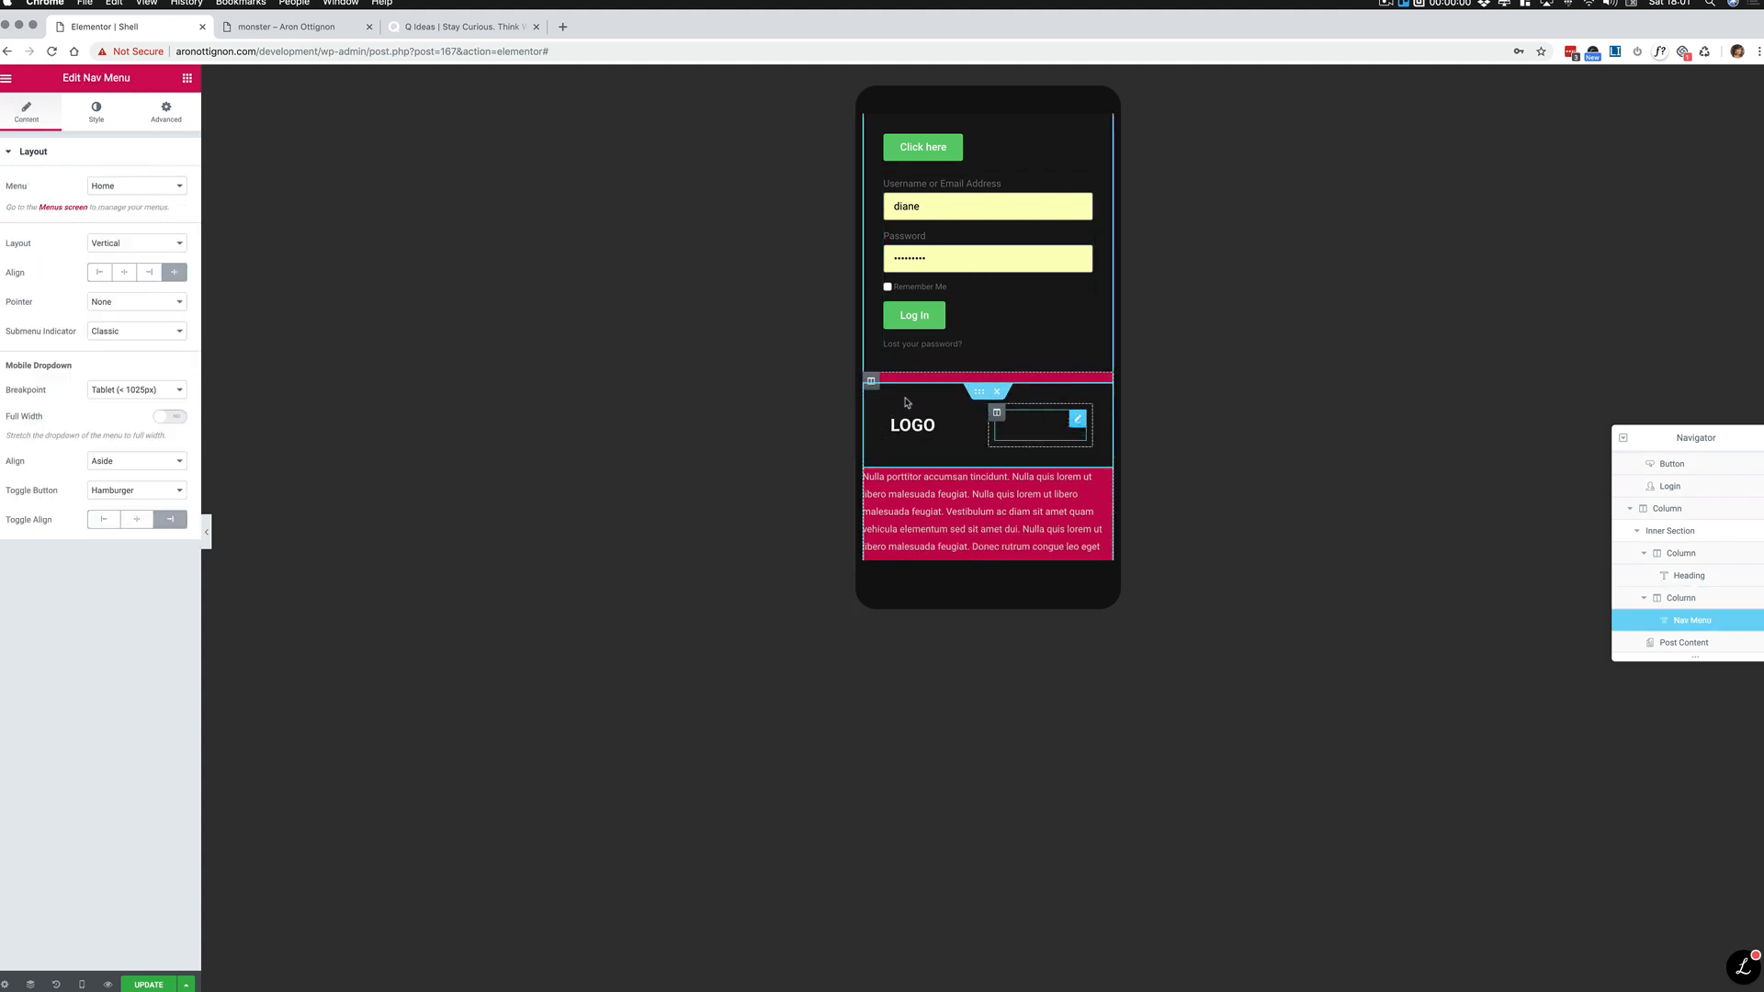
click(96, 112)
click(121, 334)
click(172, 288)
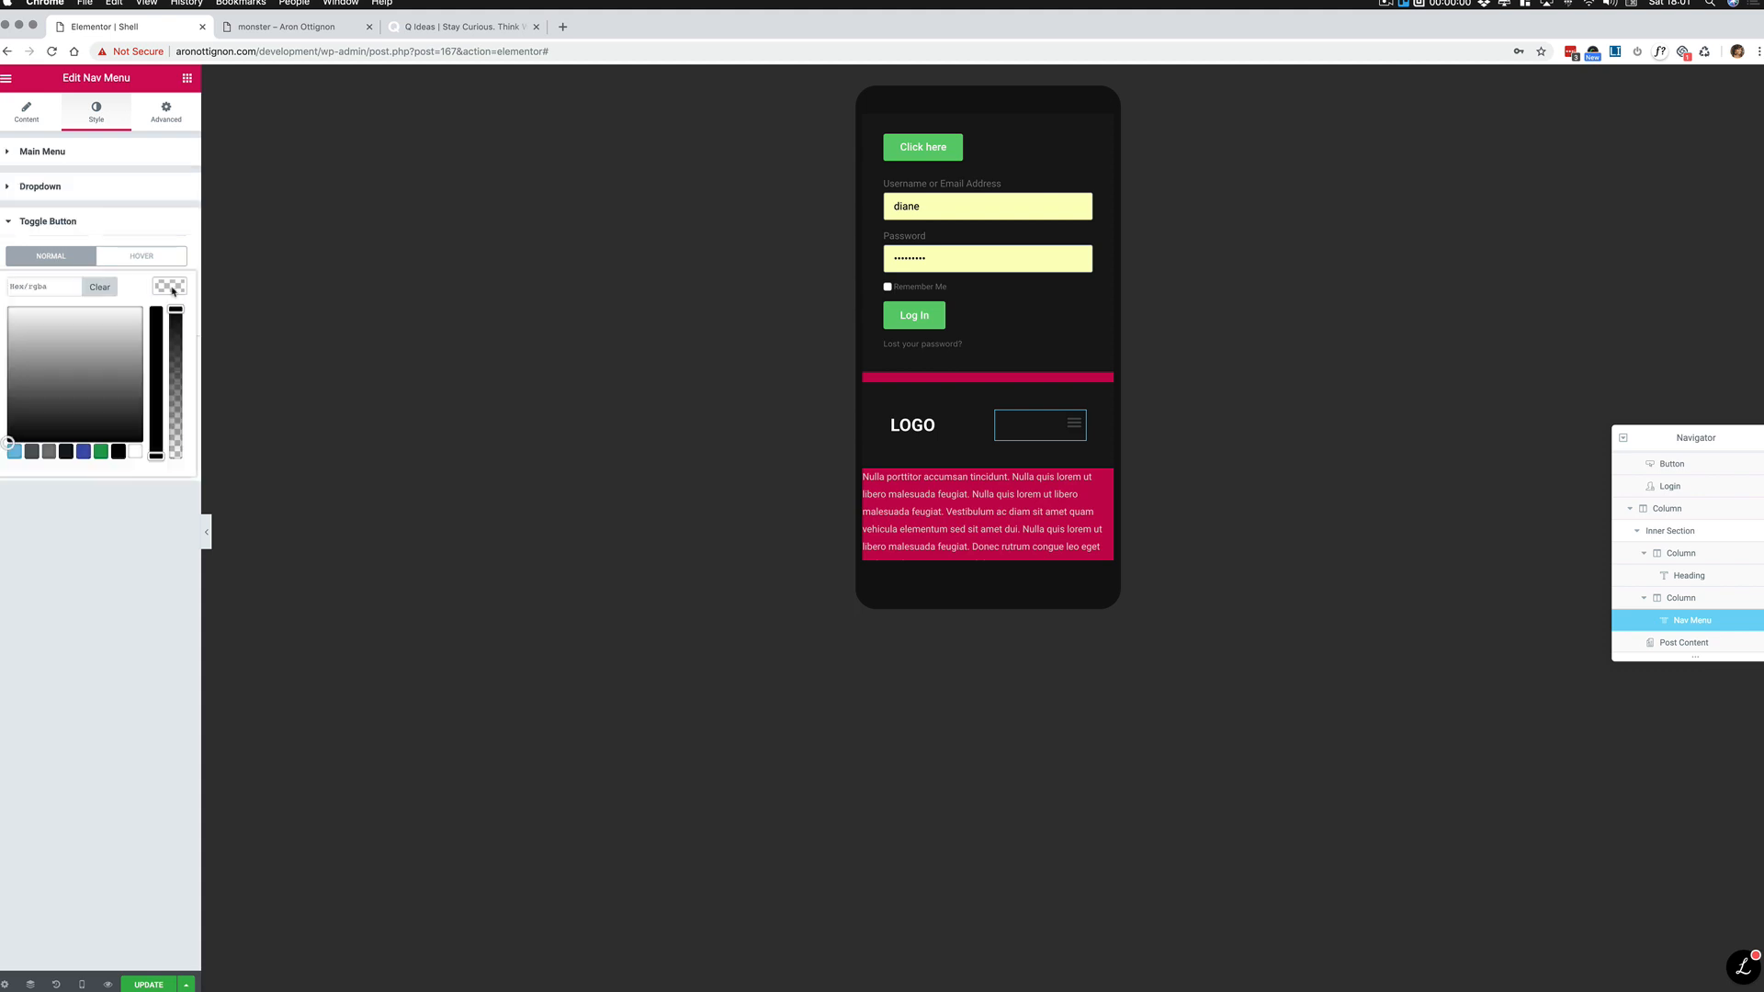
drag(52, 342, 8, 307)
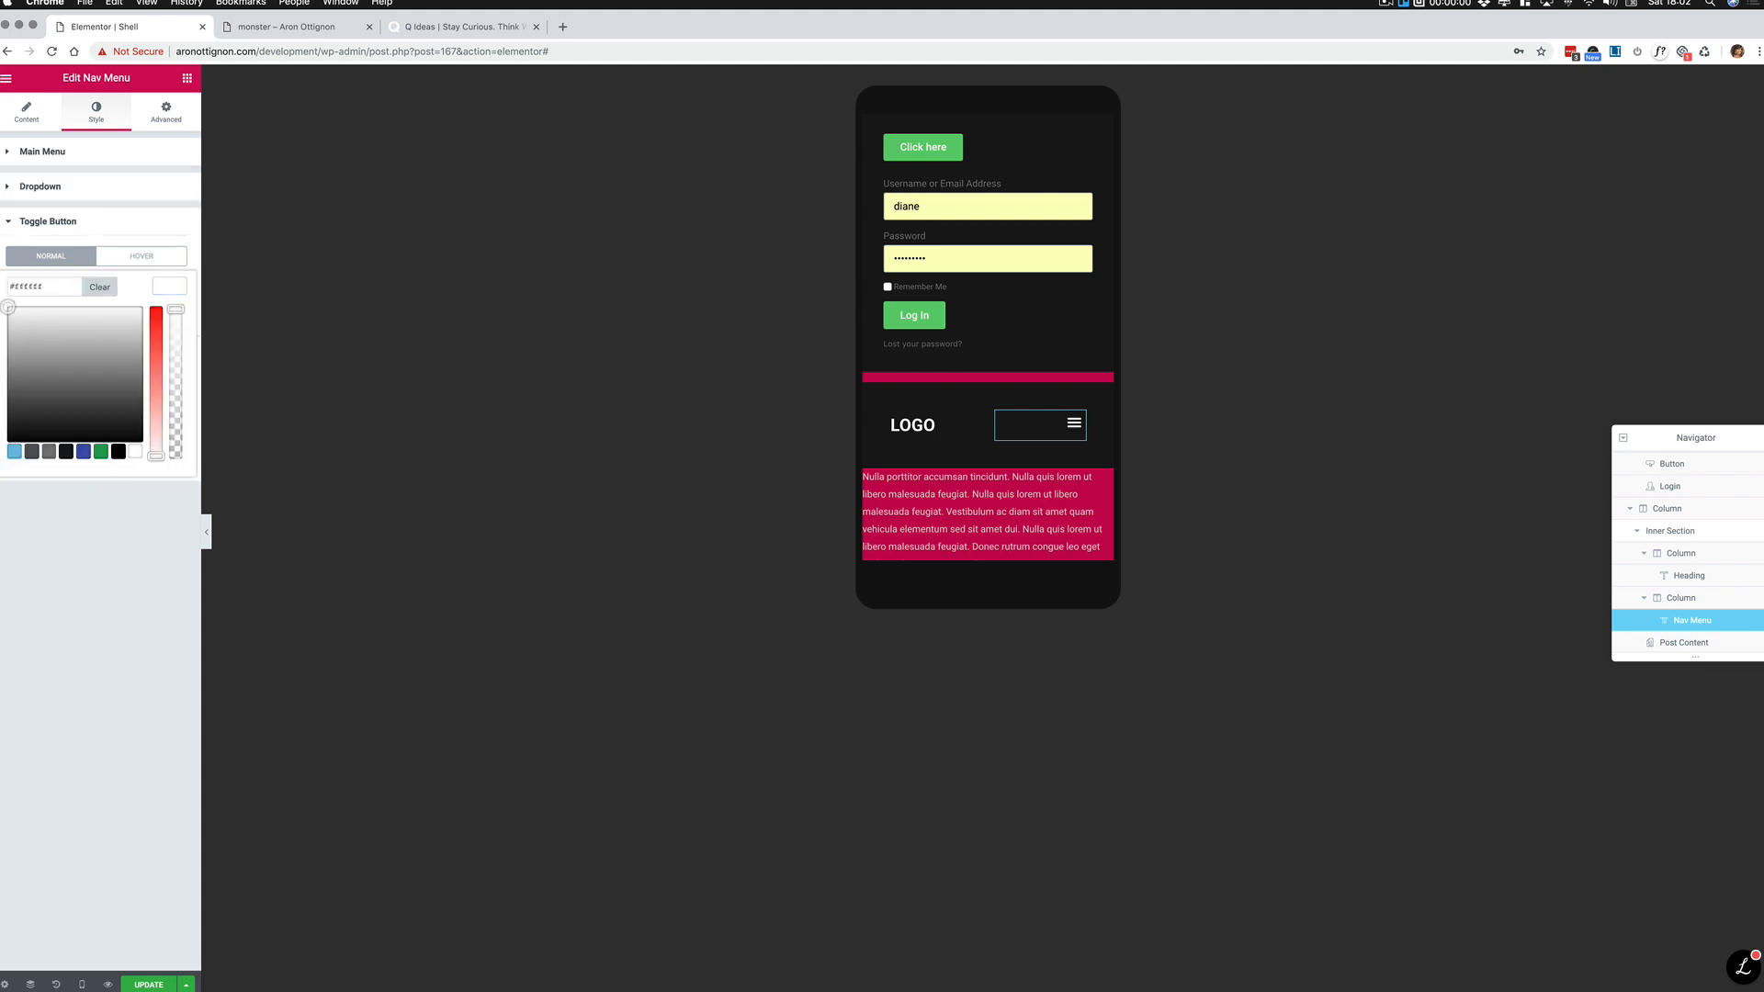
click(101, 513)
drag(7, 372, 26, 372)
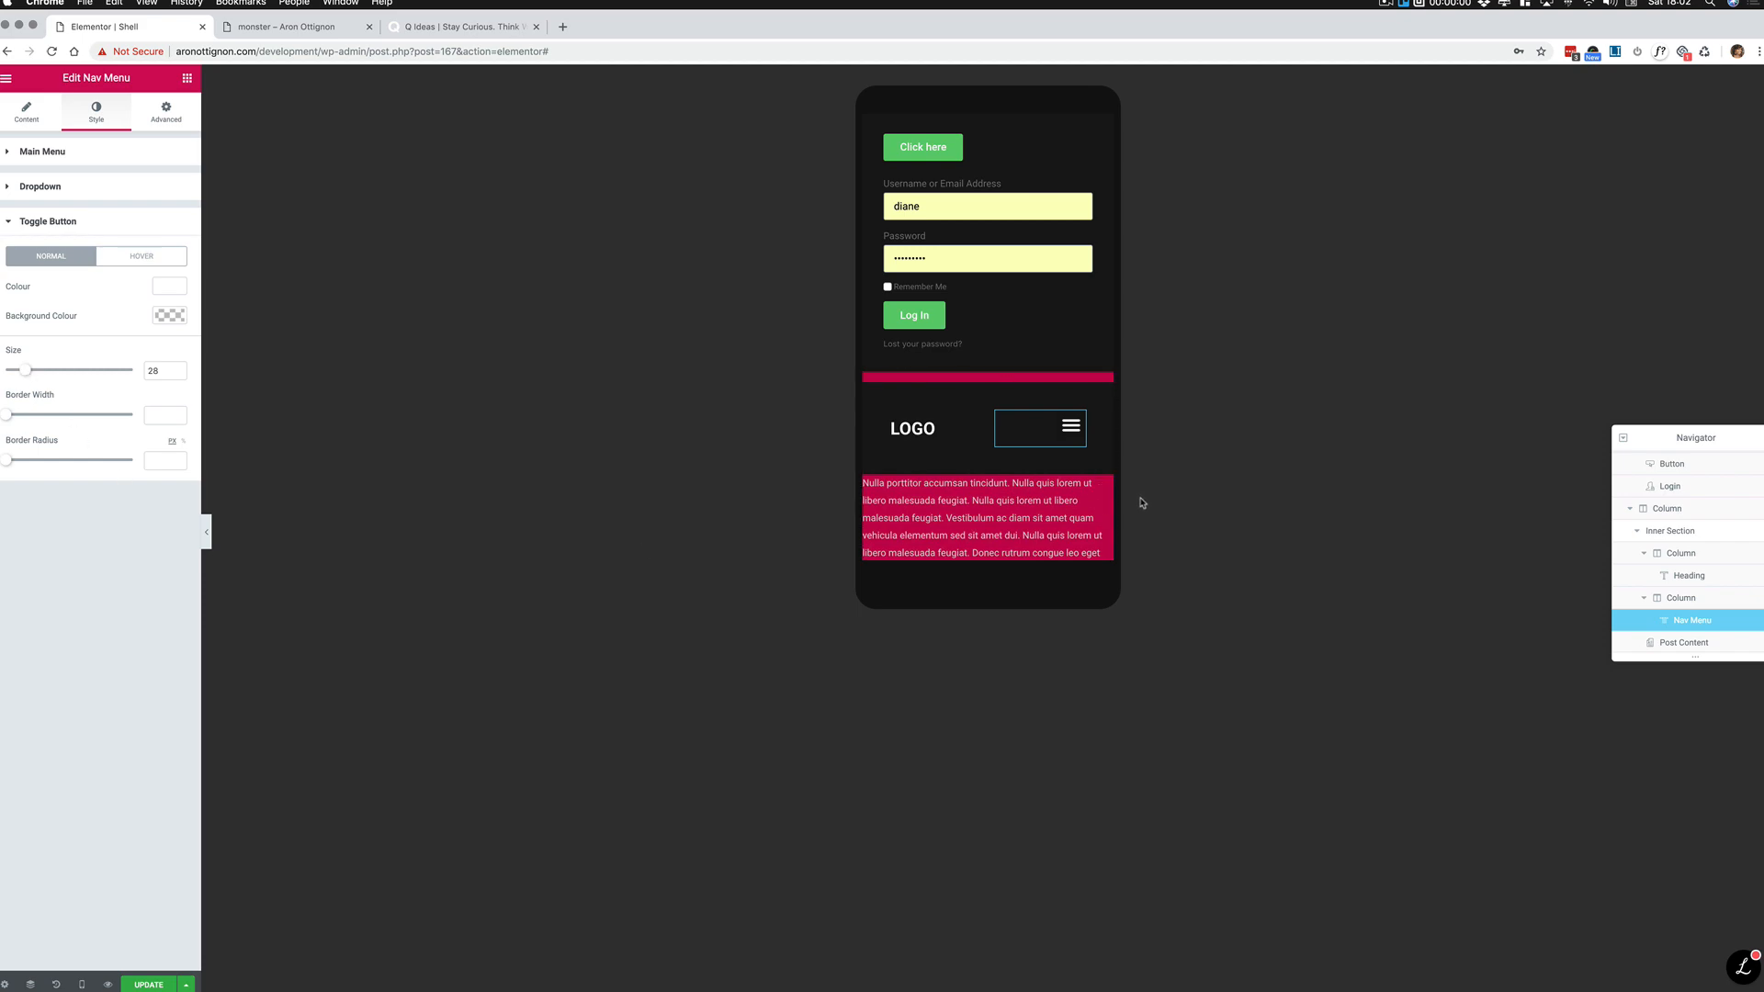
Step: Check the header in tablet and desktop views and on the reloaded monster preview page
mouse_move(83, 982)
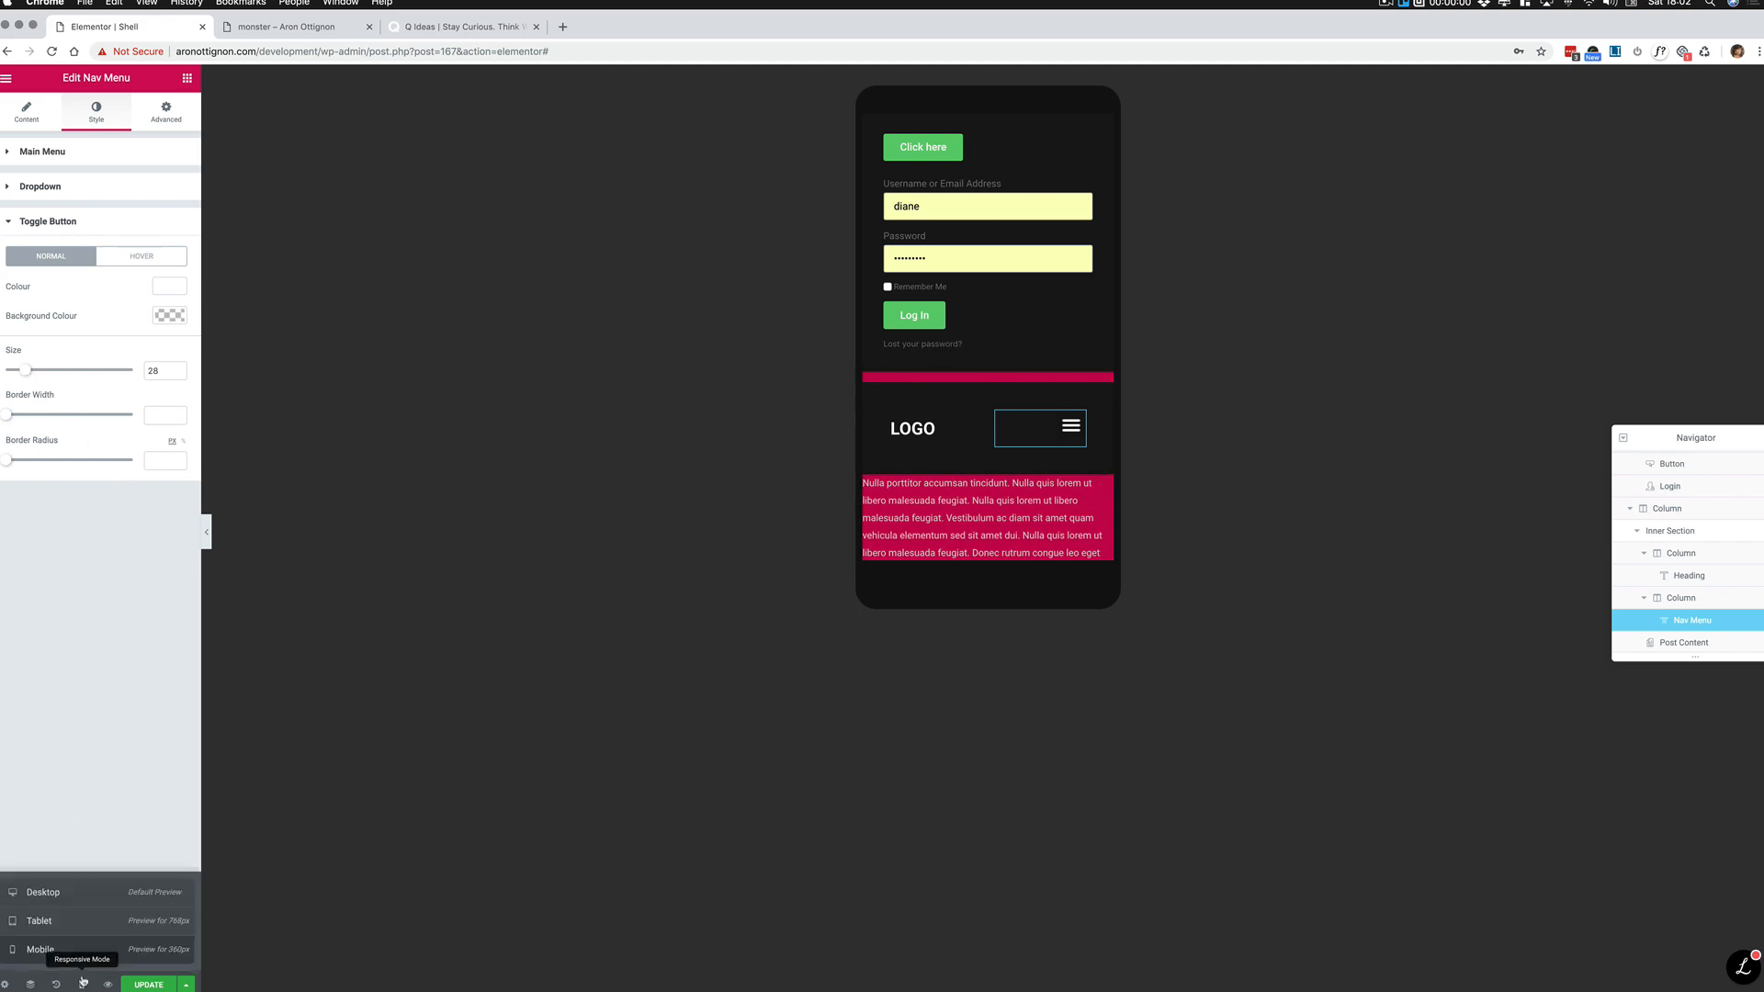
click(81, 922)
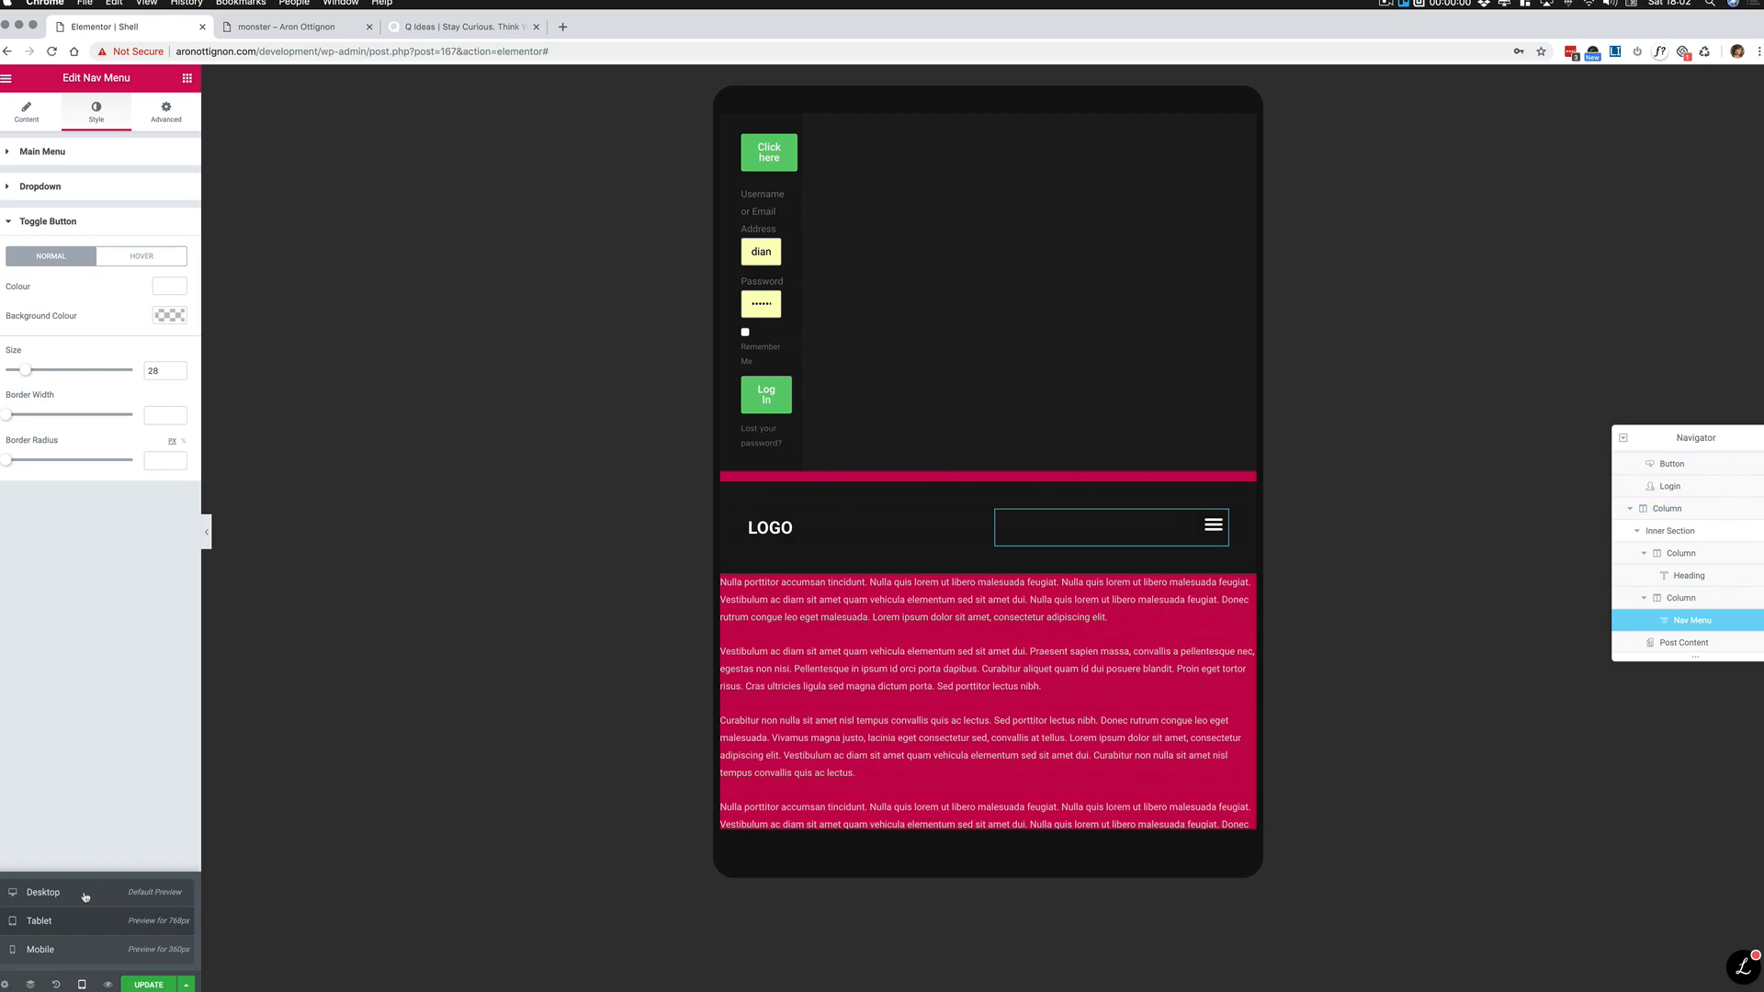
click(85, 897)
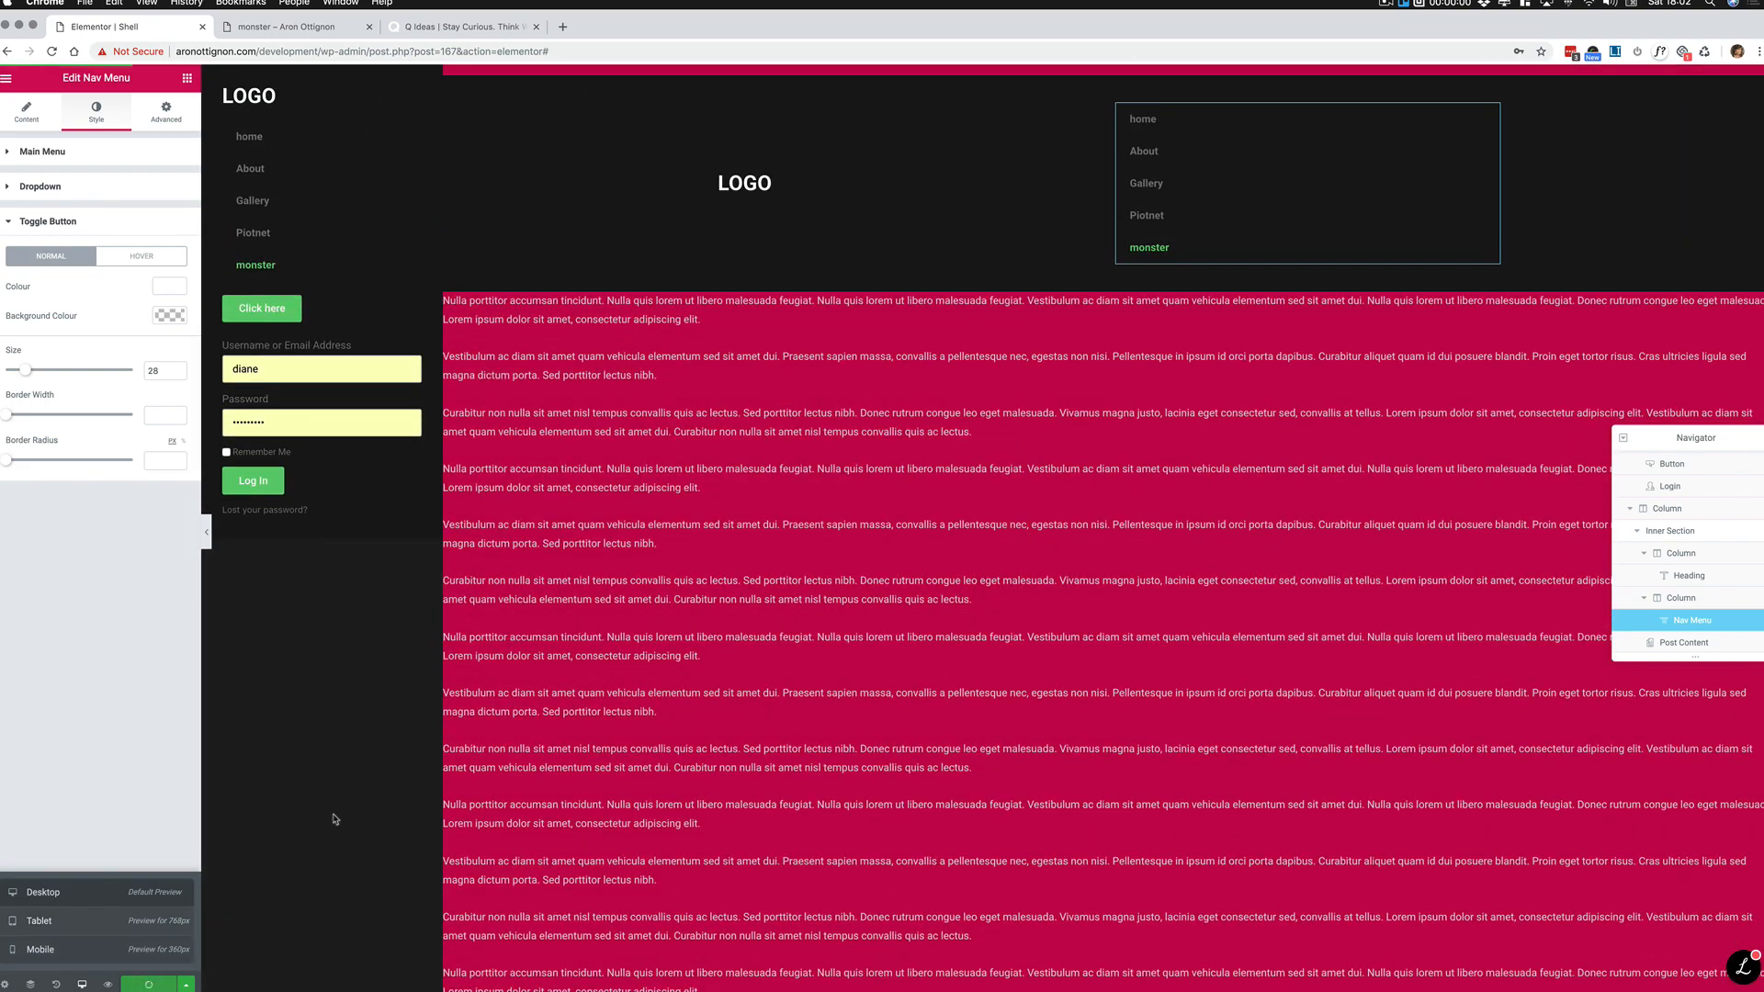
click(318, 29)
key(super+r)
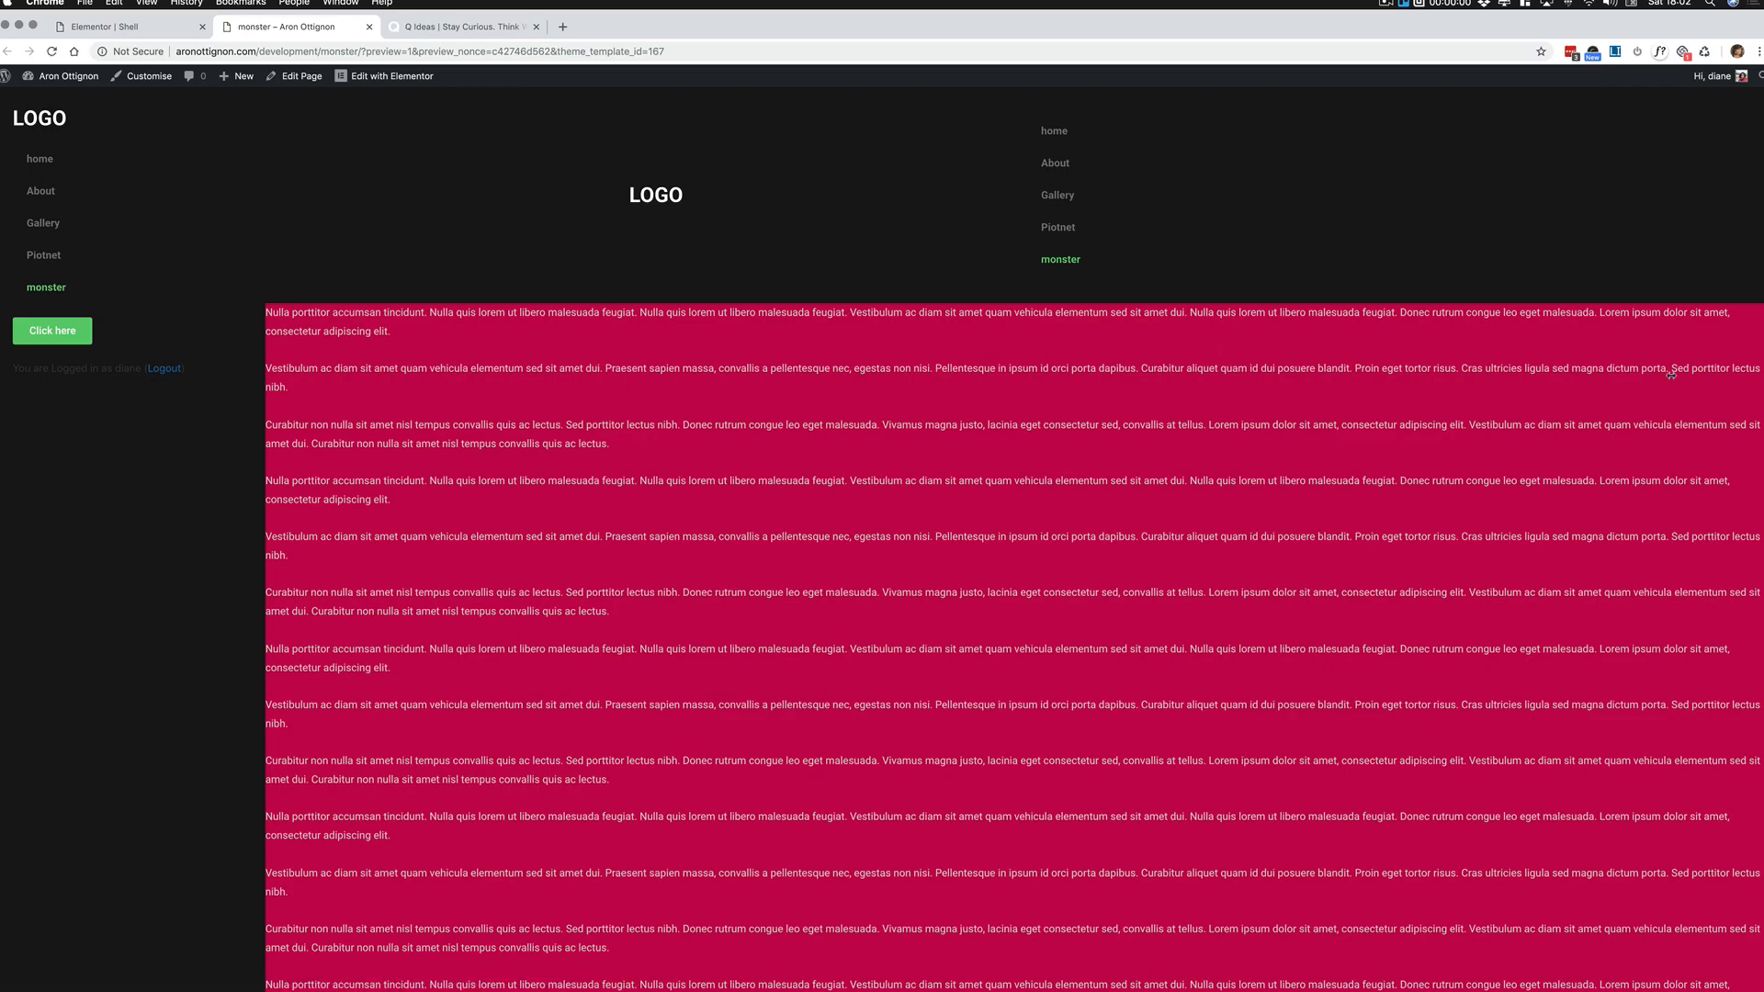
drag(1671, 375, 1757, 413)
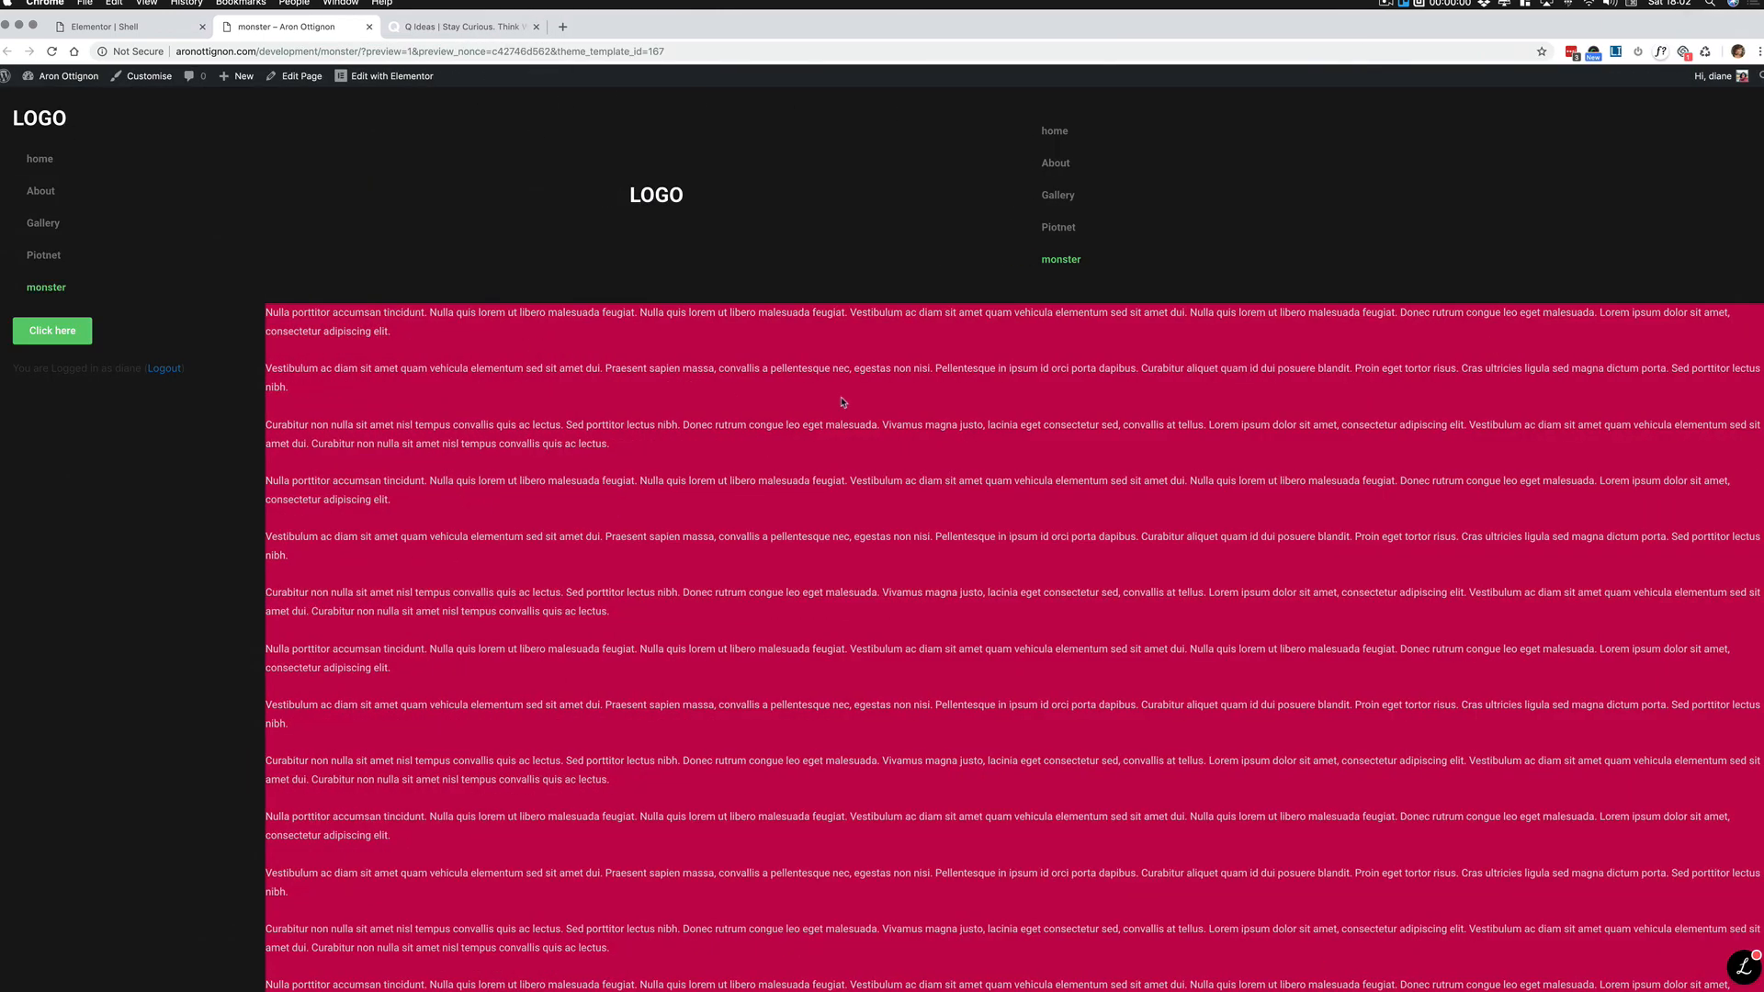
Step: Hide the header inner section on desktop in the Shell template and update the template
click(129, 26)
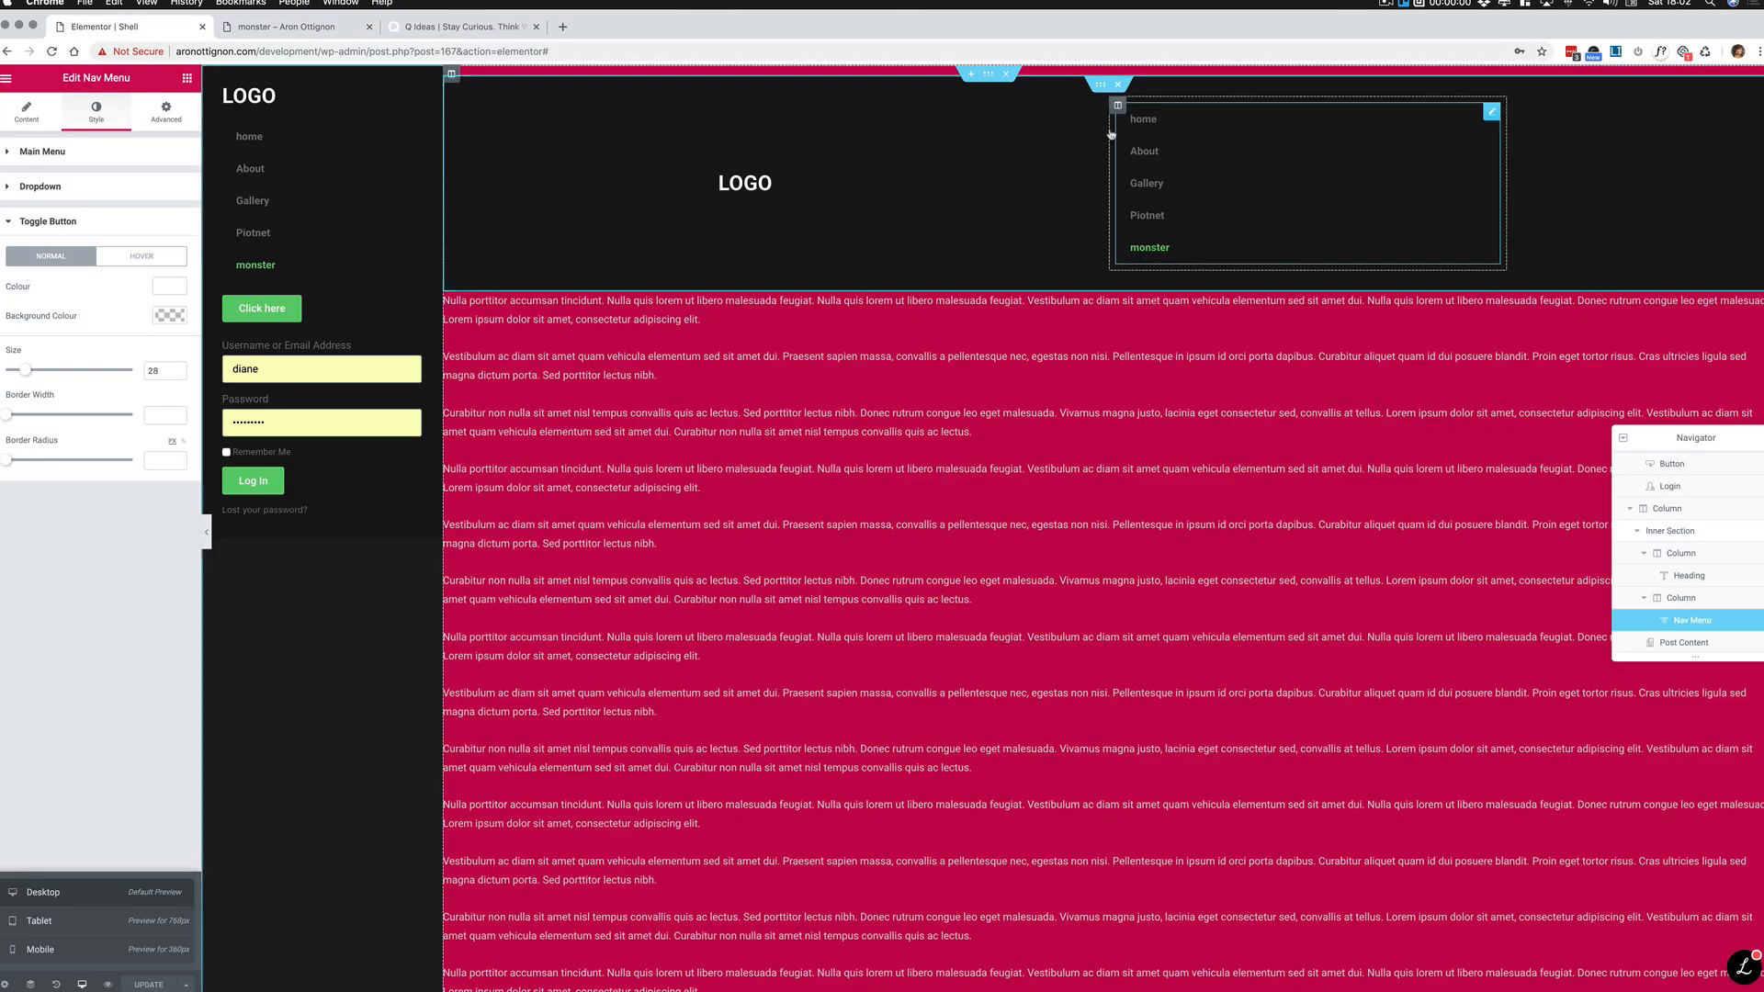
click(1101, 86)
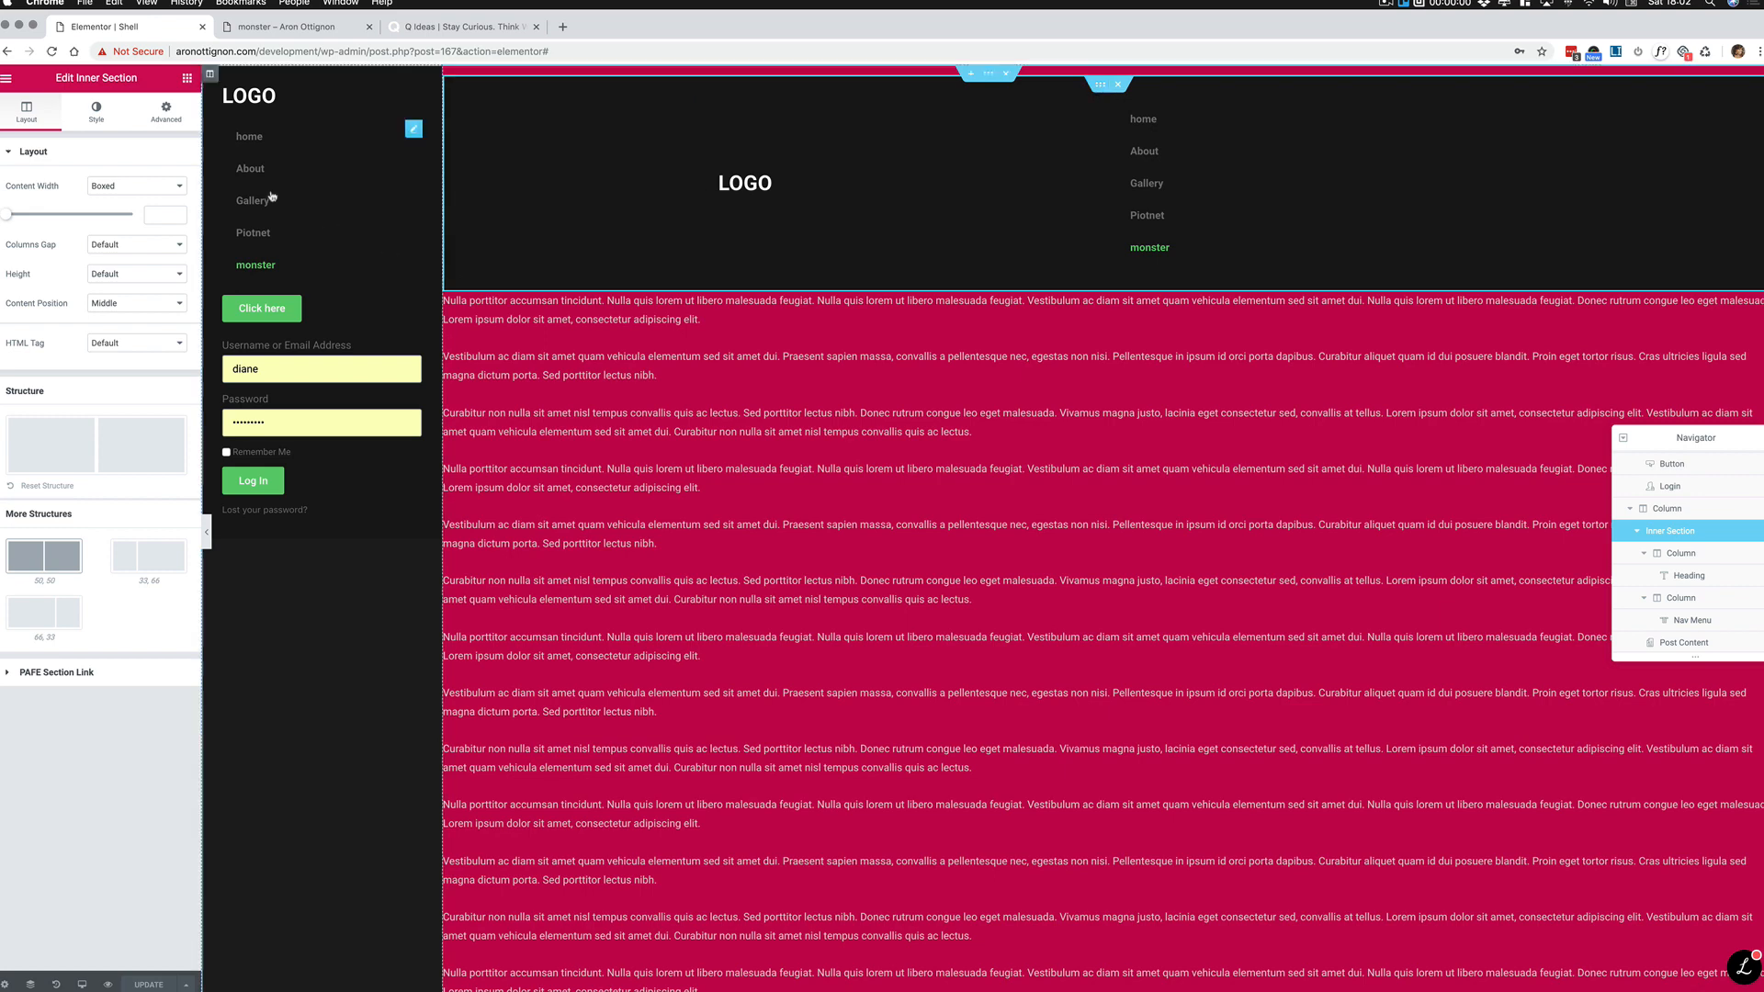
click(167, 109)
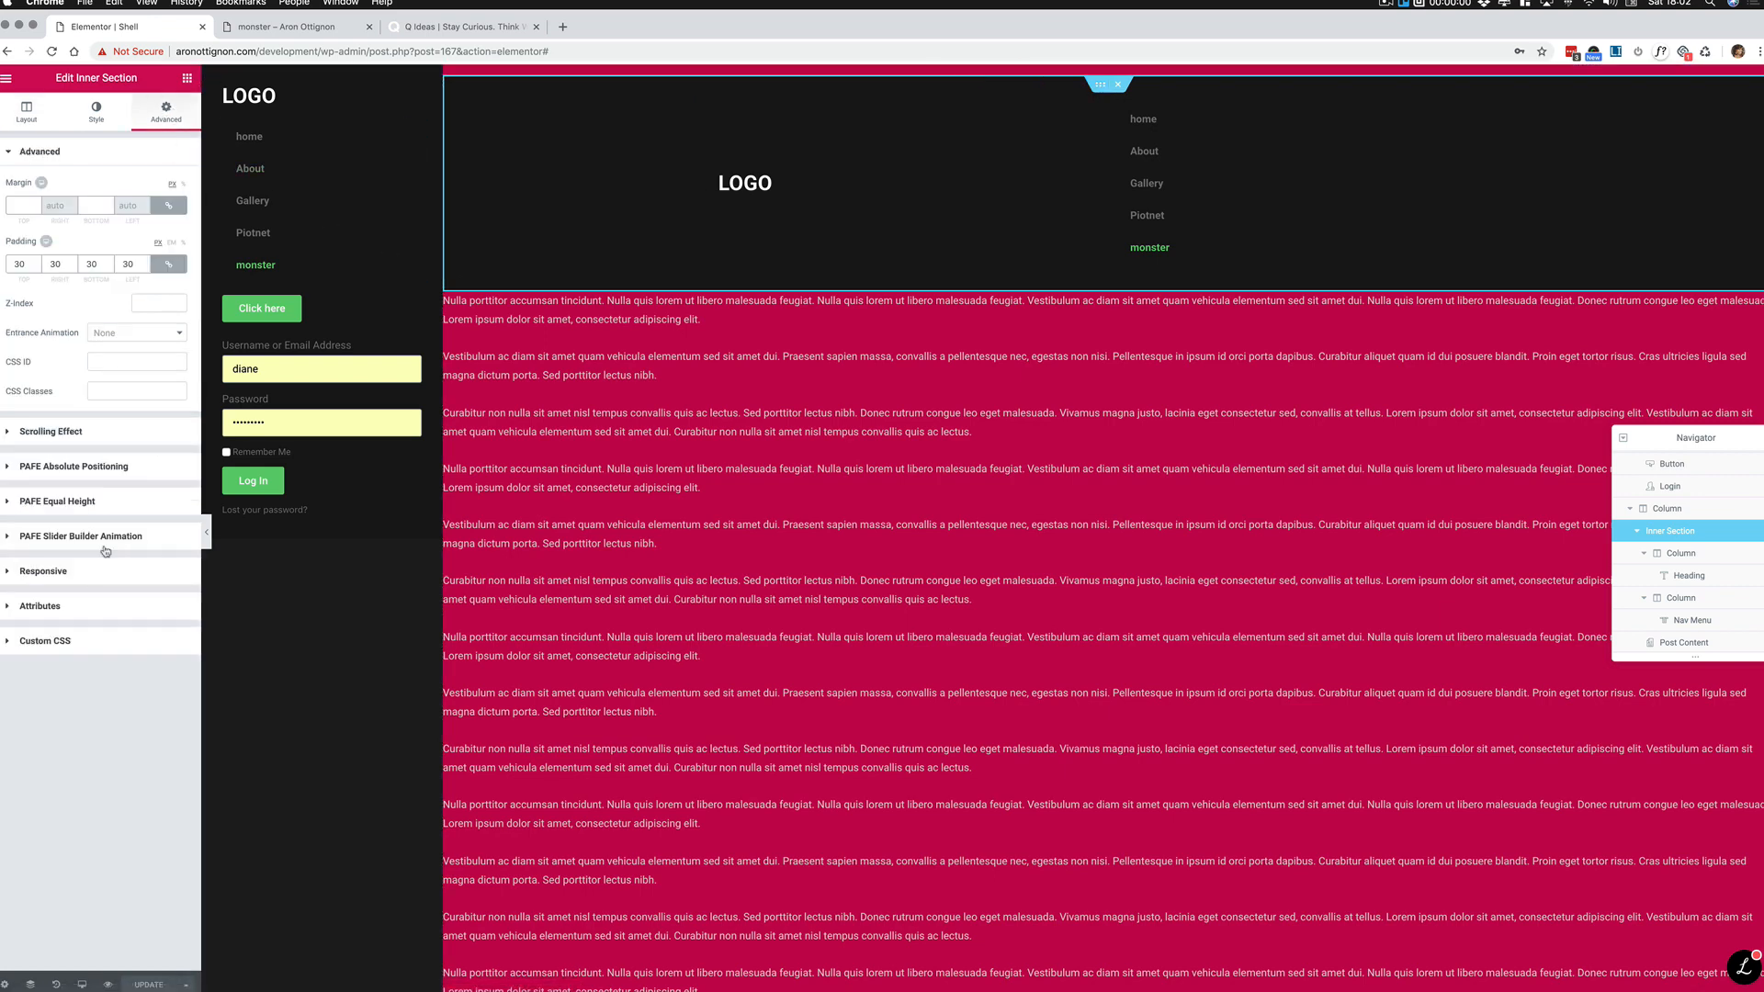
click(44, 571)
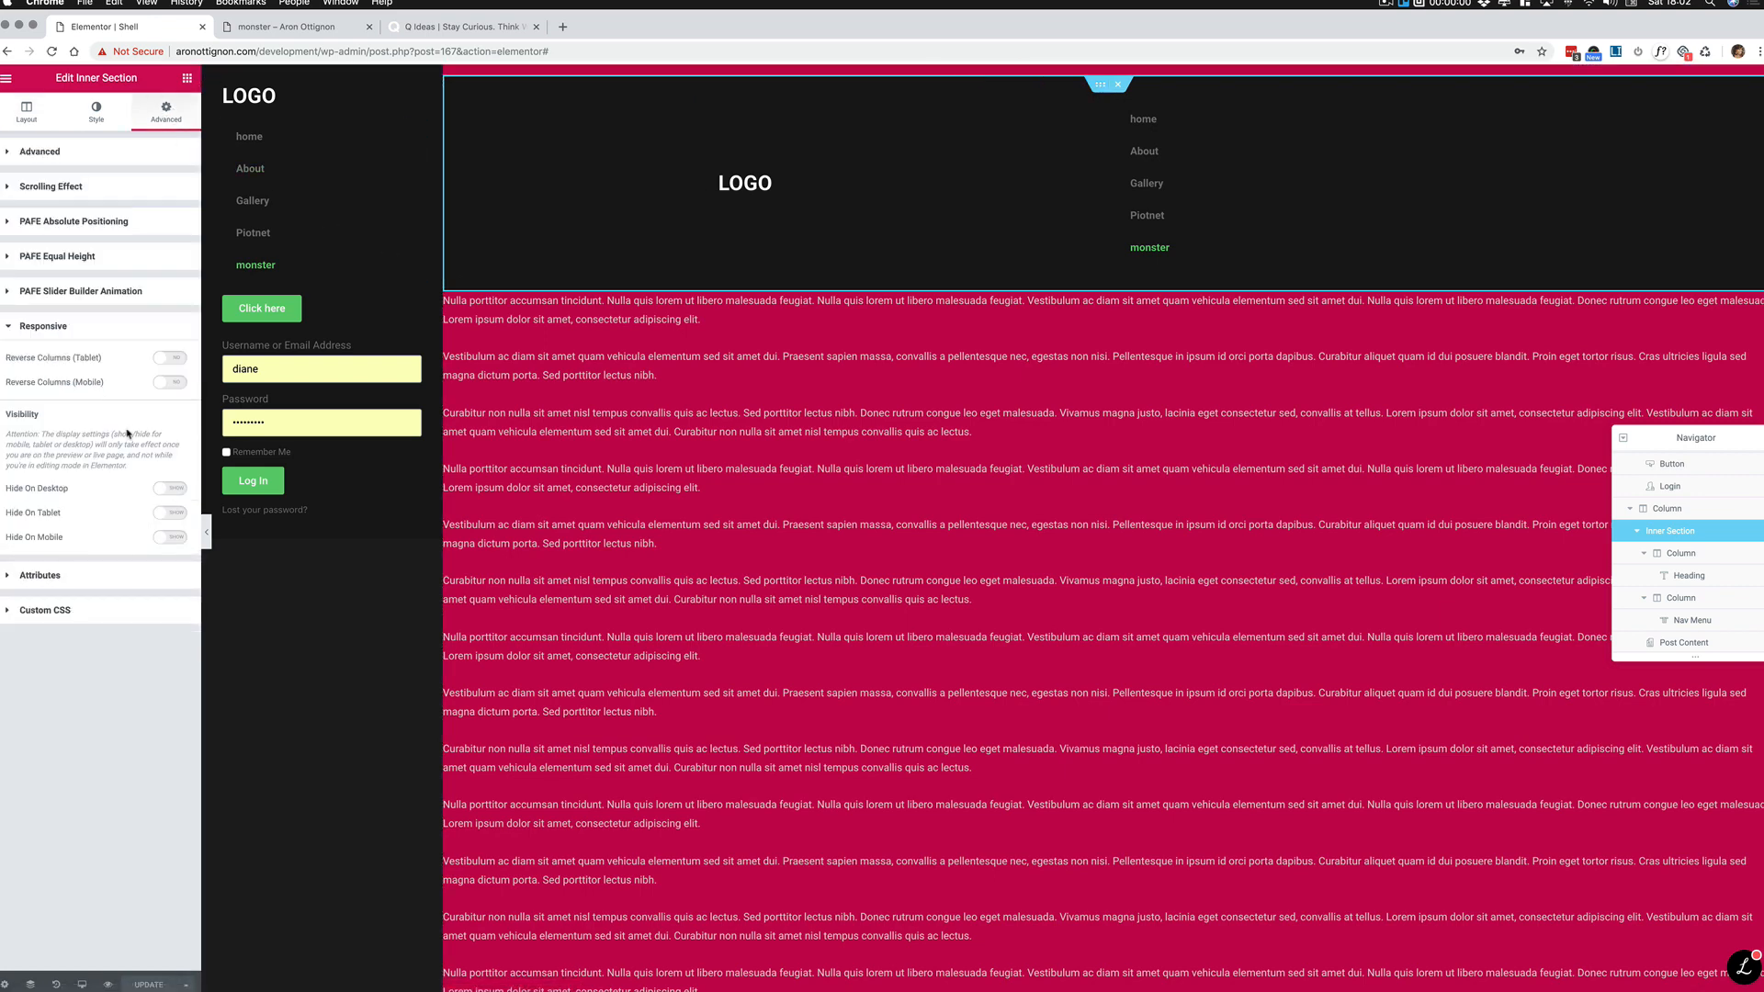
click(168, 489)
click(149, 984)
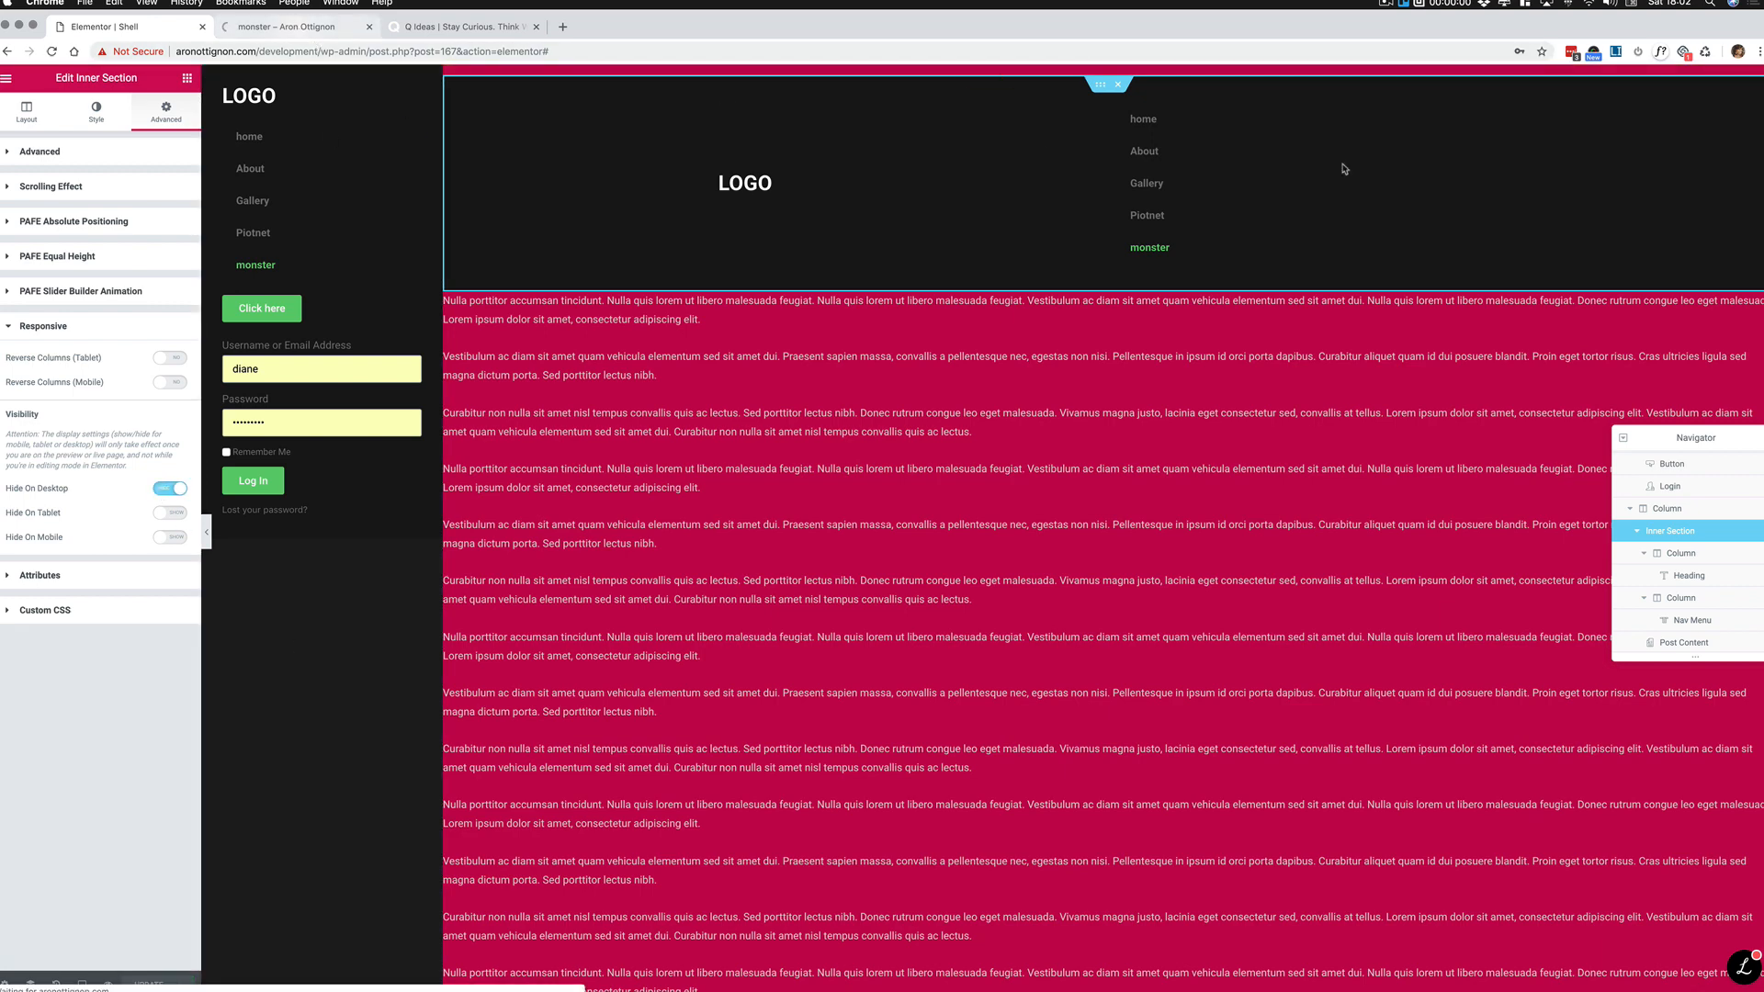
Step: Review the monster page's desktop layout and compare its fixed side menu with the Q Ideas site
click(294, 27)
drag(1760, 324, 1763, 467)
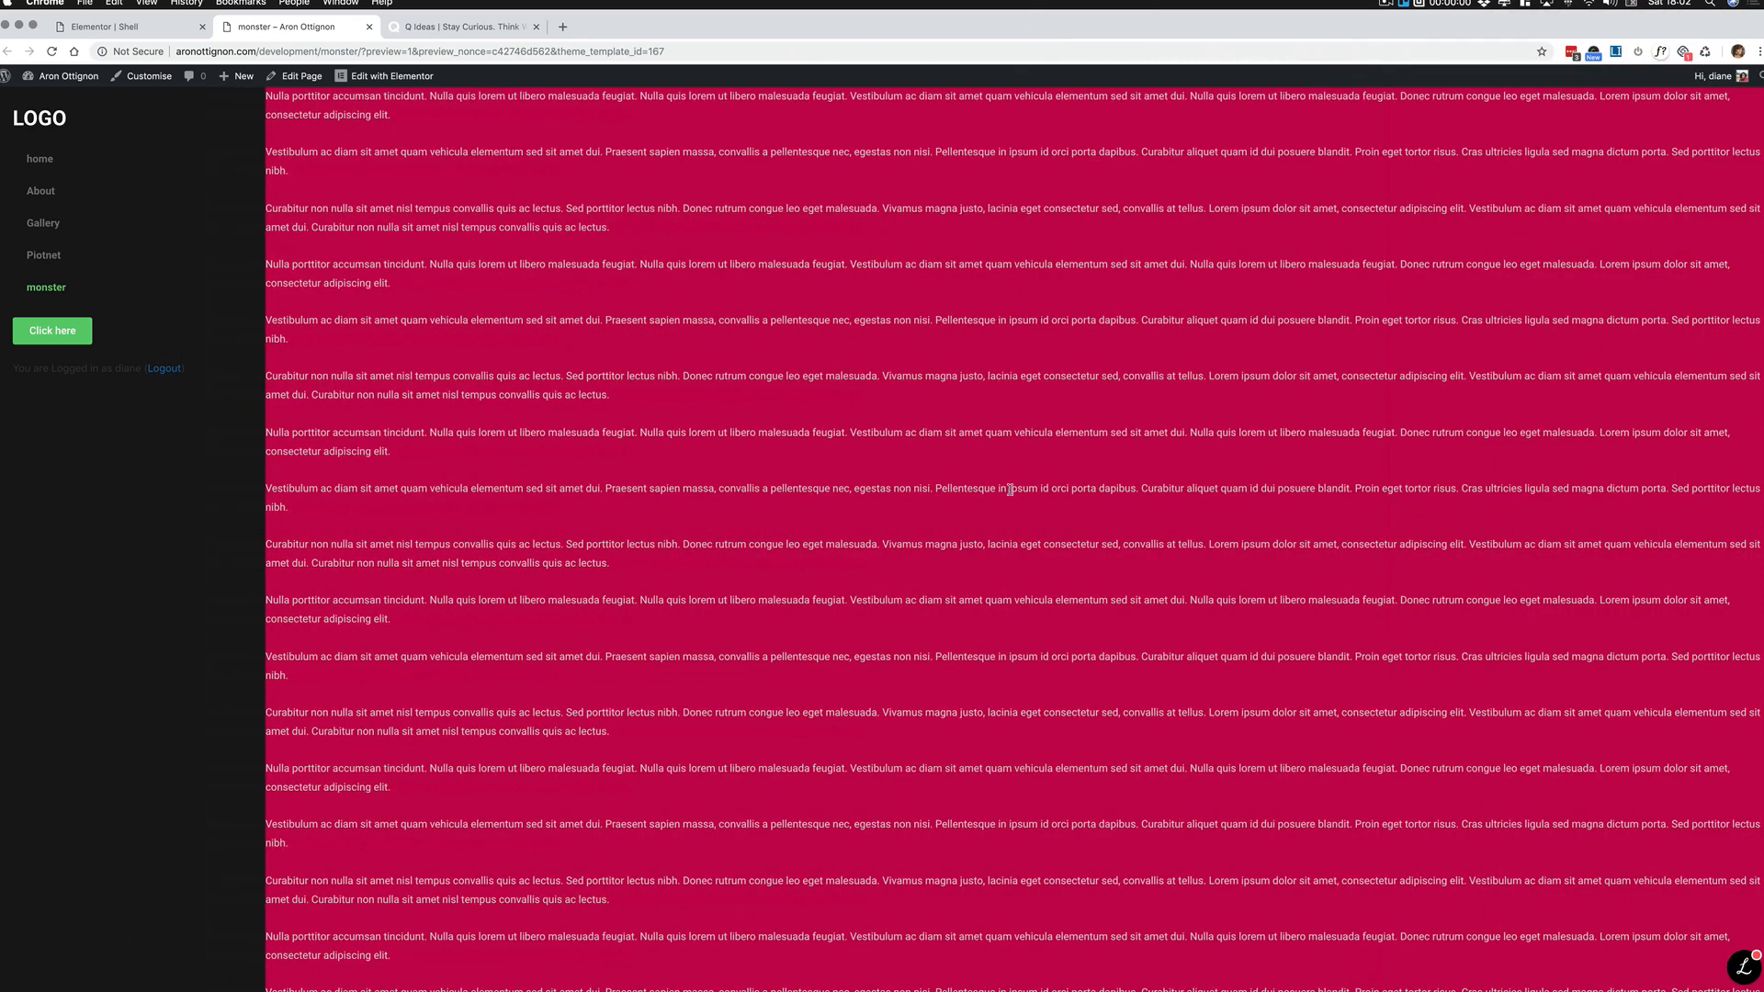
click(423, 18)
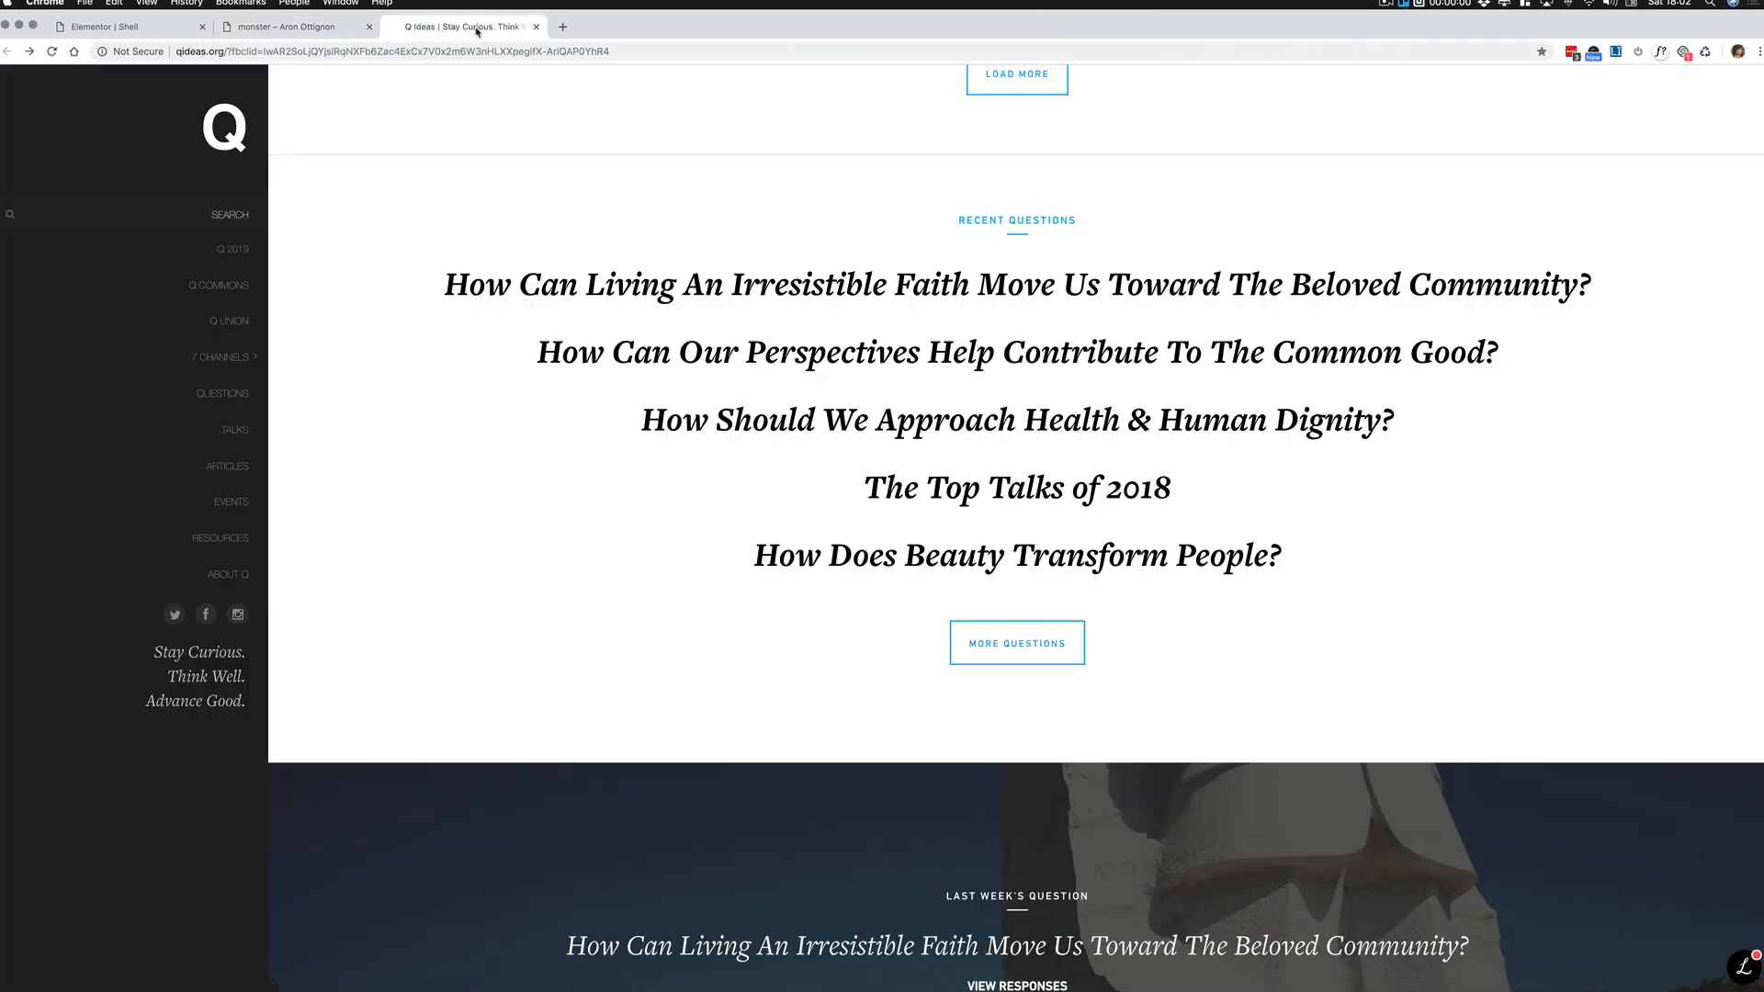
drag(1047, 456, 1165, 456)
double_click(845, 11)
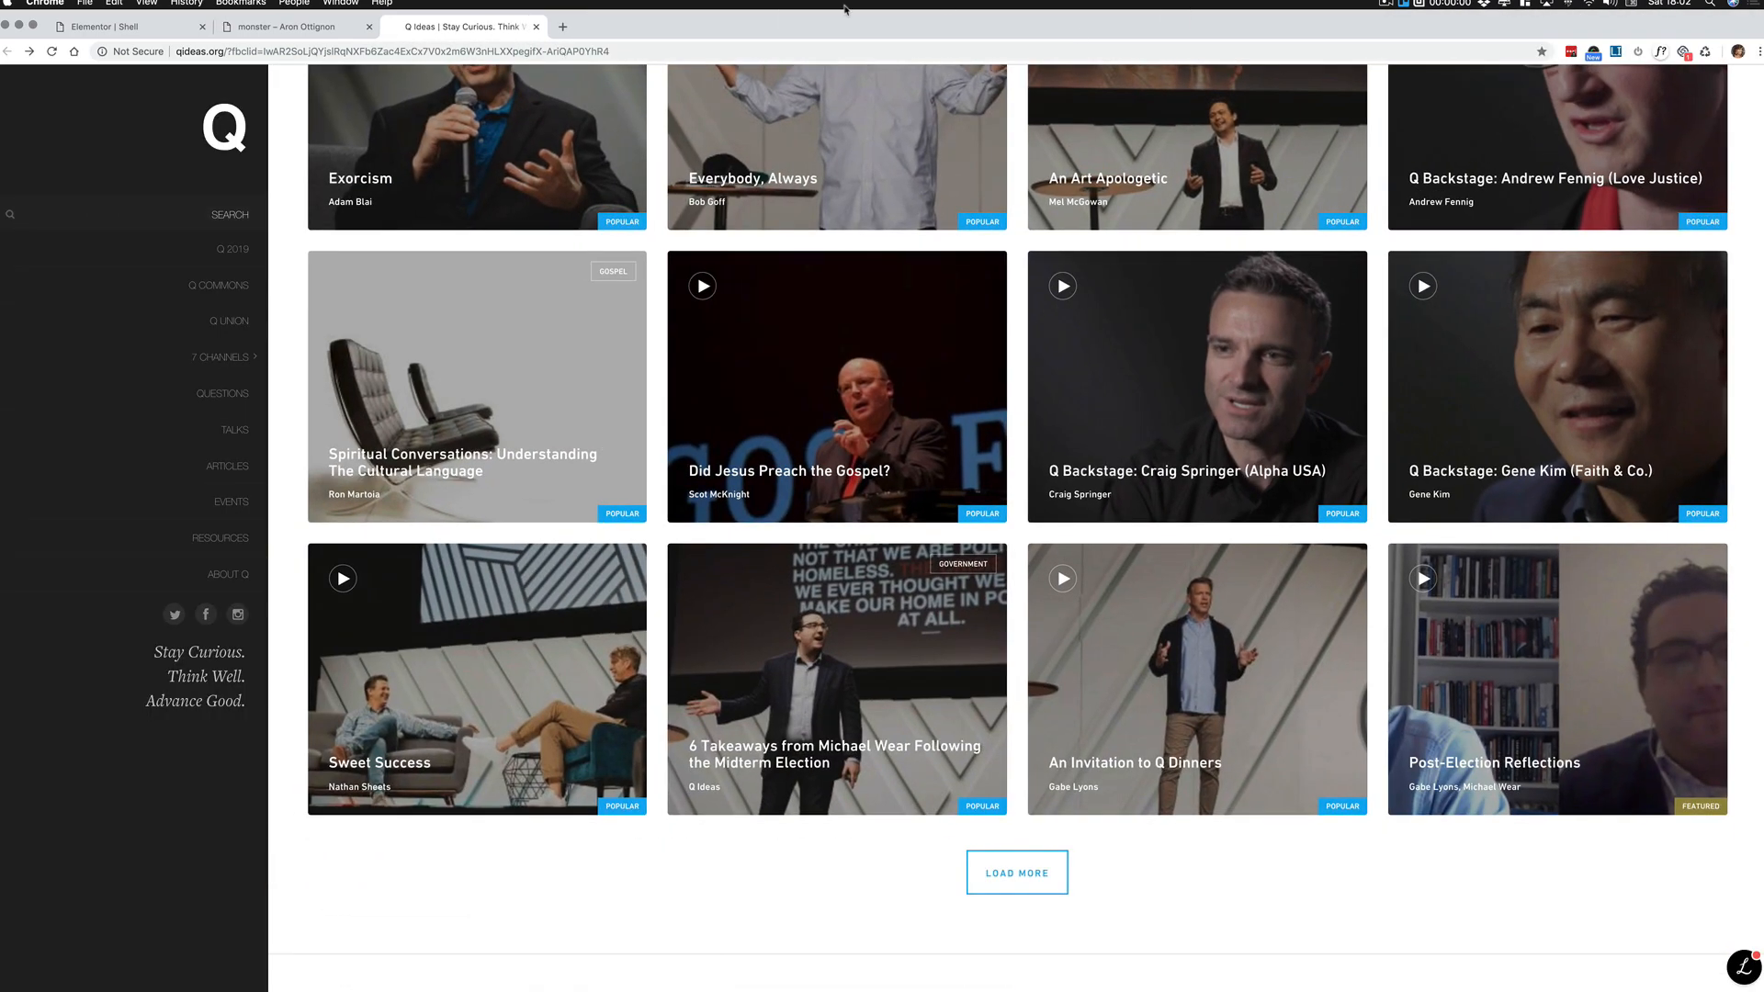
click(296, 28)
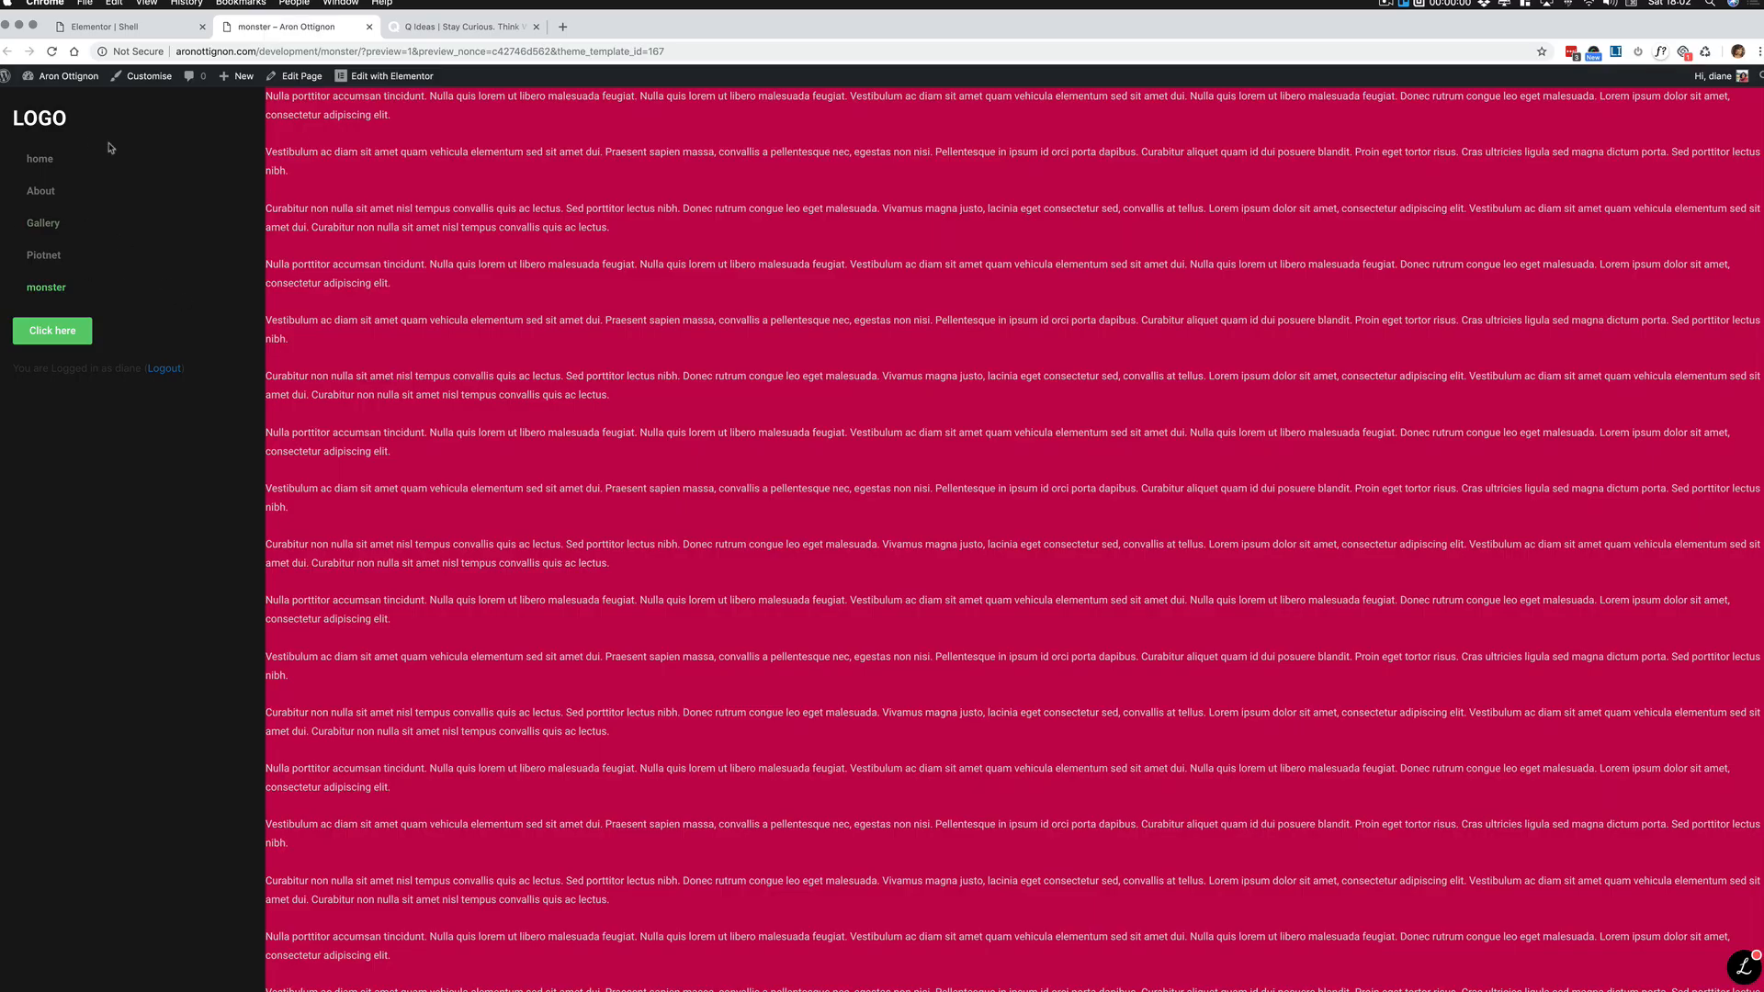
drag(1762, 269, 1760, 317)
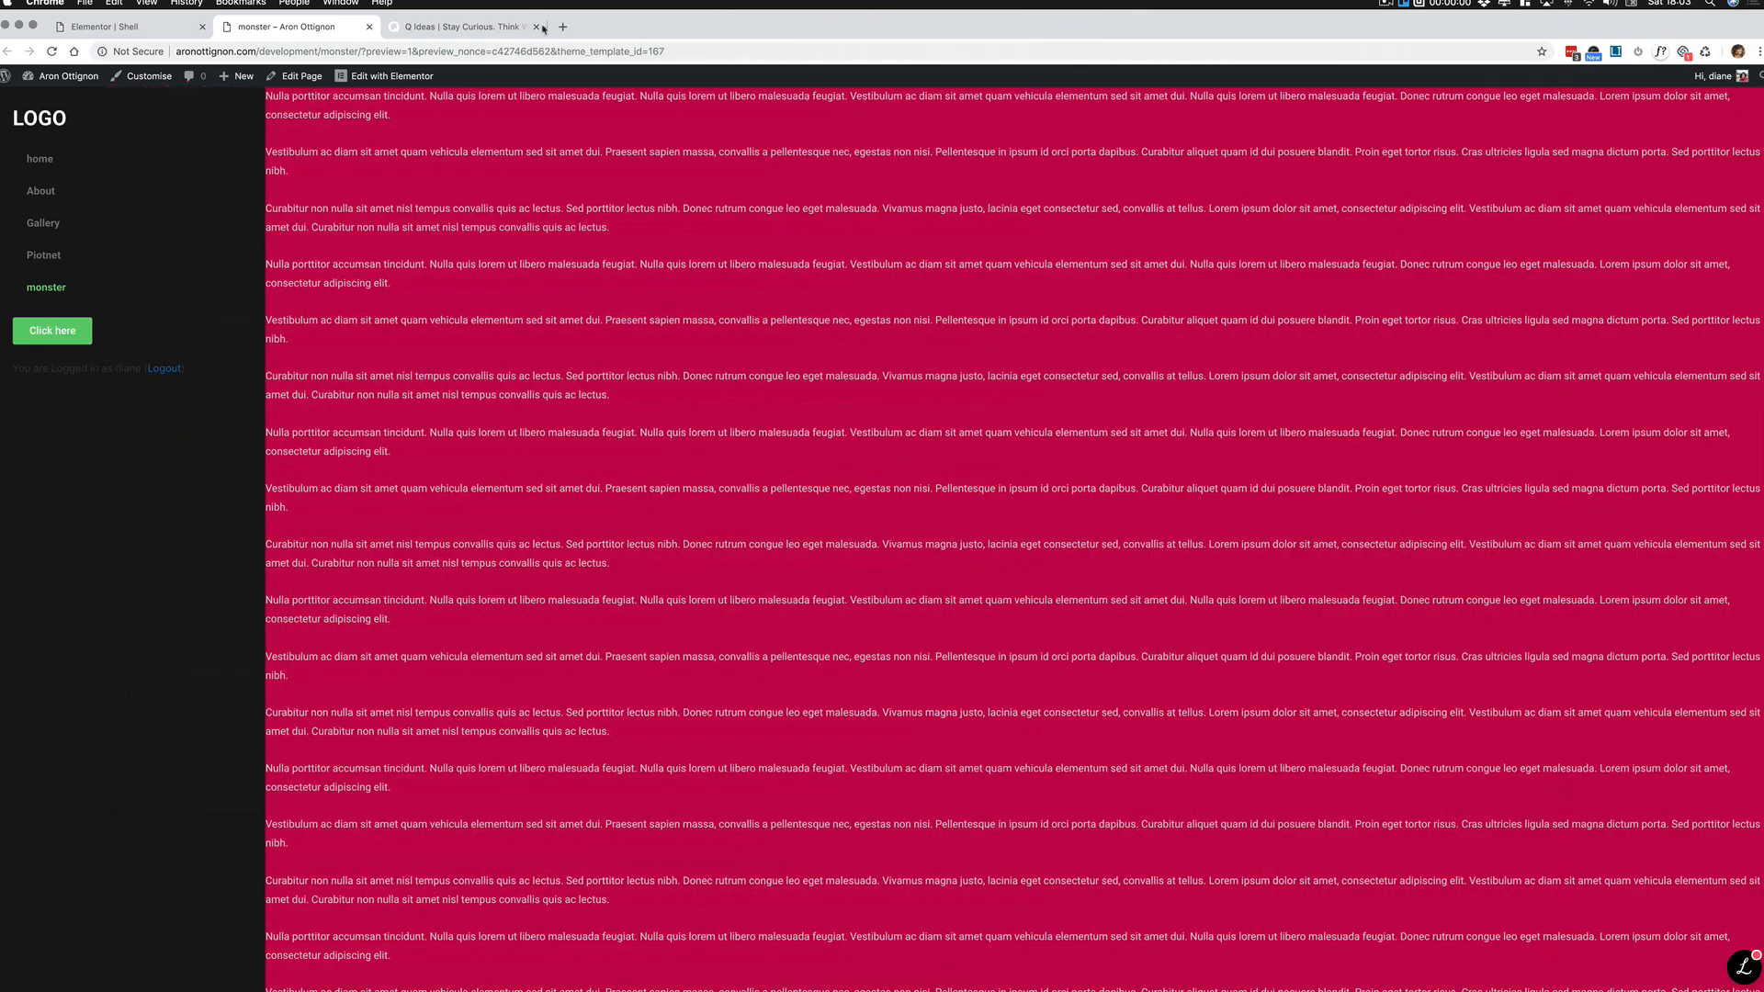
Step: Give the side menu column in the Shell template the CSS ID nav-sidebar and copy the ID
click(168, 25)
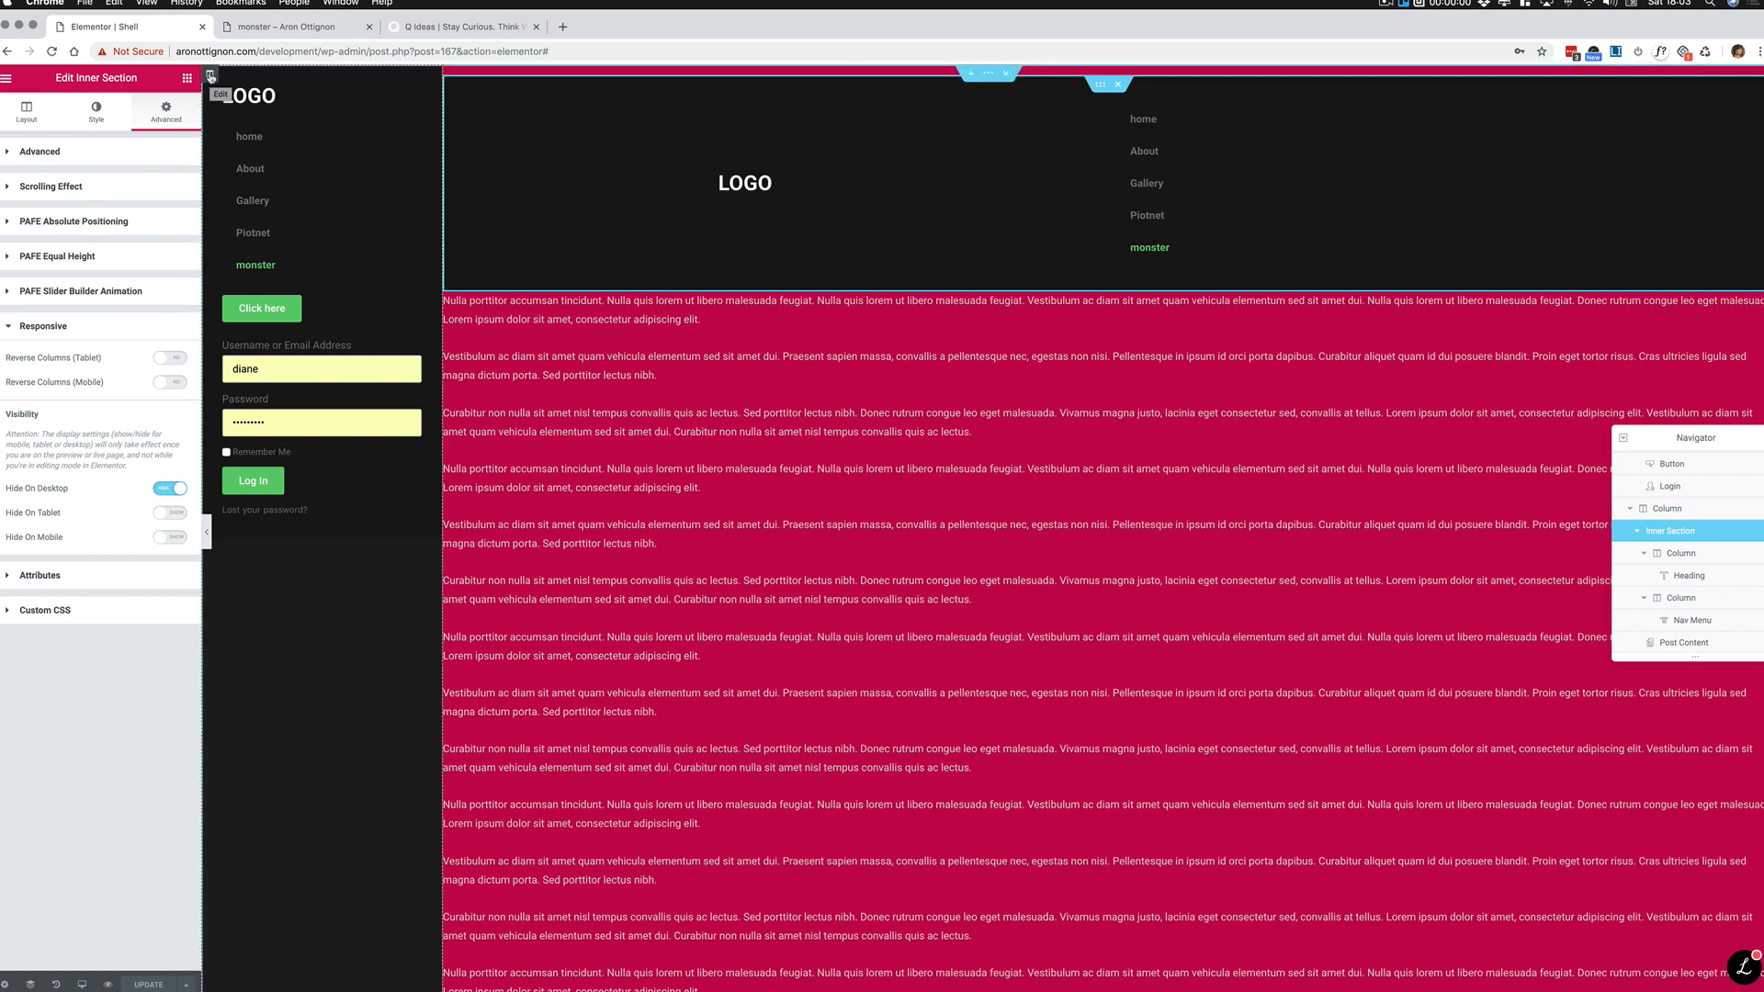
click(210, 77)
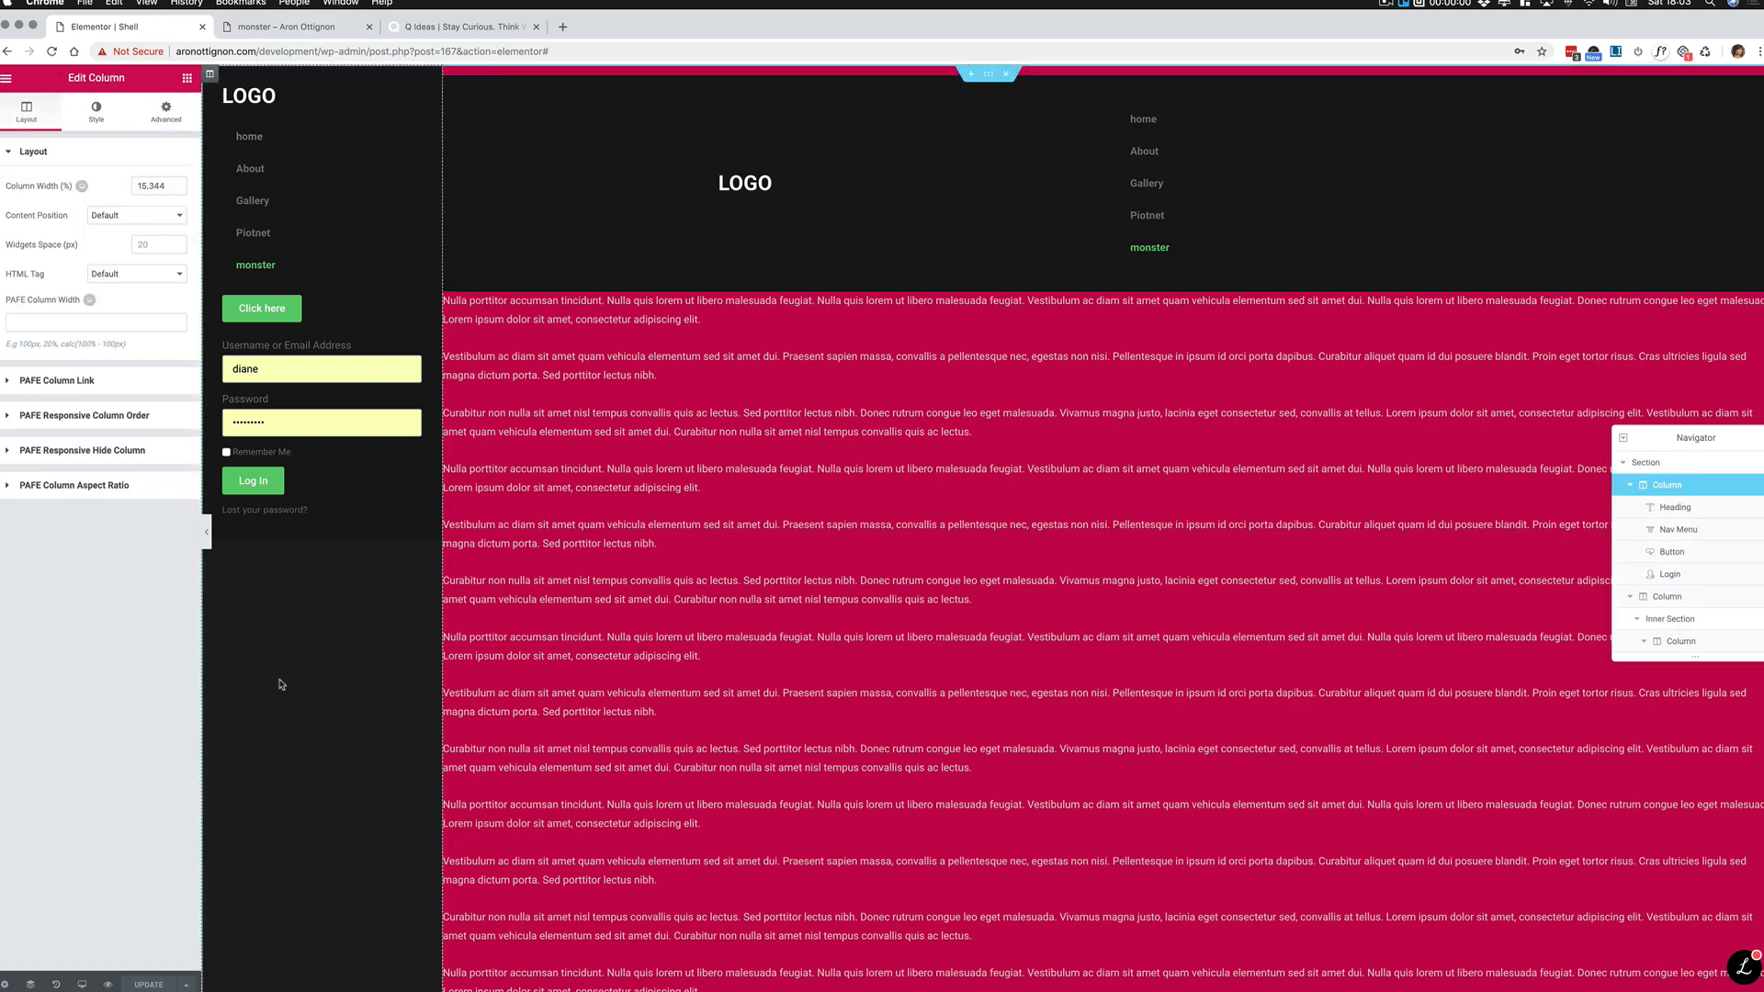
click(166, 110)
click(119, 358)
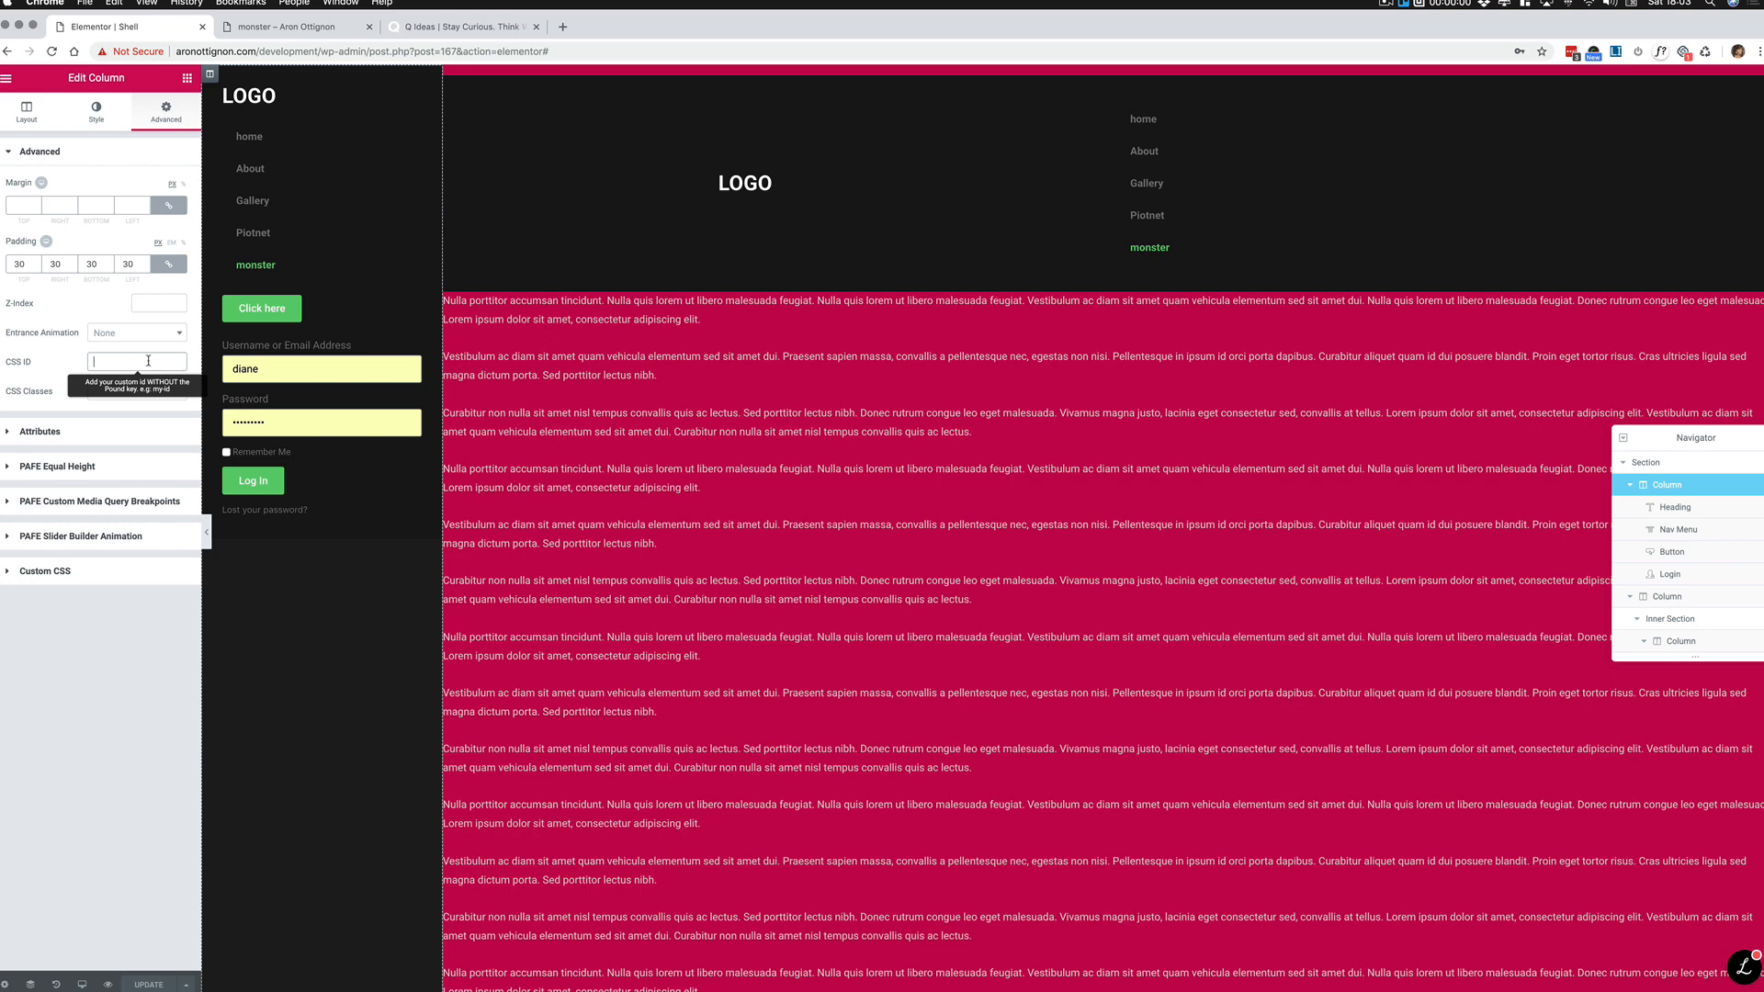
text(NA)
key(super+a)
key(super+c)
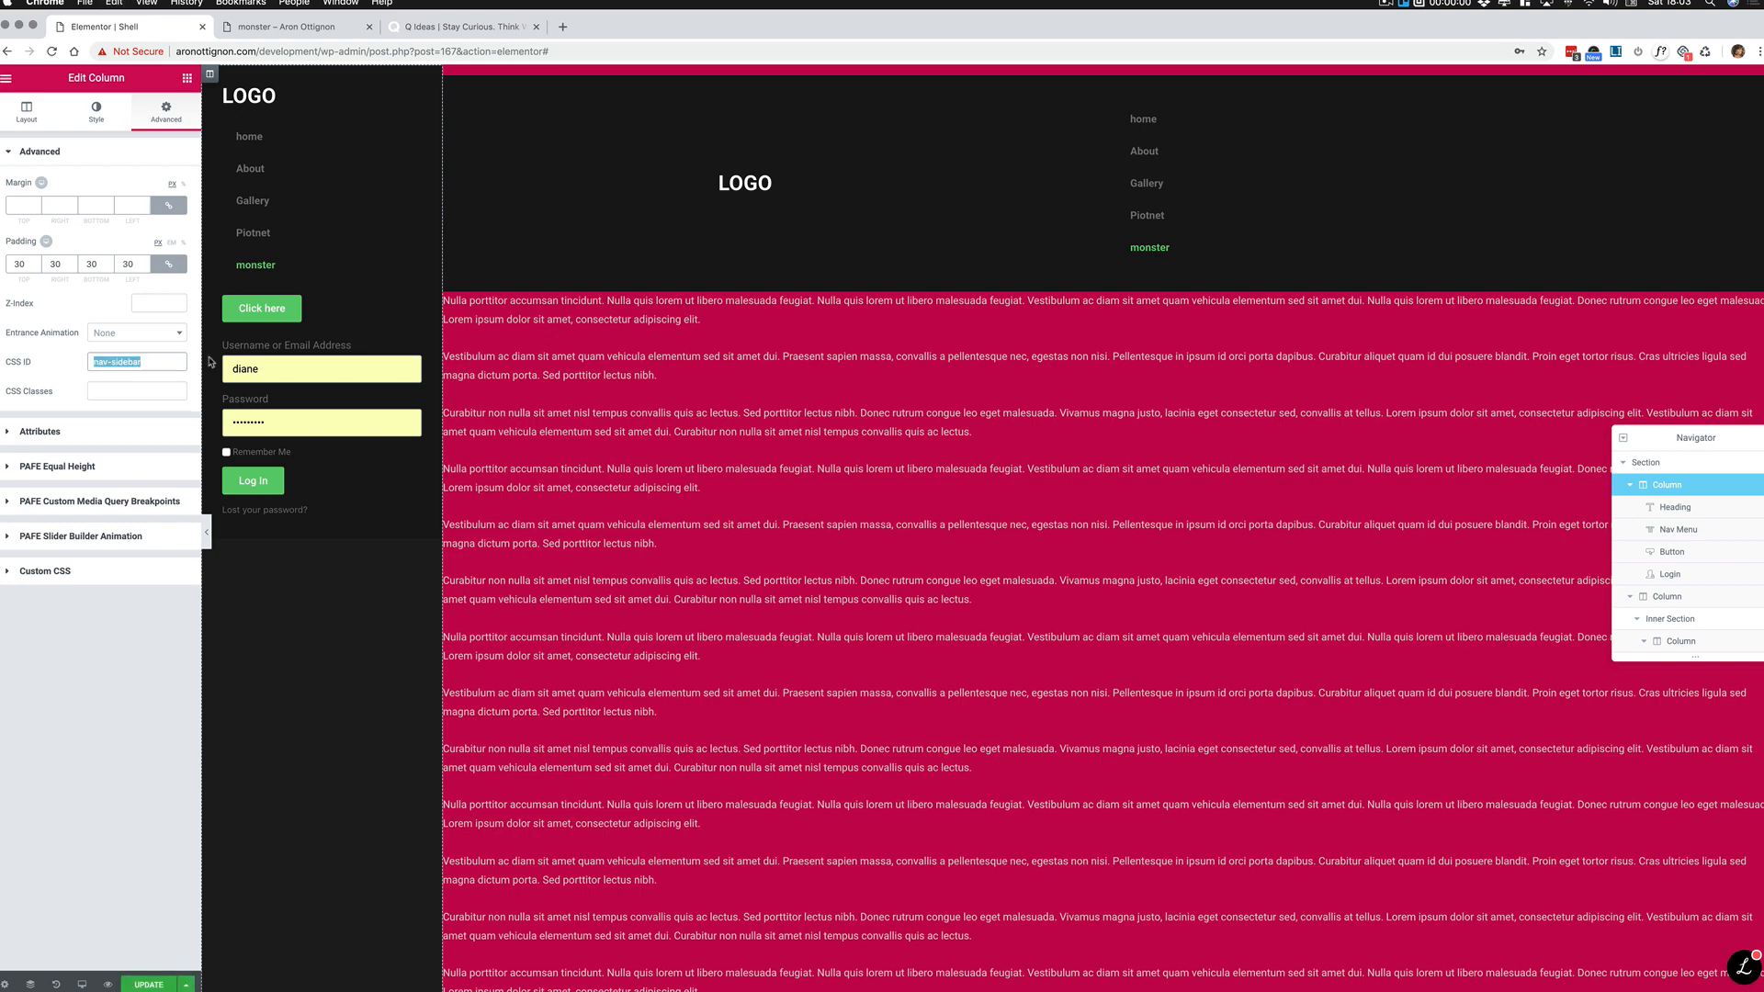
Step: Add a custom CSS rule to the side menu column giving #nav-sidebar a width of 300px, and update the template
click(111, 584)
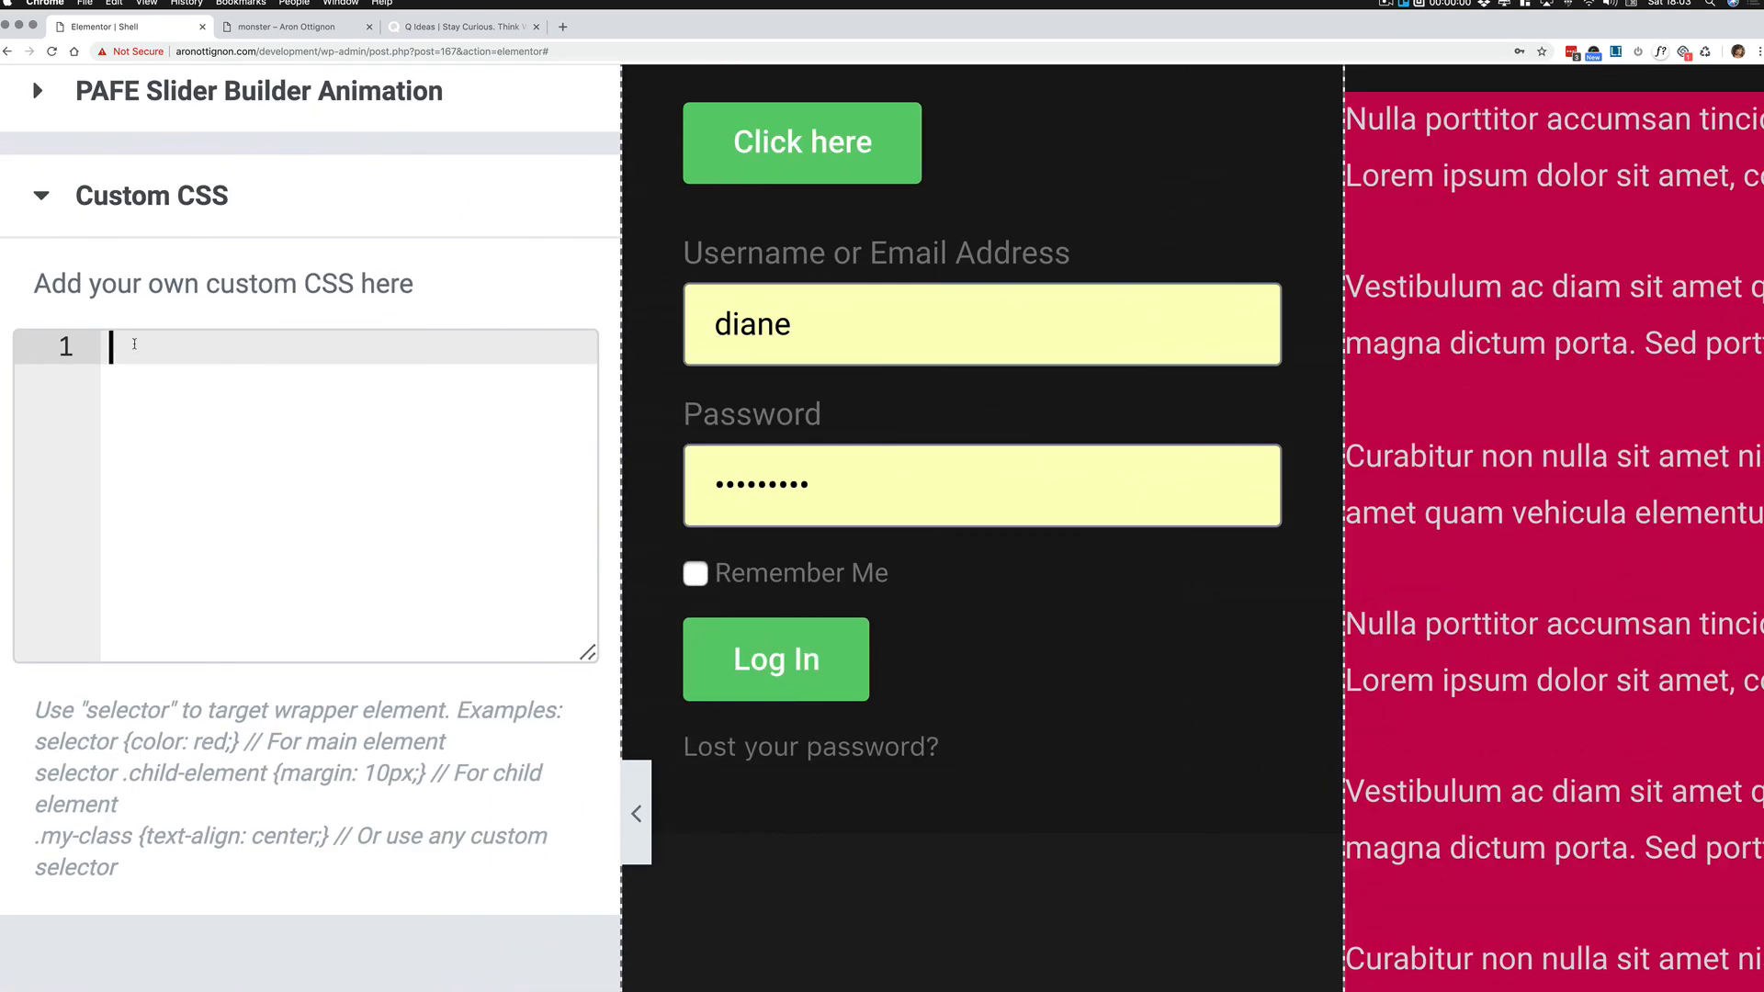
text(#)
key(super+v)
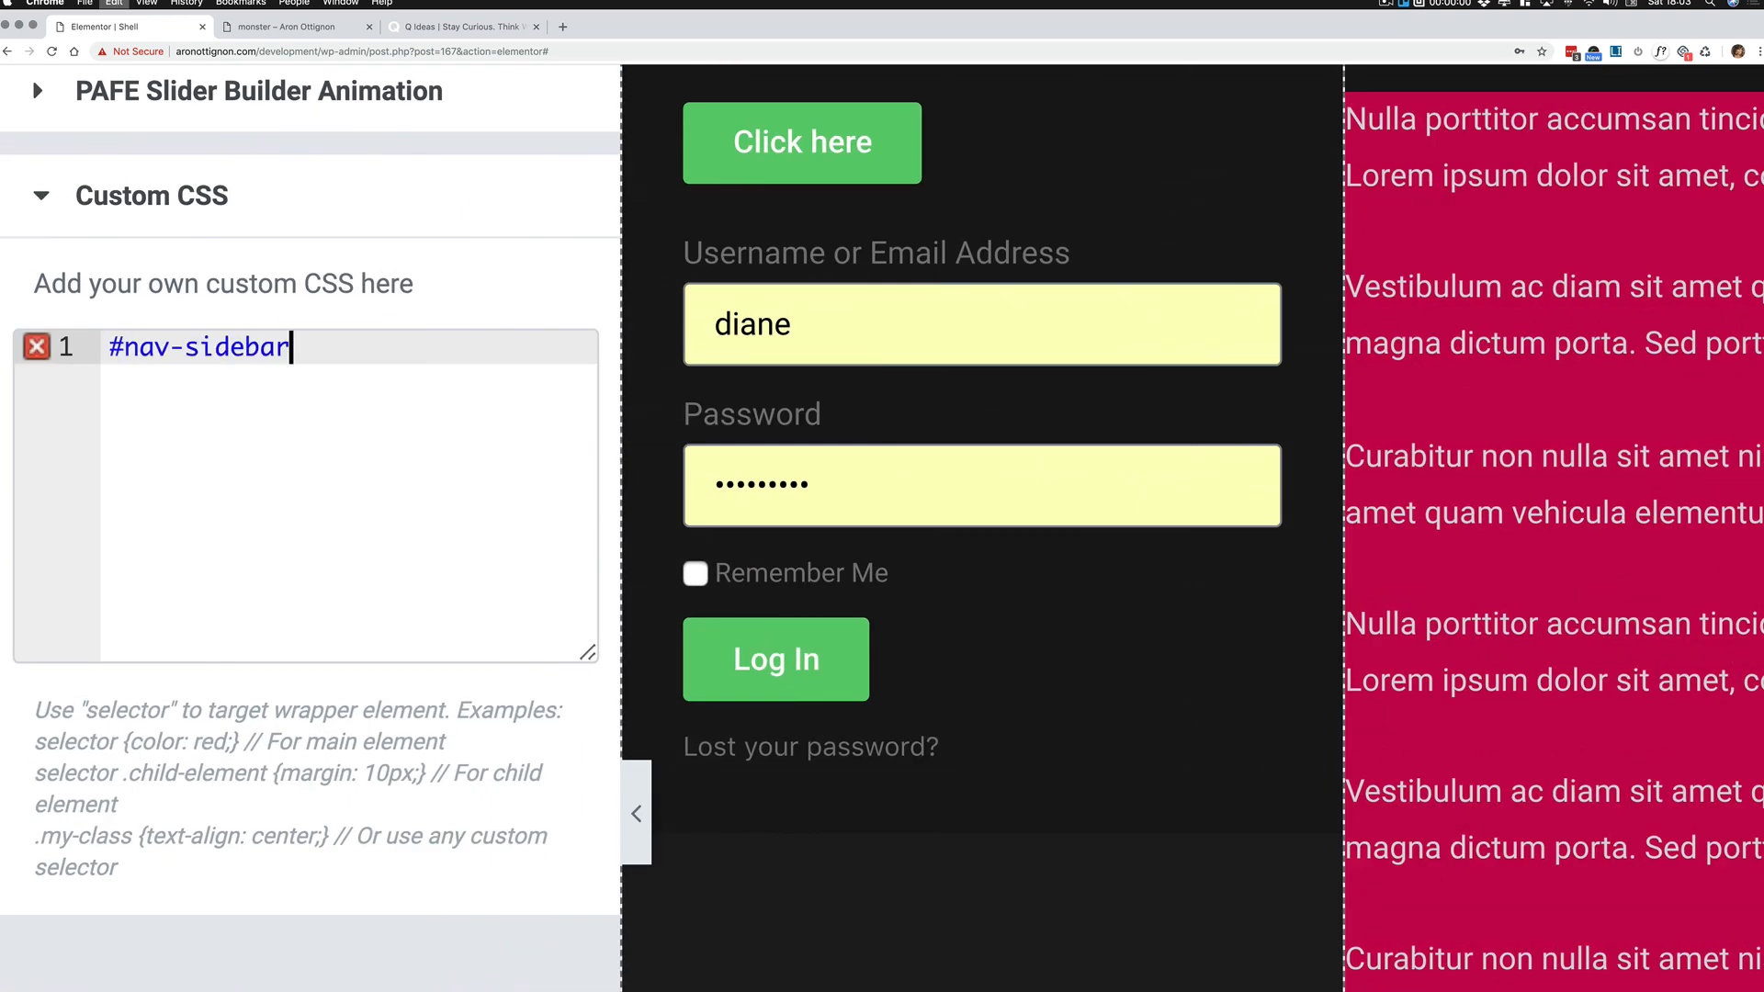
text({)
key(Return)
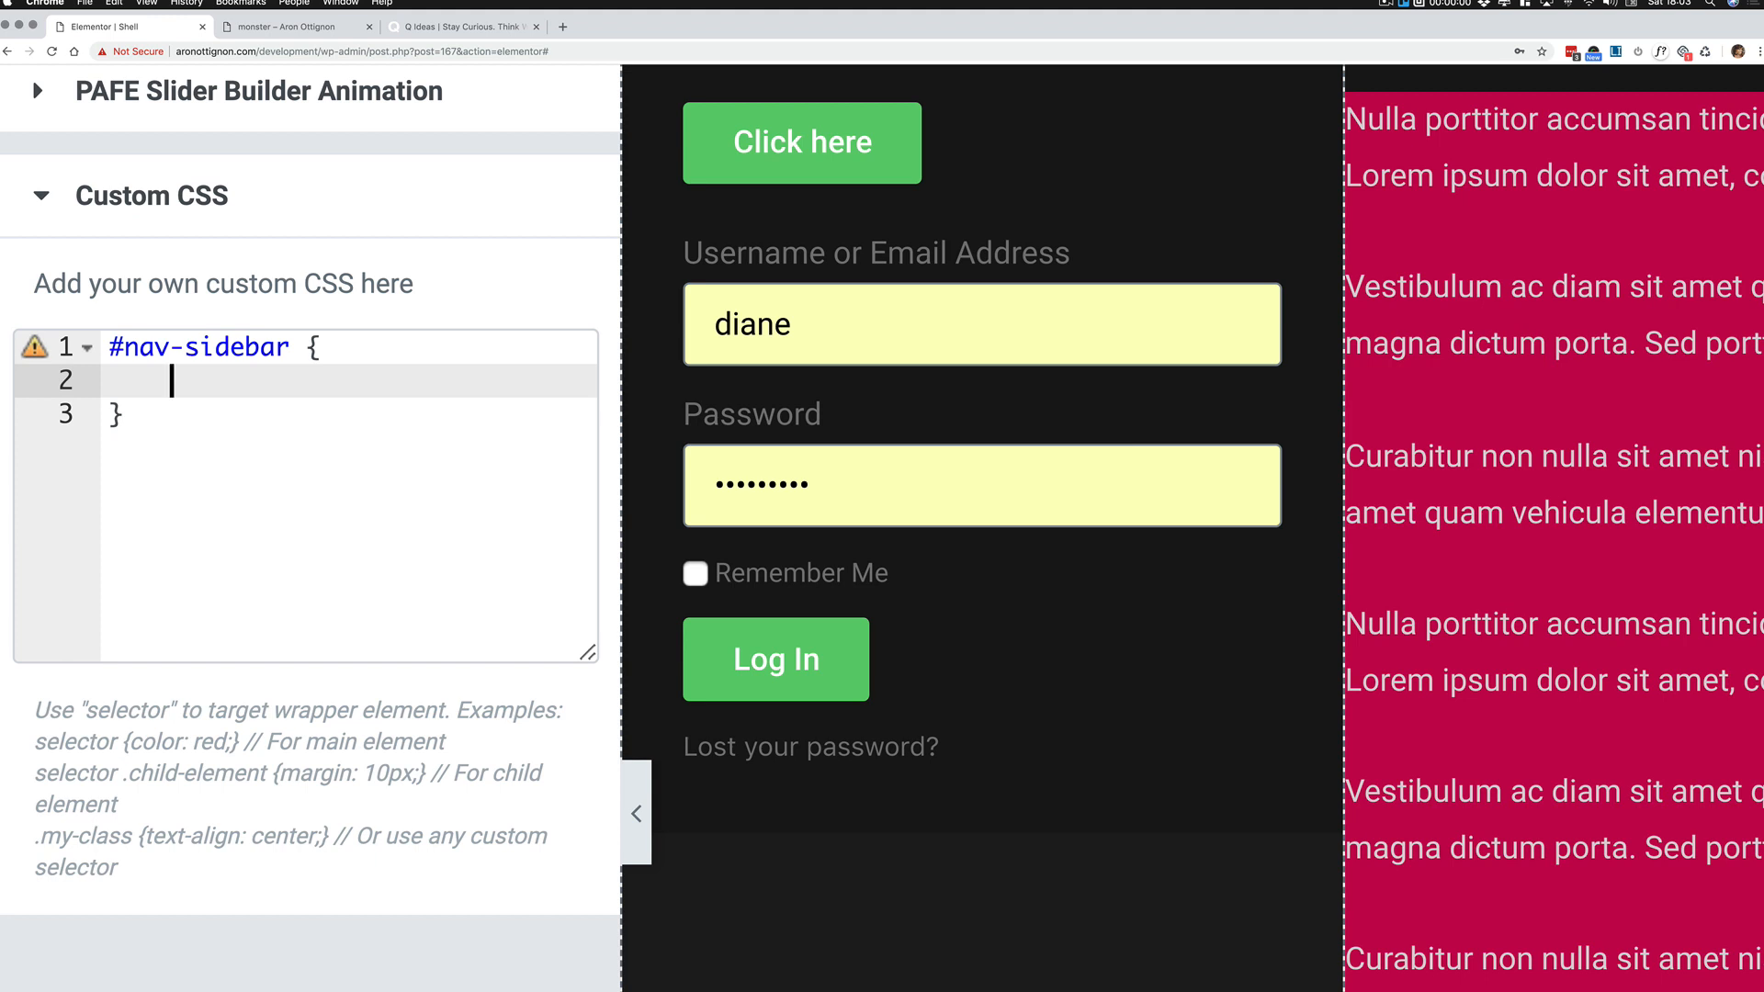
text(width)
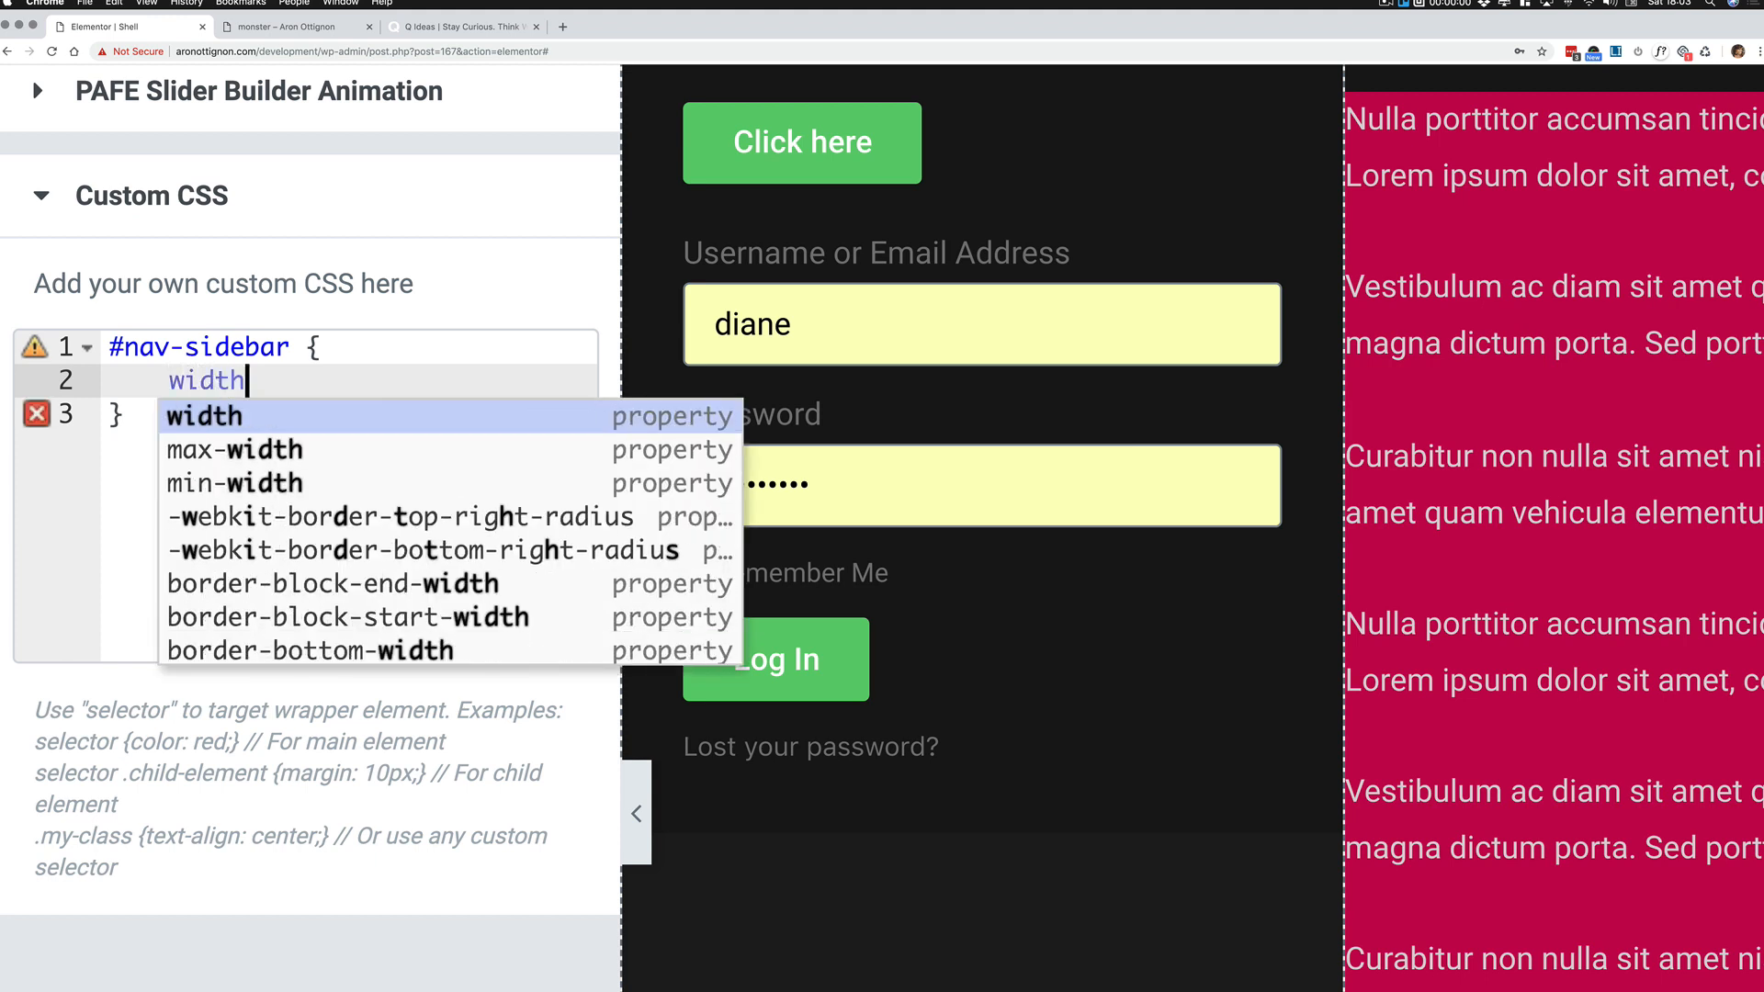
text(:300px;)
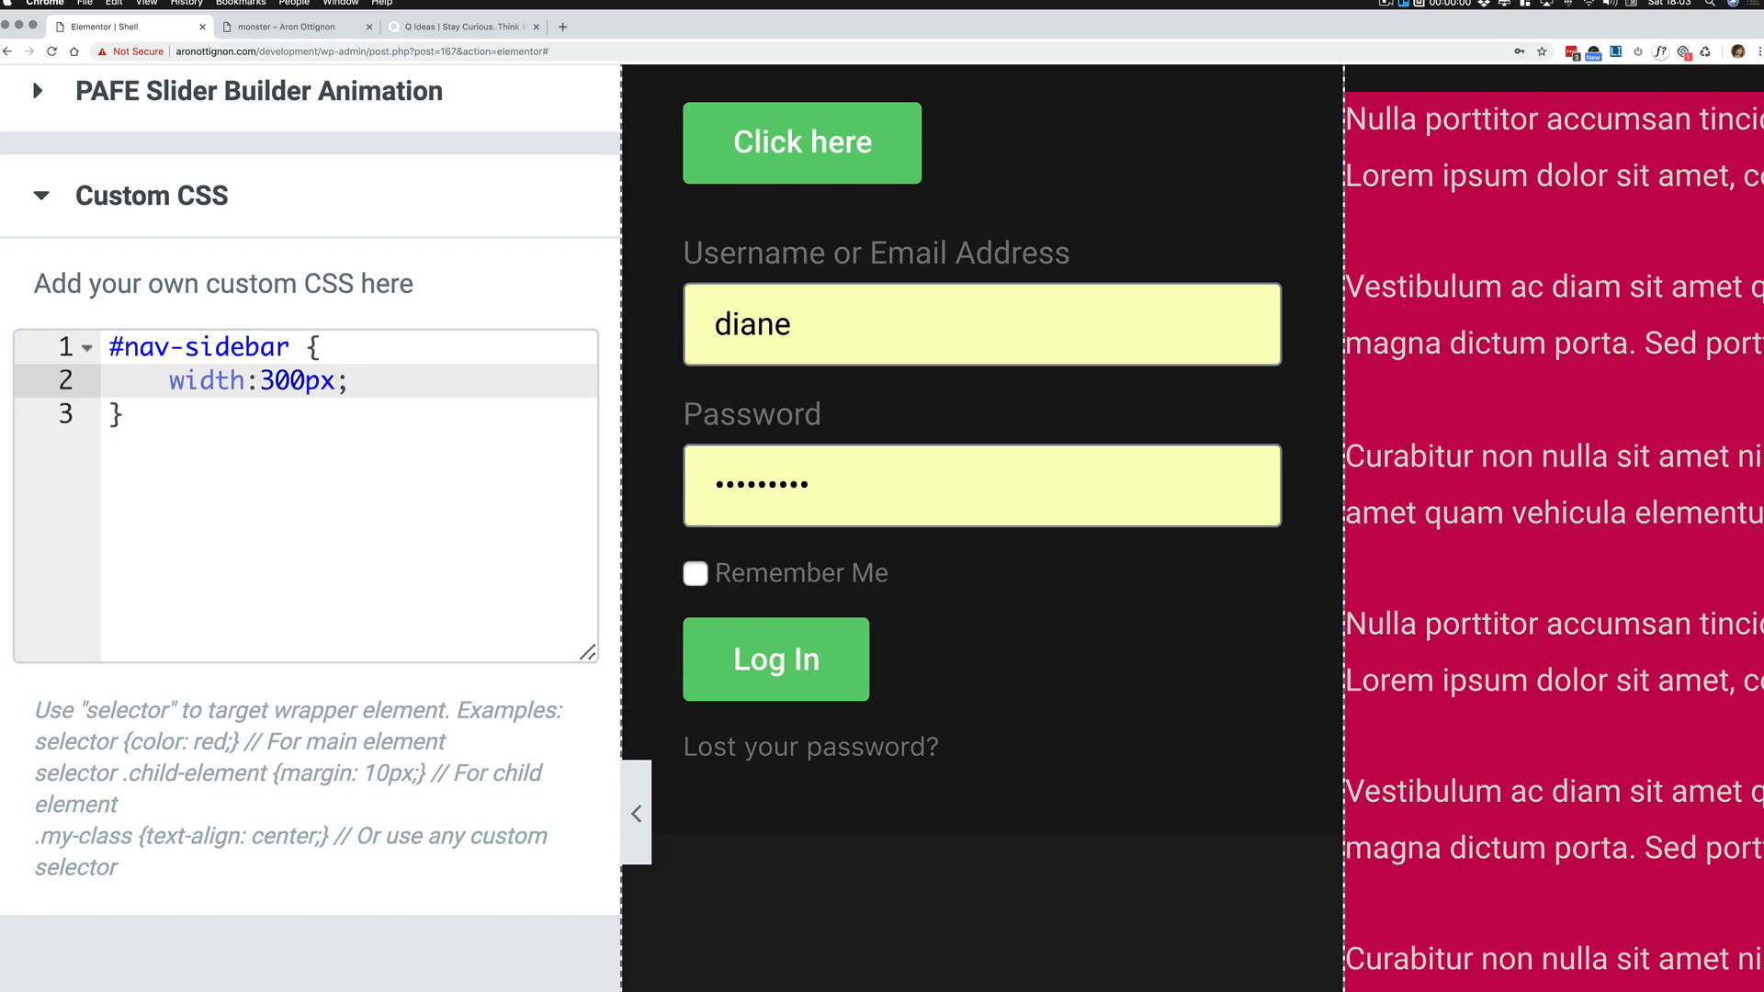
key(Return)
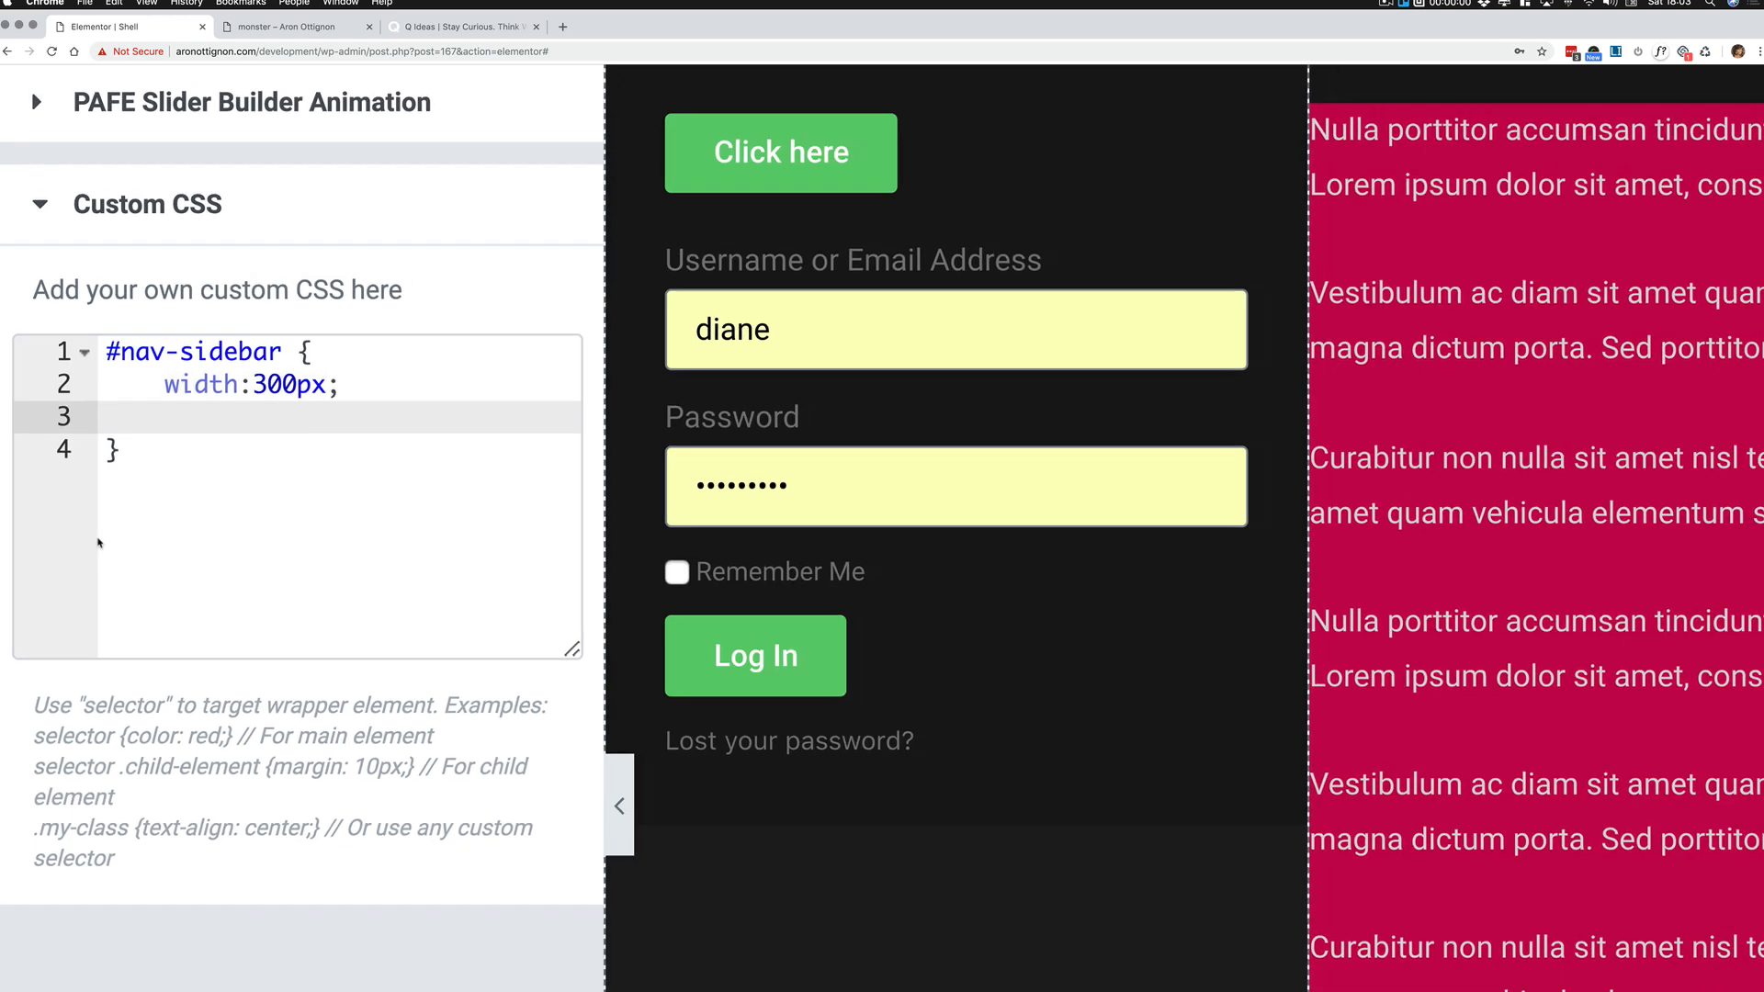
scroll(99, 543, down, 5)
click(148, 985)
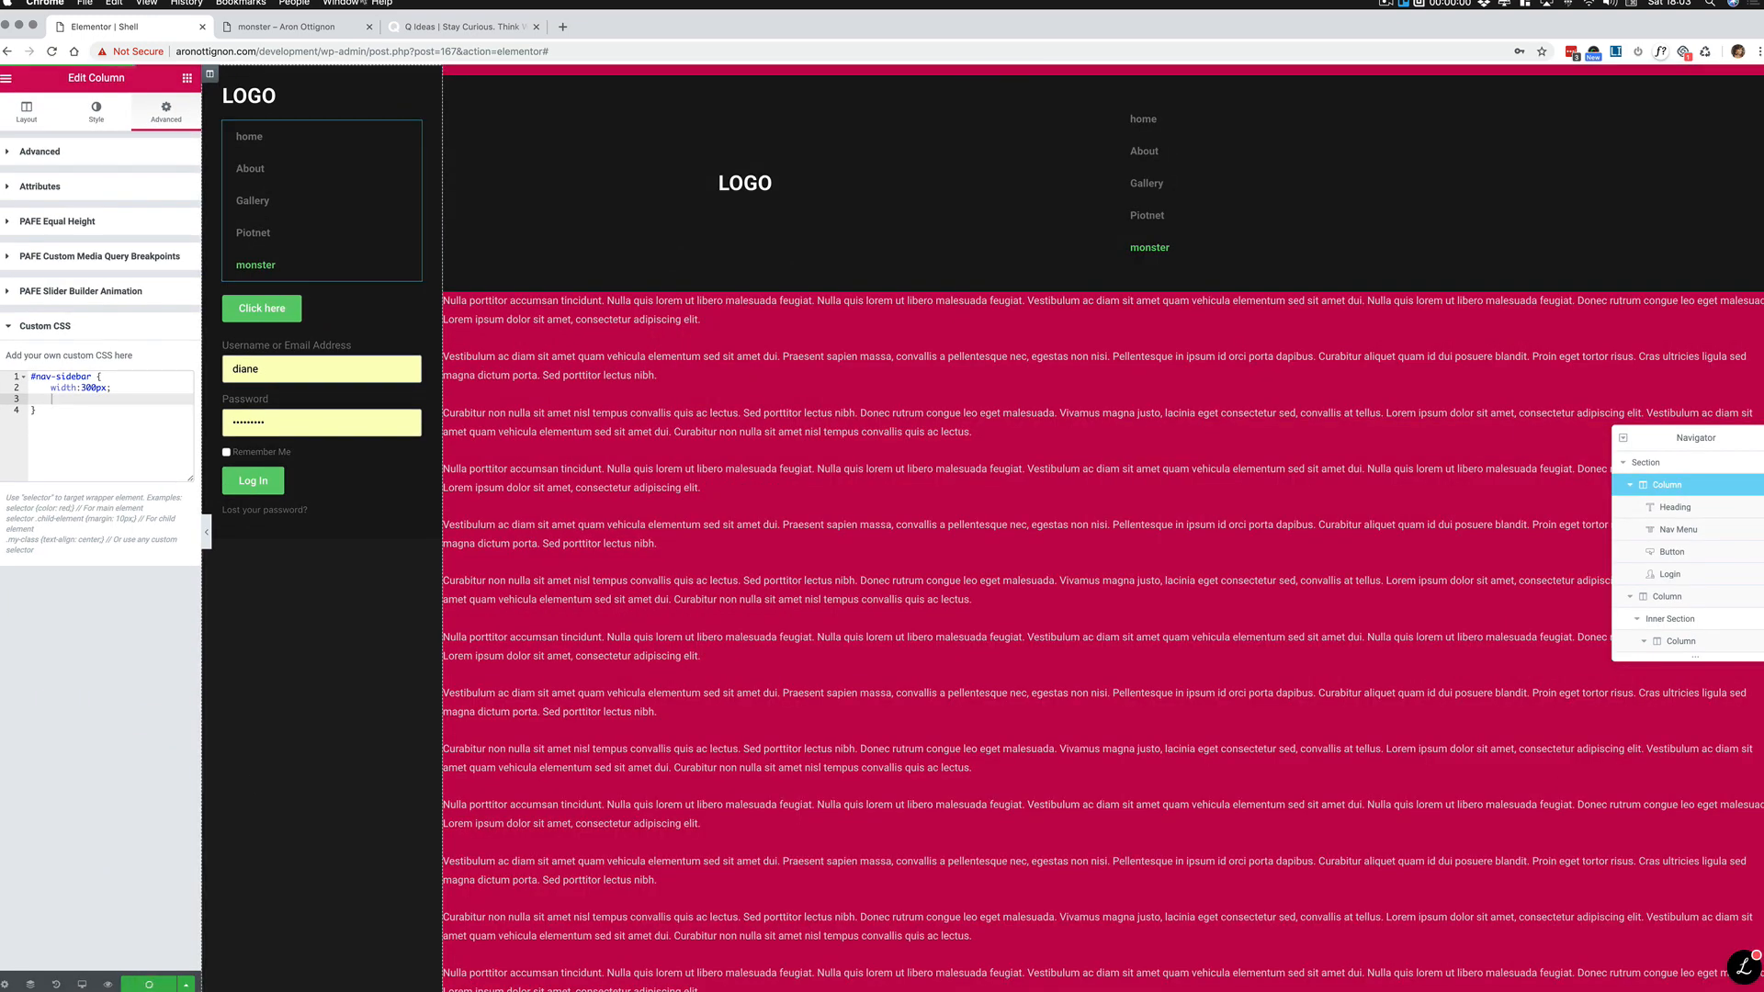
Step: Reload the monster preview page, check the side menu's width and return to the Shell template
click(304, 28)
key(super+r)
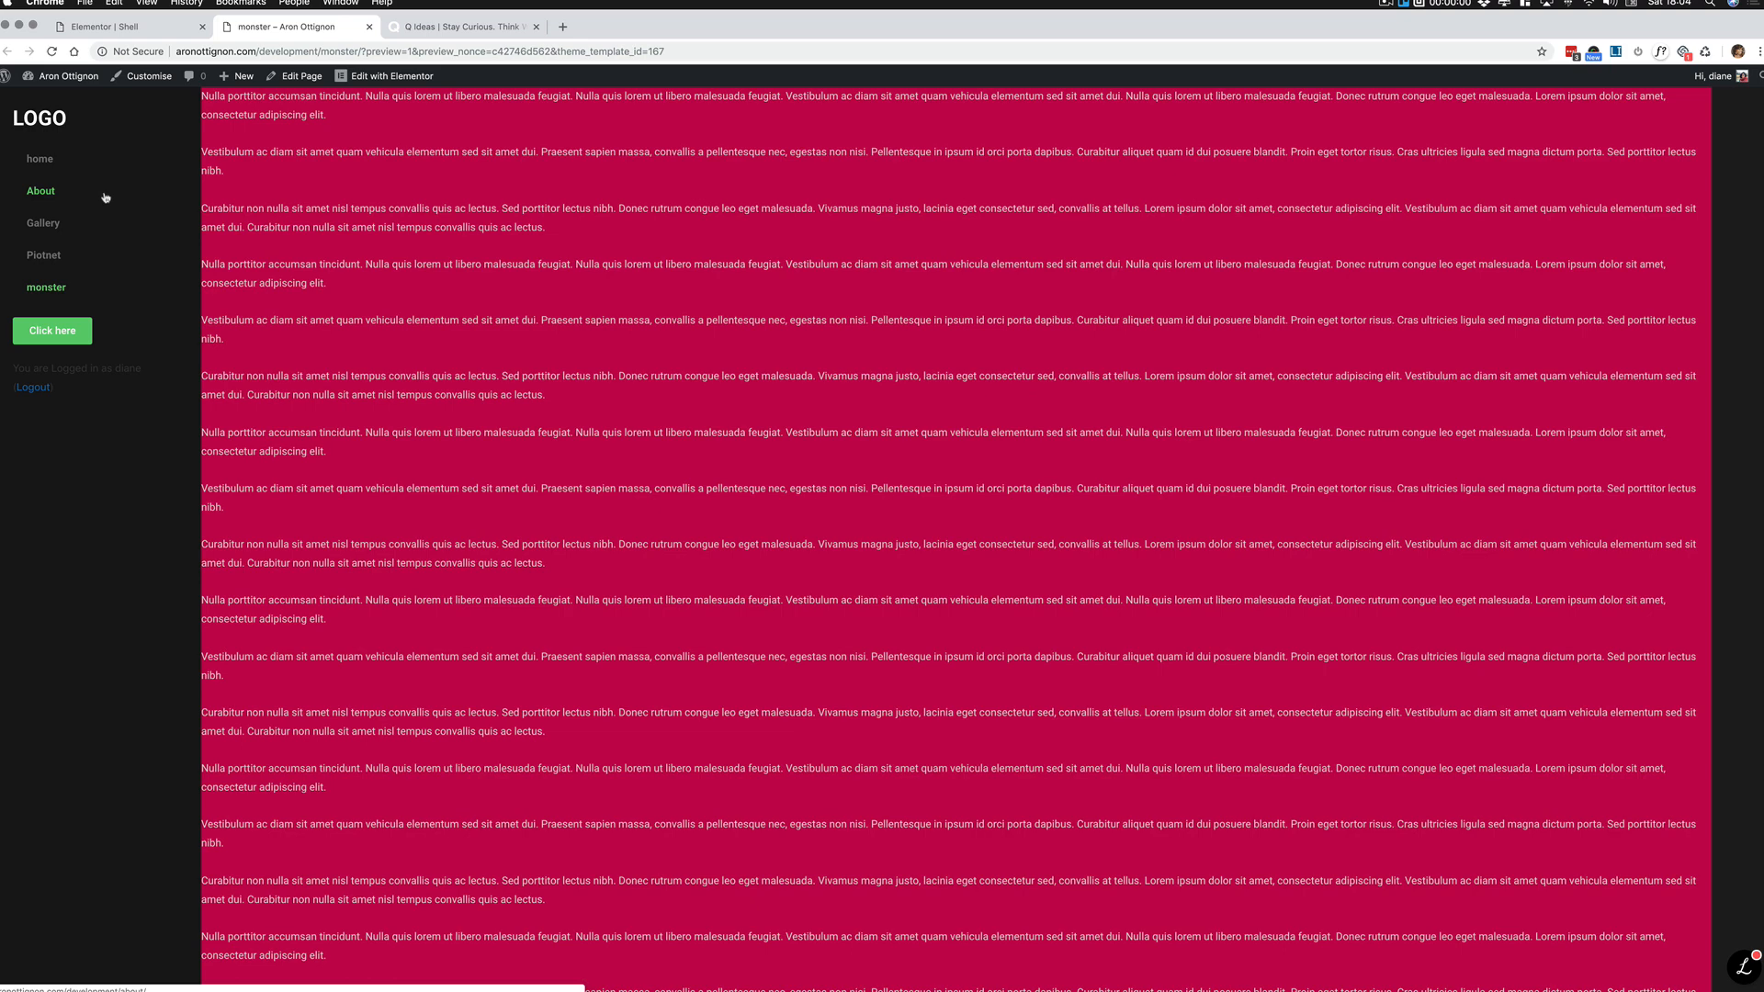
click(128, 26)
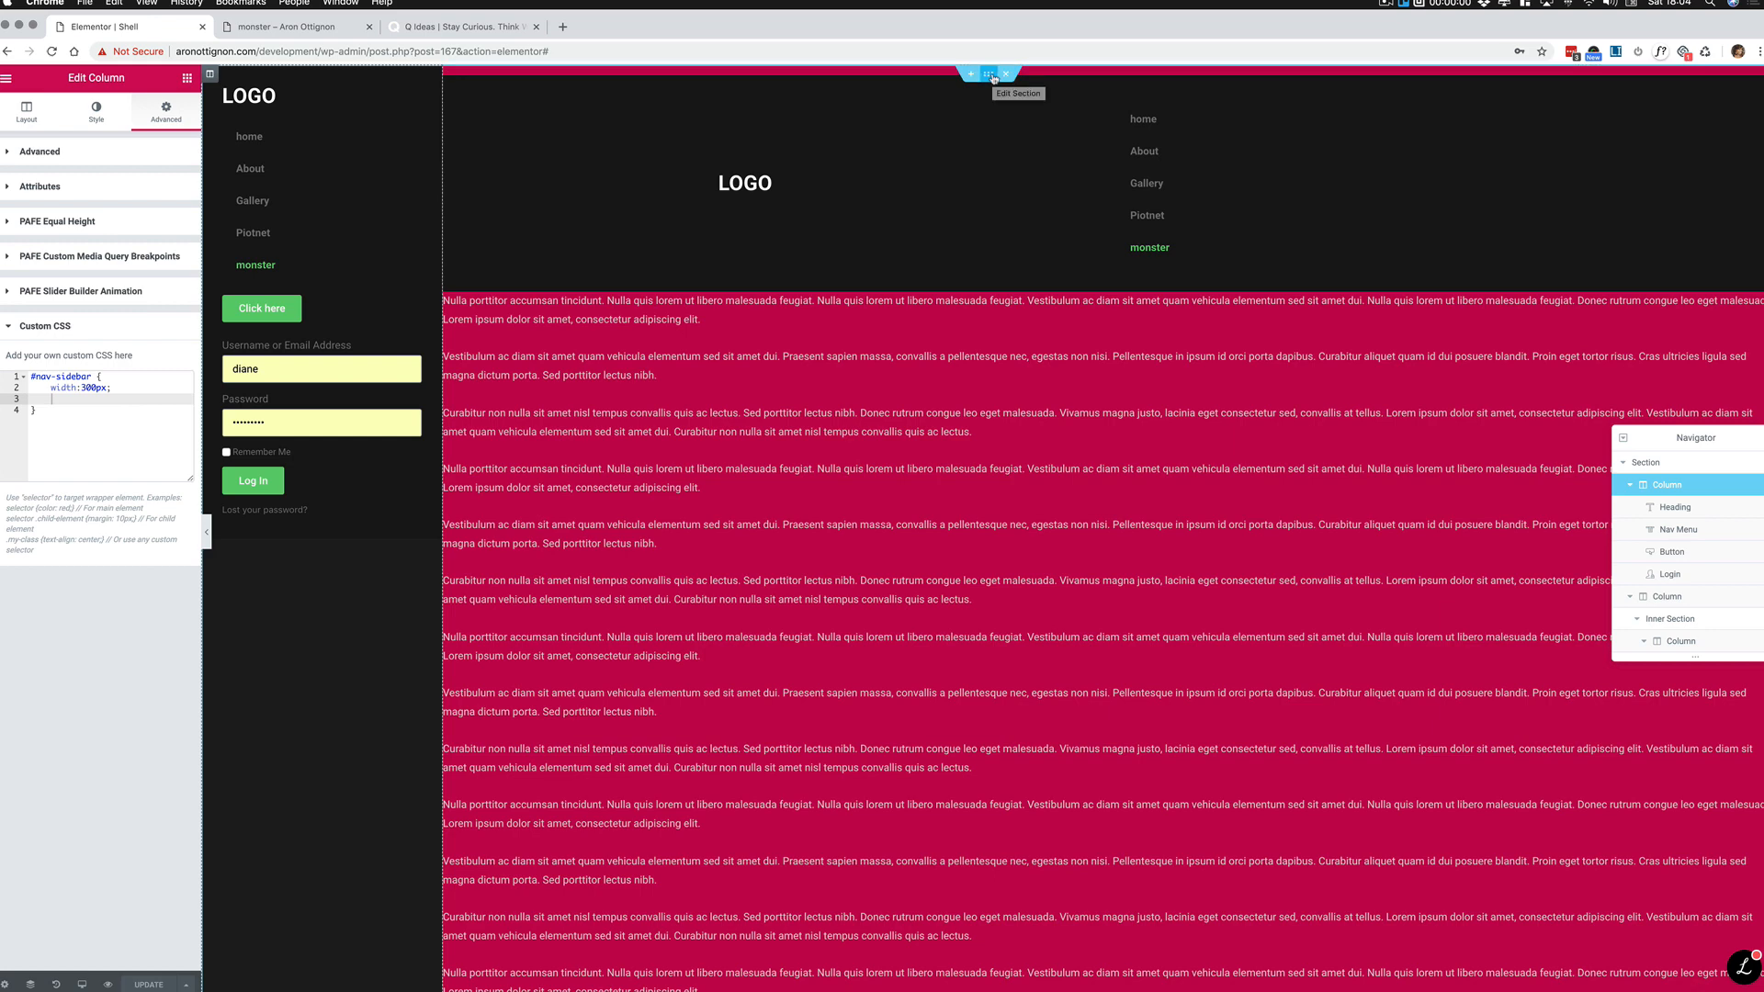
Step: Move the Navigator over the page content and collapse both columns of the main section in it
click(994, 78)
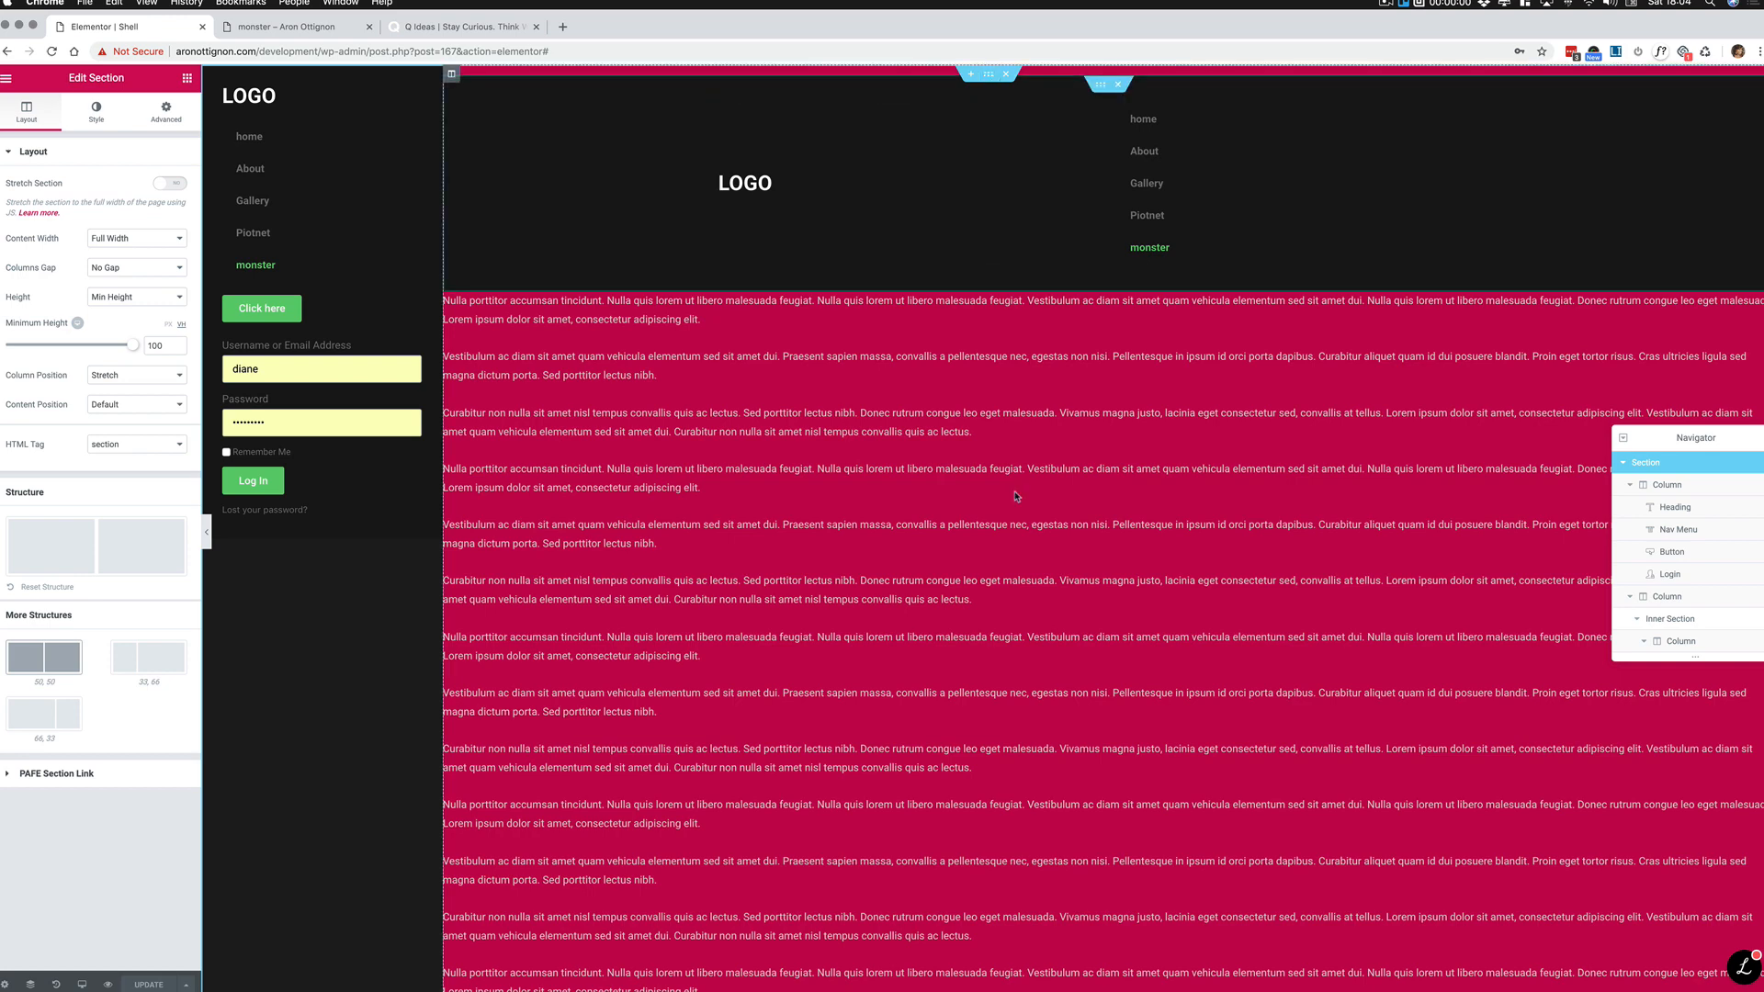
click(1639, 485)
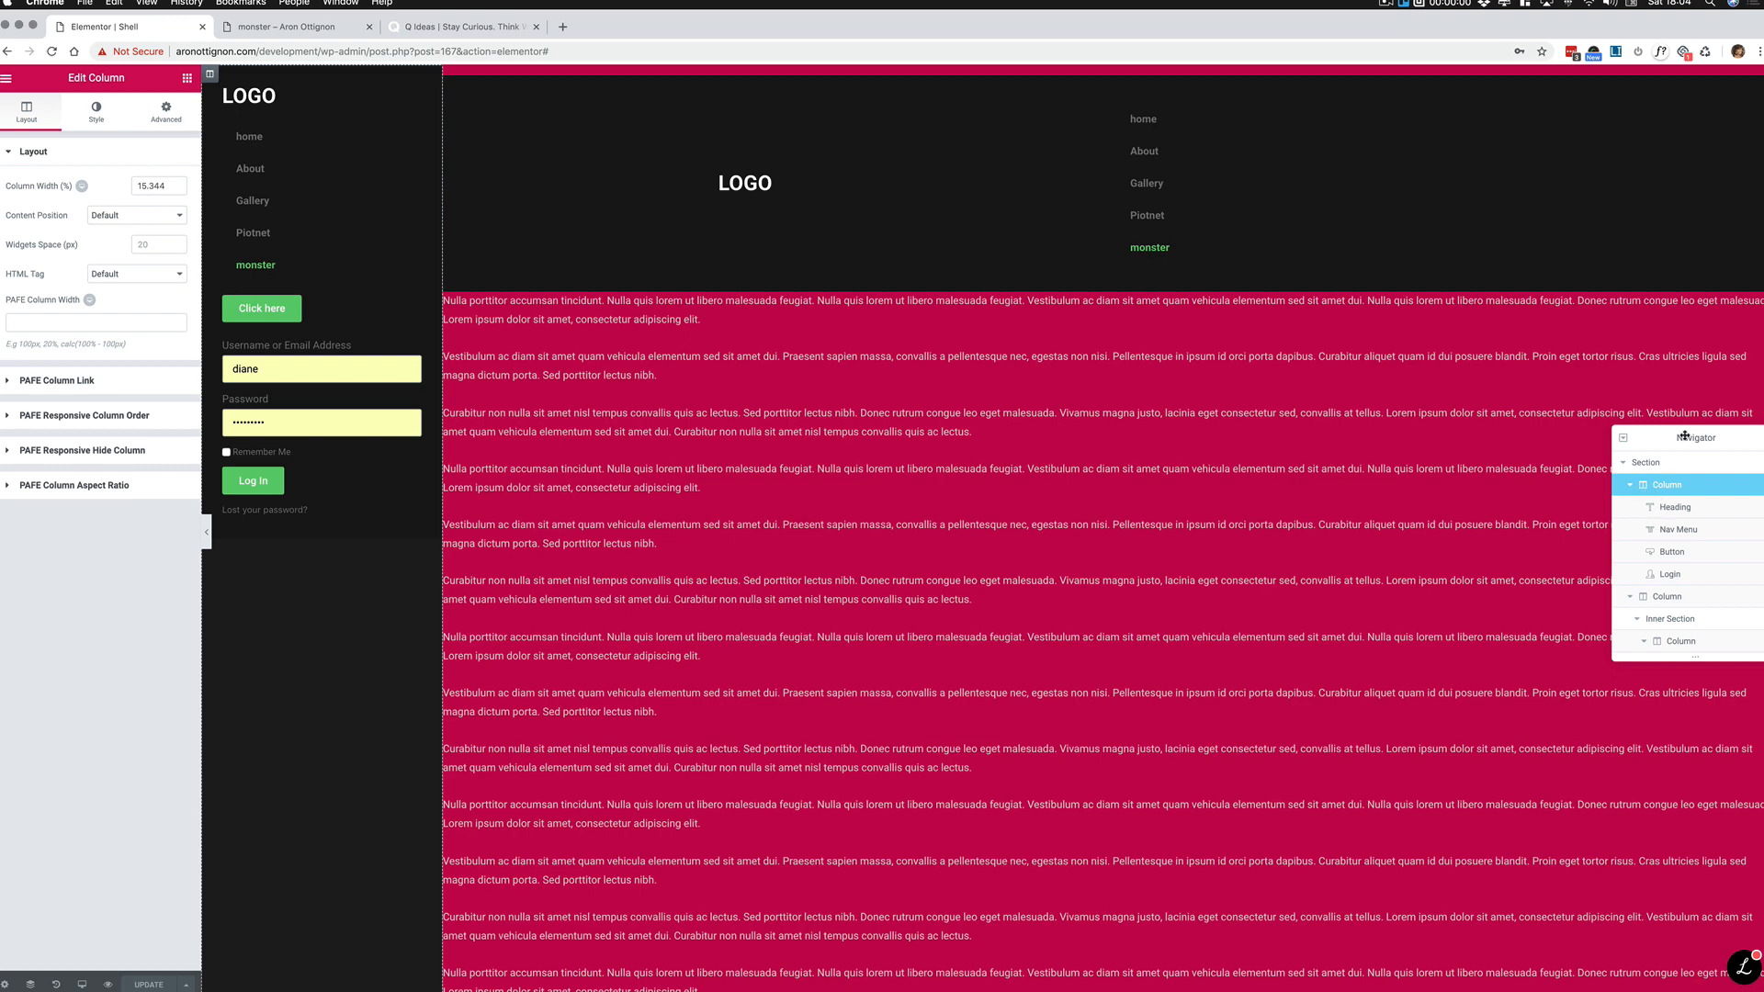
drag(1686, 436, 1012, 328)
click(956, 380)
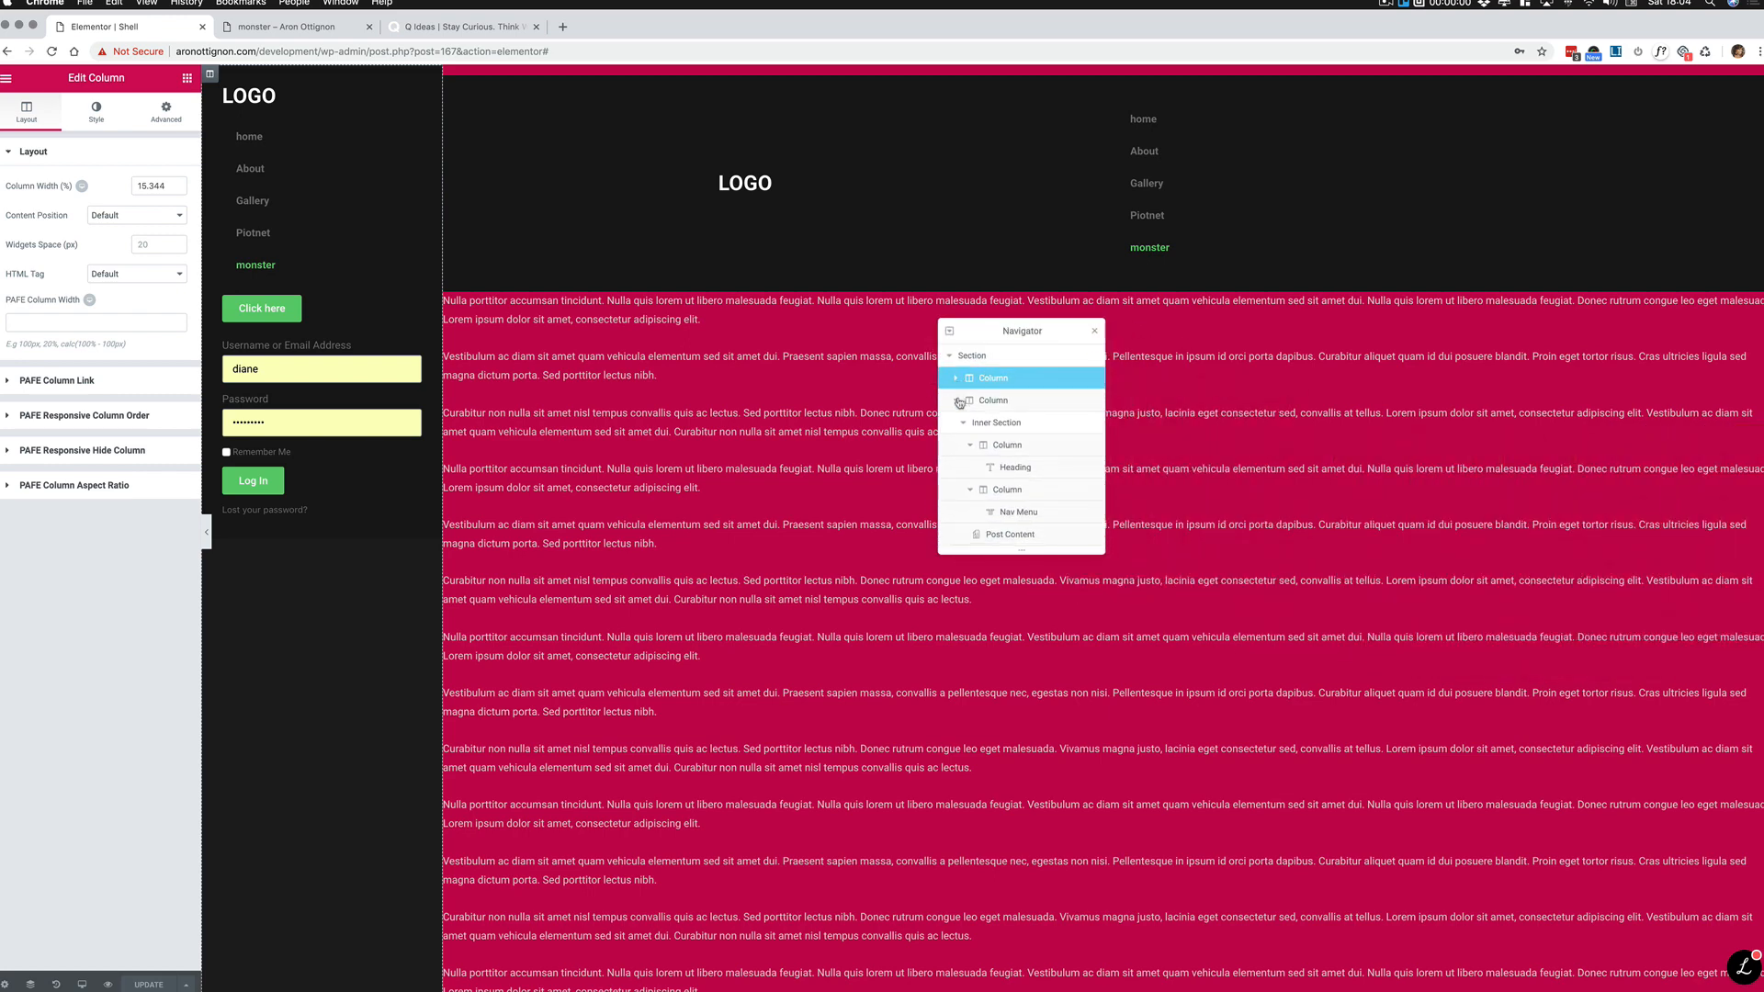
click(959, 401)
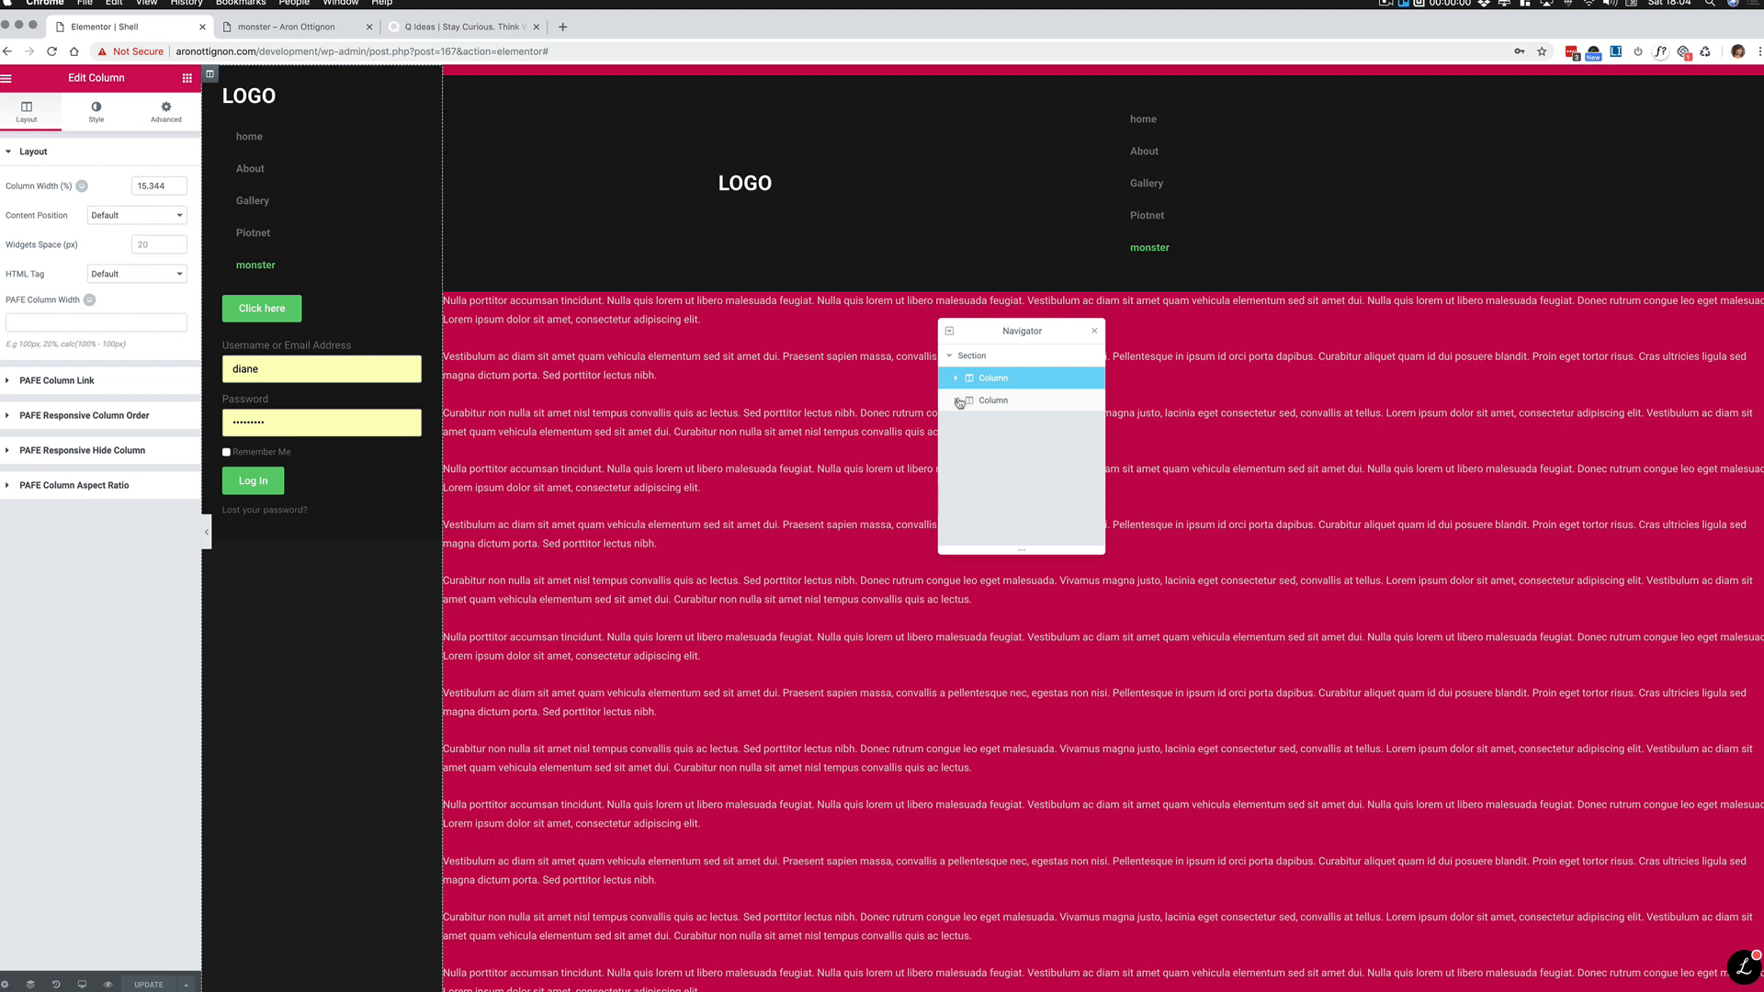
Step: Give the main section's second column, which holds the post content, the CSS ID content
click(1011, 401)
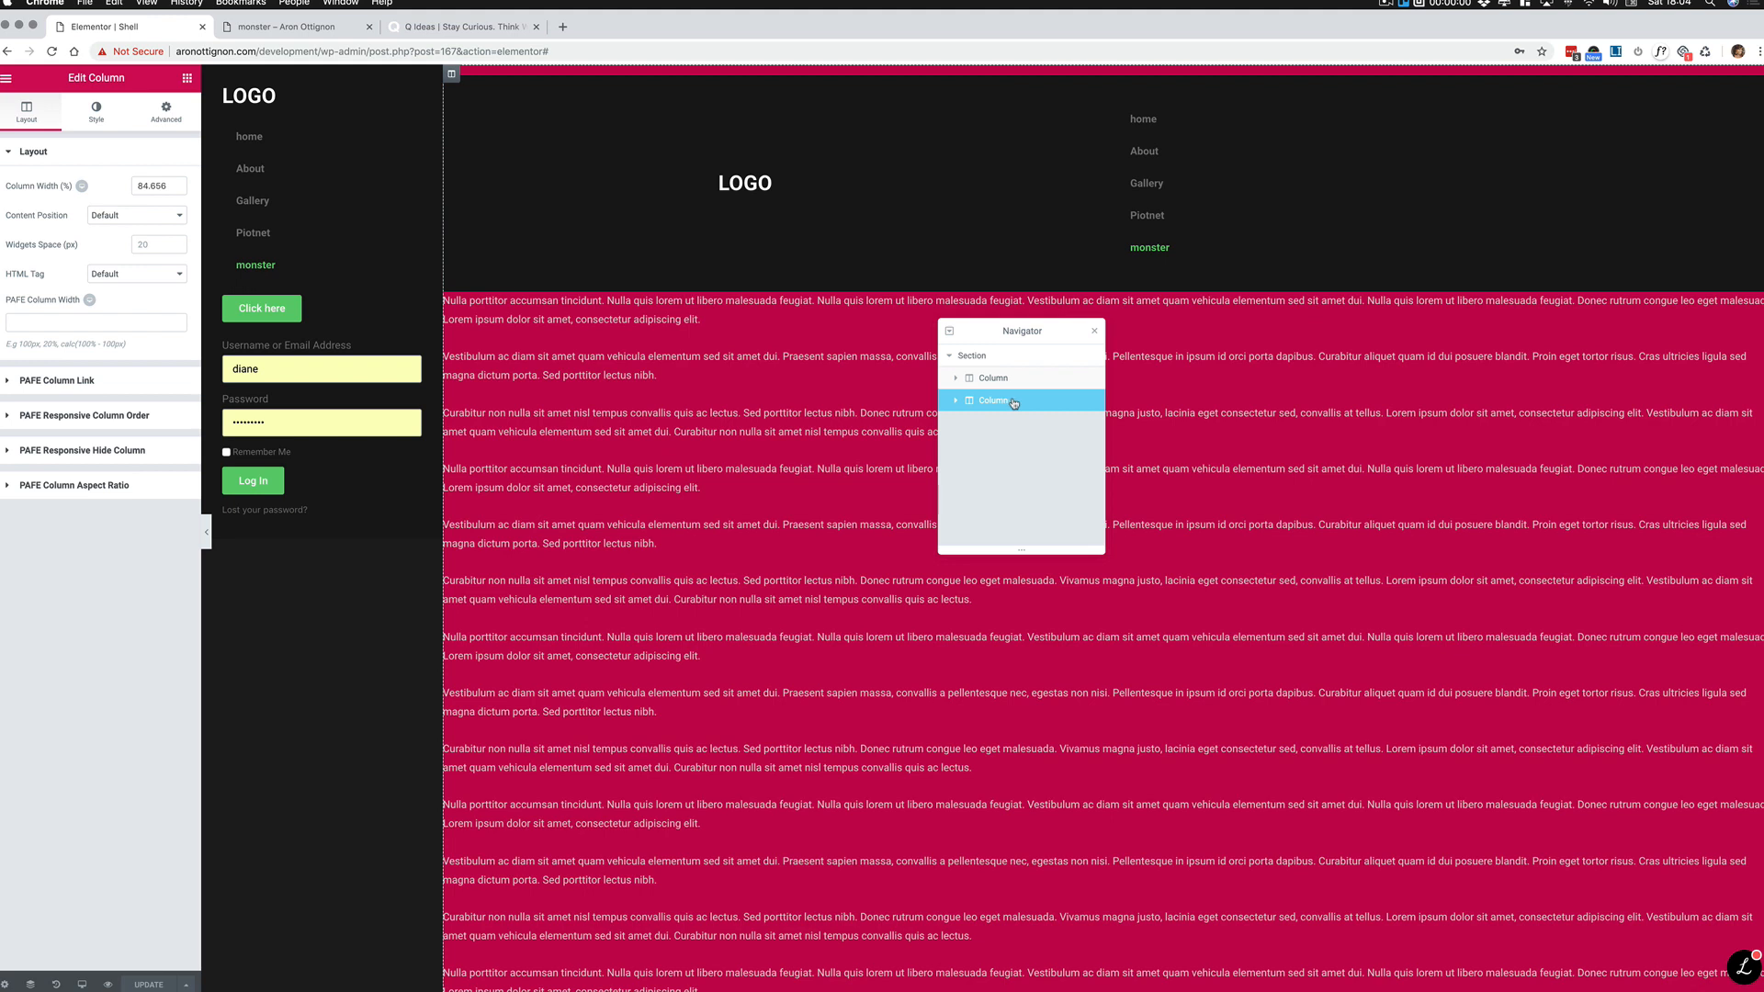
click(164, 113)
click(113, 360)
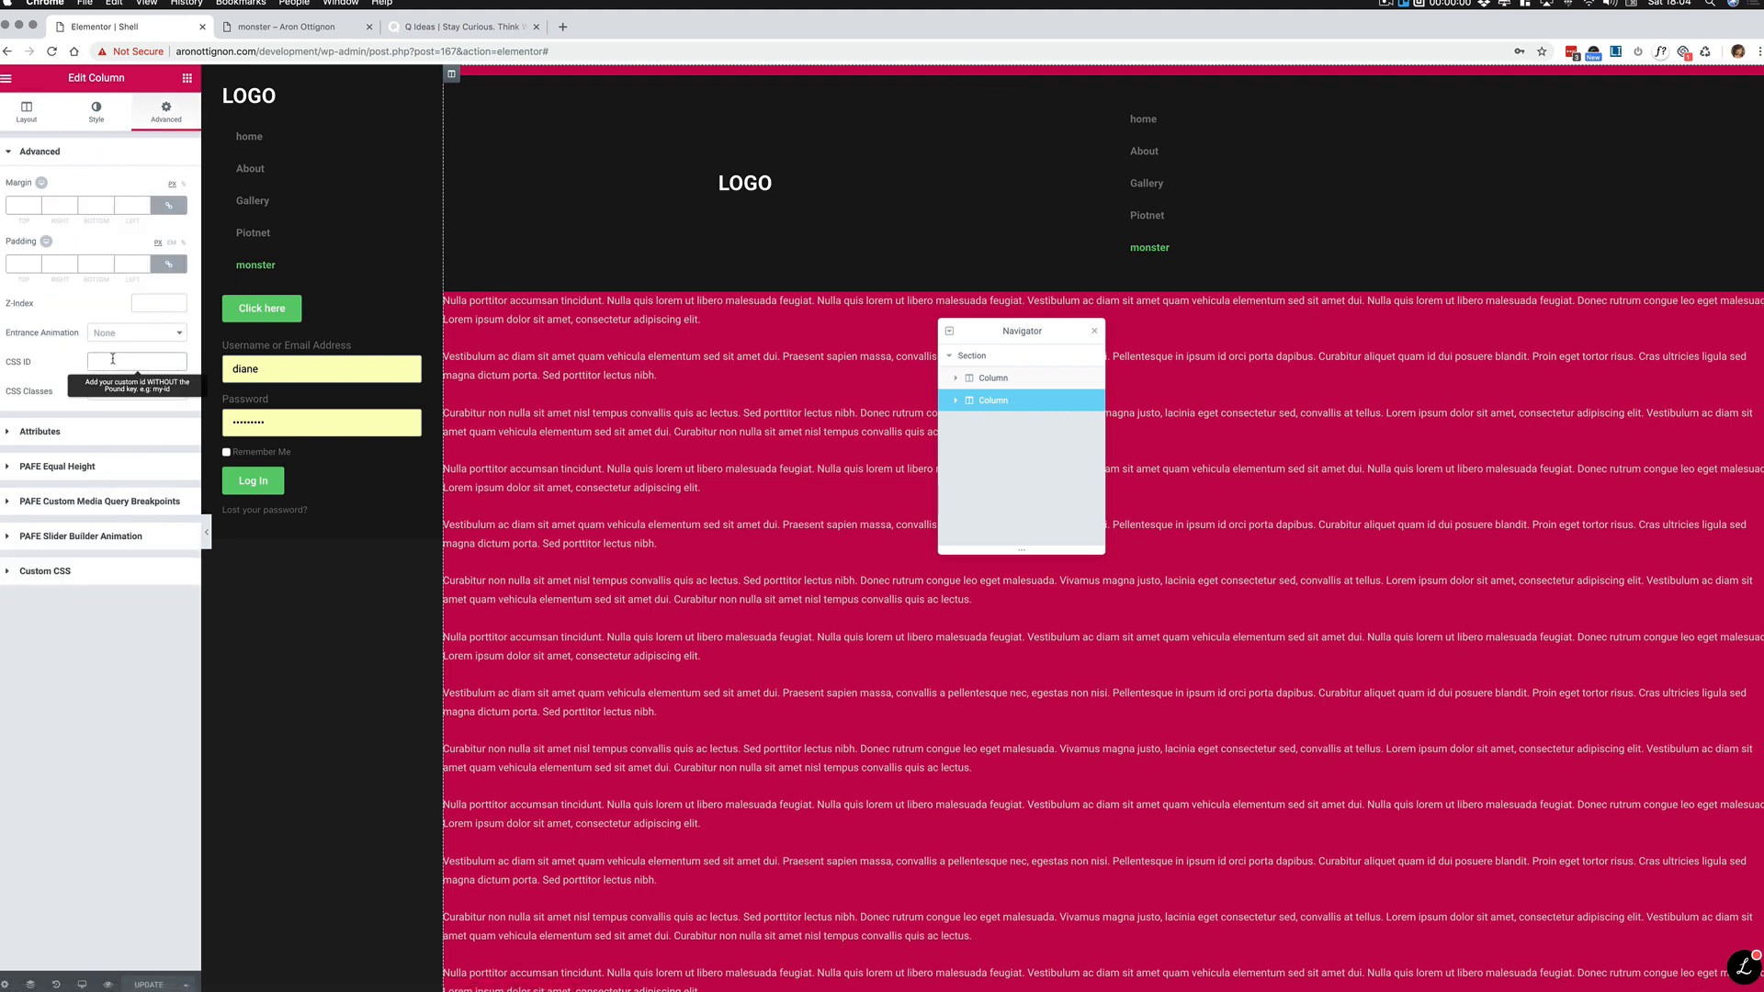
text(content)
Step: Add a custom CSS rule to the post content column giving #content a width of 100vw, and save the template
click(114, 572)
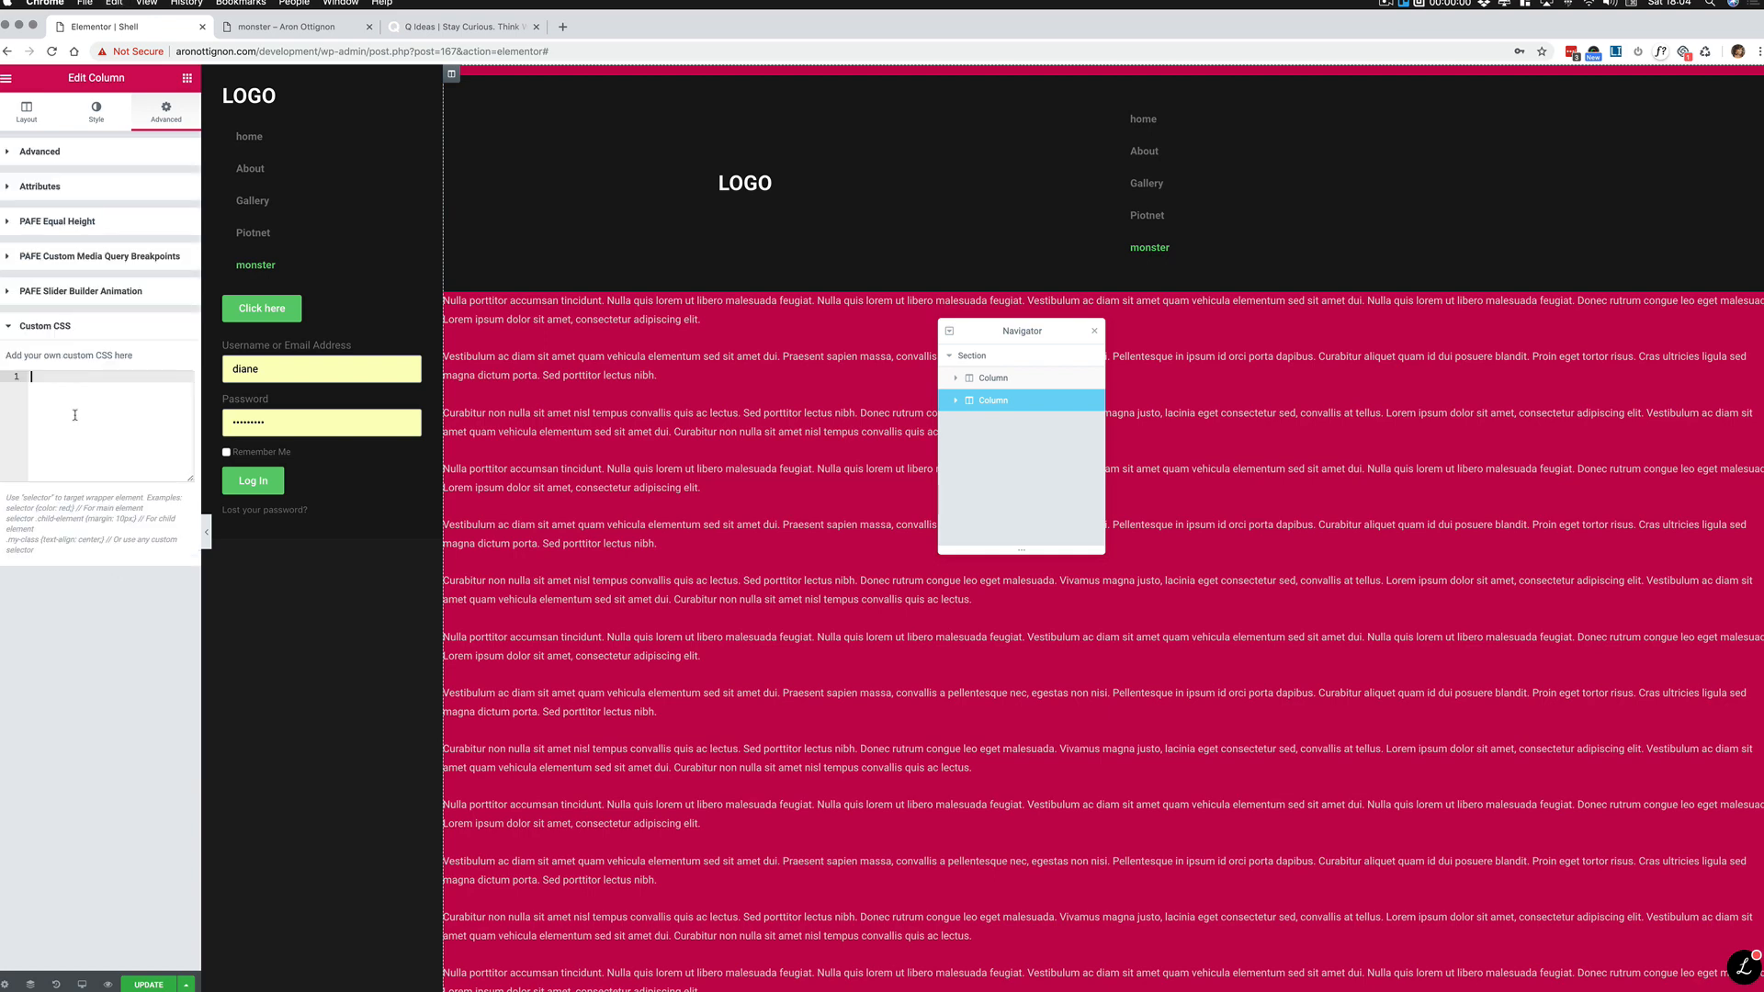
text(#content)
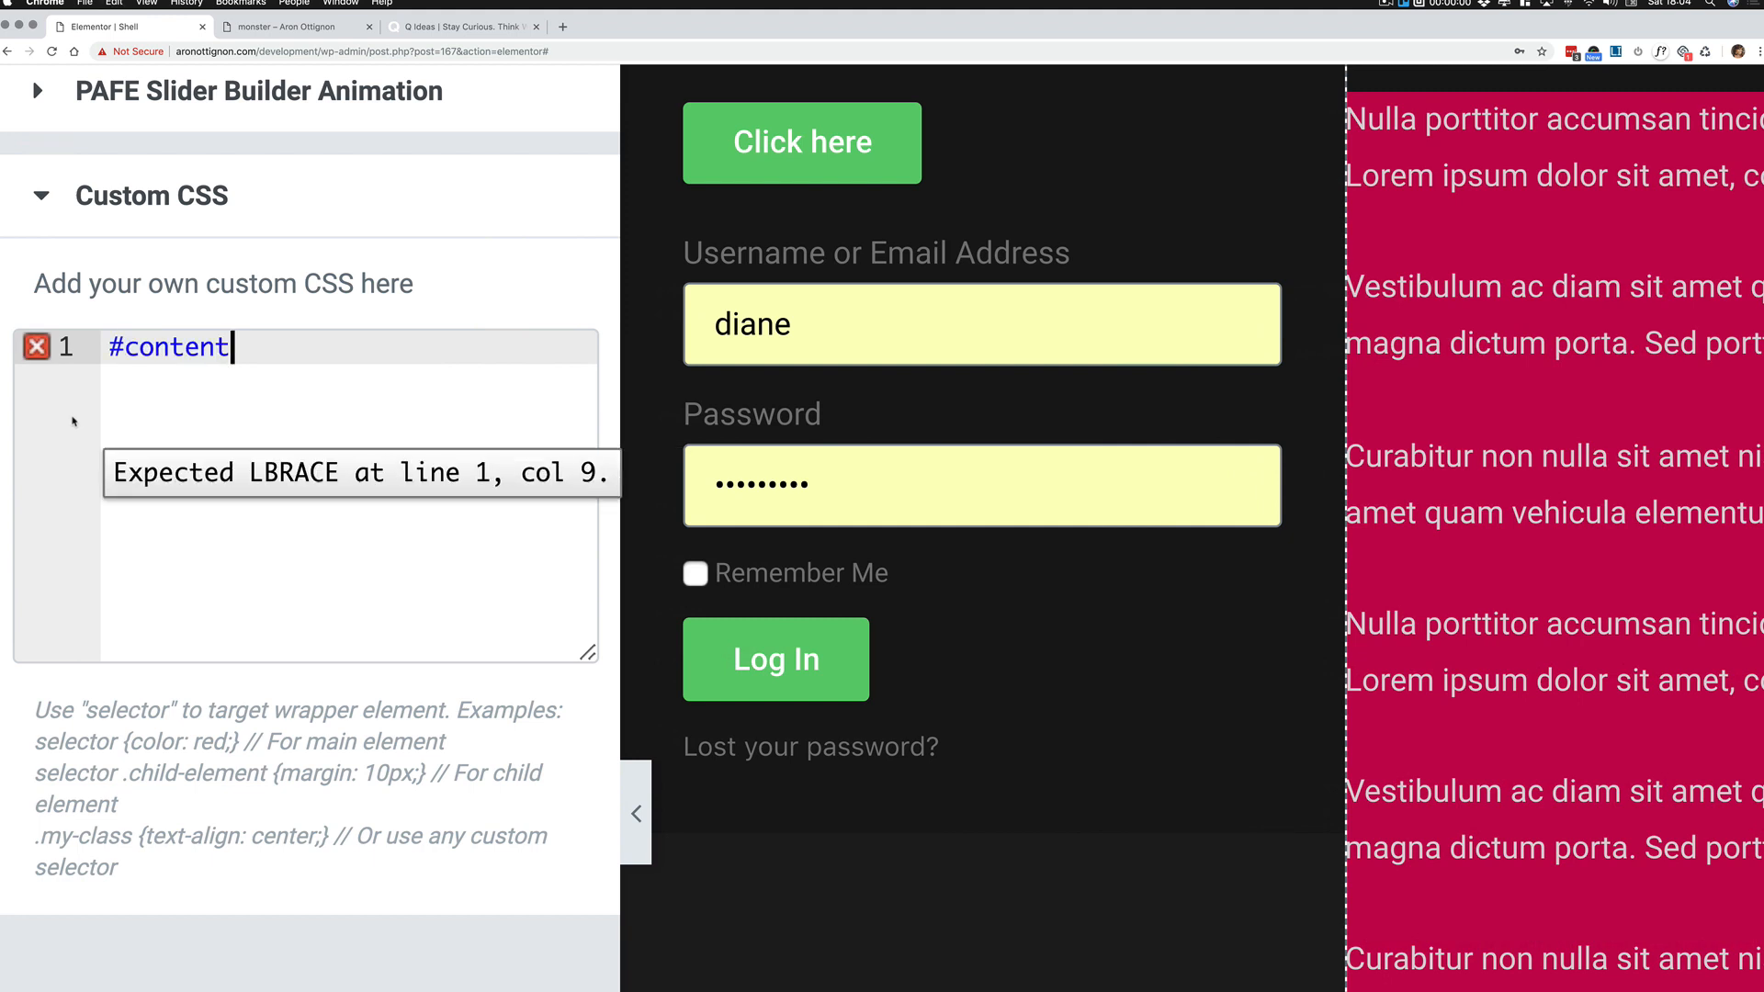
text( {)
key(Return)
text(width:100)
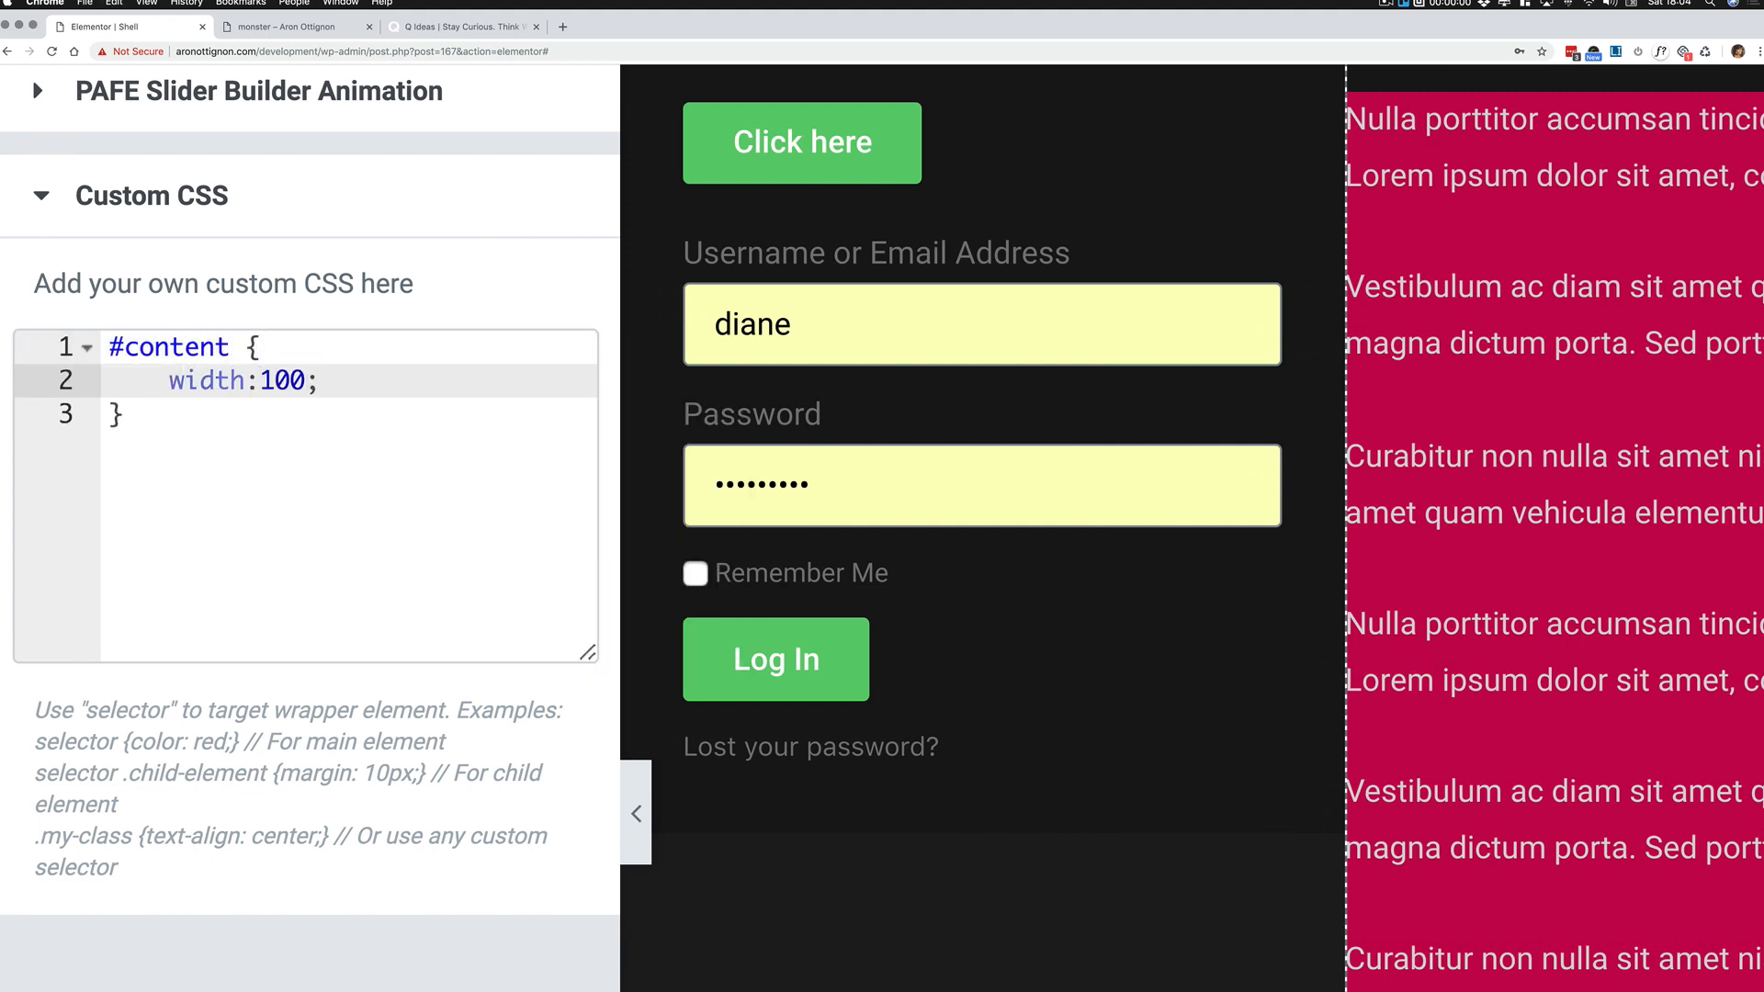
text(vh)
key(BackSpace)
text(w)
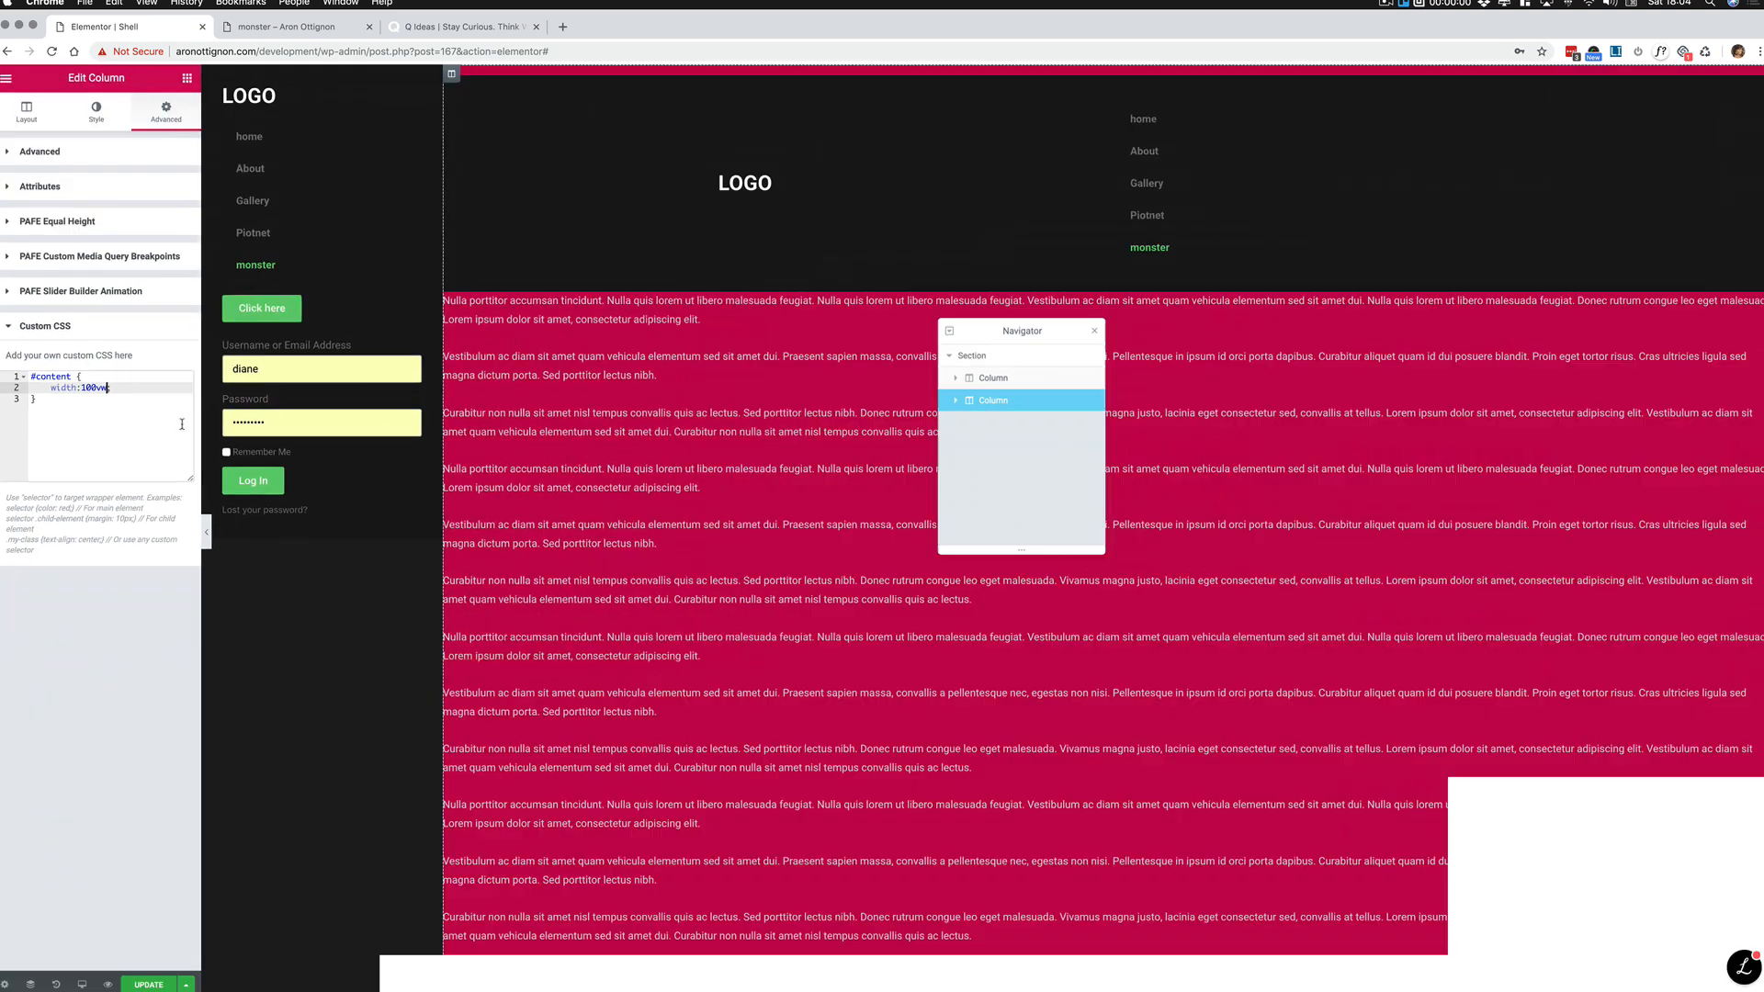
key(super+s)
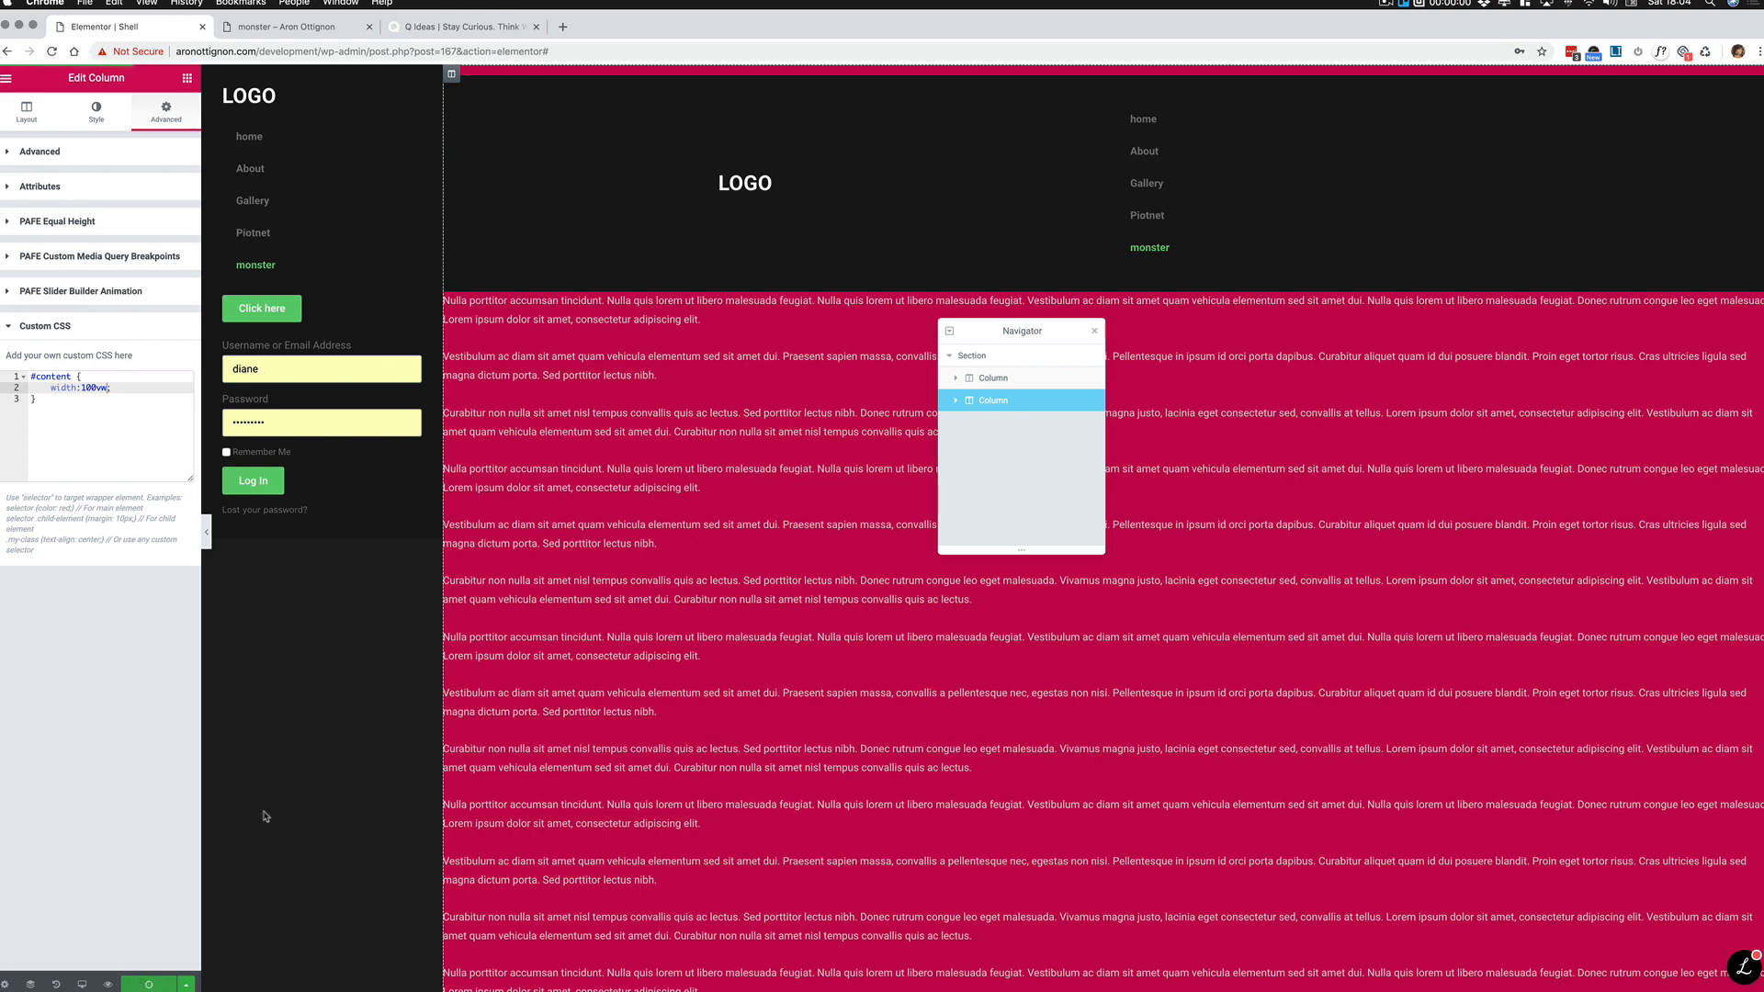
Step: Reload the monster preview page and scroll through it to check the column widths and side menu behaviour
click(312, 30)
key(super+r)
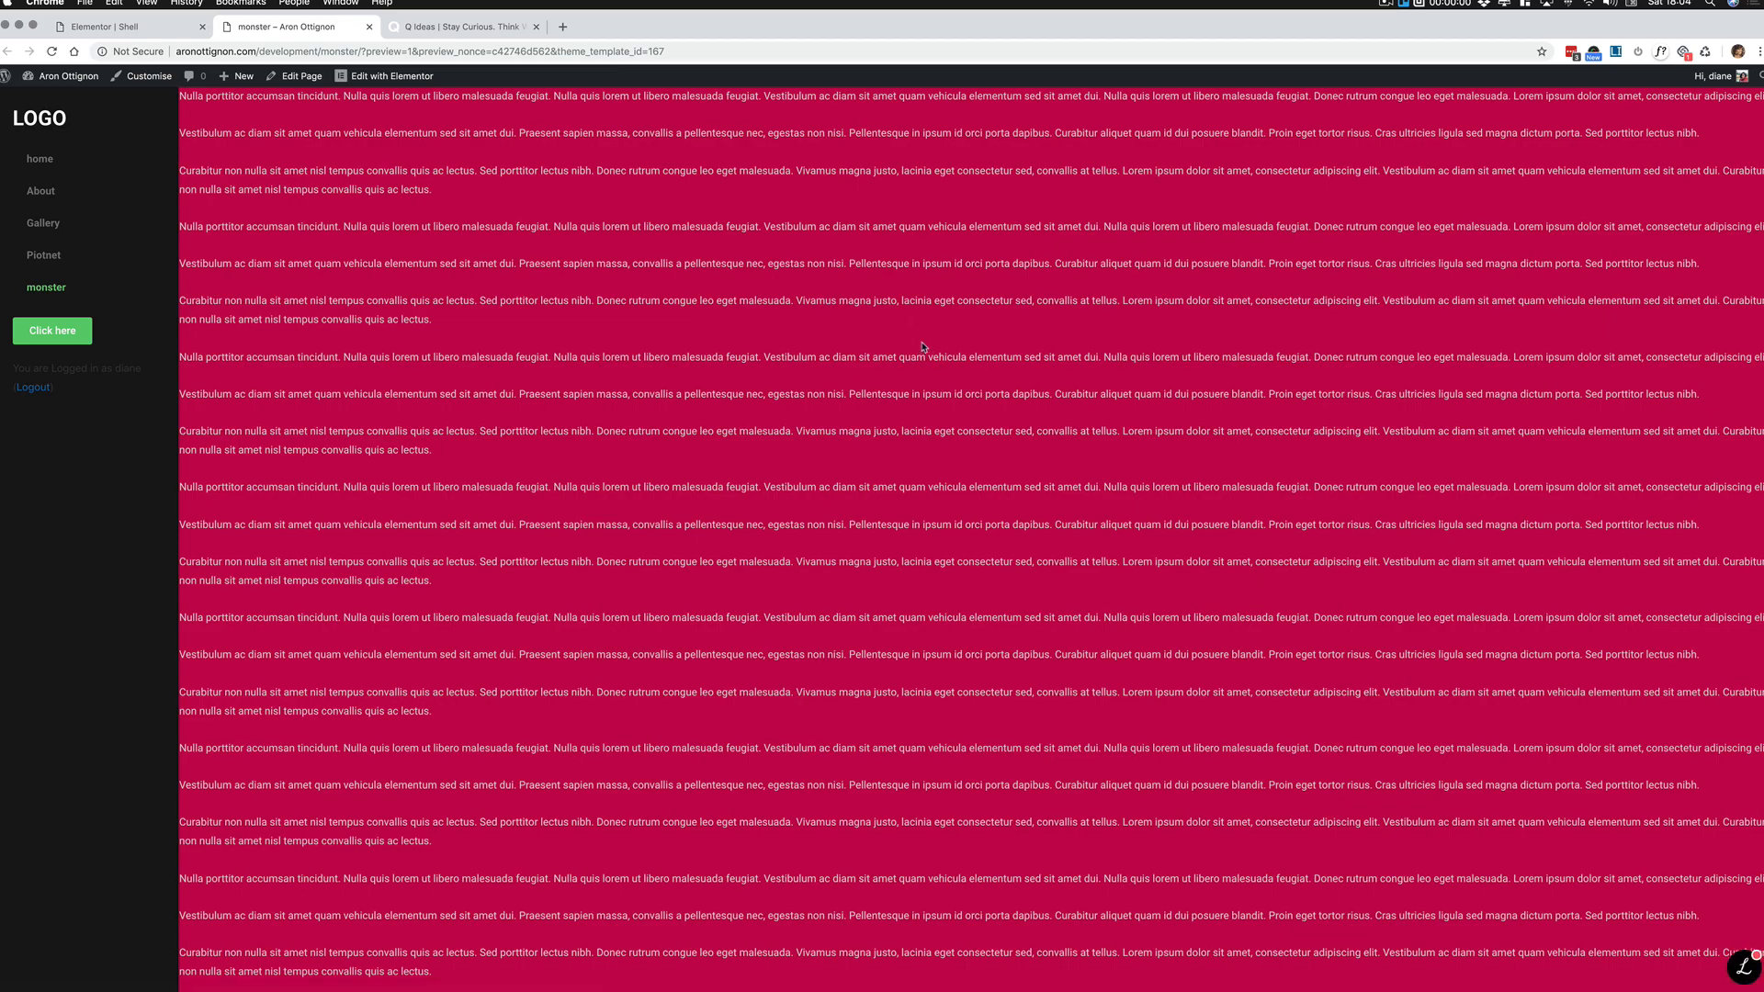
scroll(835, 379, down, 5)
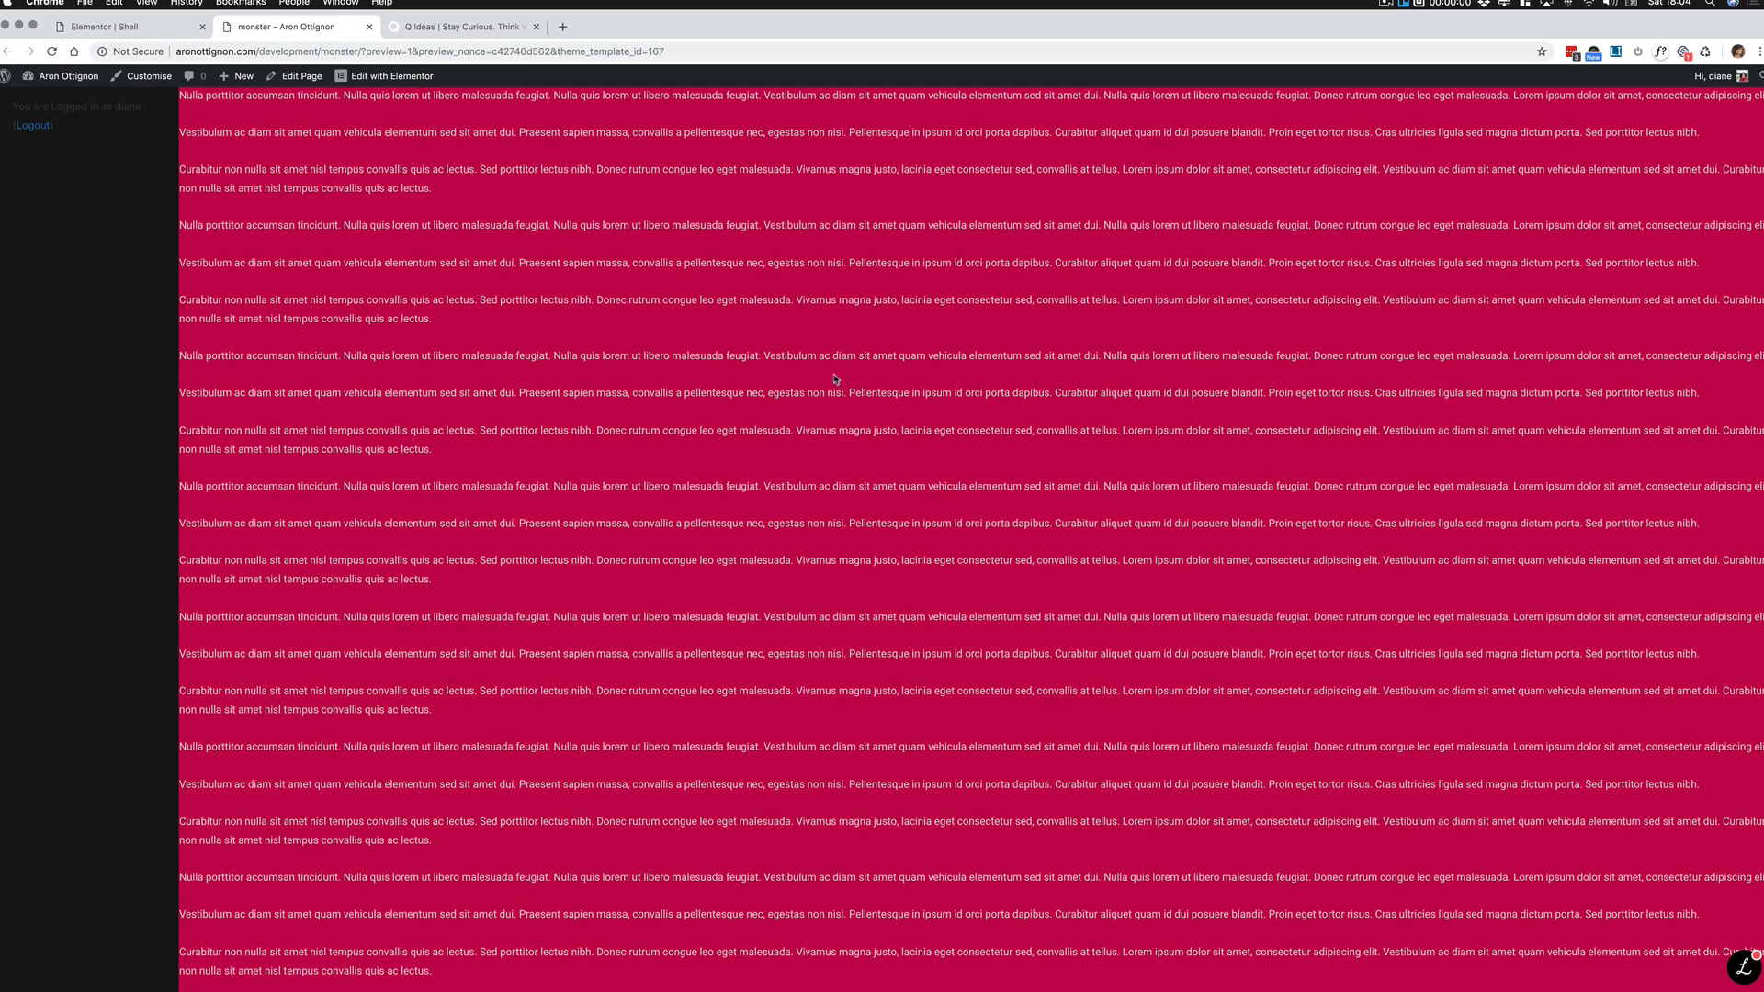
scroll(836, 380, up, 5)
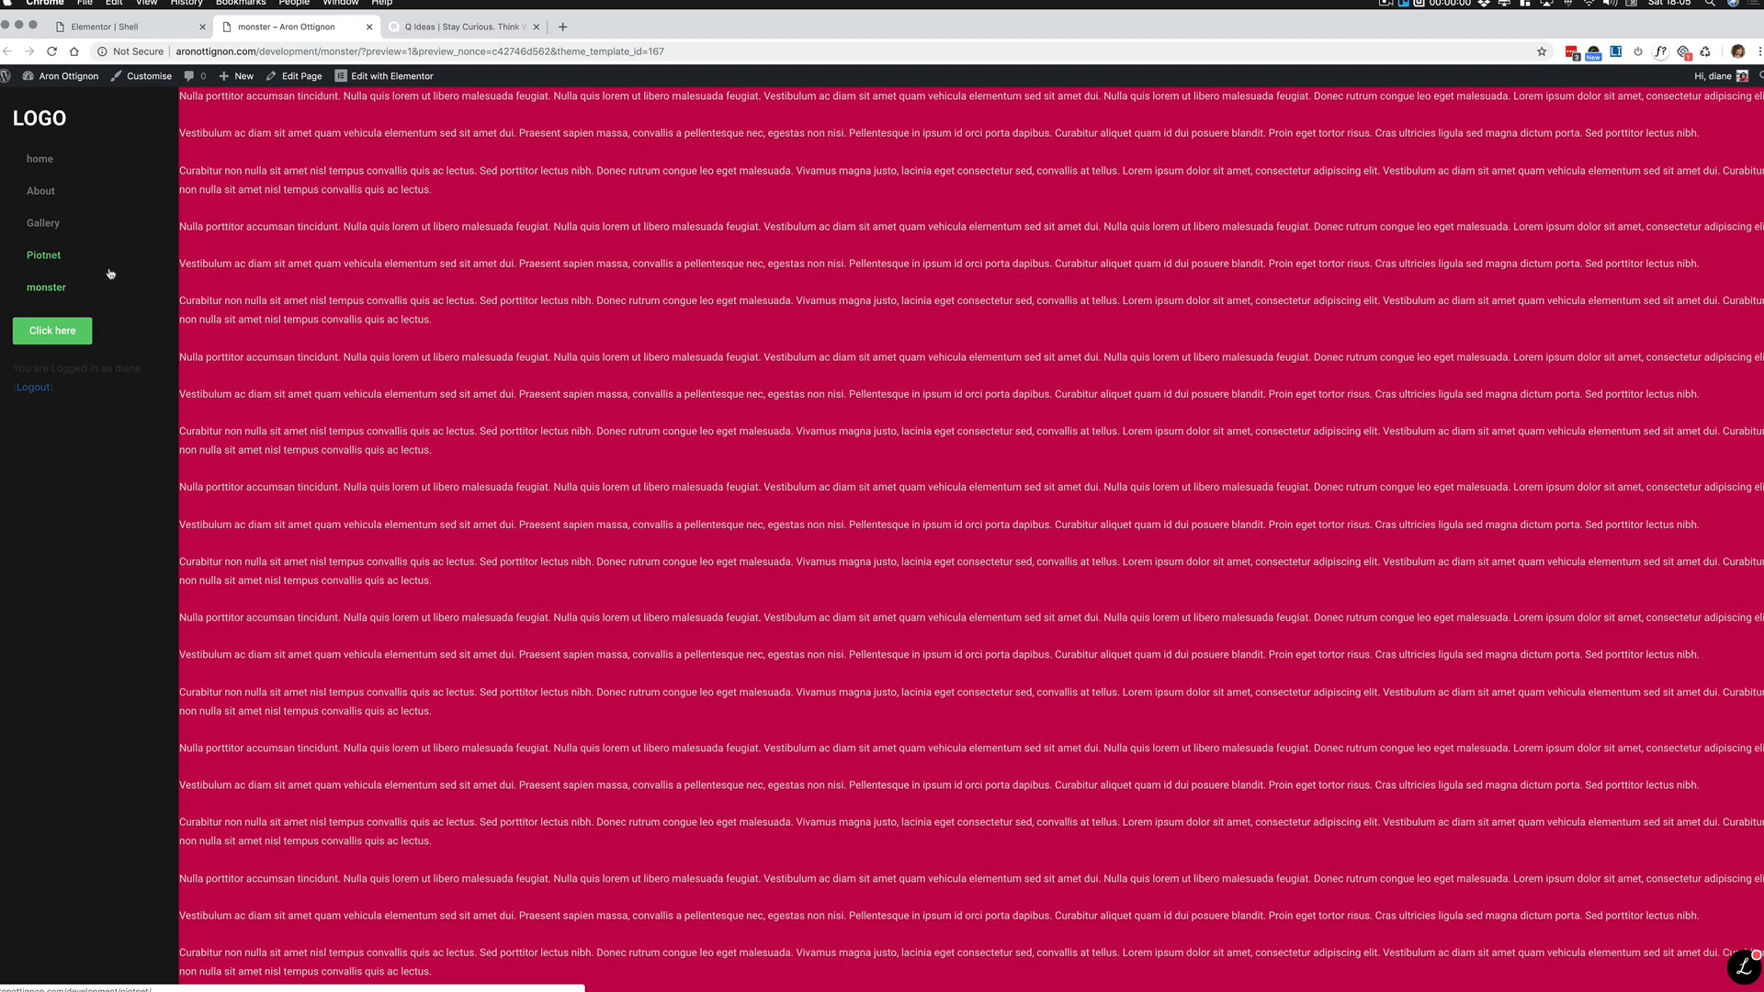
Step: Scroll through the Q Ideas site to compare its fixed side menu with the monster page
click(459, 26)
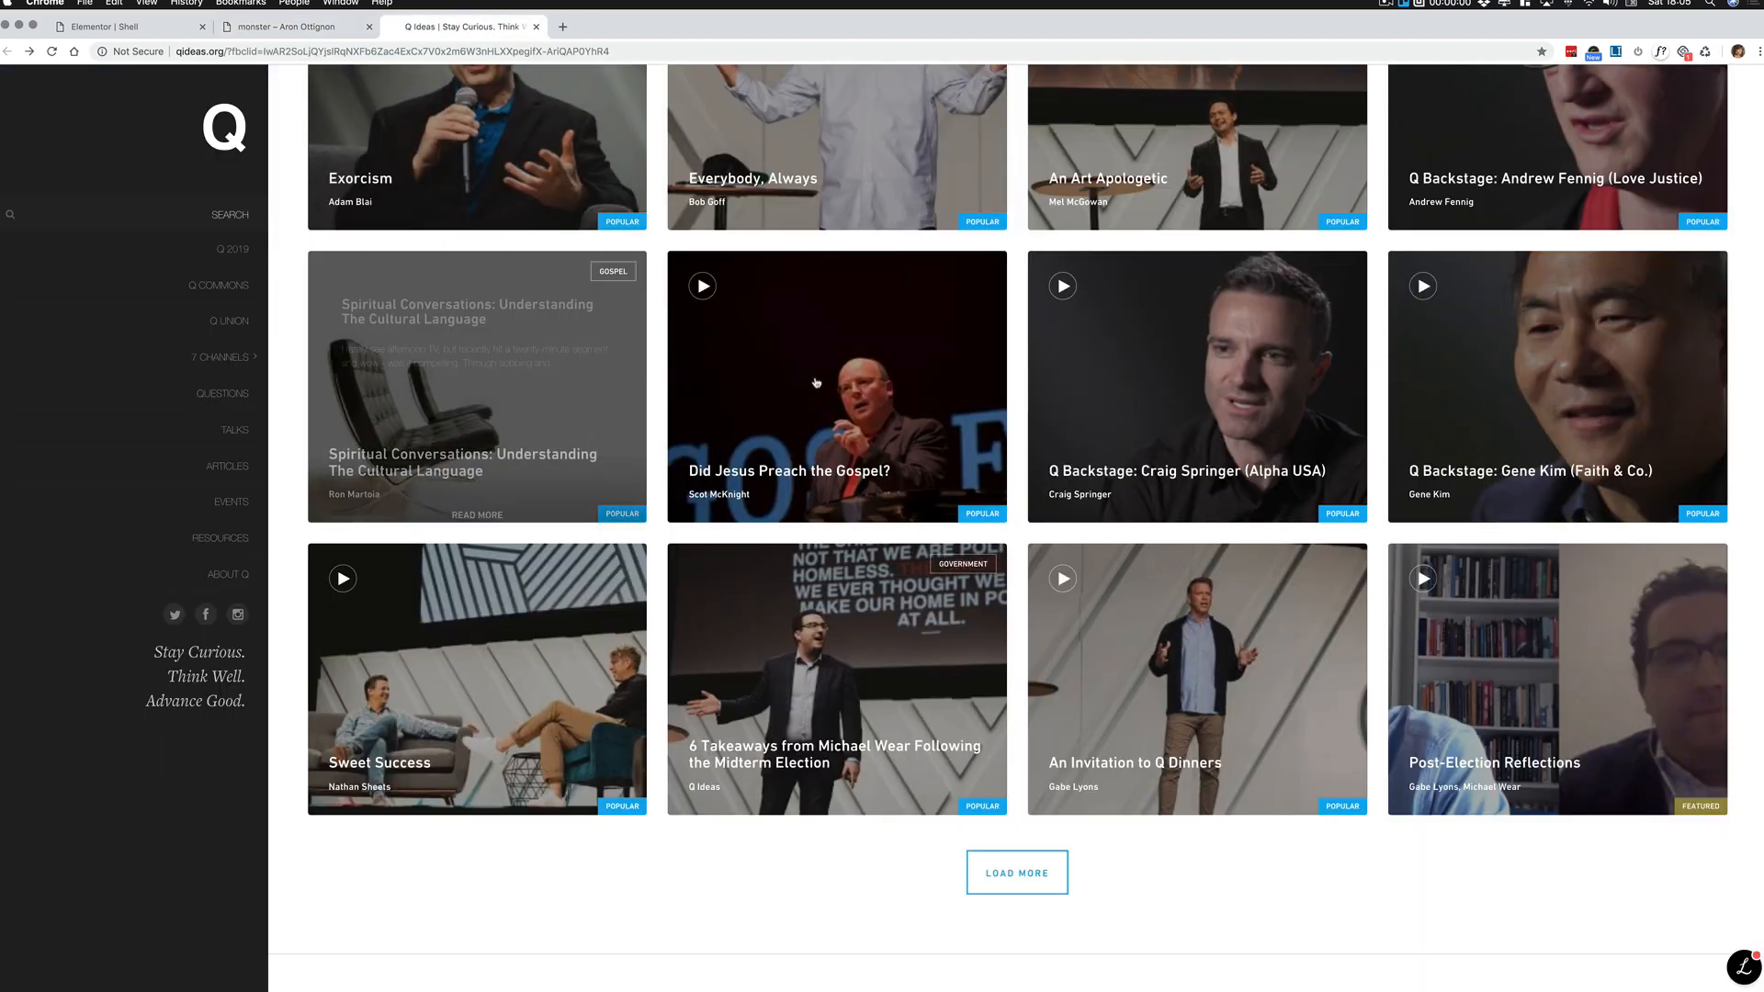
scroll(817, 386, down, 6)
scroll(817, 386, down, 4)
scroll(817, 386, up, 15)
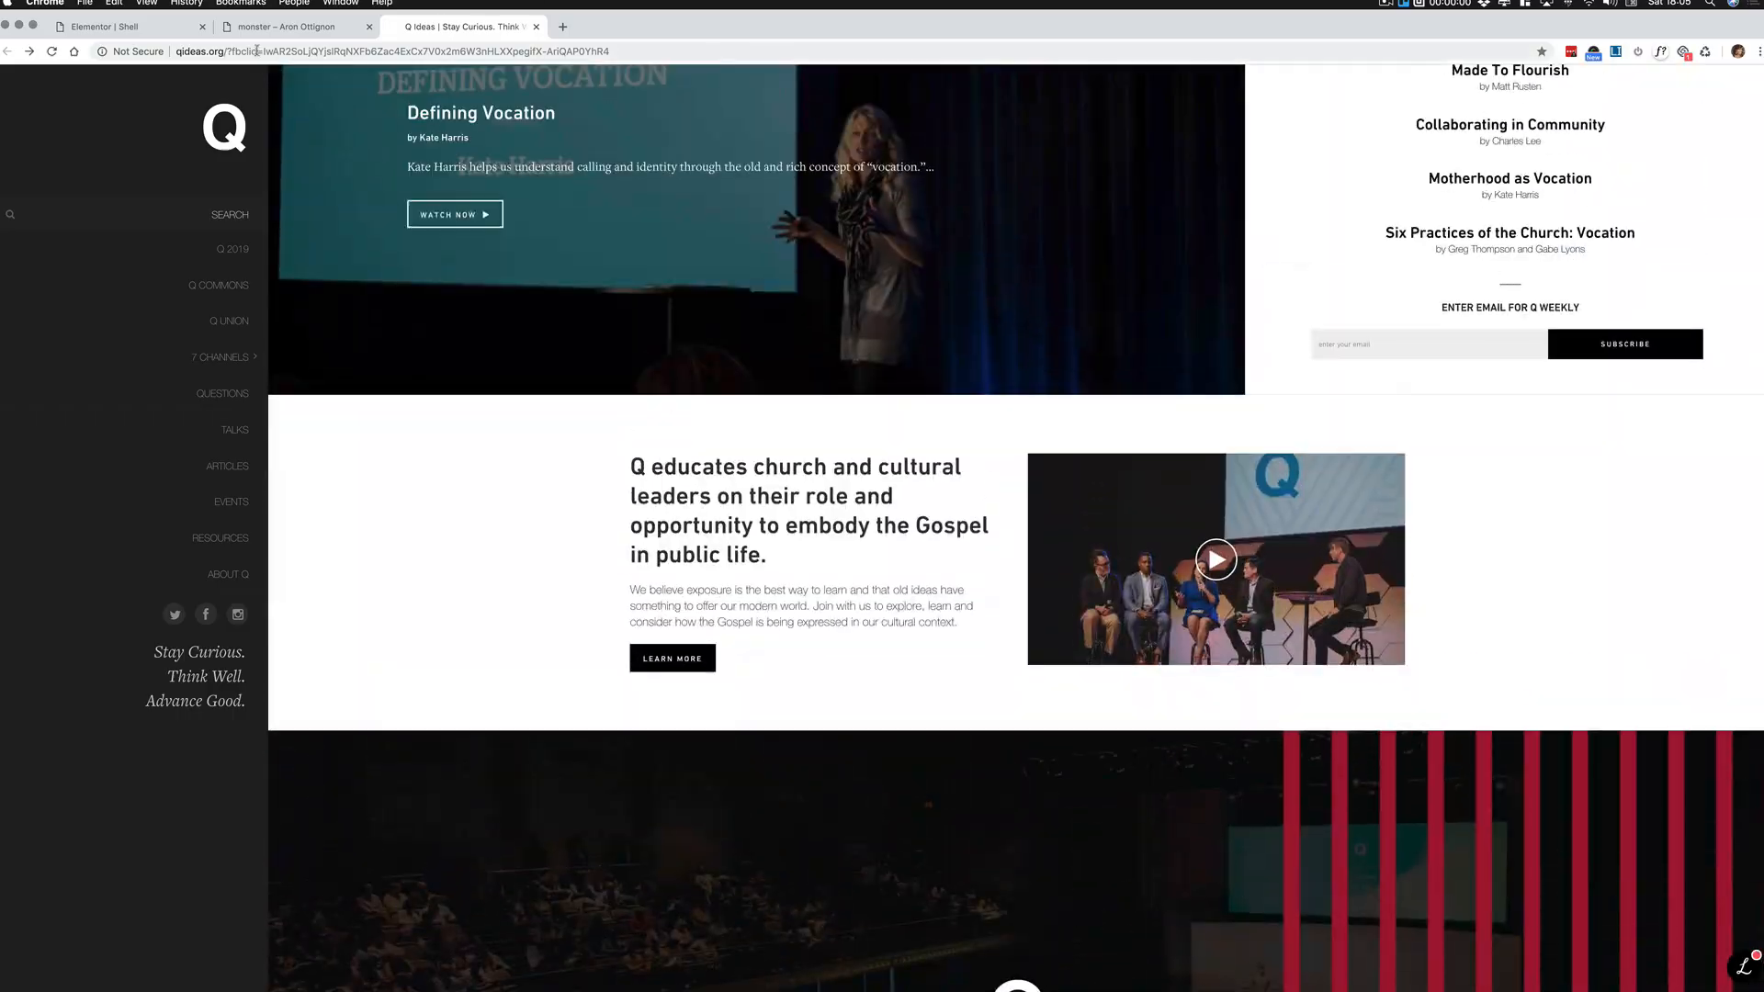
click(275, 29)
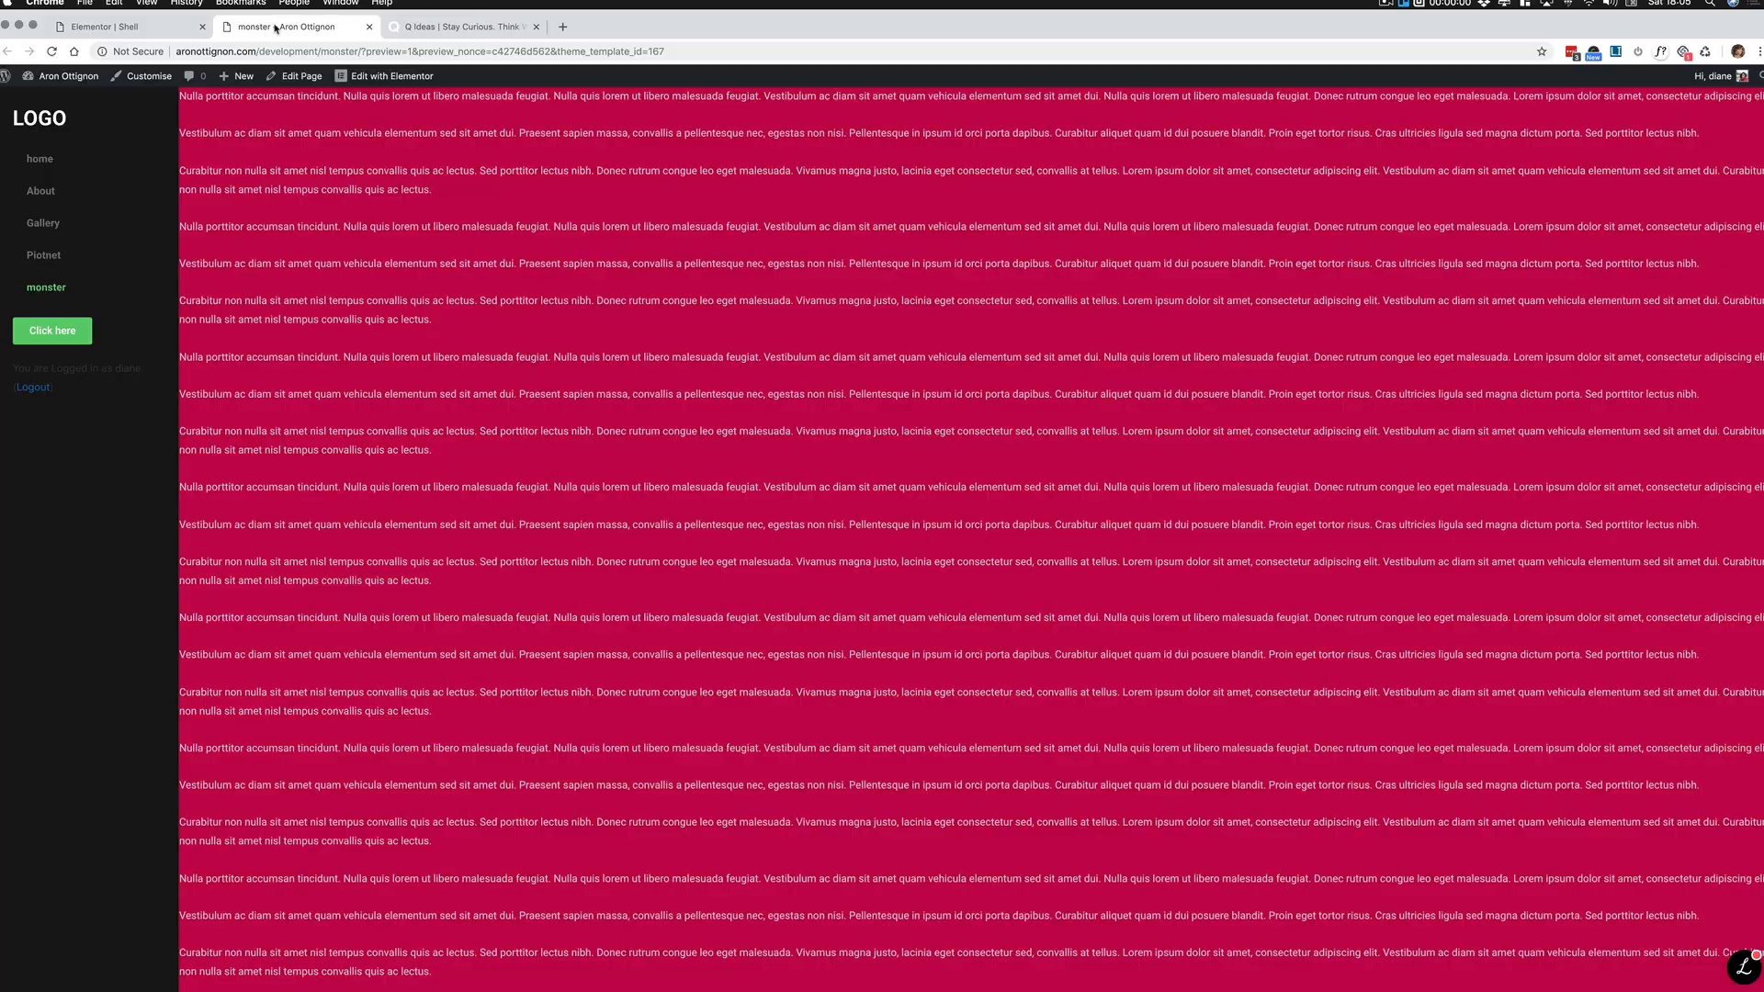
Step: Add the declaration postion:fixed; below the width in the side menu column's #nav-sidebar custom CSS rule in the Shell template
click(159, 33)
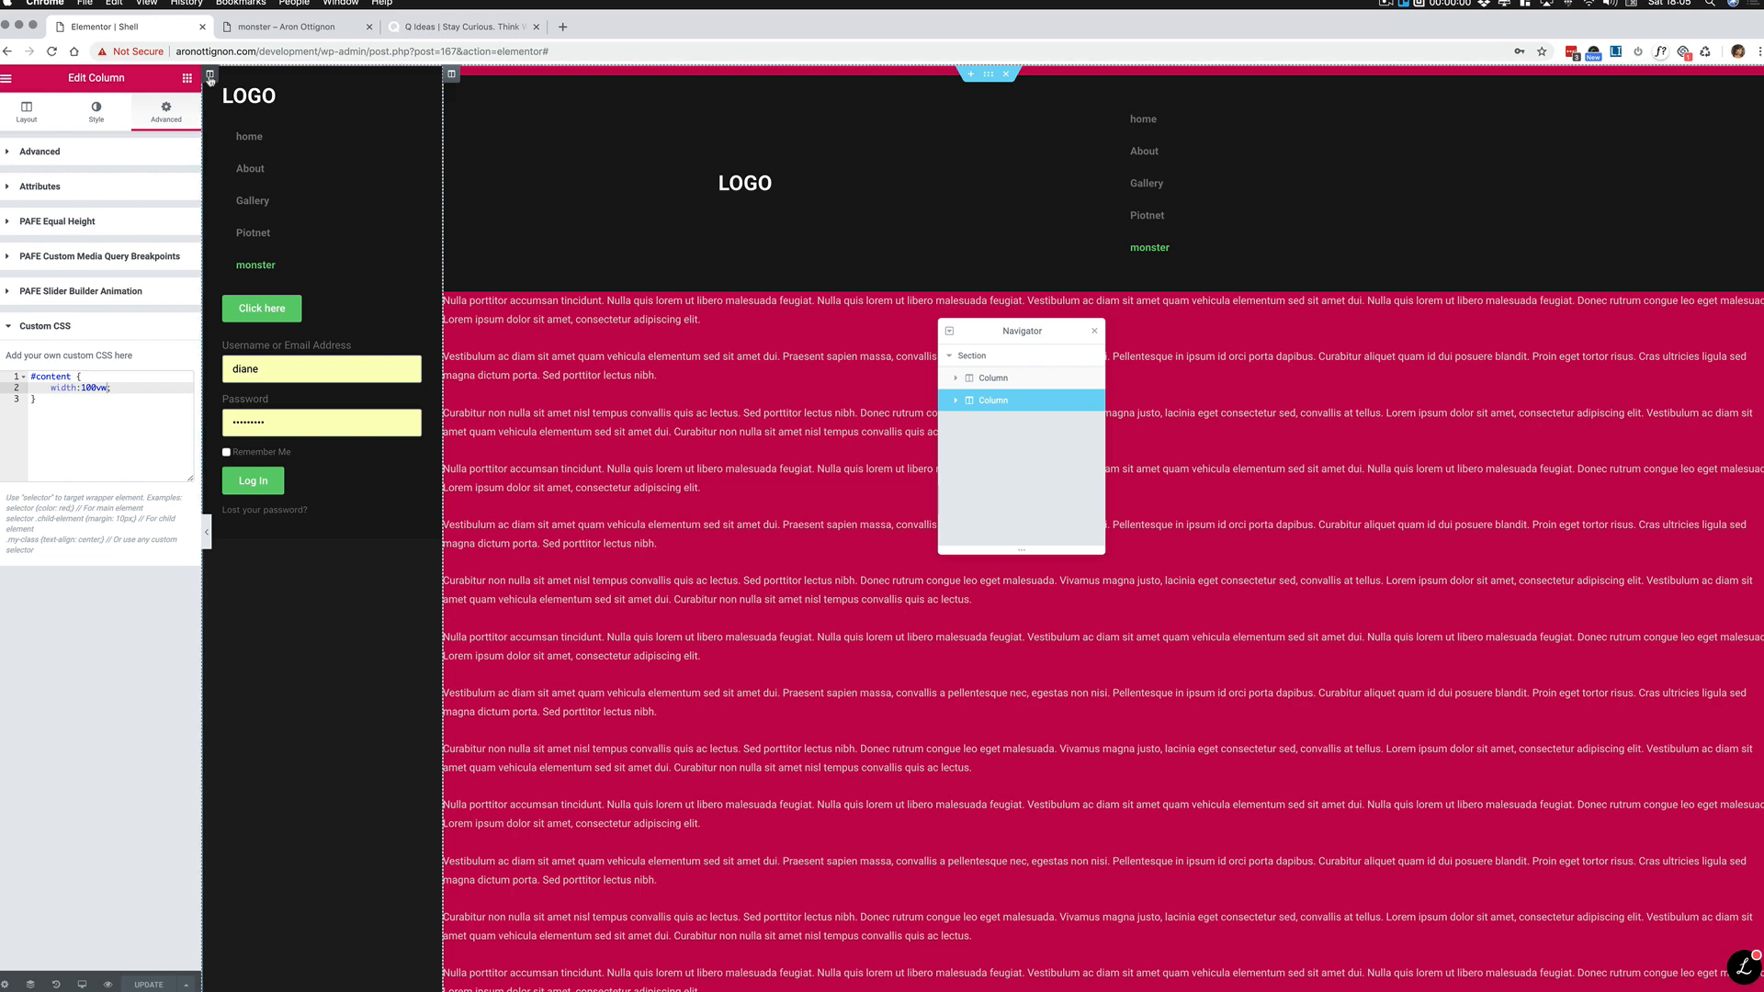
click(209, 79)
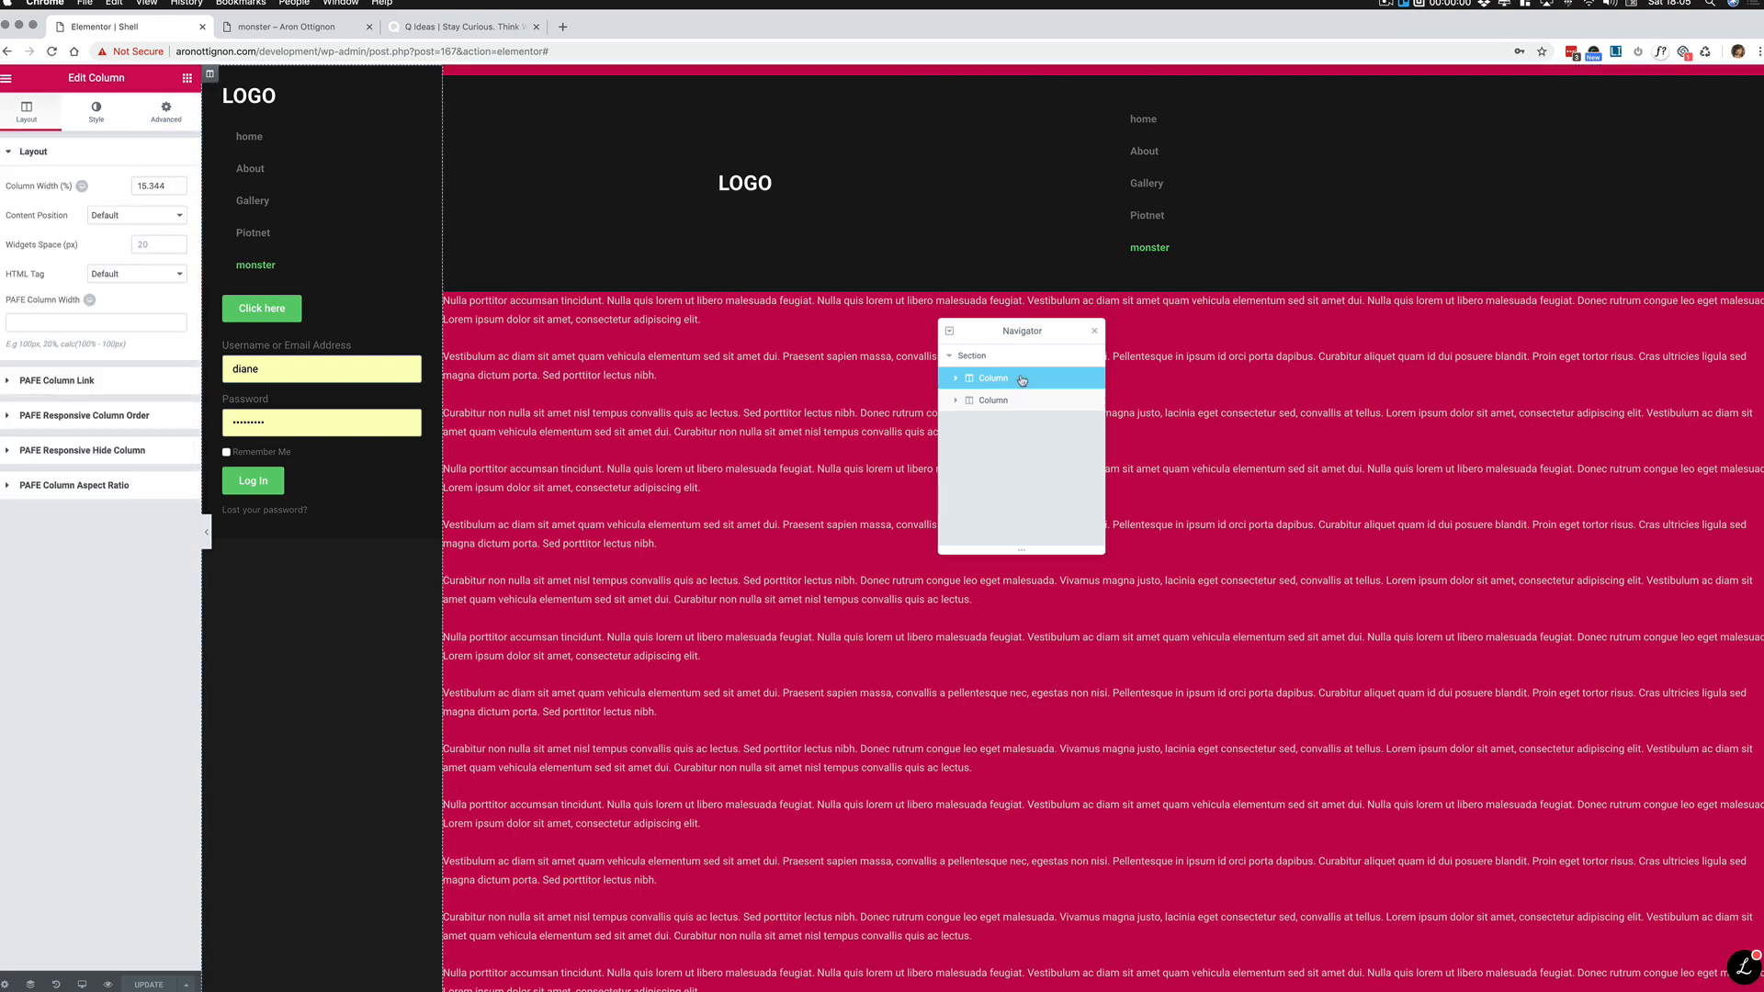
click(167, 112)
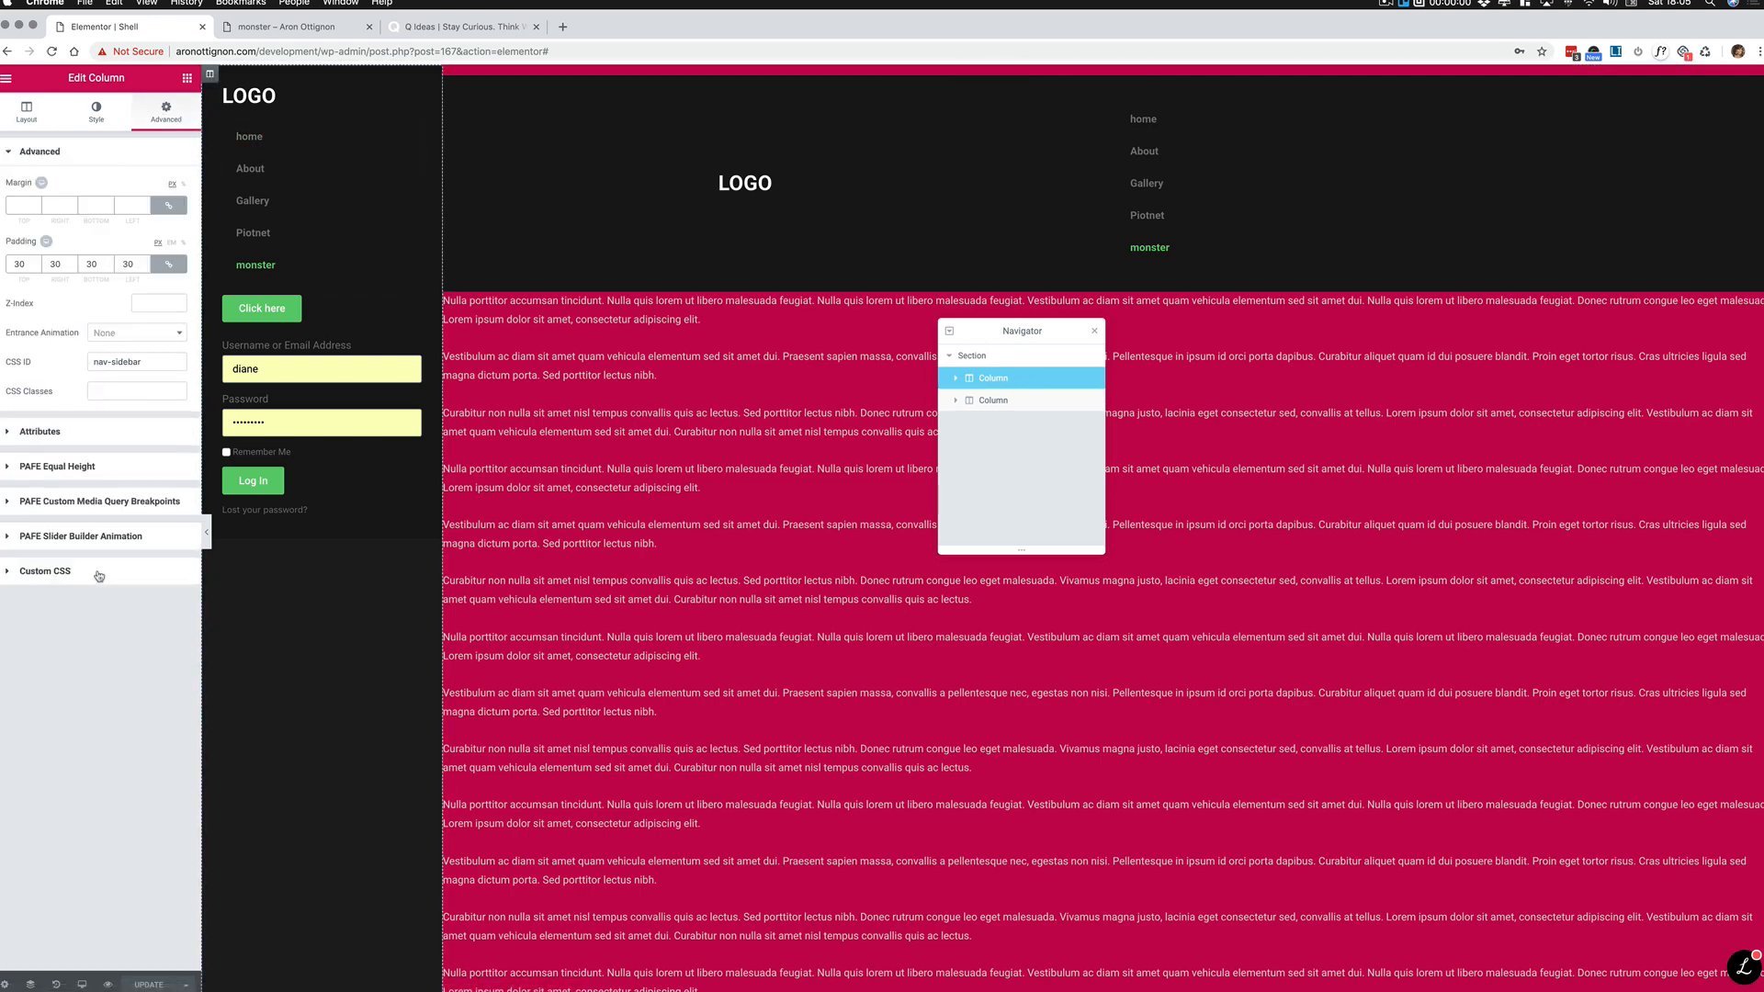
click(55, 574)
scroll(120, 391, up, 5)
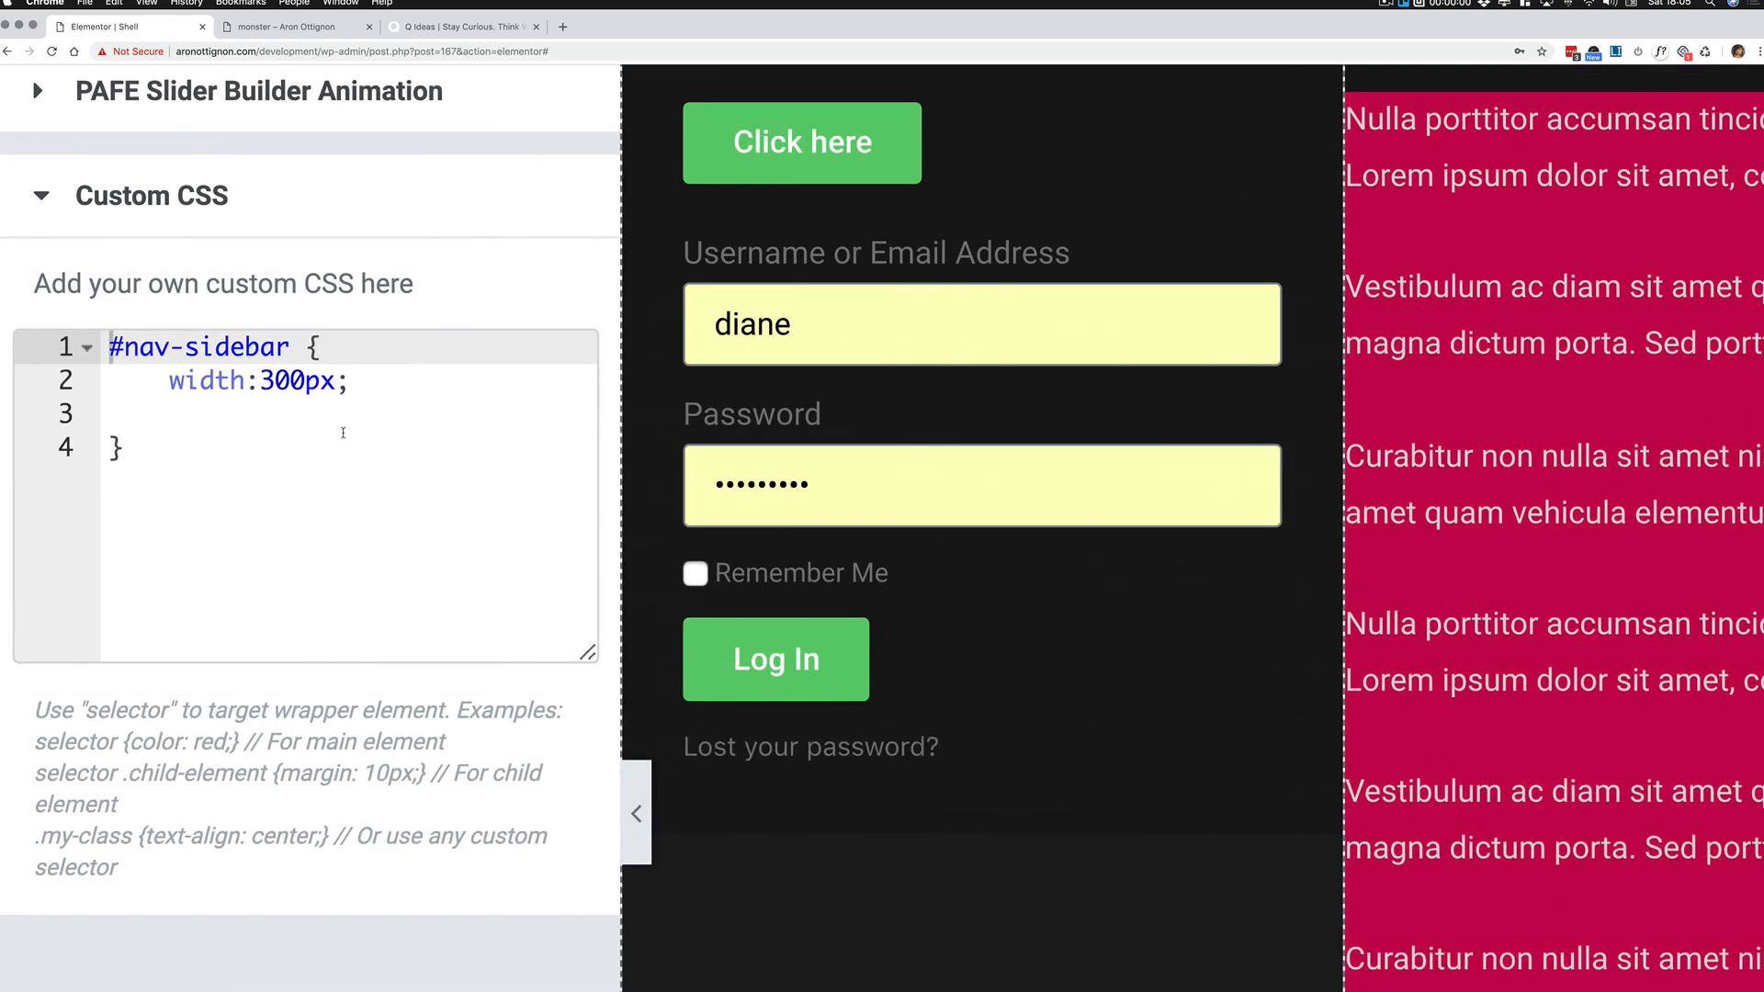
click(395, 412)
click(380, 387)
key(Return)
text(p)
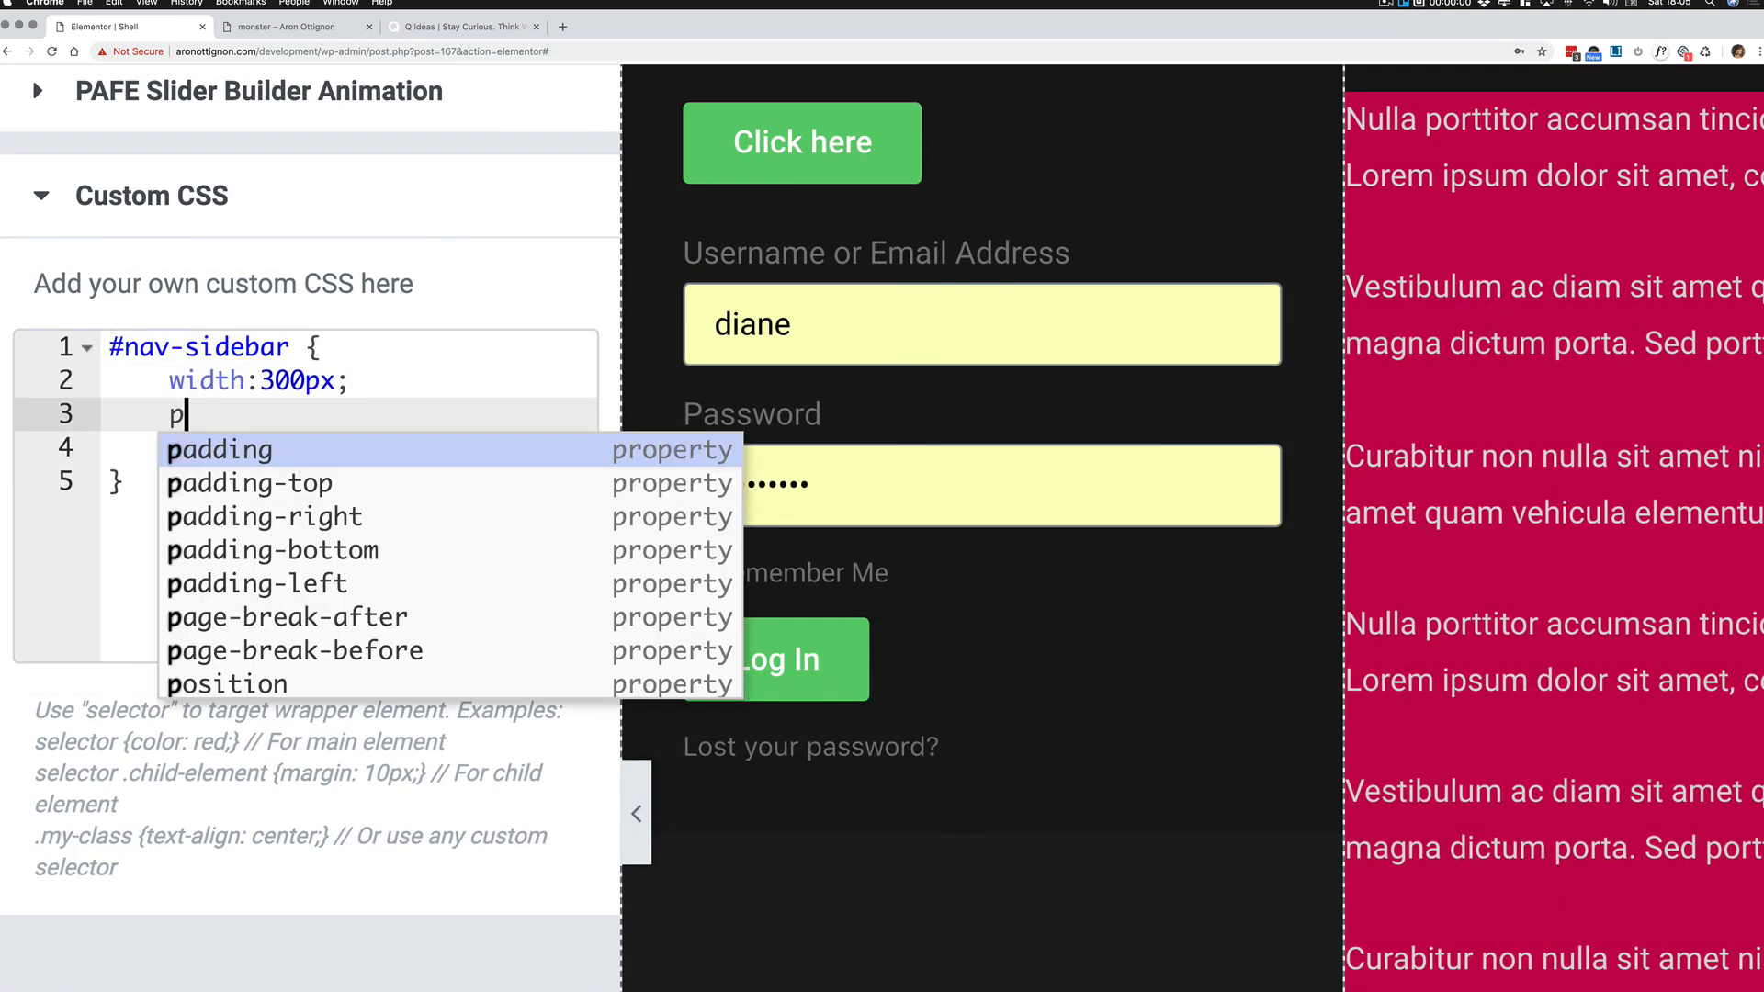
text(ositio)
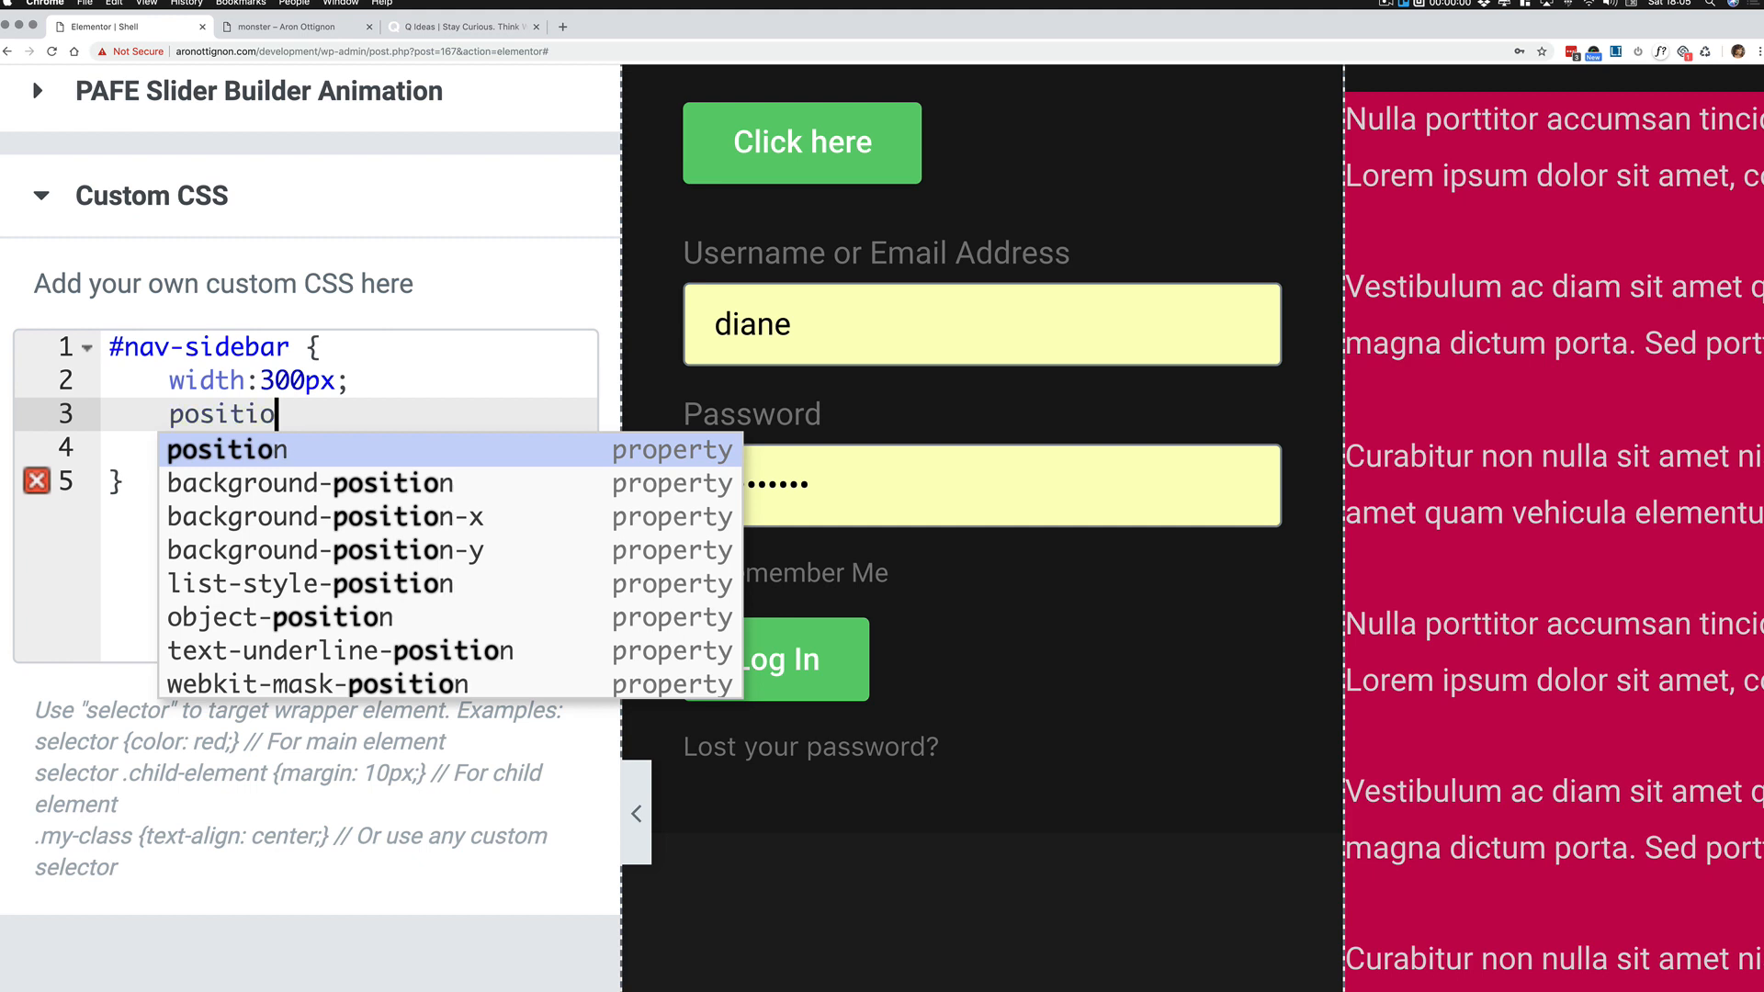
key(BackSpace)
key(BackSpace)
key(BackSpace)
key(BackSpace)
text(tion)
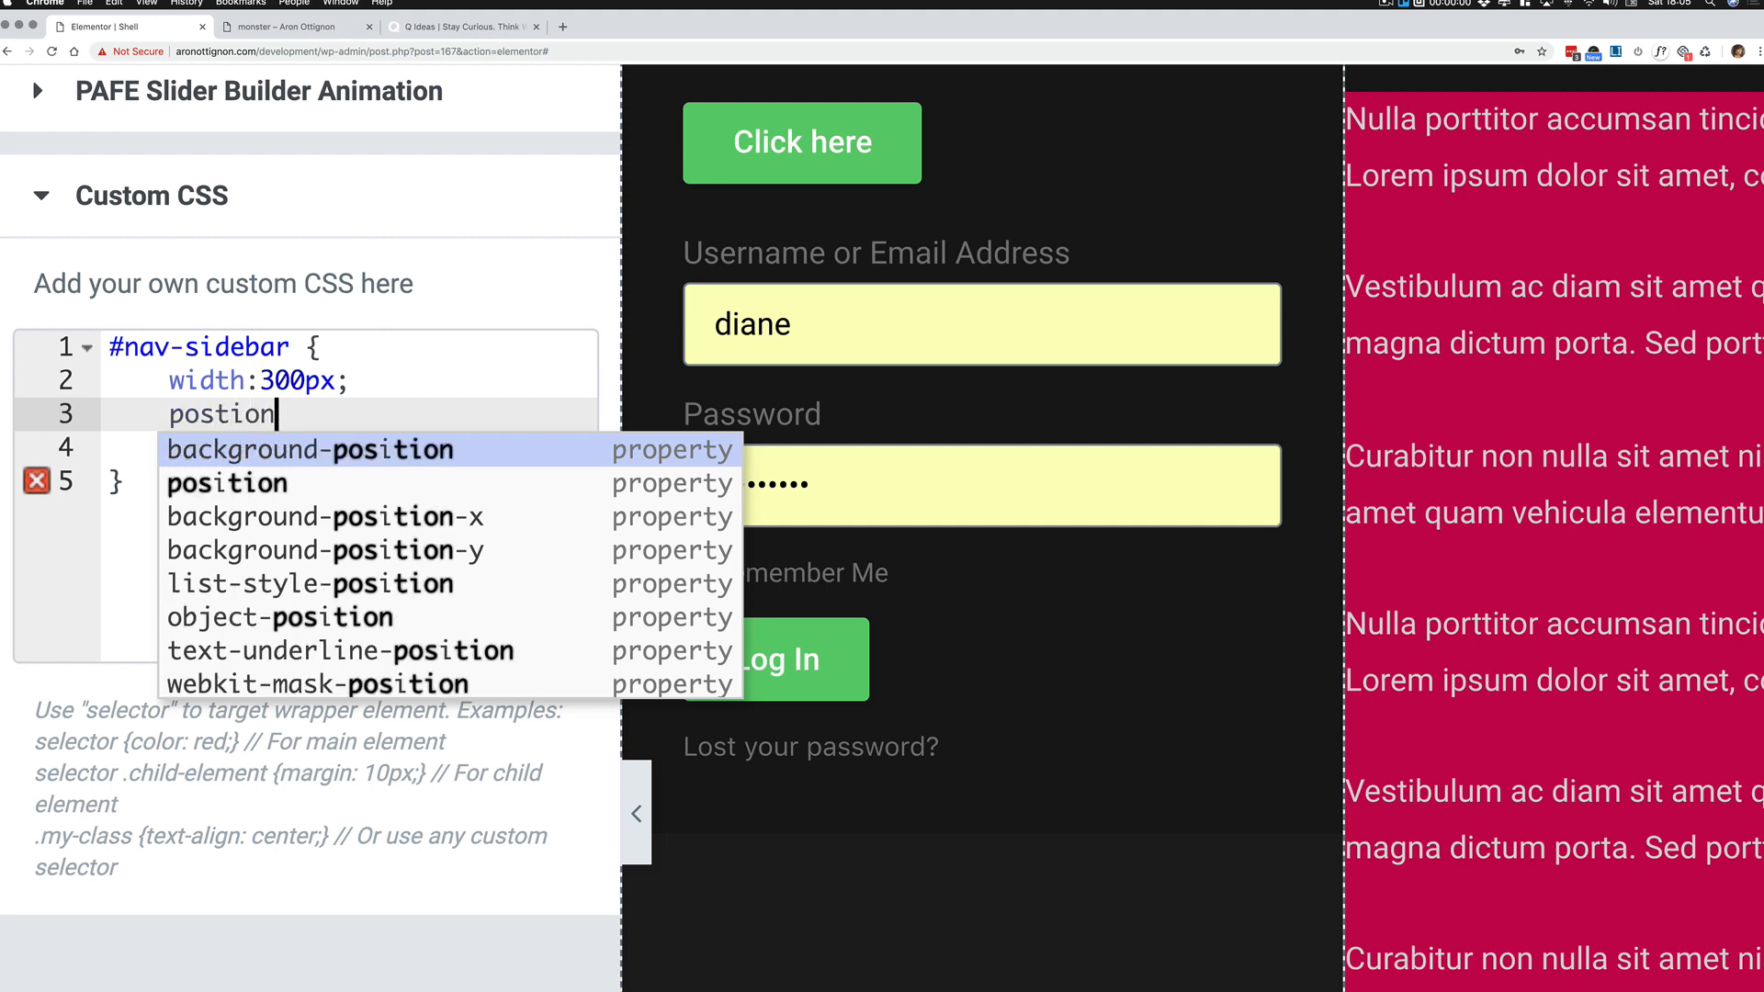
text(:fixed)
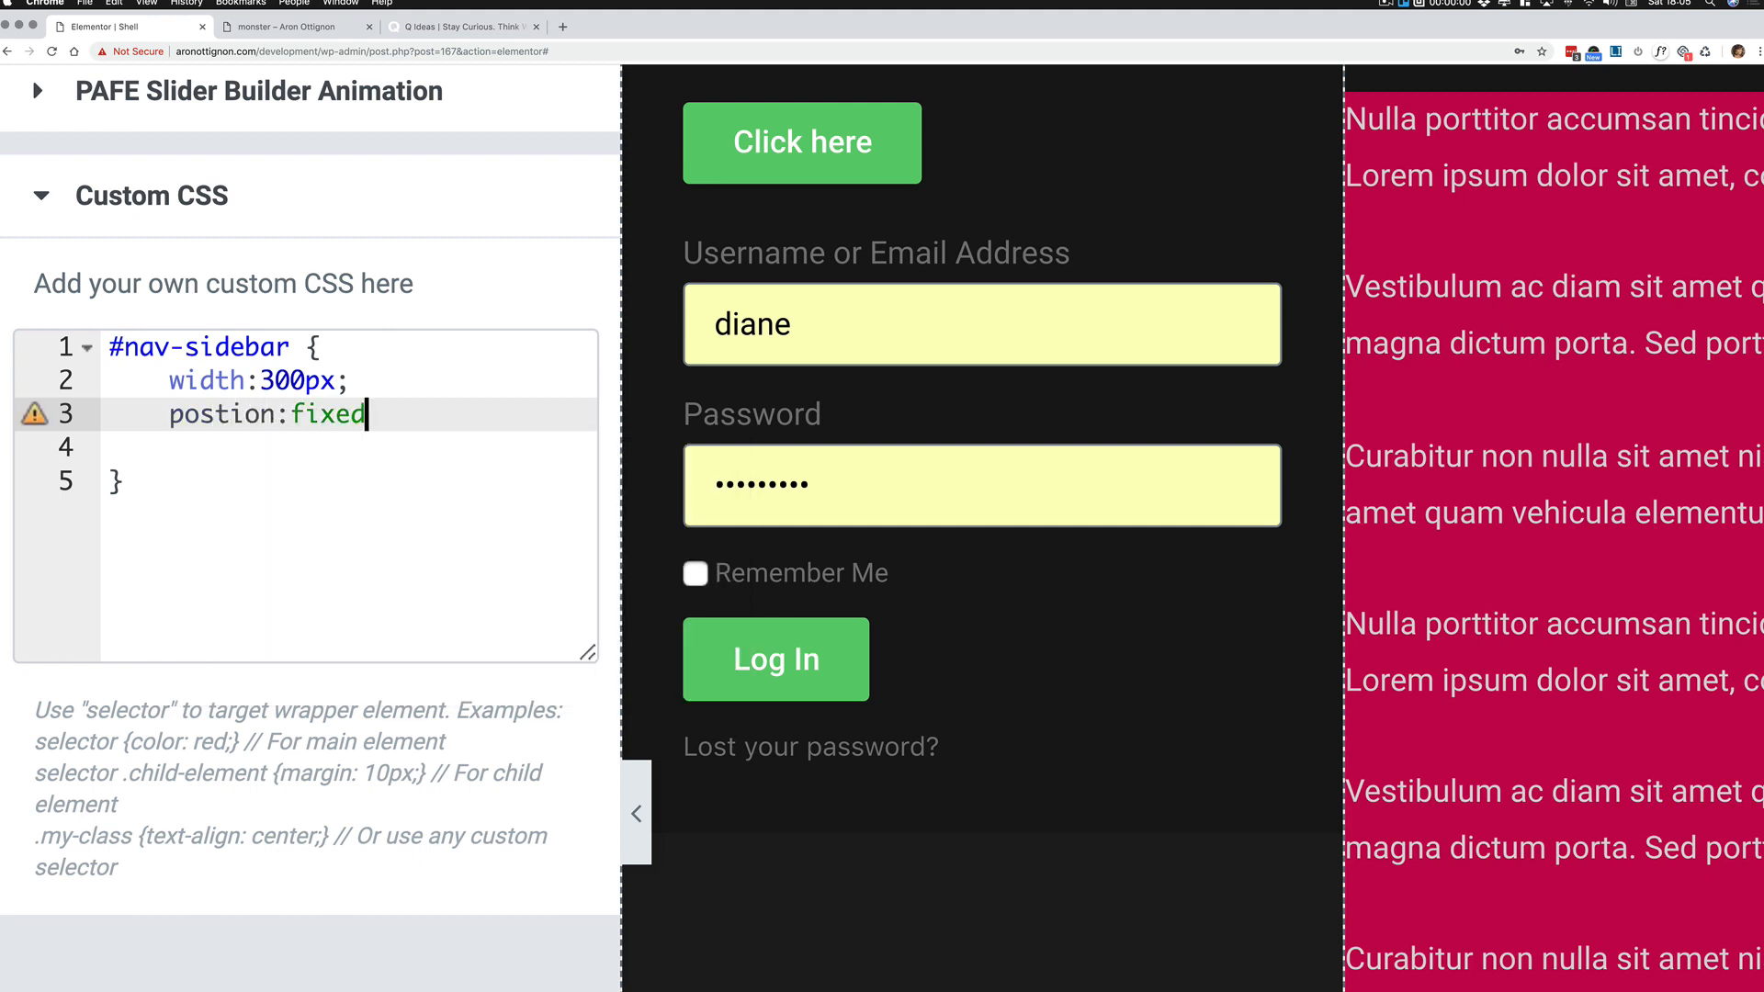
text(;)
key(Return)
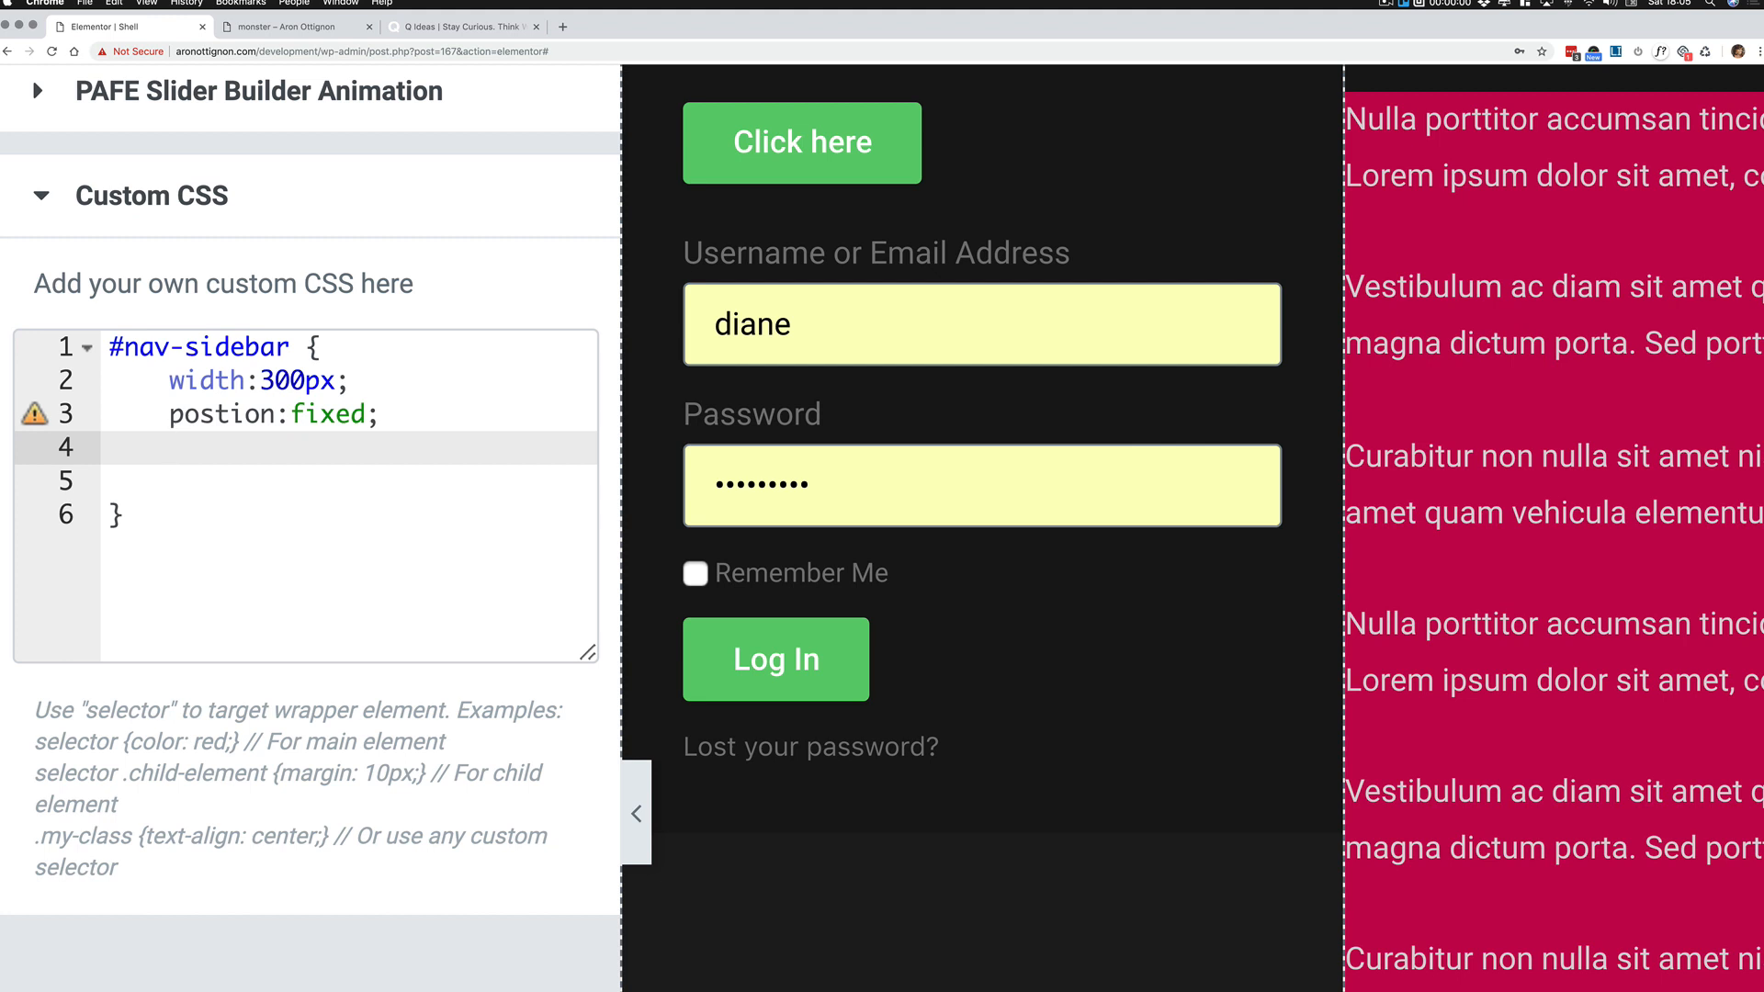
Step: Add height:100vh; and z-index:1; to the side menu column's #nav-sidebar custom CSS rule and save the template
text(height)
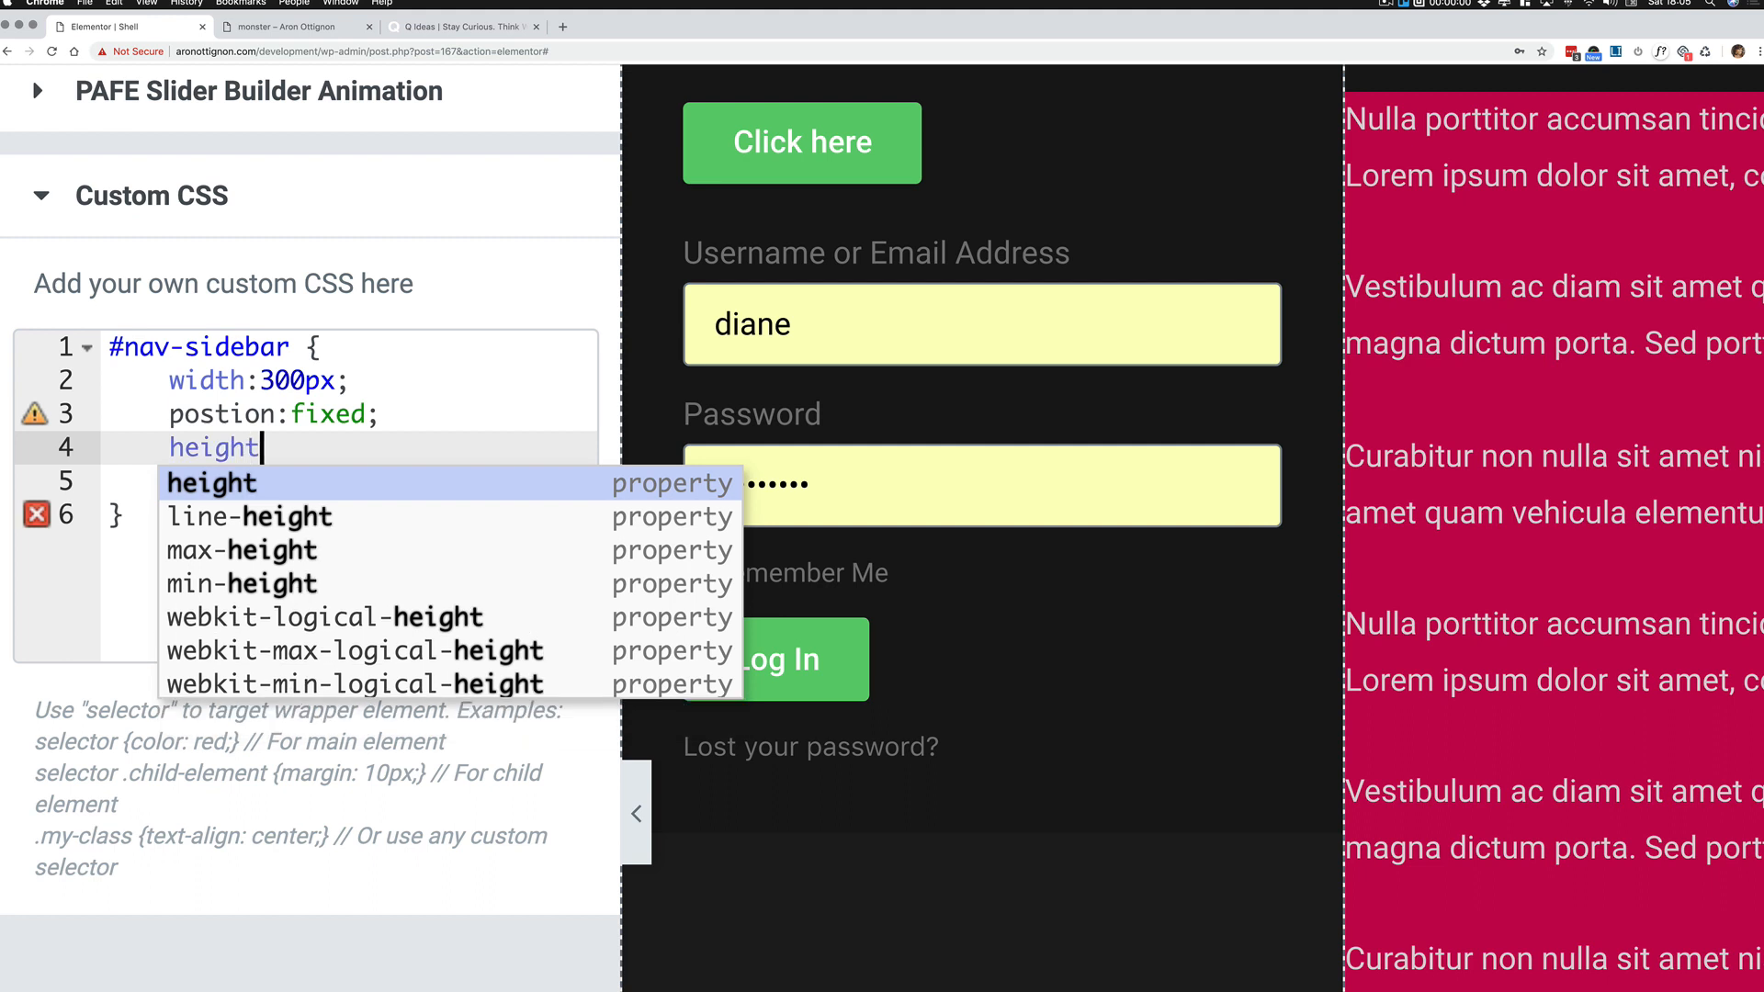
text(:100vh;)
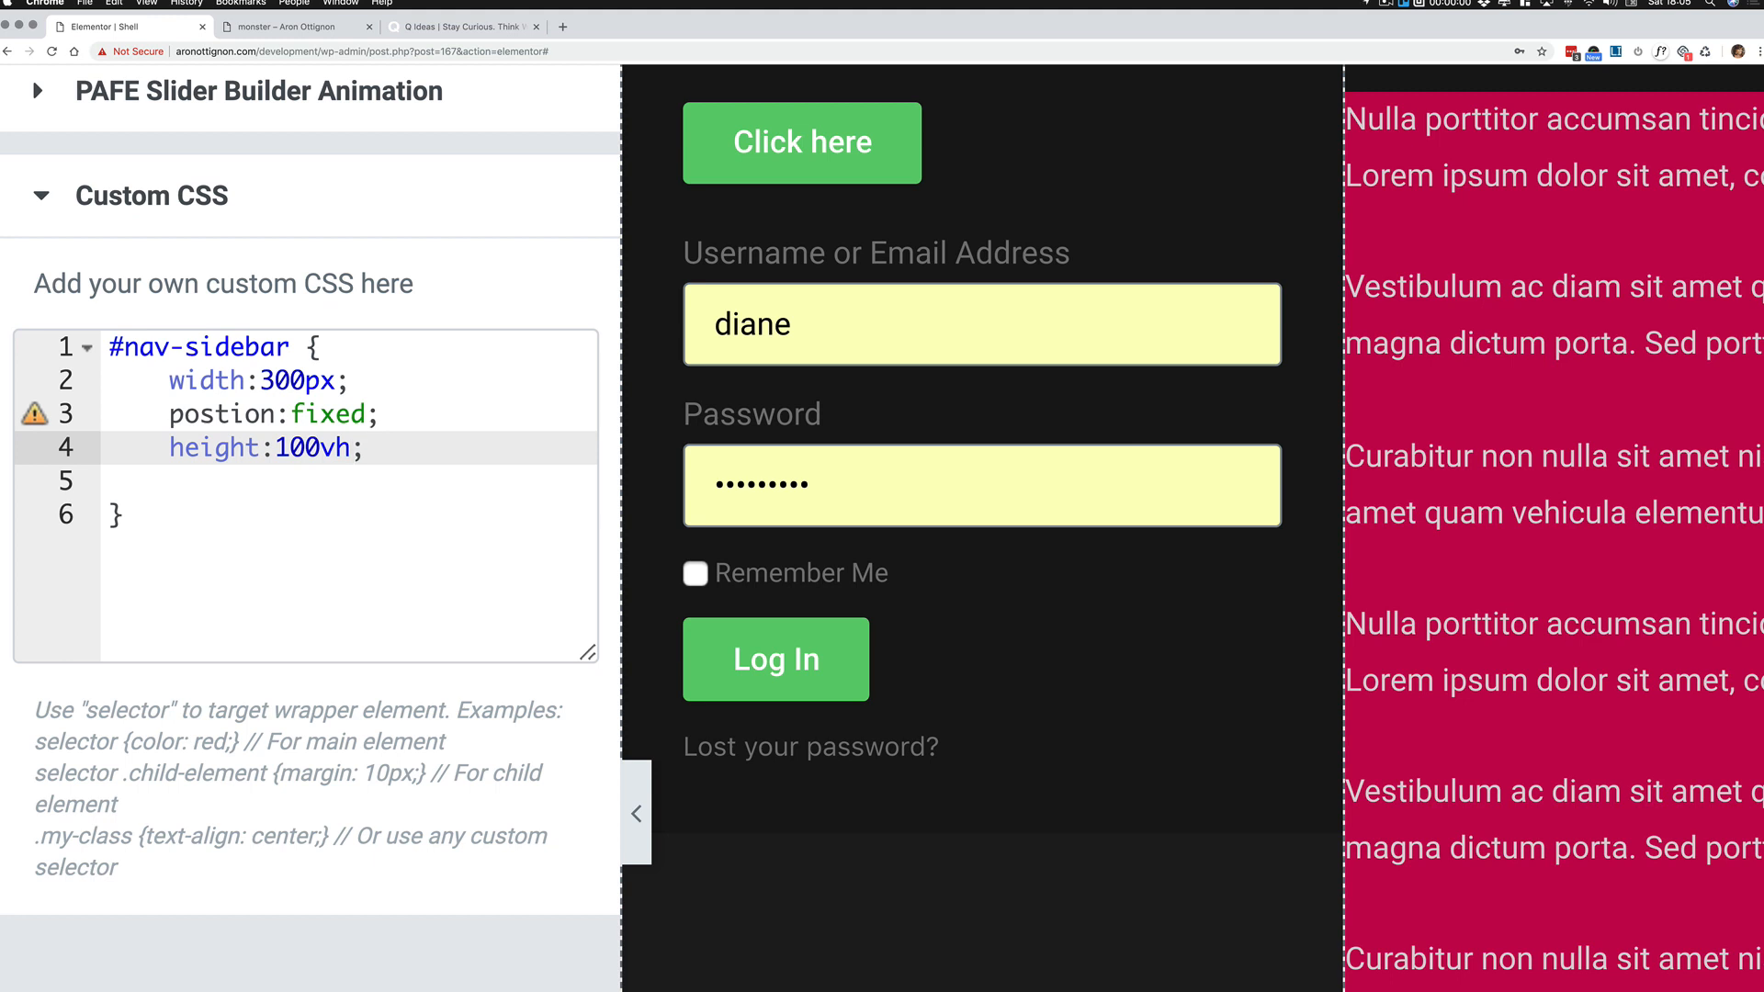
click(384, 442)
key(Return)
text(z)
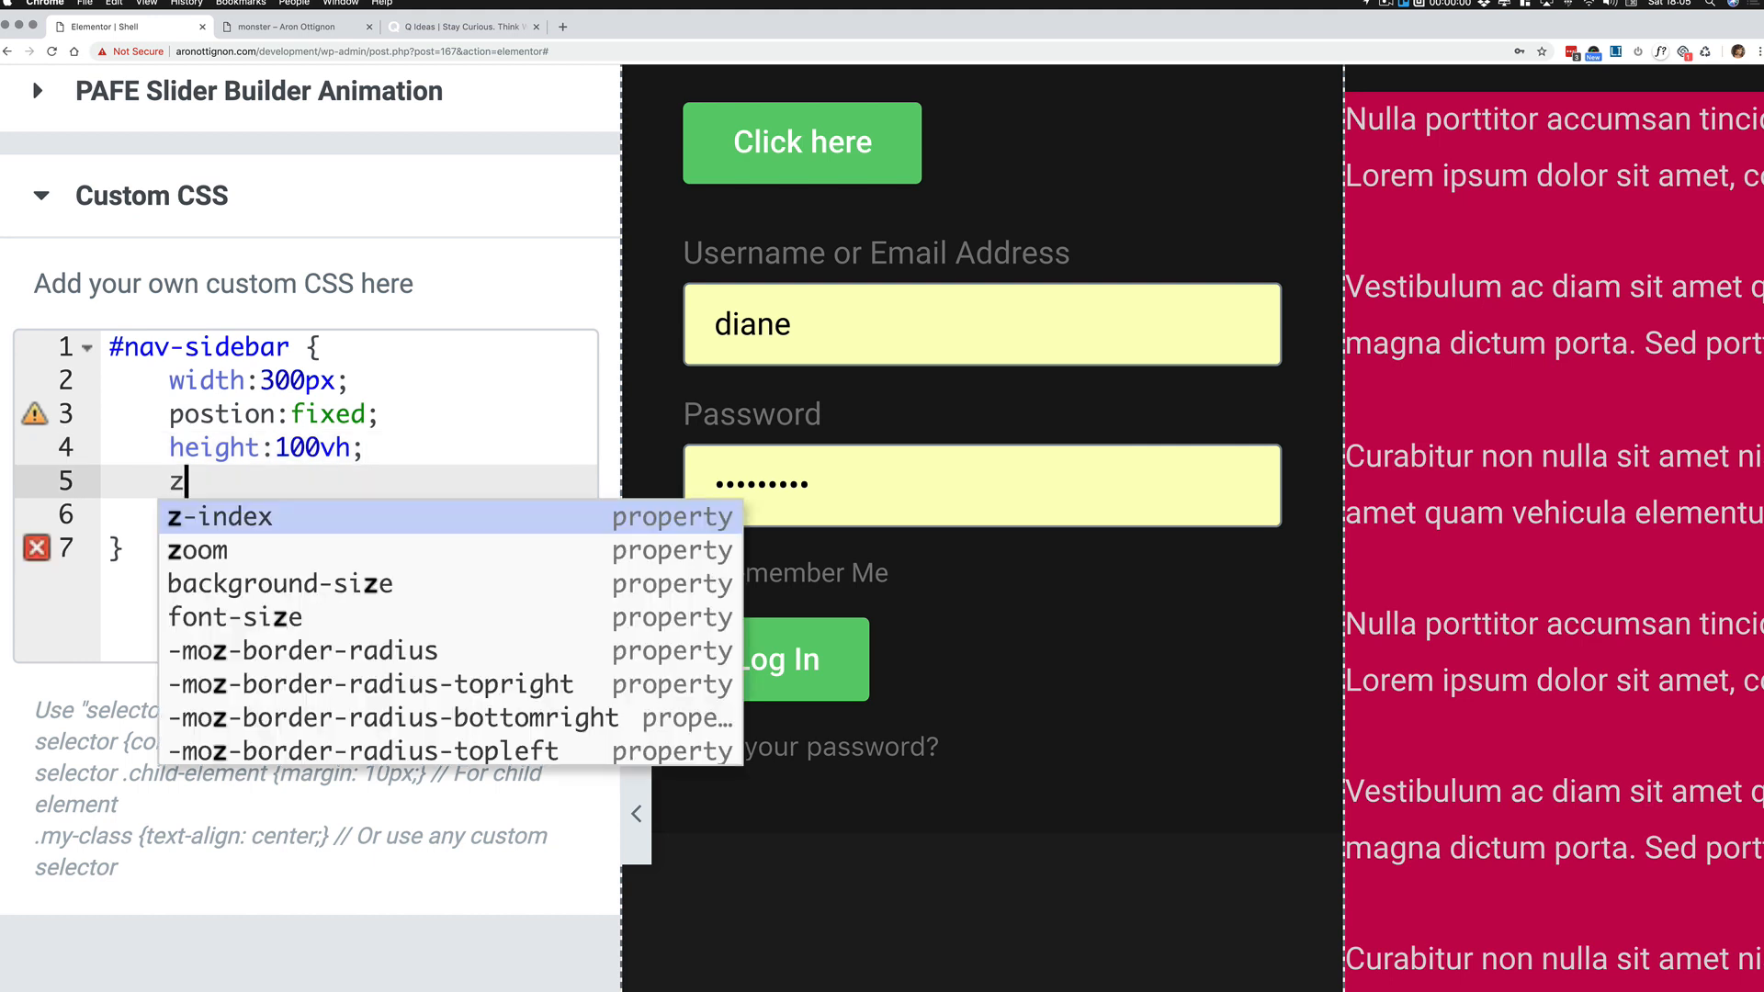
text(-index:1;)
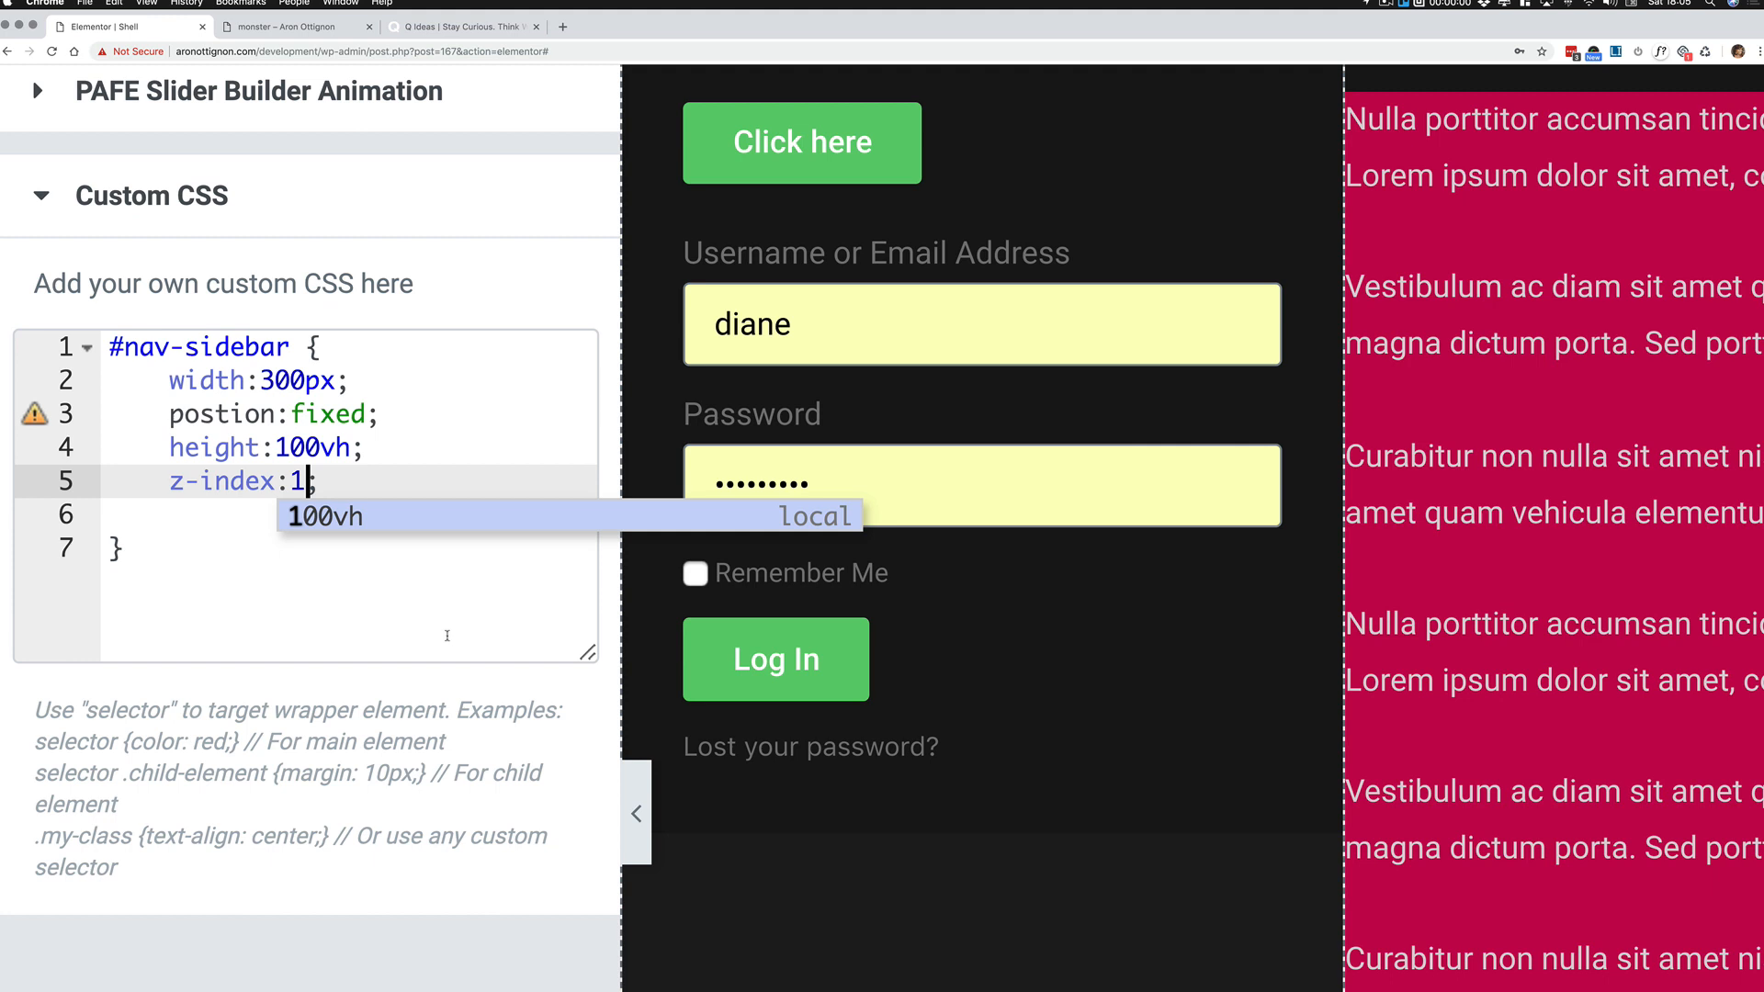
click(339, 599)
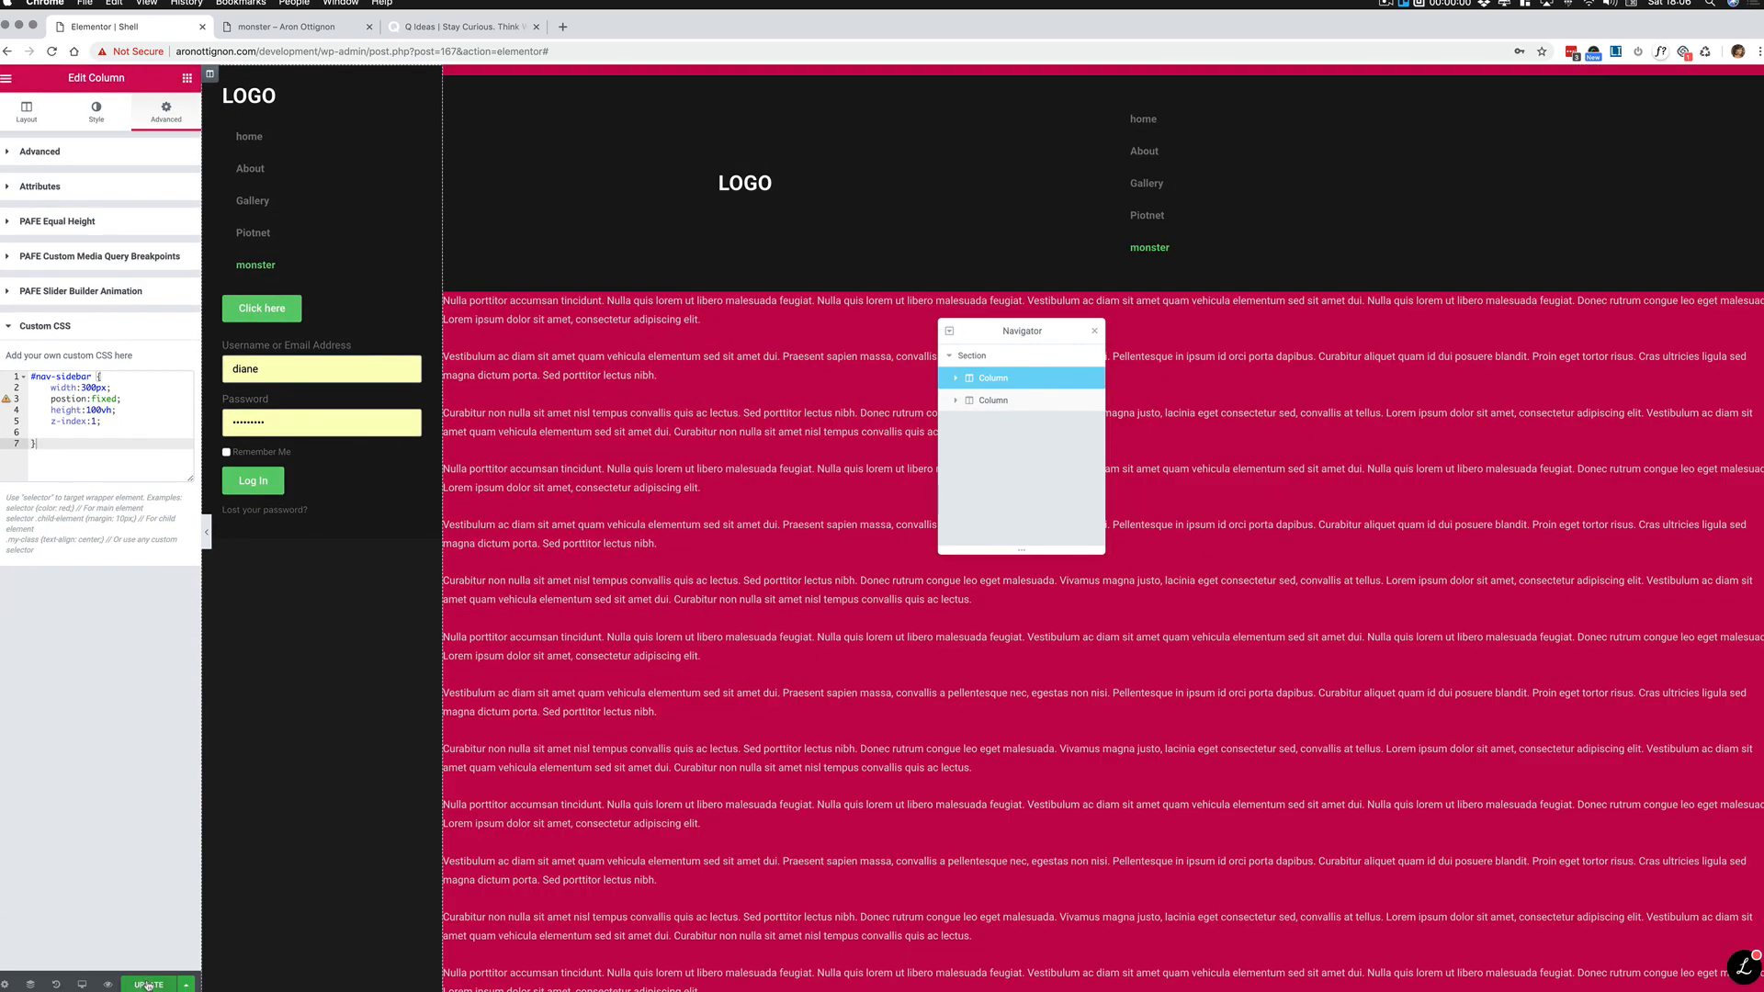
click(148, 985)
Step: Reload the monster preview page and scroll it to check whether the side menu stays in place
click(301, 33)
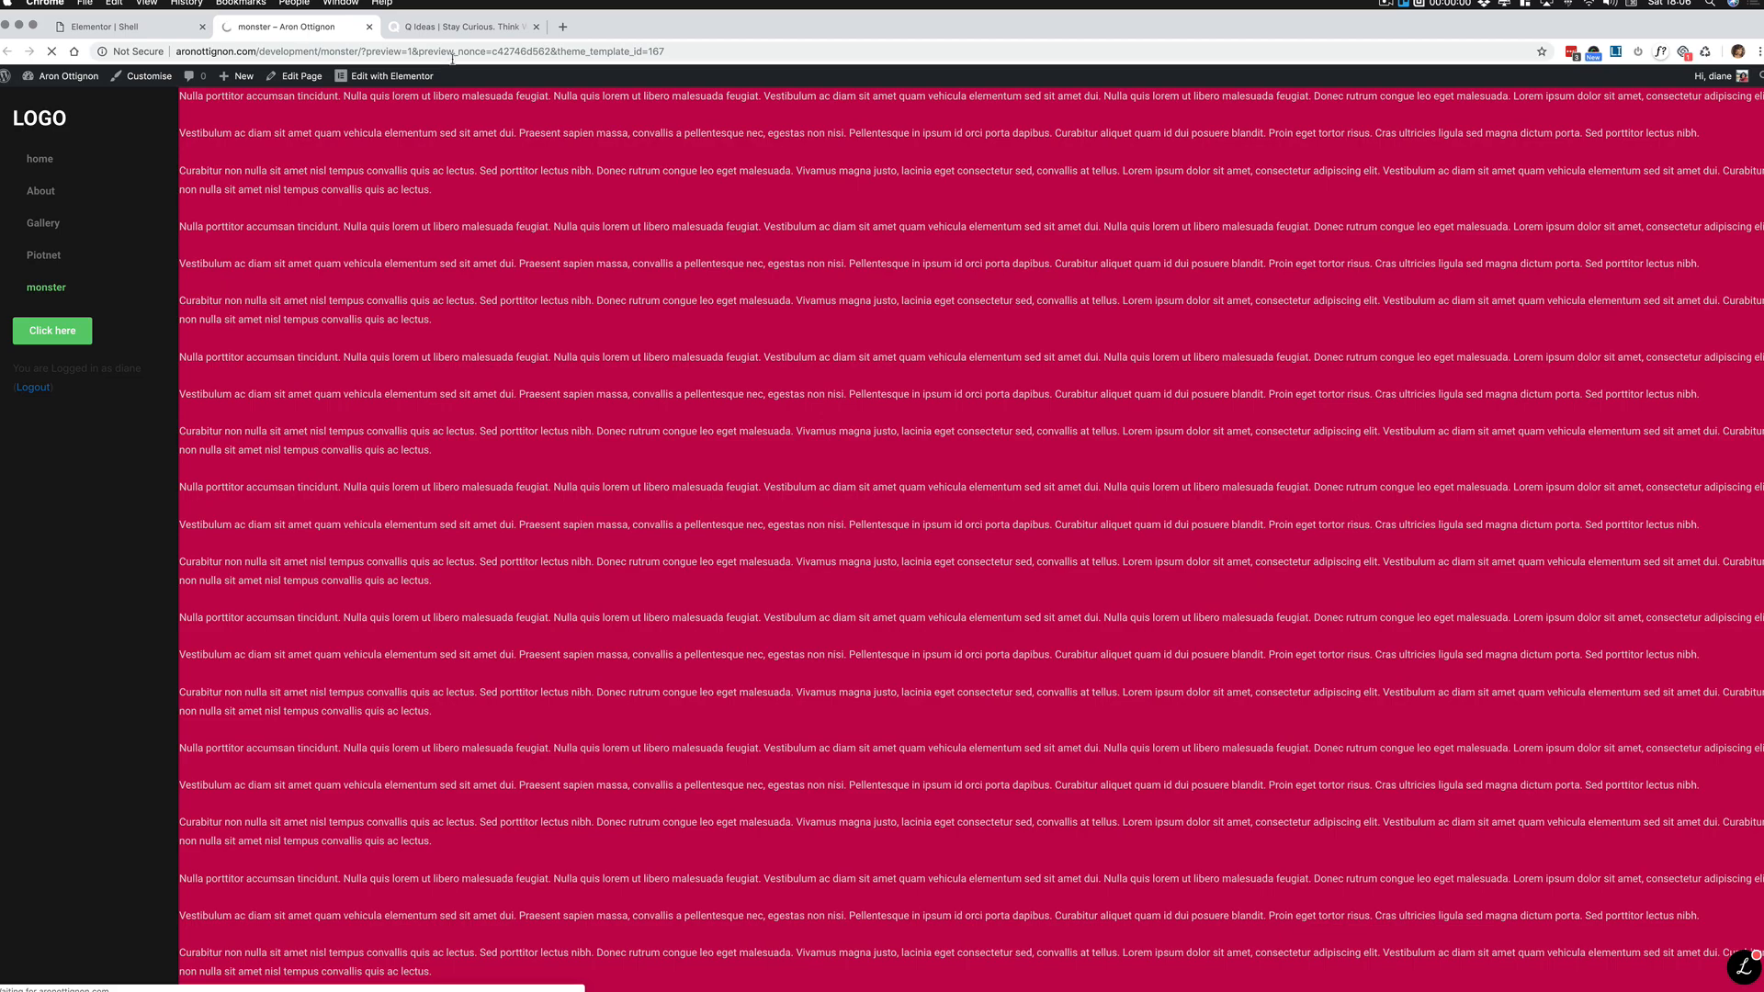
scroll(120, 358, down, 3)
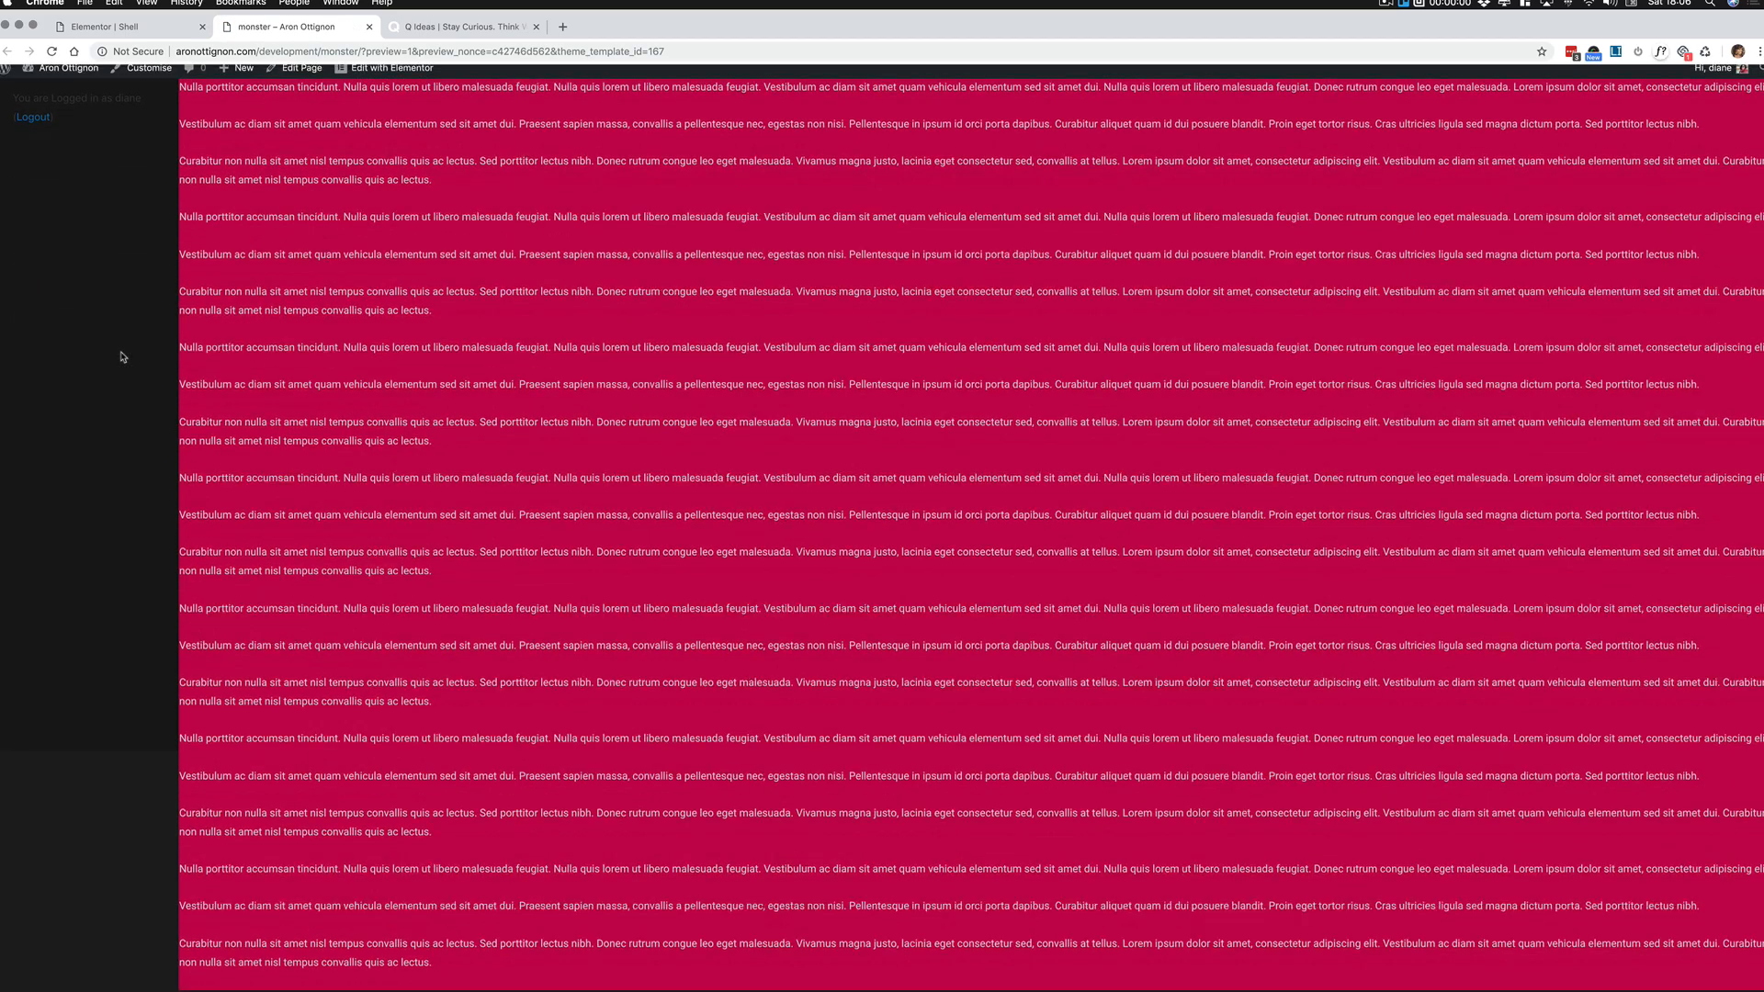
scroll(121, 358, up, 3)
Step: Correct the misspelled property in the Shell template's #nav-sidebar rule so the declaration reads position:fixed; and save the template
click(128, 27)
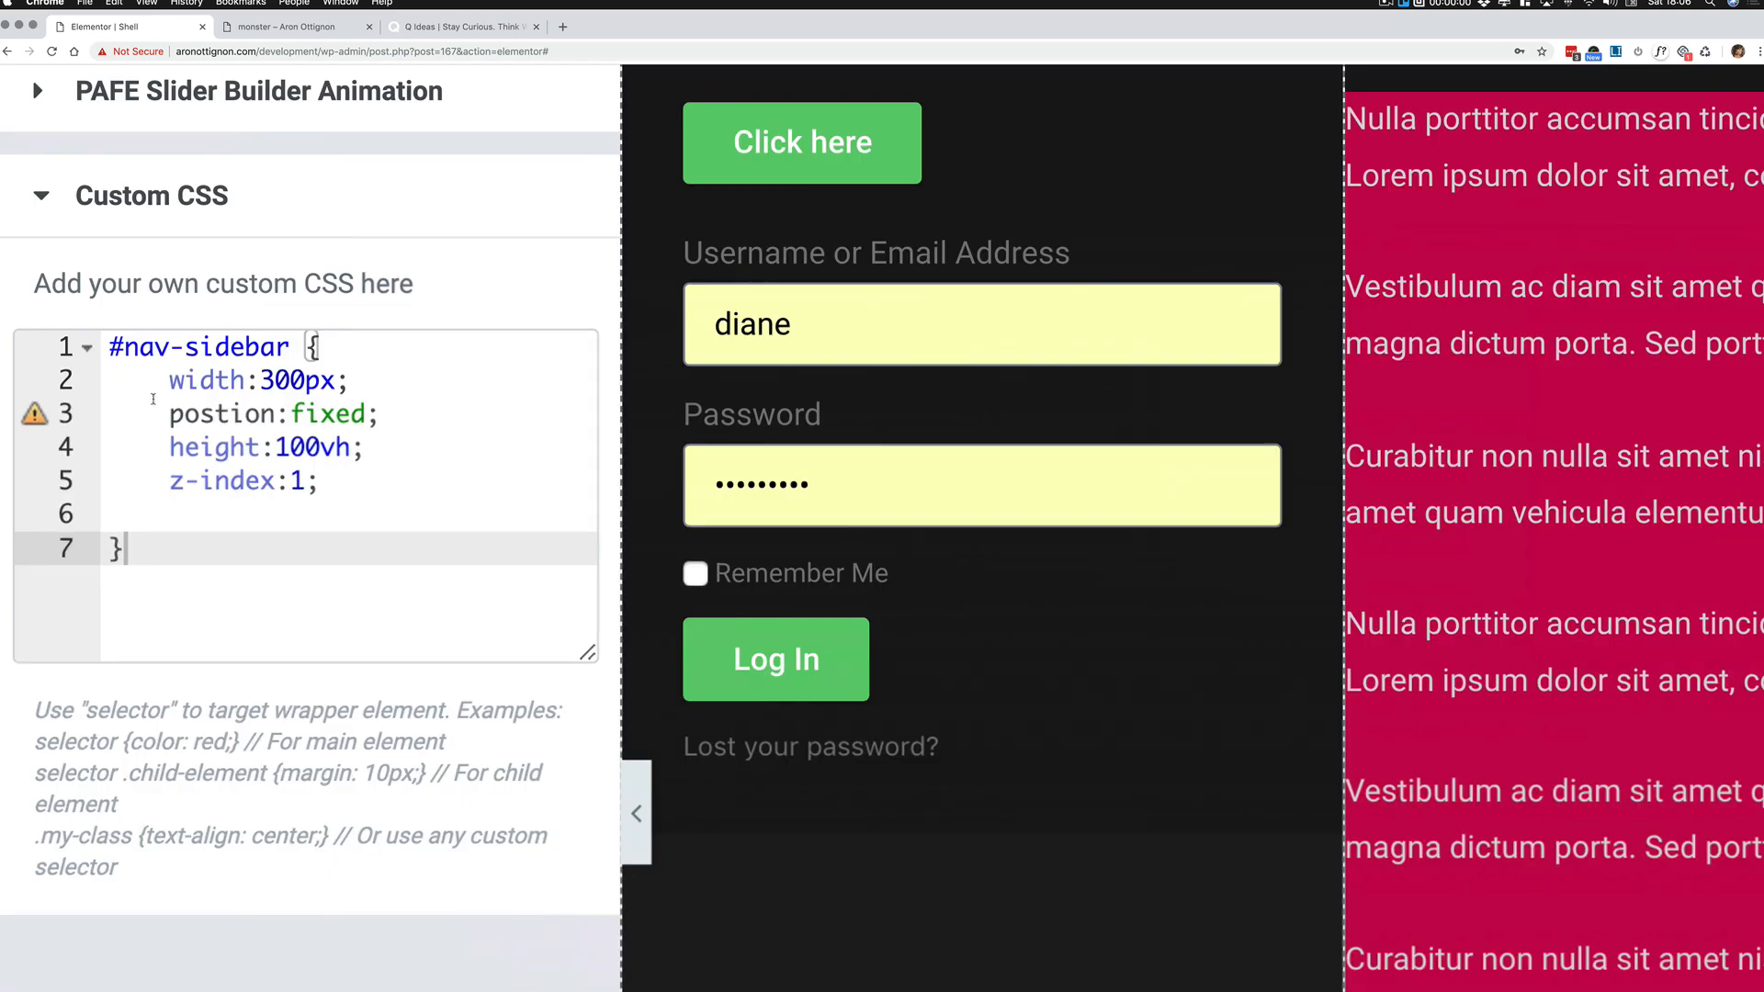
click(67, 399)
double_click(218, 415)
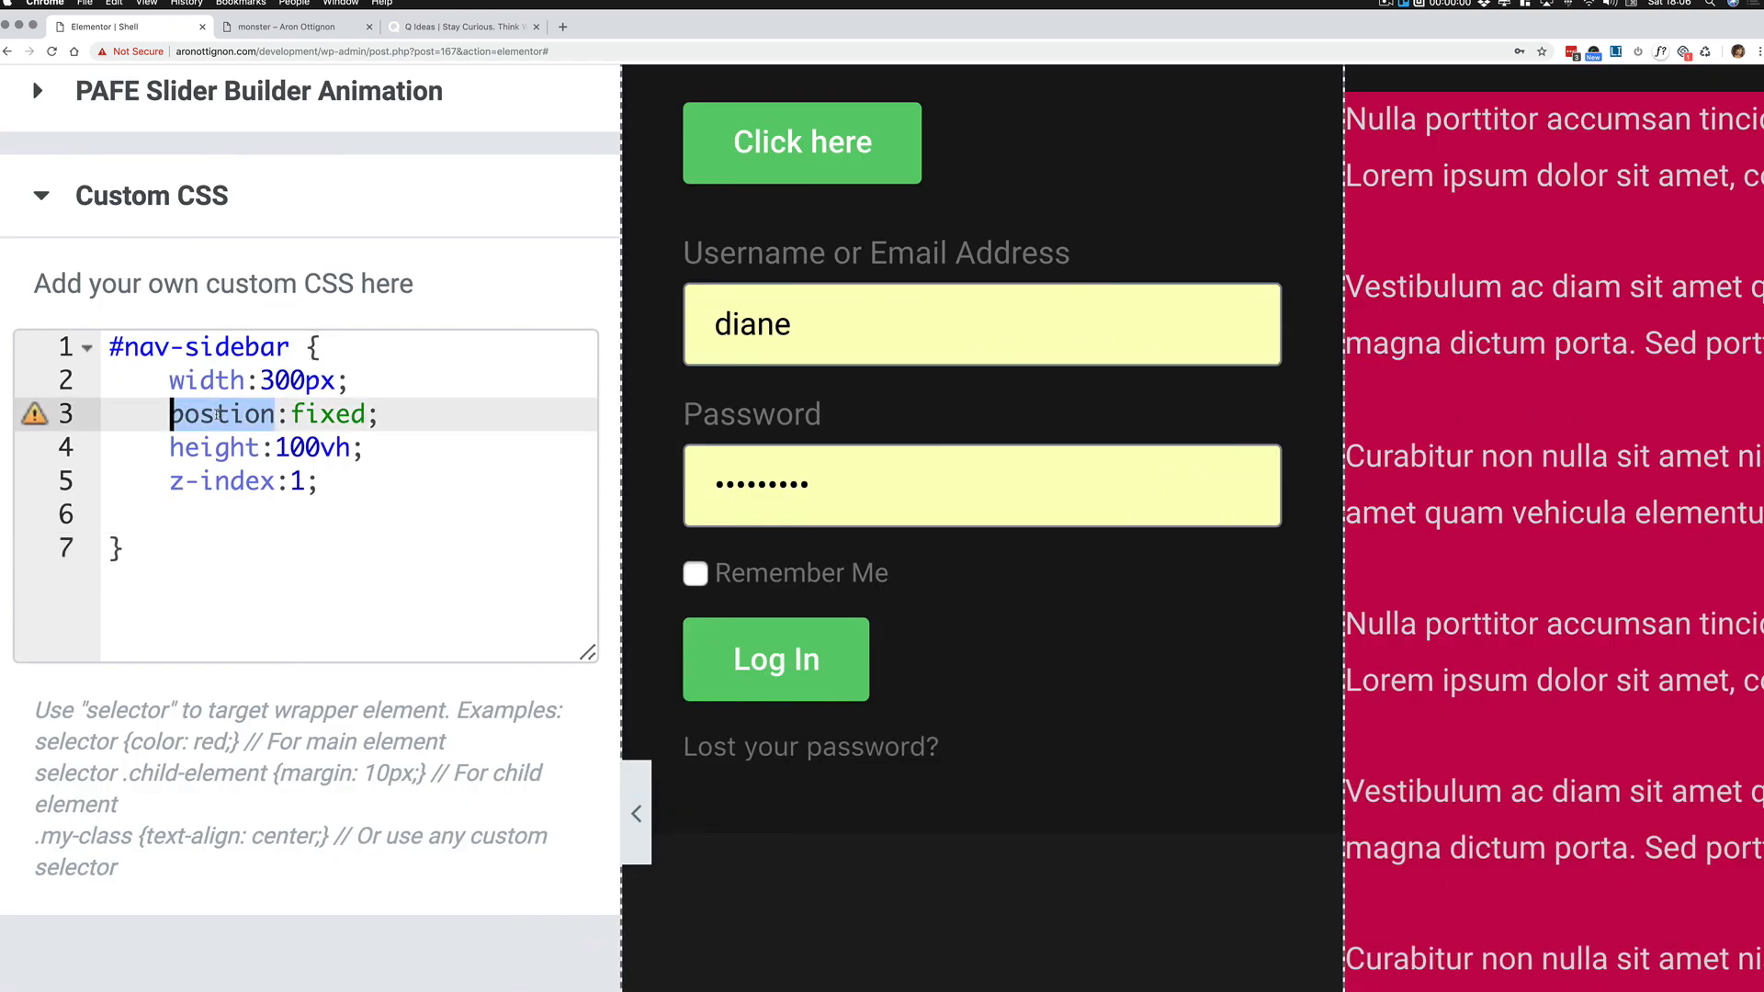
text(position)
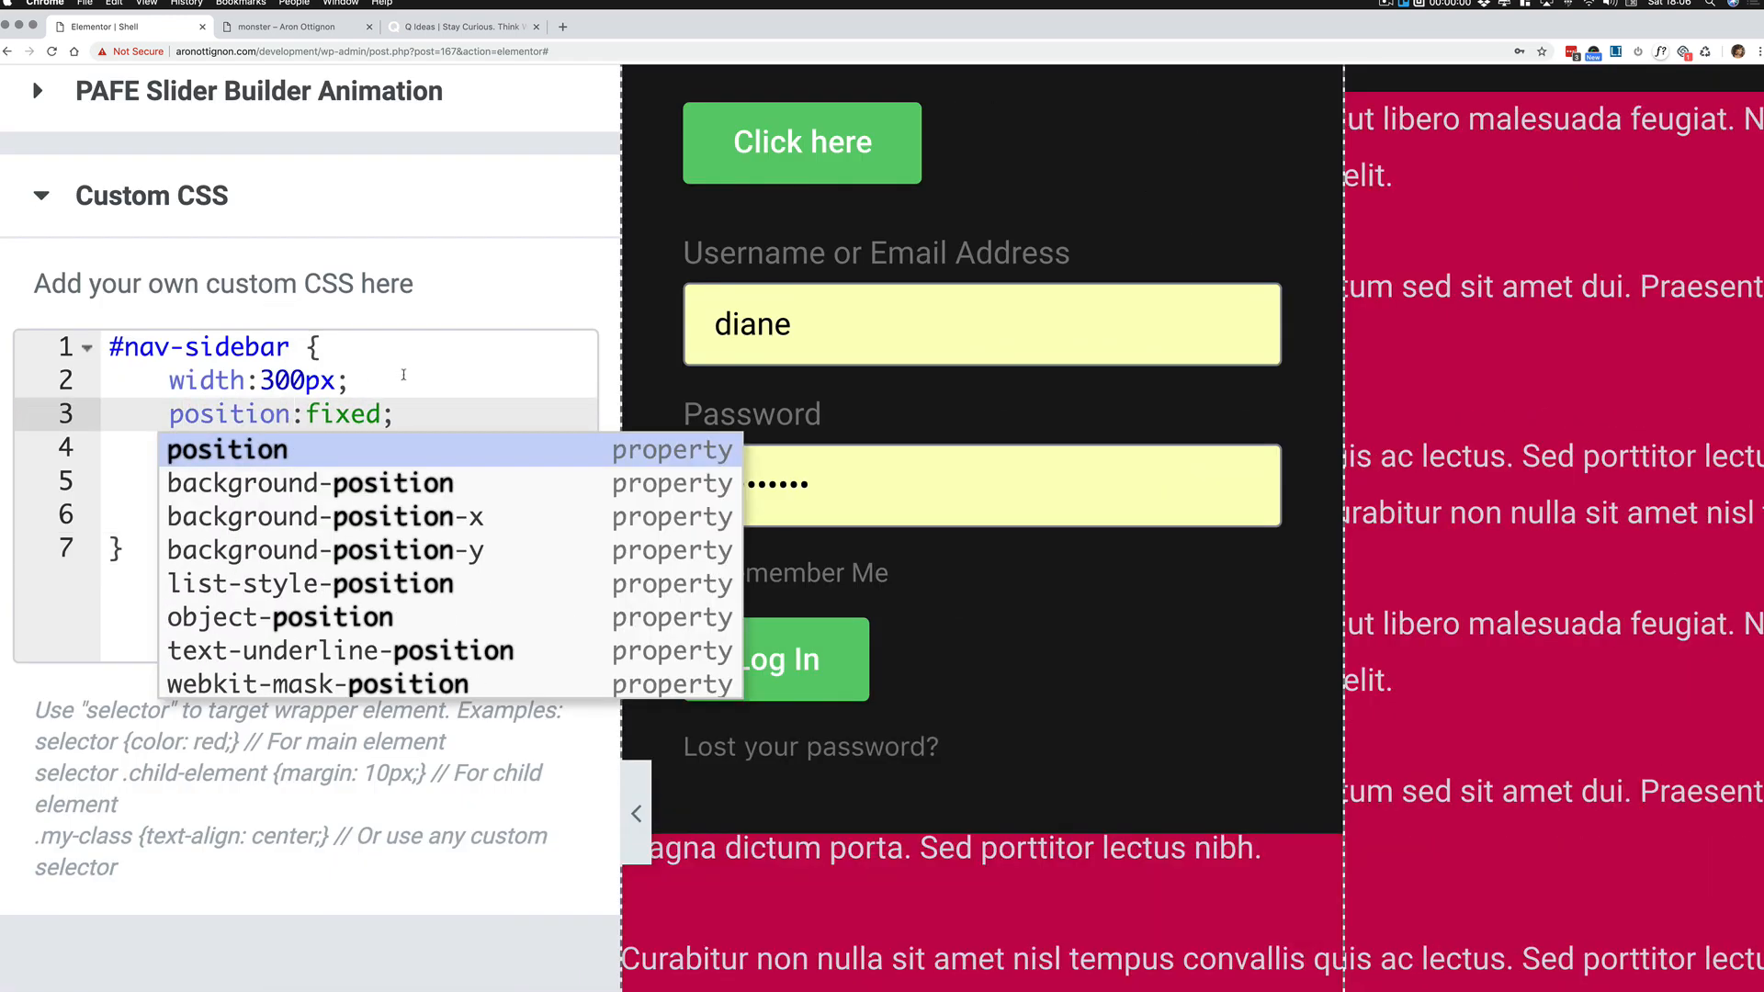
click(444, 379)
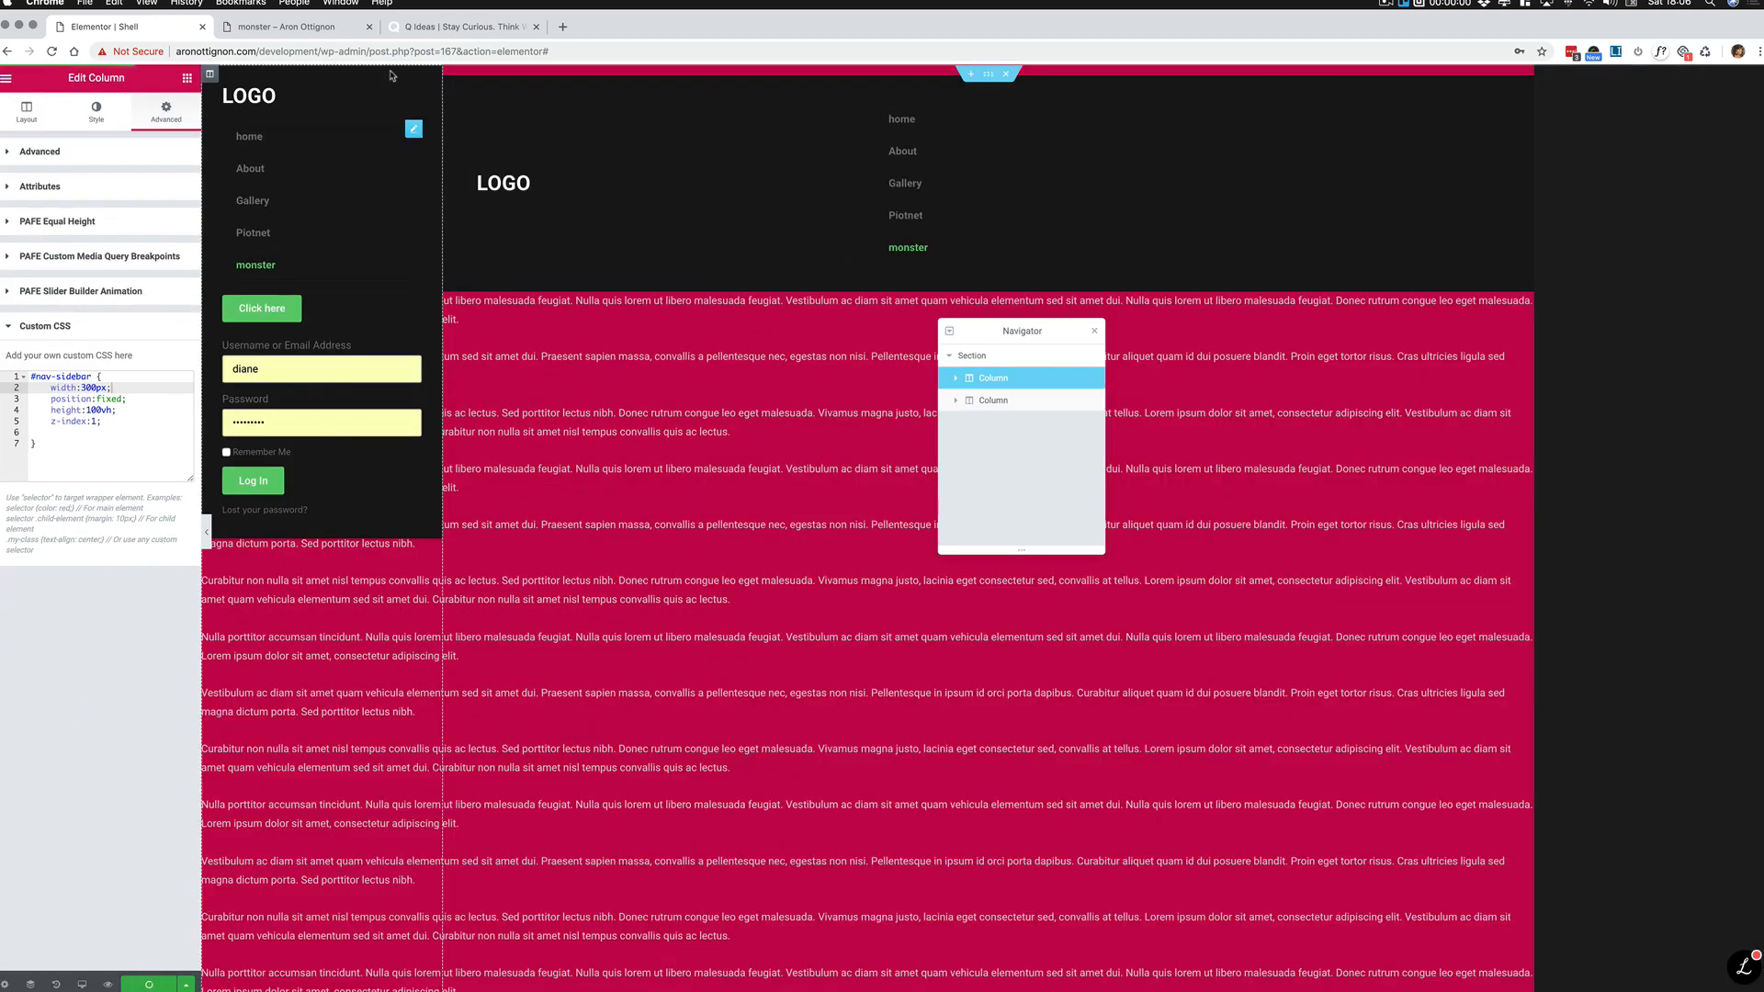
Step: Refresh the monster preview and scroll repeatedly through it to check the fixed side menu and its overlap with the content
click(311, 27)
key(super+r)
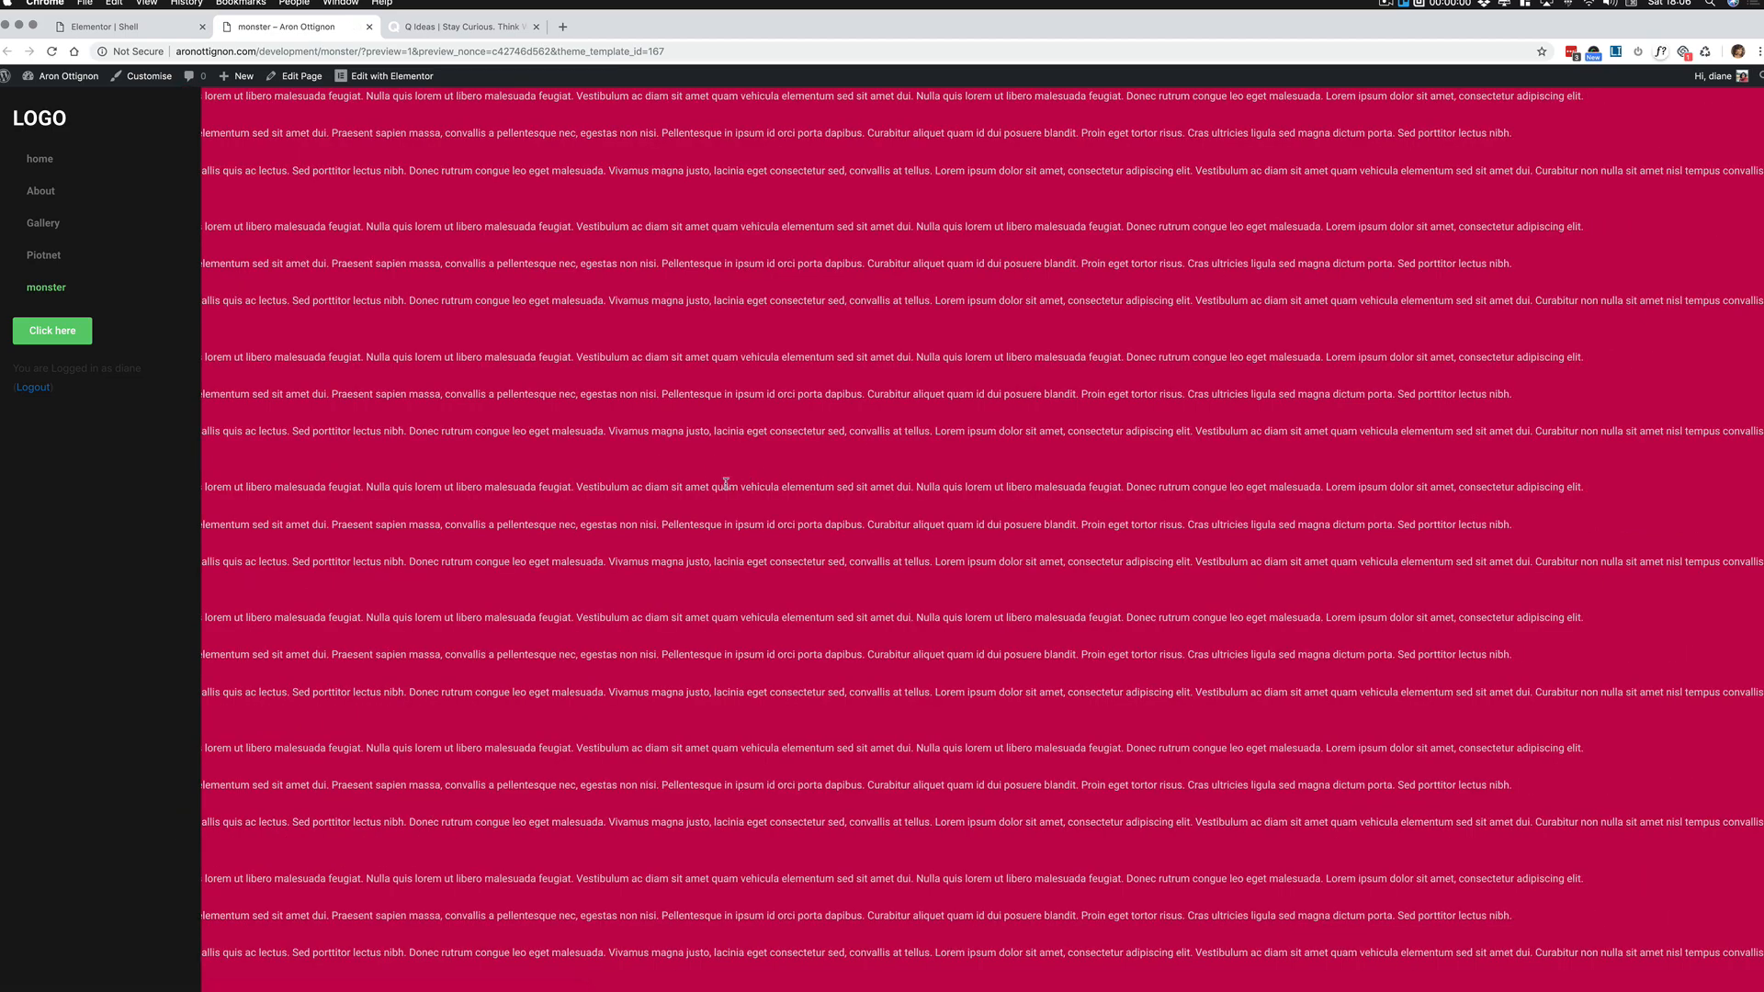
scroll(716, 484, down, 10)
scroll(714, 482, up, 8)
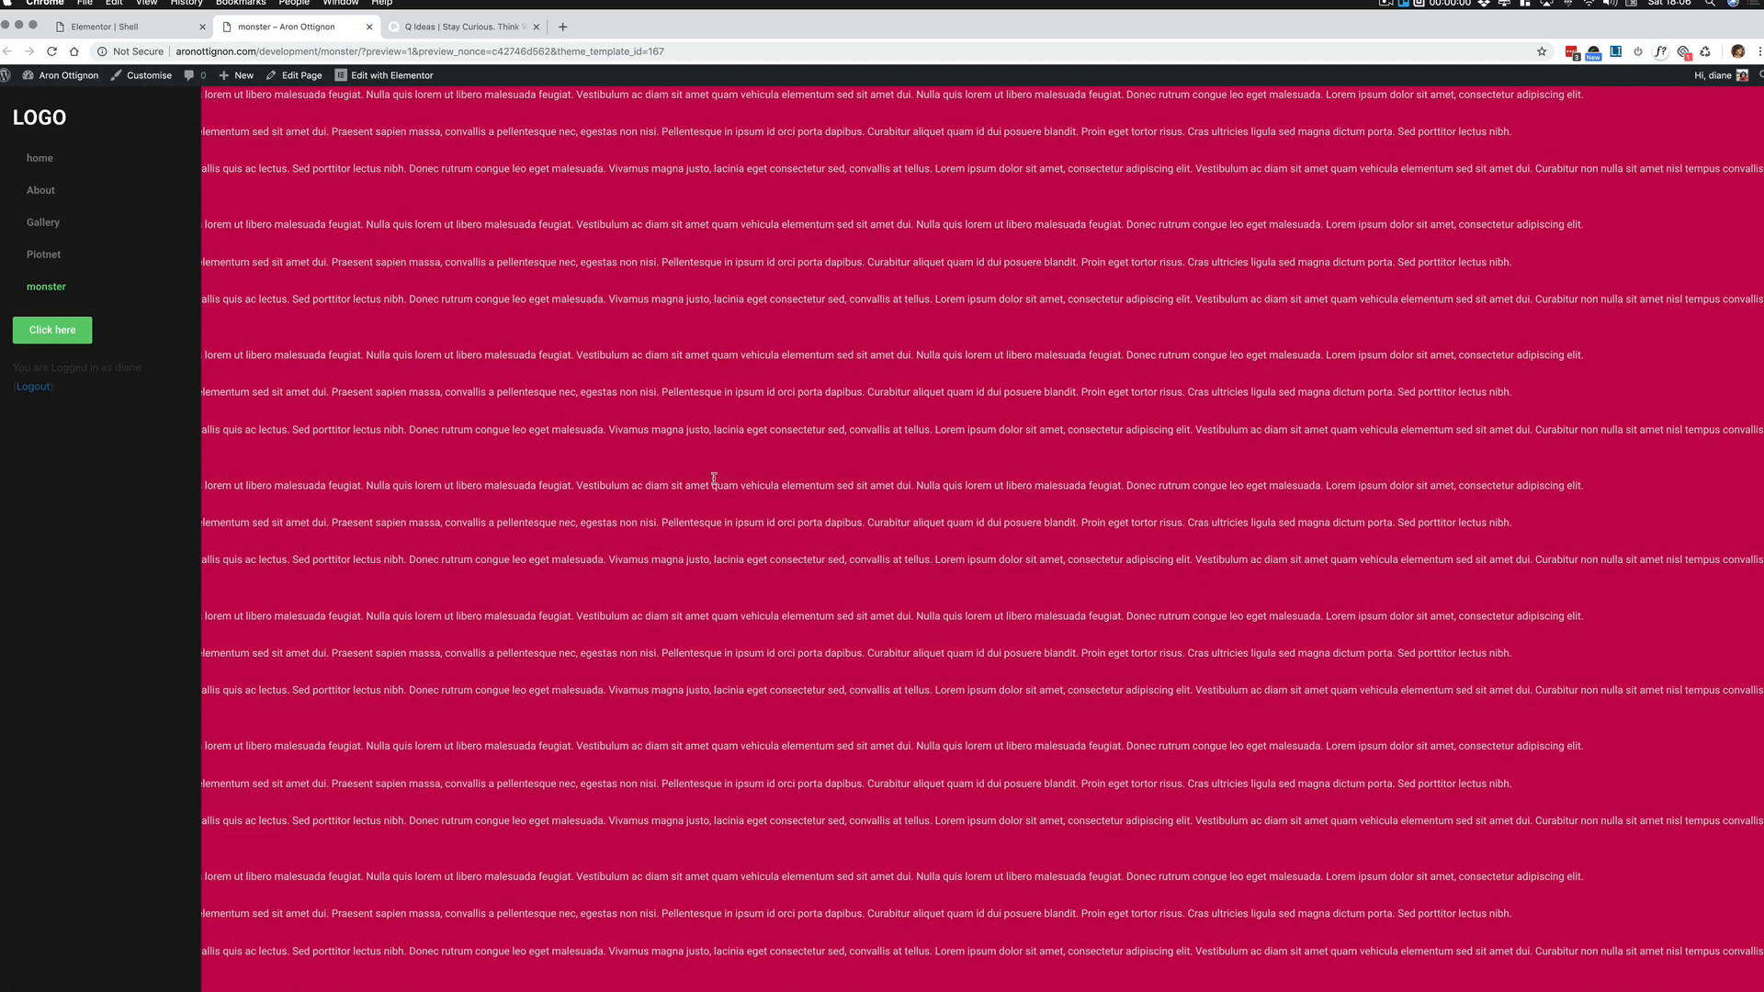
scroll(714, 478, down, 5)
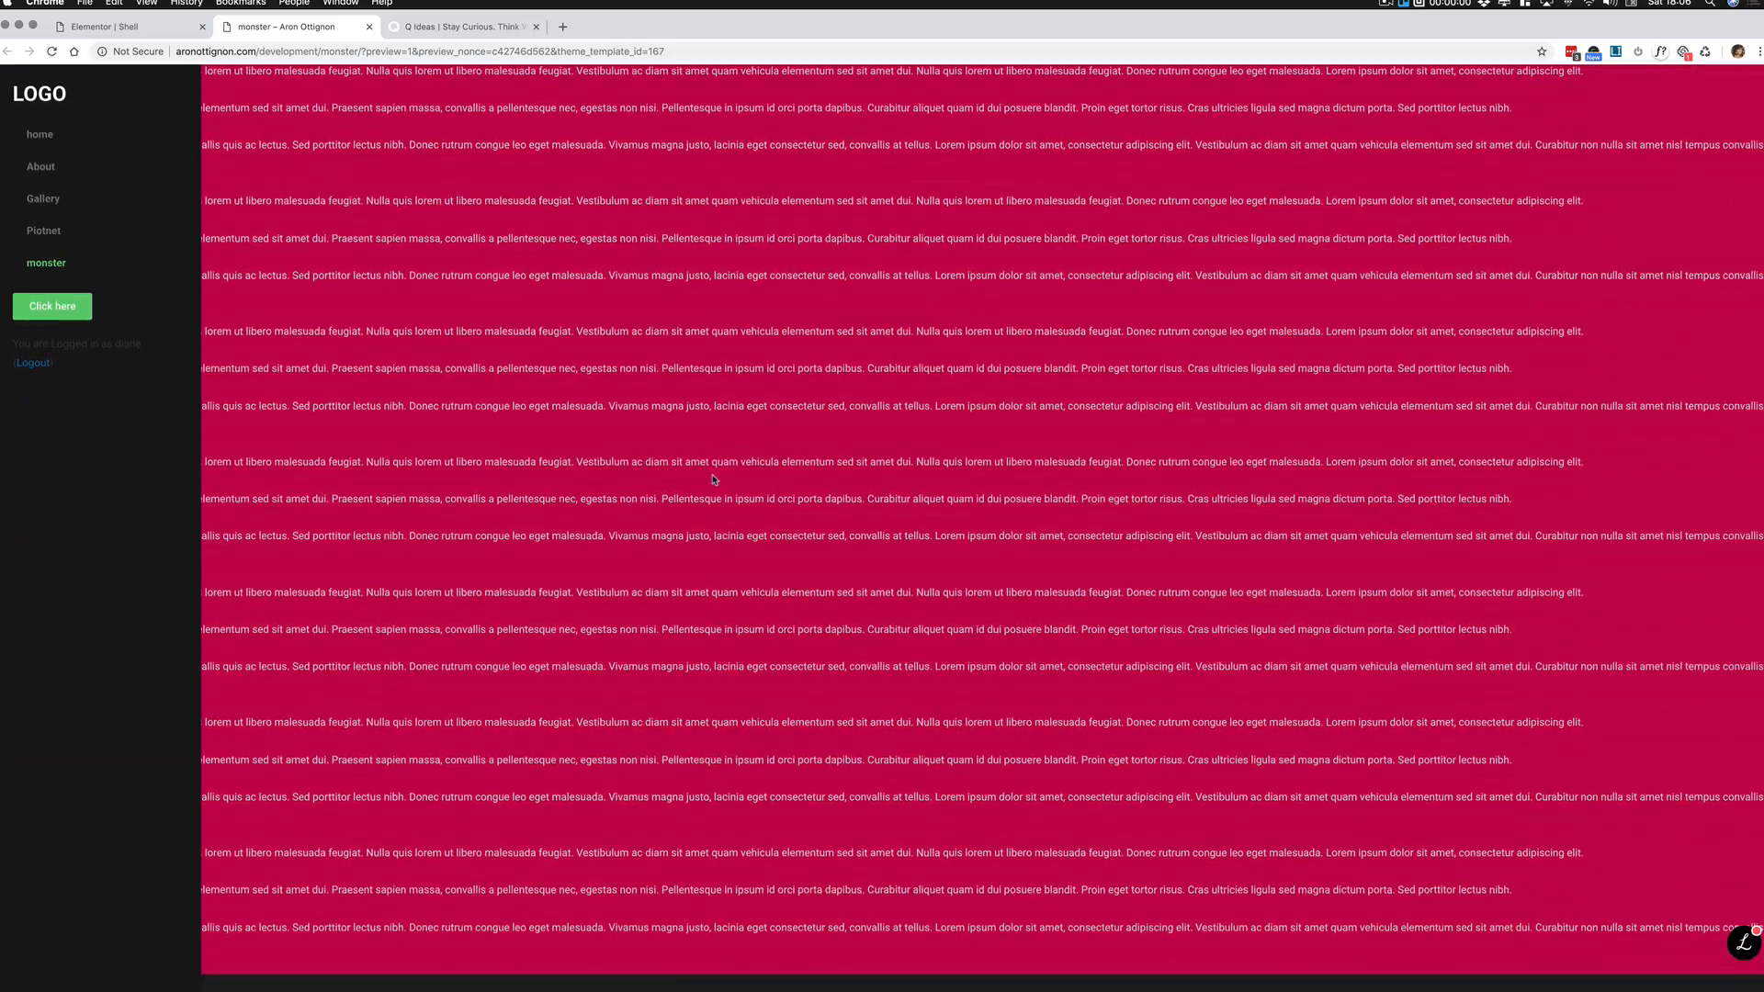
scroll(714, 480, up, 10)
scroll(714, 478, down, 10)
scroll(714, 478, up, 10)
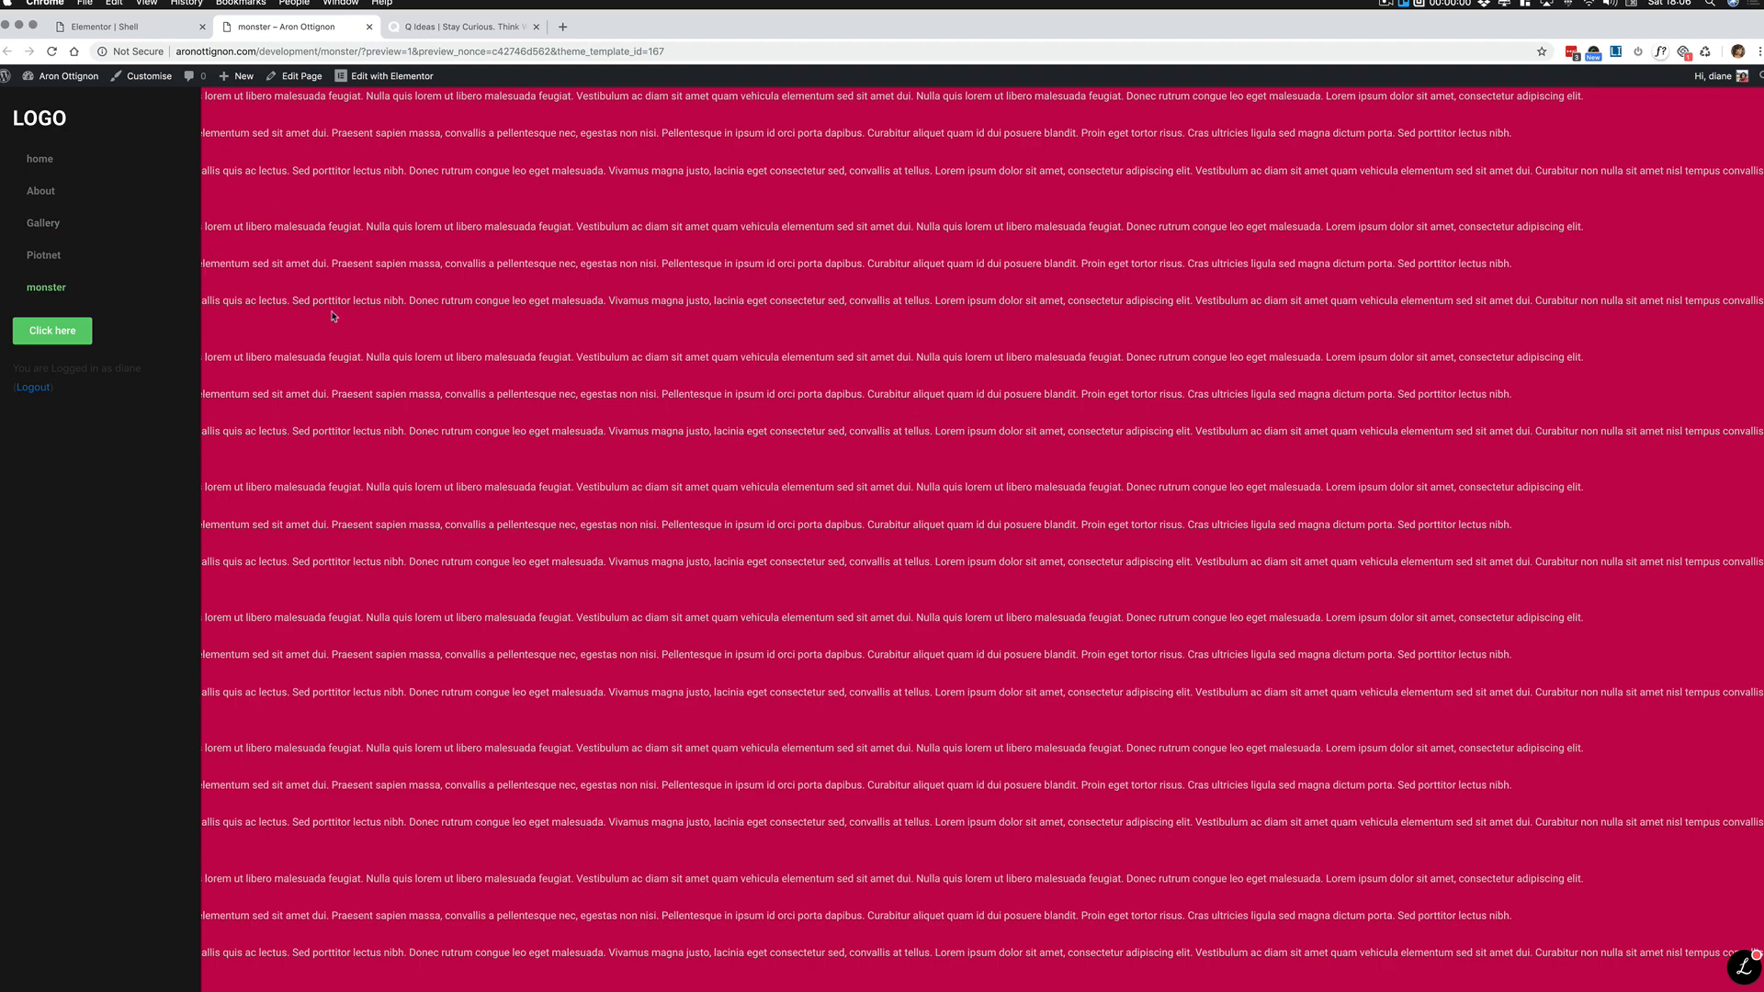
scroll(354, 335, up, 3)
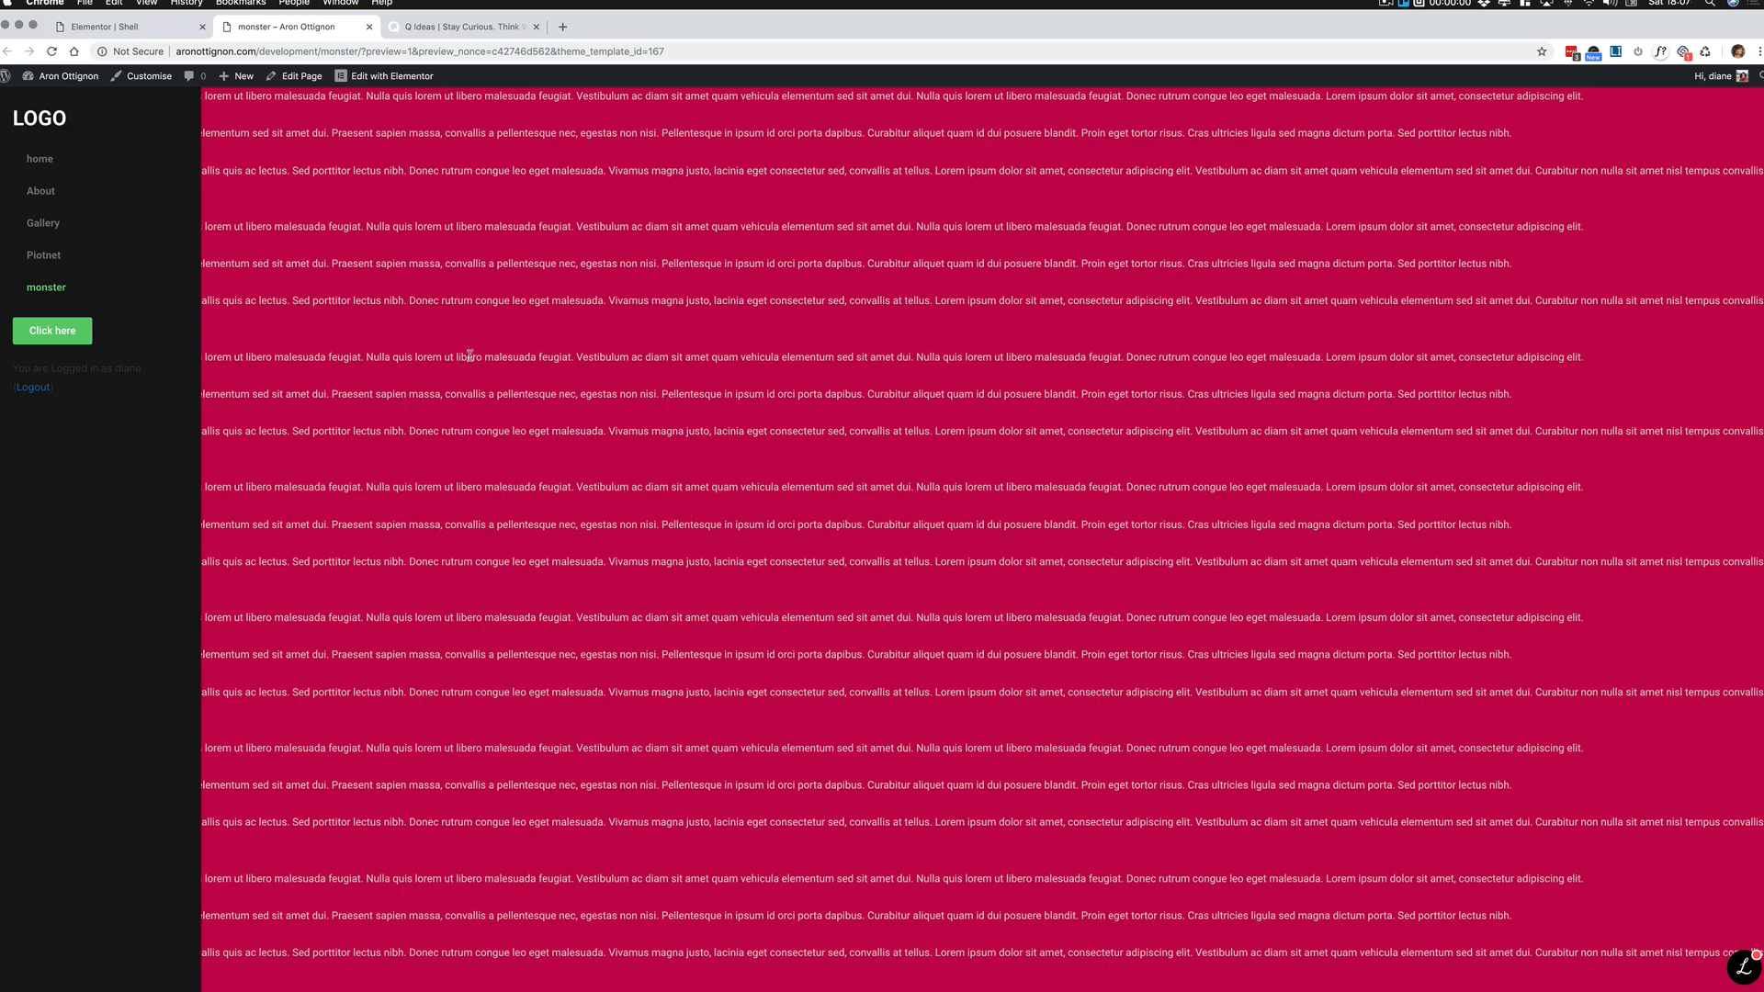
Step: In the Shell template, unlink the post content column's margin values, set its left margin to 300 px and save the template
click(160, 22)
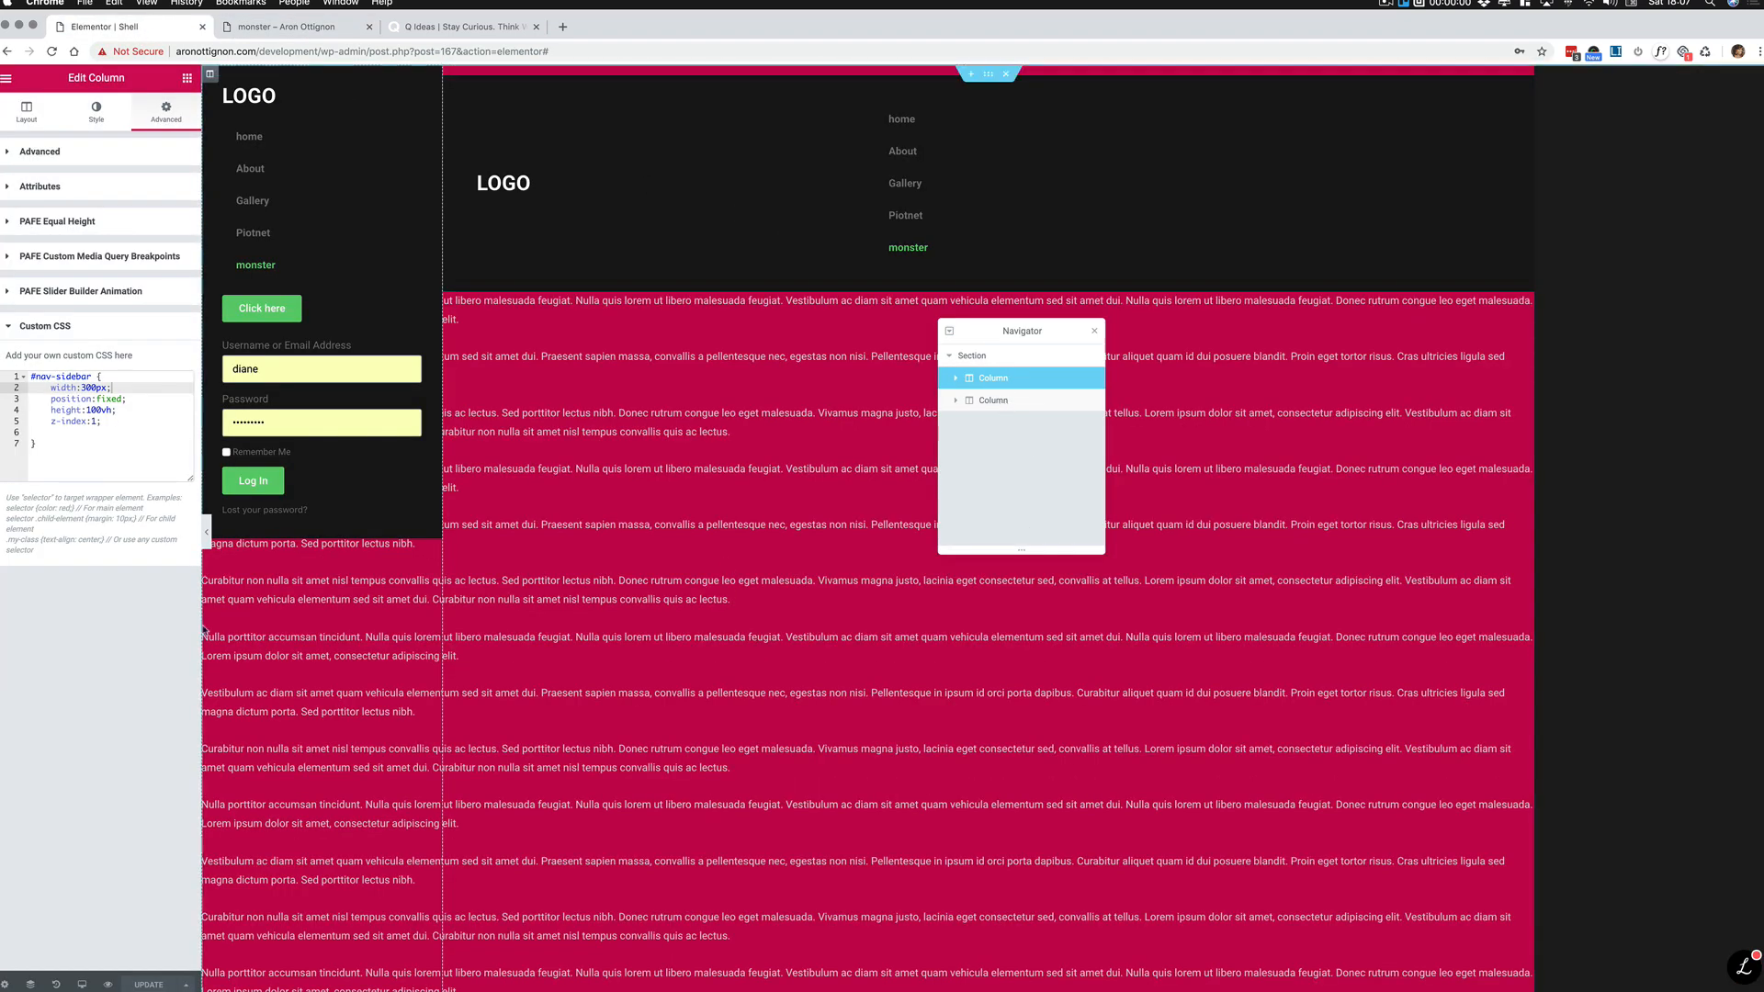
scroll(537, 606, down, 2)
scroll(537, 605, up, 1)
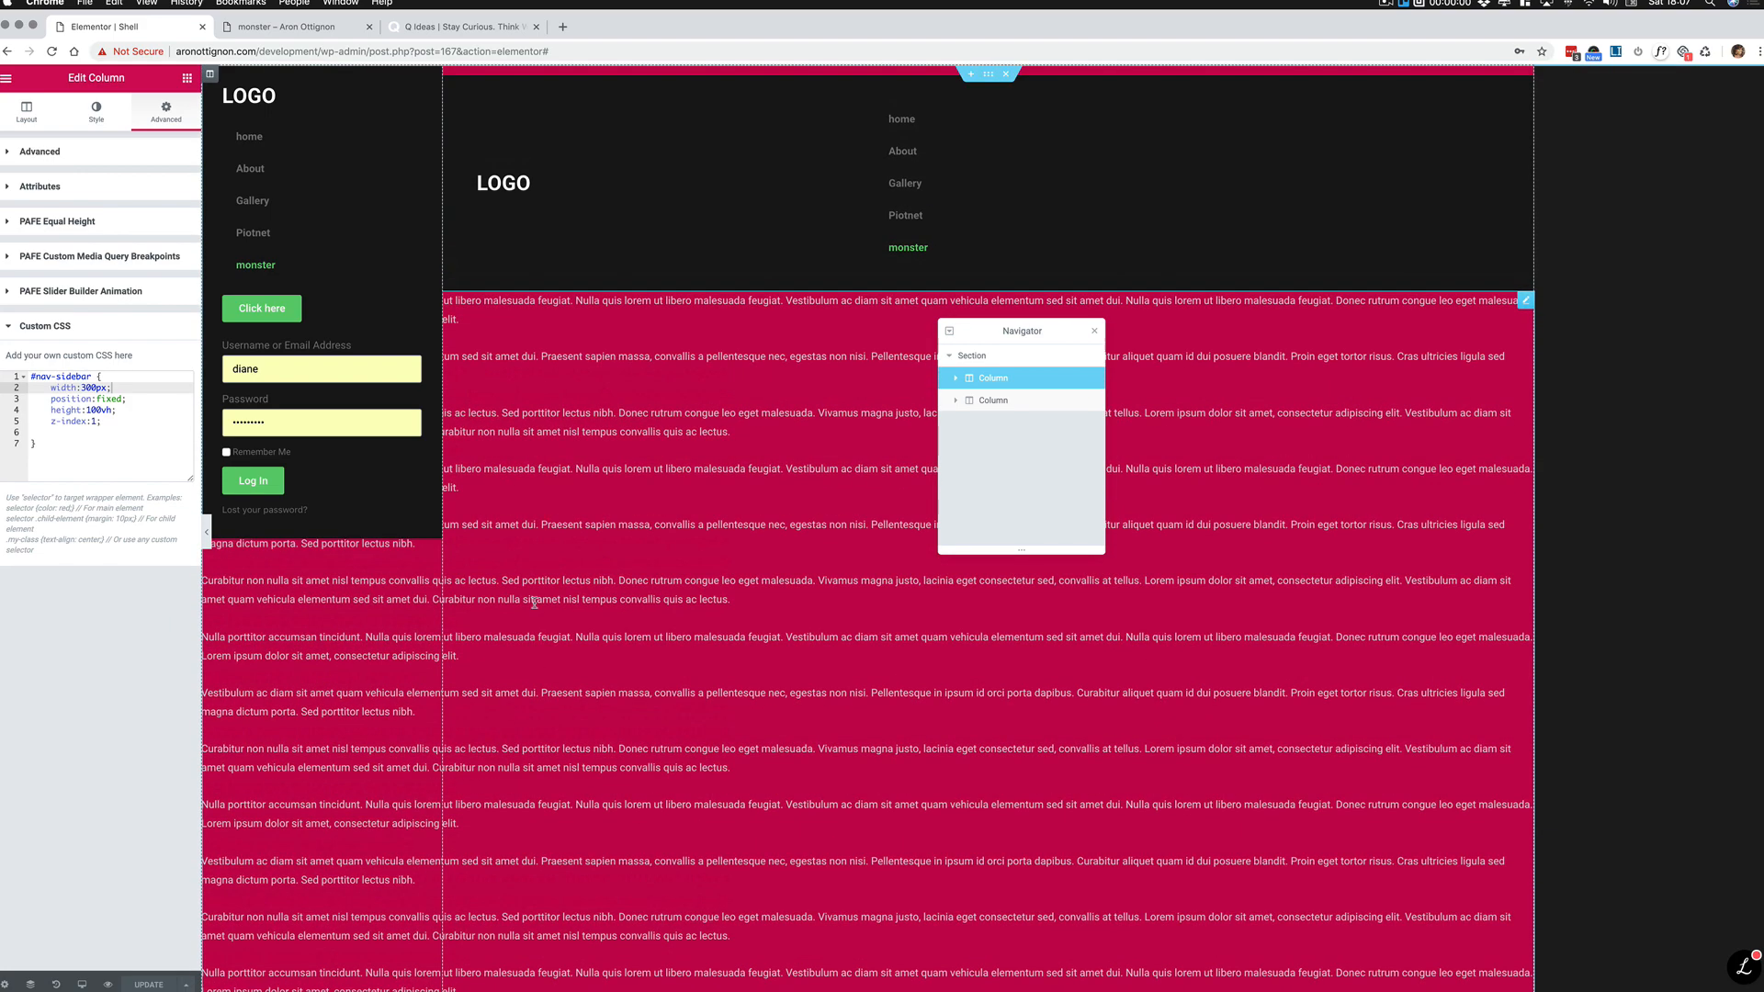
scroll(520, 606, down, 1)
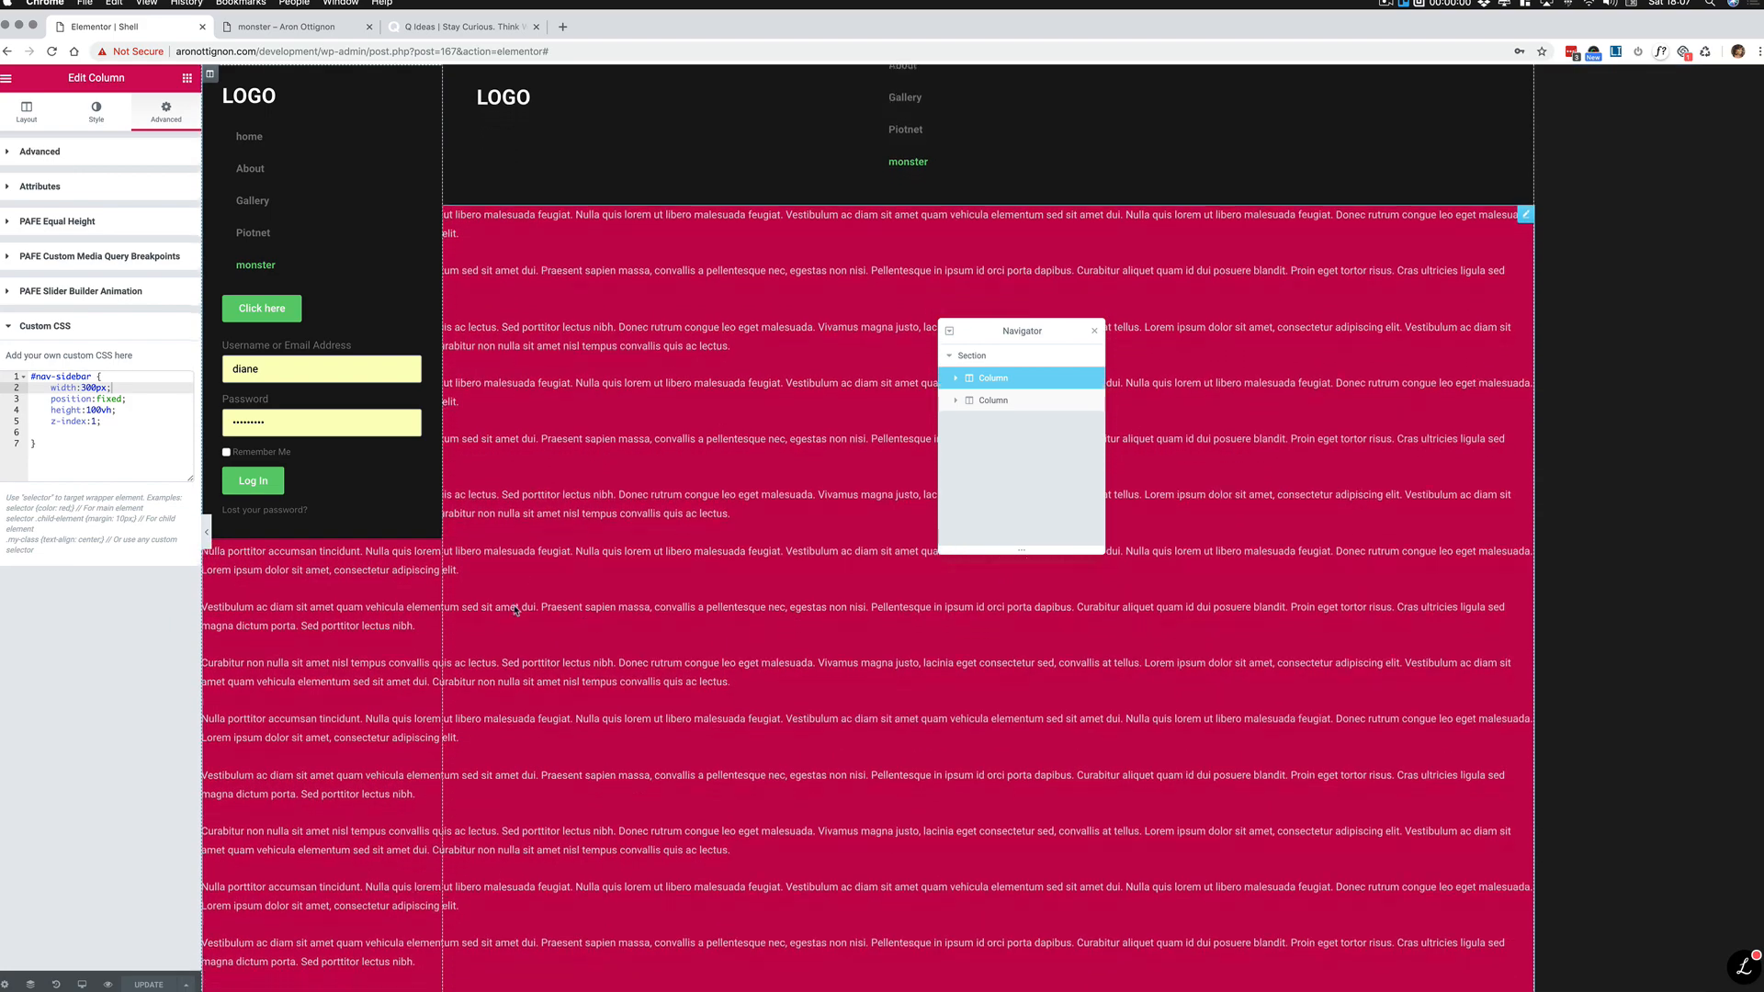
scroll(517, 605, up, 2)
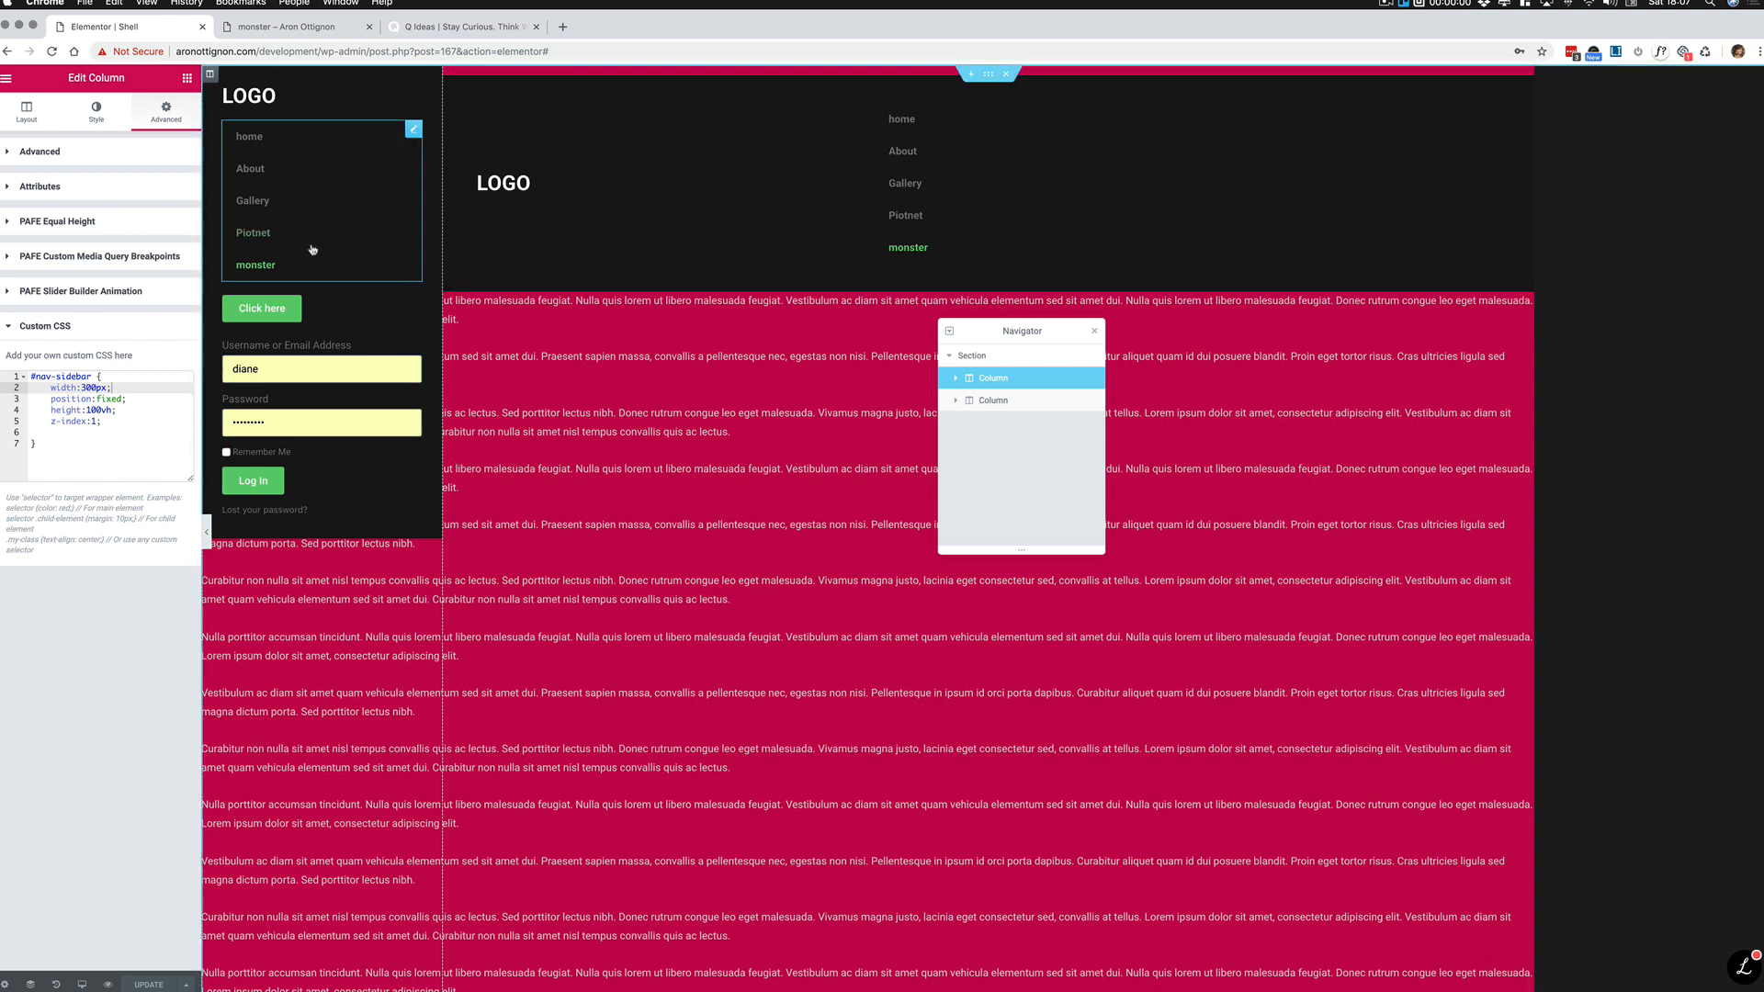
click(1002, 404)
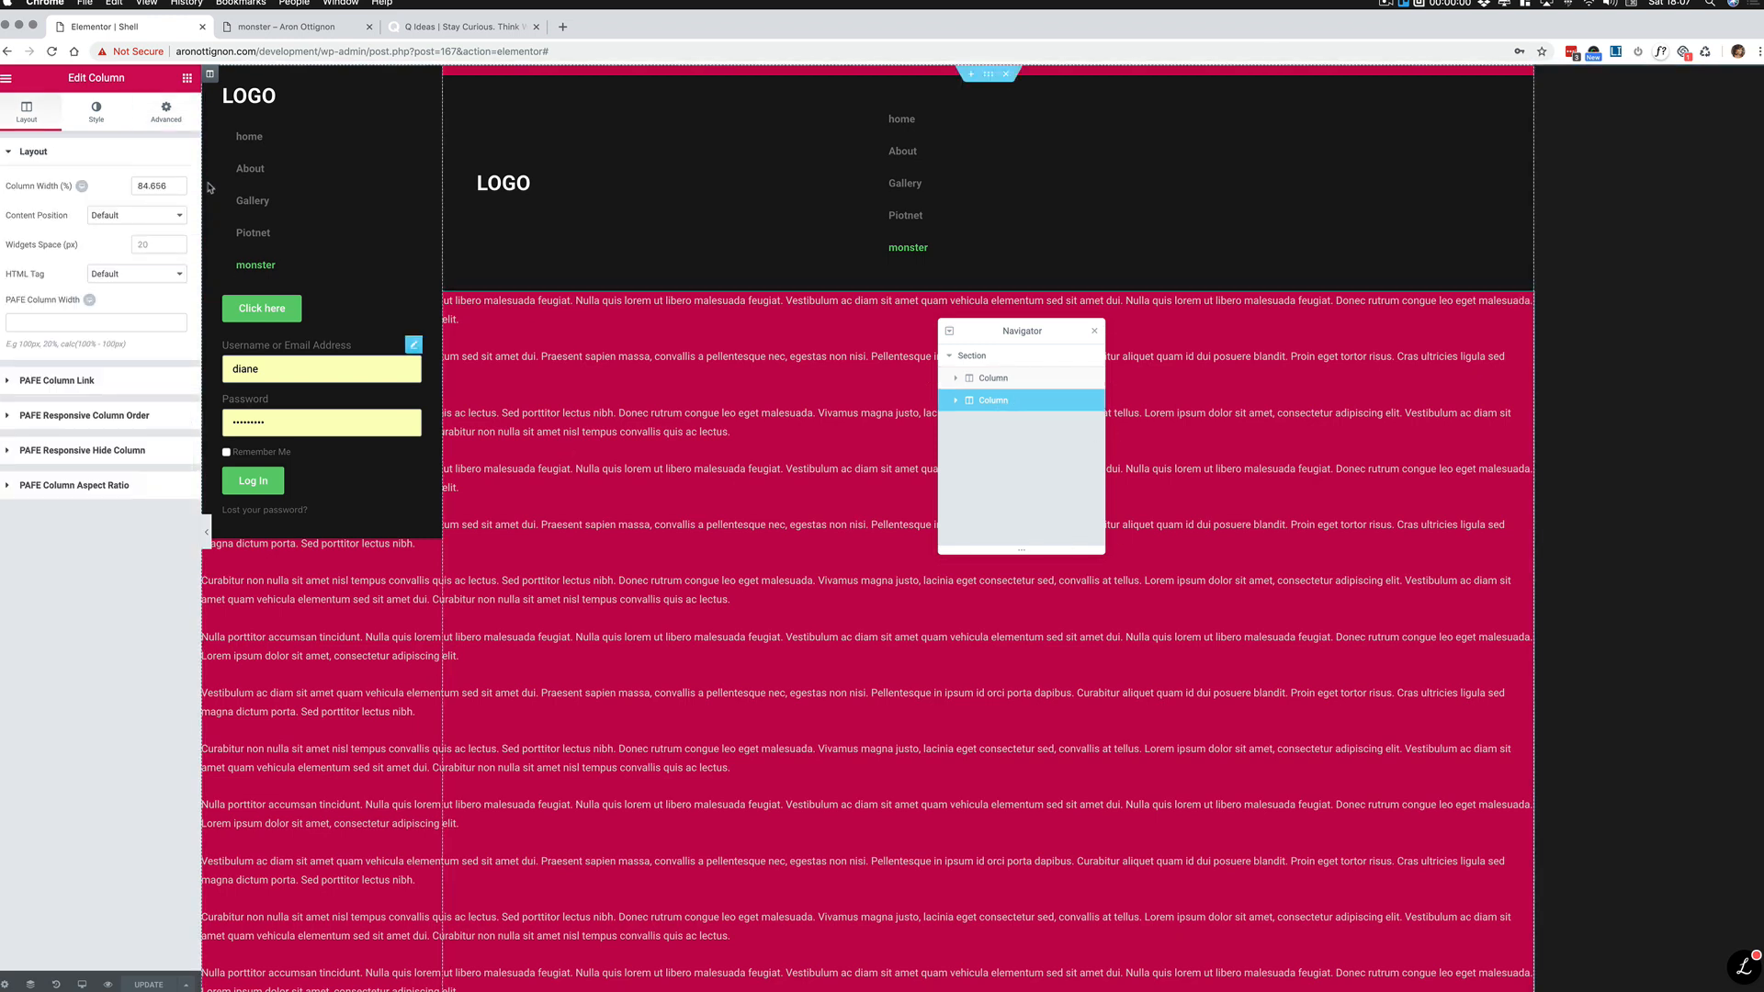
click(168, 116)
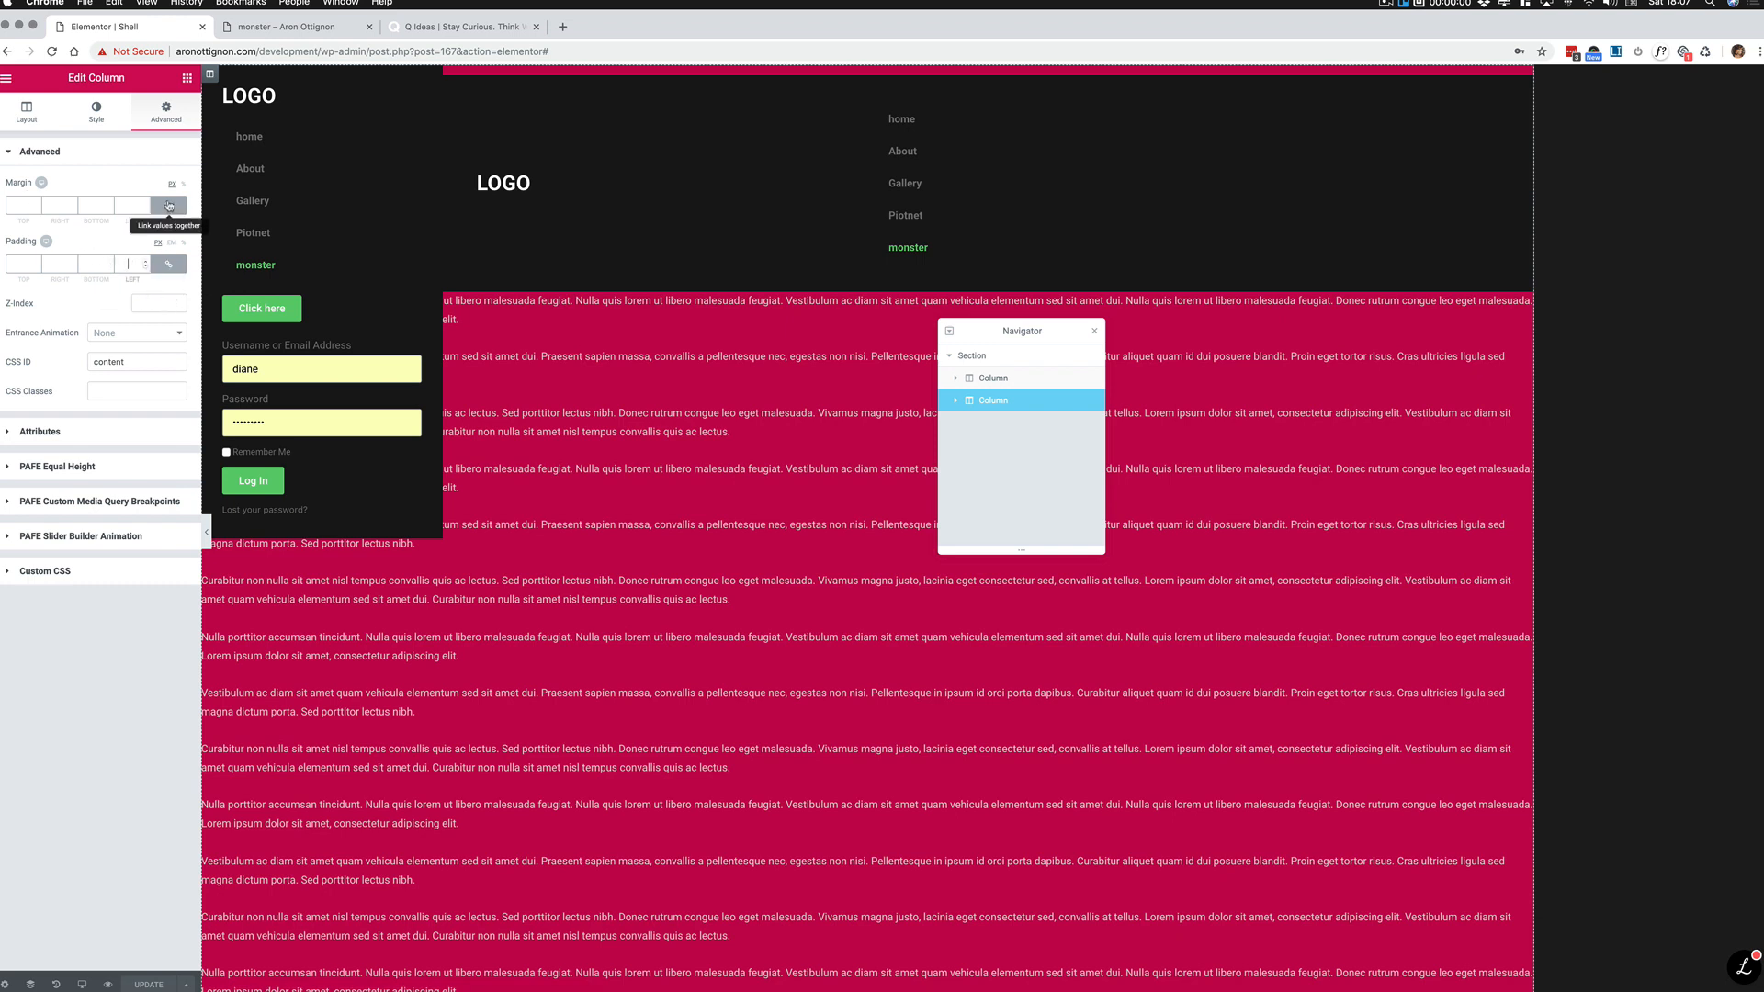
click(168, 205)
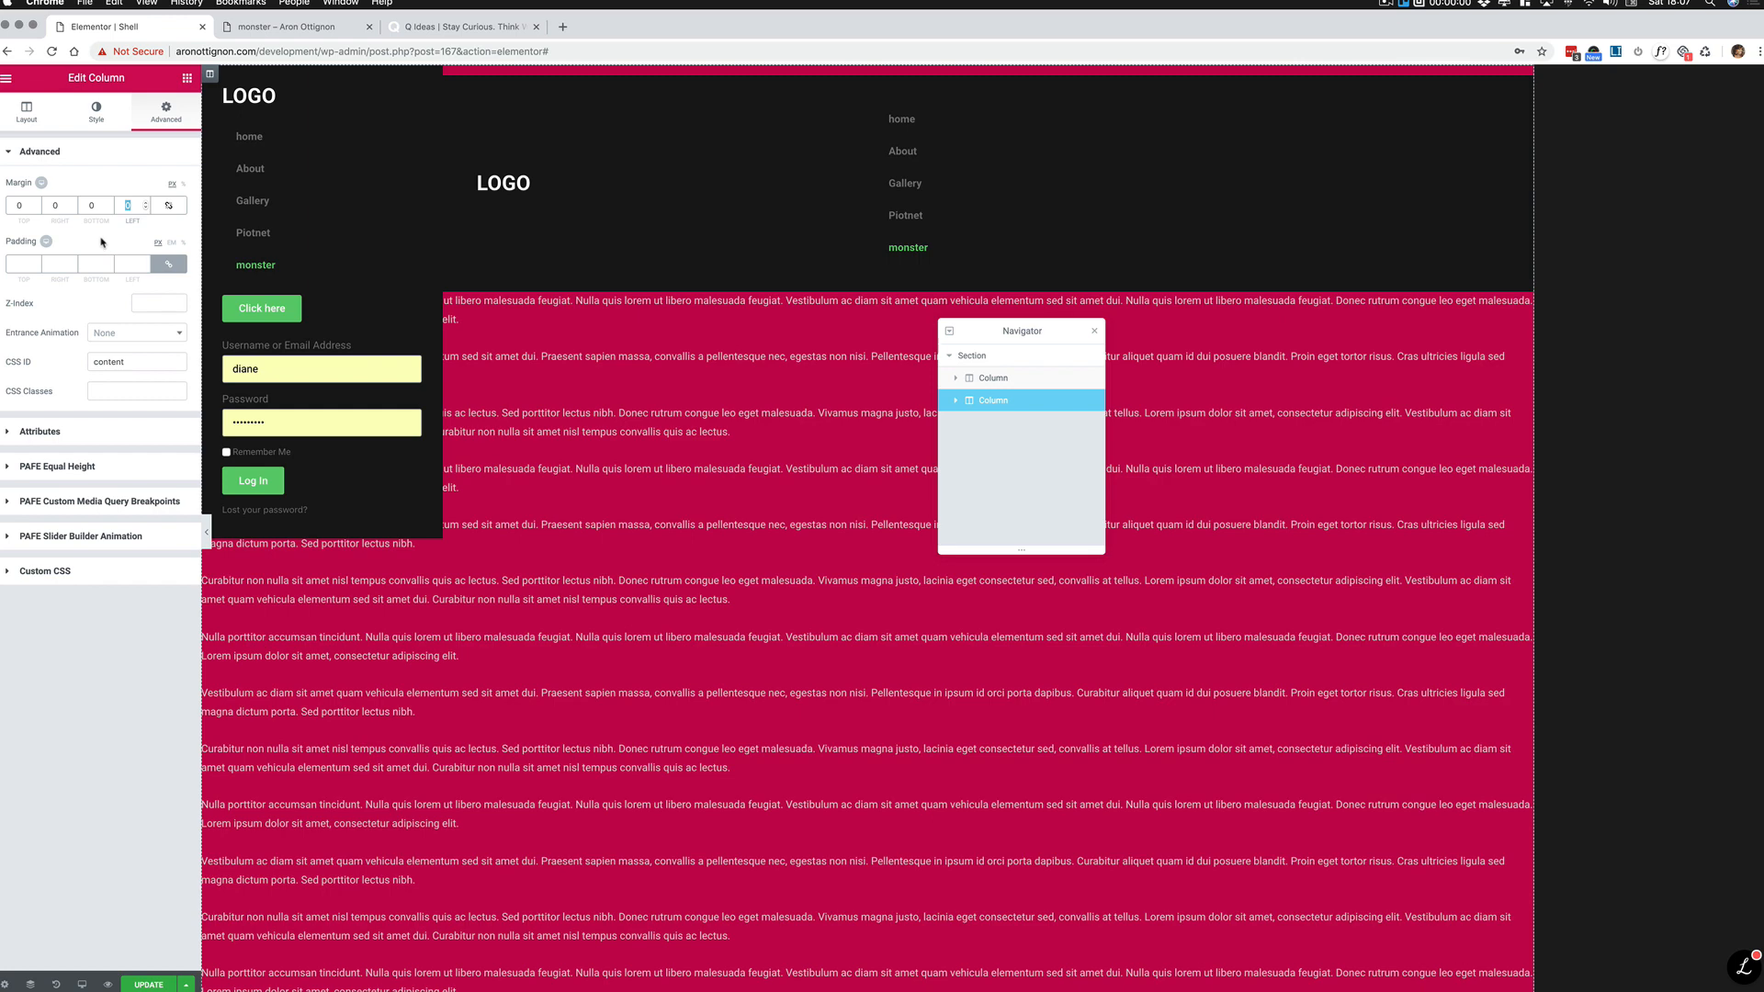
text(300)
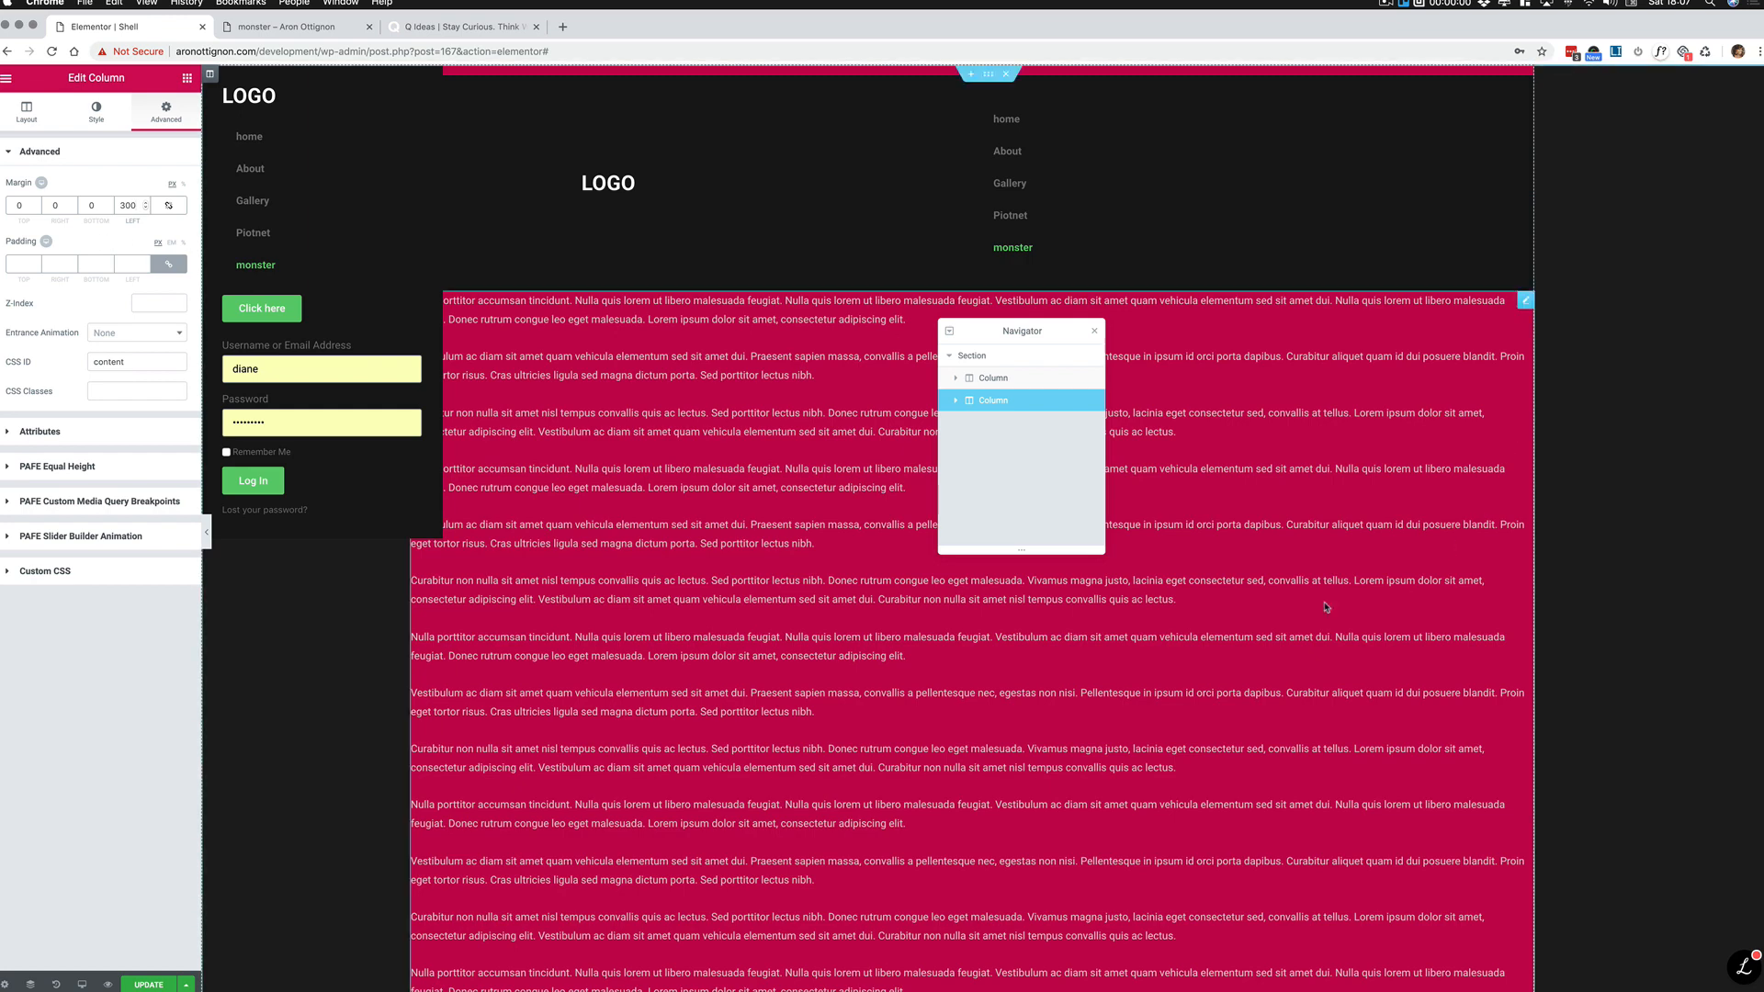
click(144, 987)
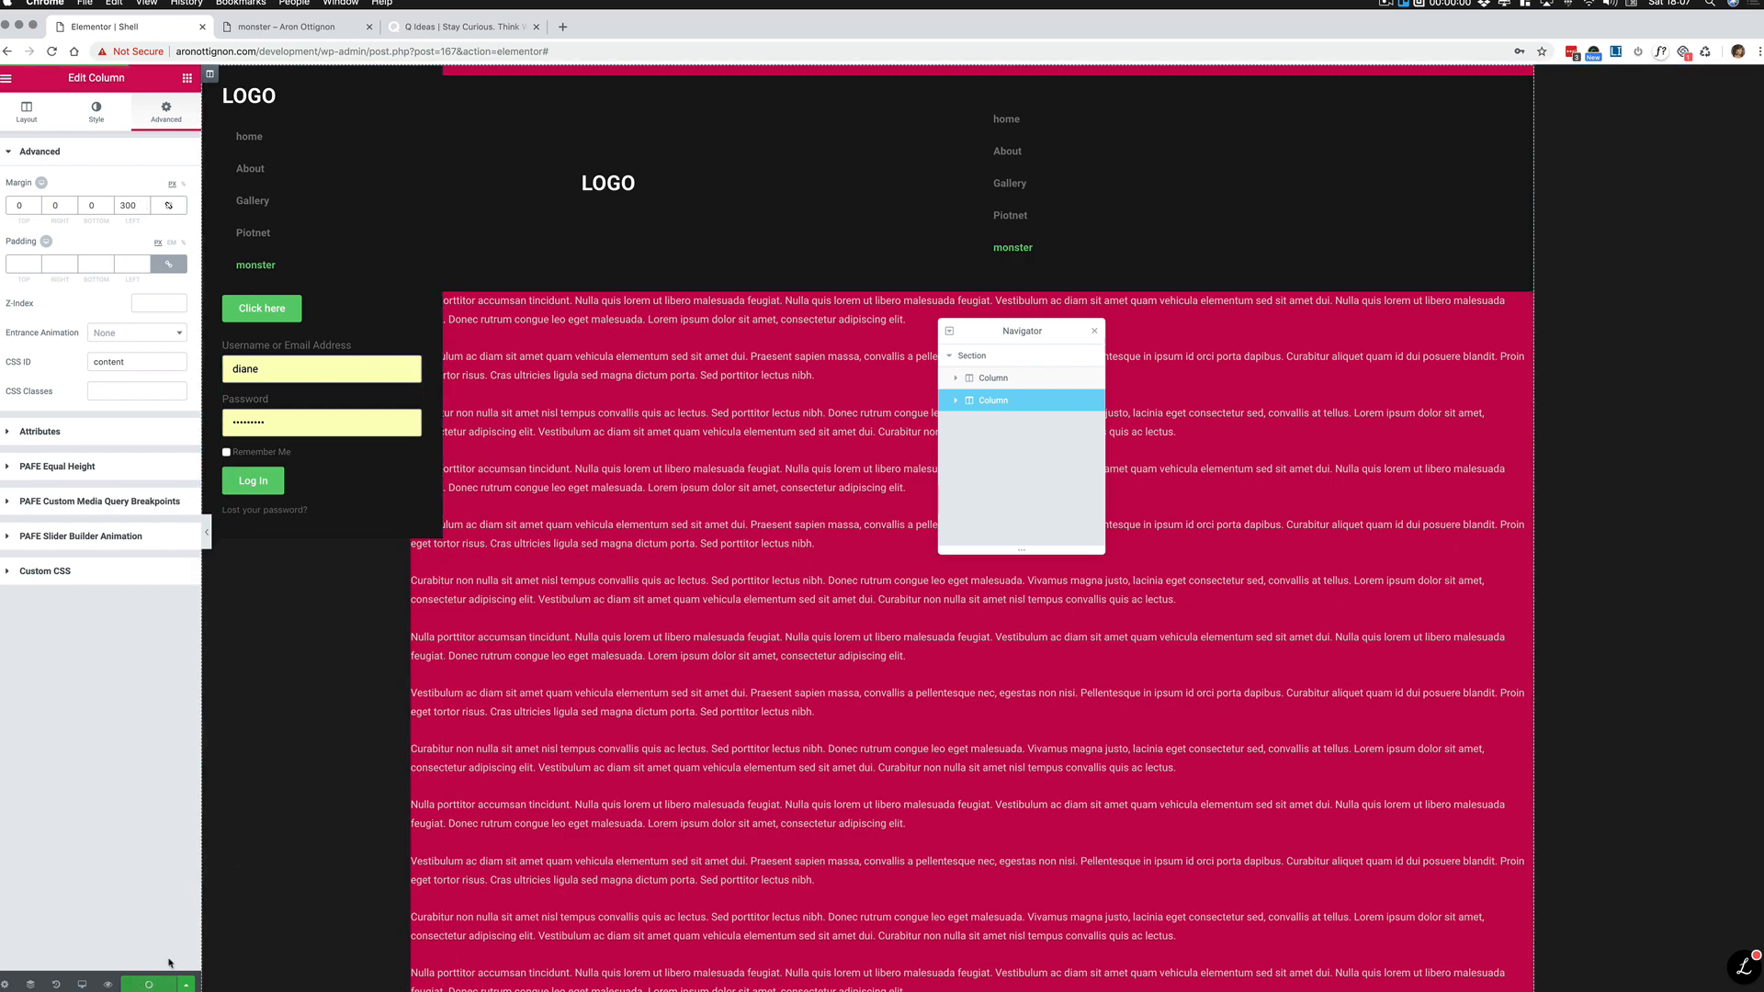
Step: Reload the monster preview page and scroll it to check the content's offset from the side menu
click(317, 28)
key(super+r)
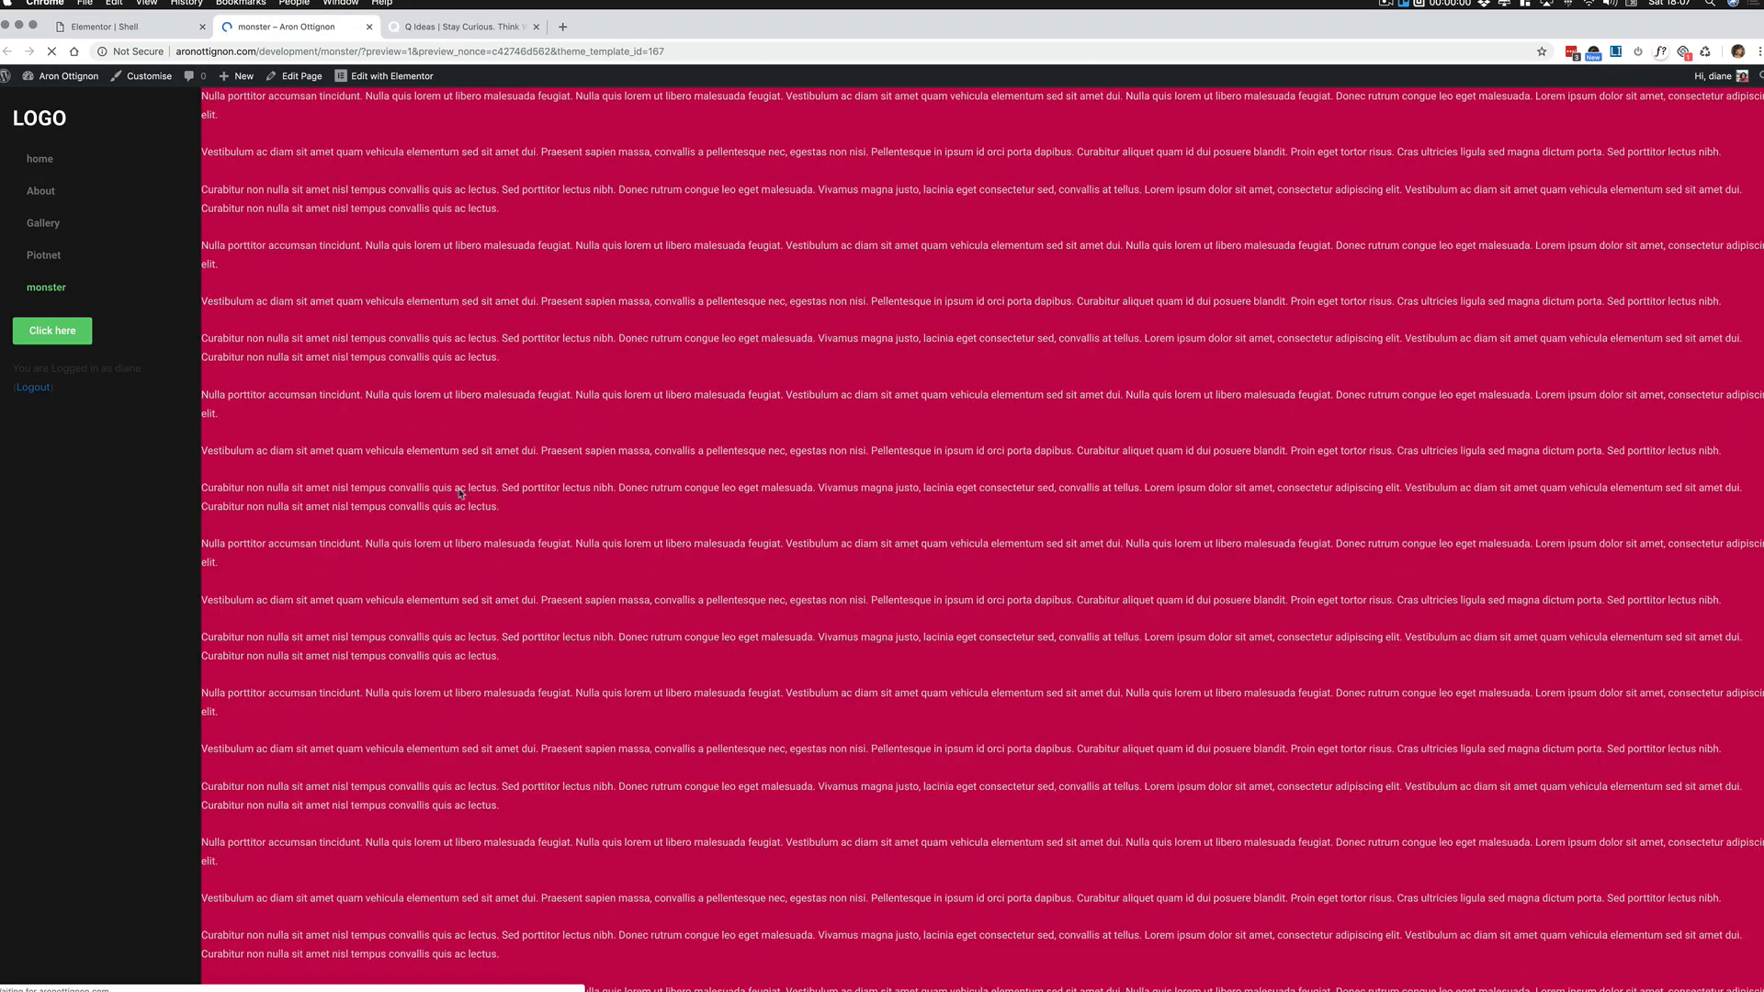
scroll(241, 306, down, 5)
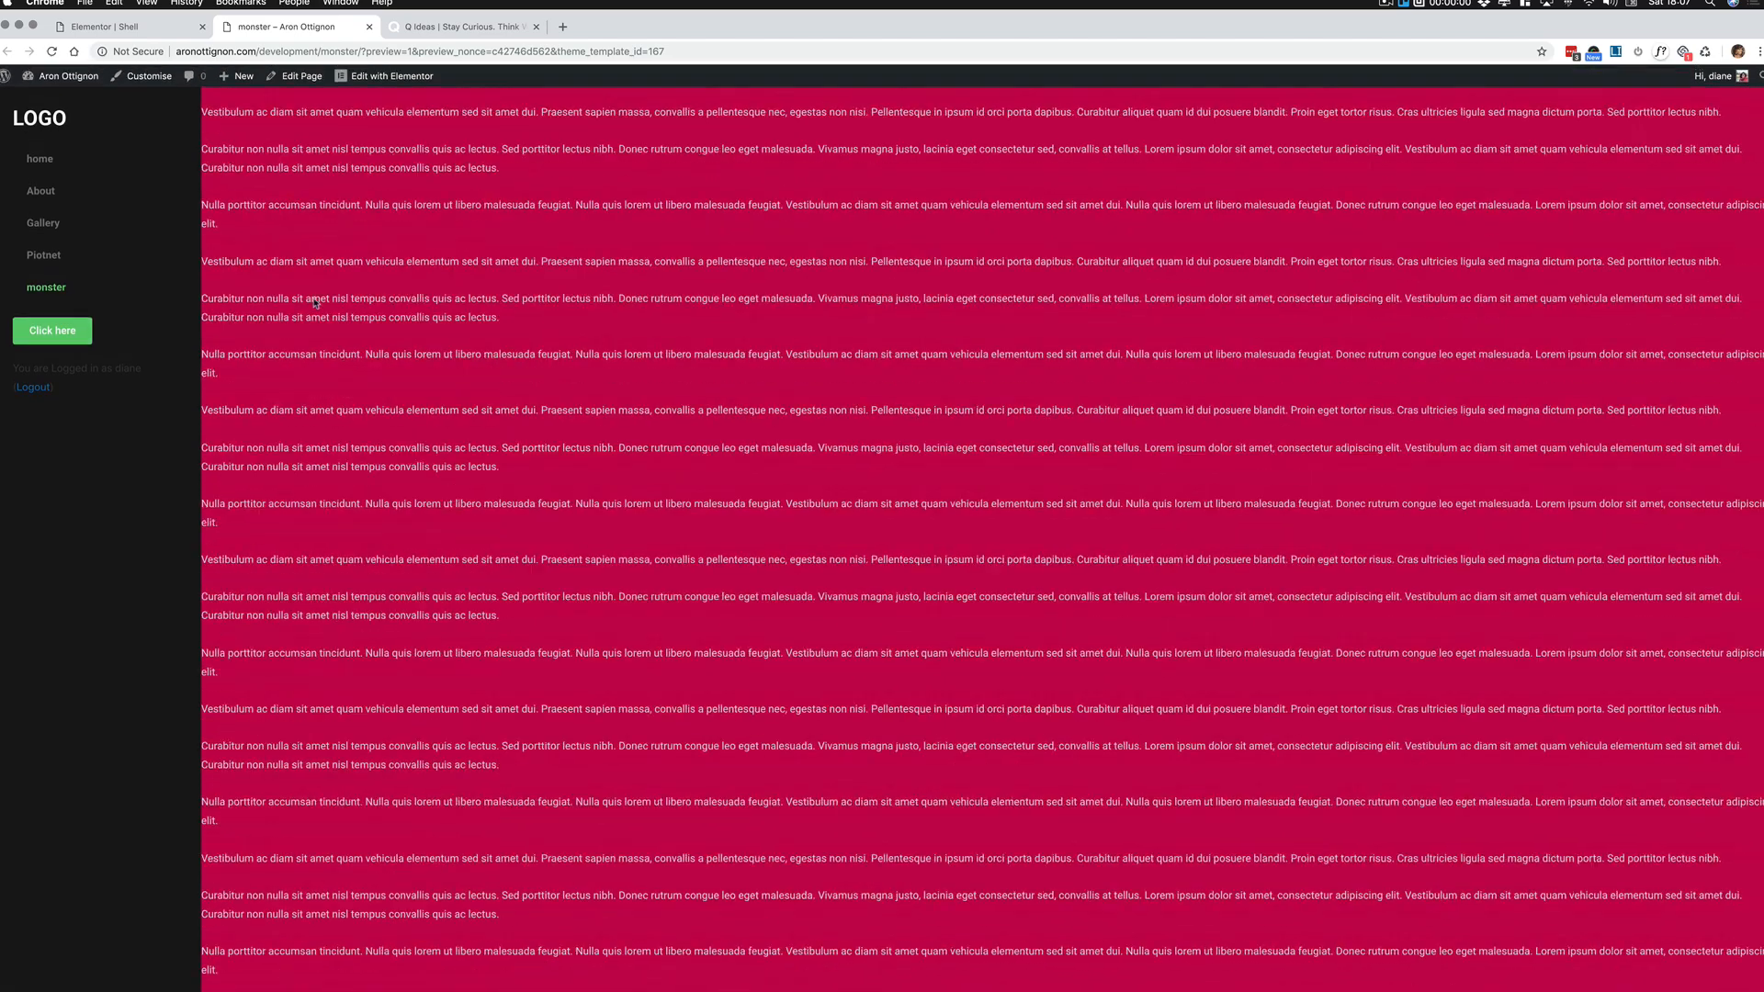
Step: Set the padding of the Post Content widget in the Shell template to 20 px on all sides and save the template
click(138, 26)
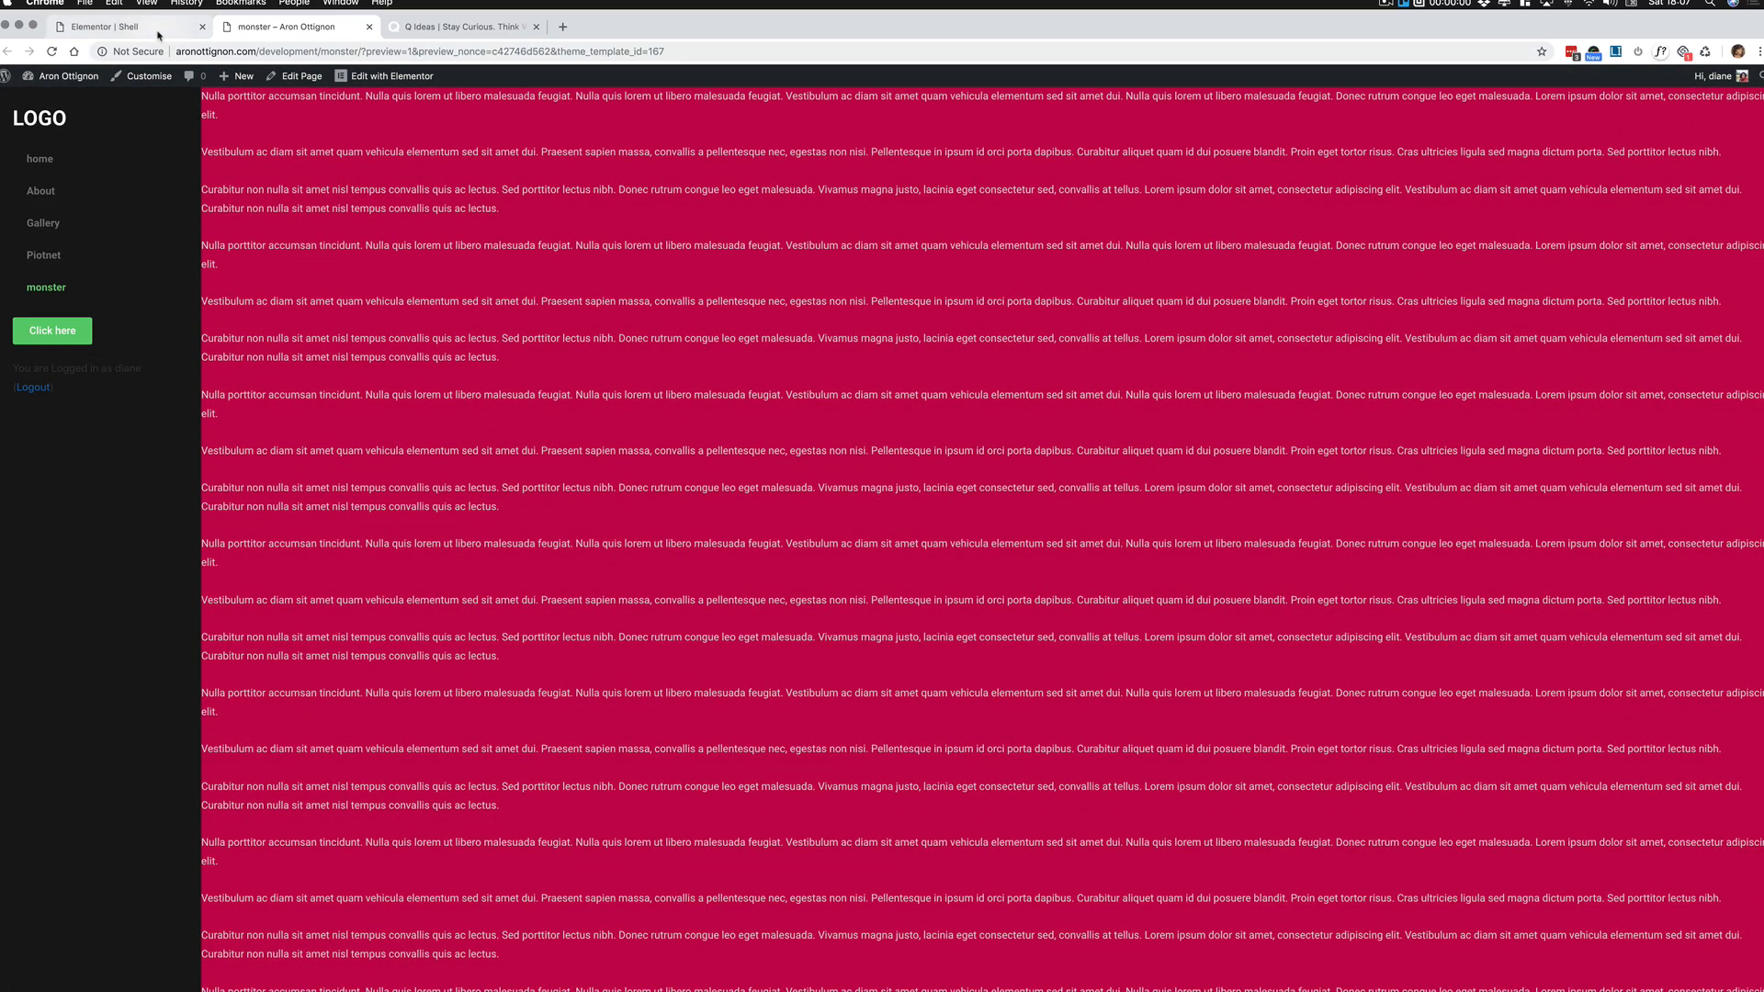
click(958, 401)
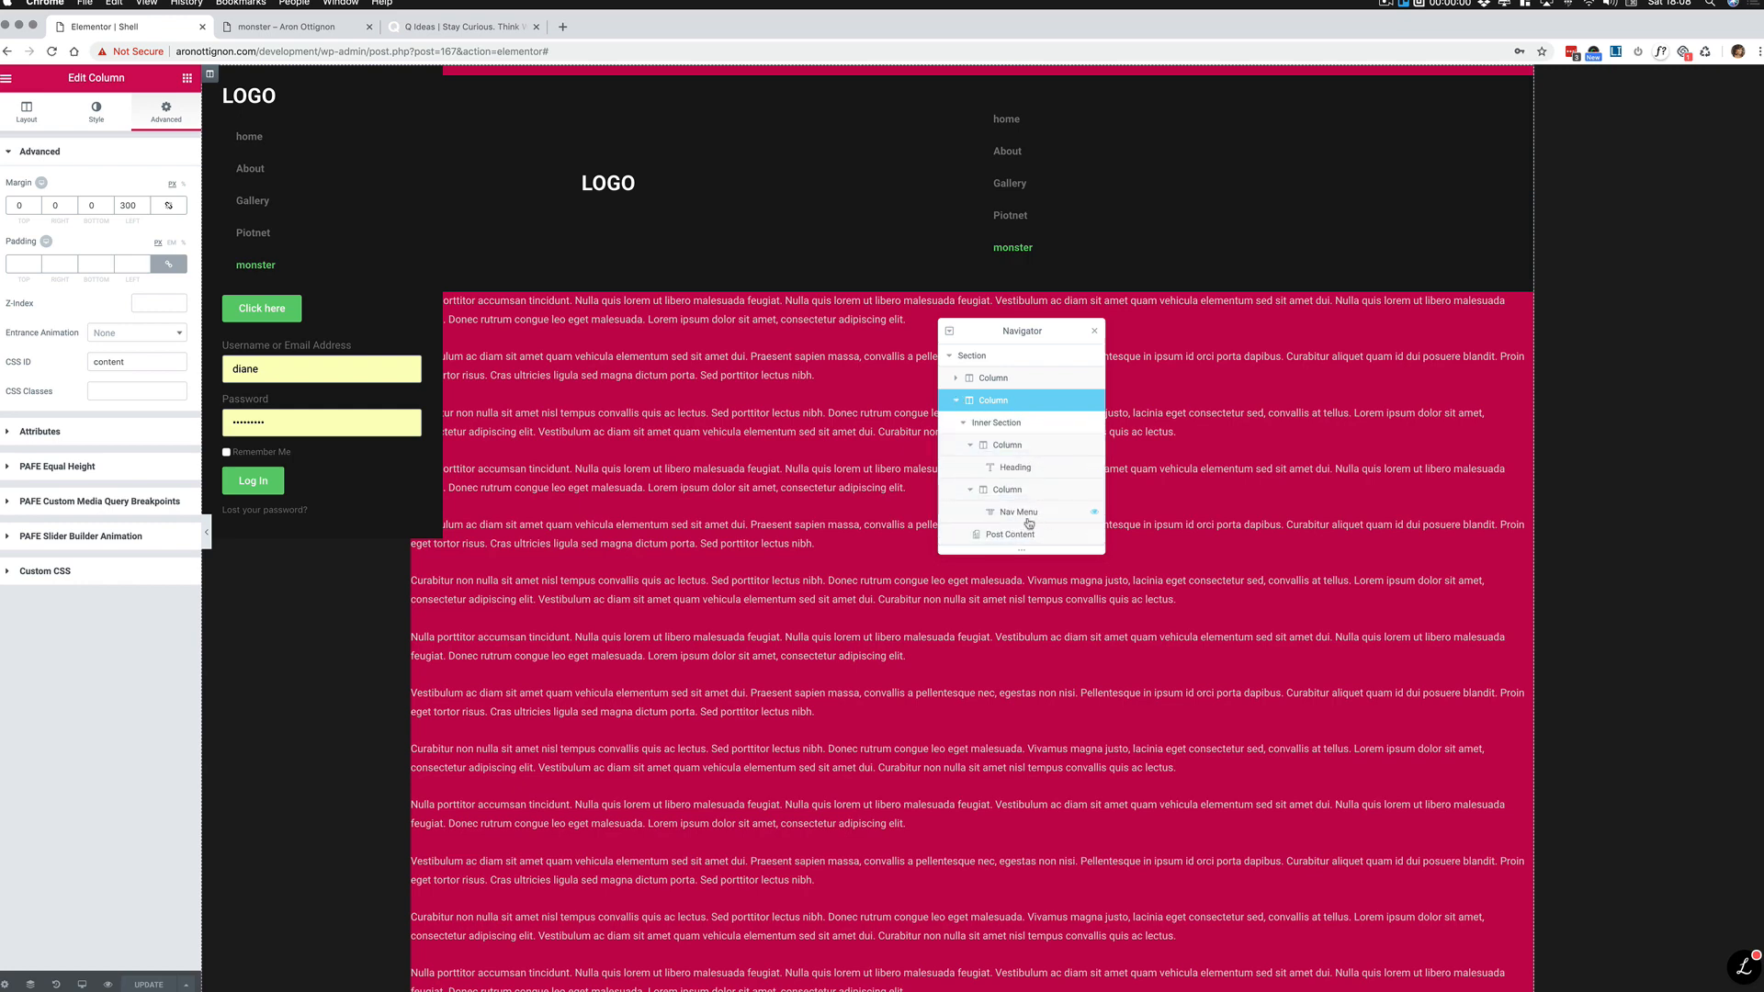
click(1011, 533)
click(145, 111)
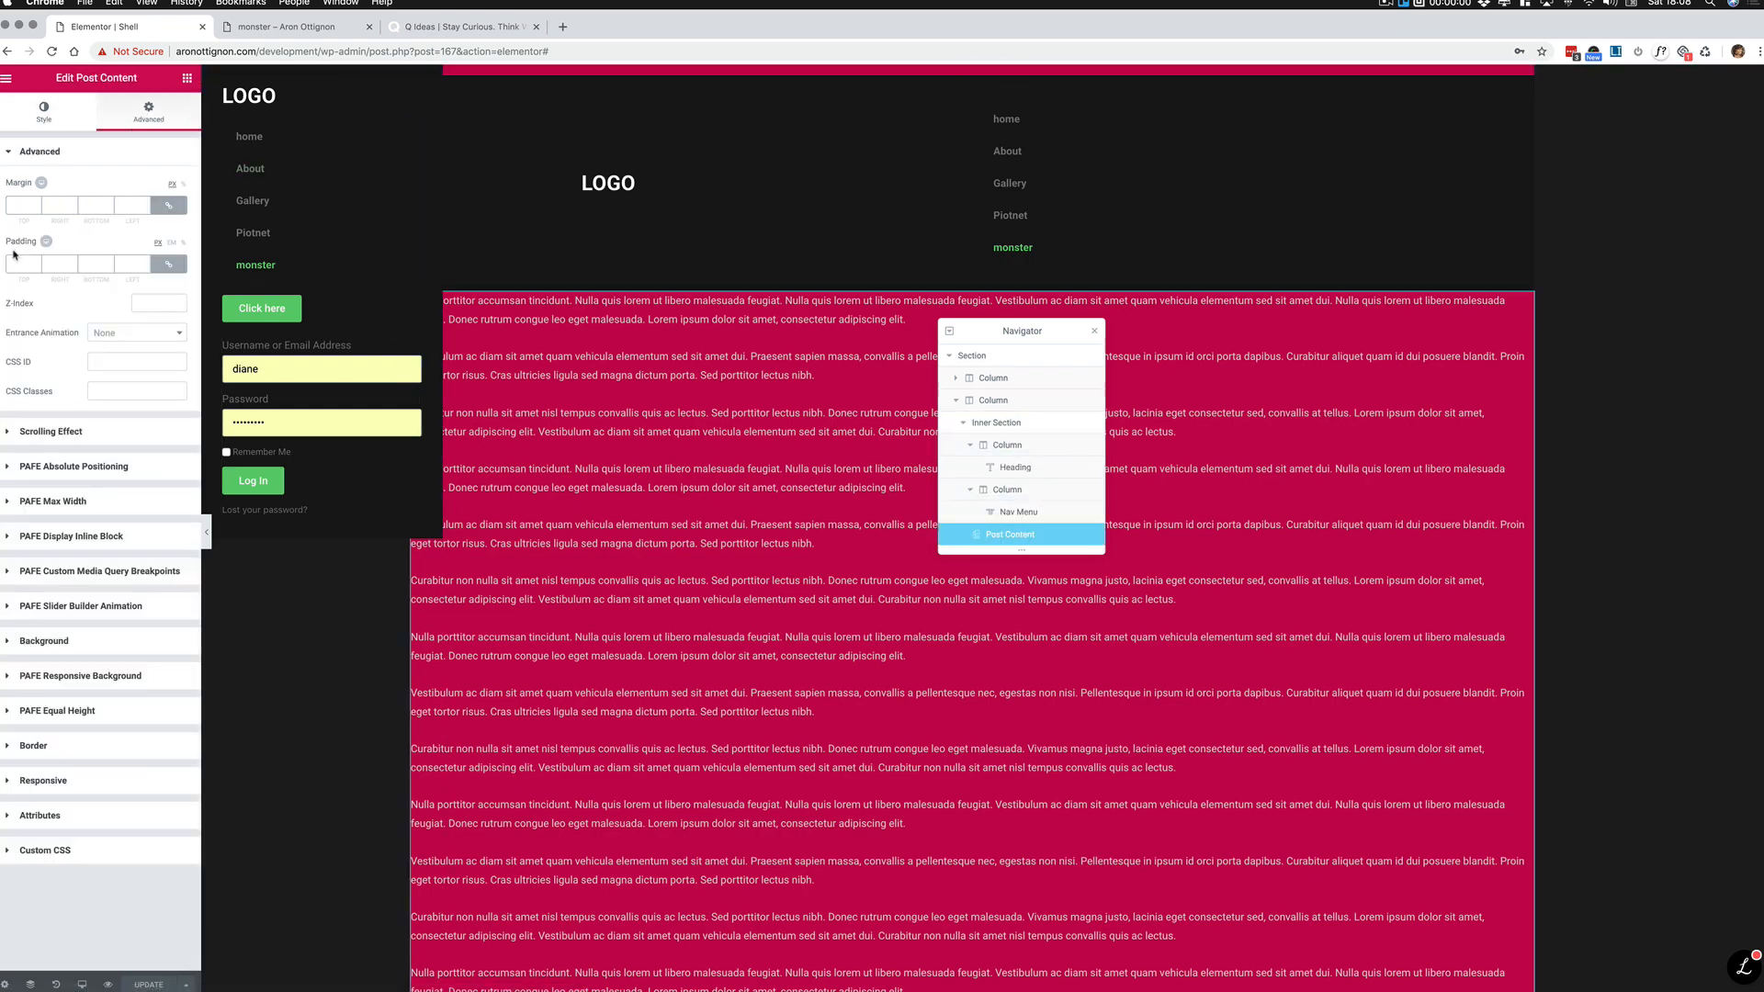
click(23, 264)
text(20)
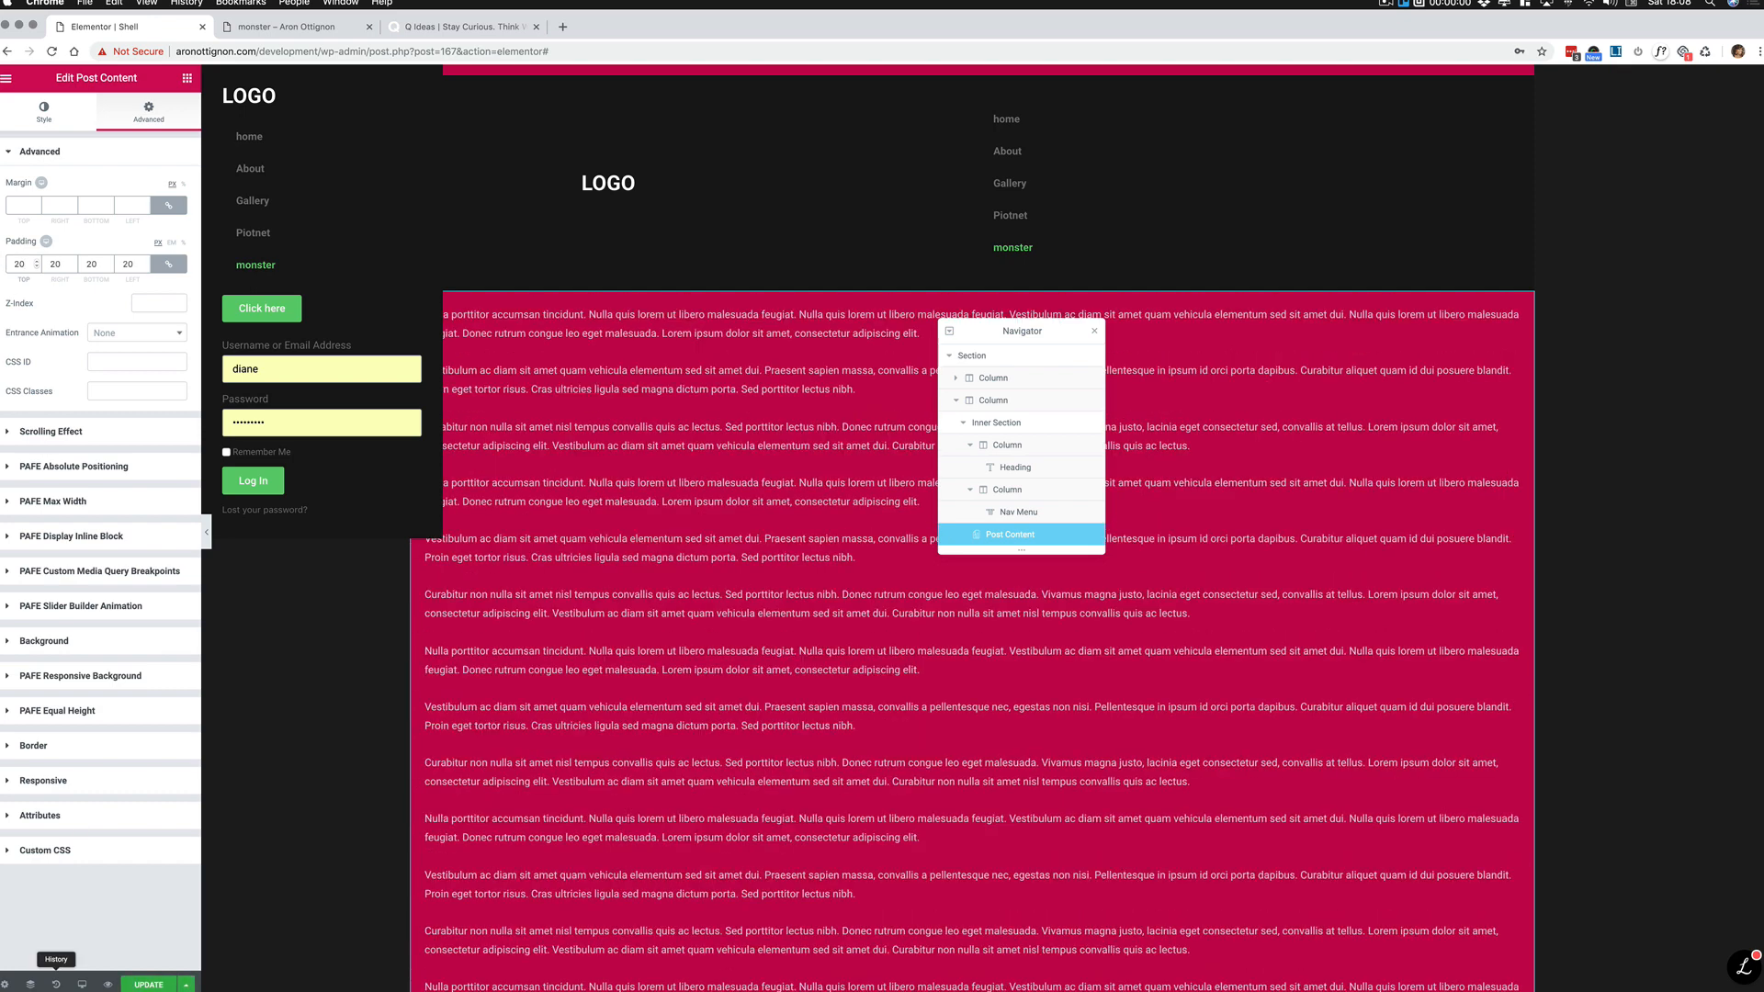
Step: Reload the monster preview page and scroll it to check the padding around the post content
click(280, 26)
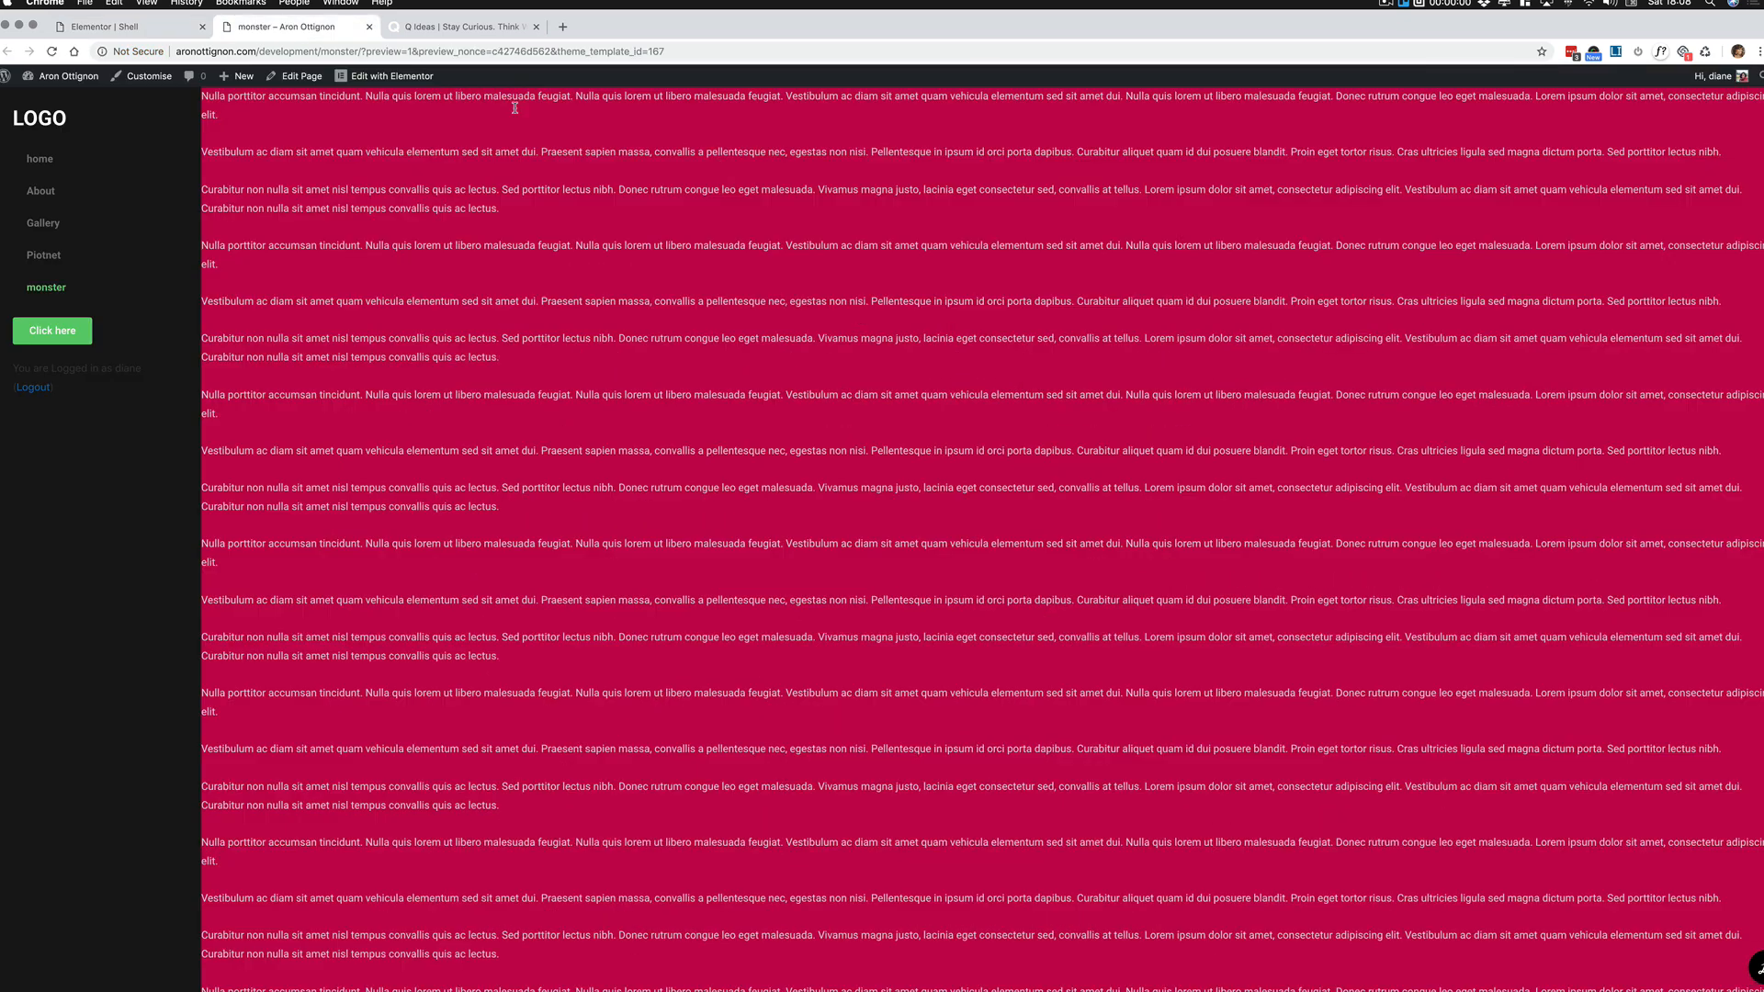
key(super+r)
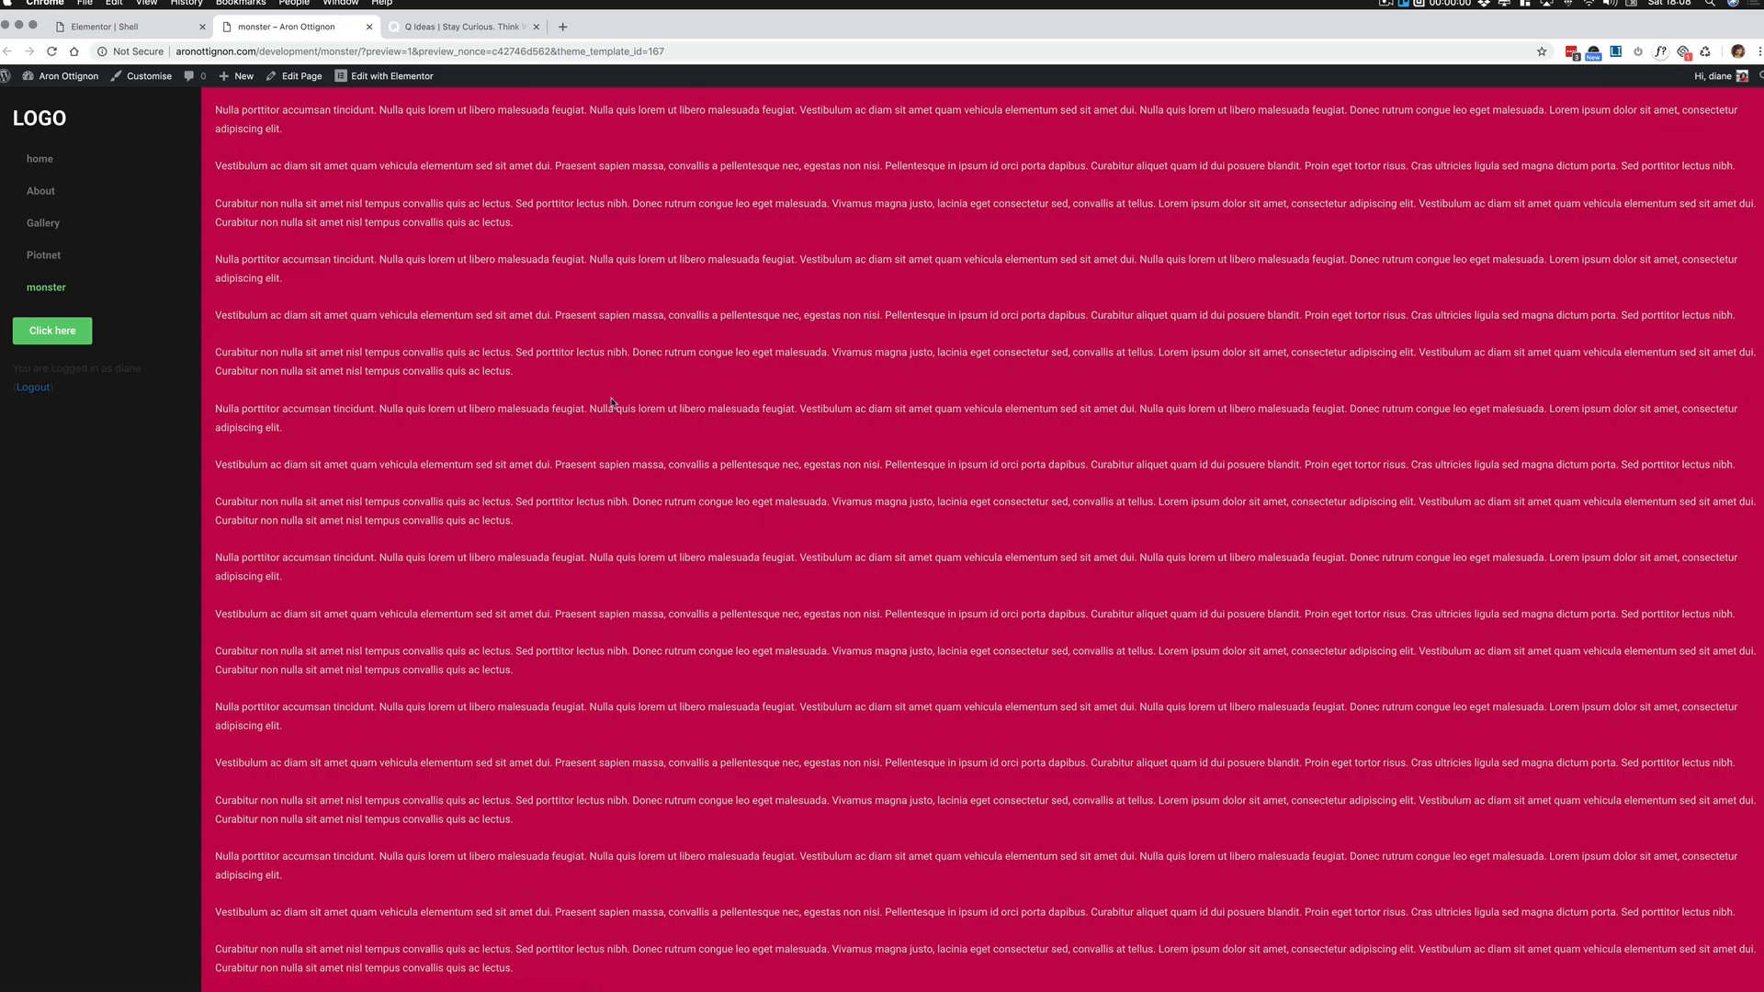
scroll(421, 299, down, 1)
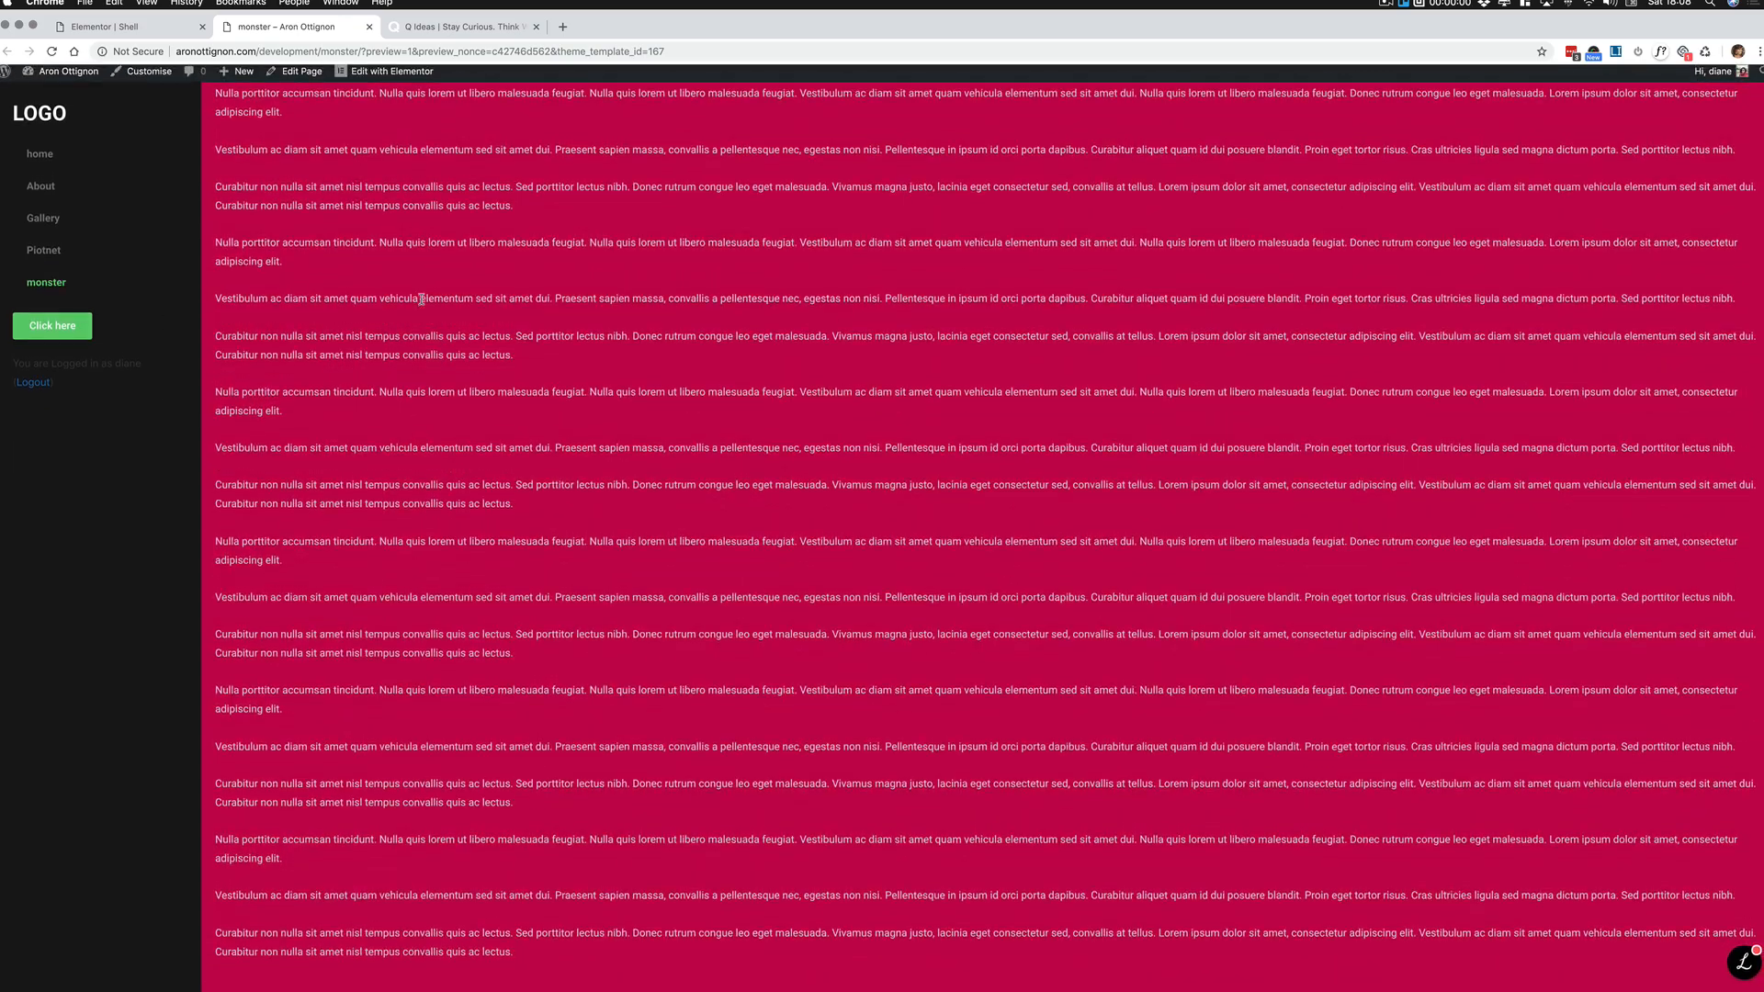
scroll(421, 299, up, 2)
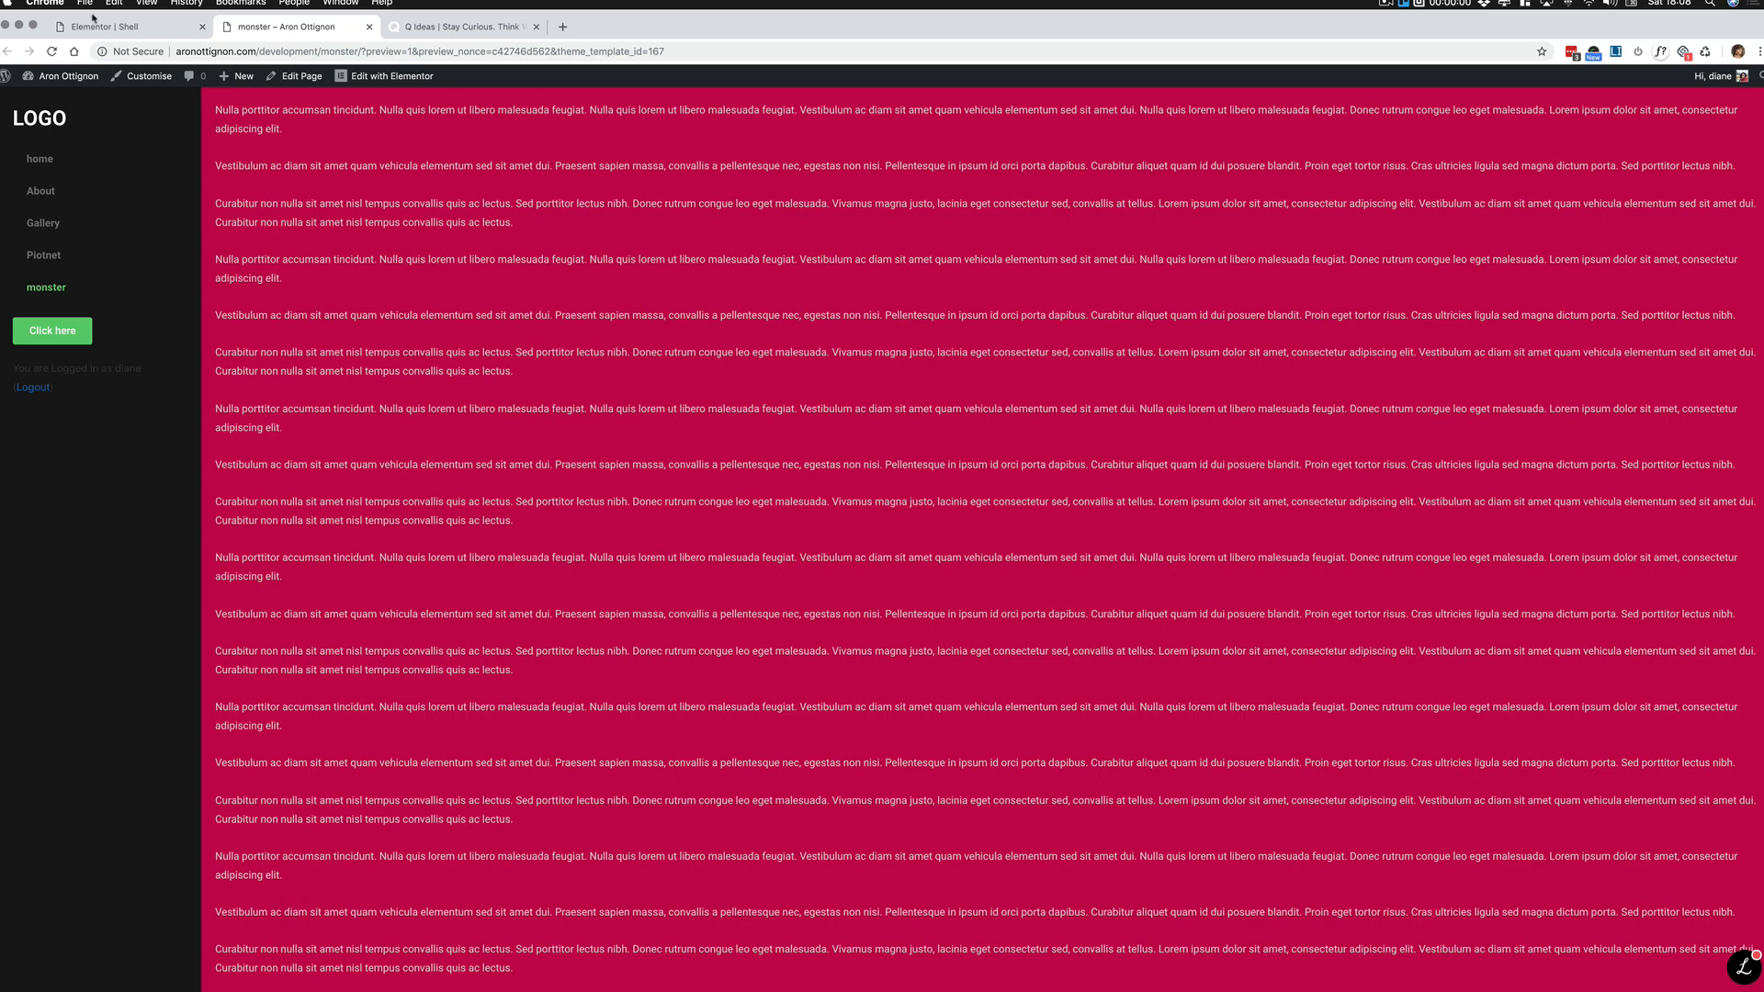
Step: Set the padding of the Post Content widget in the Shell template to 0 on all sides
click(144, 30)
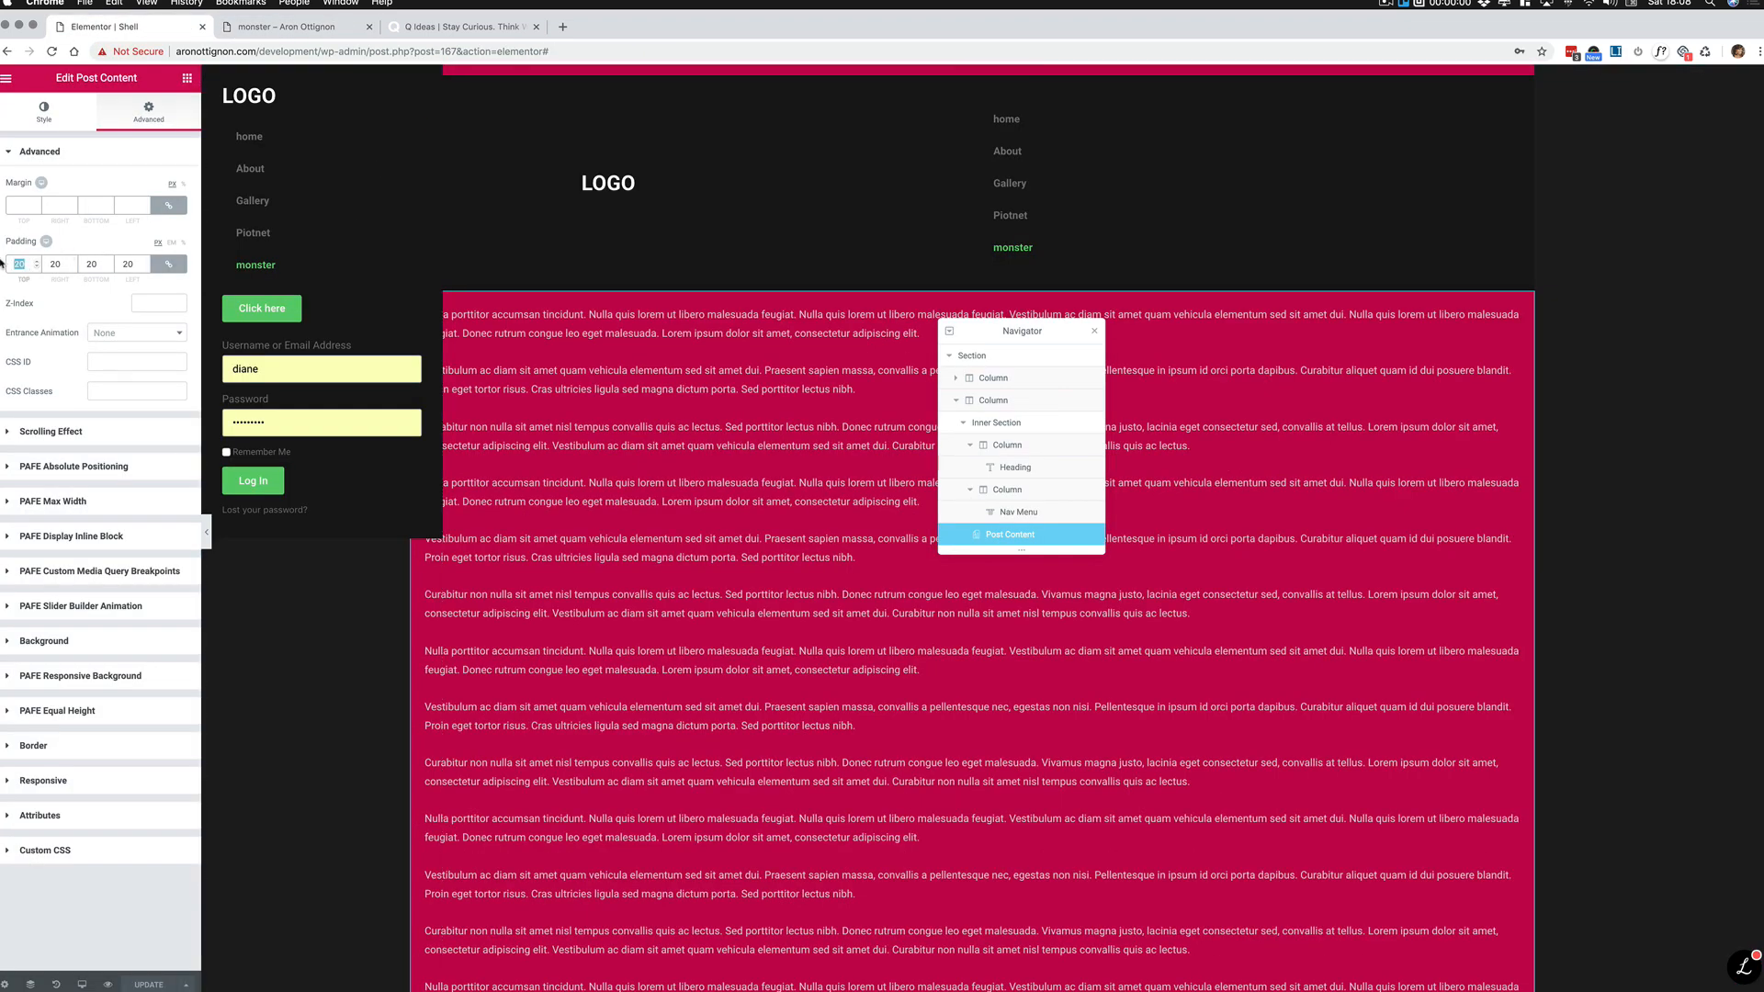
text(0)
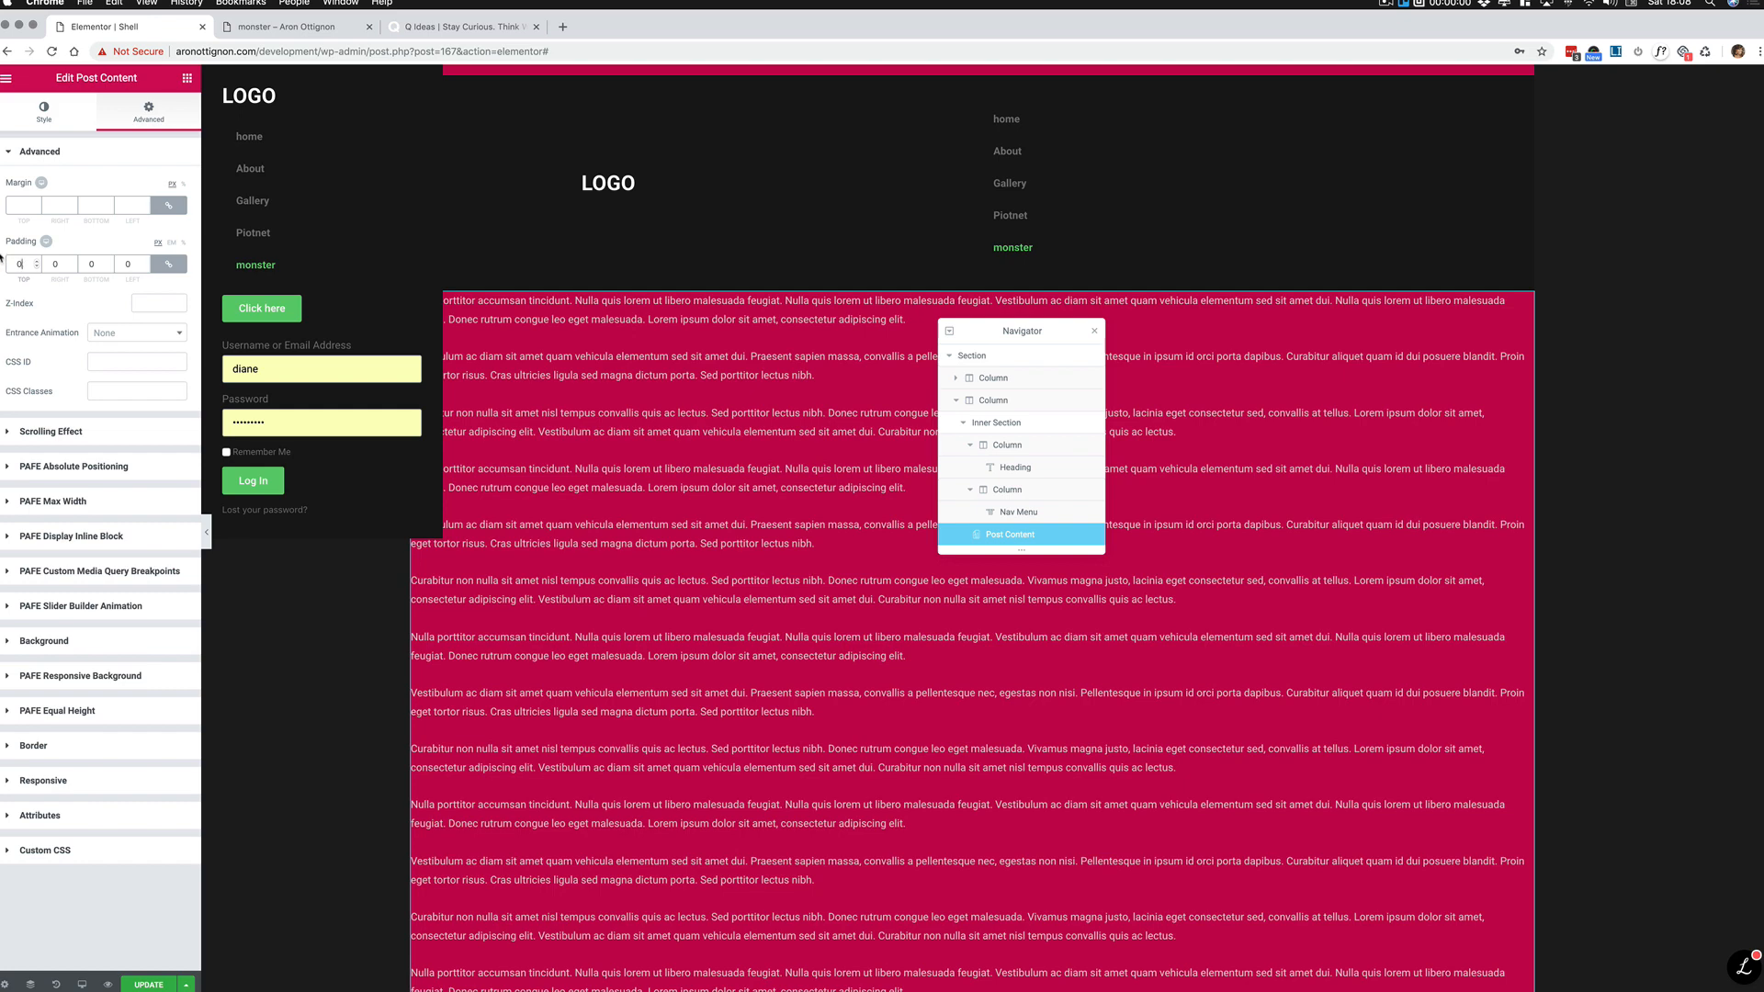
click(44, 114)
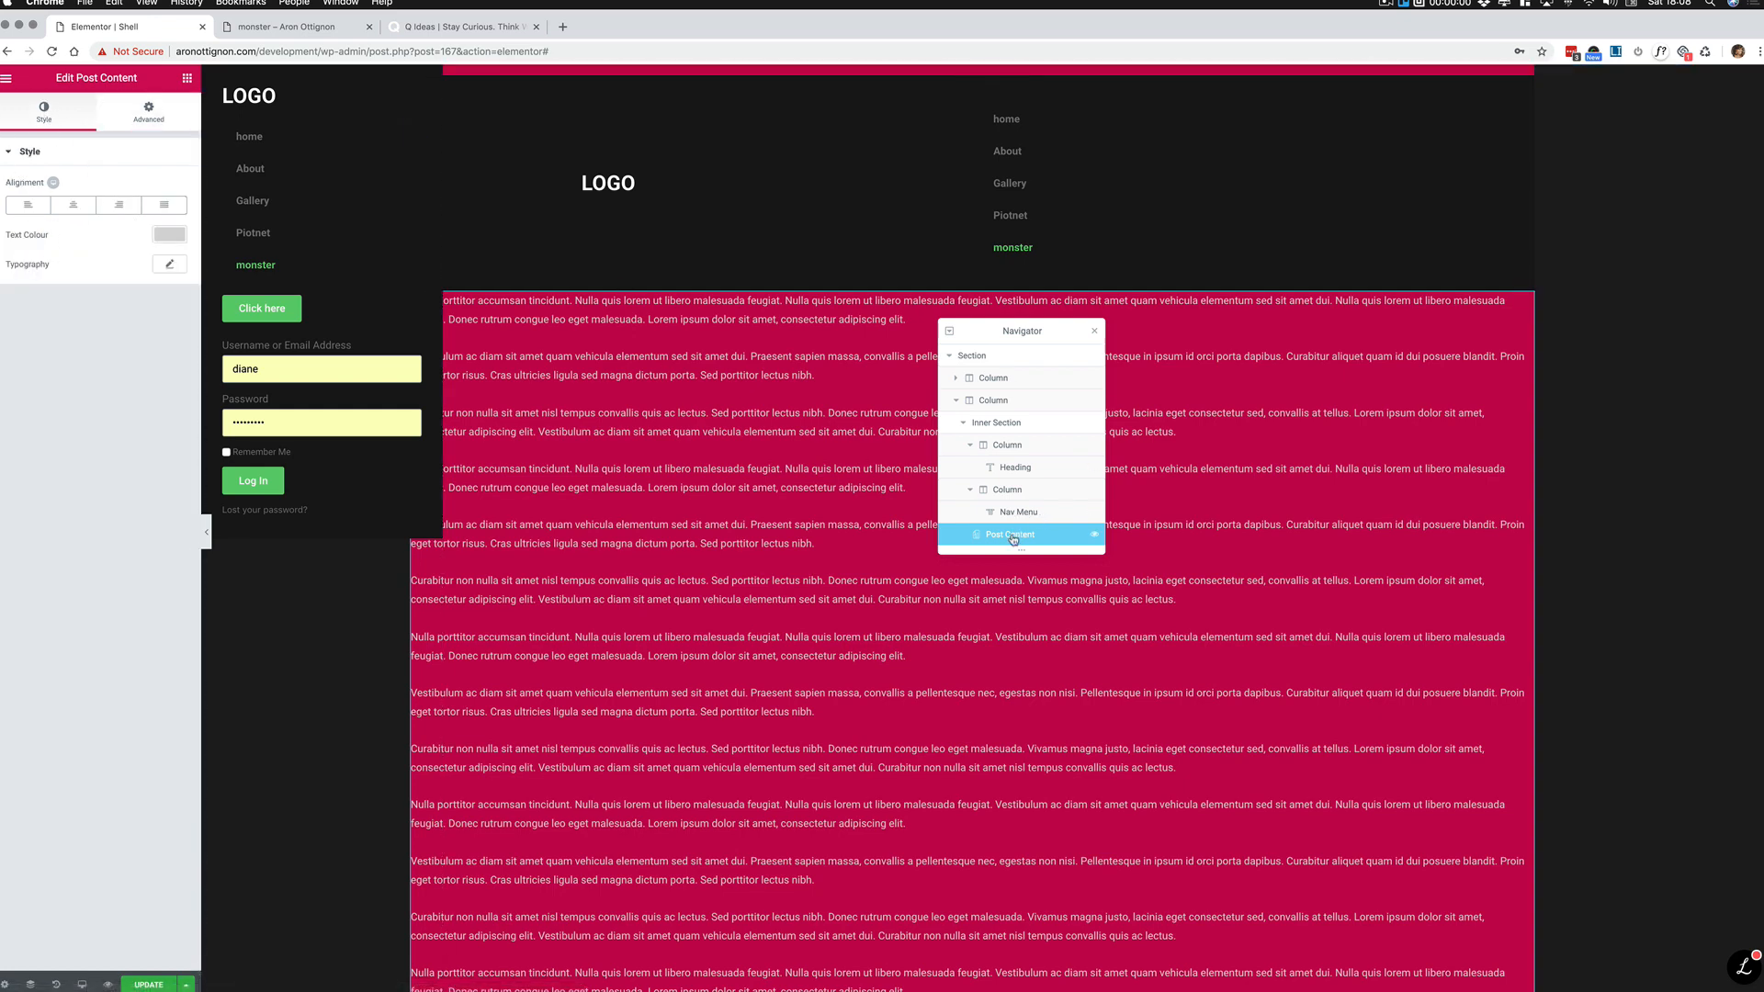
click(148, 116)
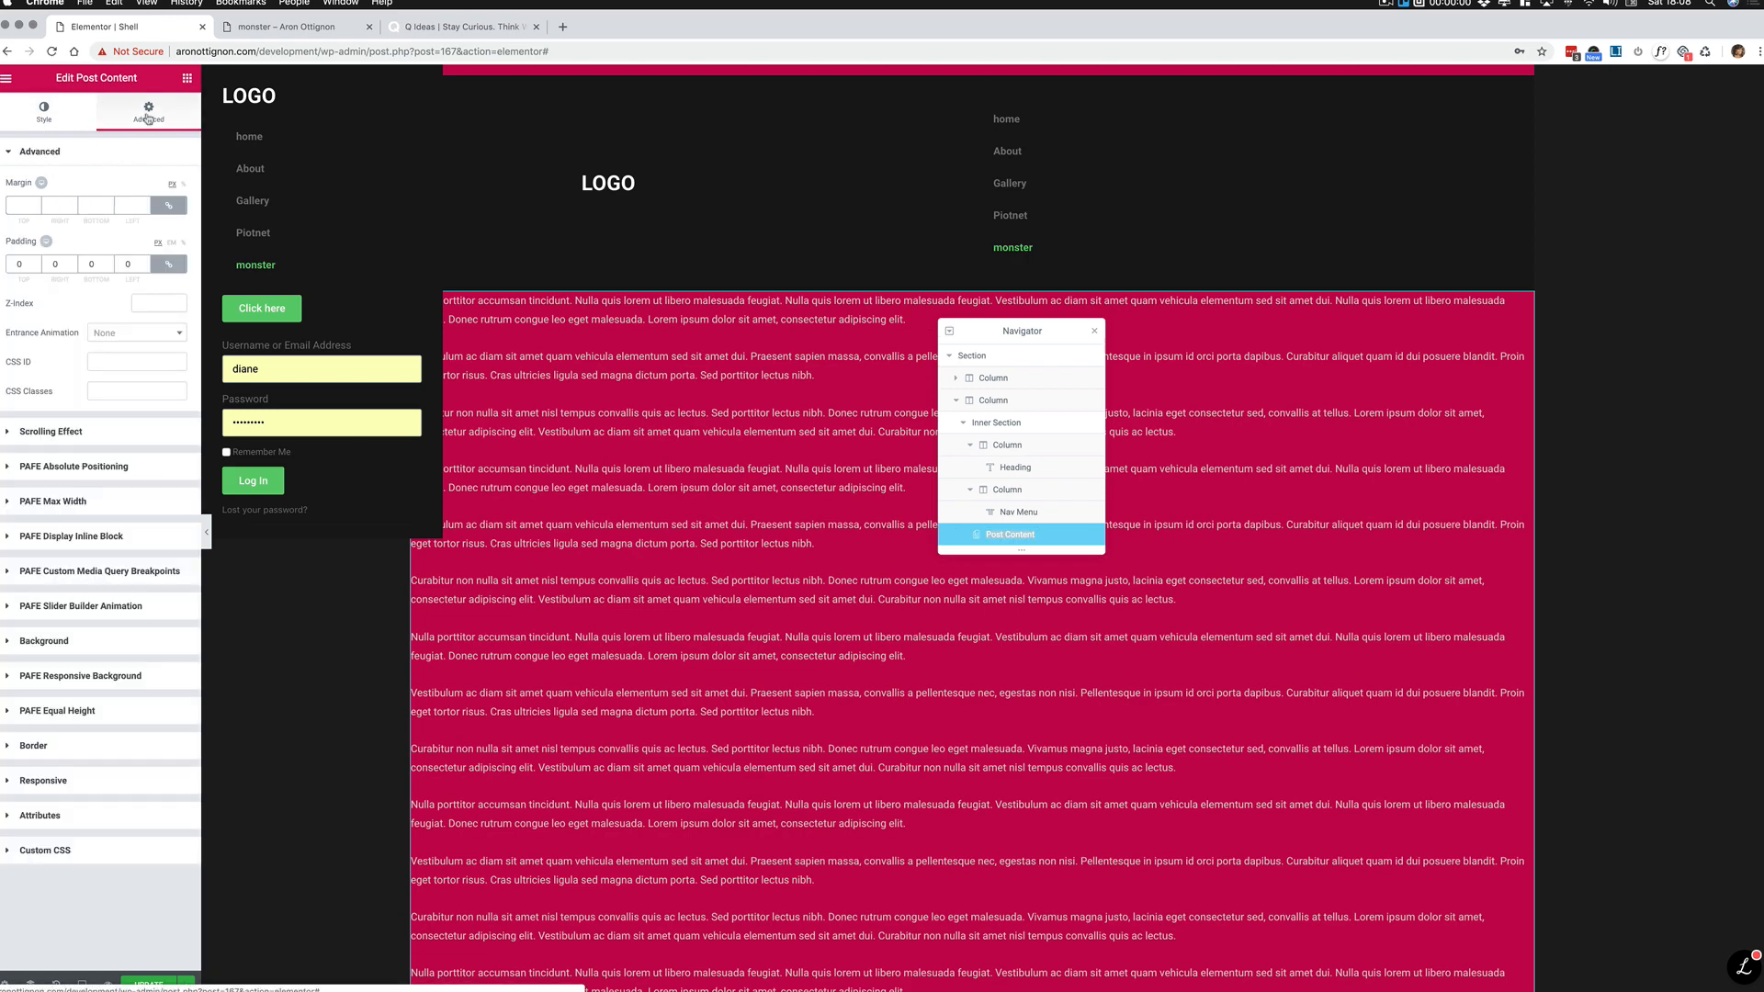
Step: Switch to the Q Ideas reference site and scroll through its home page to examine the full-width content beside the fixed side menu
click(285, 26)
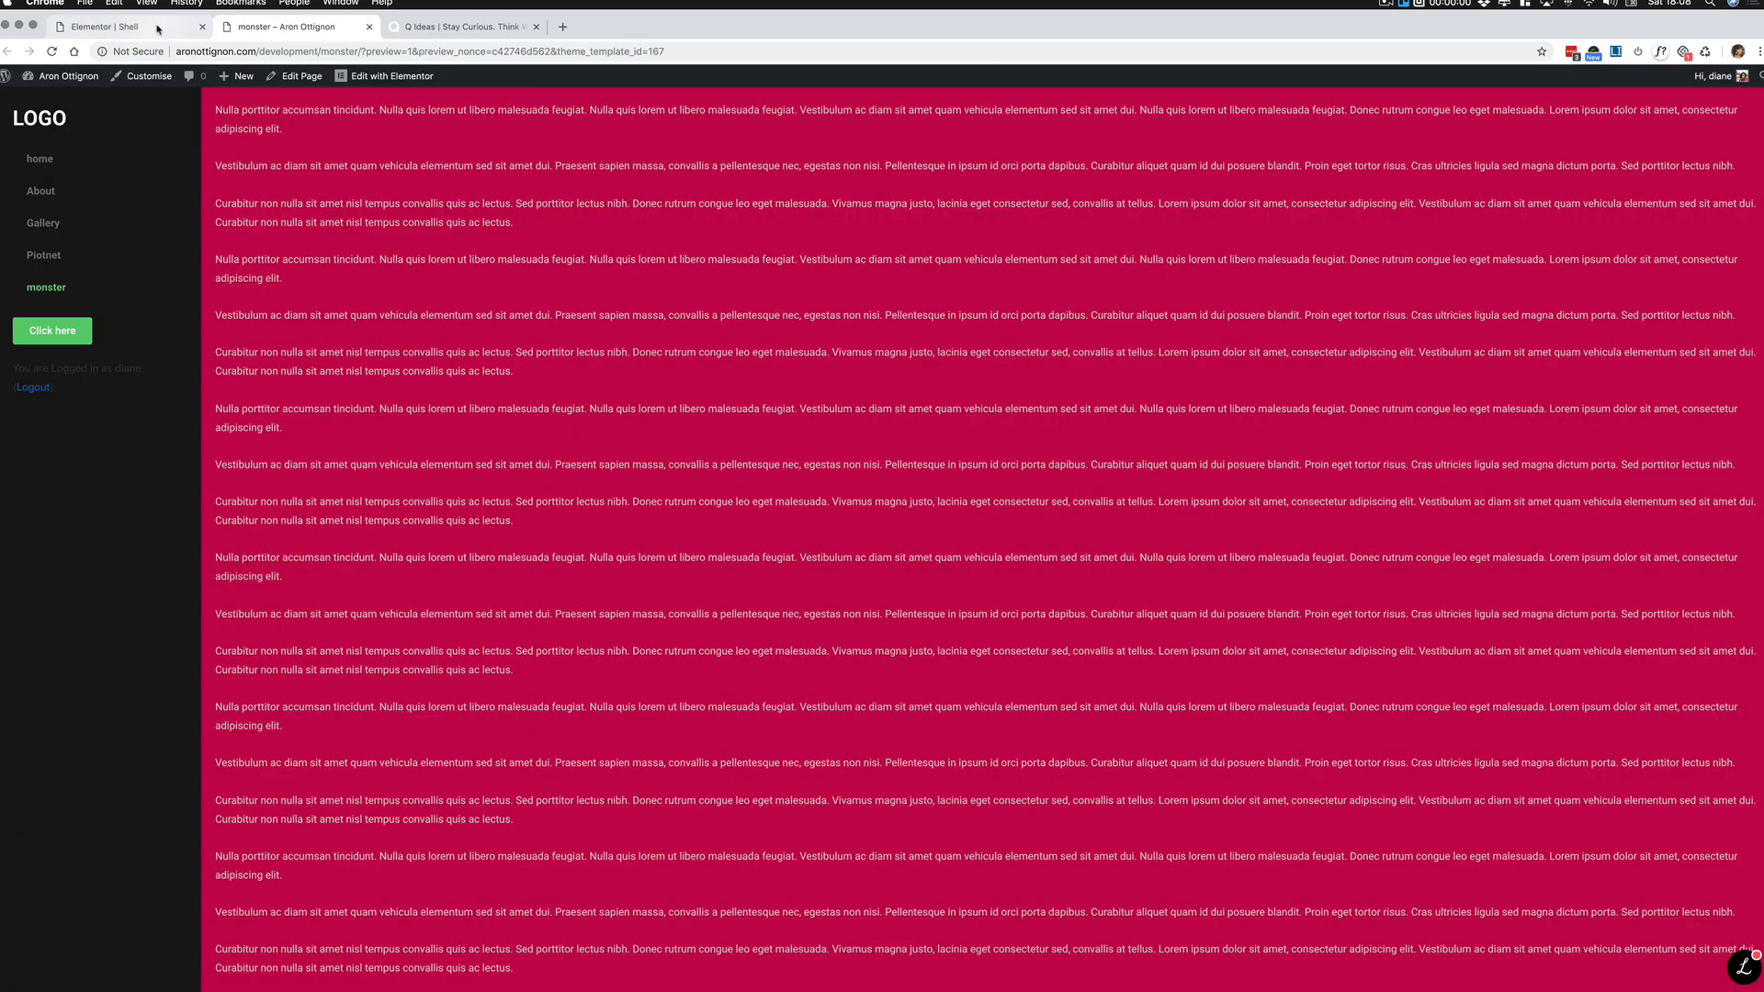
click(427, 32)
scroll(532, 382, up, 10)
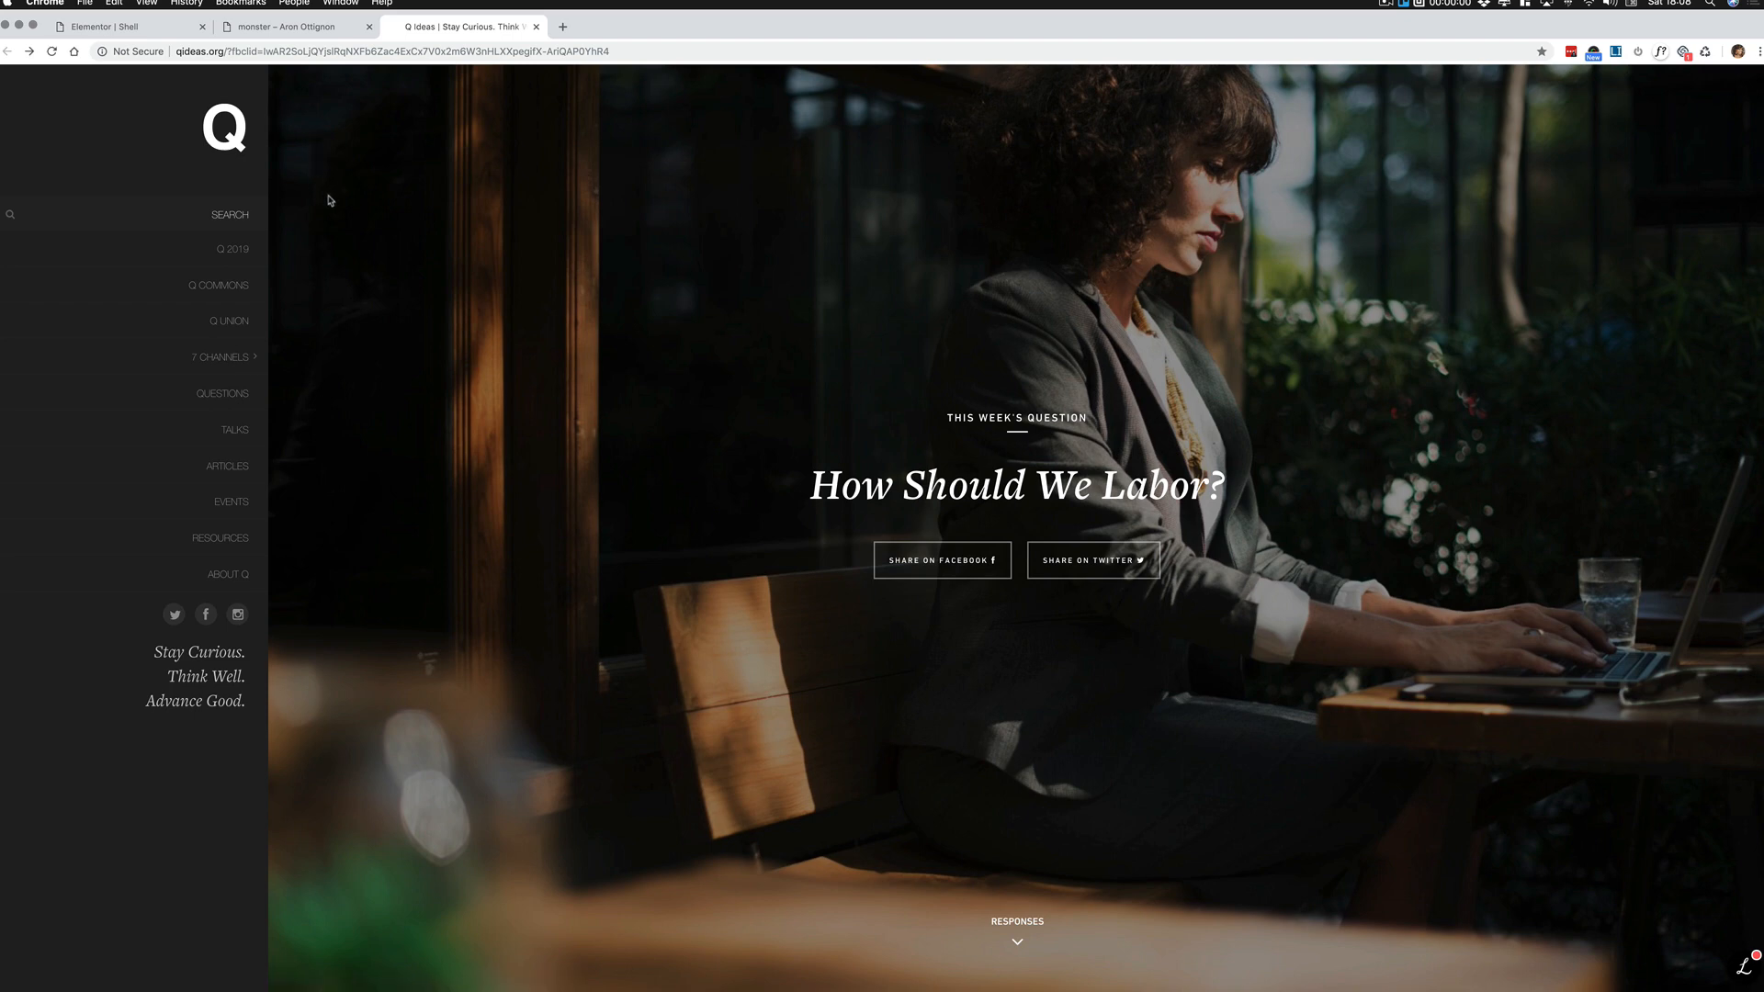
scroll(330, 207, down, 5)
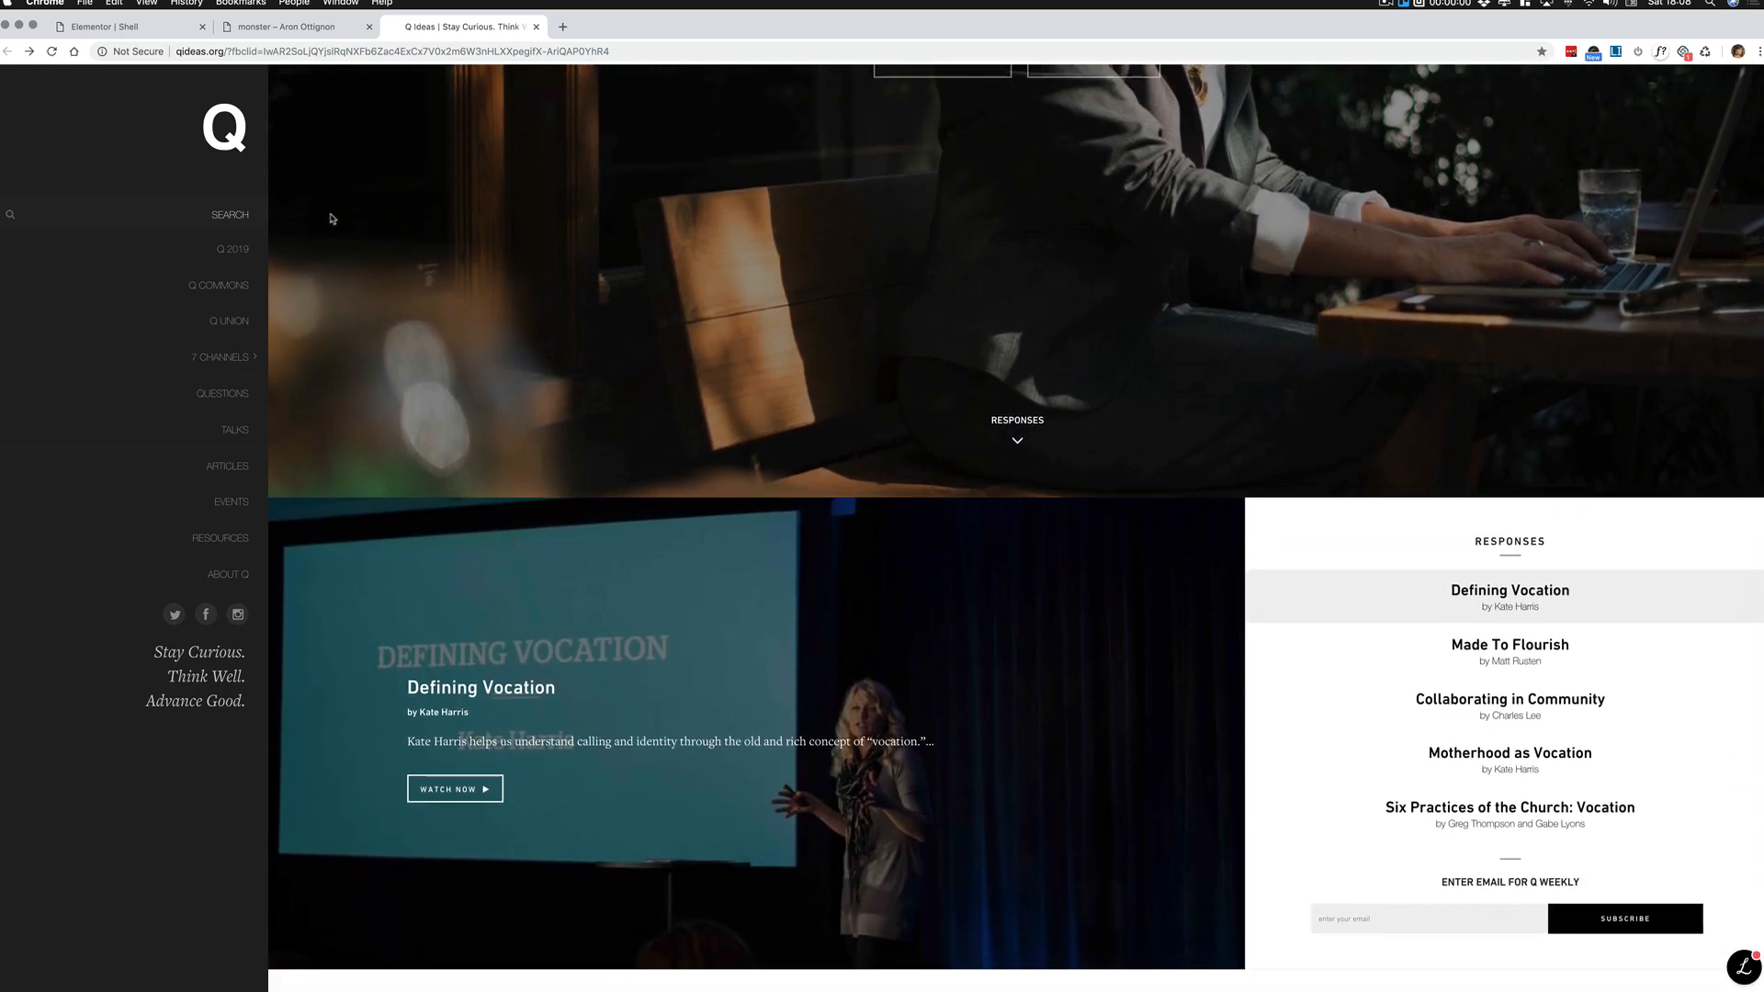
scroll(331, 218, down, 9)
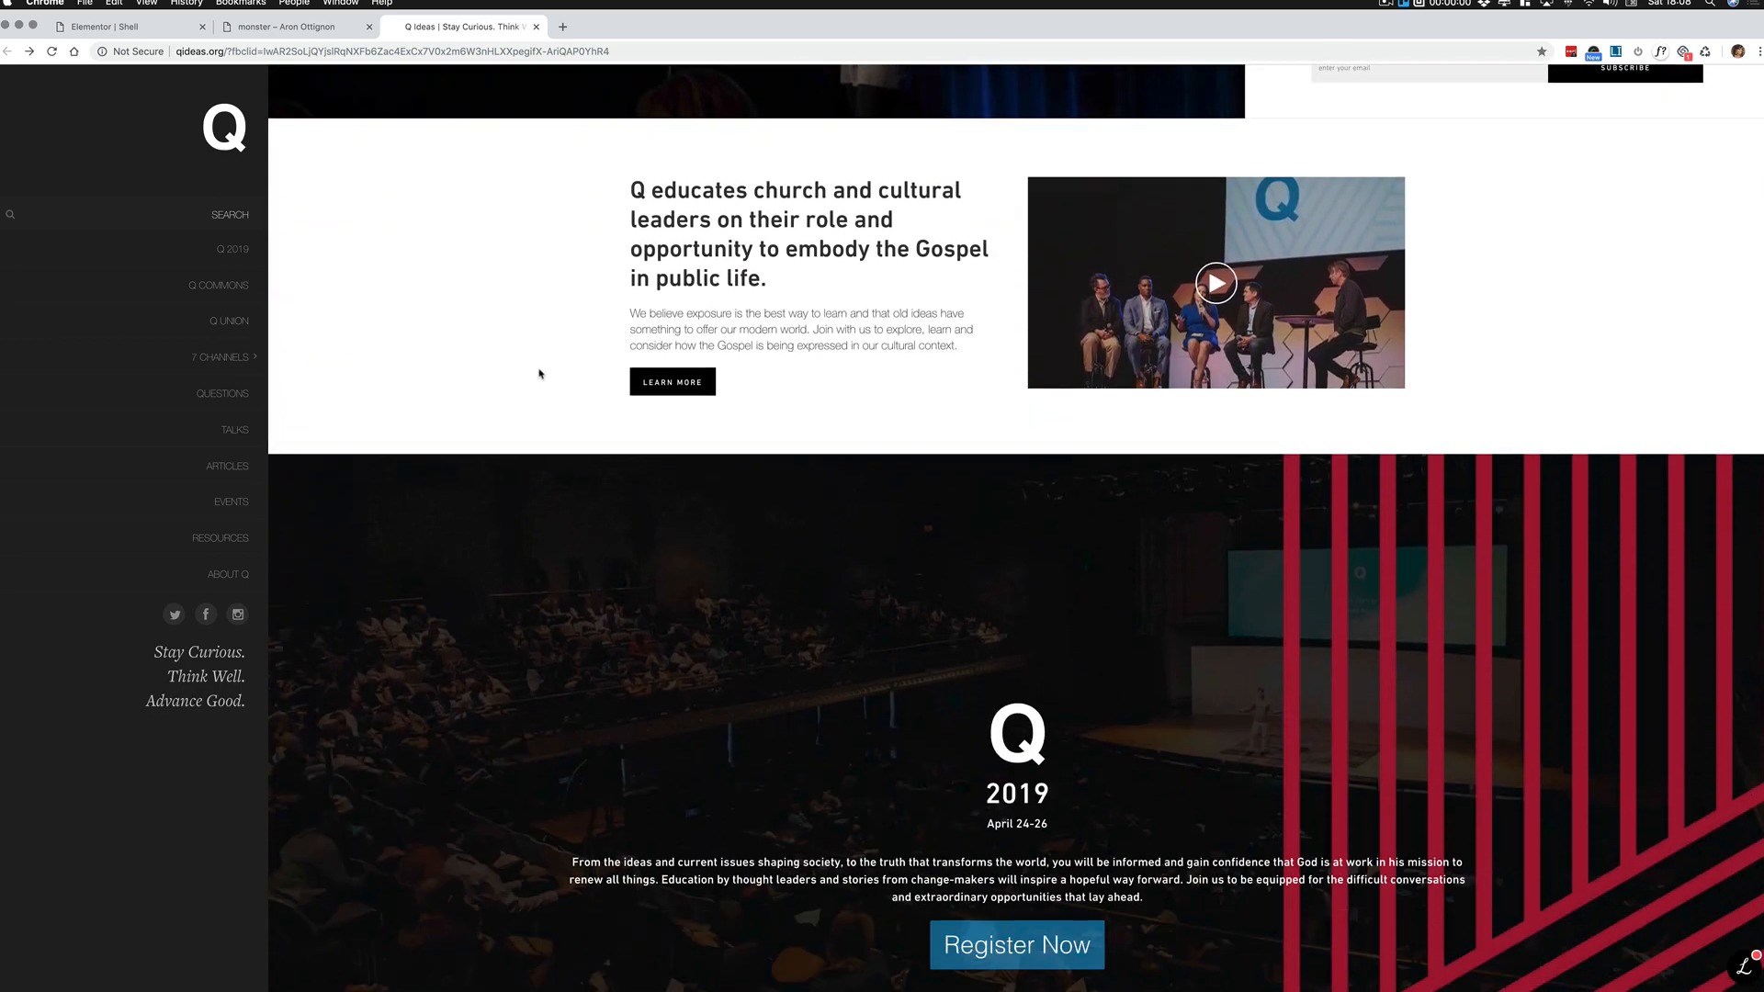
scroll(542, 372, down, 10)
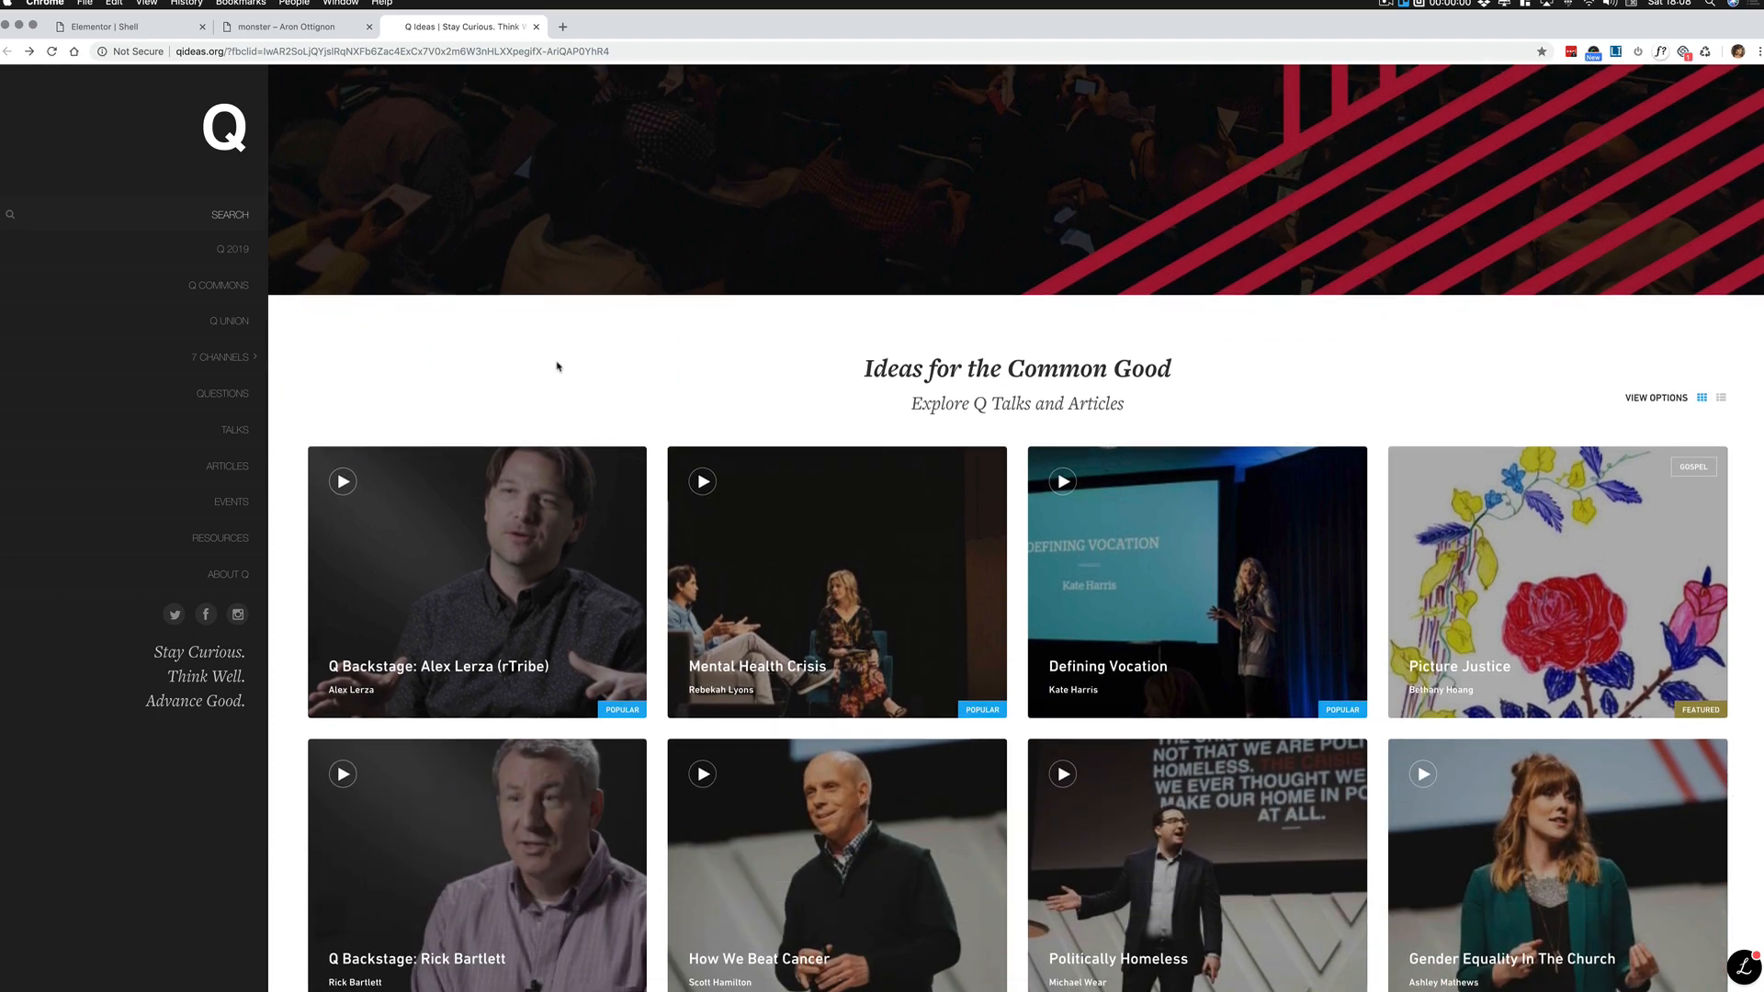
scroll(558, 366, down, 4)
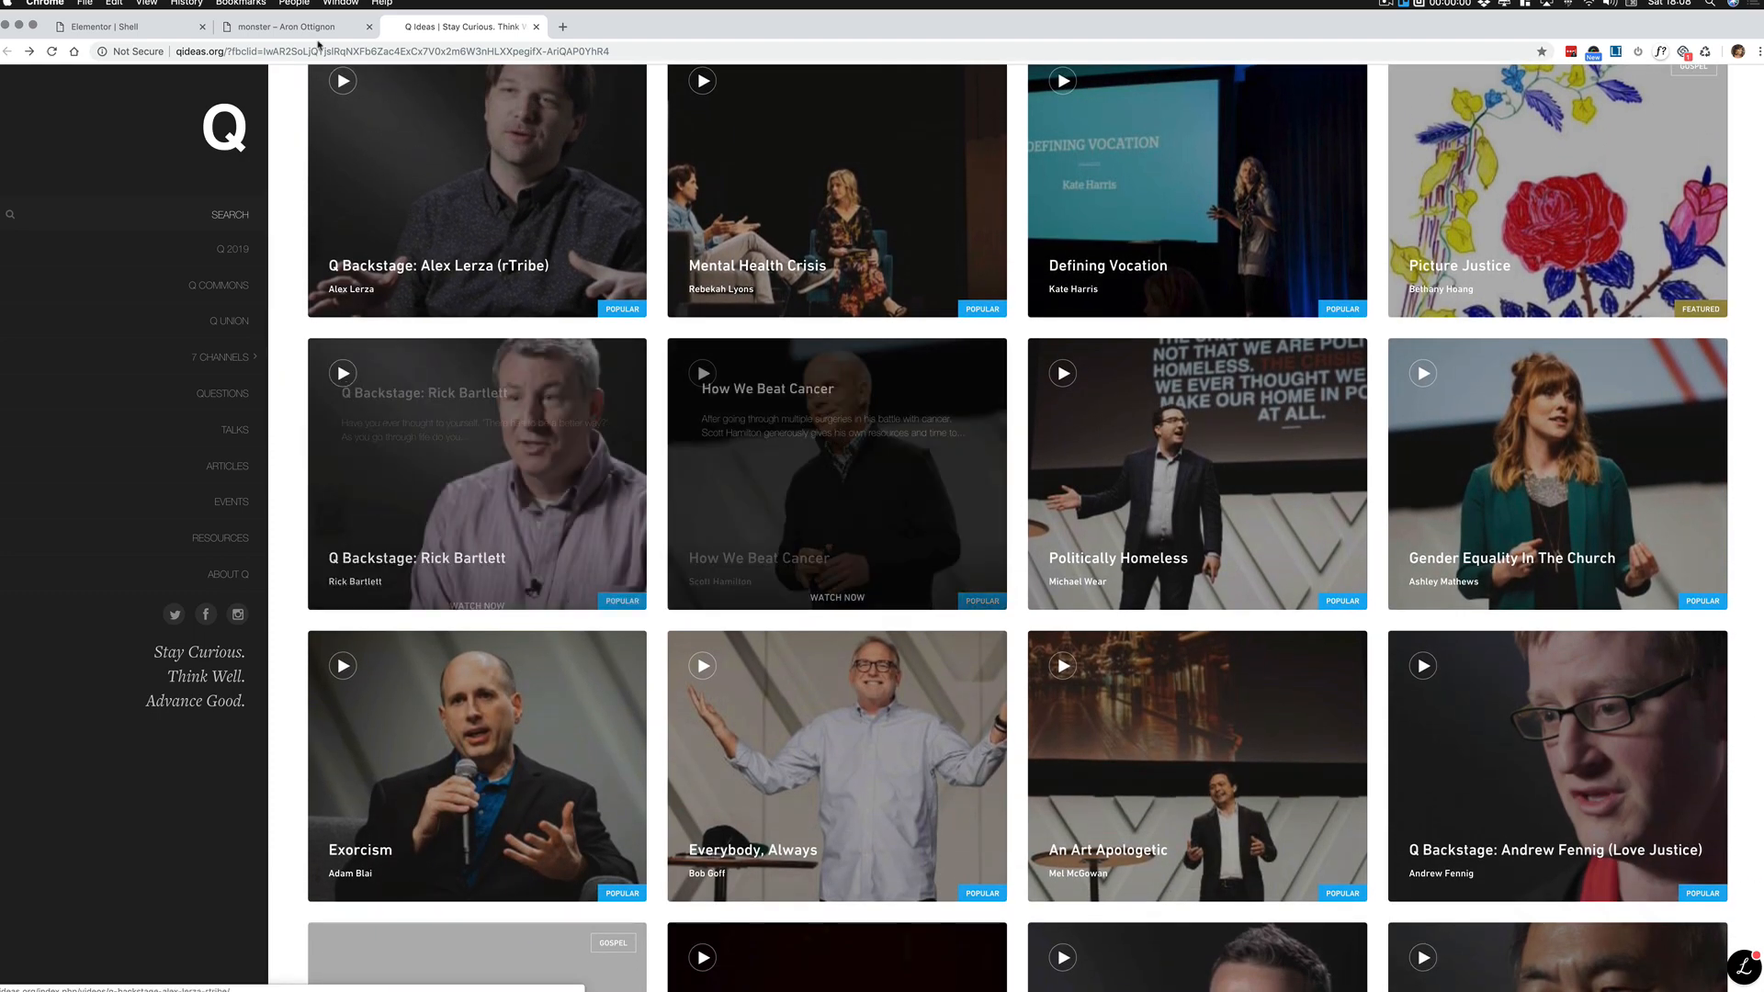
Step: Return to the Shell template and save it
click(292, 31)
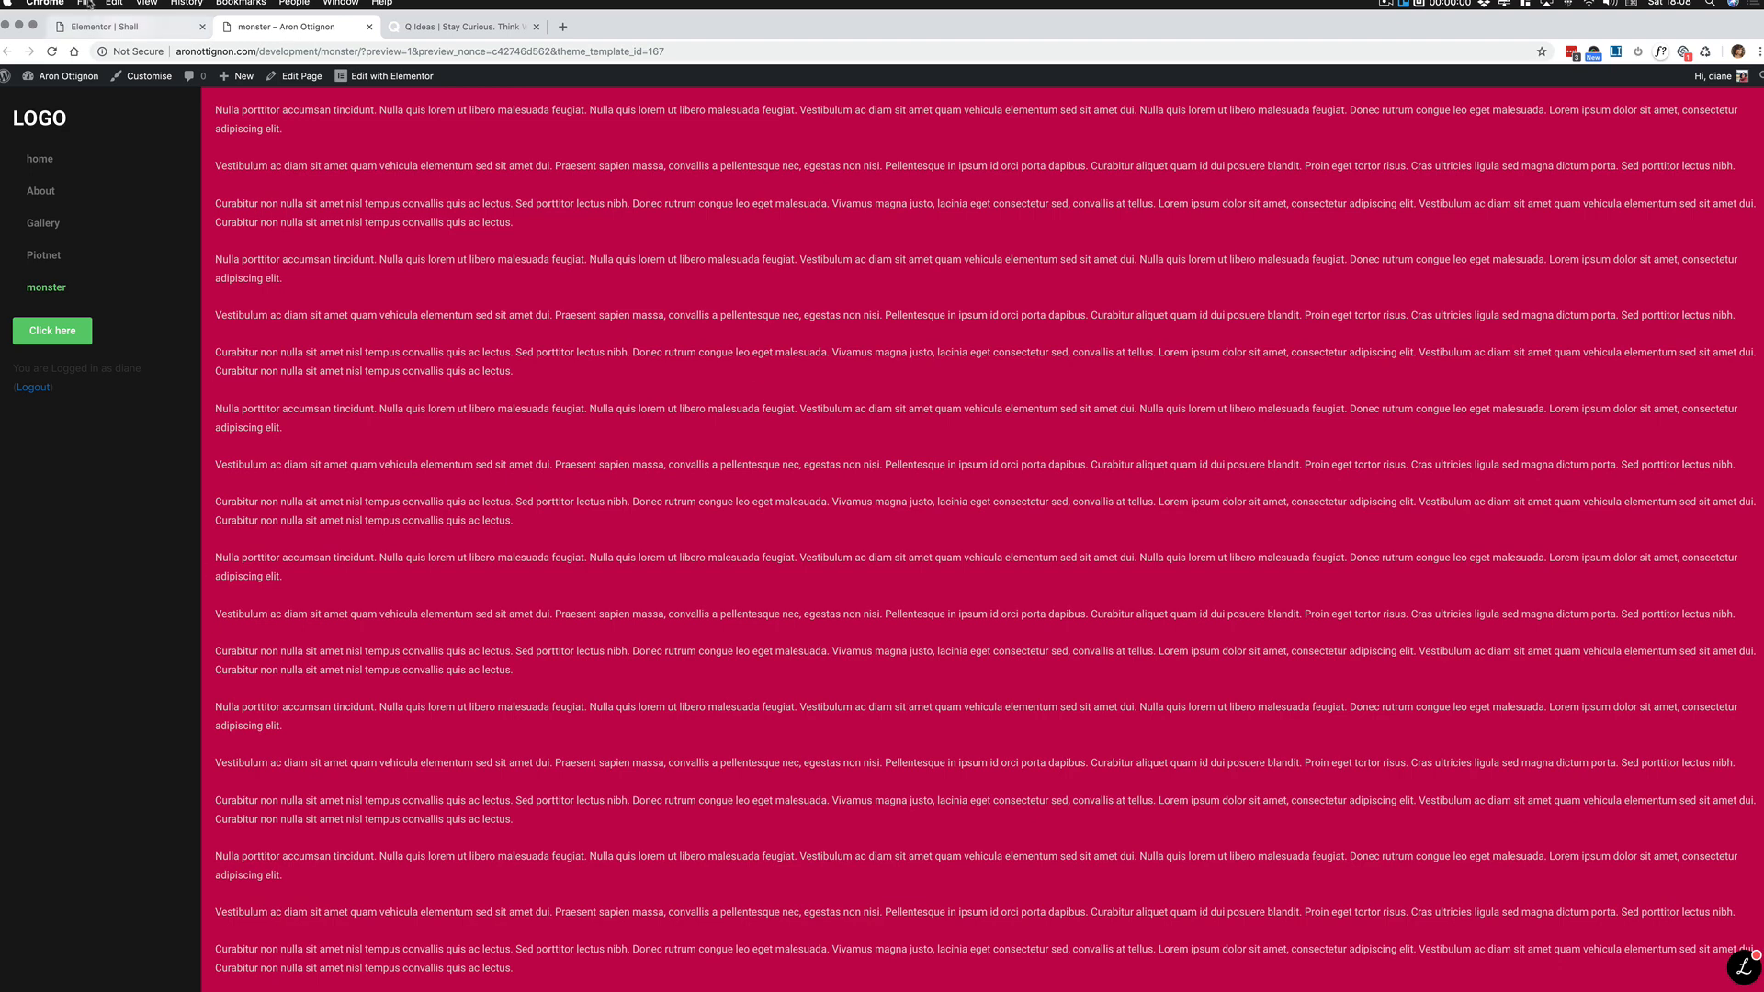
click(129, 37)
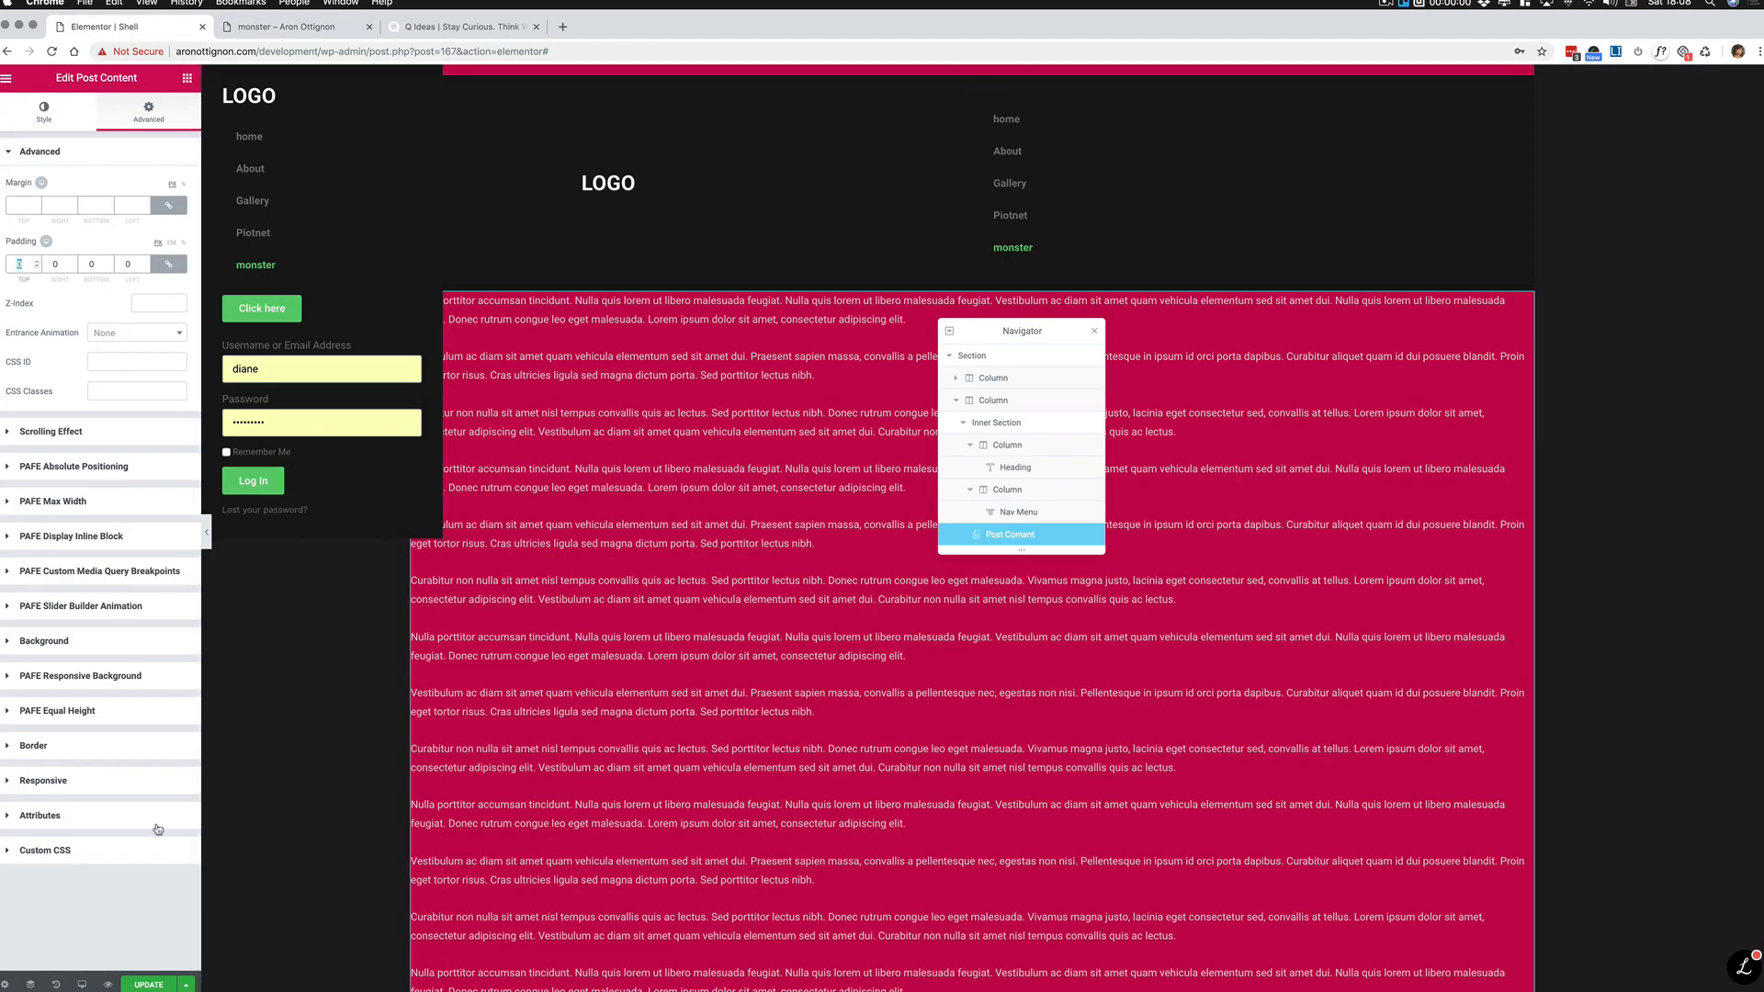
Step: Reload the monster preview page, then narrow and widen the browser window to check the layout at tablet width
click(284, 27)
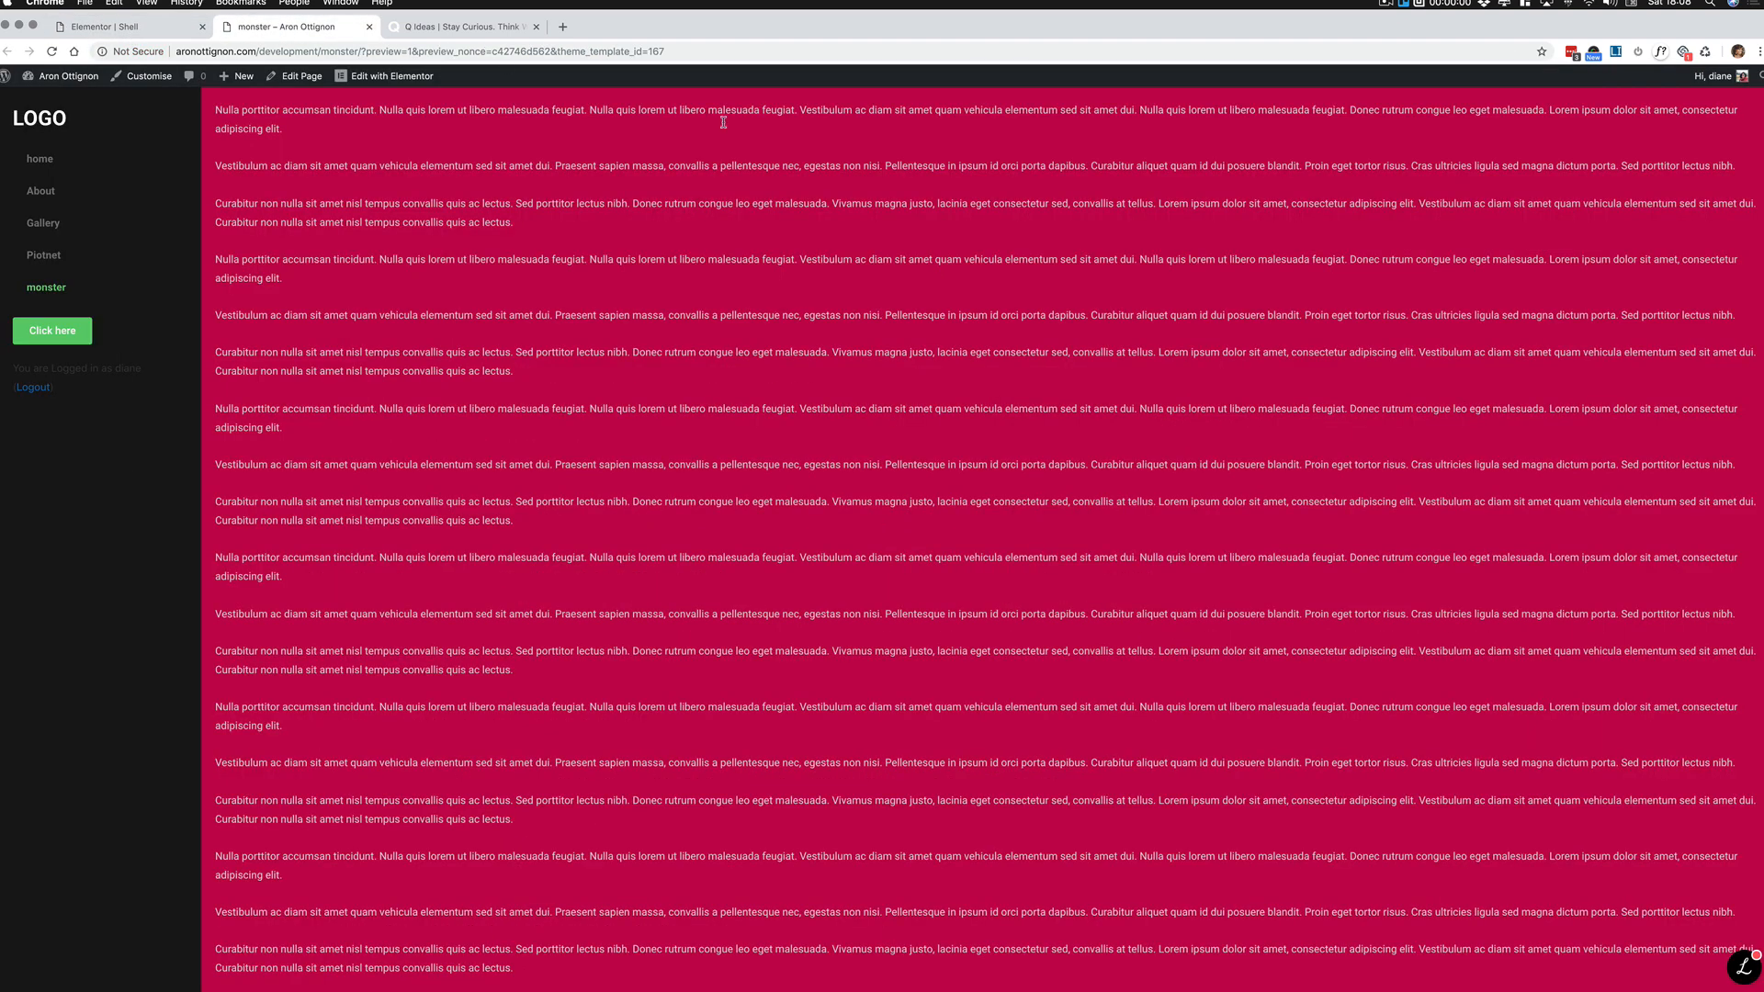
right_click(554, 225)
click(588, 253)
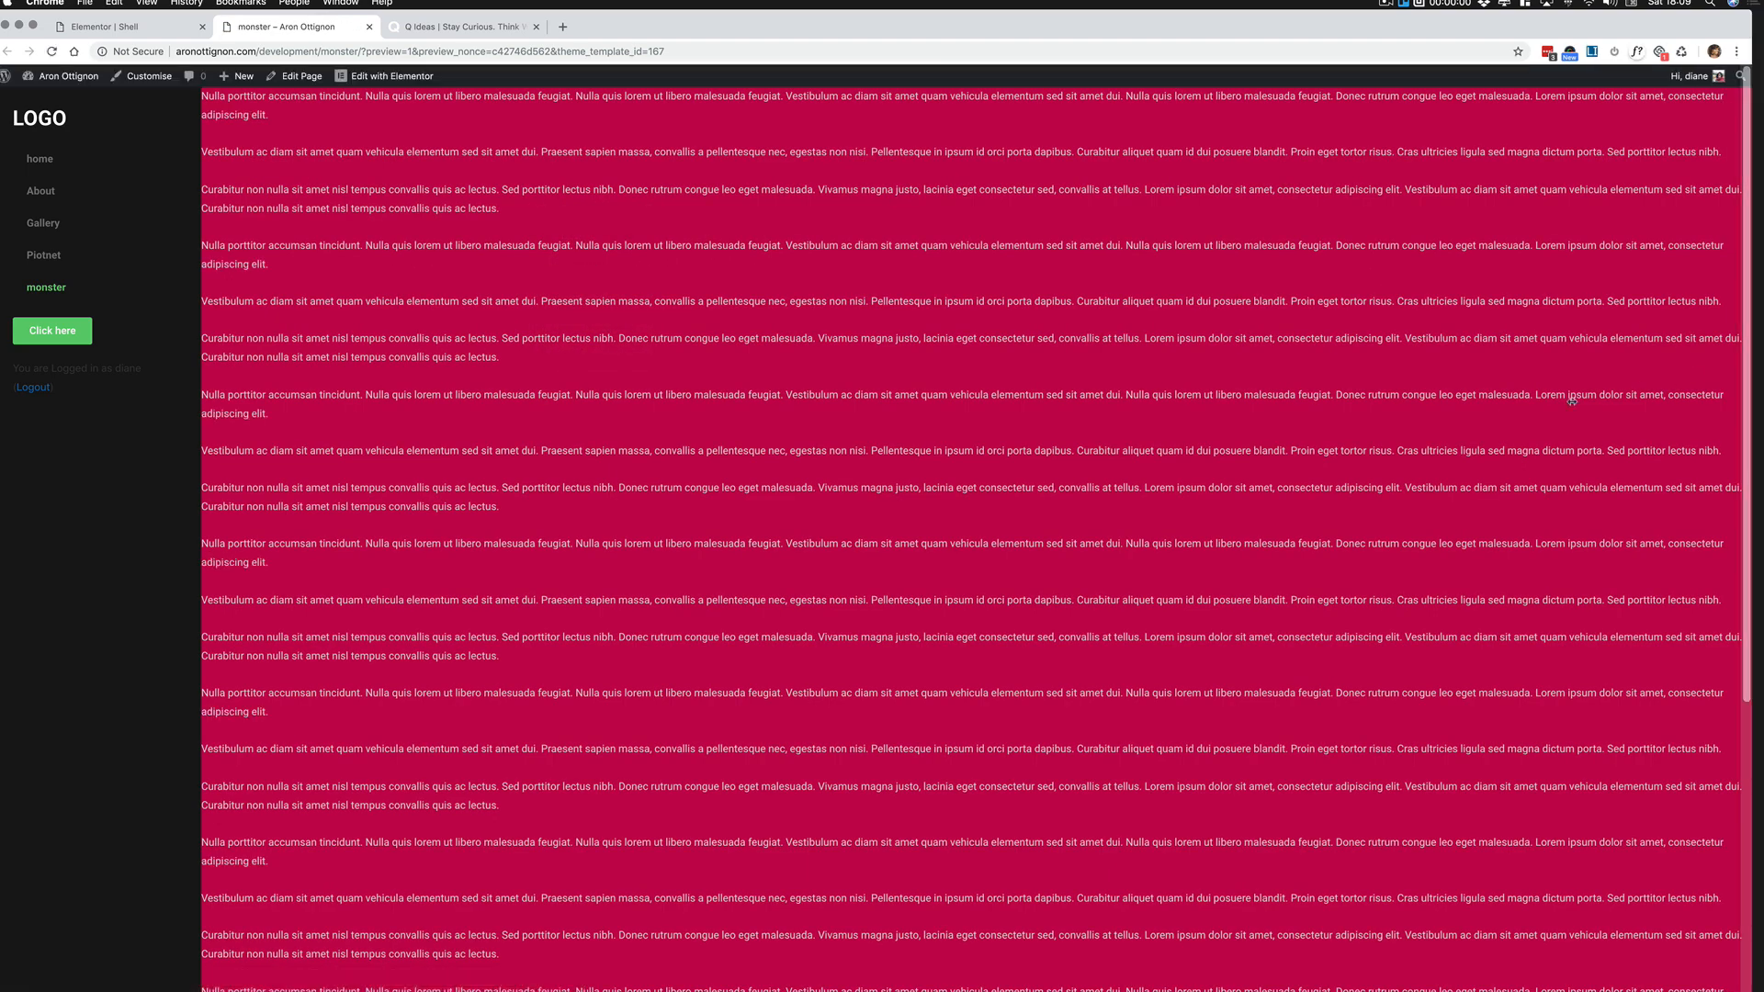
drag(1572, 401, 705, 430)
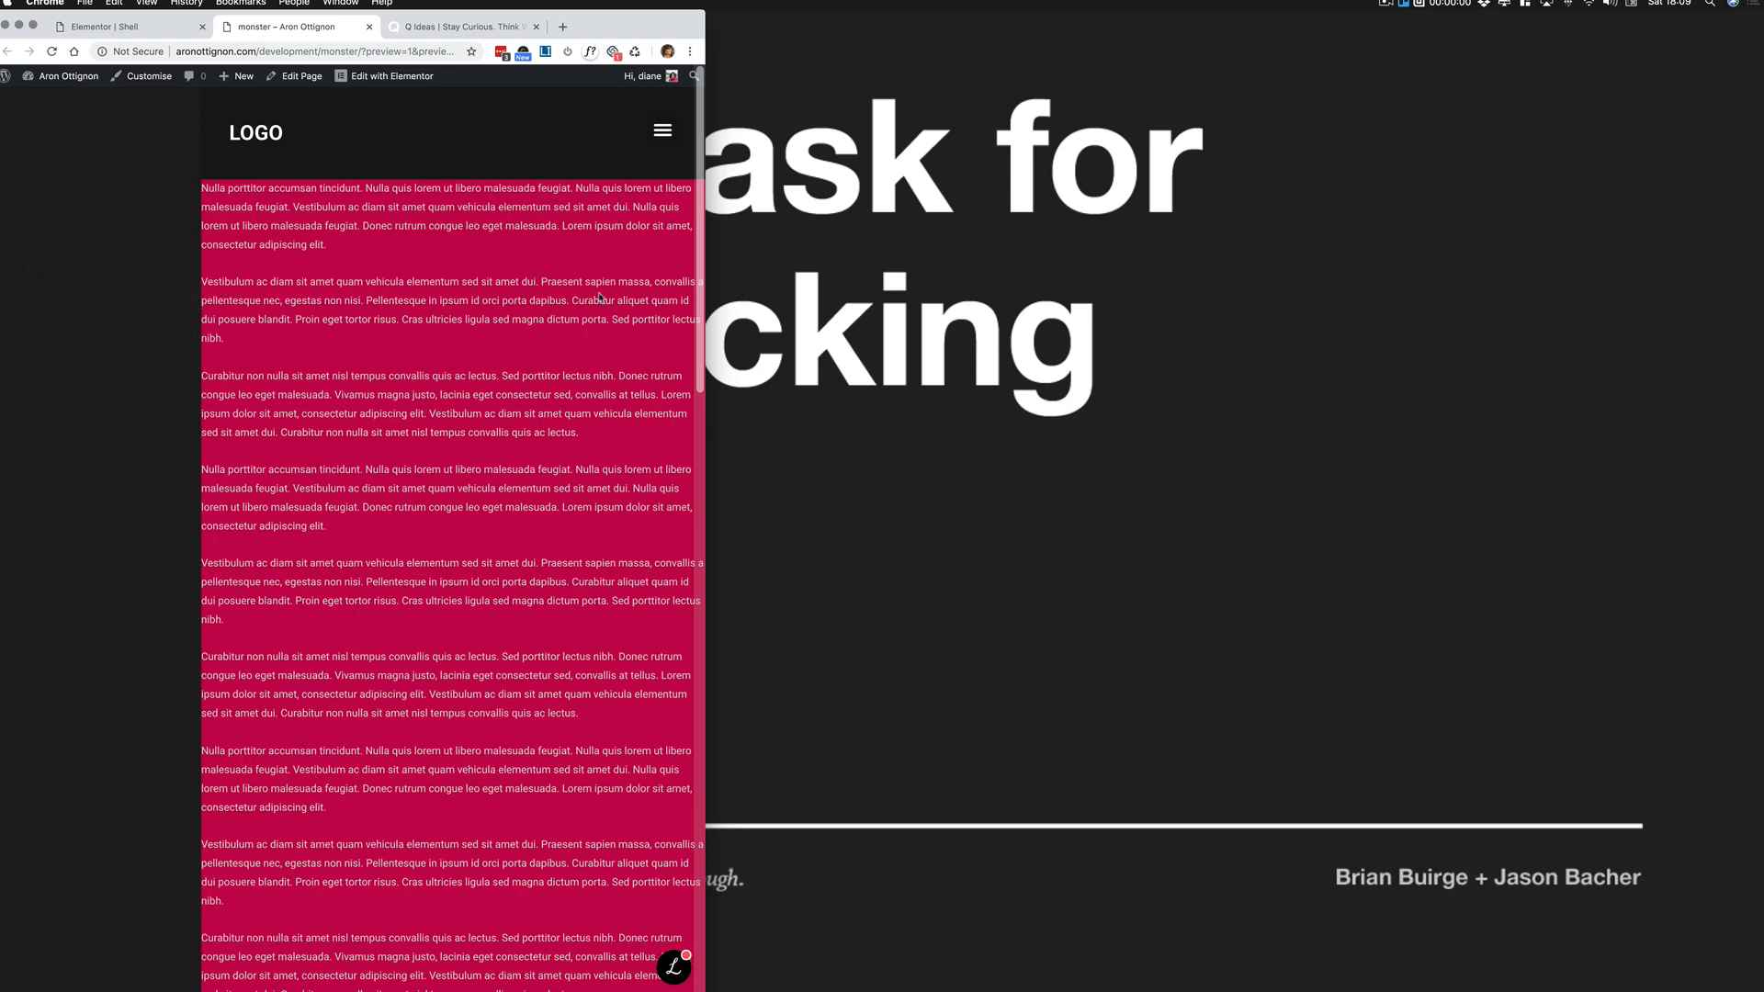
drag(704, 331, 1760, 331)
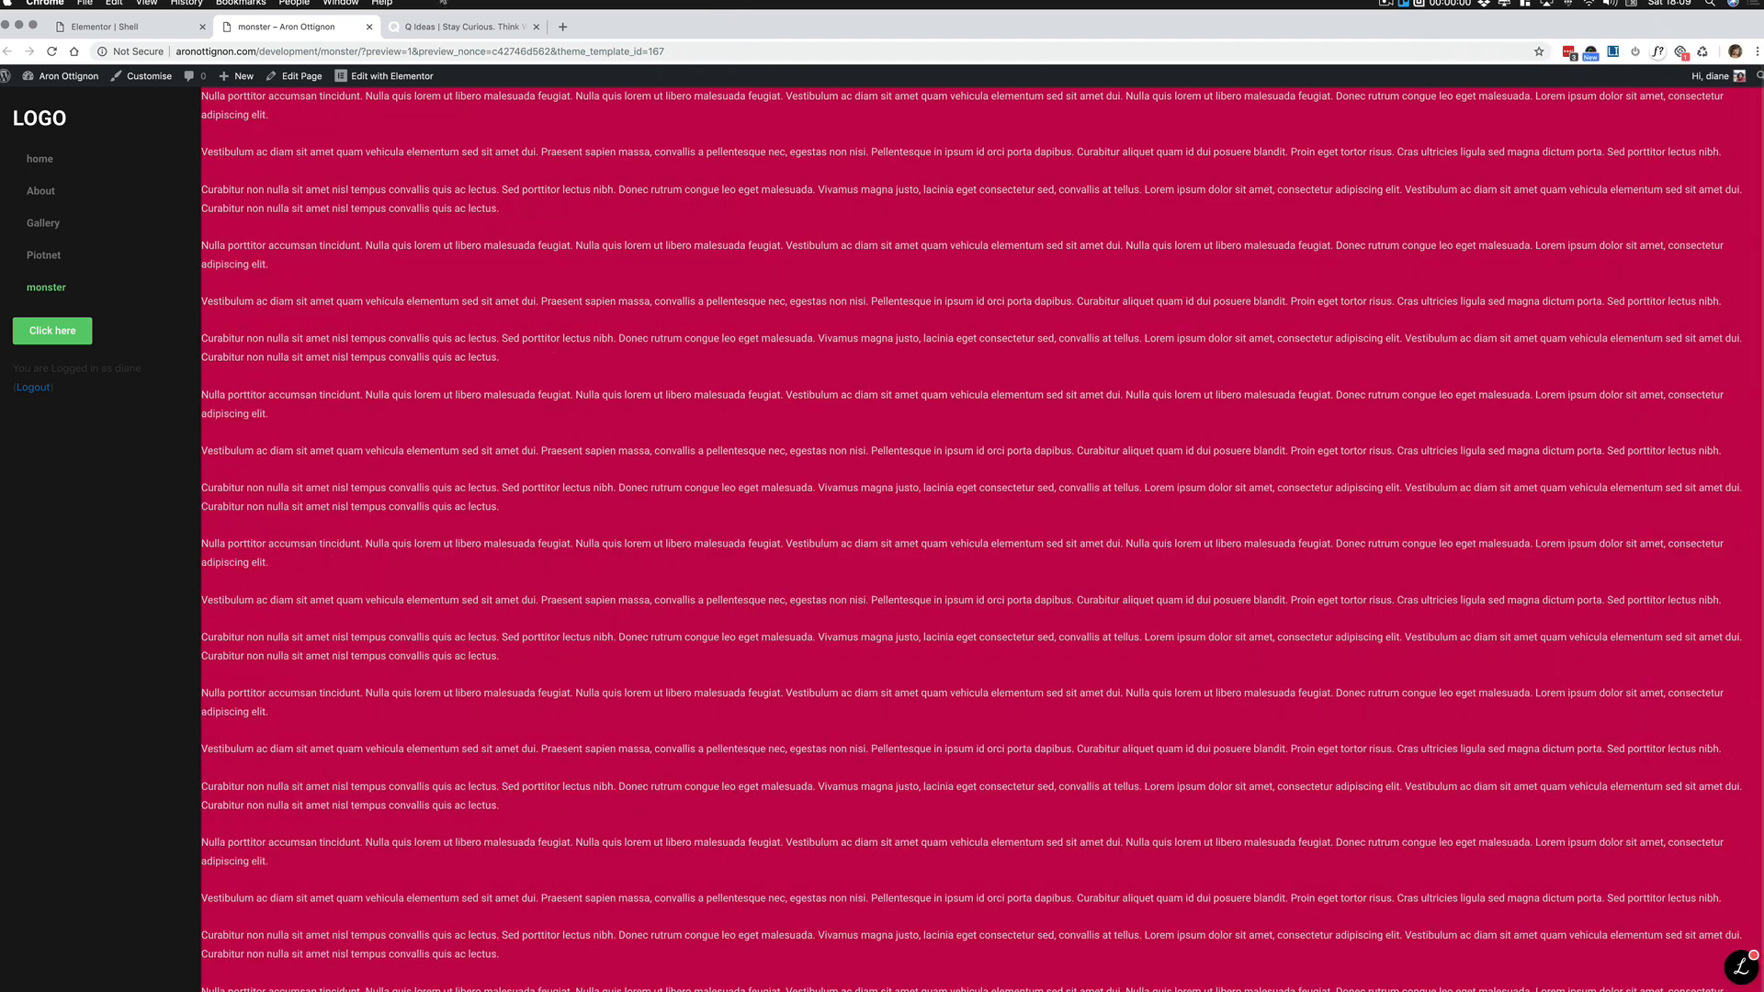
Step: Return to the Shell template and inspect the header menu column and Post Content widget to find the element carrying the left margin
click(106, 27)
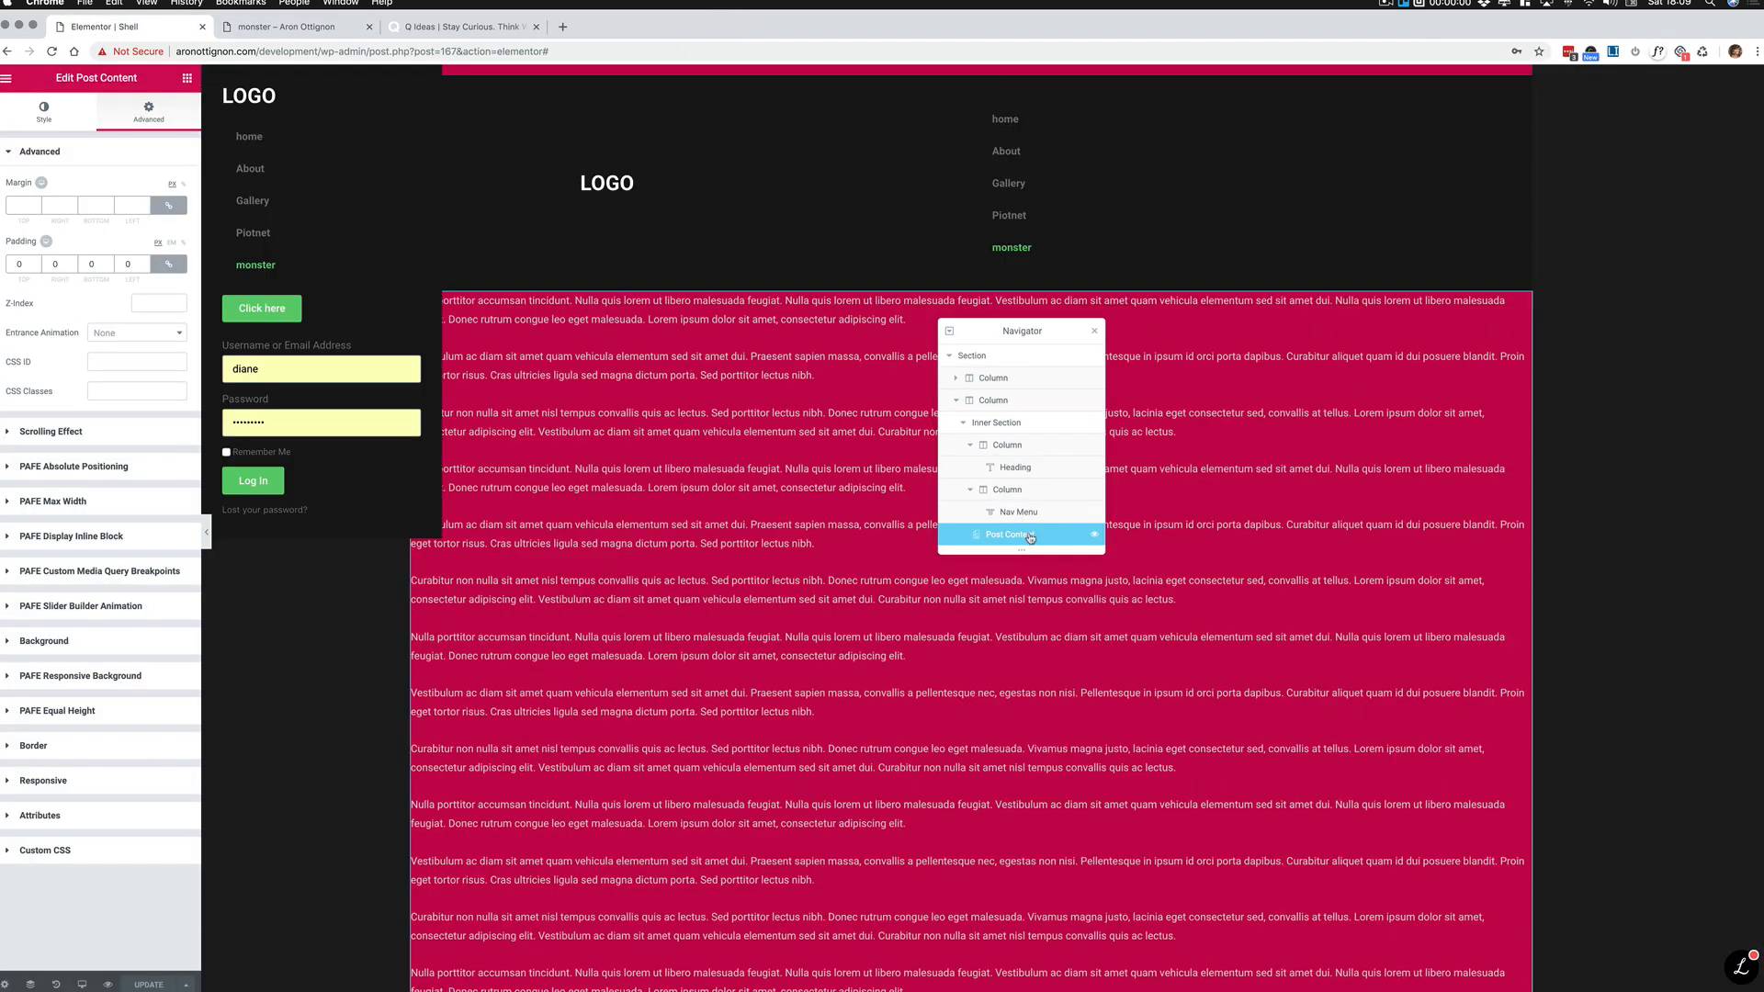
click(1024, 491)
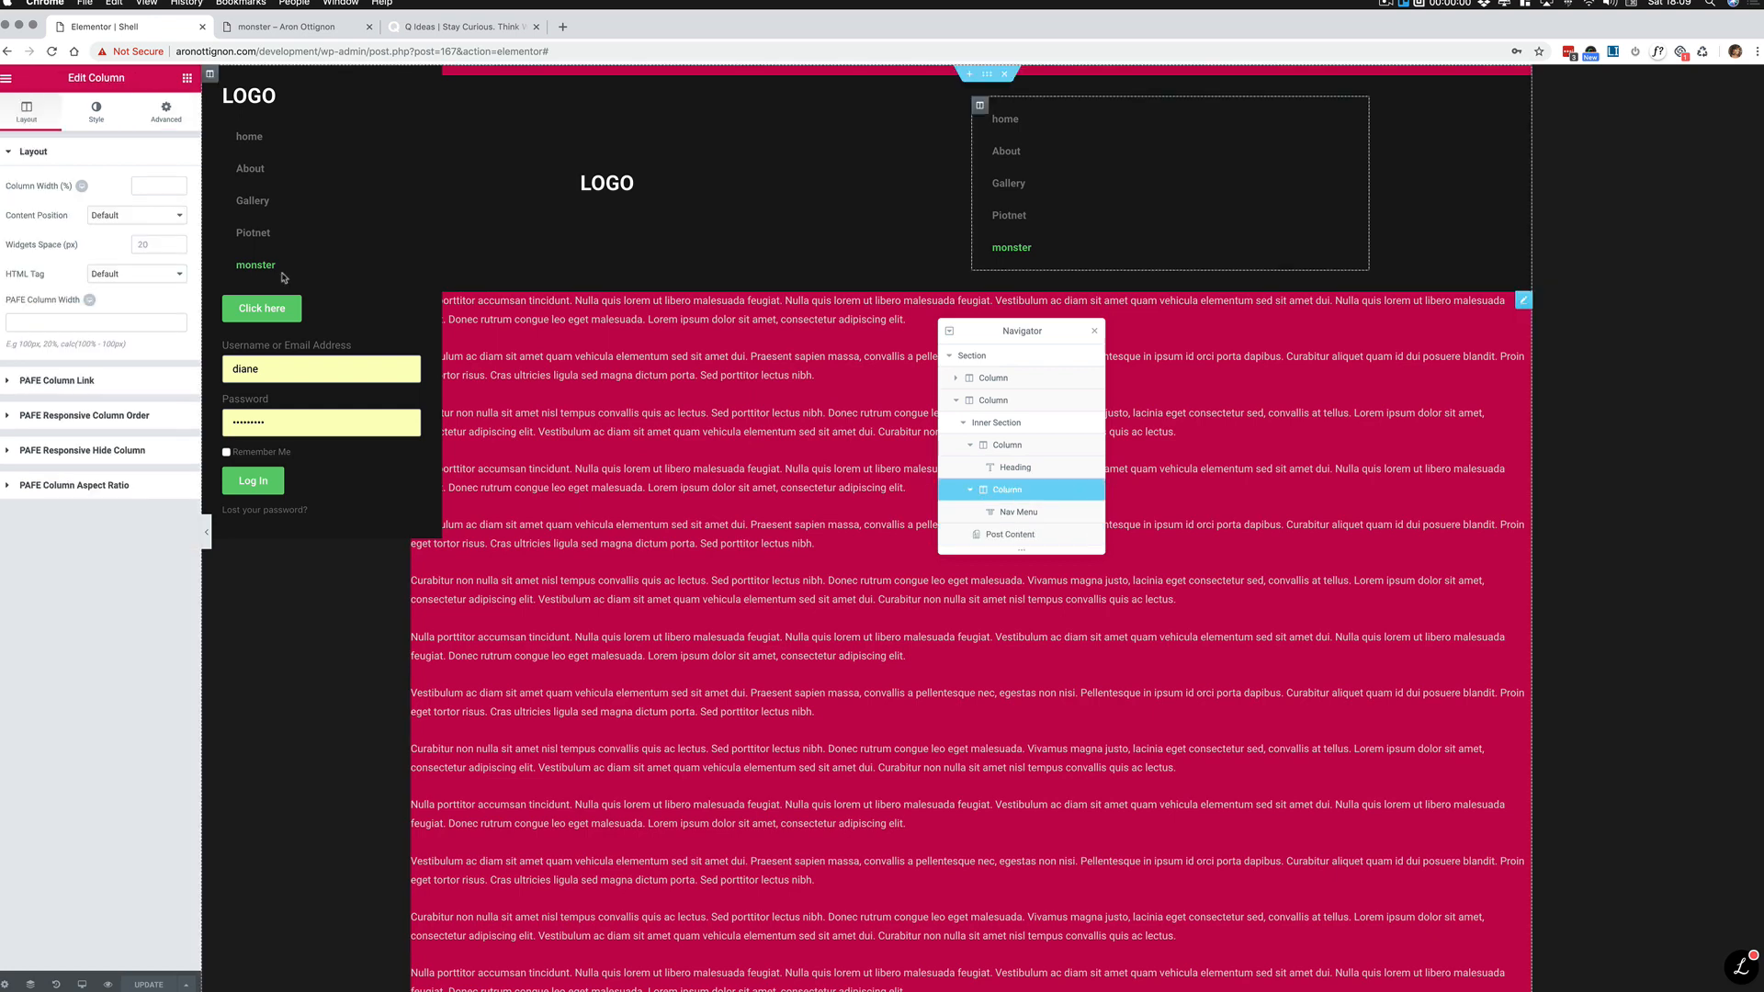
click(165, 111)
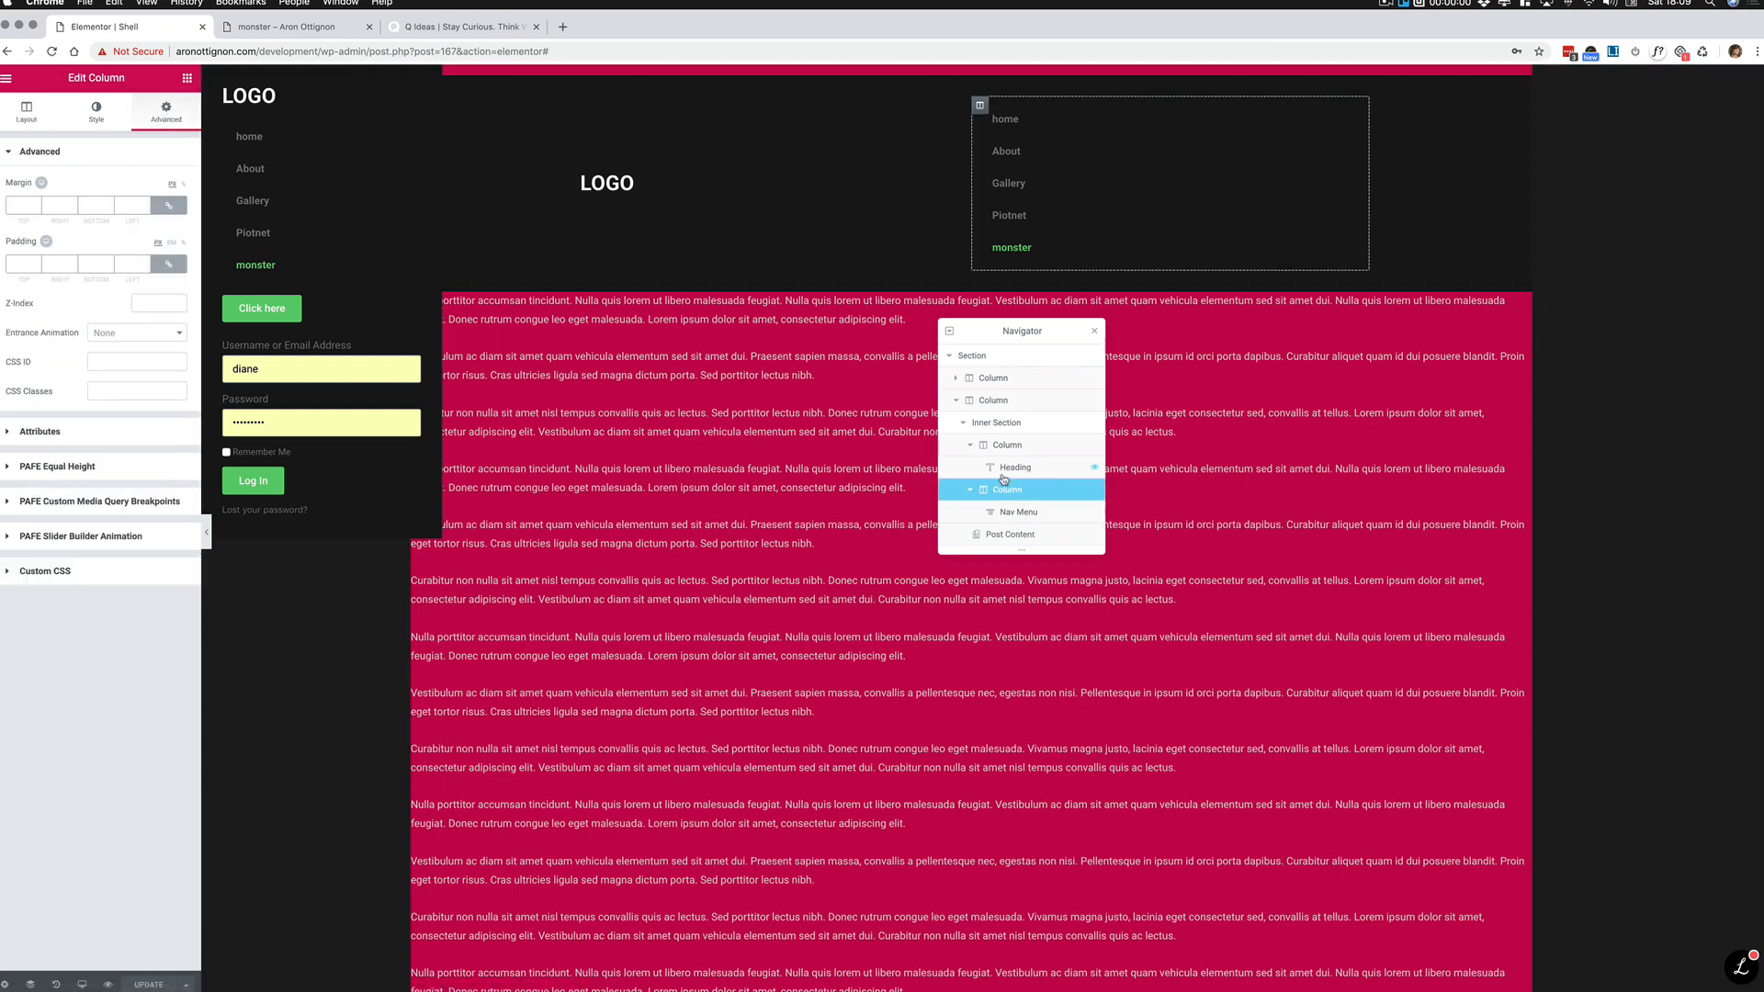
right_click(563, 515)
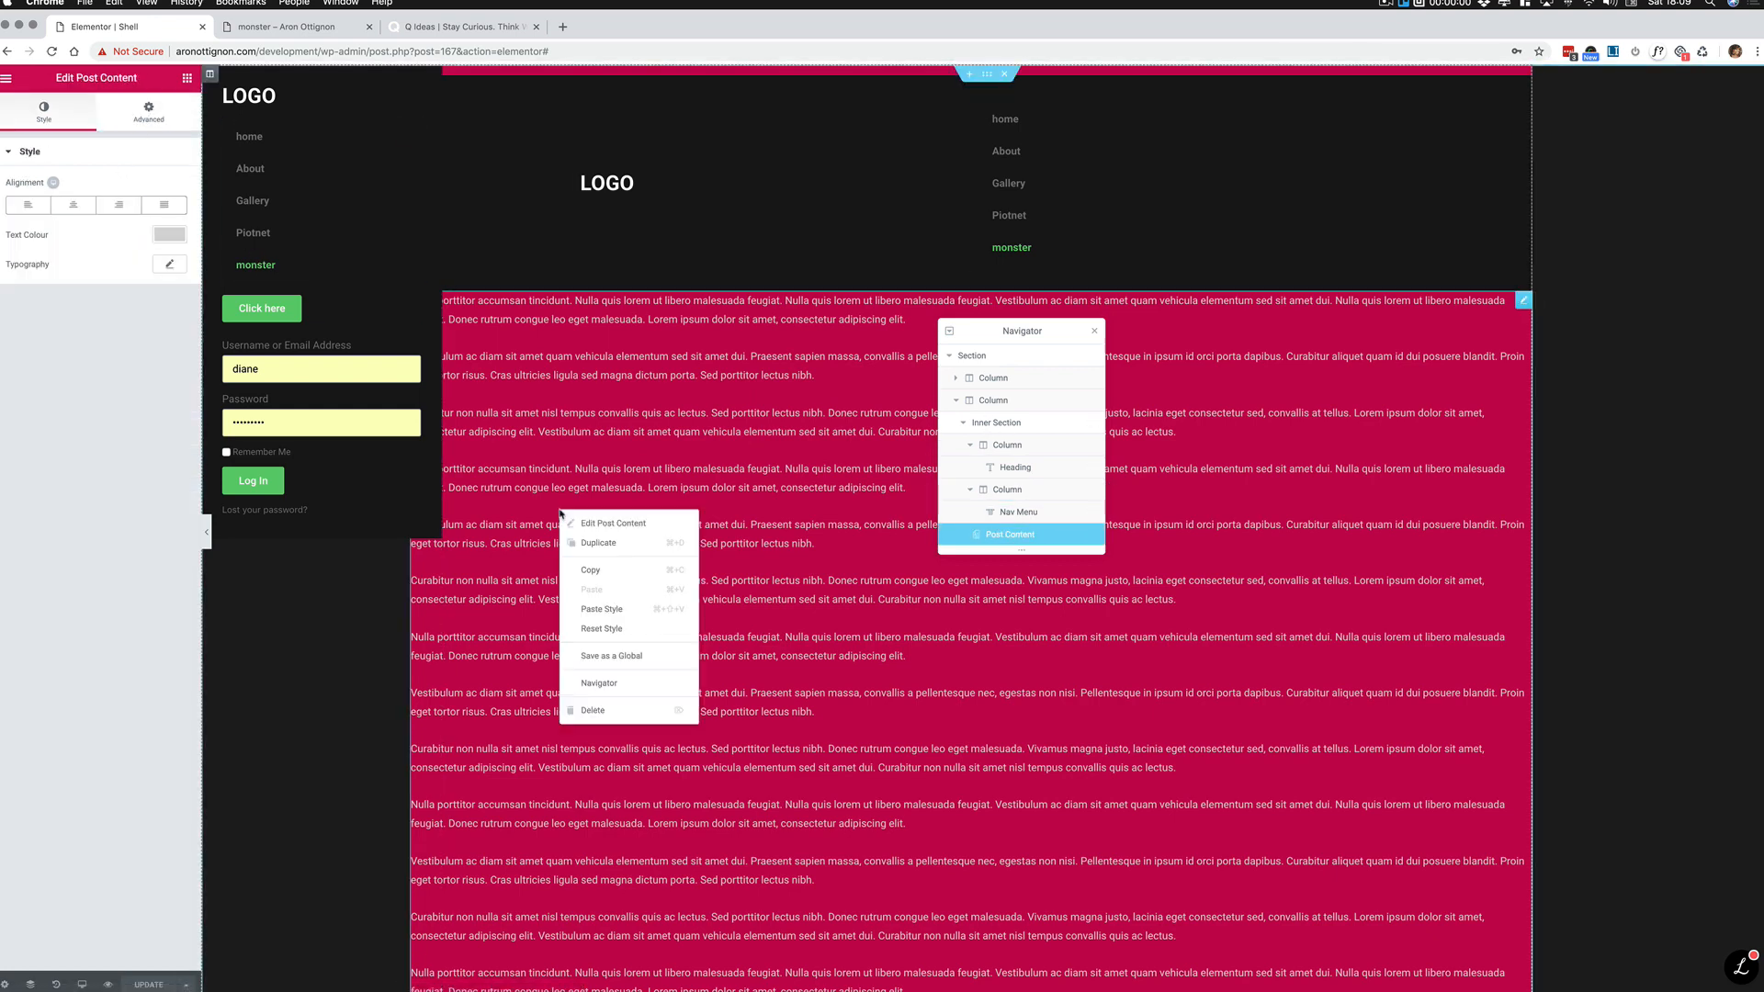
click(619, 523)
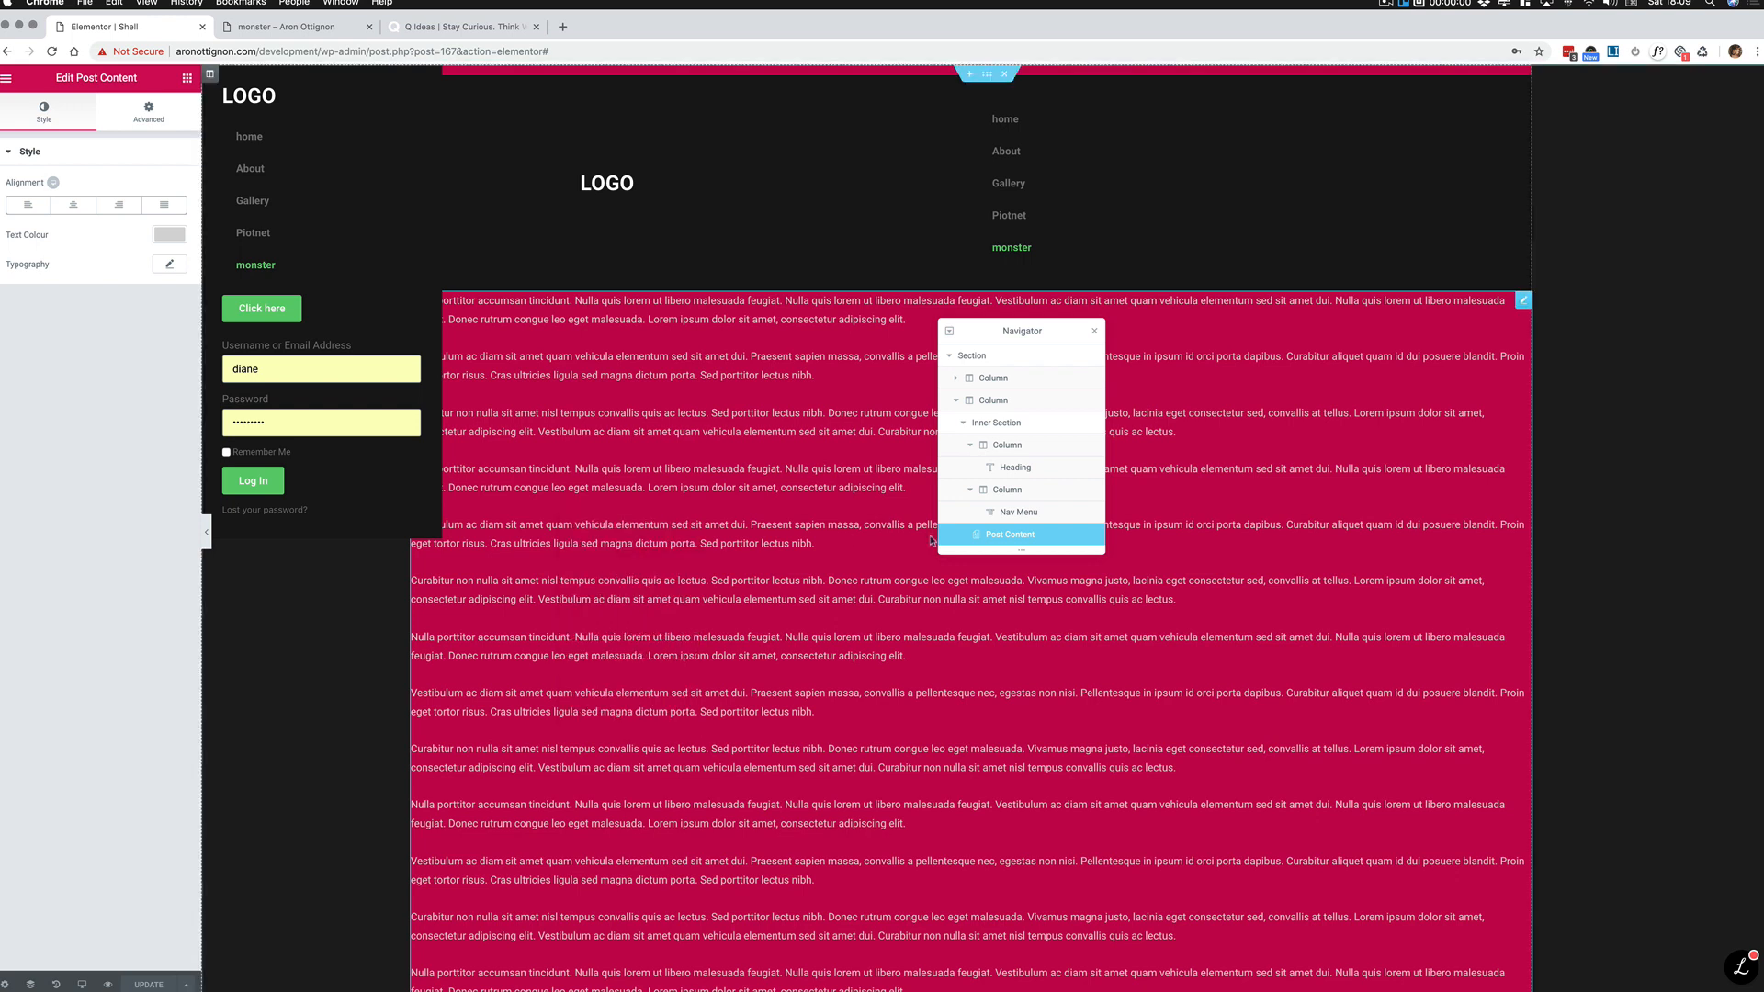
click(965, 423)
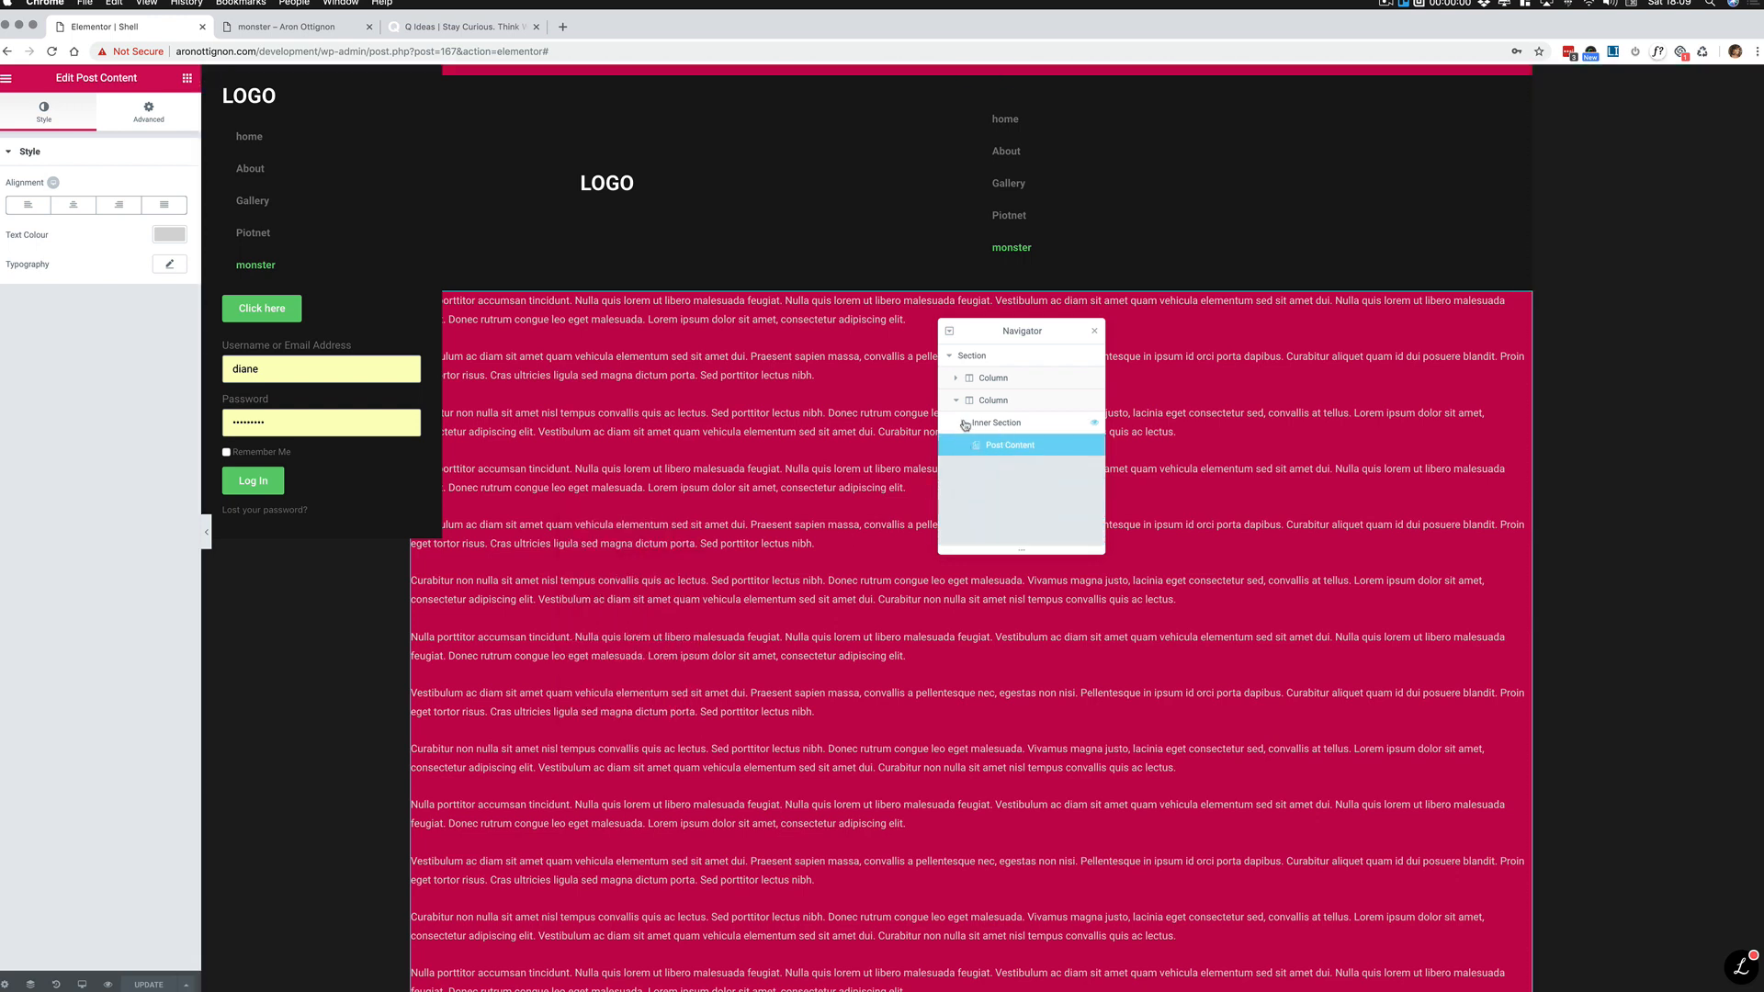
click(963, 423)
Step: Set the post content column's tablet margin to 0 on all sides and save the Shell template
click(1002, 400)
click(162, 113)
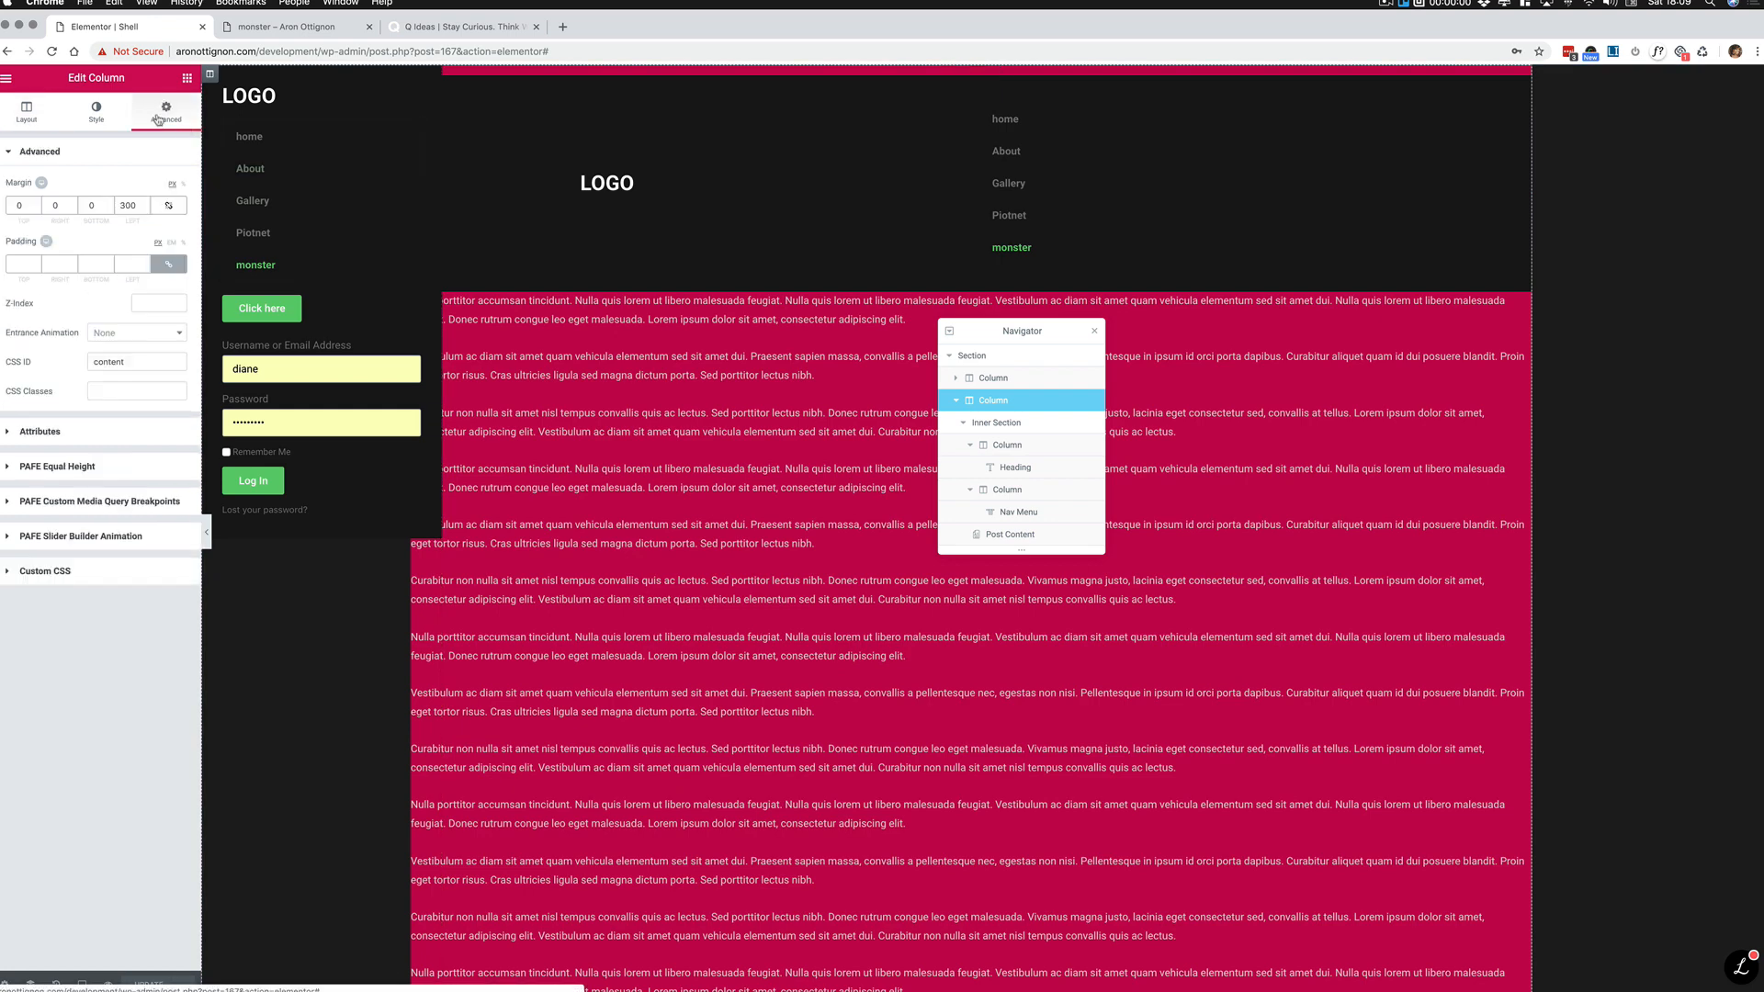
click(42, 185)
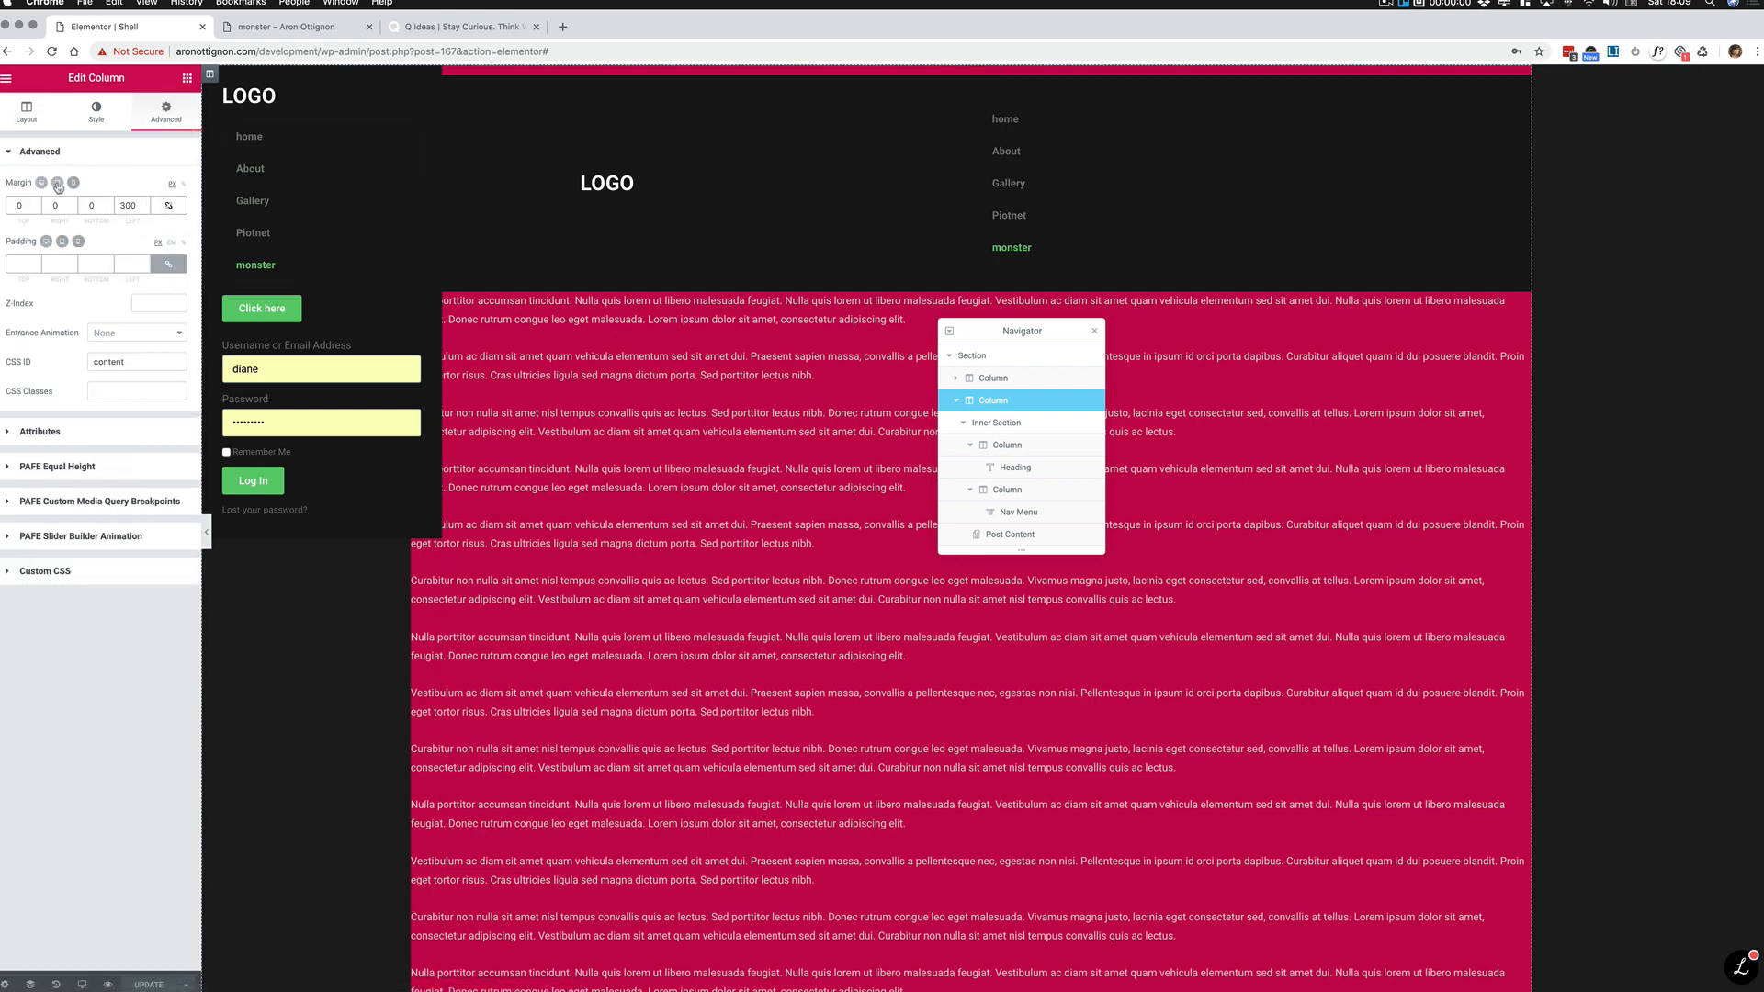
click(57, 184)
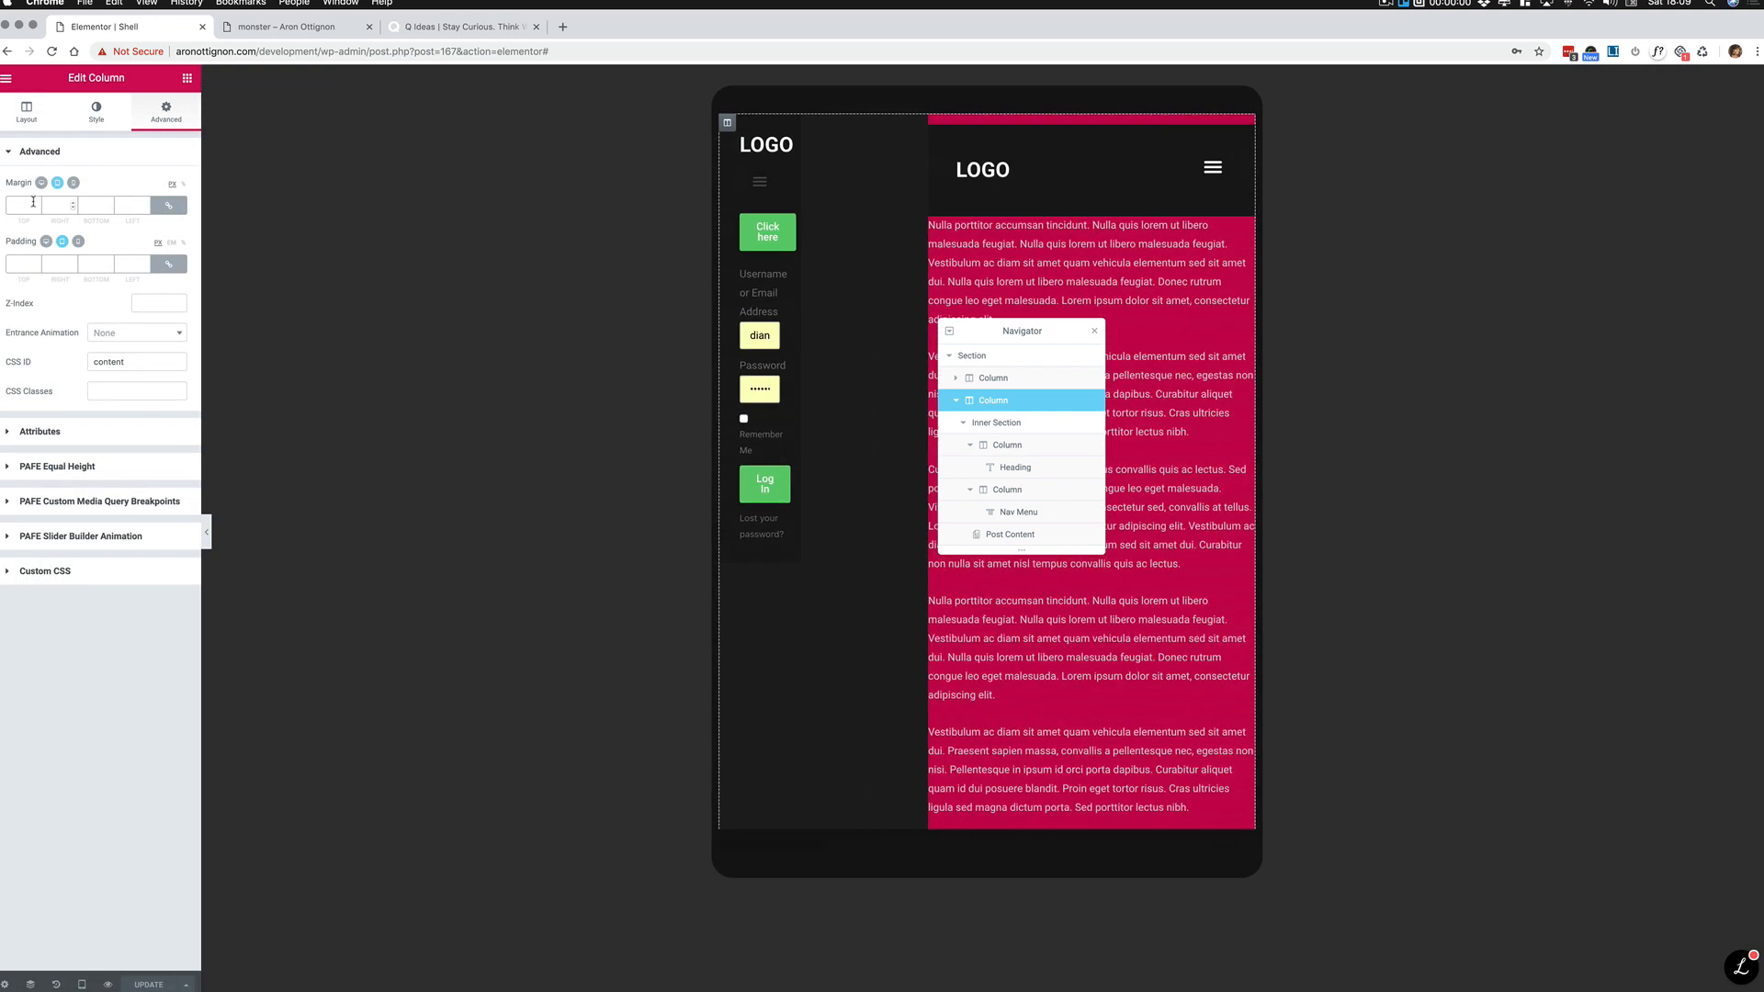
text(0)
click(74, 183)
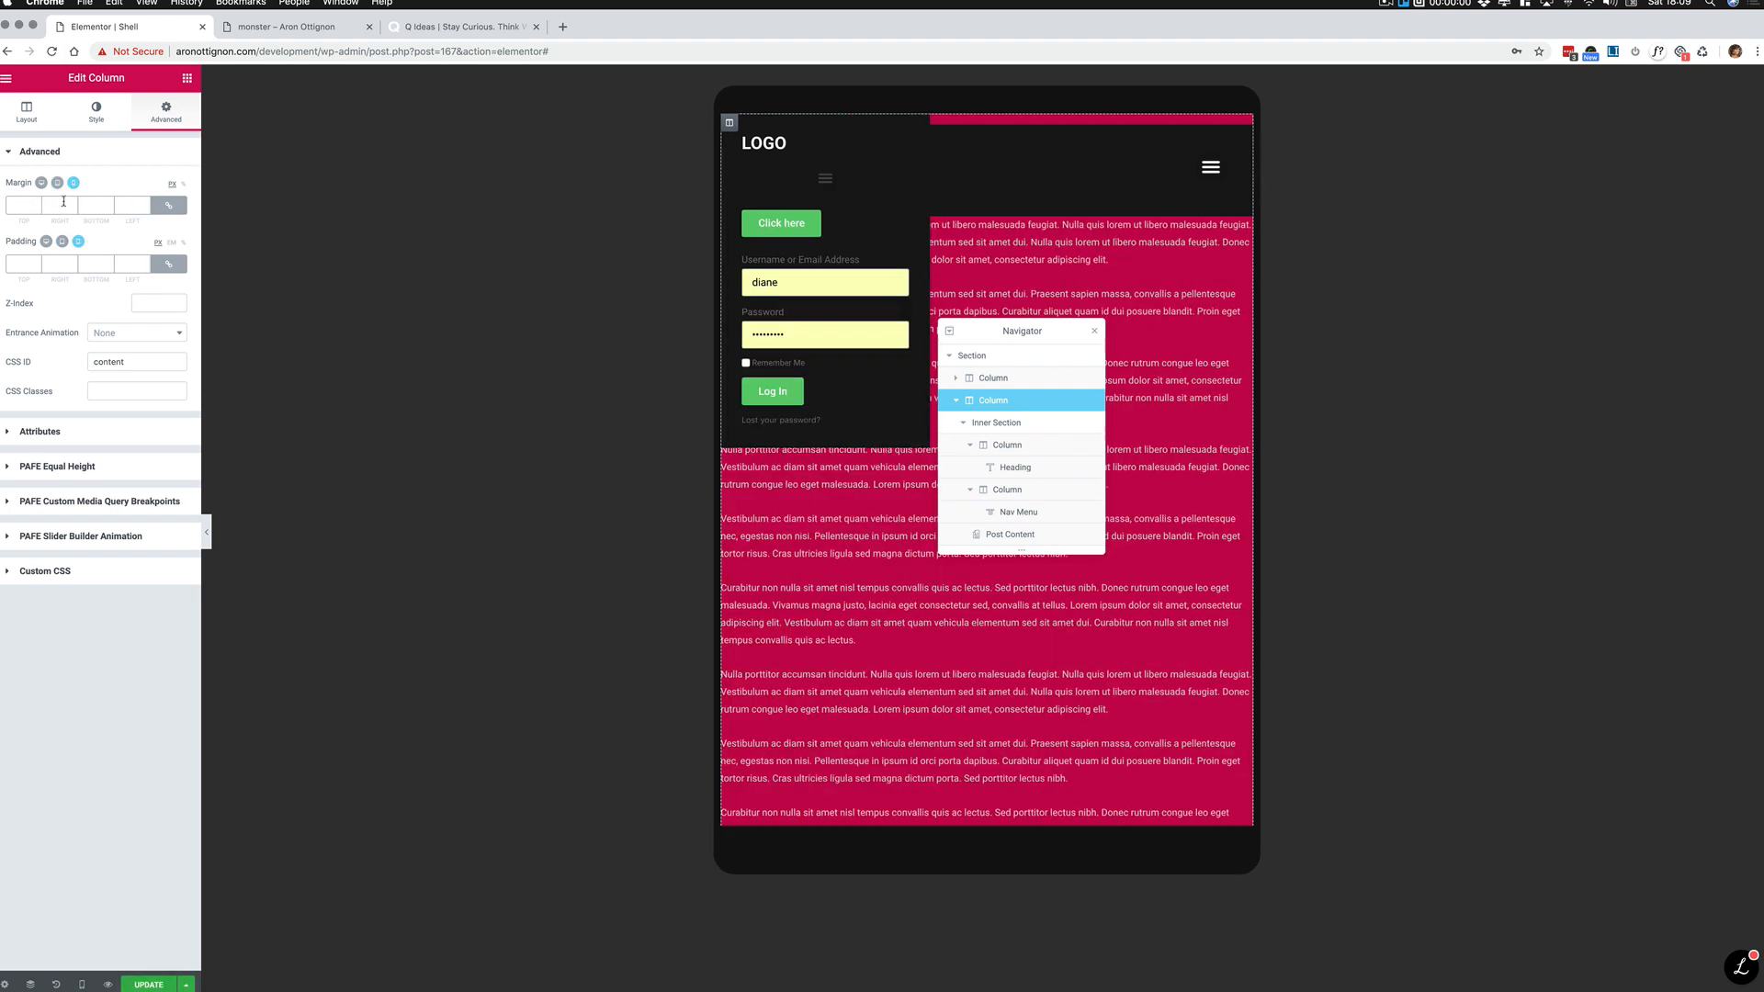
click(151, 985)
Step: Reload the monster preview page and resize the browser window to check the content margin at different widths
key(ctrl+Tab)
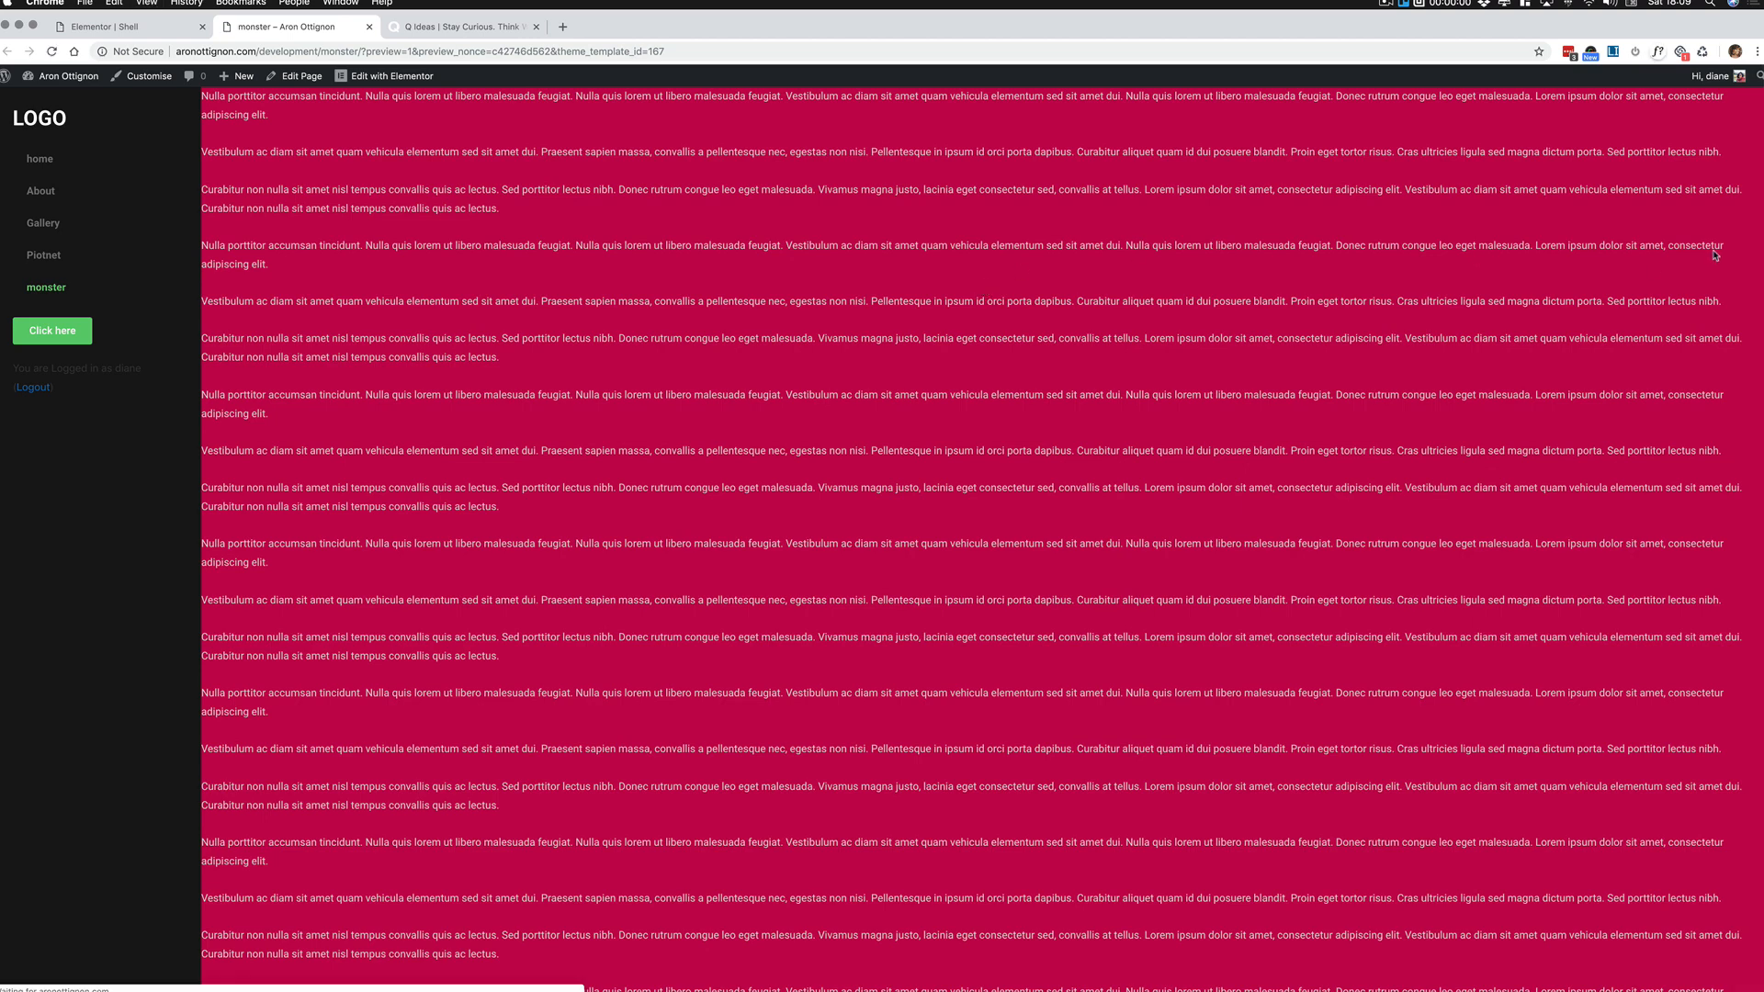
drag(1466, 291, 1763, 316)
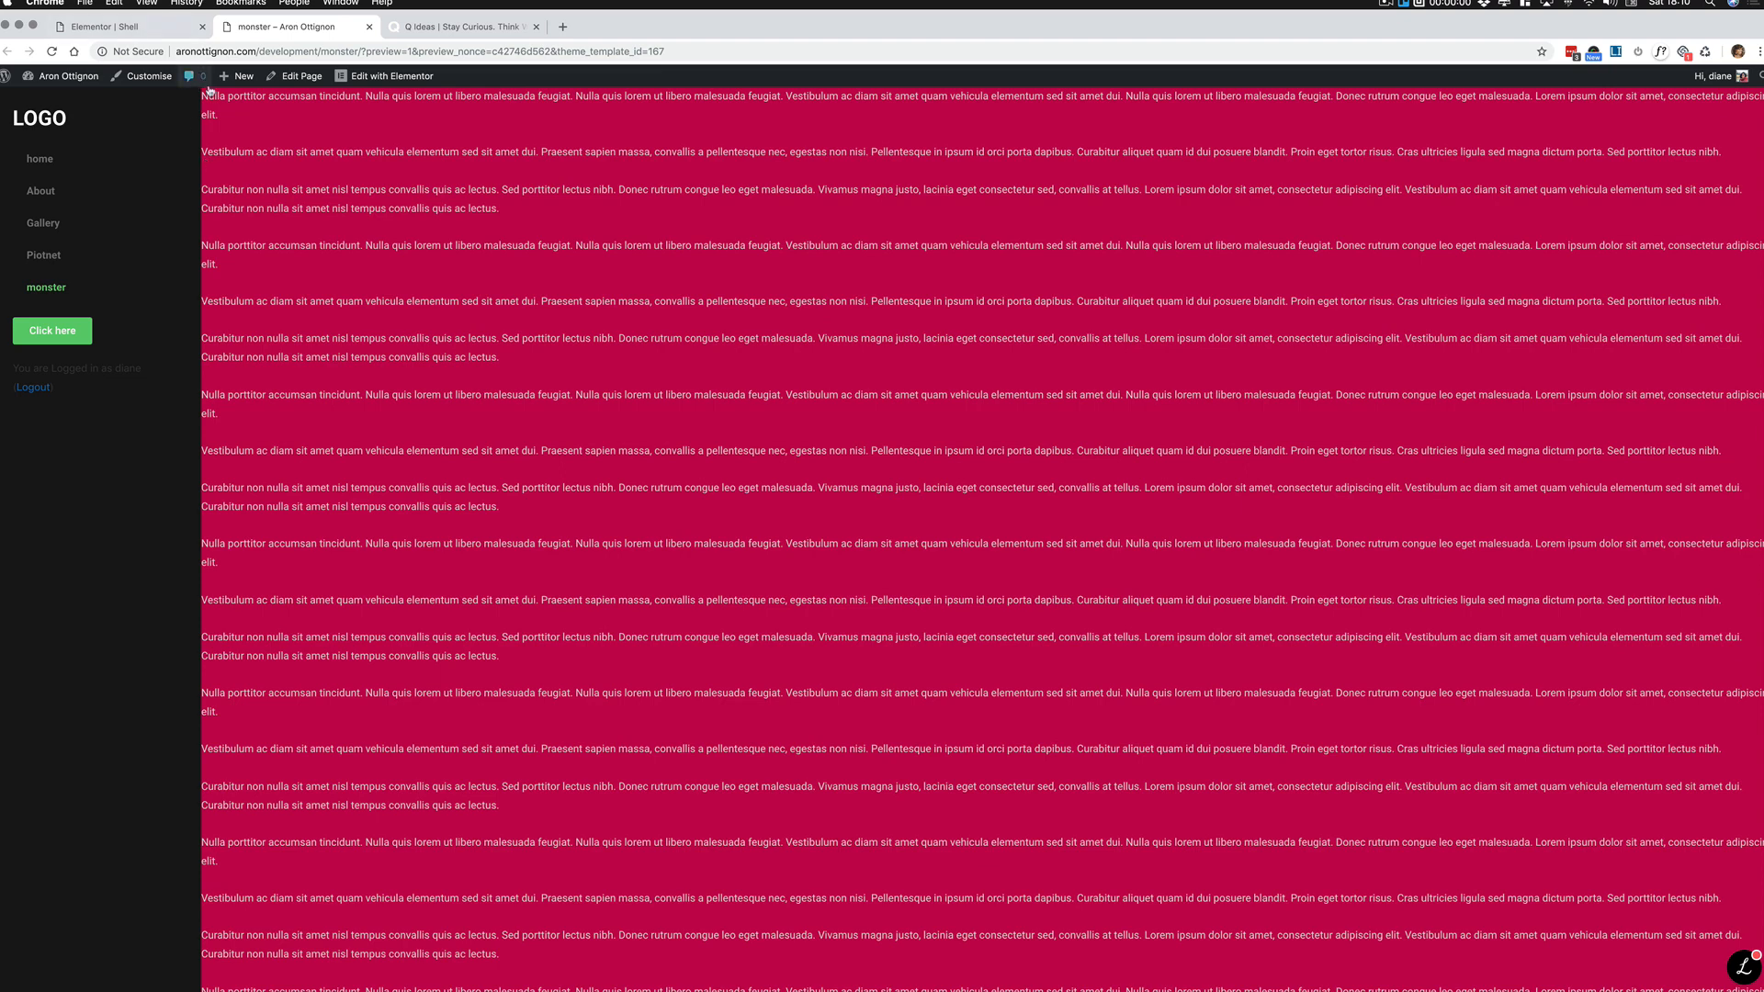
Step: Create a new page titled "Happy Feelings" and publish it
mouse_move(237, 76)
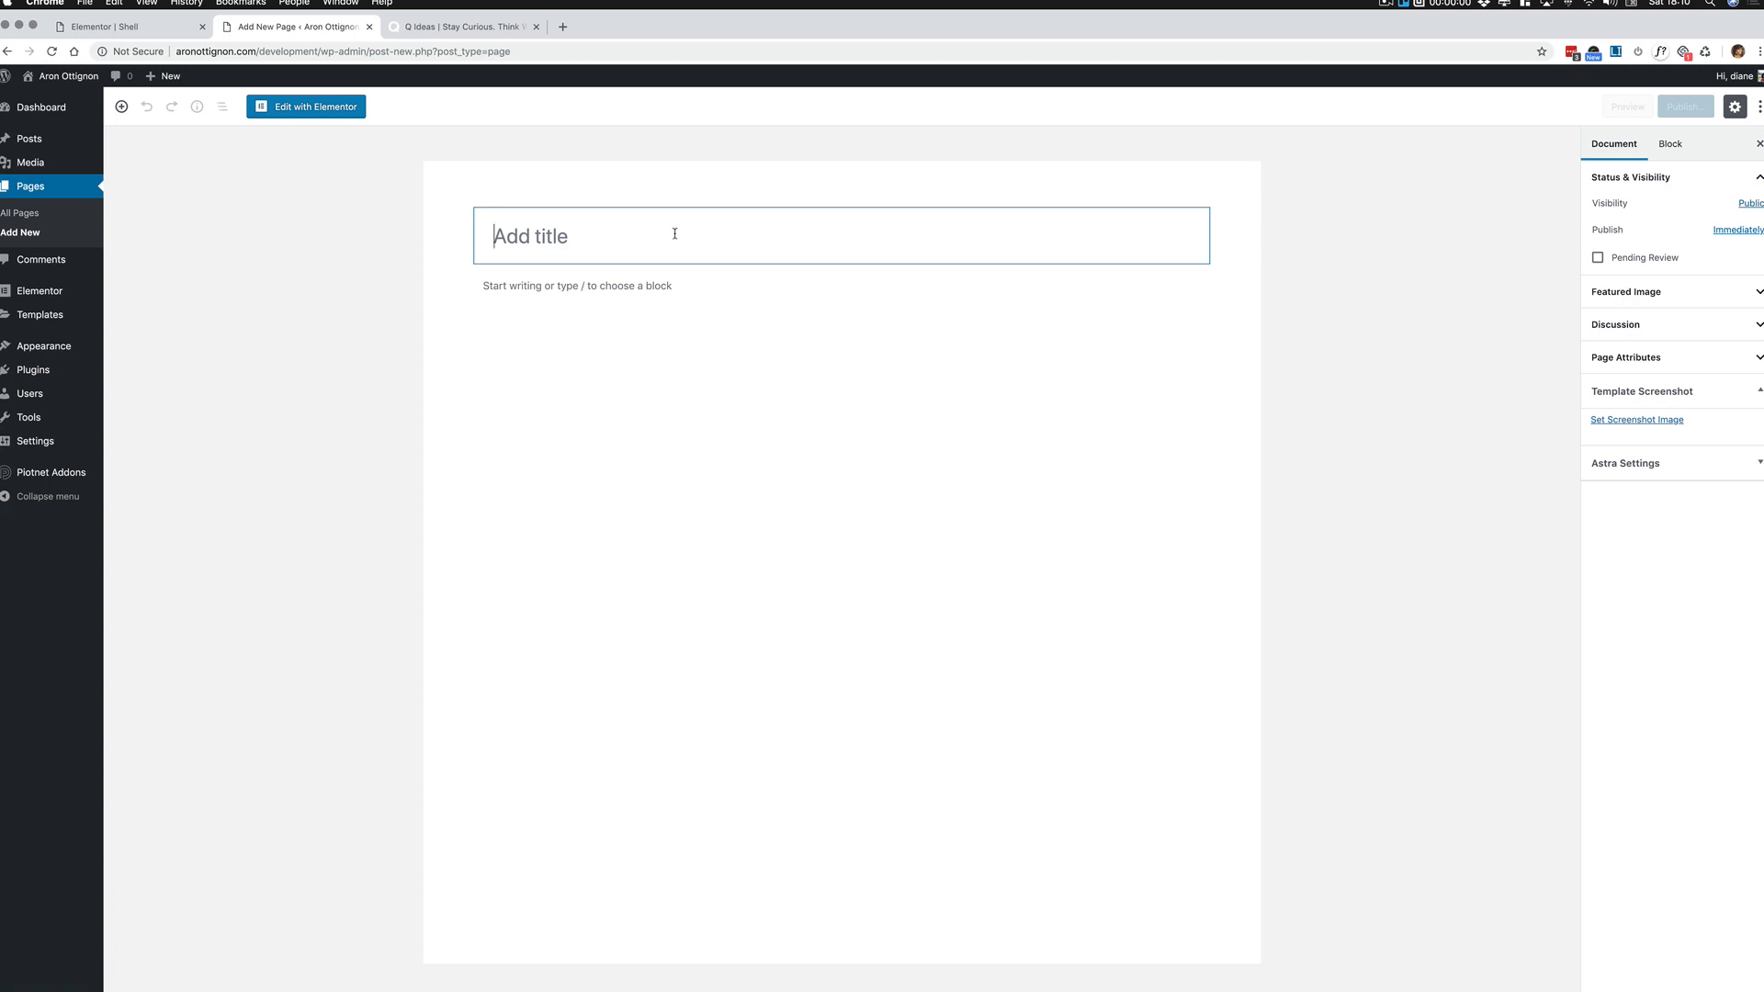
text(Happy DFeelings)
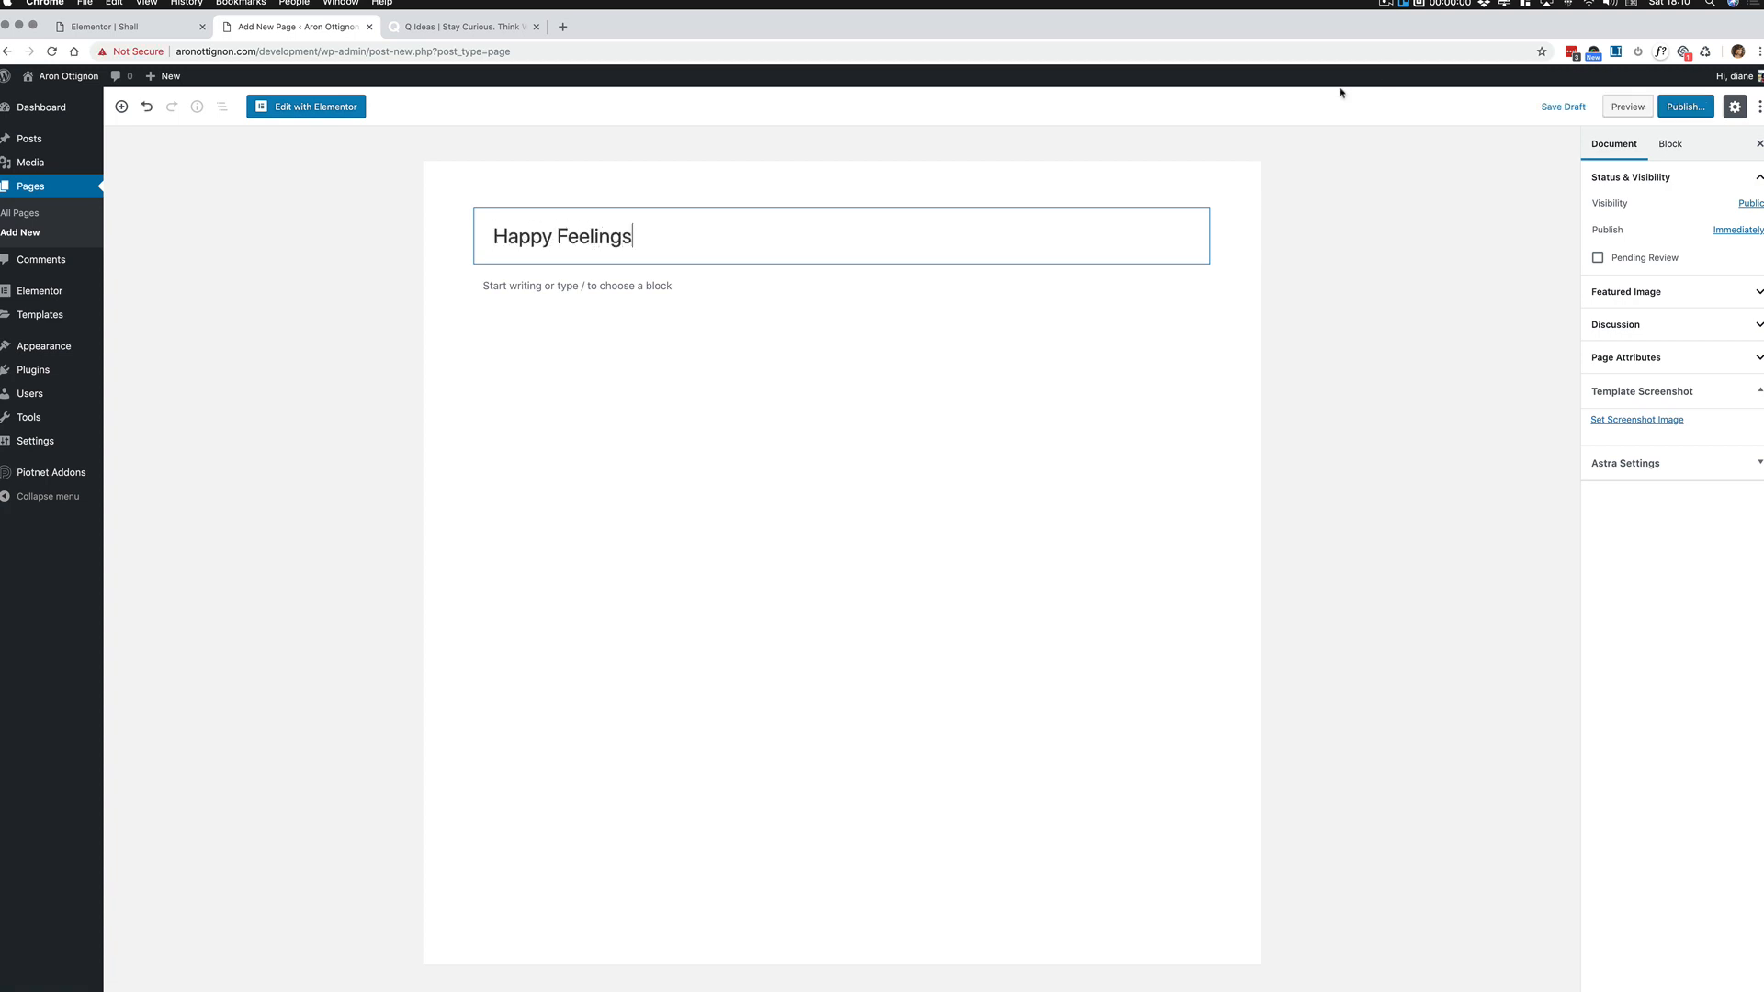
click(1685, 106)
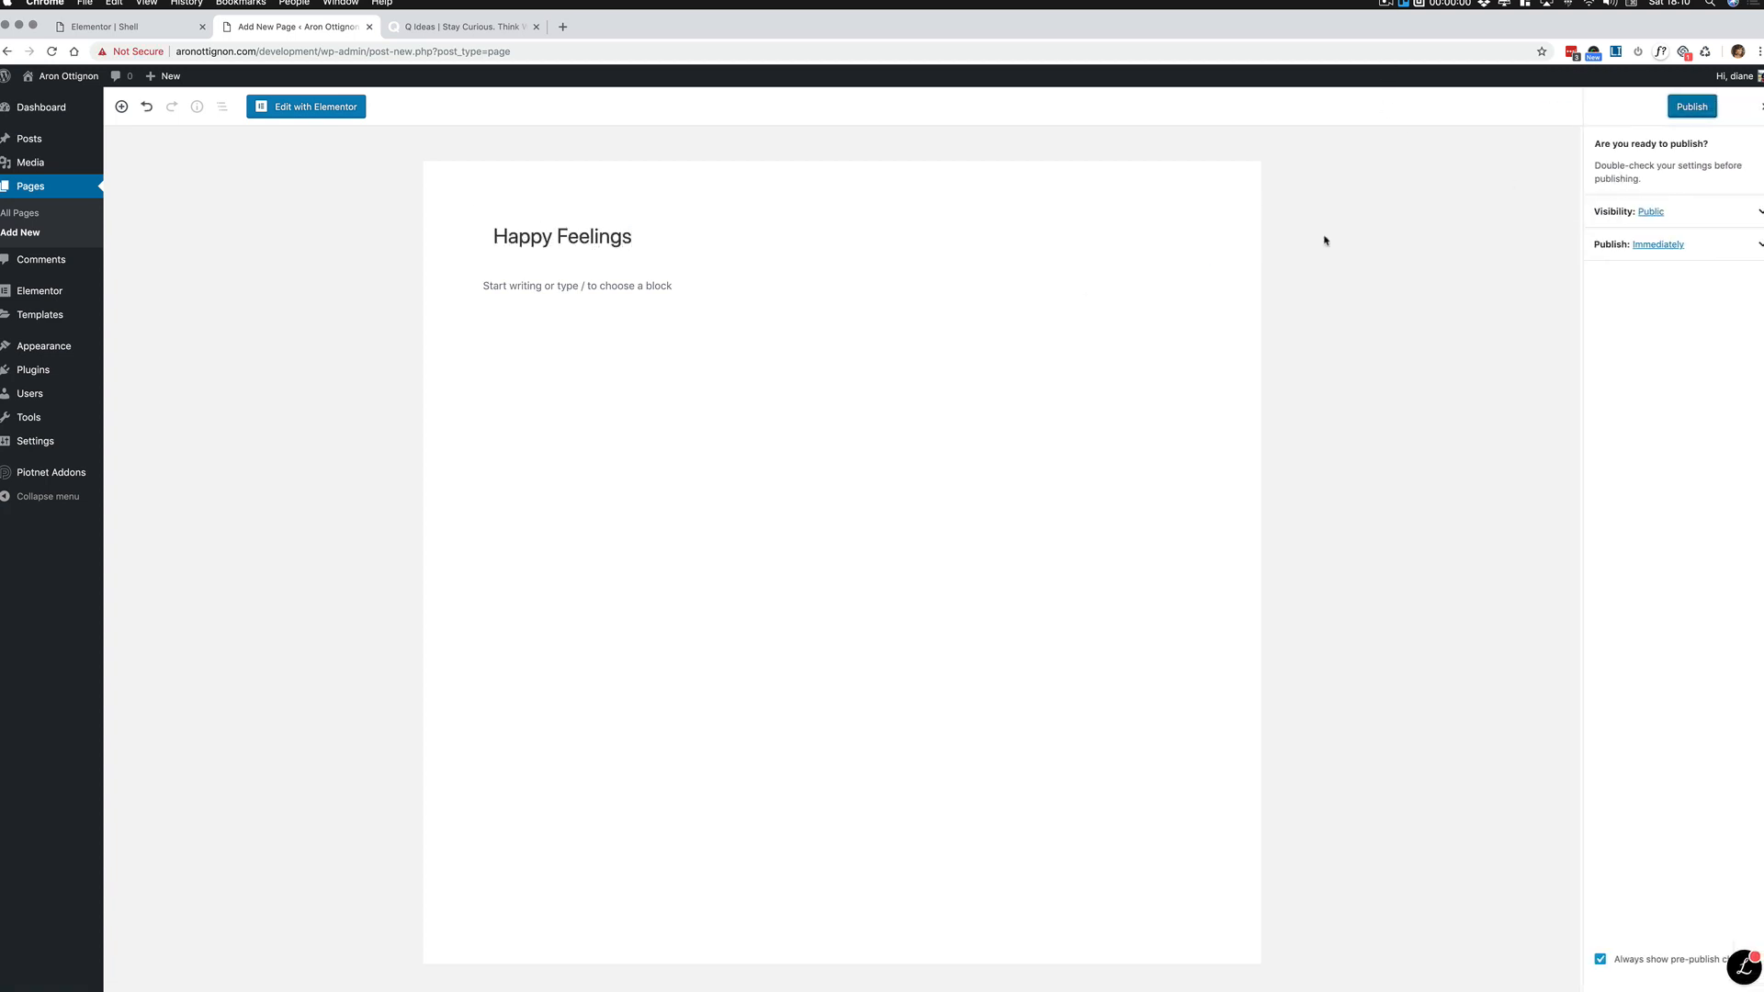
click(1695, 112)
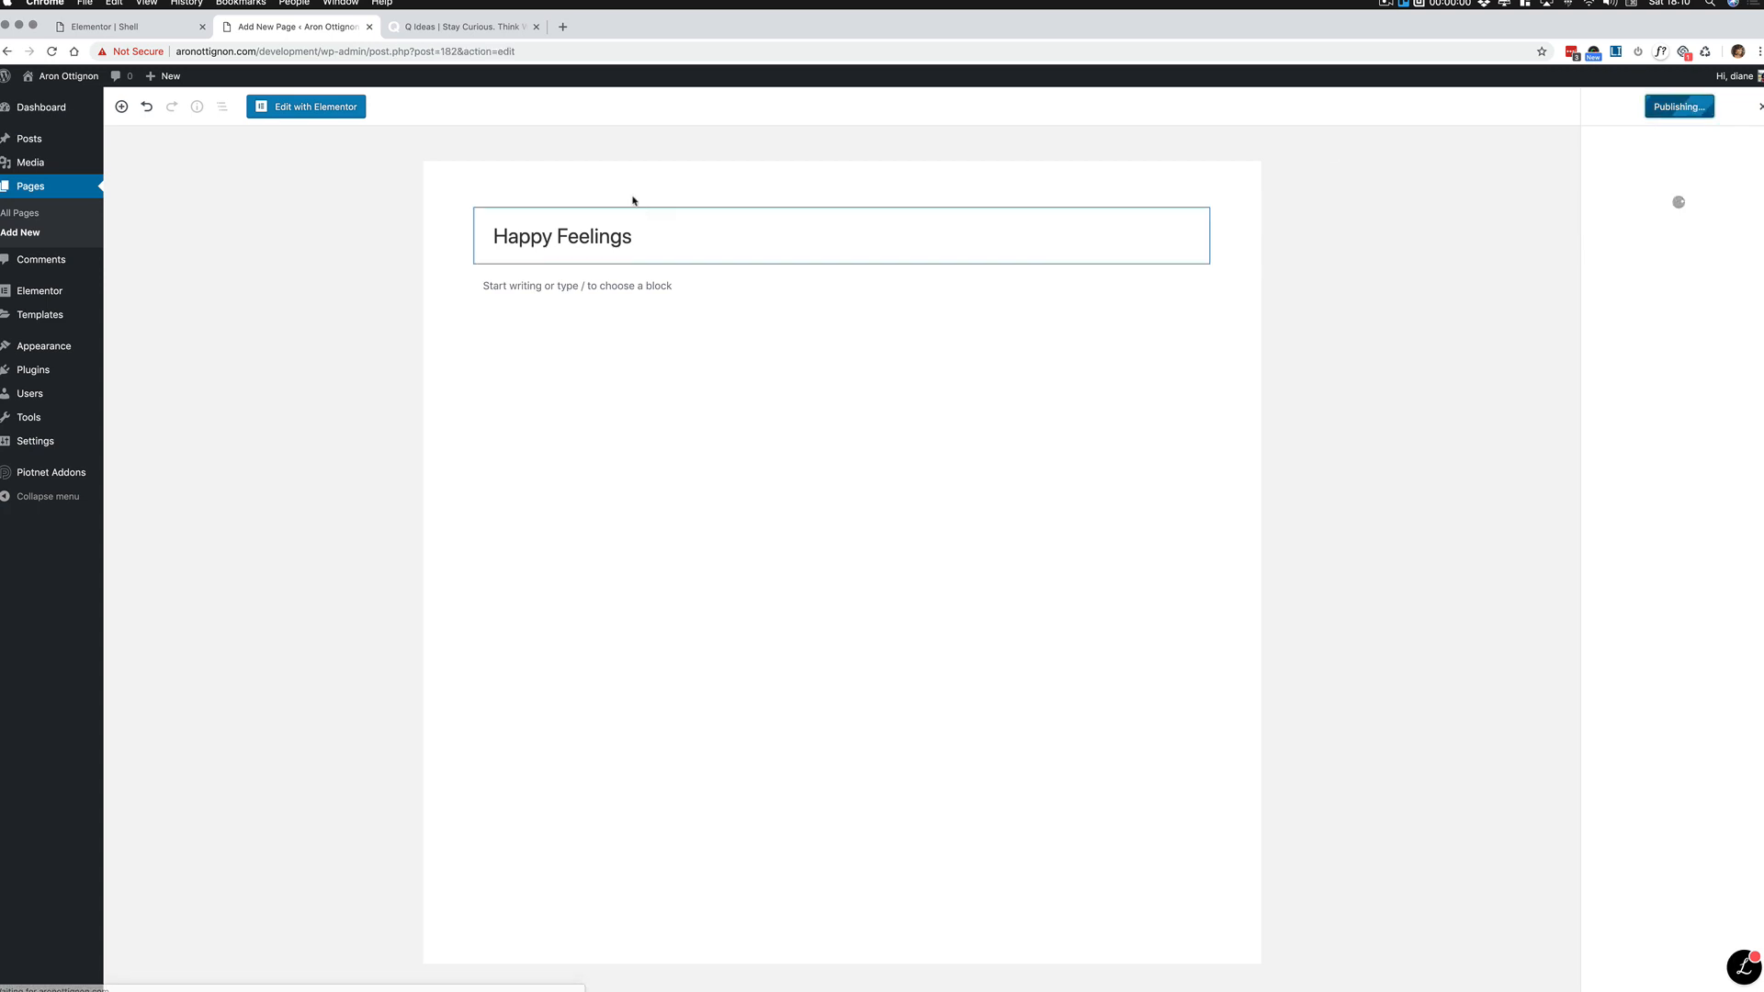
Step: Open the Happy Feelings page in the Elementor editor and add a single-column section
click(310, 108)
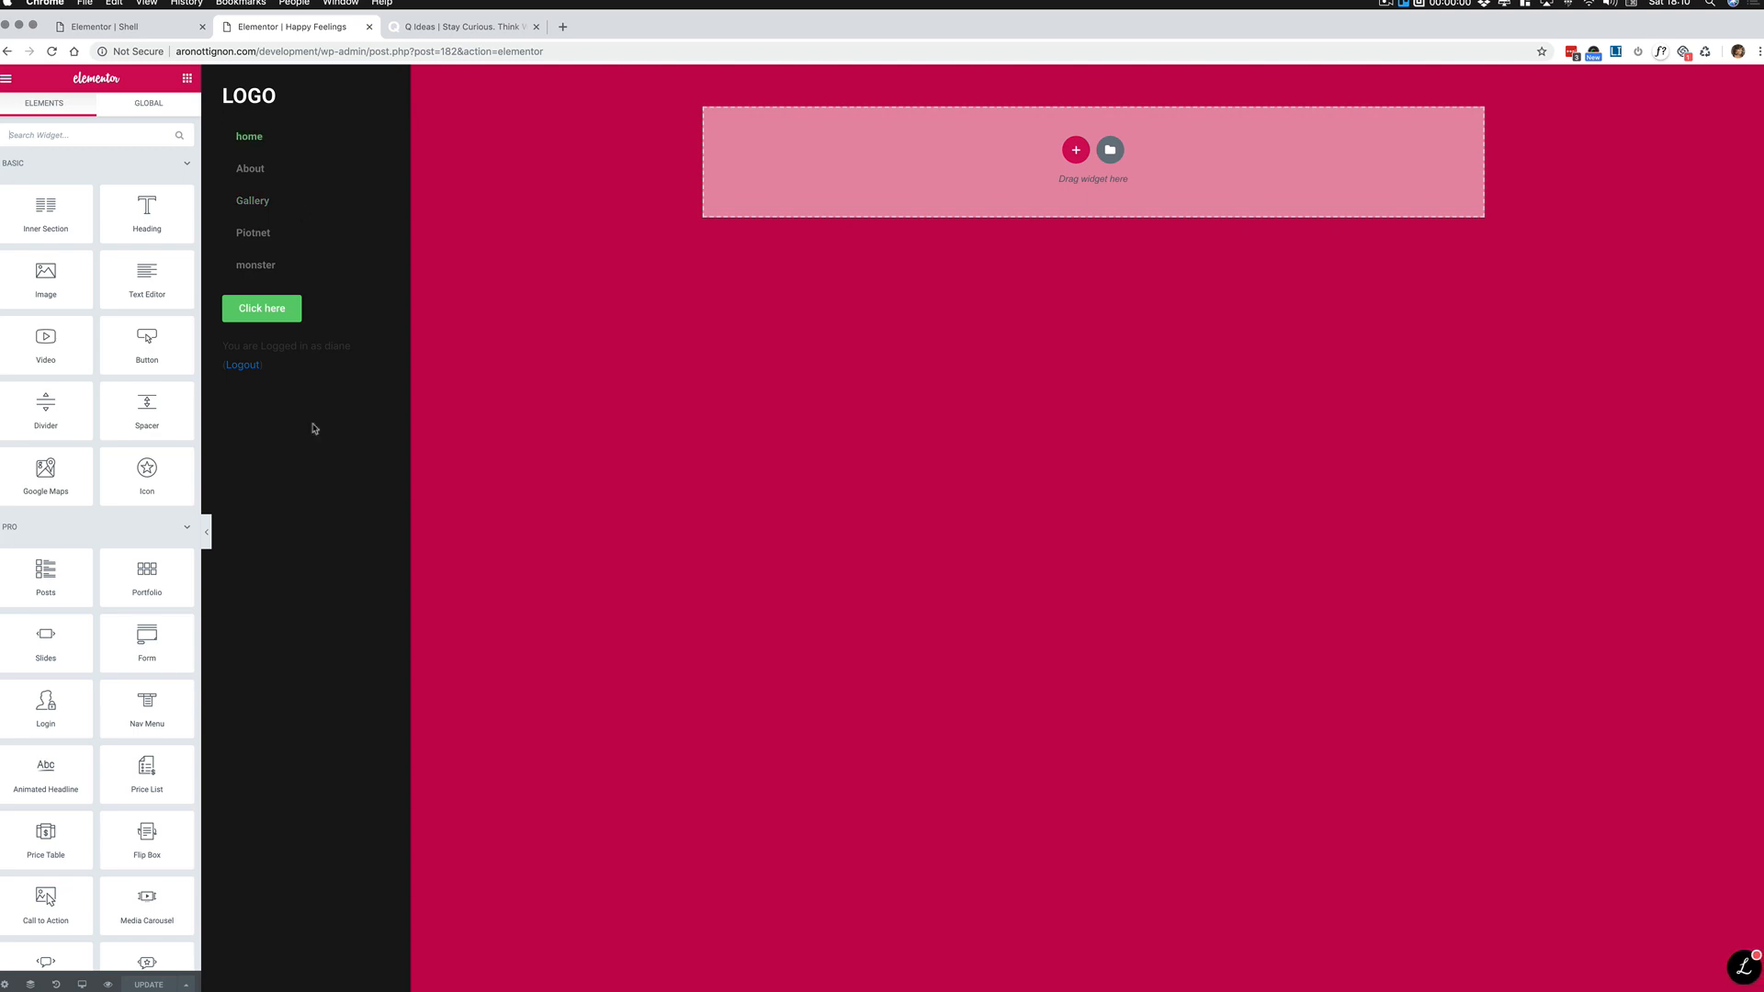
drag(315, 455, 240, 322)
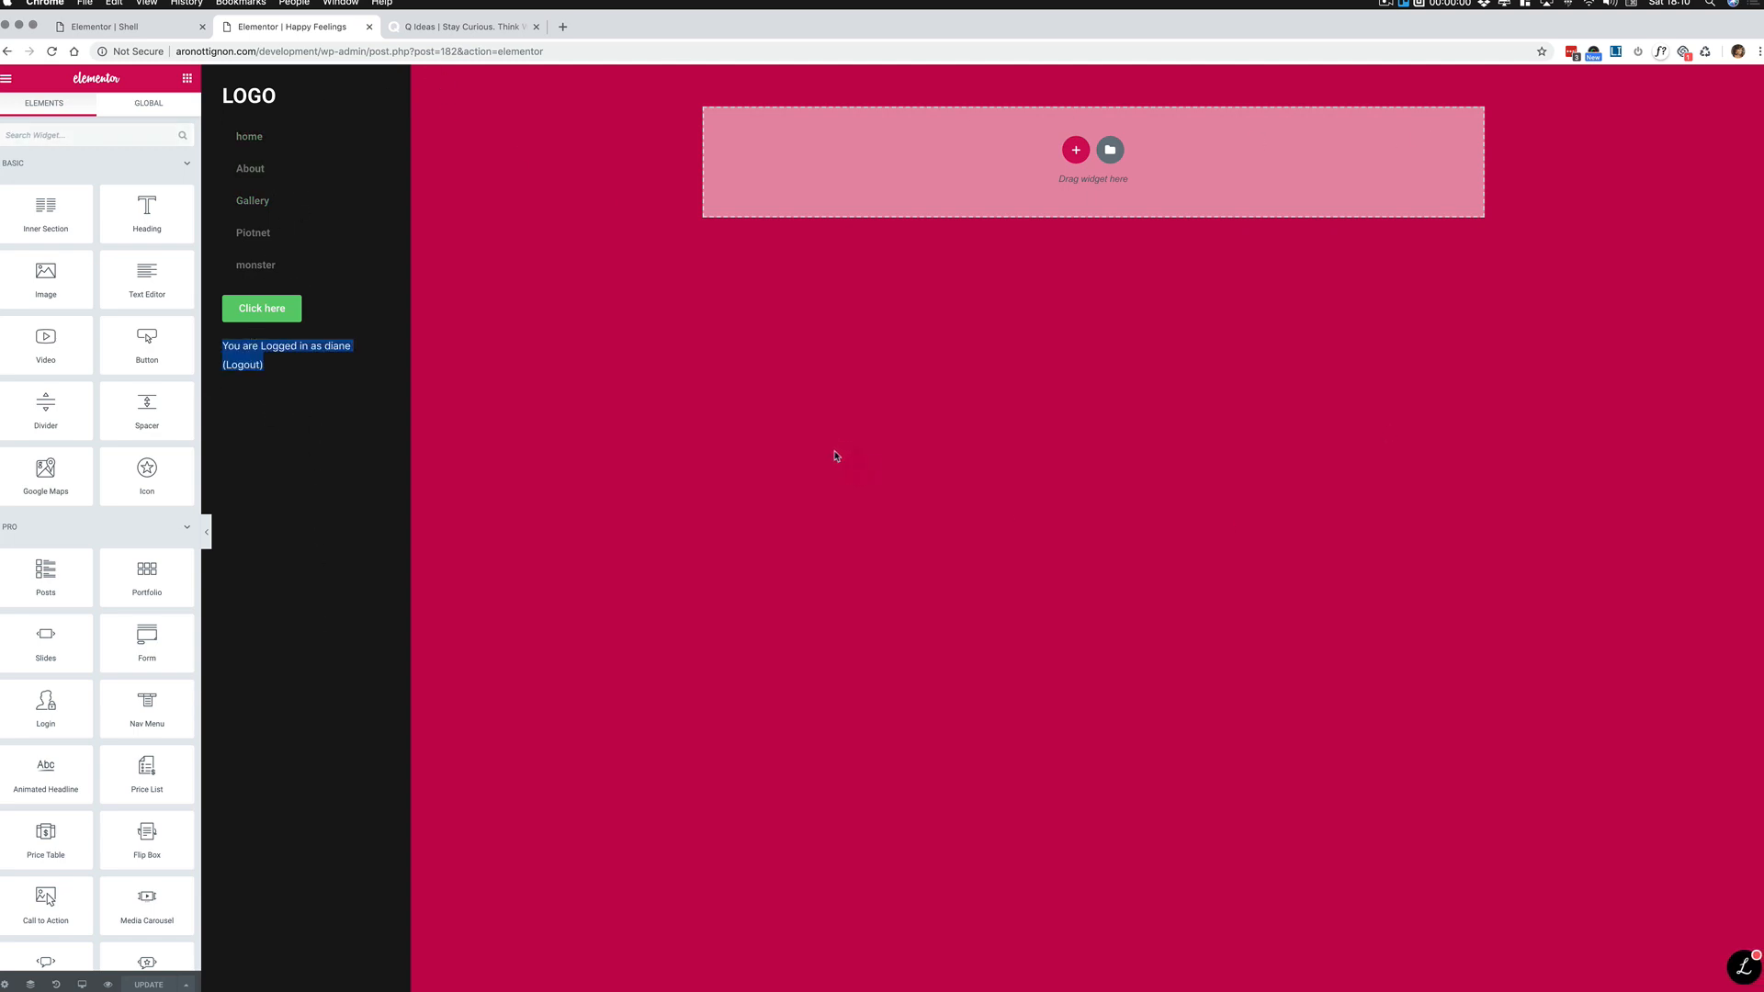
click(1075, 149)
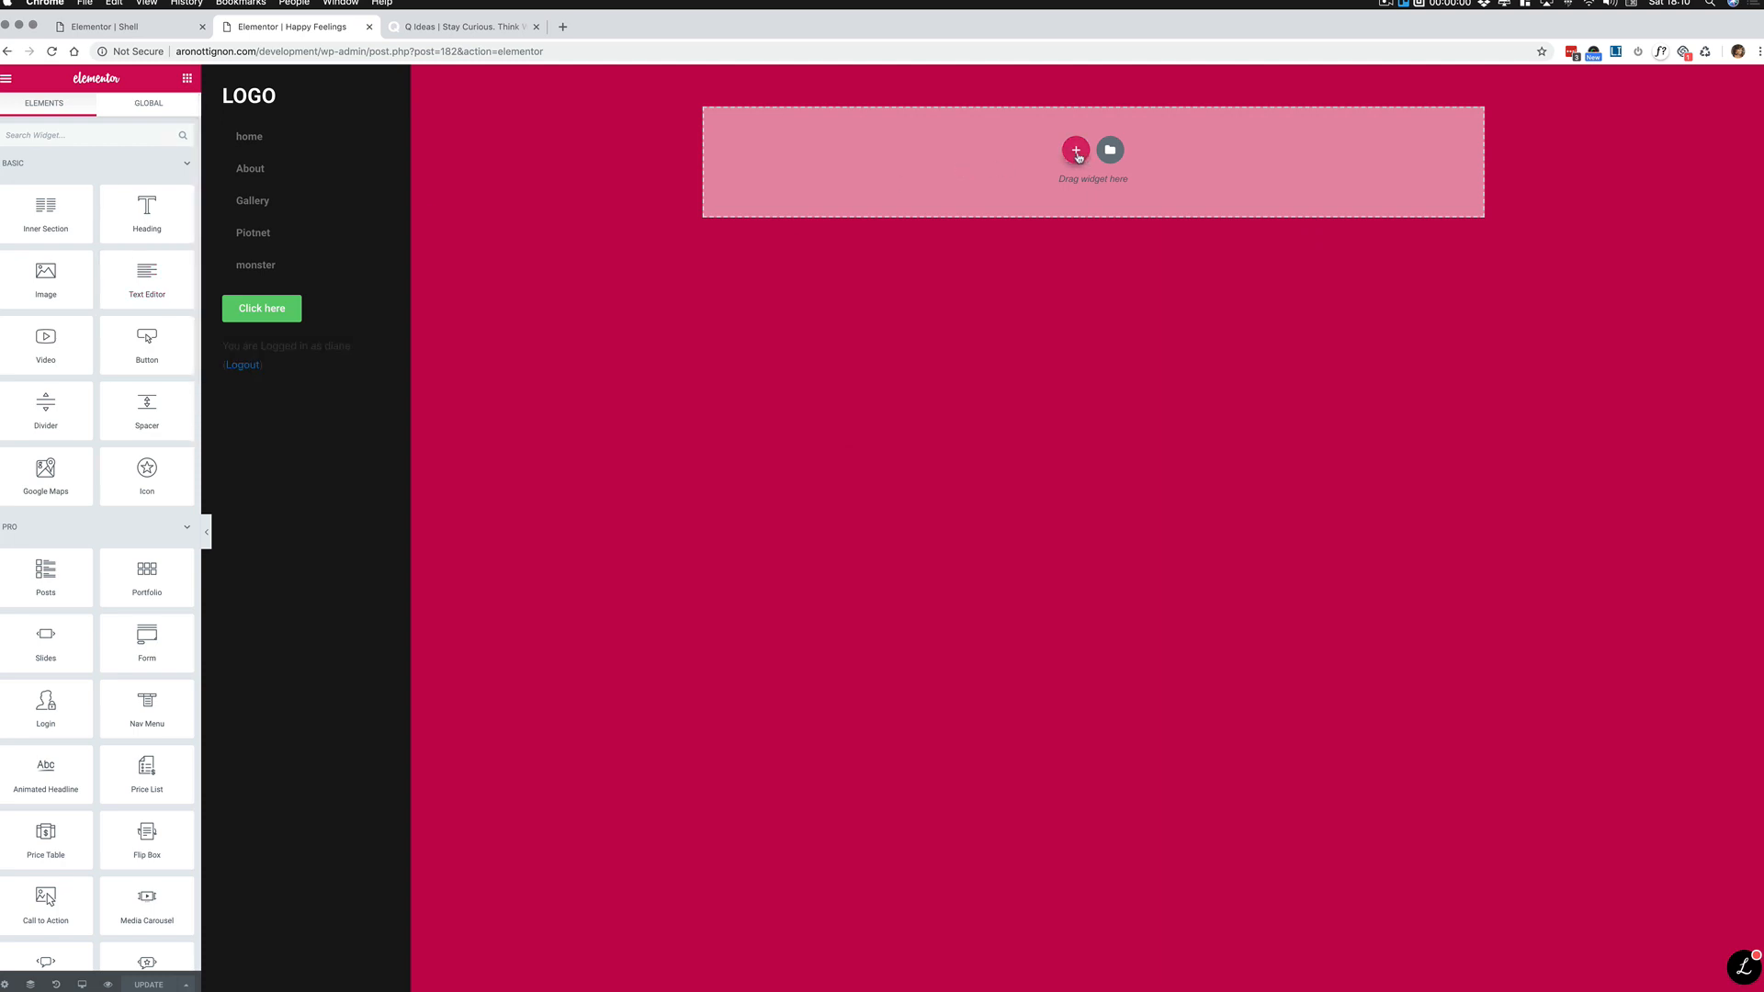
click(912, 201)
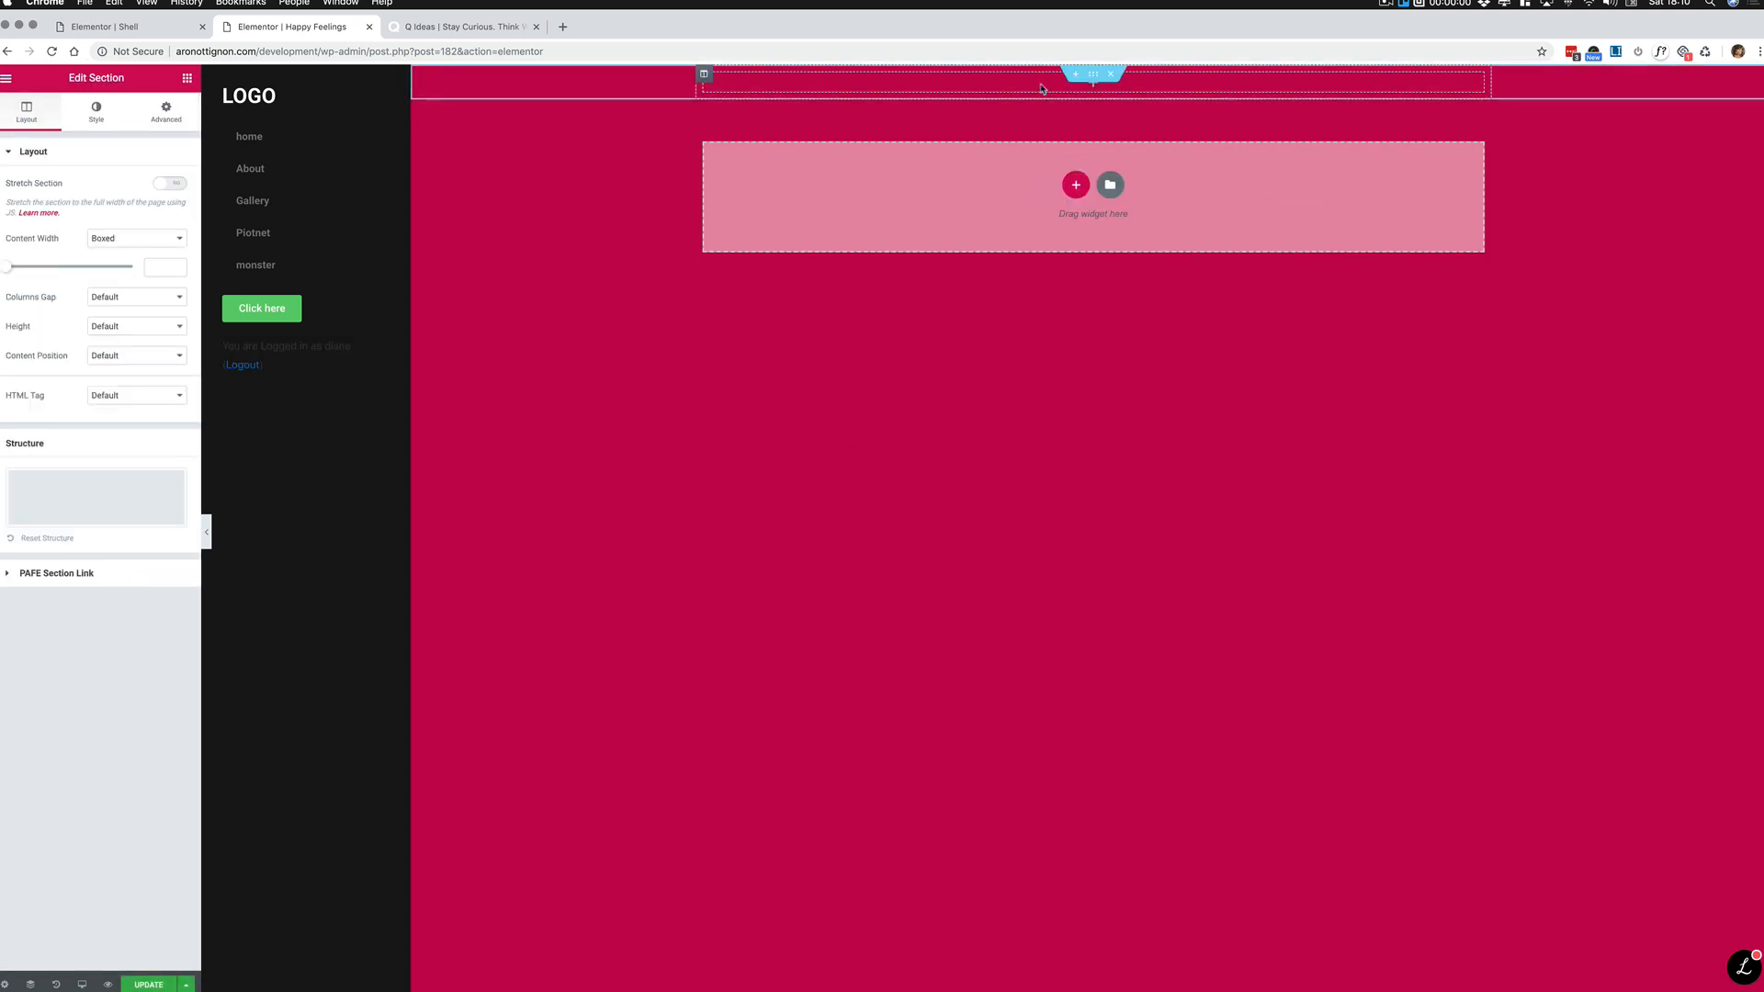
Step: Check the Q Ideas reference page's hero and set the new section to a minimum height of 100 VH
click(442, 34)
scroll(622, 245, up, 15)
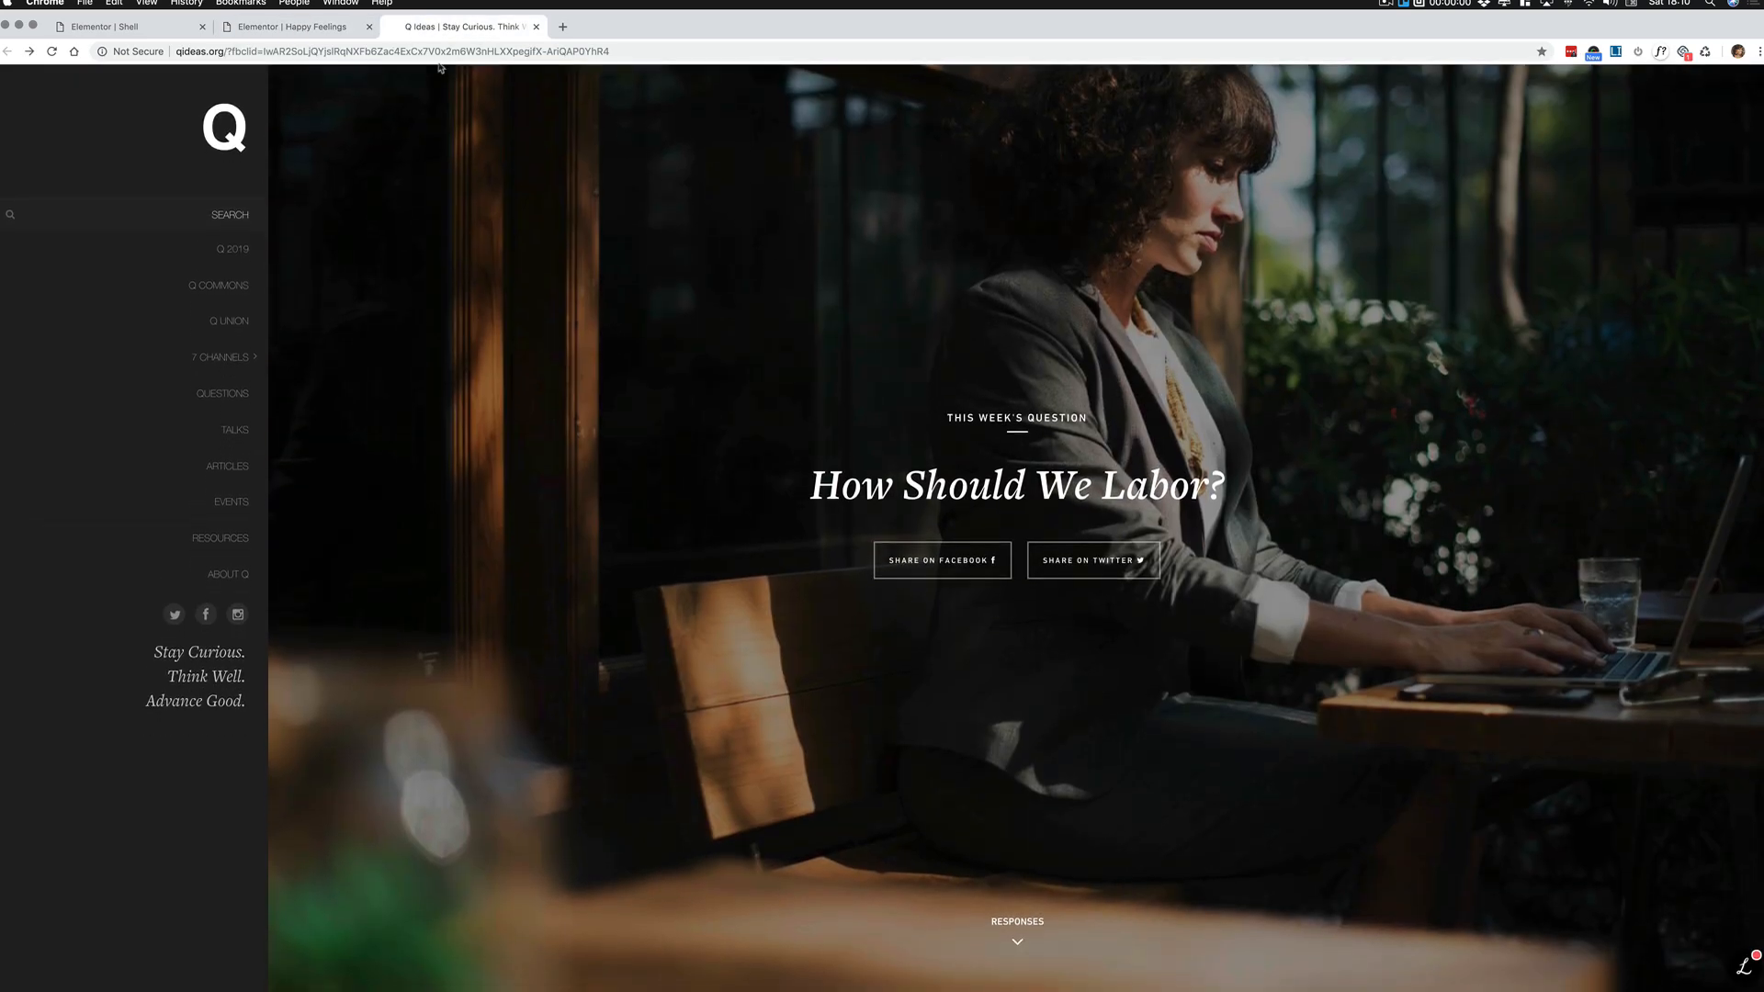
click(322, 27)
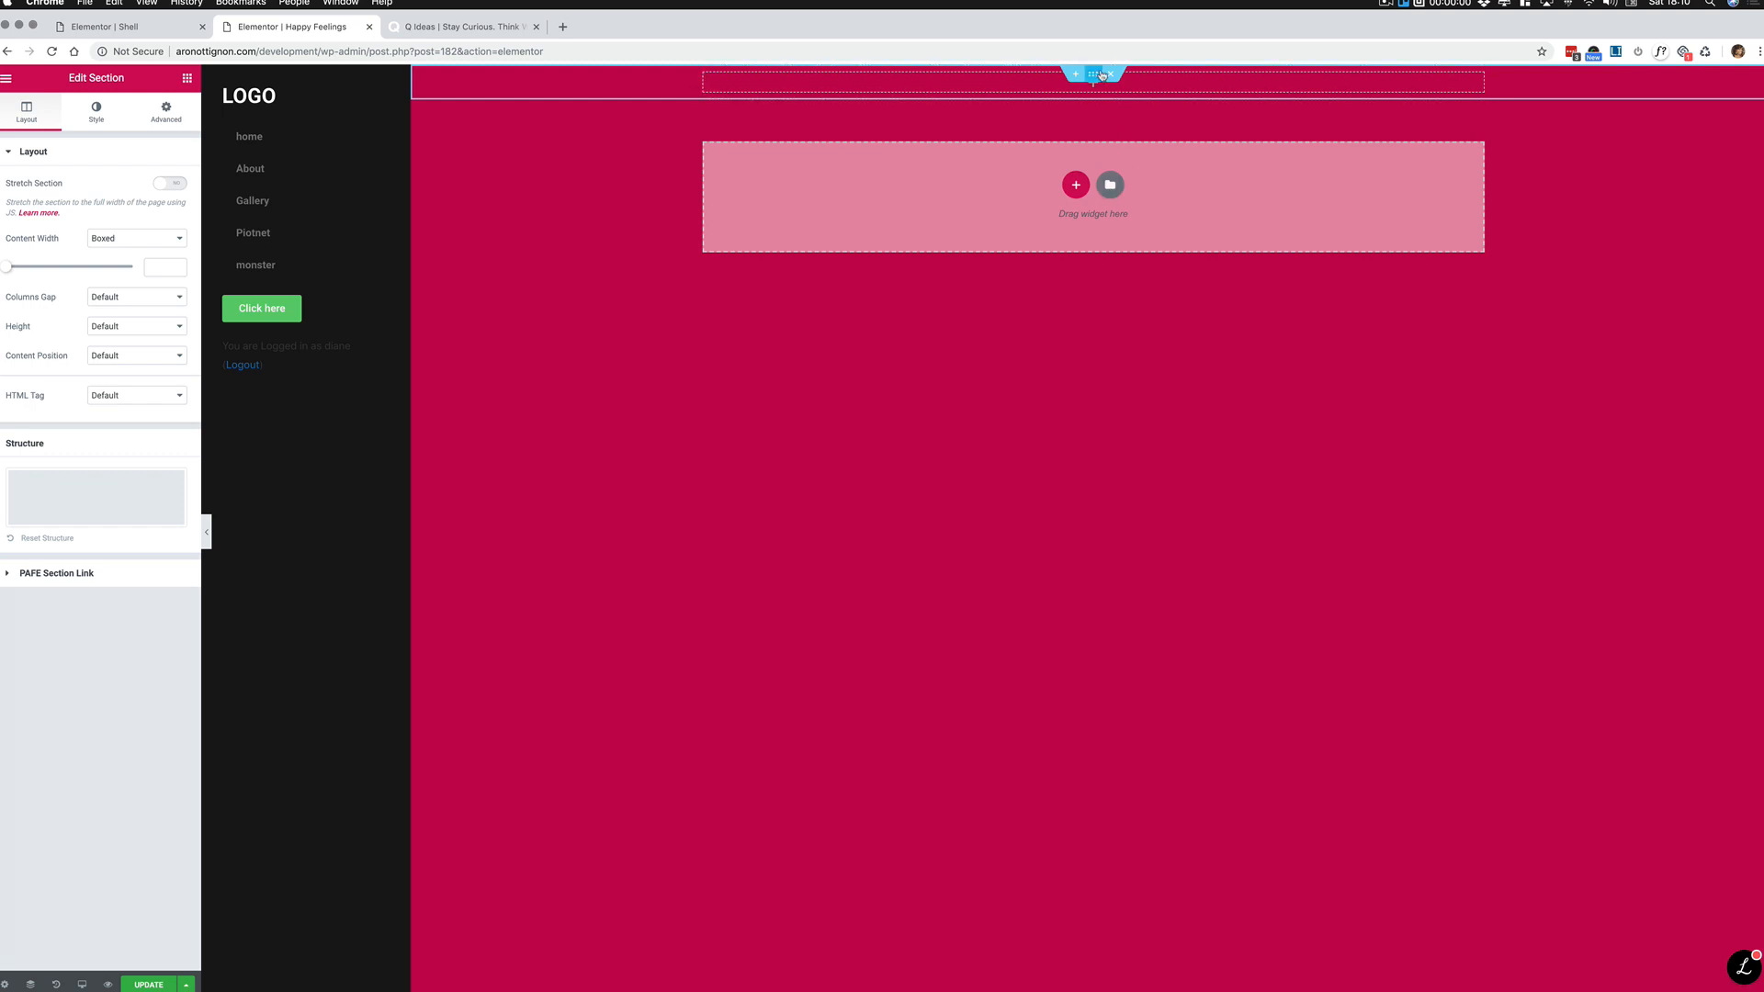
click(149, 296)
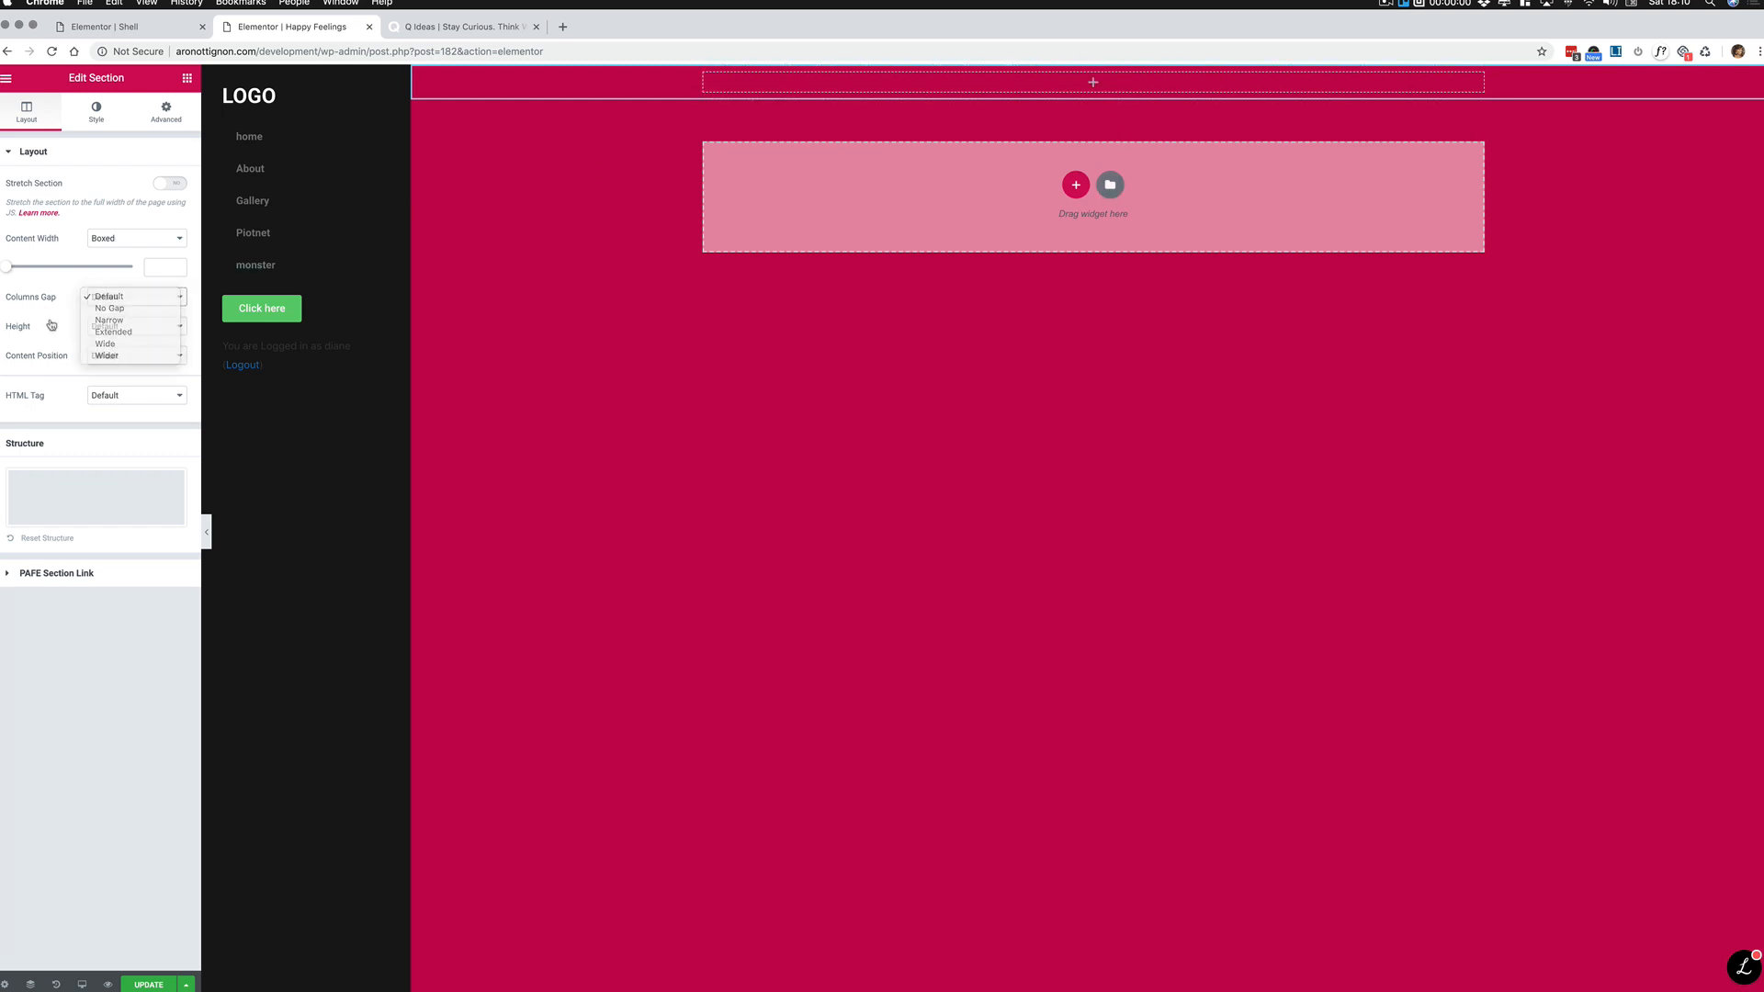
click(50, 325)
click(148, 331)
click(160, 353)
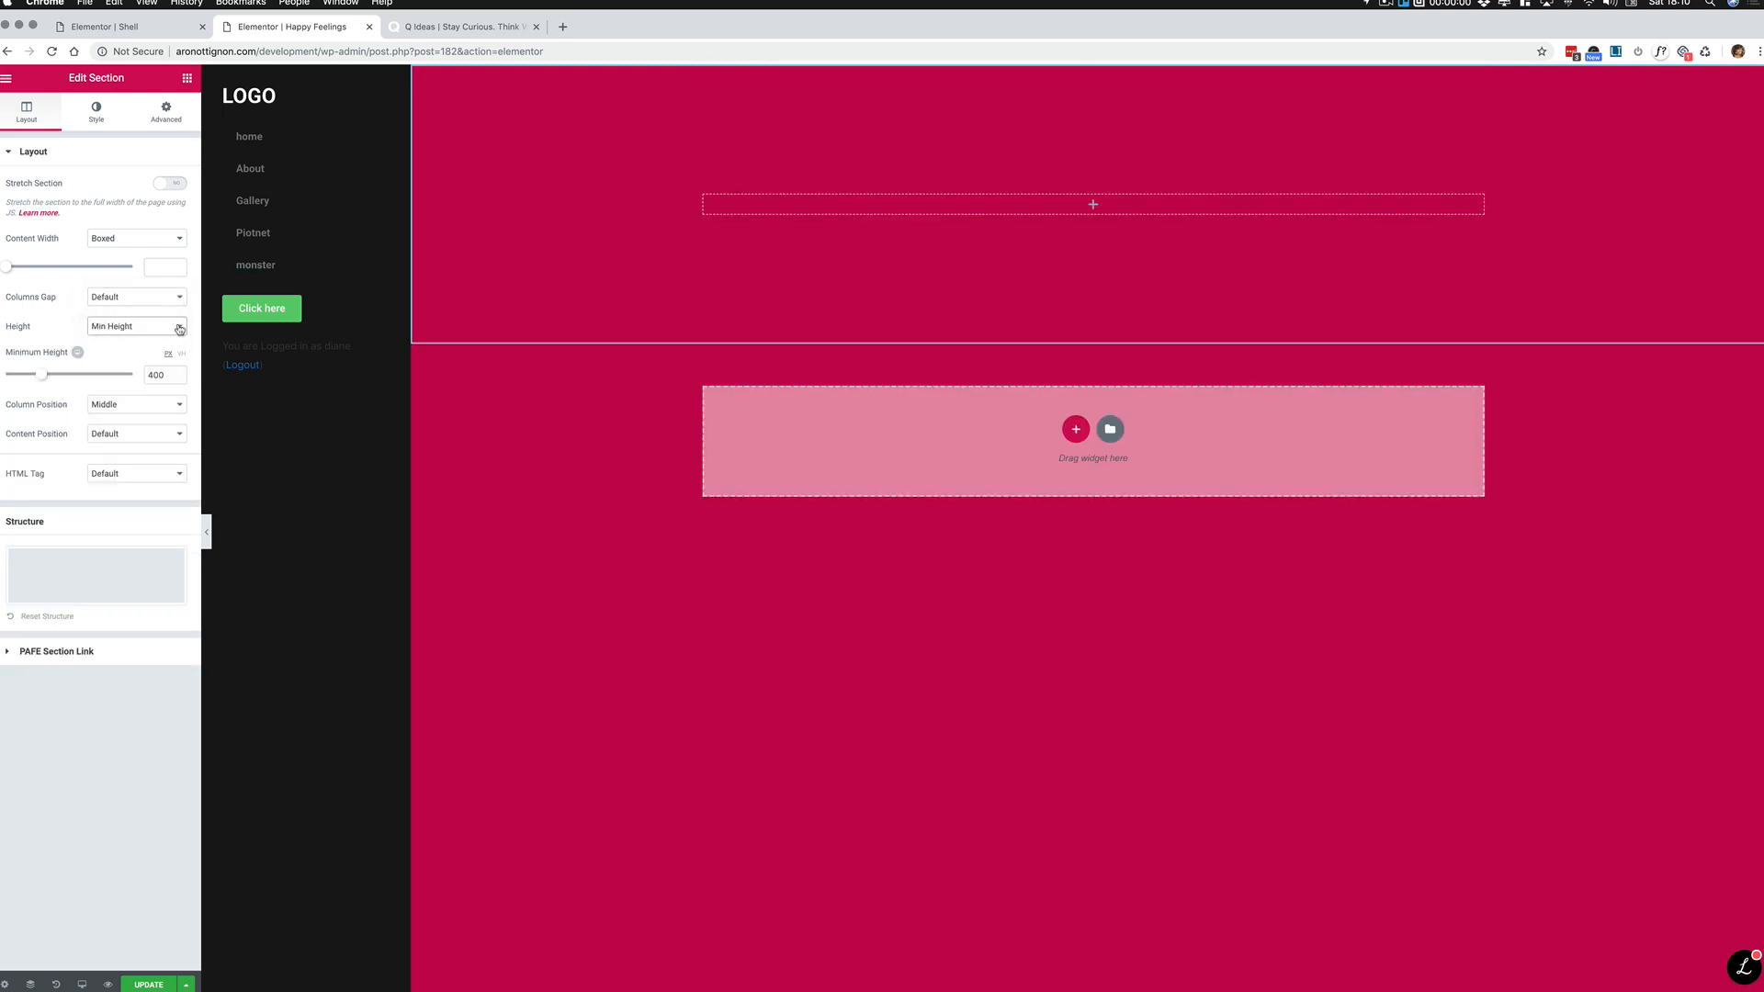
click(155, 374)
text(100)
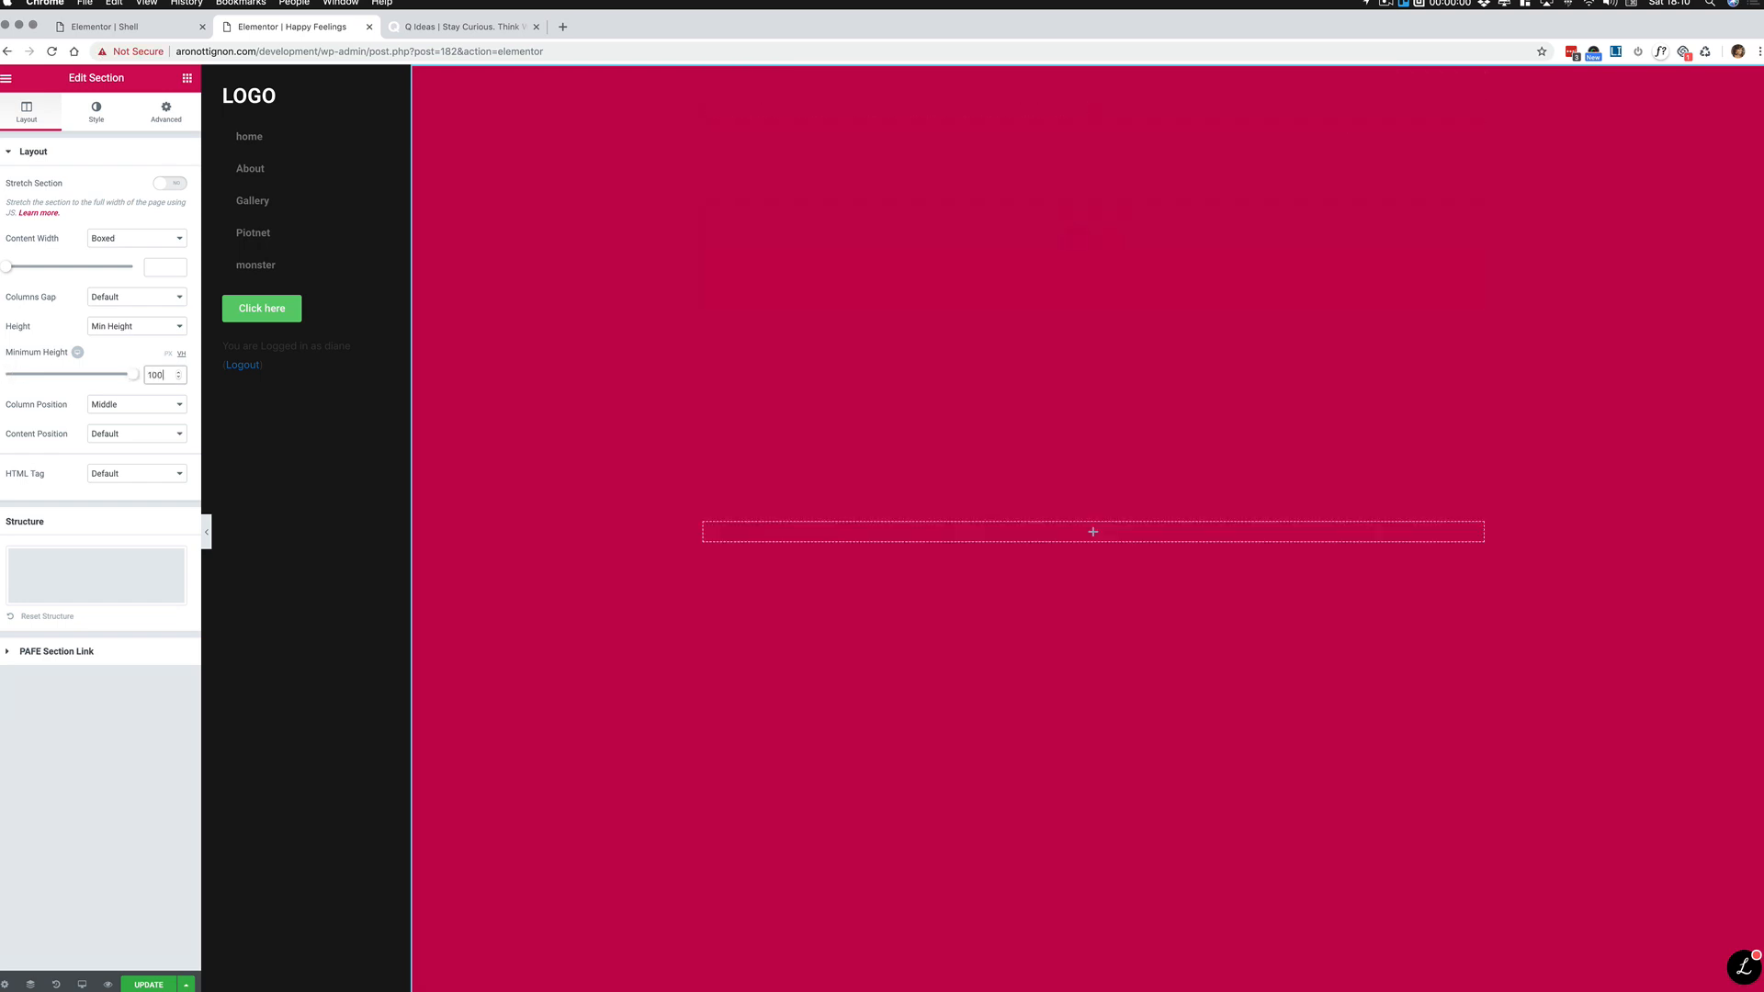
Step: Give the section a classic background with the blue water image from the media library and place a Heading widget in it
click(98, 112)
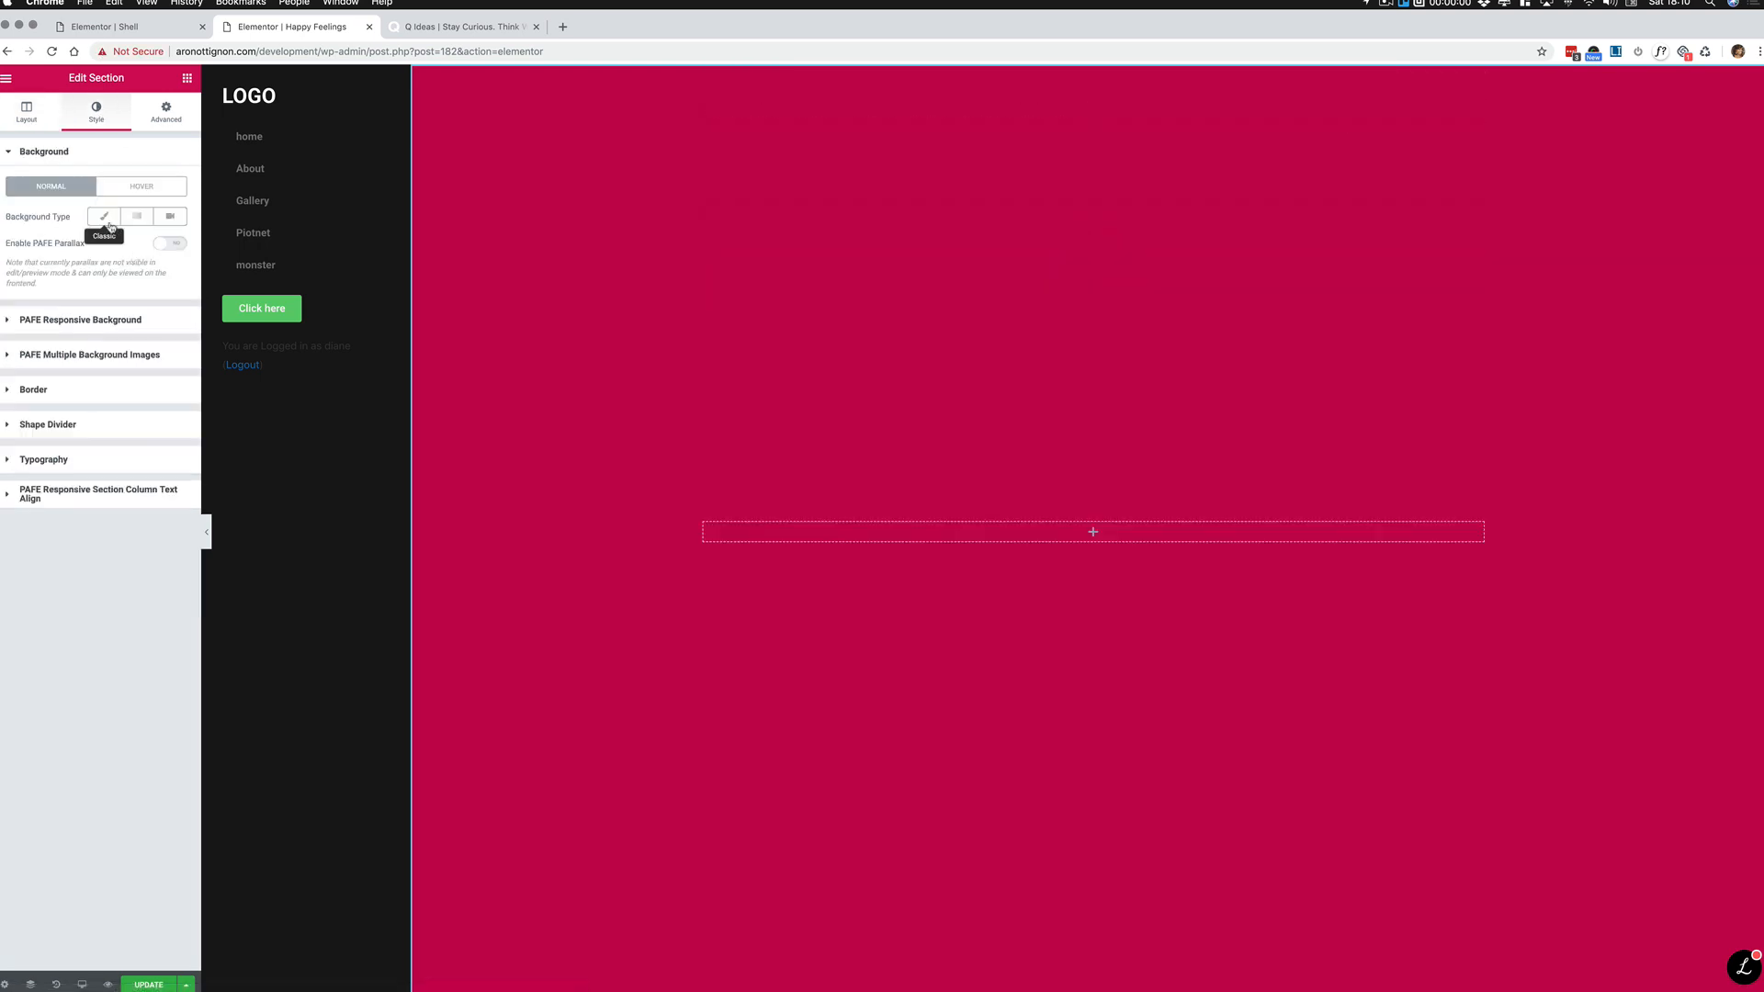
click(93, 323)
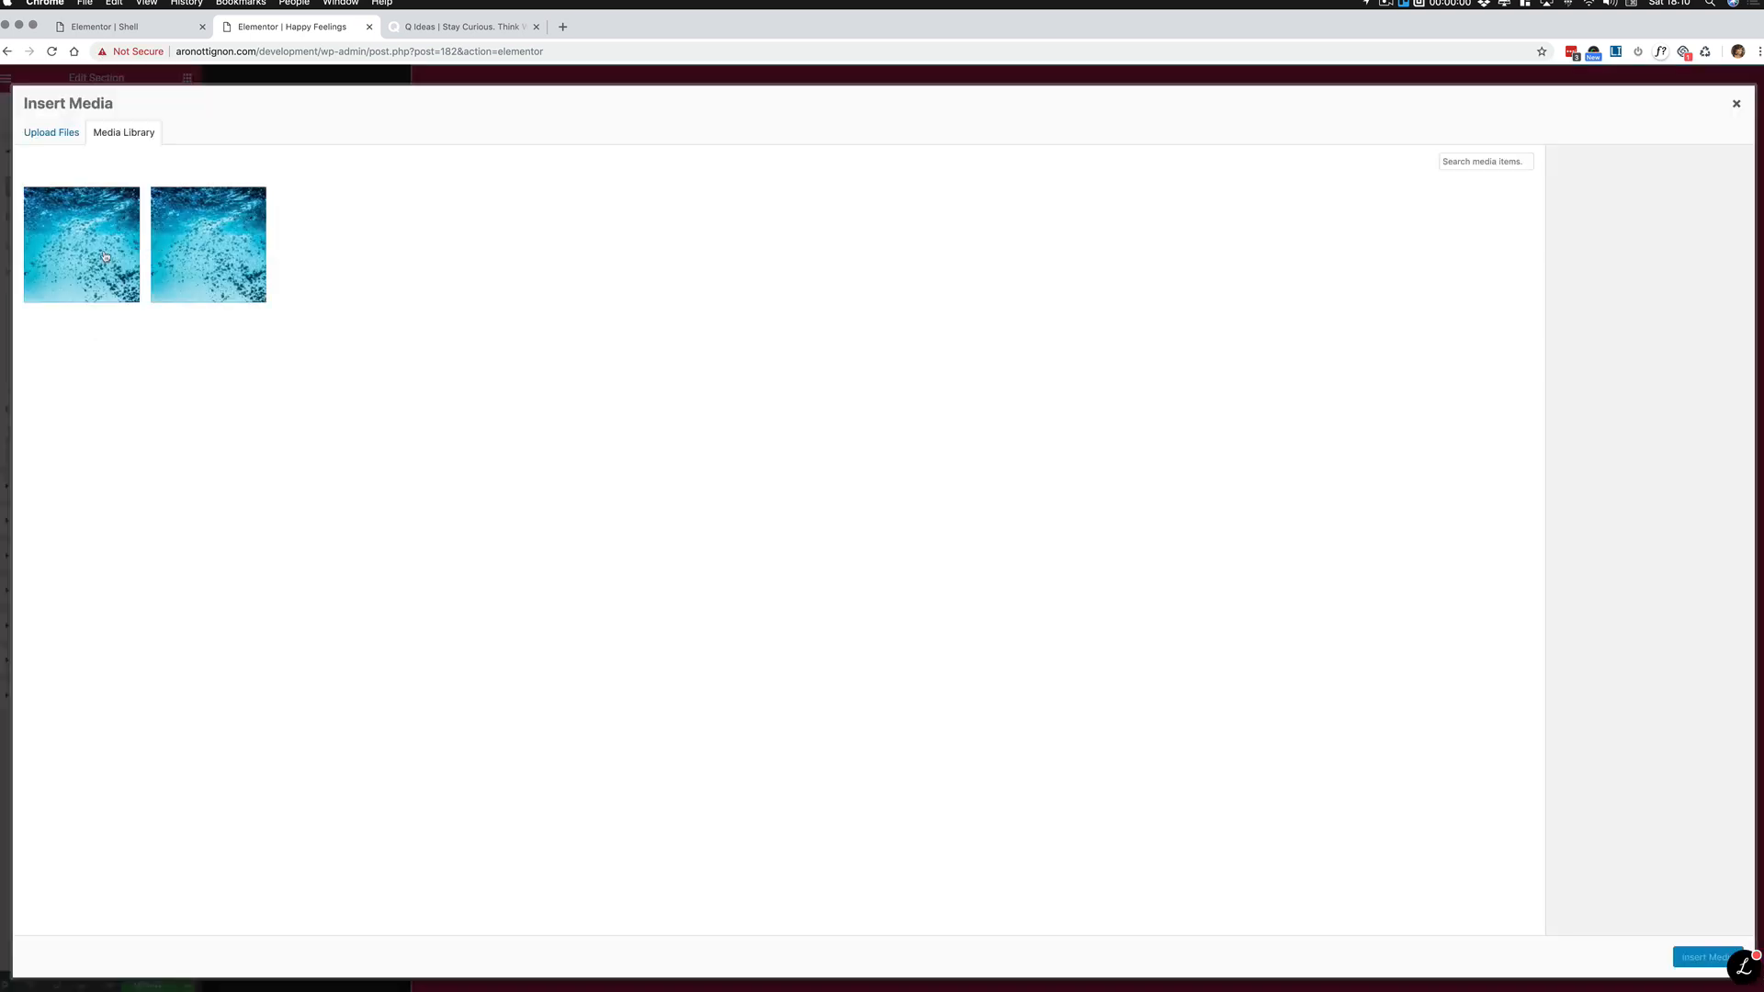
click(1705, 957)
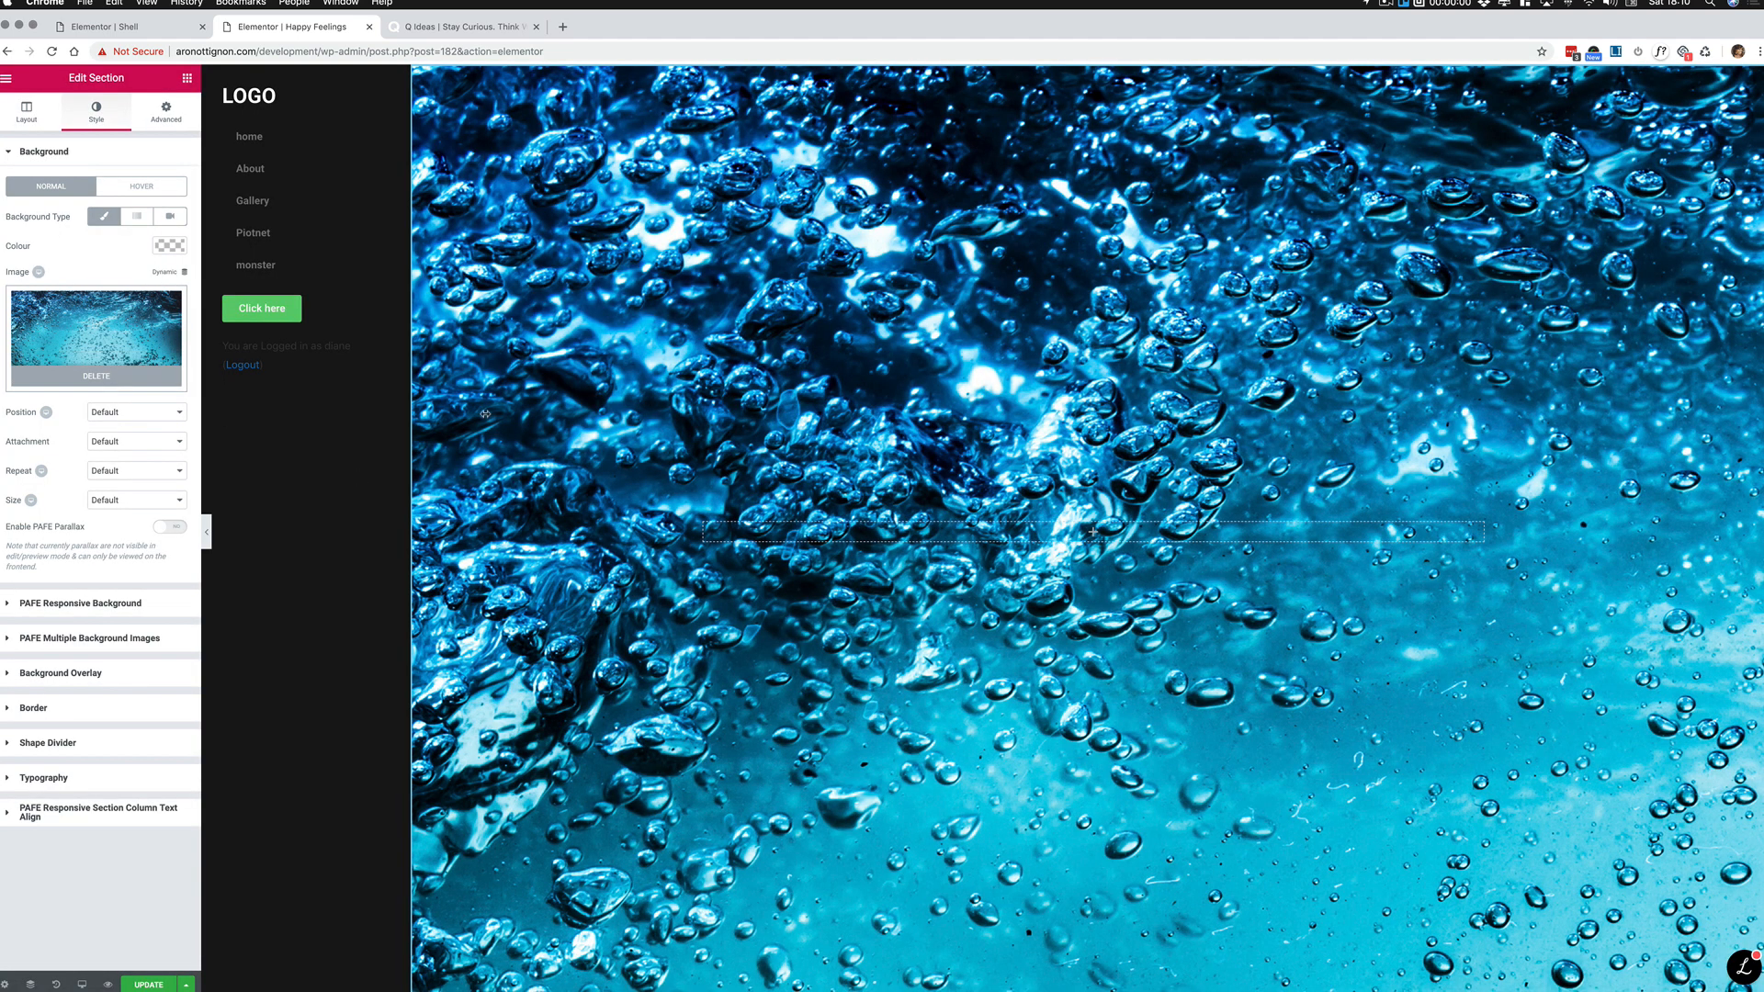
scroll(888, 391, down, 2)
scroll(889, 389, up, 2)
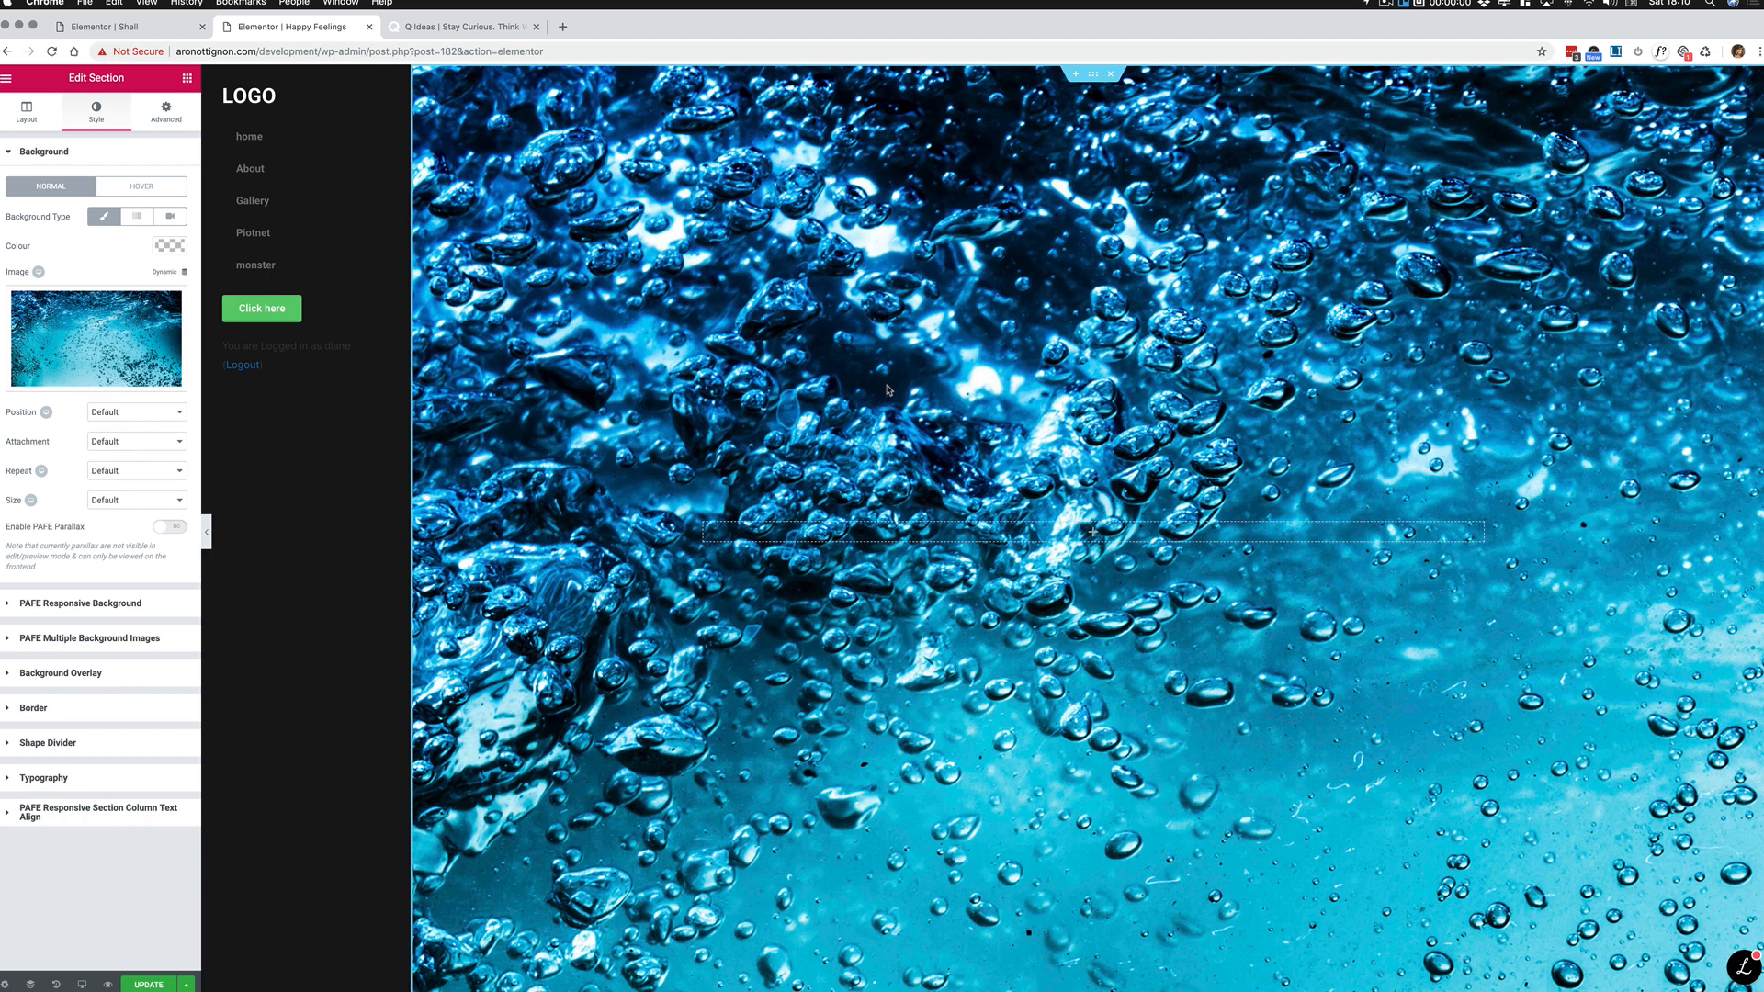
click(187, 88)
drag(153, 228, 988, 531)
Step: Add a classic background overlay to the hero section in the dark colour #111111
click(1093, 73)
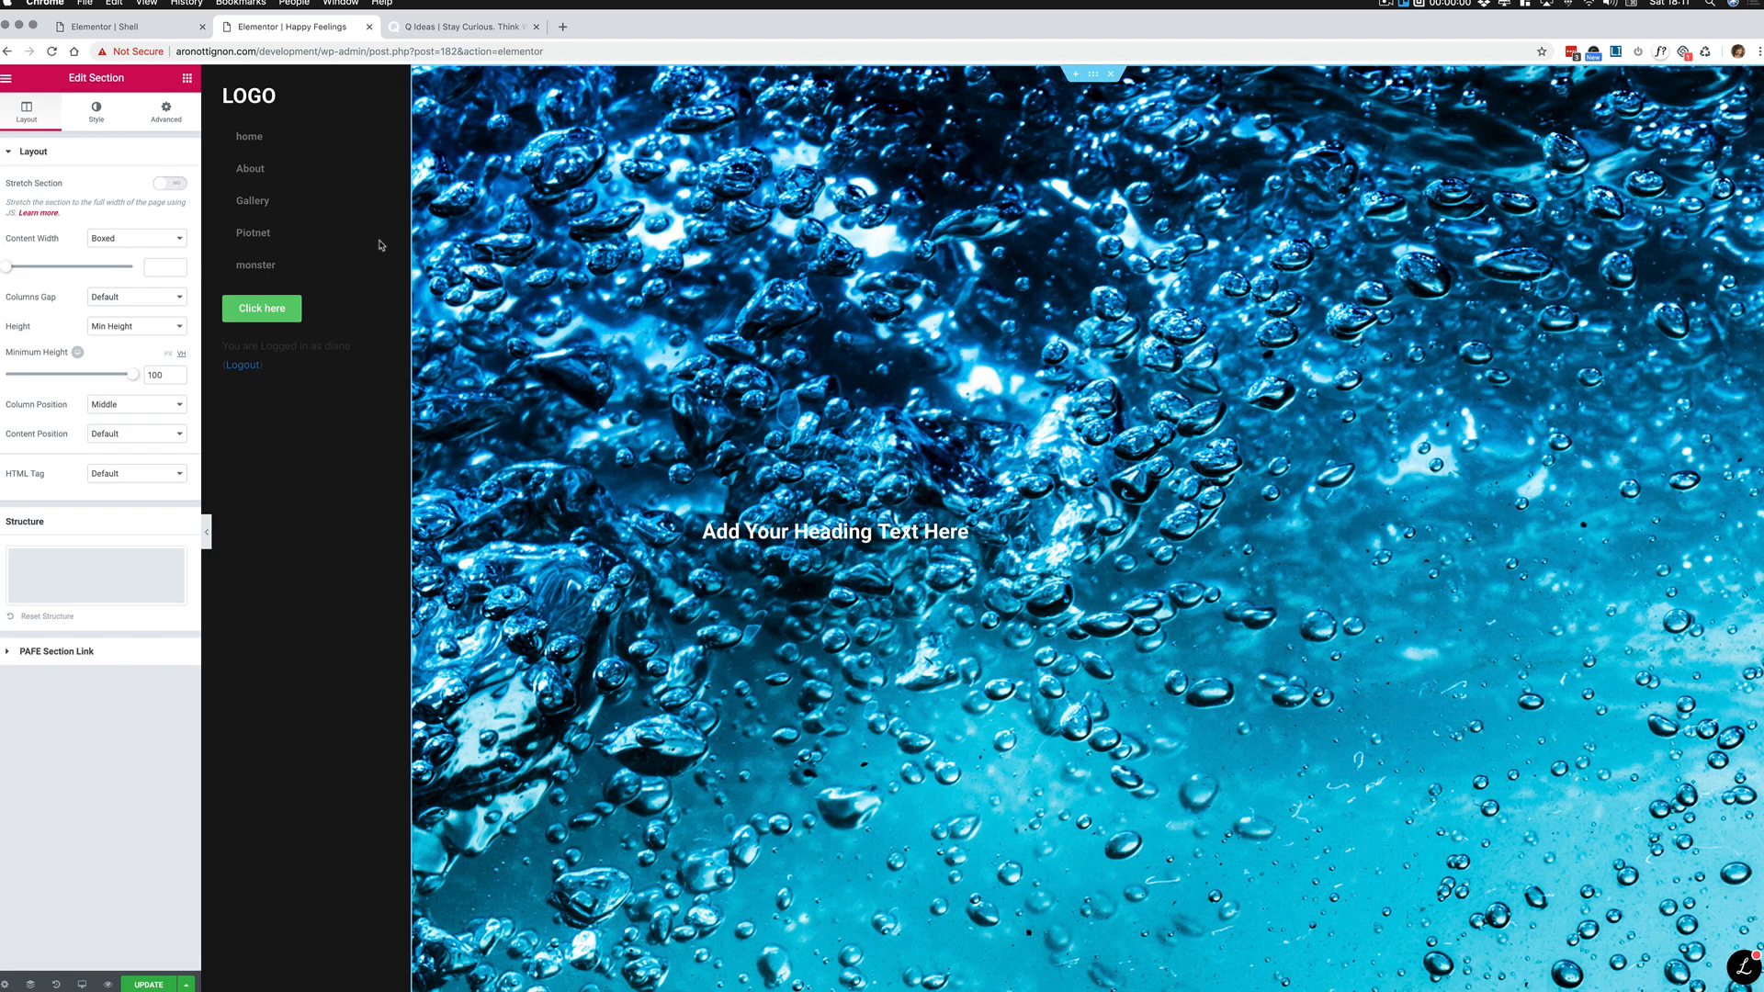
click(96, 114)
click(111, 672)
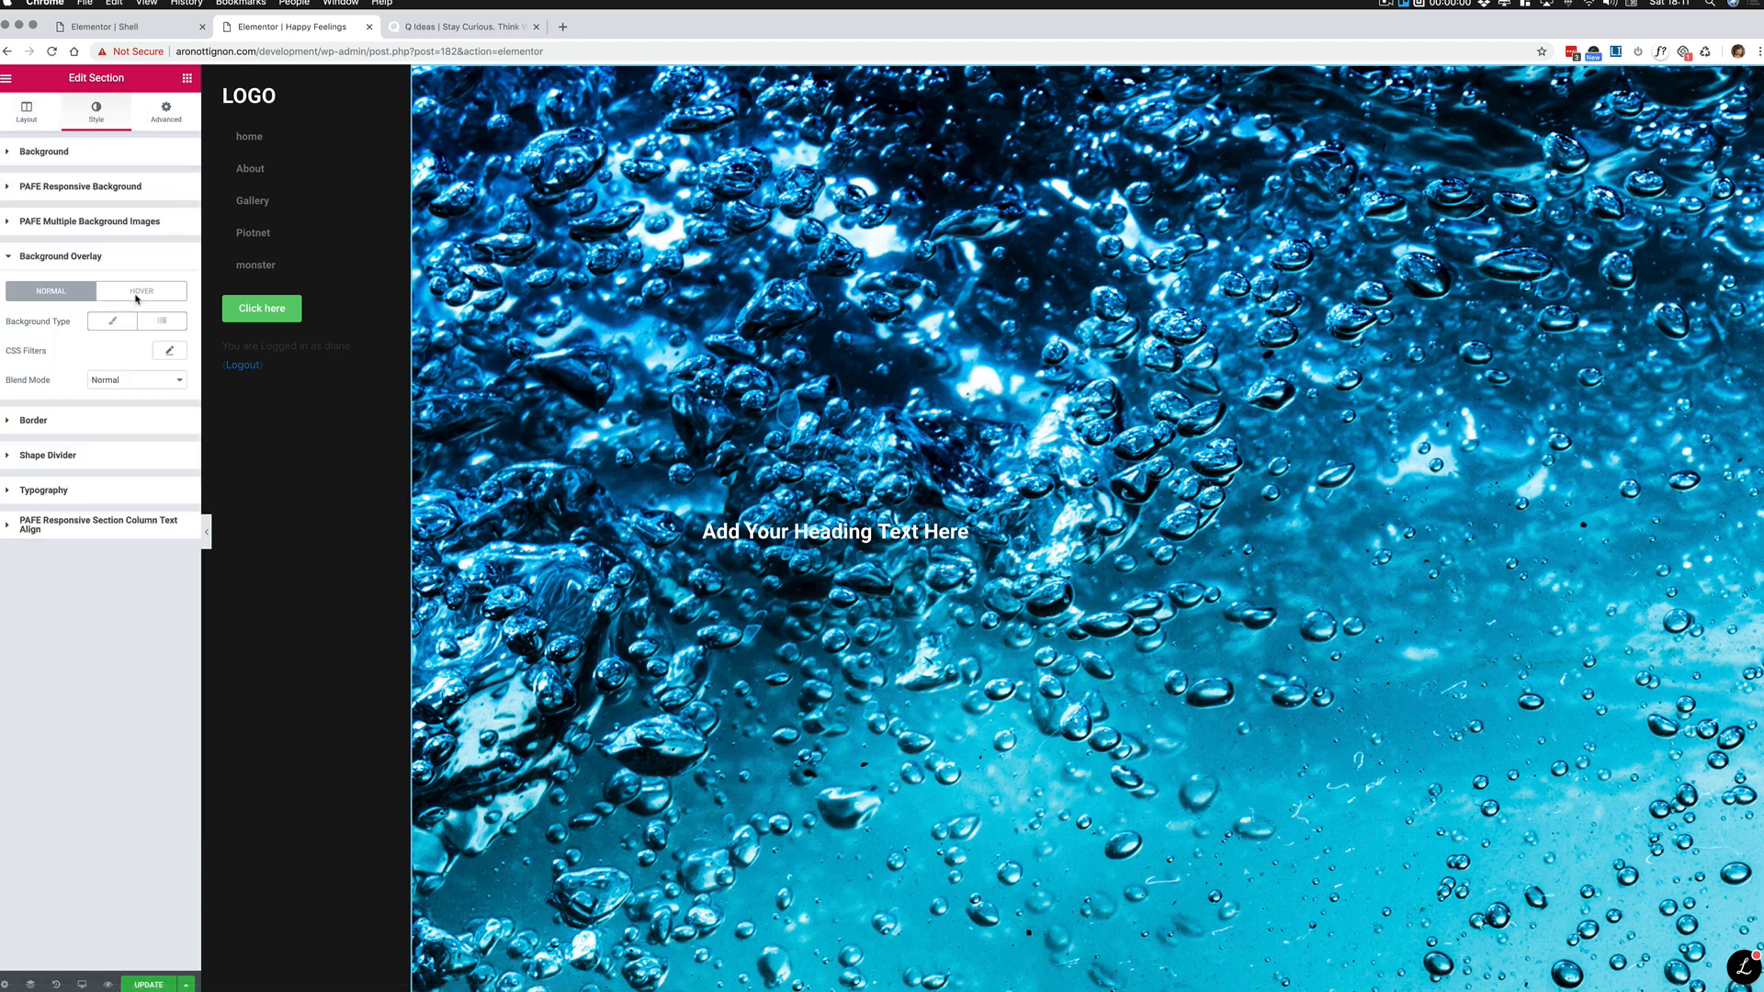
click(119, 320)
click(169, 350)
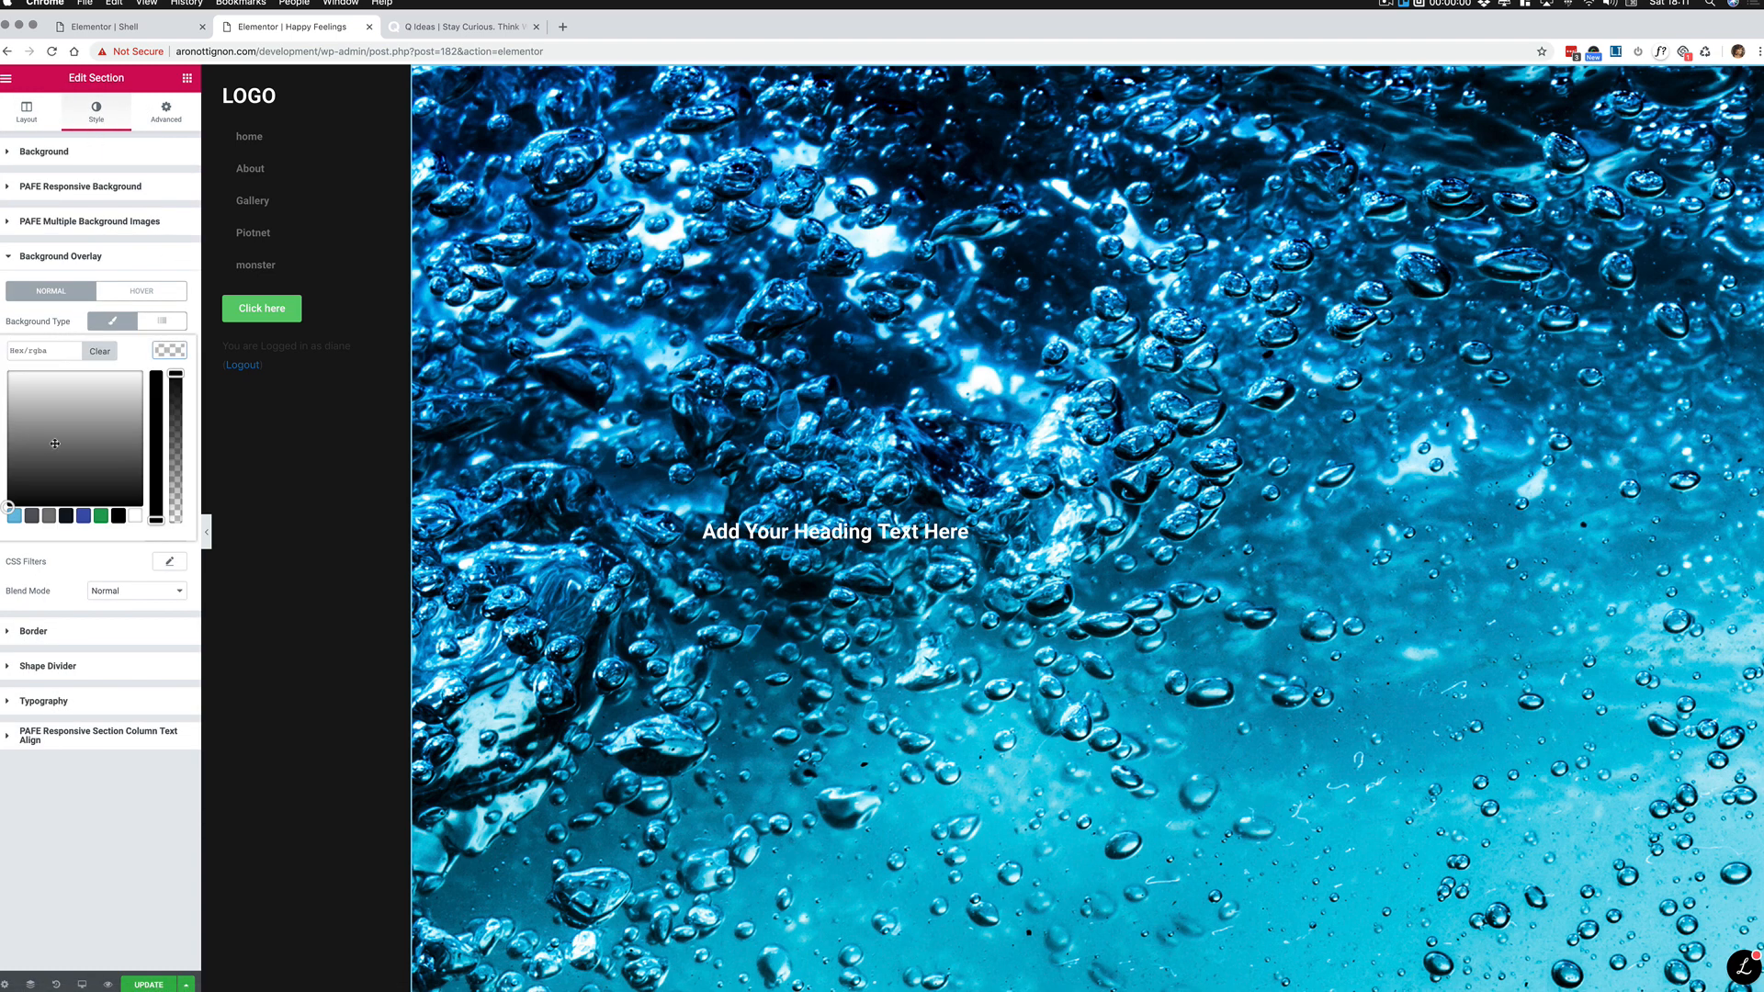
click(18, 491)
drag(18, 492, 10, 498)
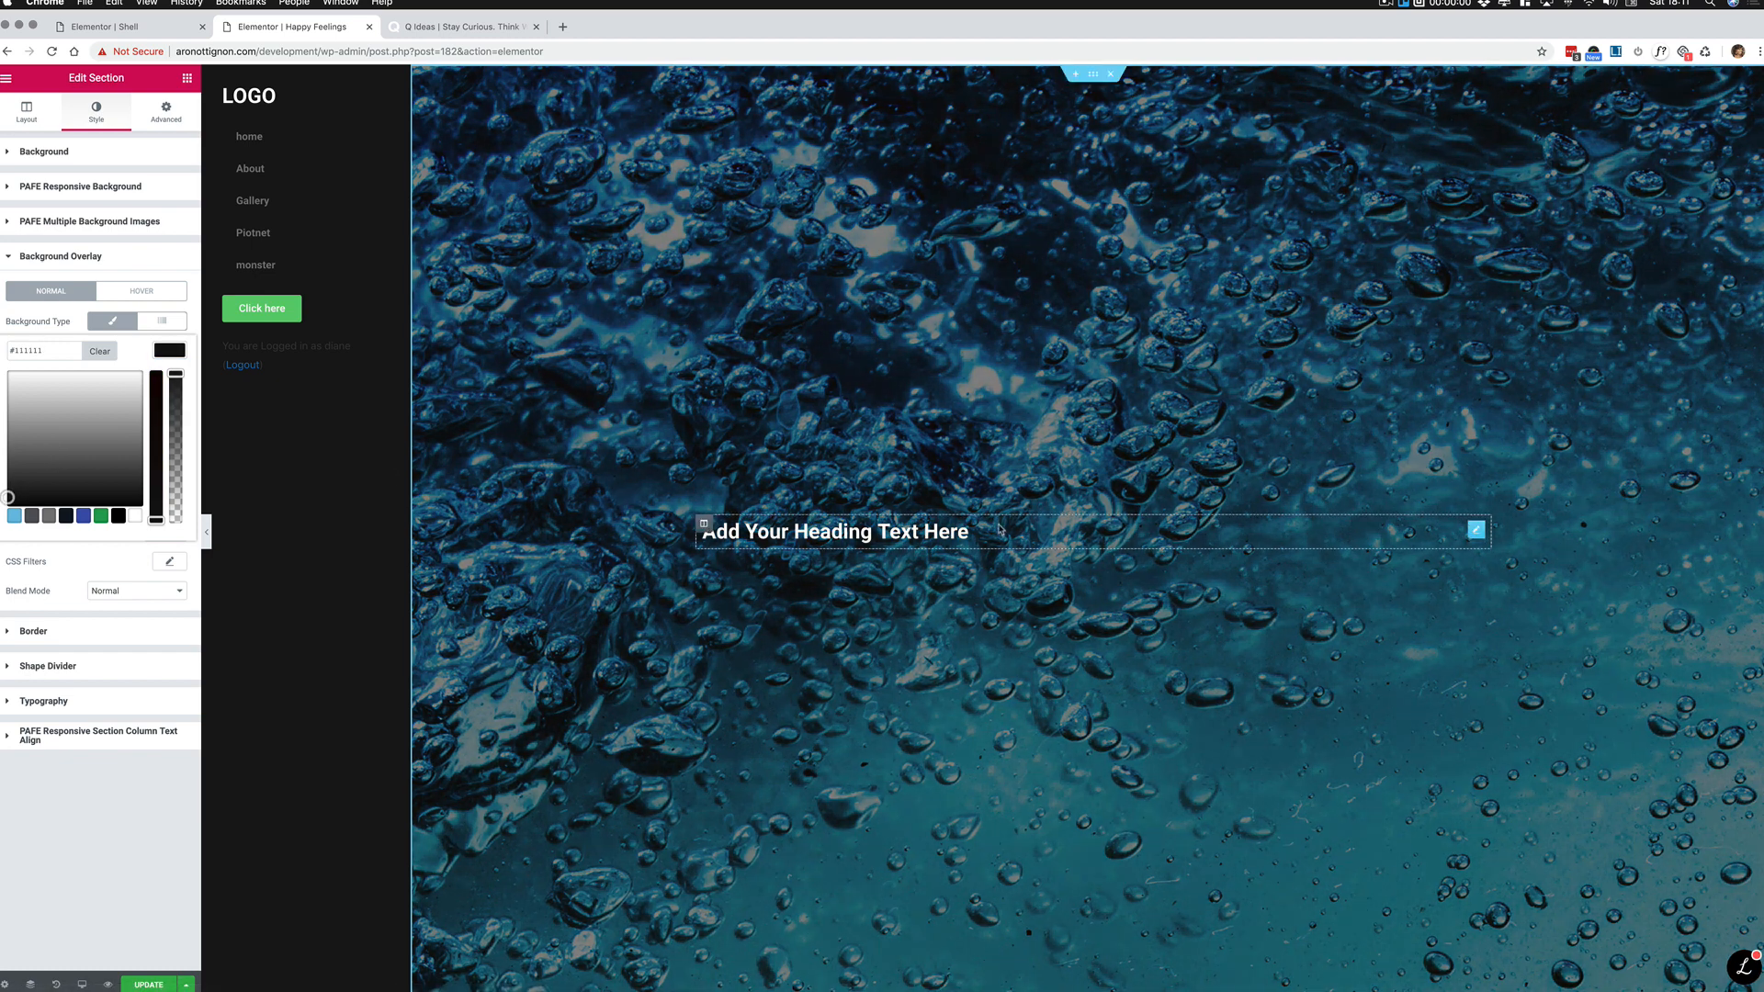
Step: Enlarge the hero heading's font size, centre its text and save the page
click(707, 531)
click(97, 113)
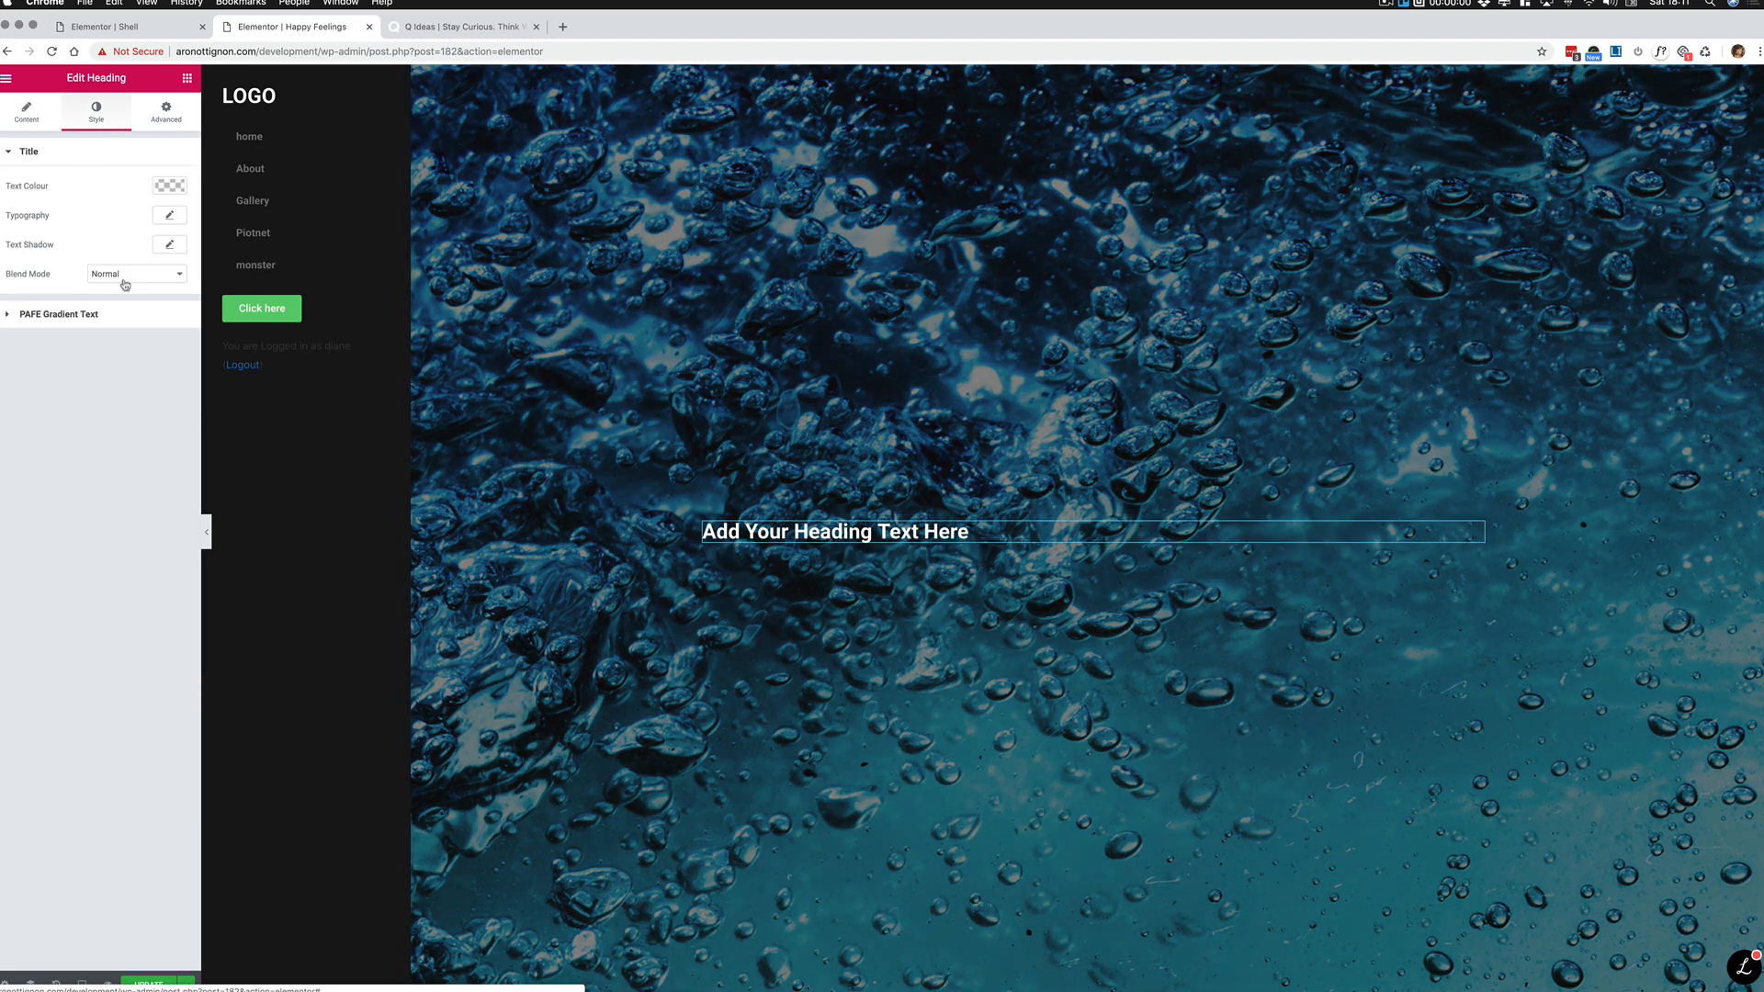
click(170, 215)
drag(16, 301, 96, 309)
click(84, 183)
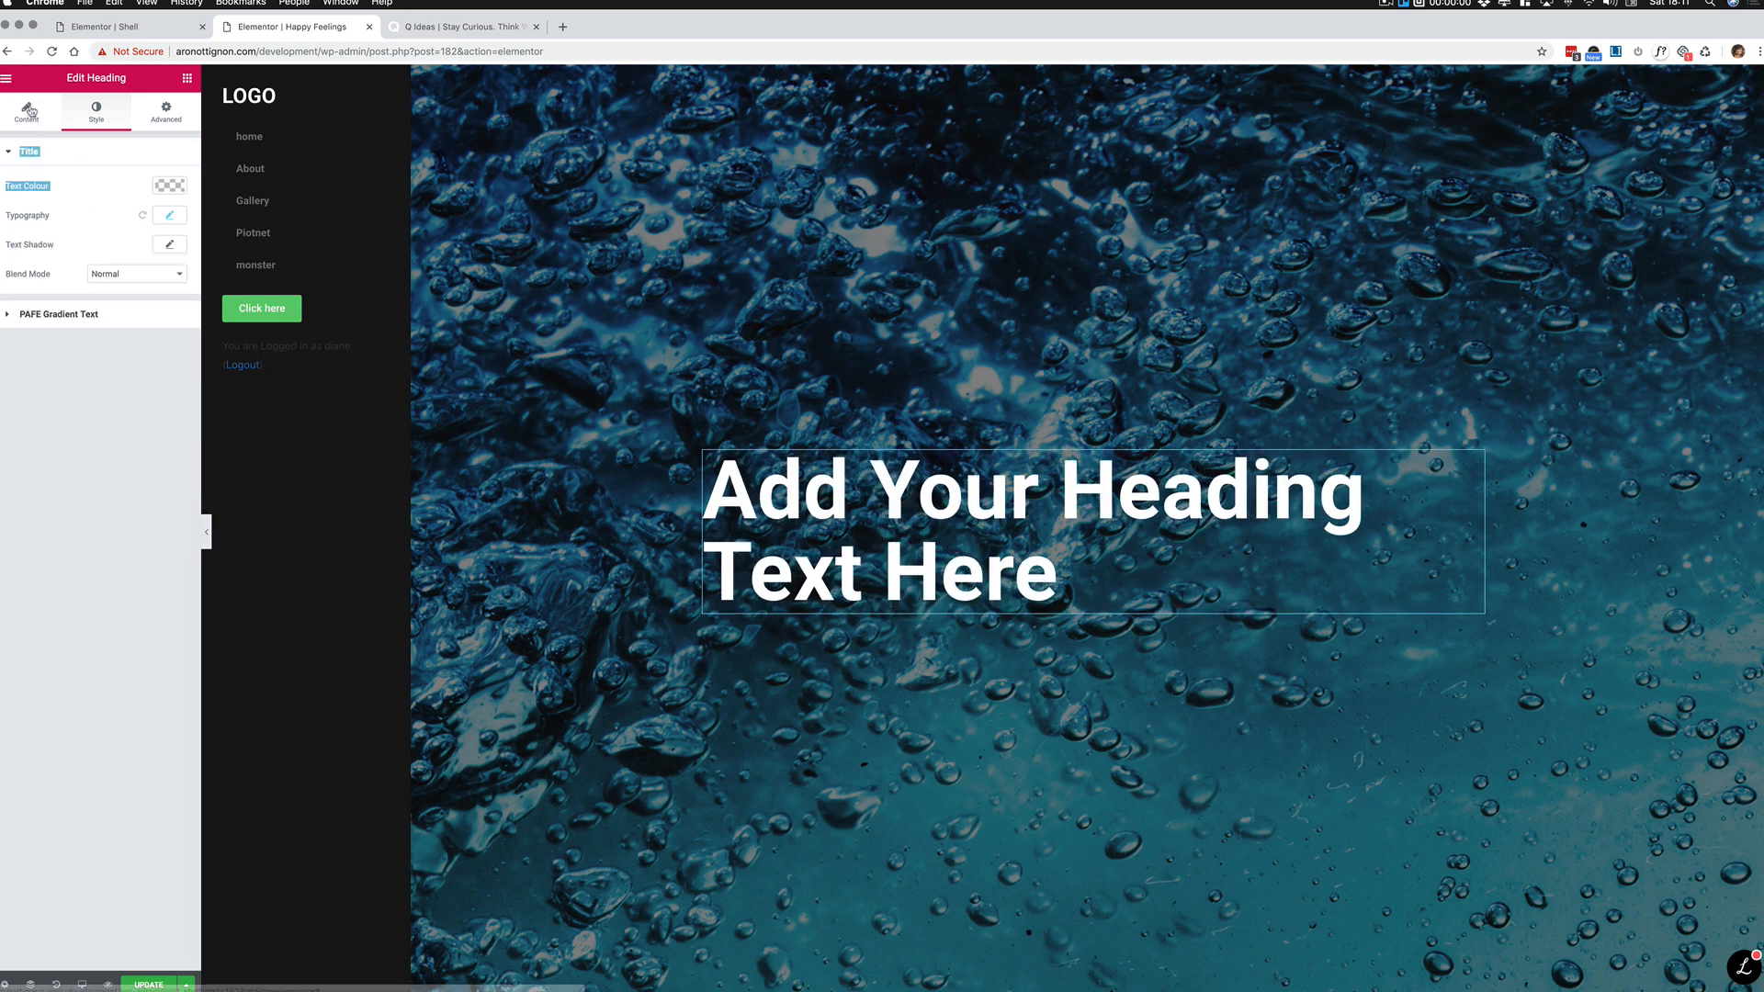
click(30, 114)
click(74, 405)
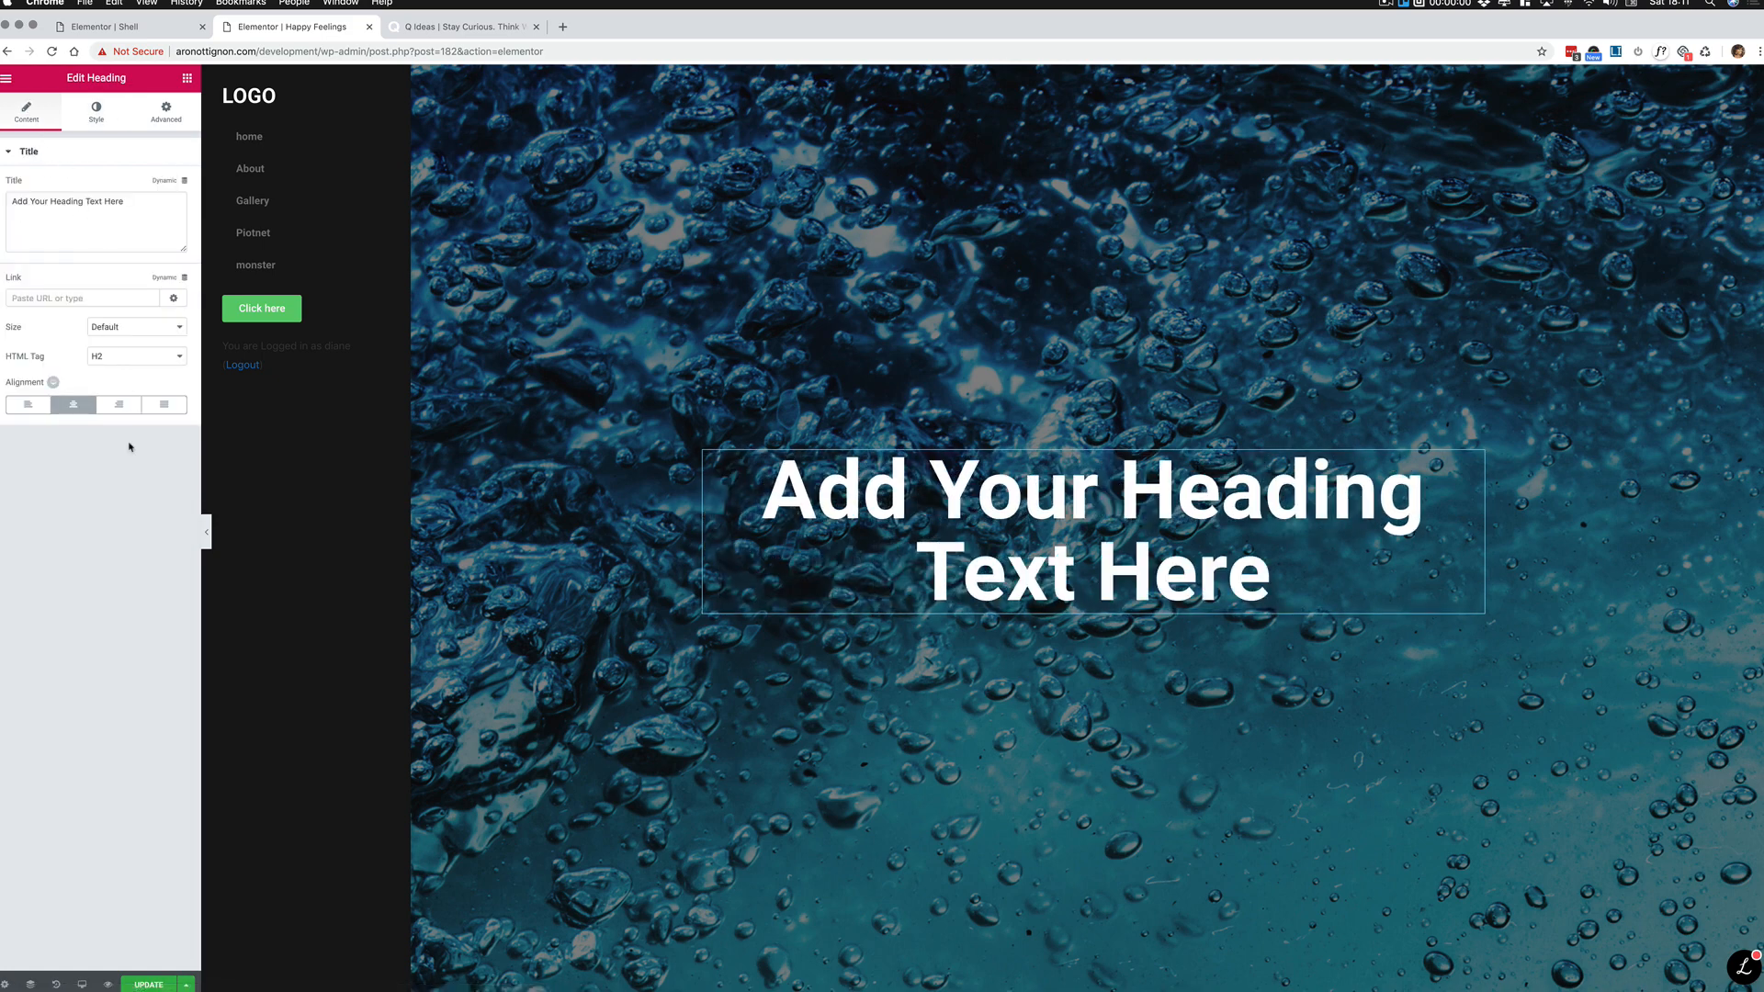
click(148, 985)
Step: Add a section with two equal columns below the hero and give it a white background
scroll(844, 382, down, 3)
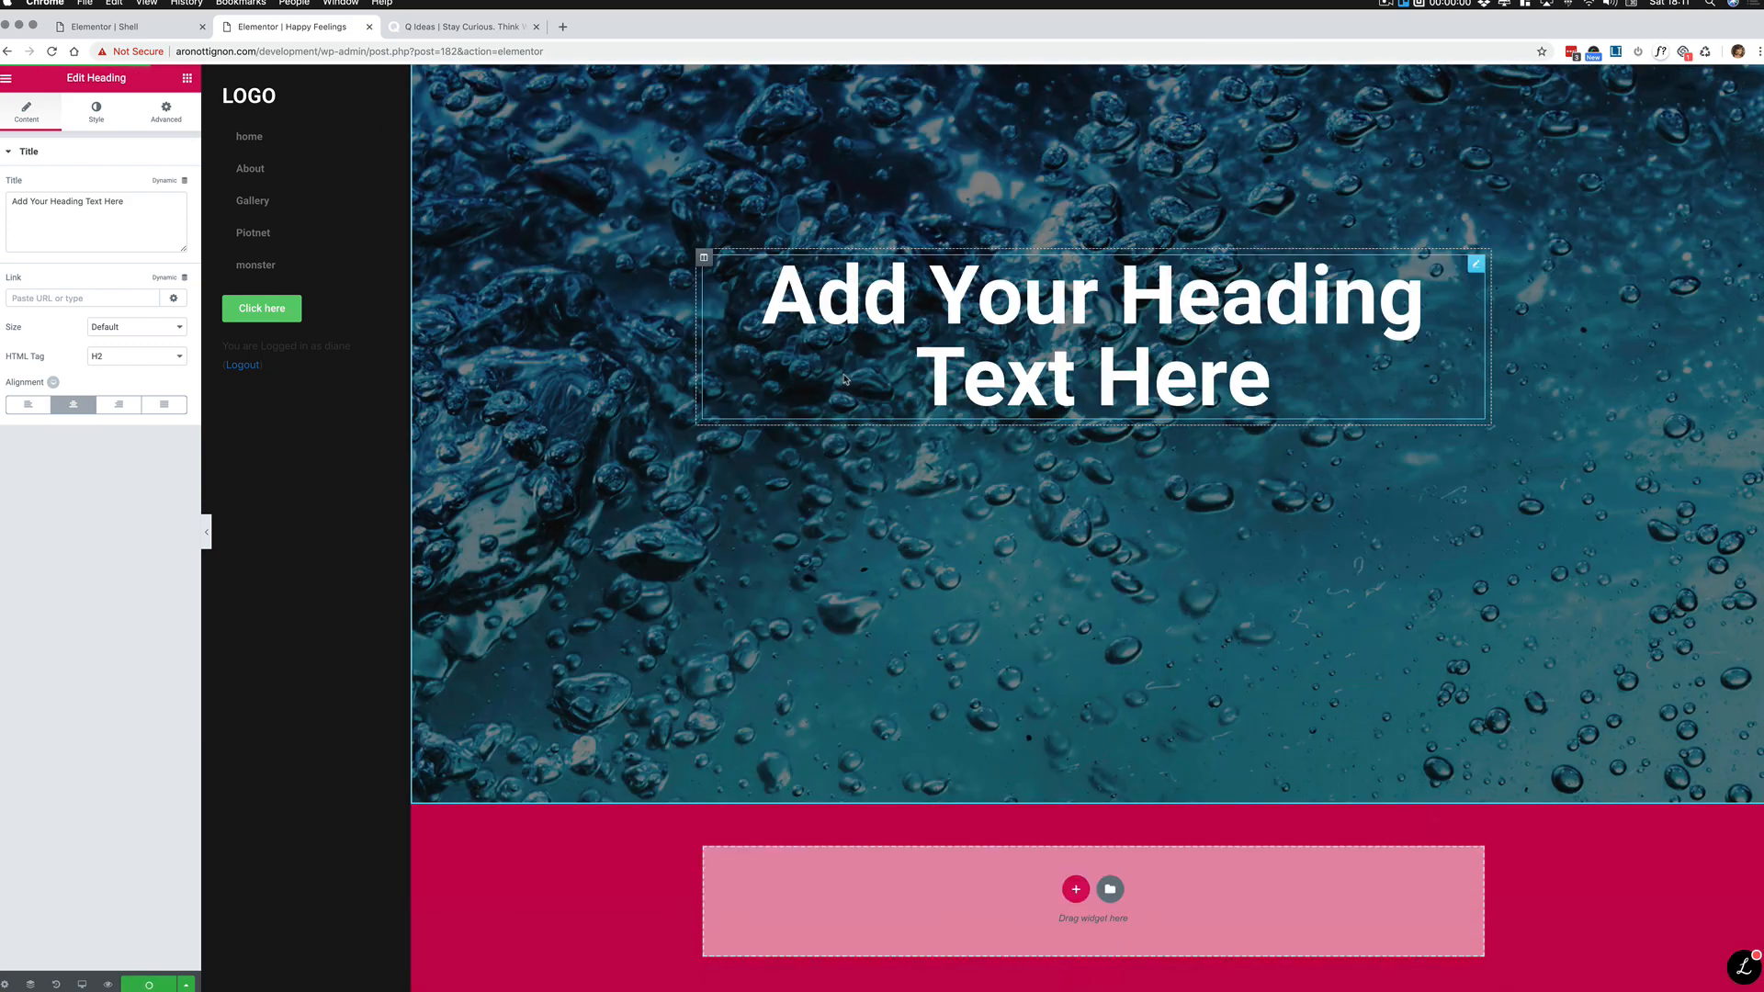
scroll(845, 381, up, 3)
scroll(845, 382, down, 3)
click(1076, 887)
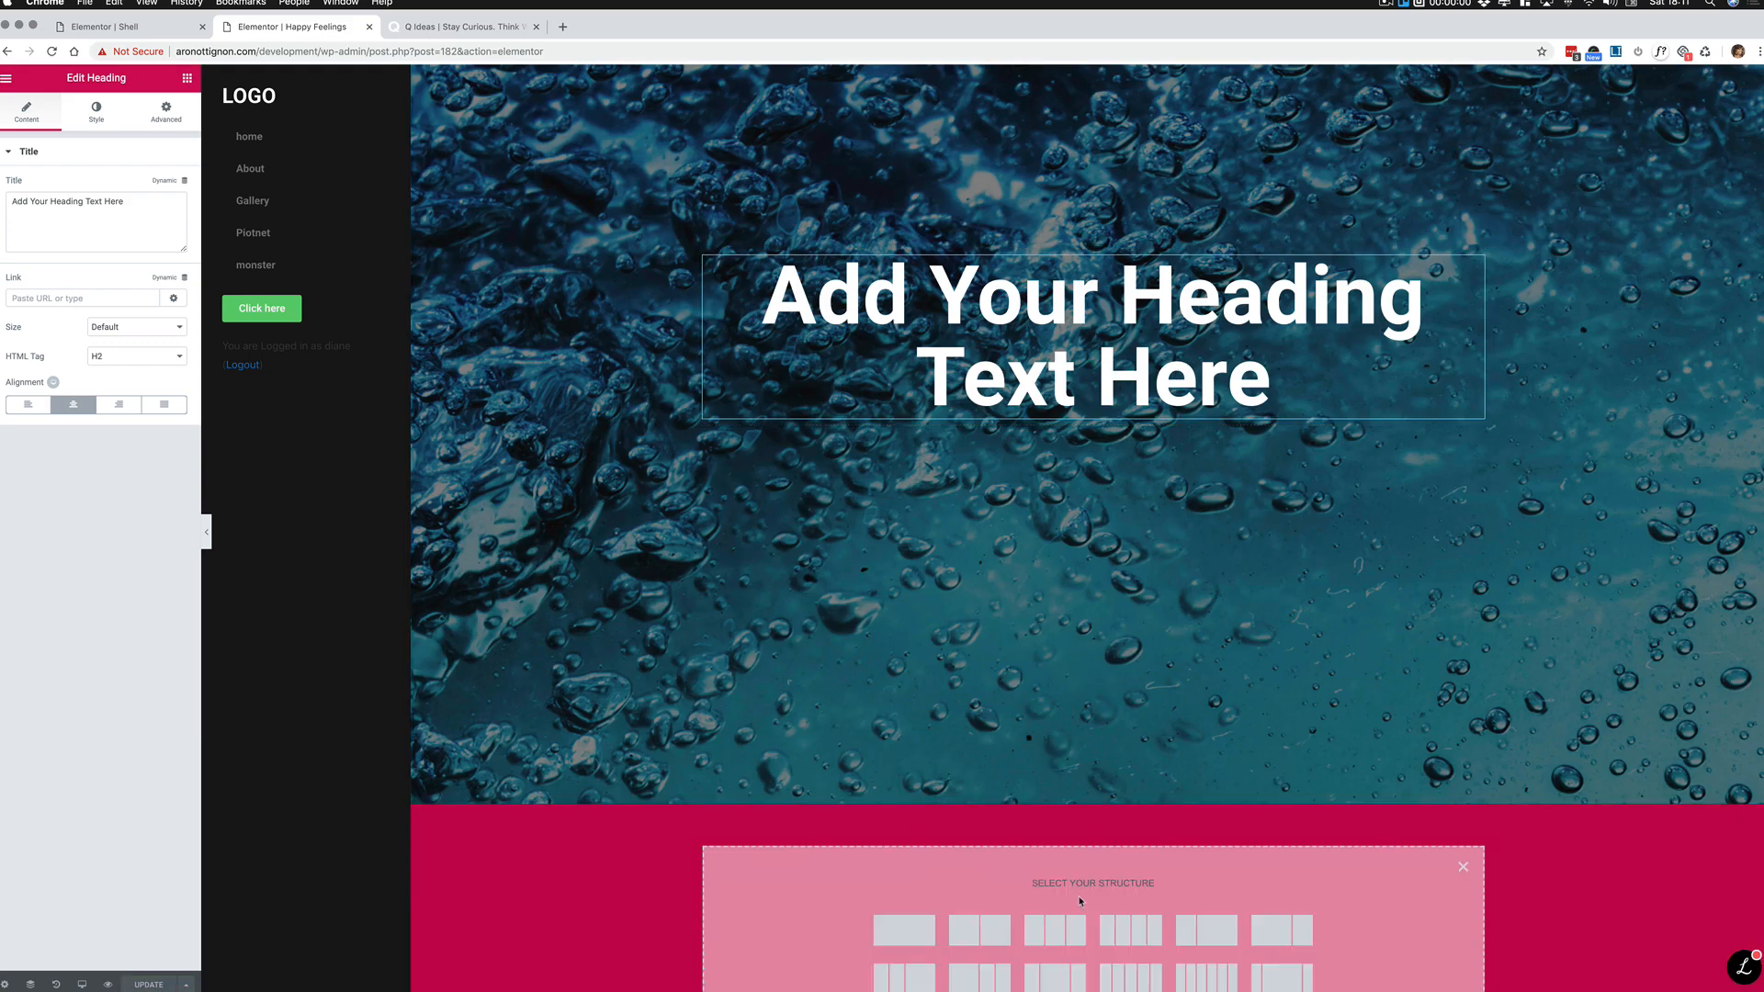
click(992, 933)
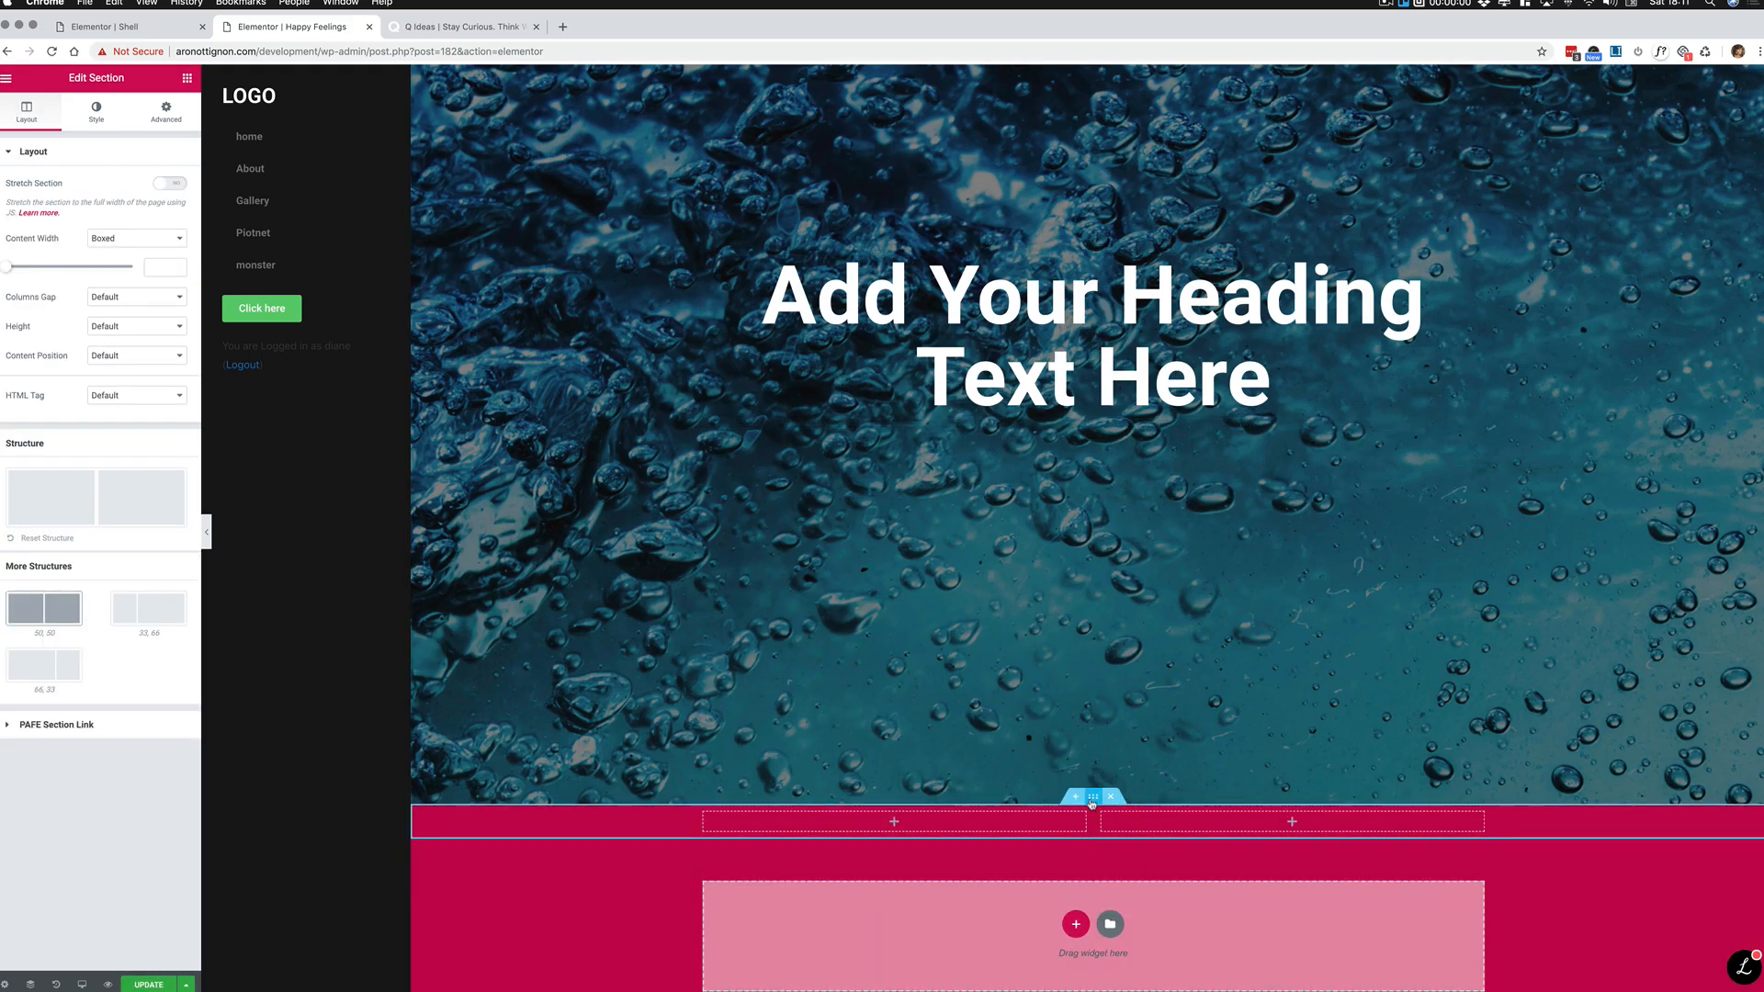
click(95, 112)
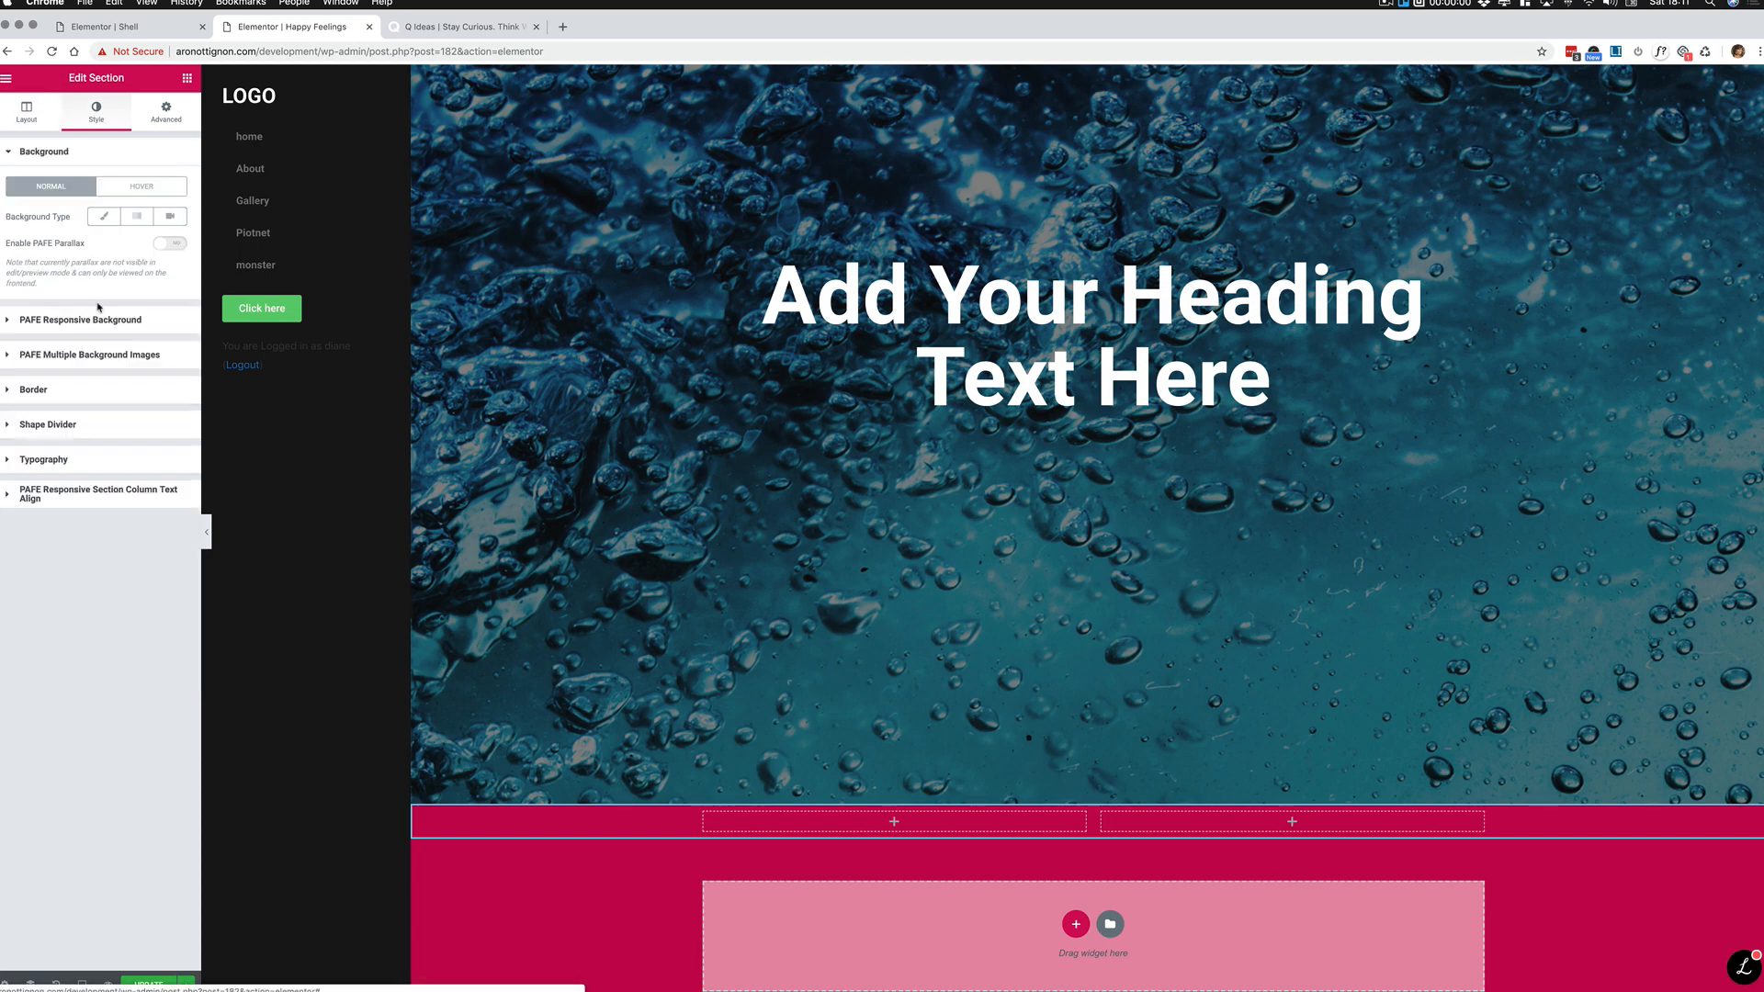
click(104, 216)
click(170, 245)
click(8, 266)
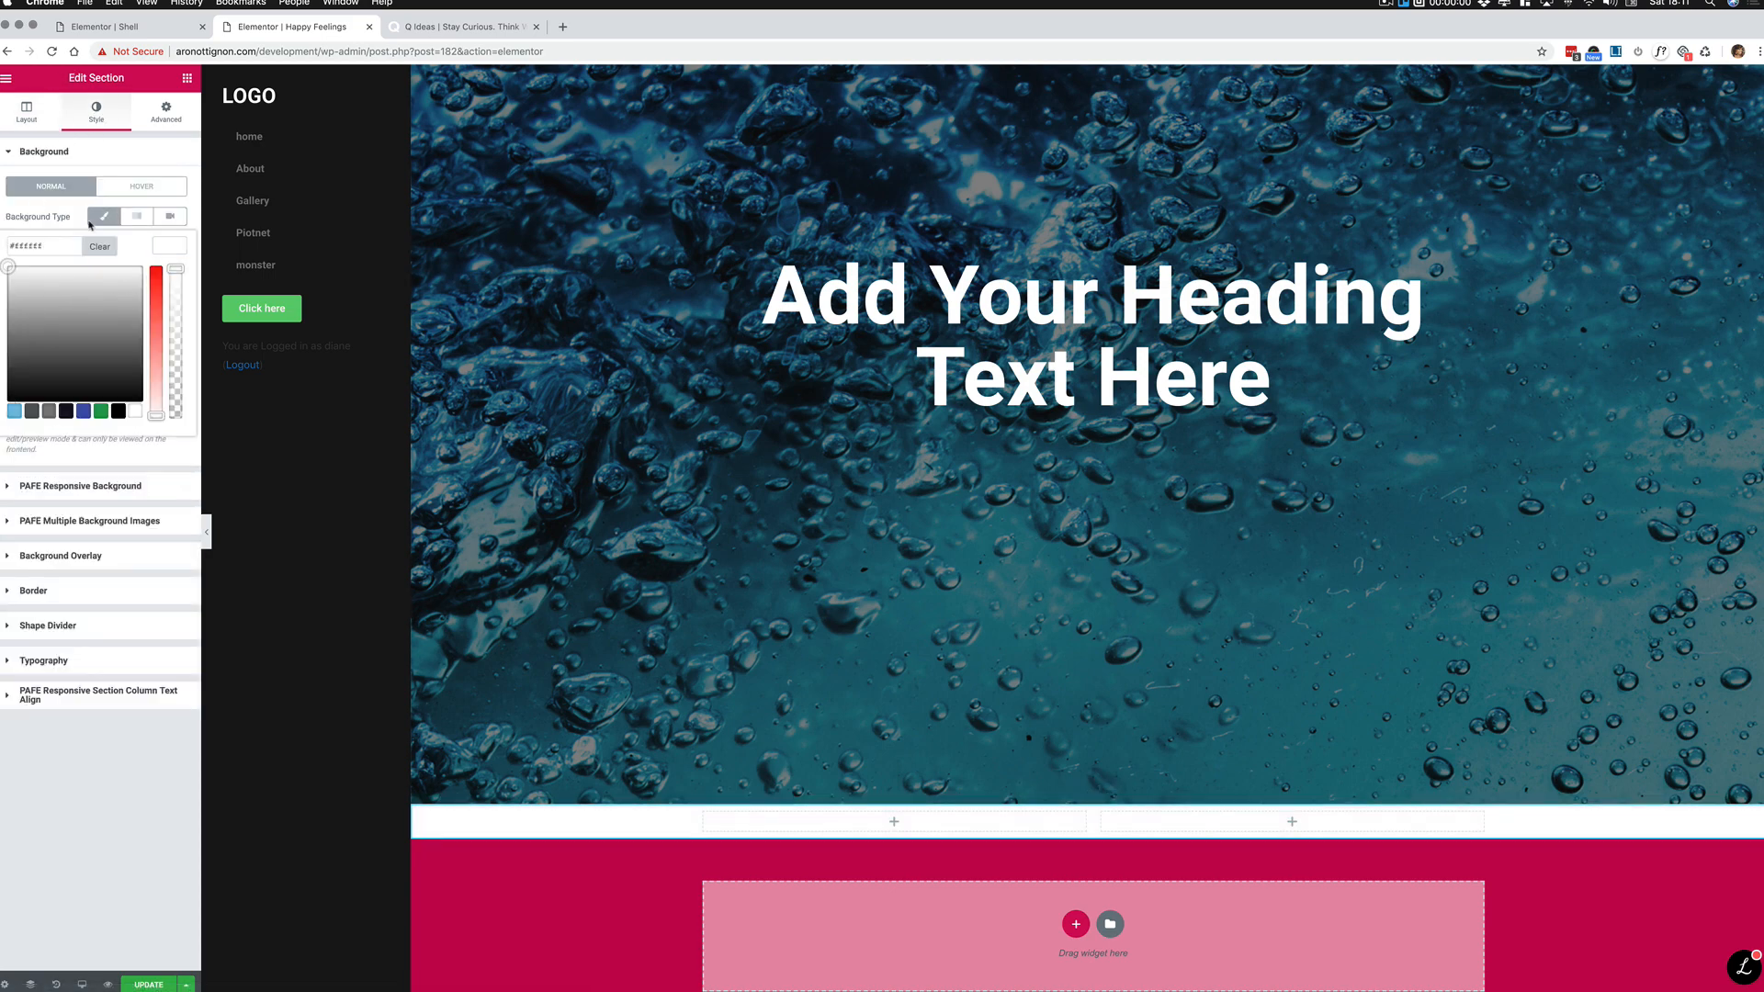
click(99, 154)
Step: Set the two-column section's height to a minimum of 637 px
click(26, 112)
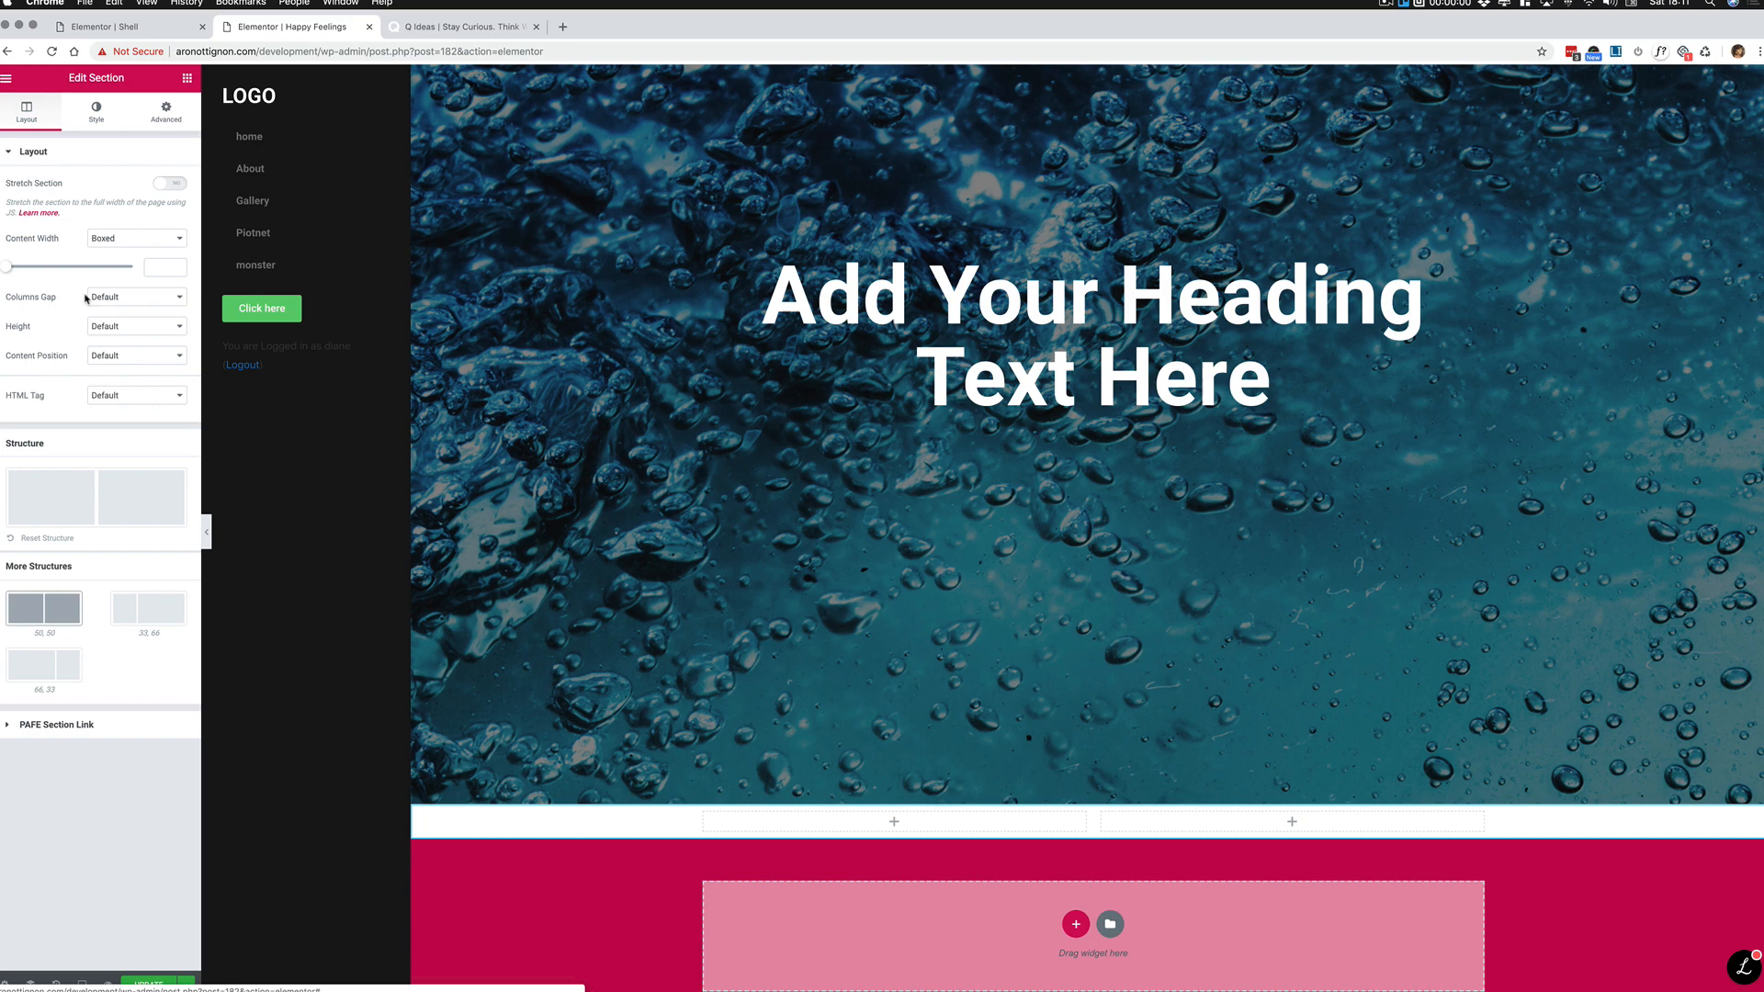
click(140, 329)
click(117, 350)
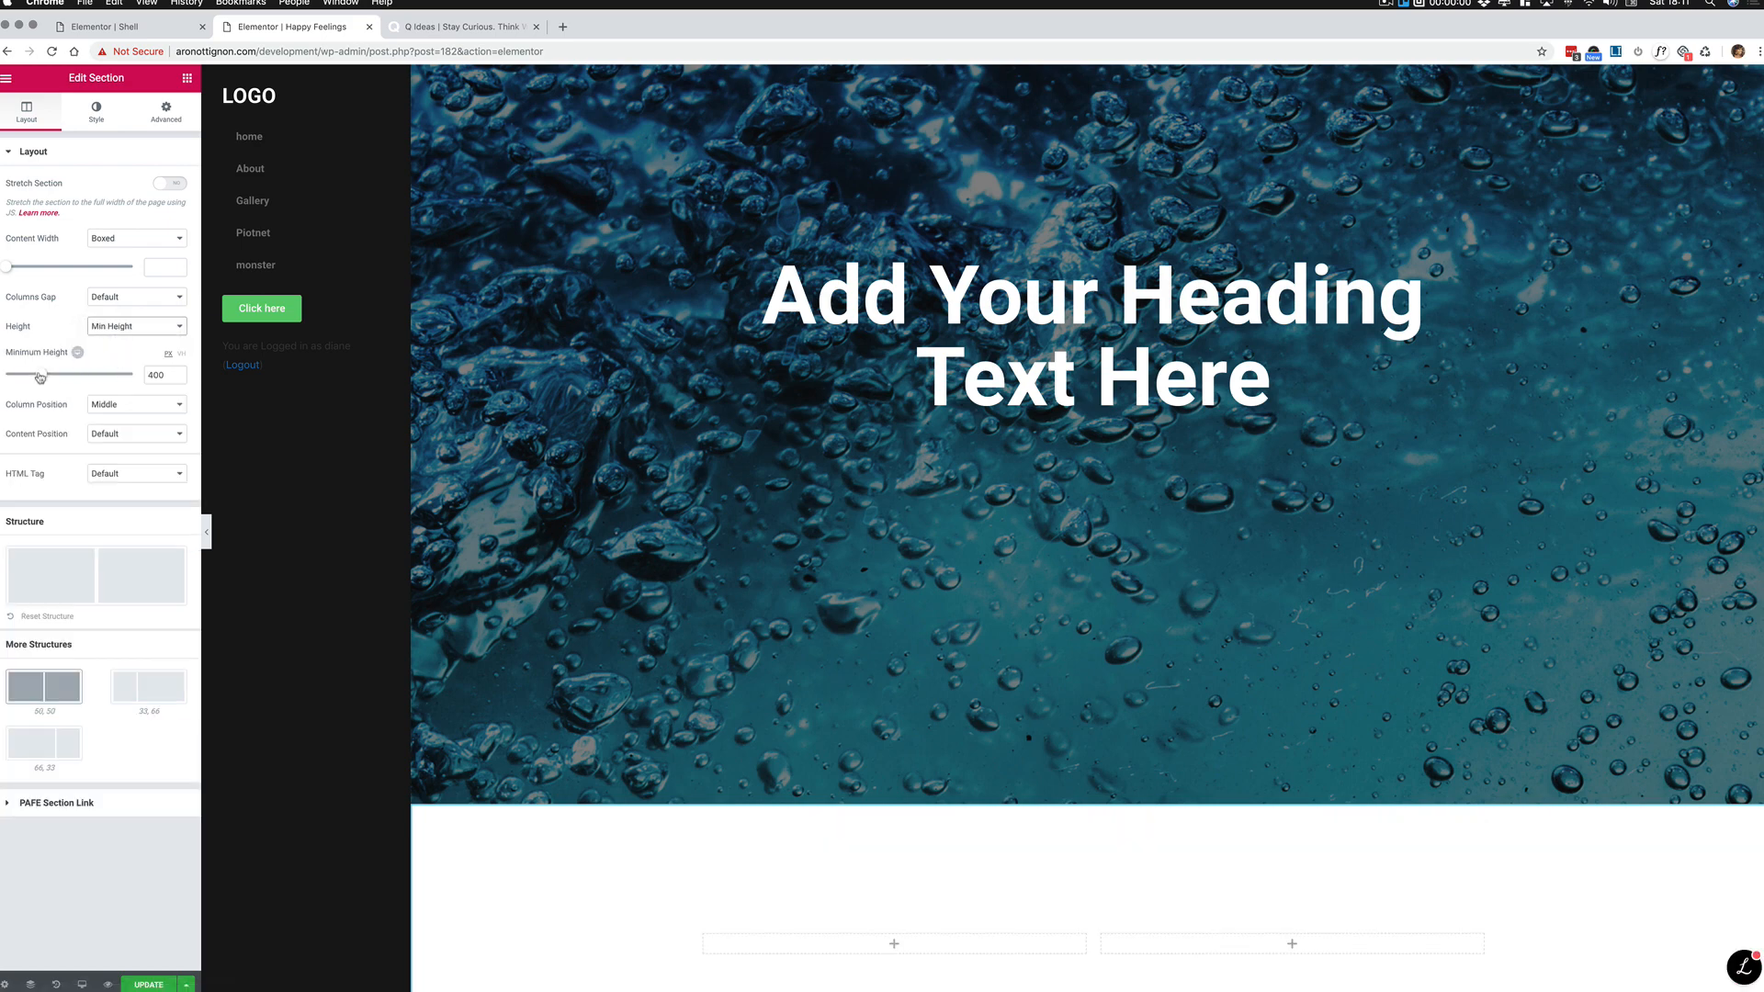
drag(41, 377, 63, 375)
scroll(934, 485, down, 5)
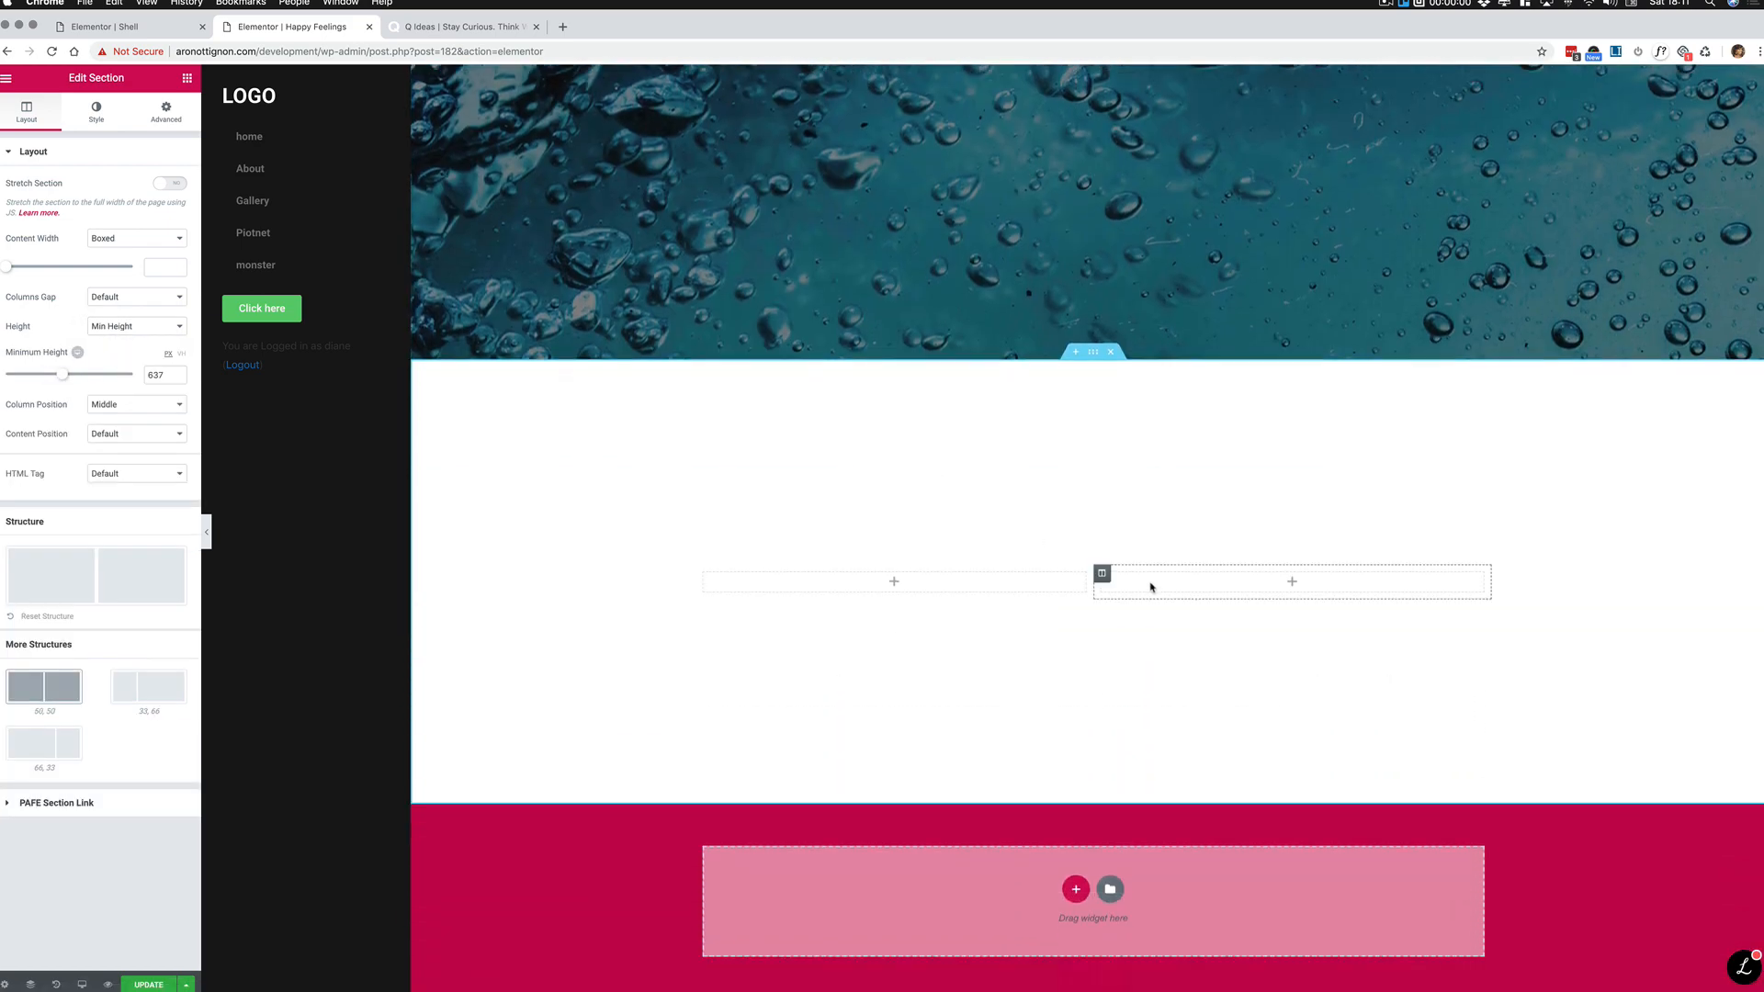
Step: Add a Heading widget to the first column of the white section and colour its text dark grey
click(186, 77)
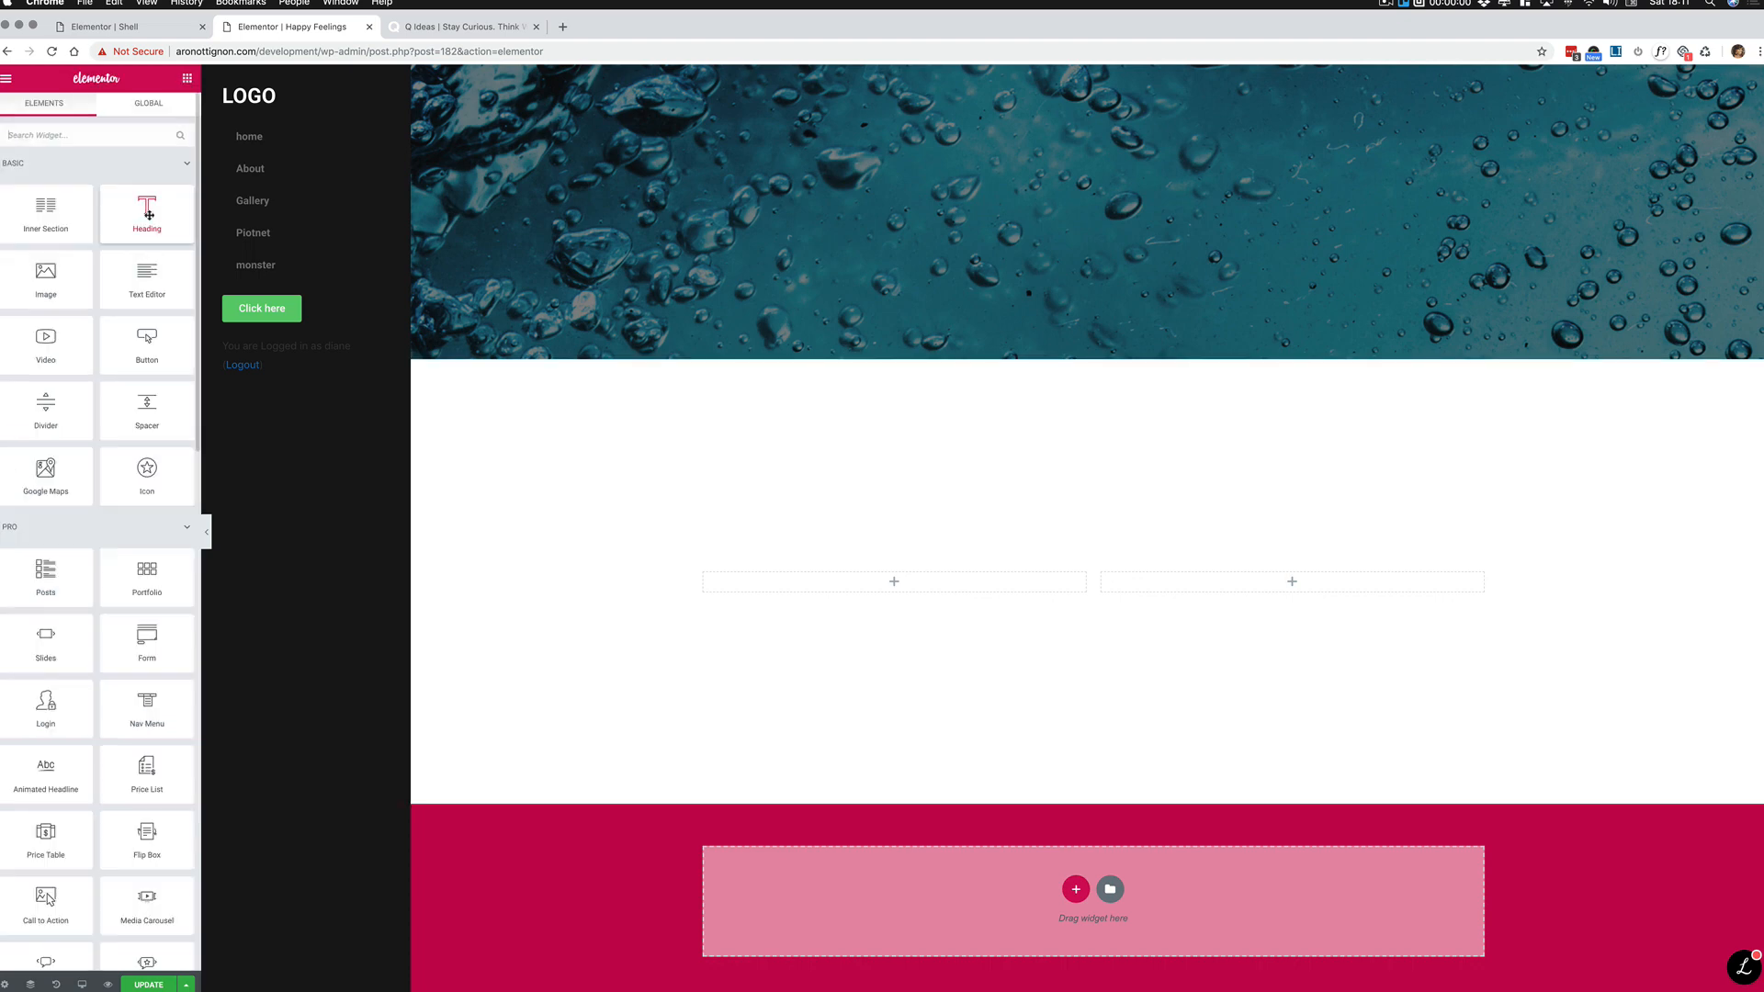
drag(147, 214, 799, 581)
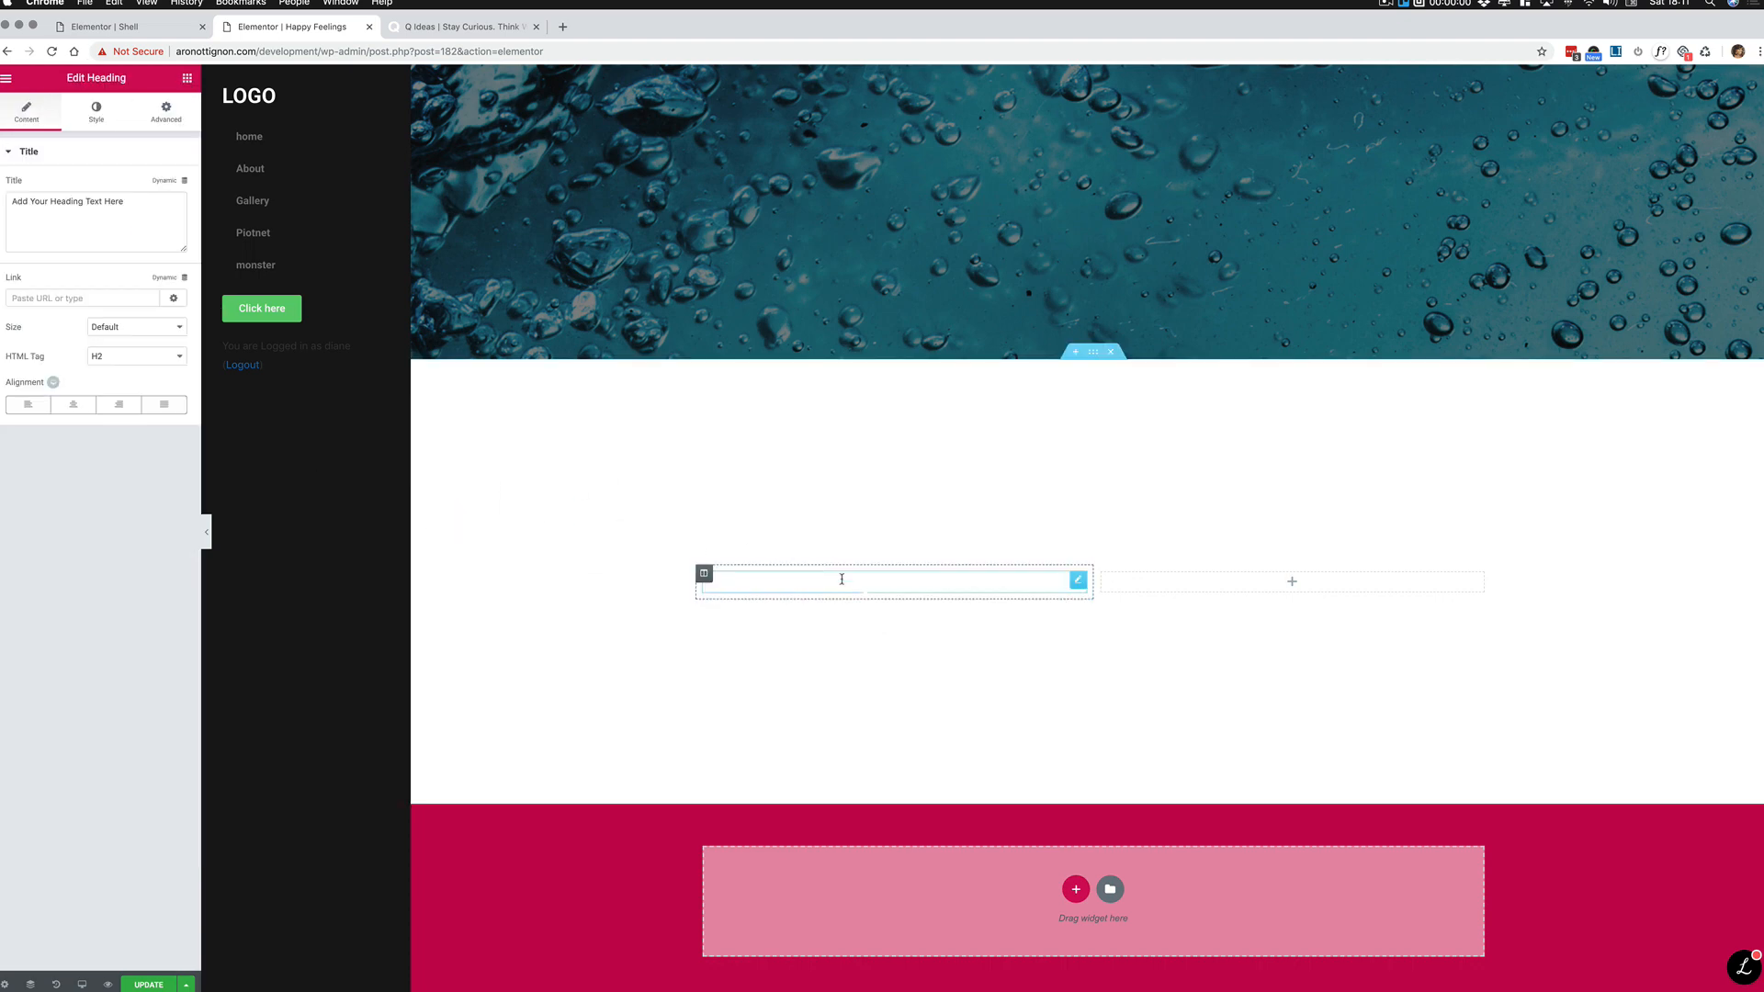
click(118, 122)
click(169, 183)
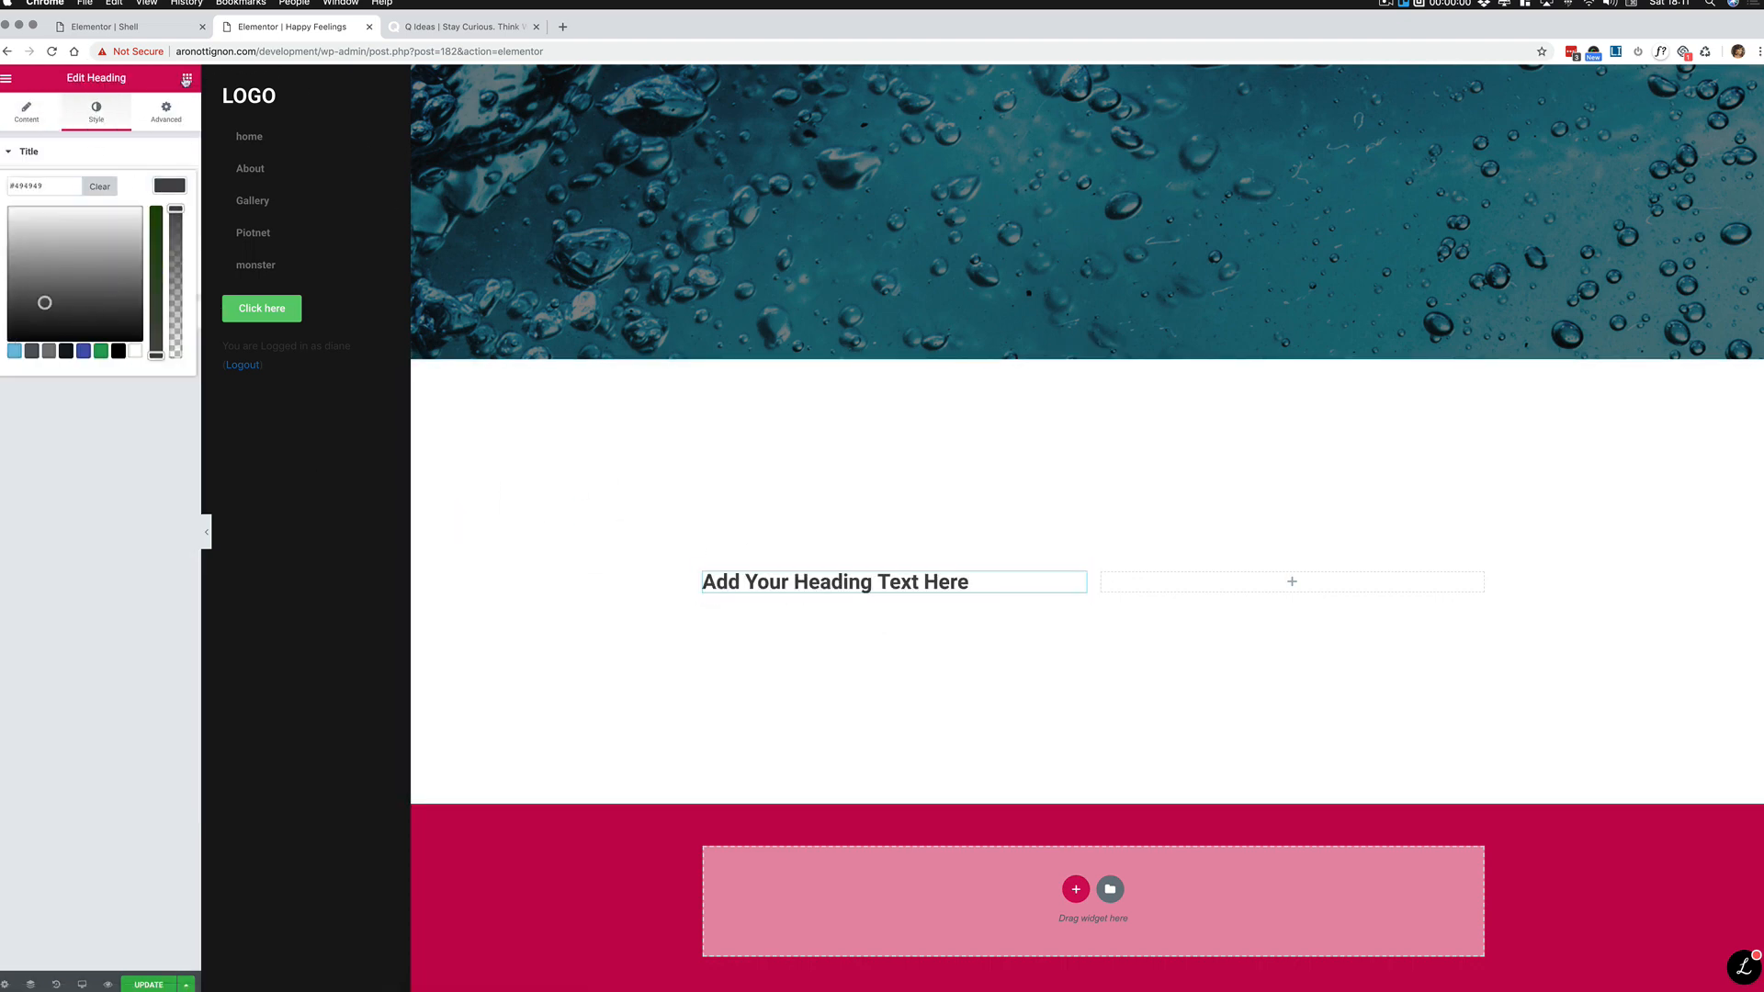
Step: Add a Text Editor widget under the heading and paste copies of its placeholder paragraph to make four paragraphs
click(186, 77)
drag(147, 275, 819, 599)
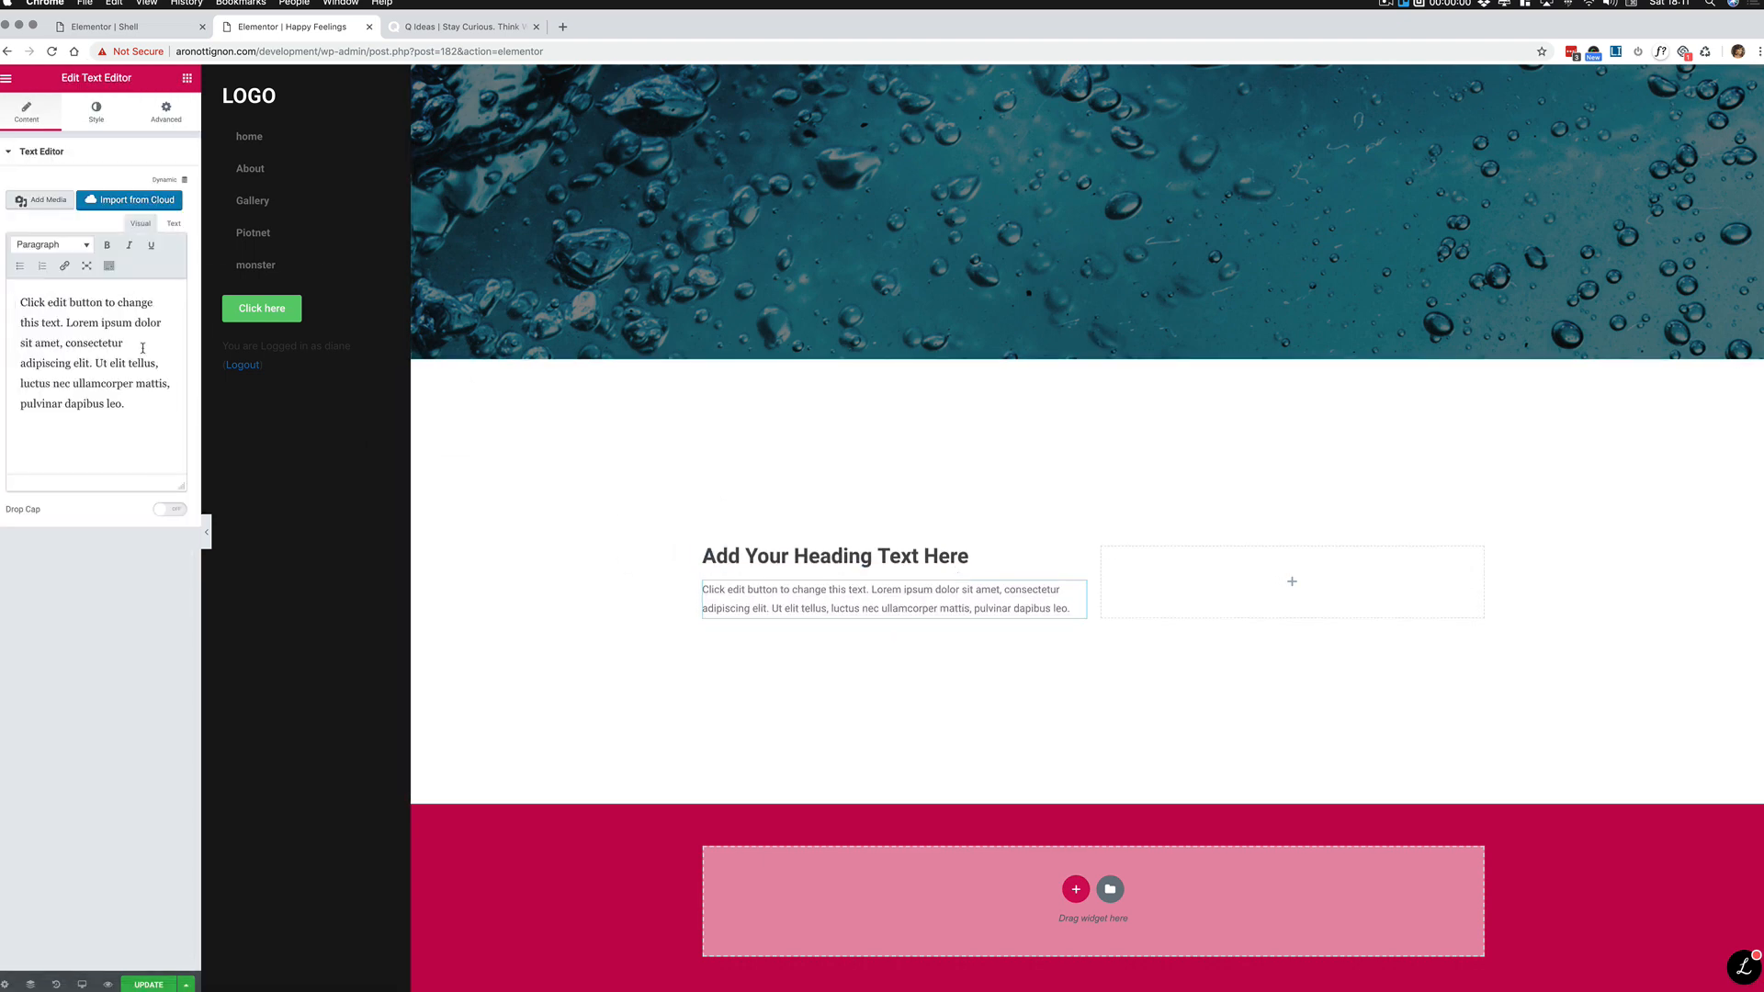
key(ctrl+a)
key(ctrl+c)
key(Right)
key(ctrl+v)
key(ctrl+v)
key(ctrl+v)
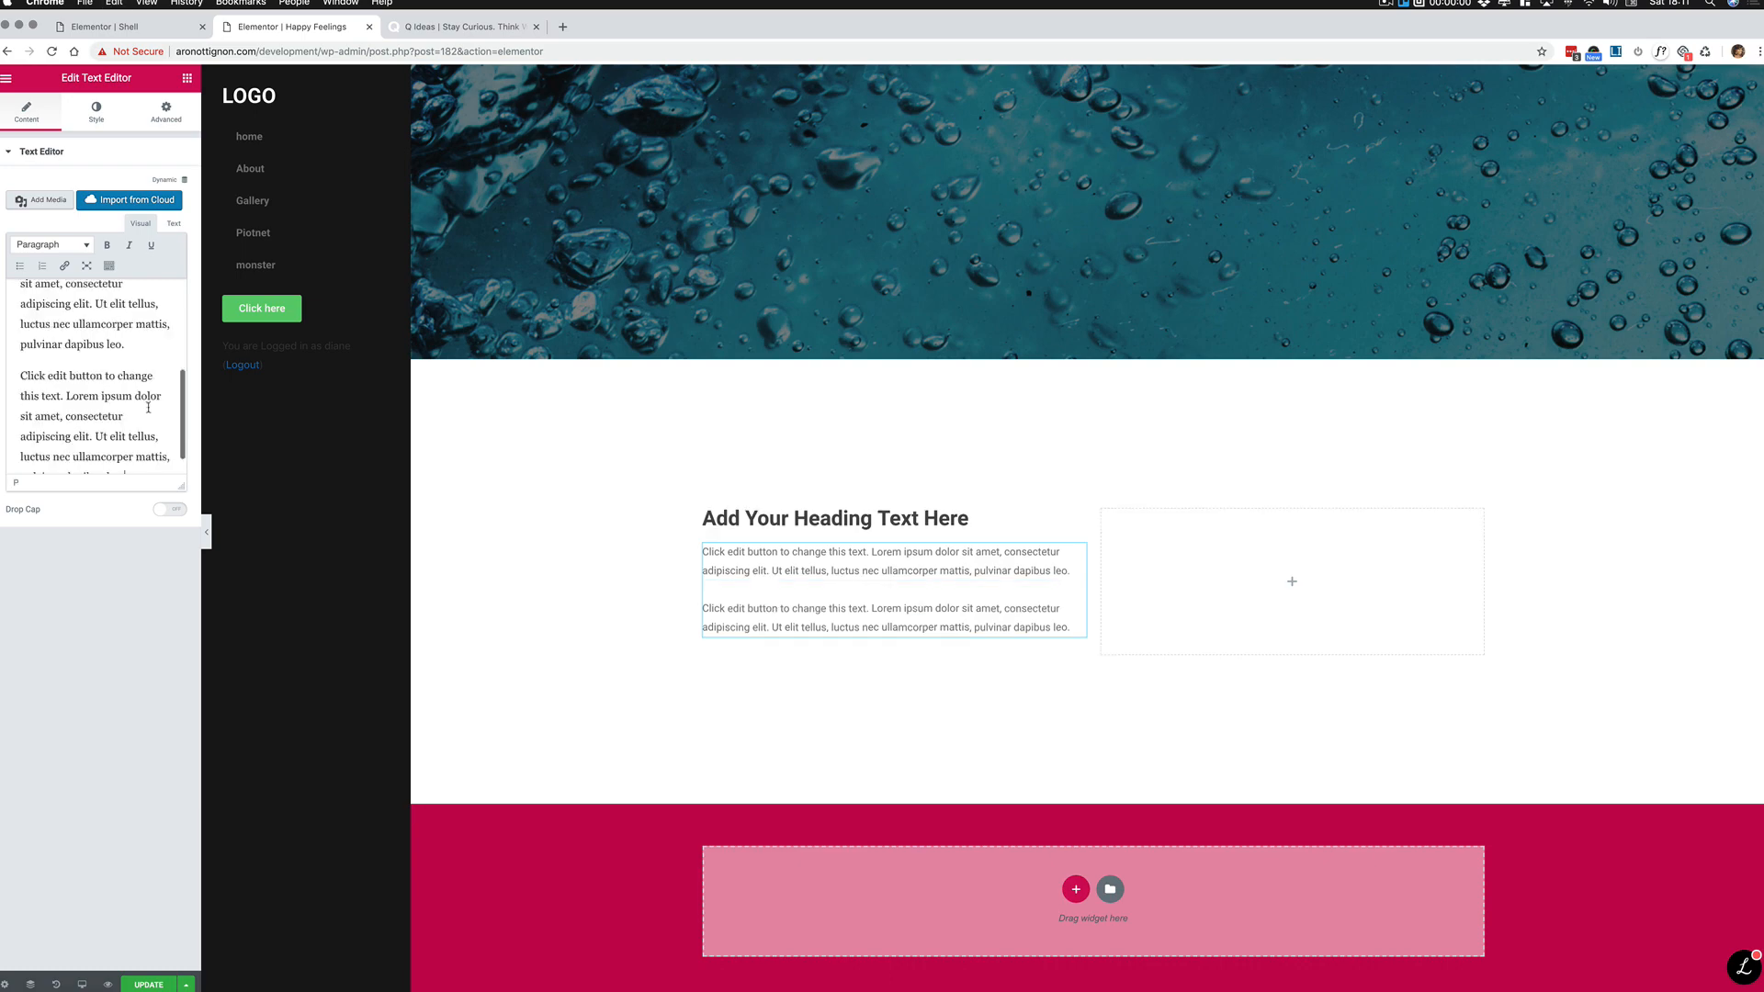
Step: Compare the two-column layout with the Q Ideas reference page and save the Happy Feelings page
click(1342, 599)
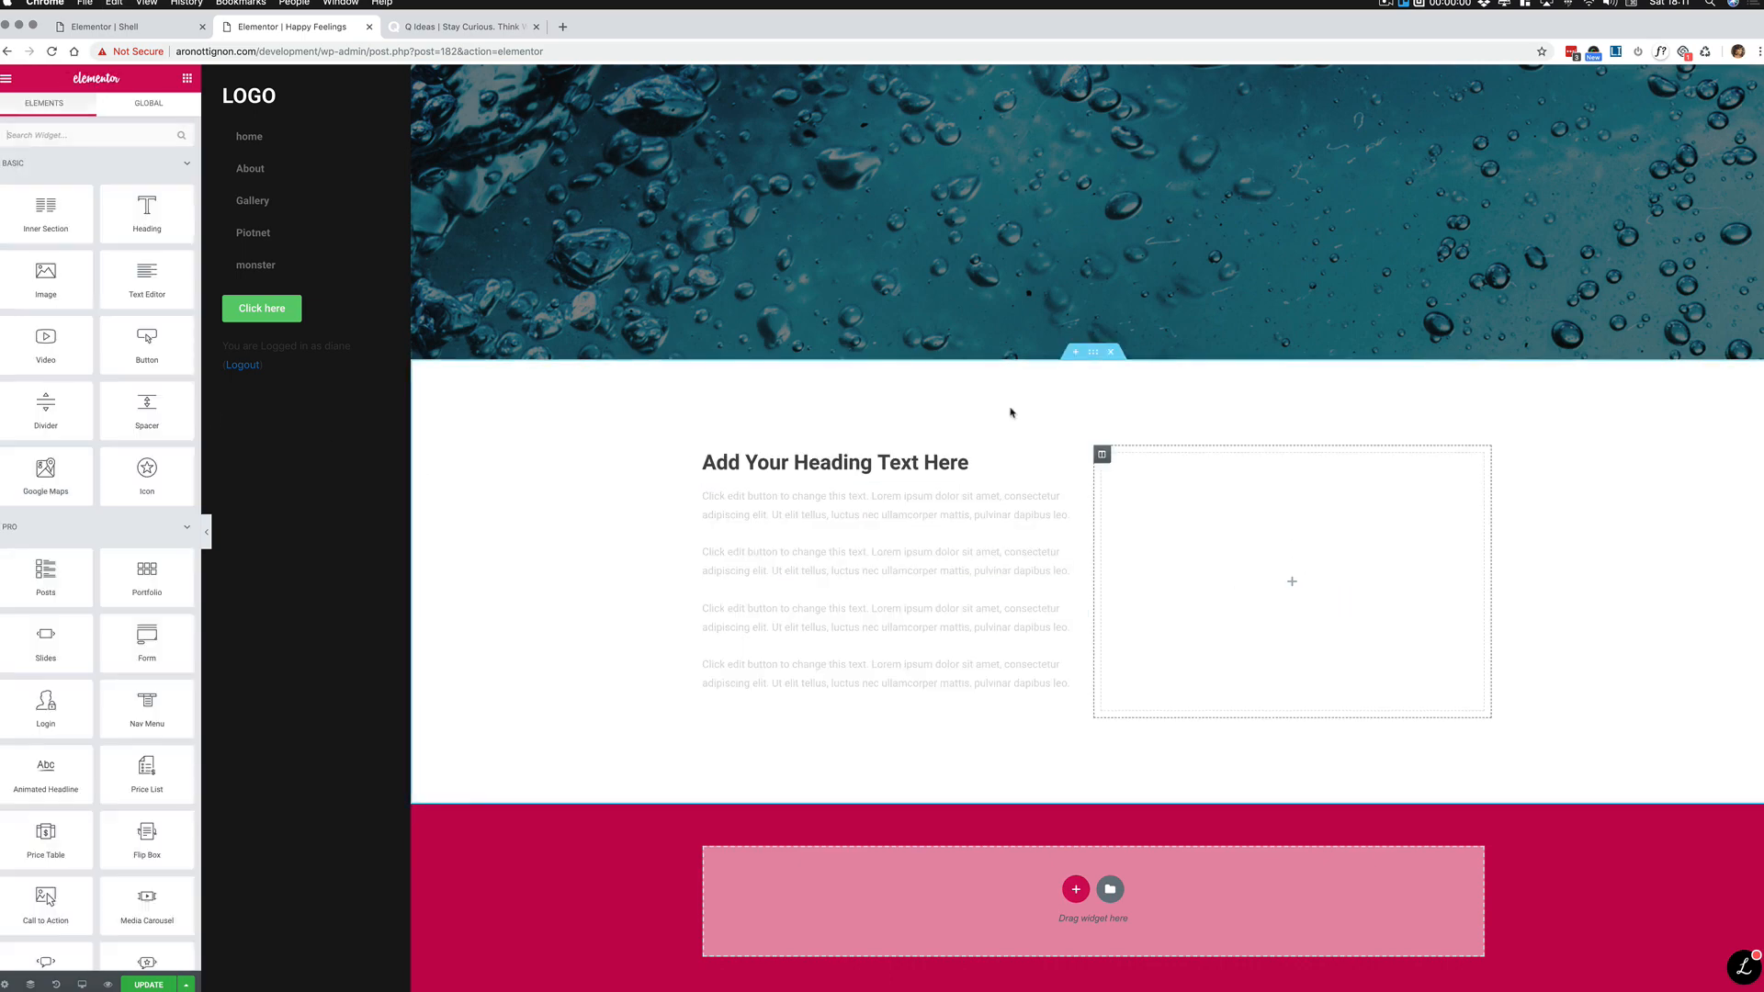
click(460, 27)
scroll(1126, 392, down, 8)
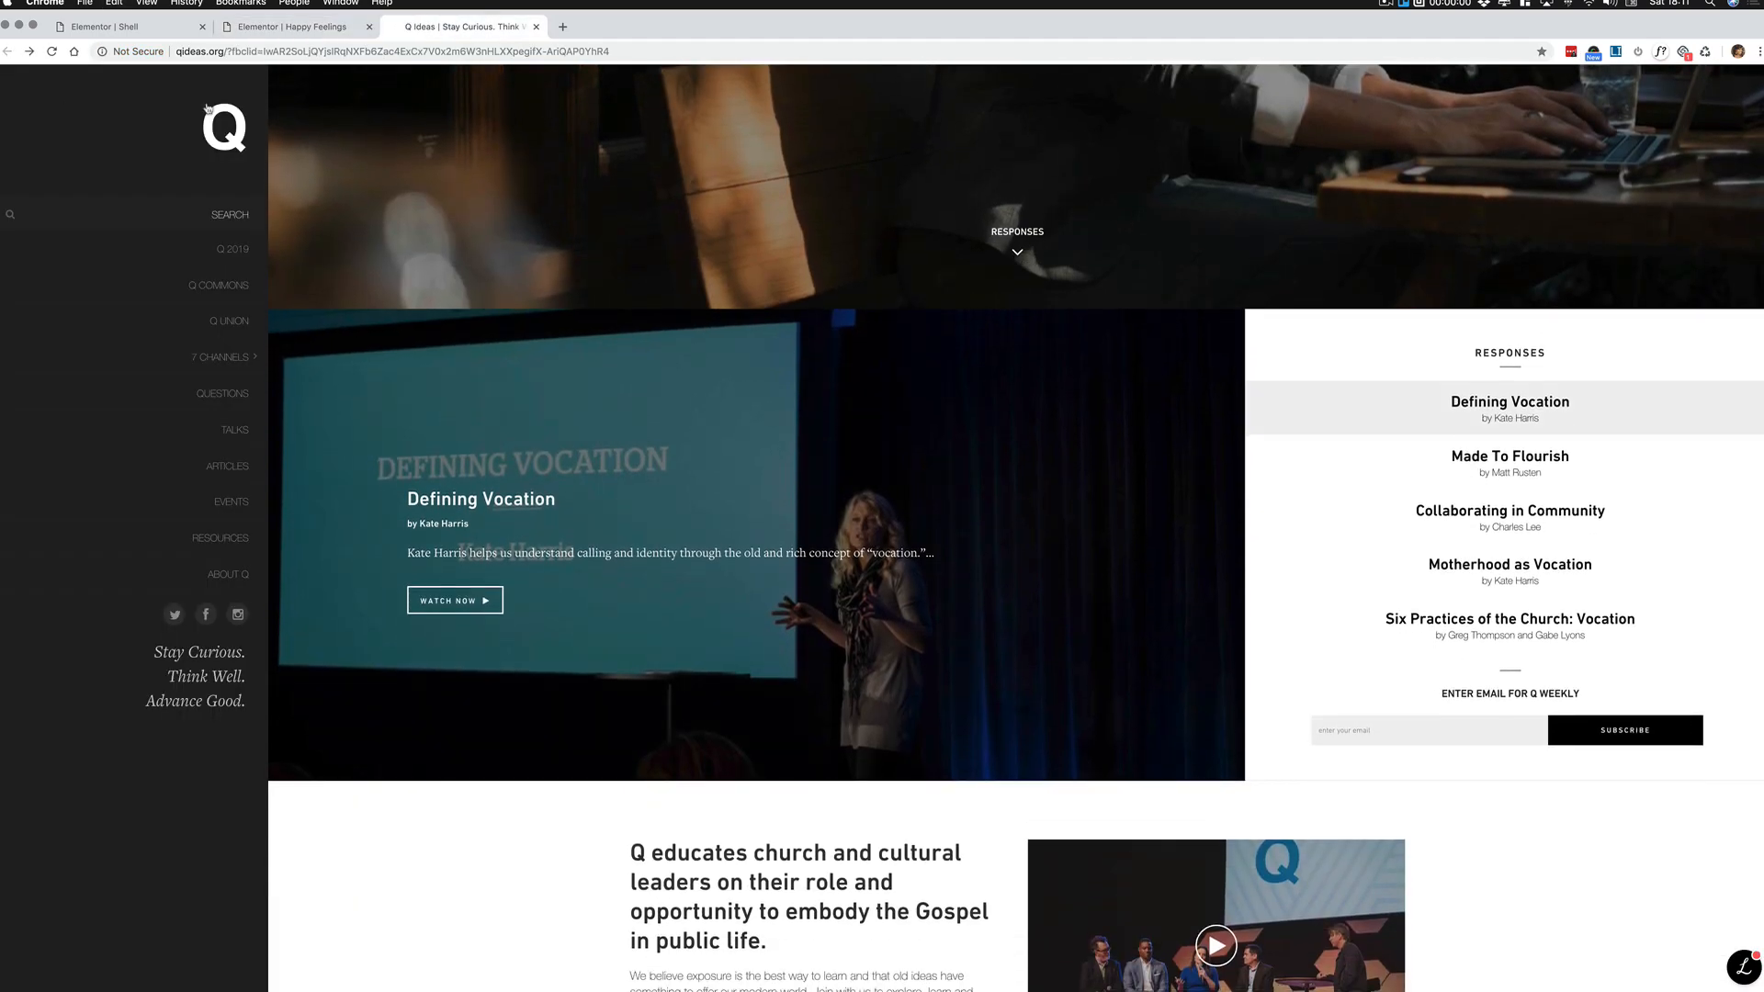
click(292, 27)
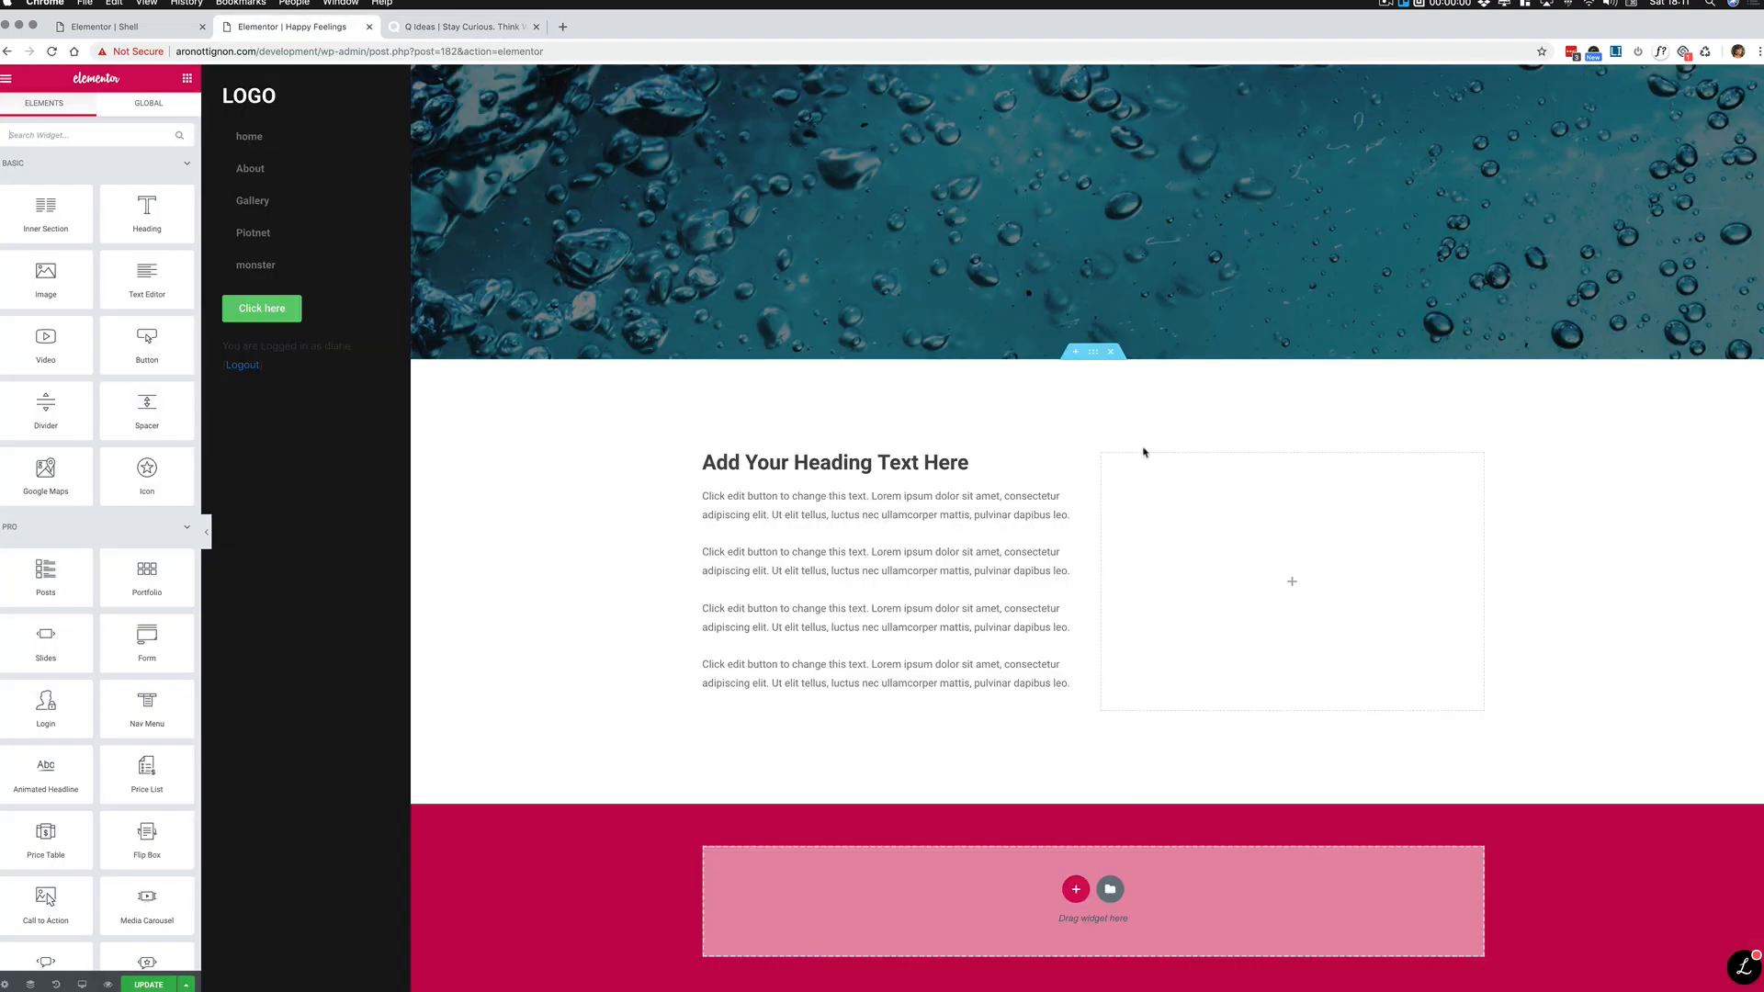
click(155, 984)
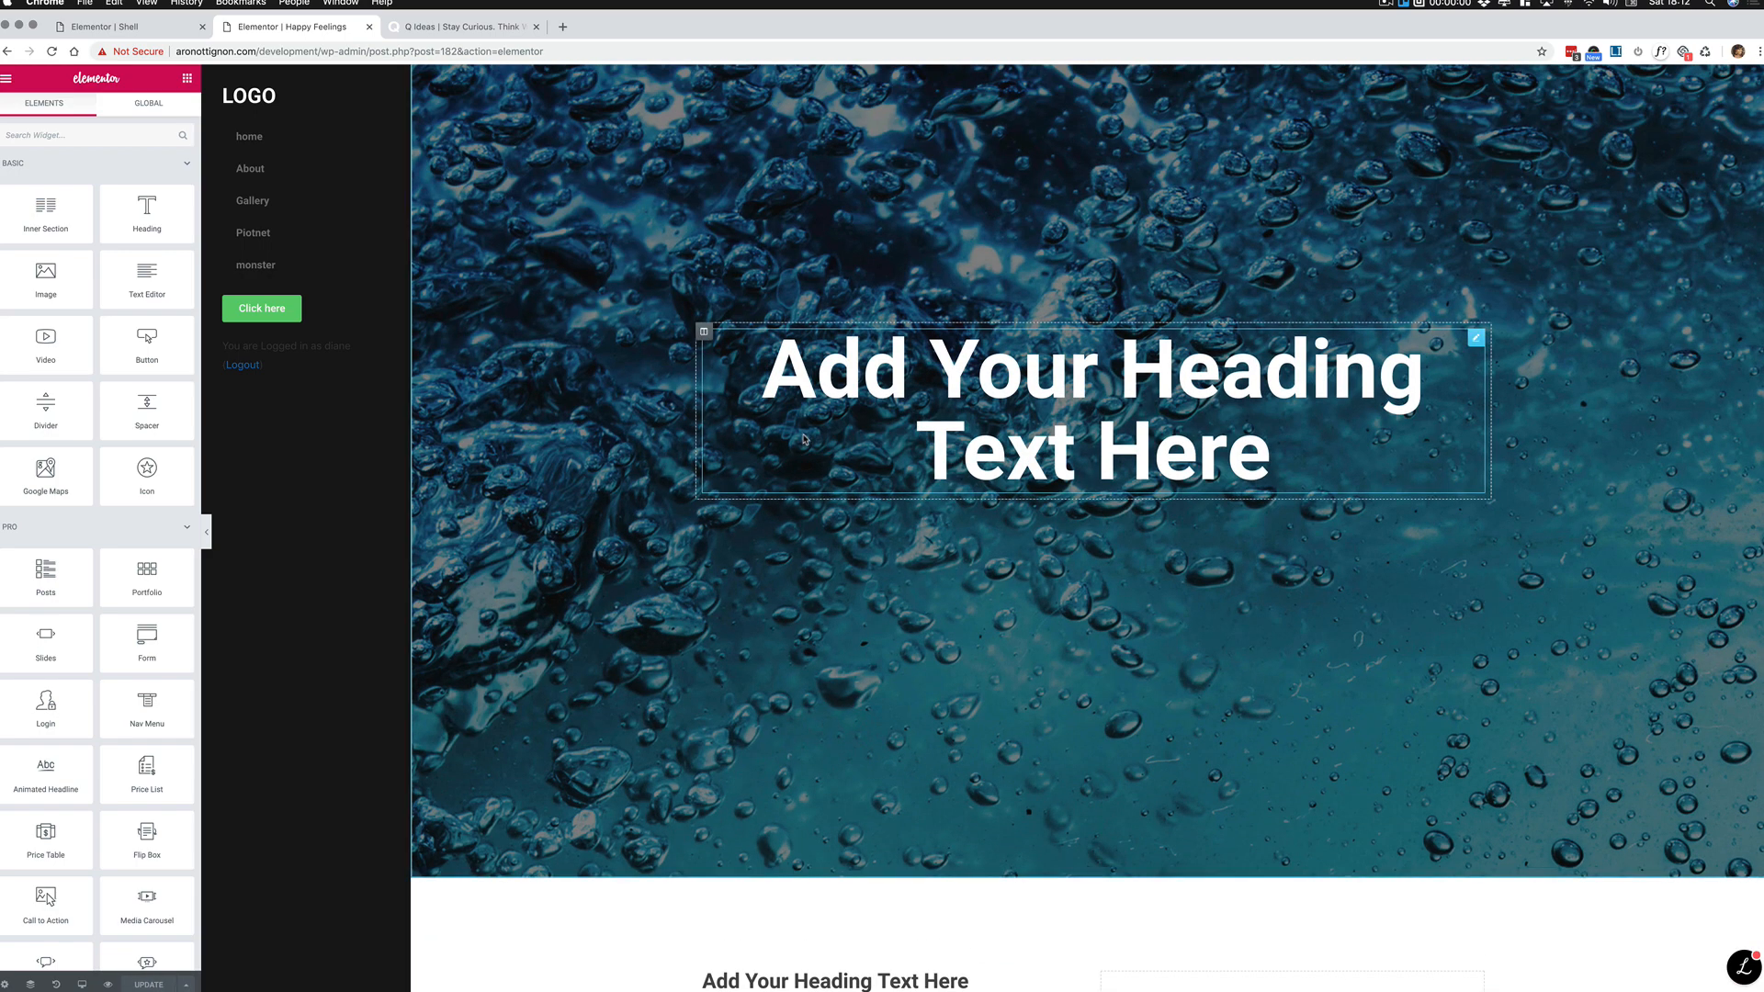
scroll(859, 393, down, 1)
click(860, 393)
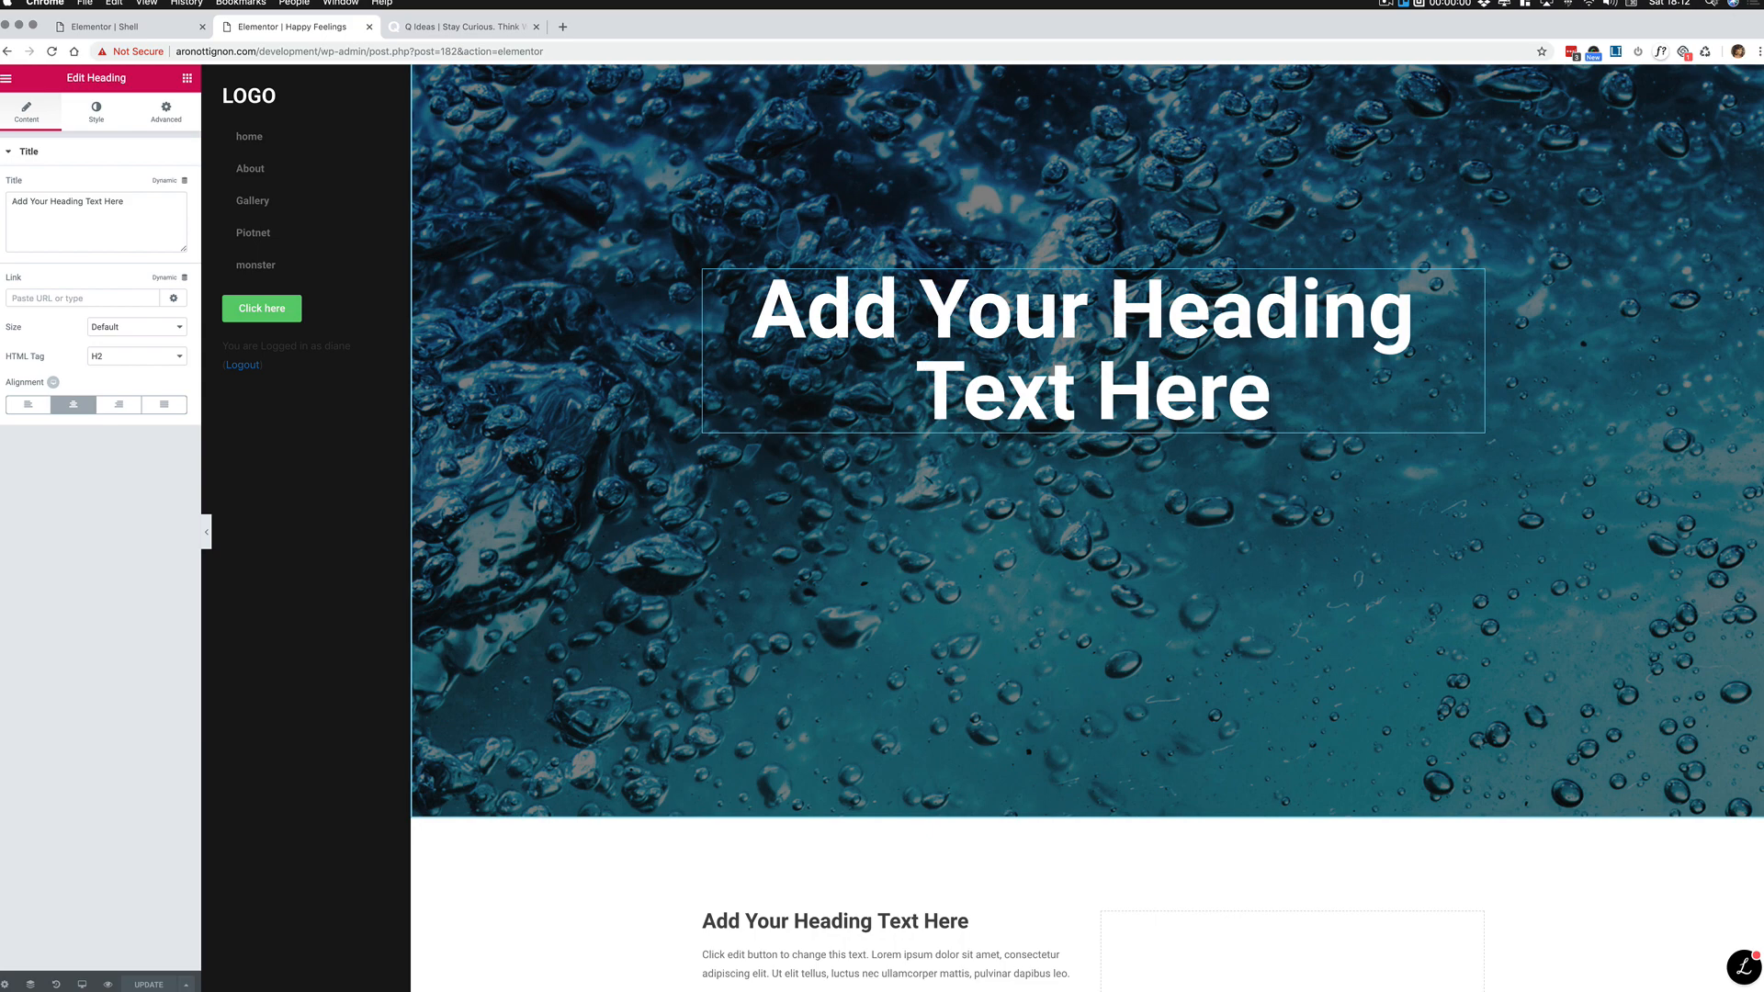
click(1386, 3)
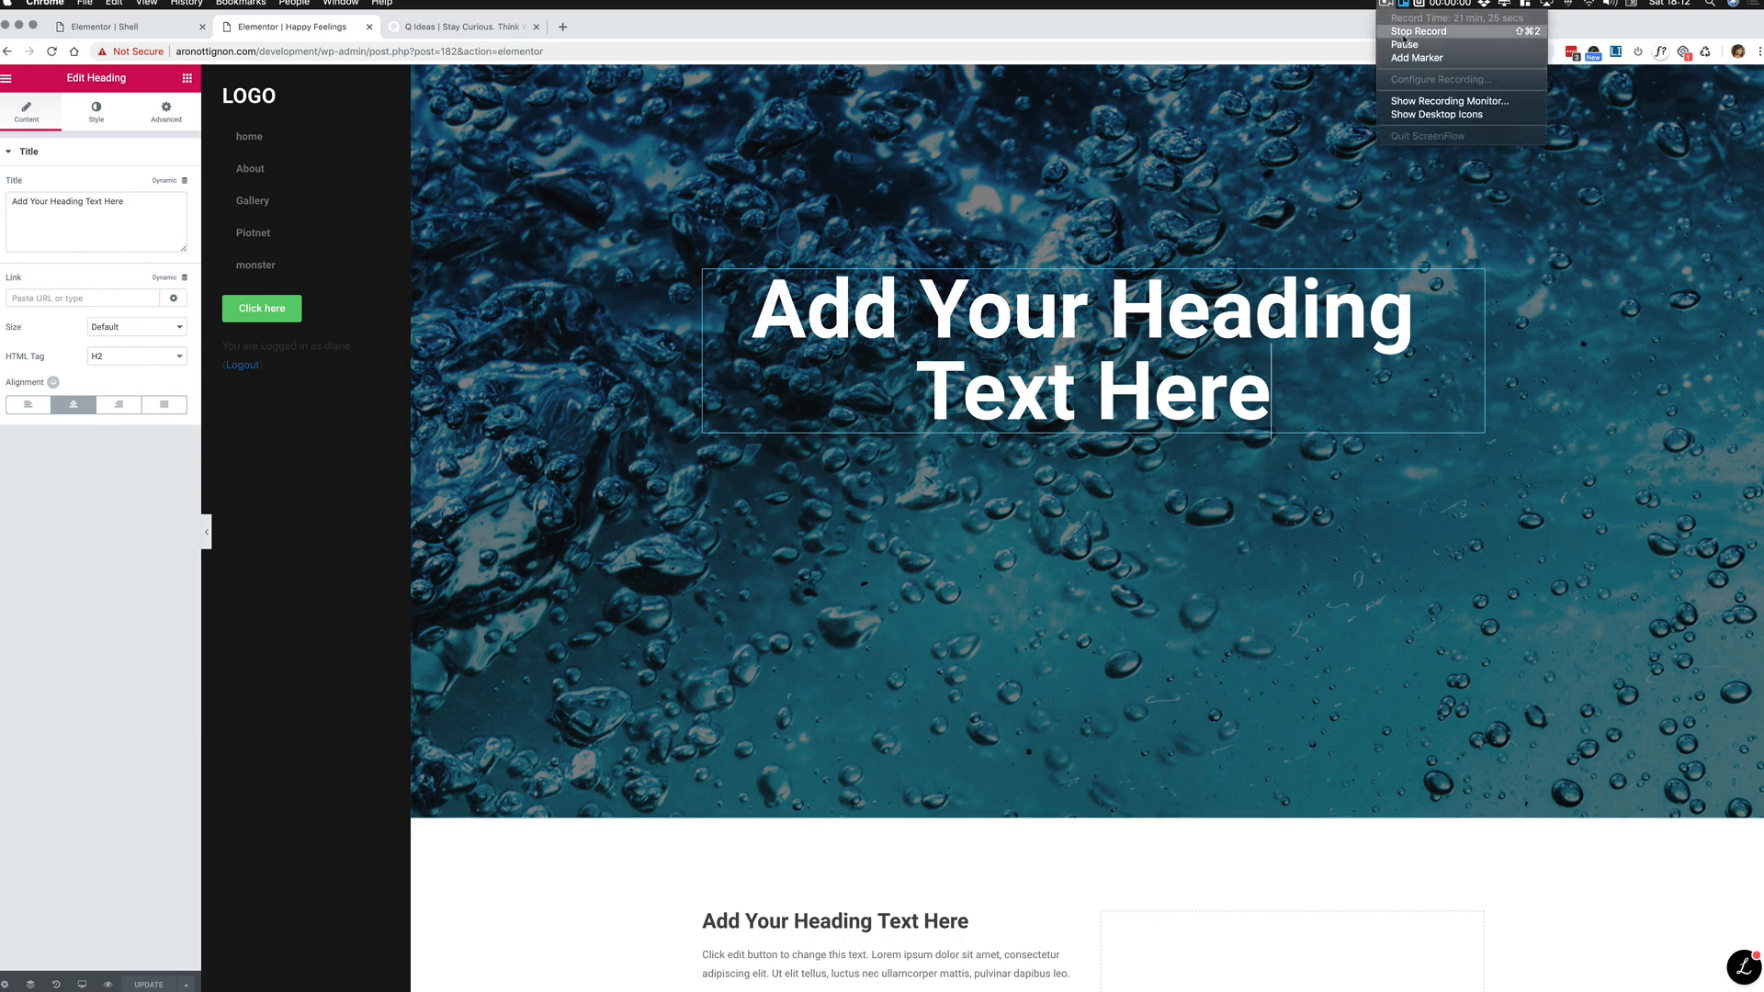
click(1422, 35)
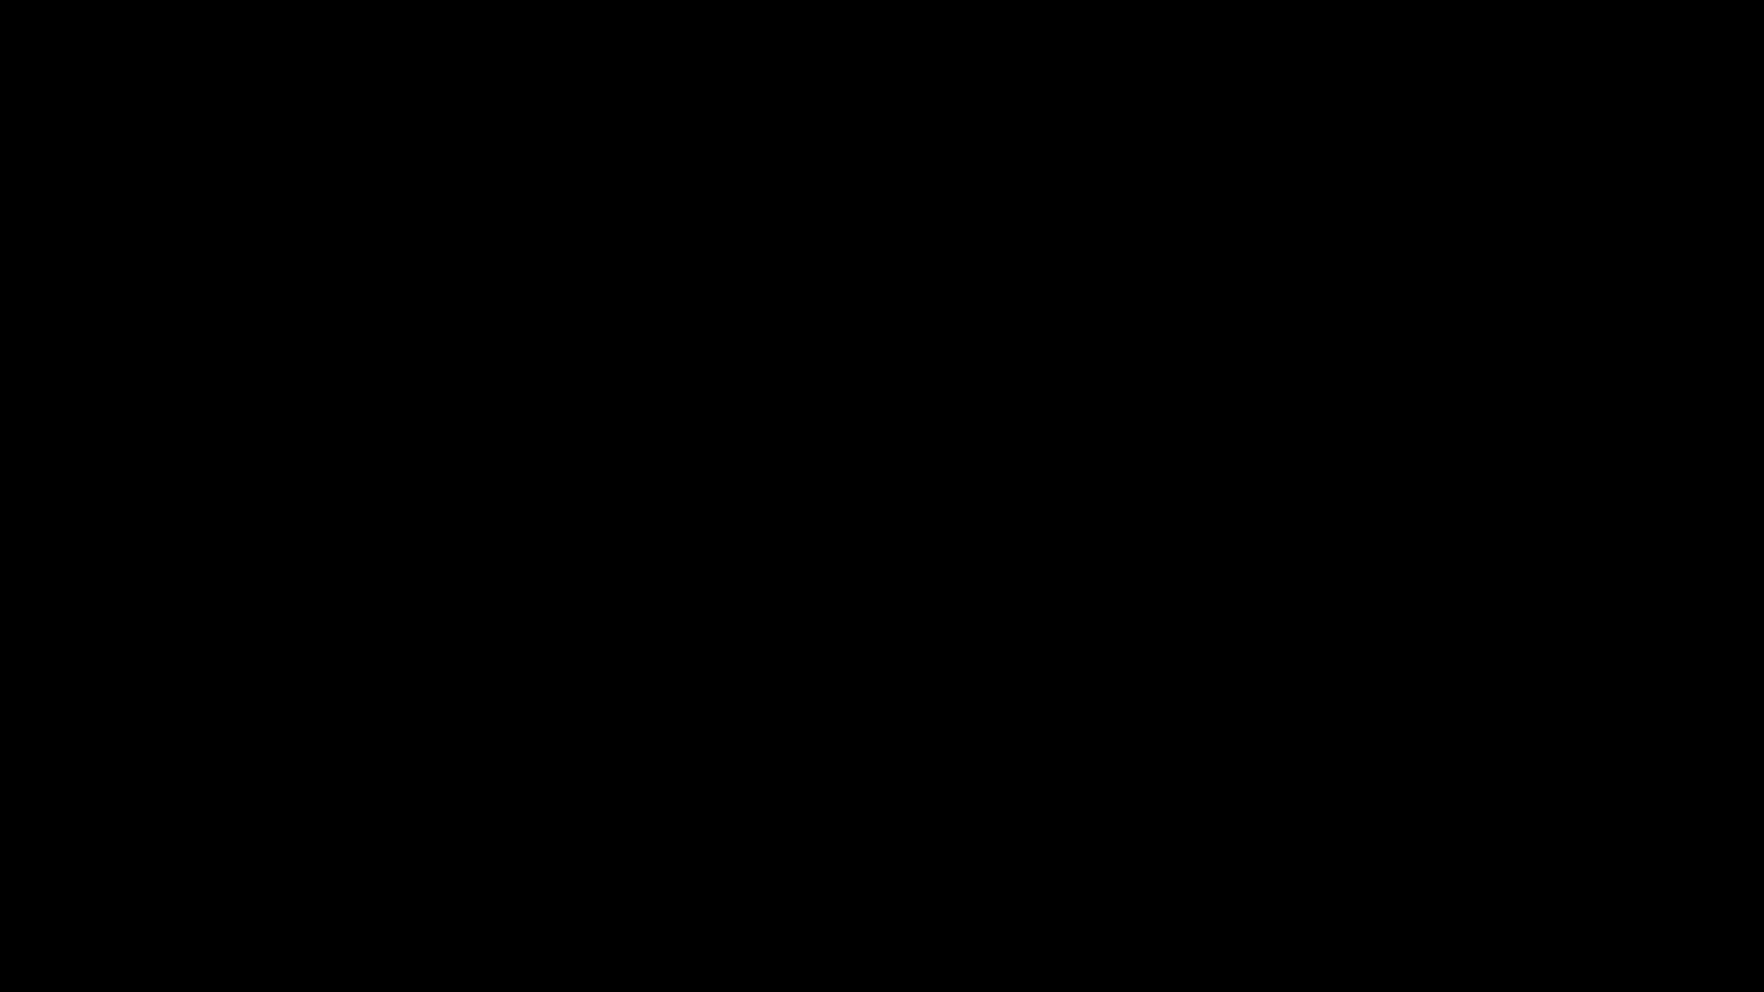